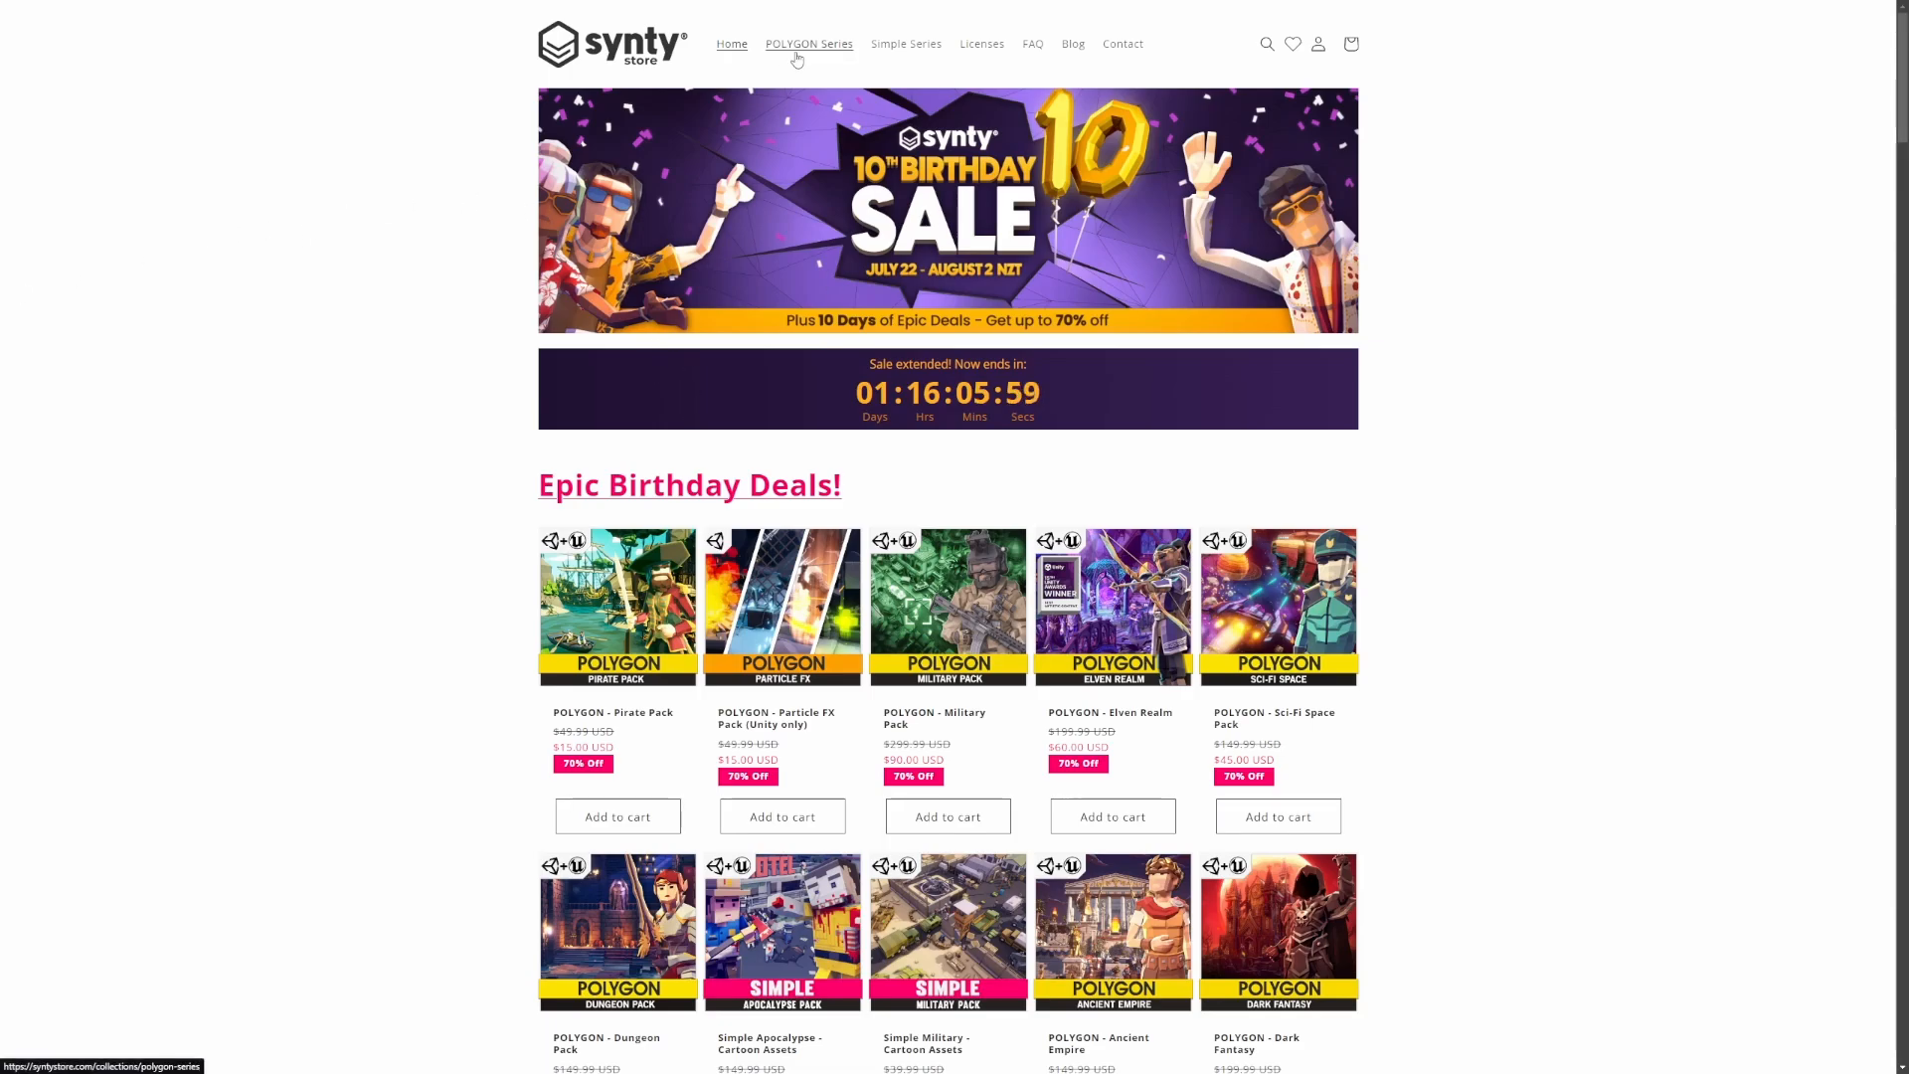
Browse the Synty store to the ANIMATION - Base Locomotion pack and read its key features about the included animation clips
{"action": "scroll", "coordinate": [642, 381], "scroll_direction": "down", "scroll_amount": 10}
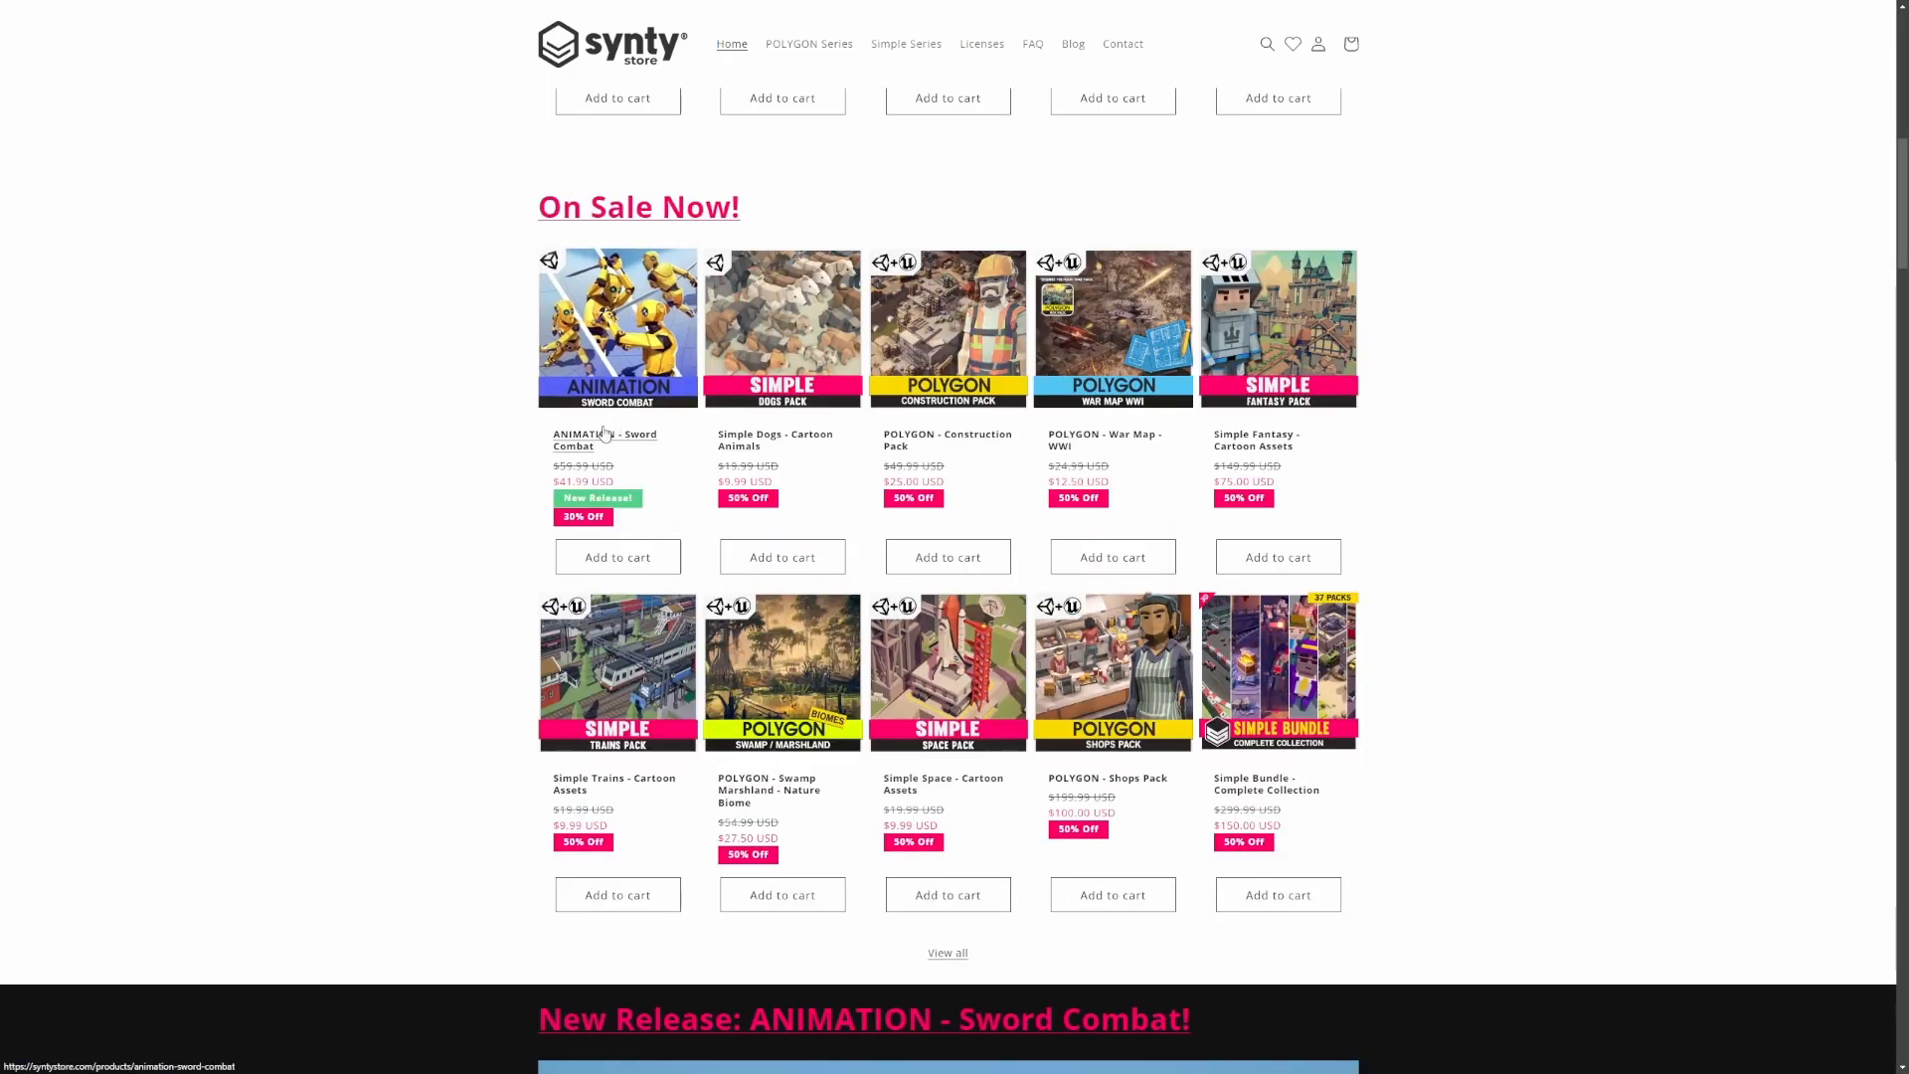
{"action": "scroll", "coordinate": [595, 458], "scroll_direction": "down", "scroll_amount": 18}
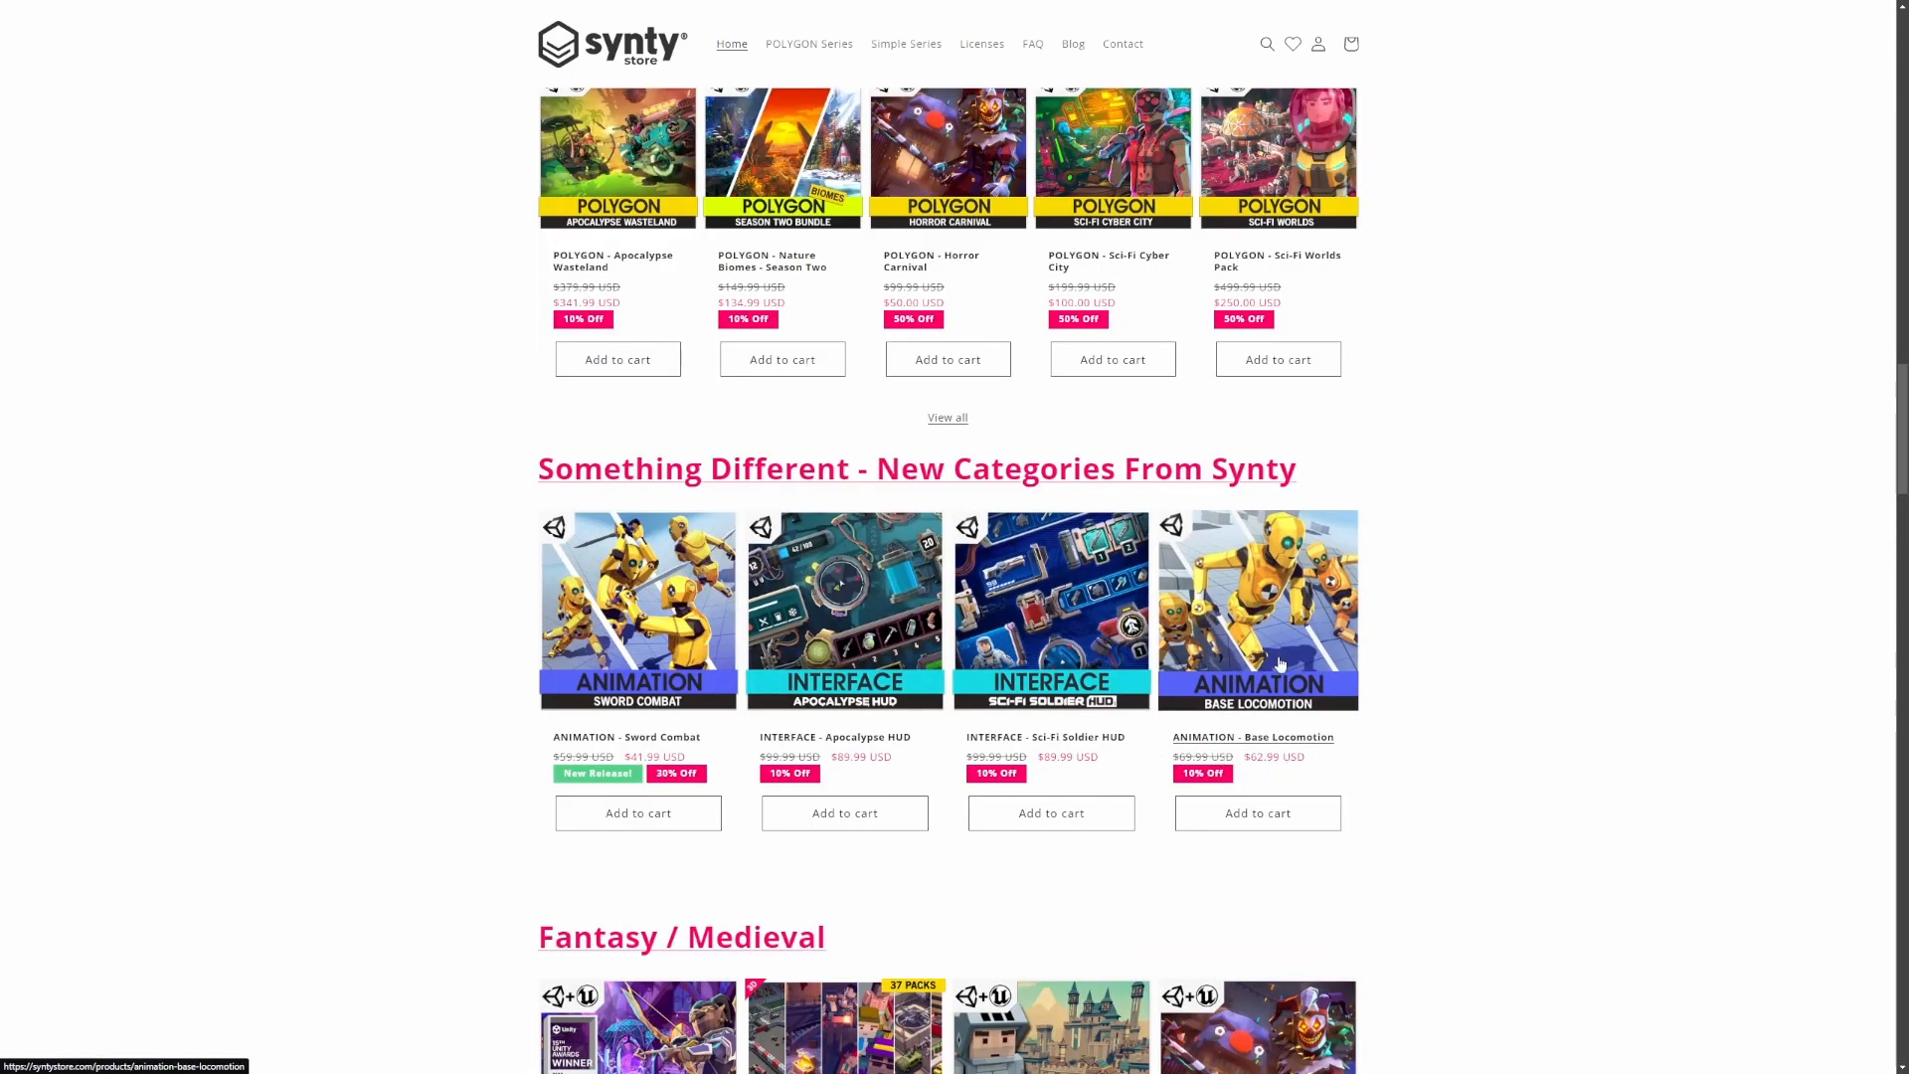
{"action": "left_click", "coordinate": [1308, 662]}
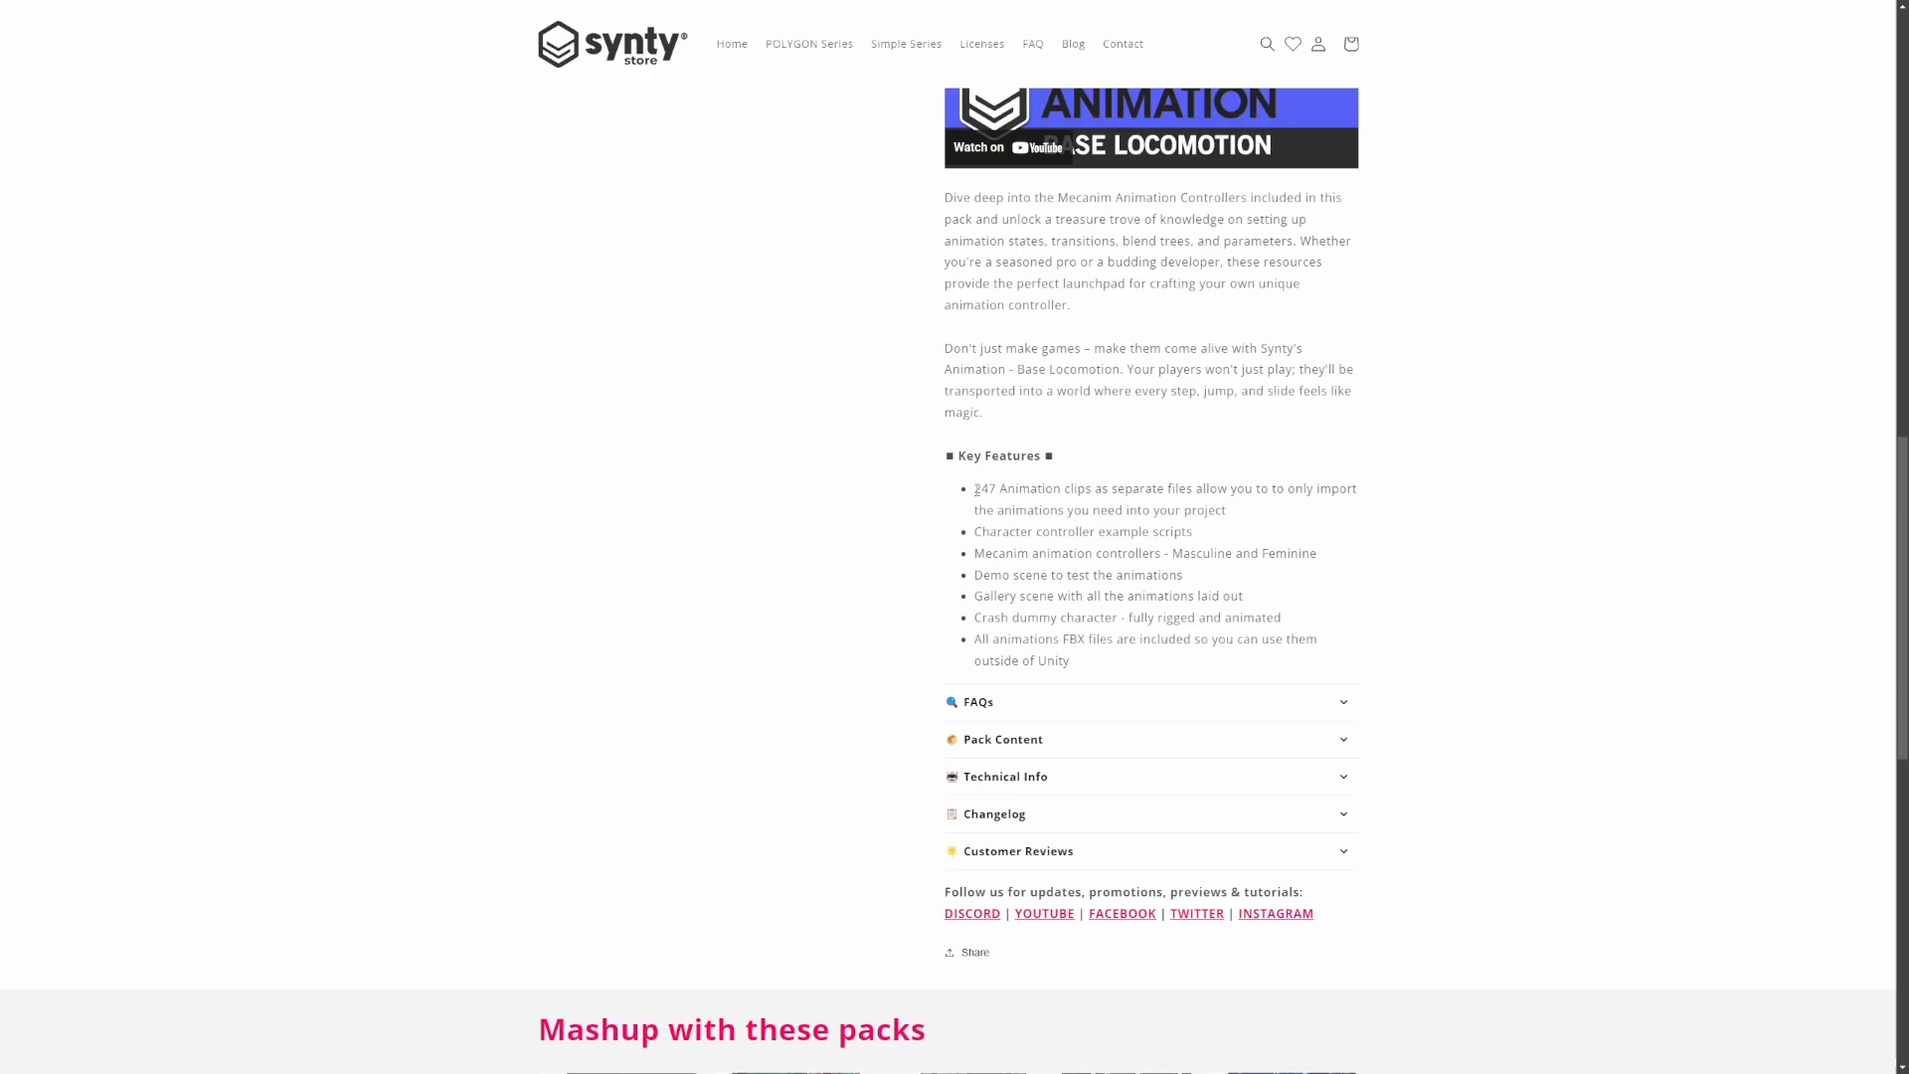
{"action": "left_click_drag", "start_coordinate": [974, 488], "coordinate": [1123, 495]}
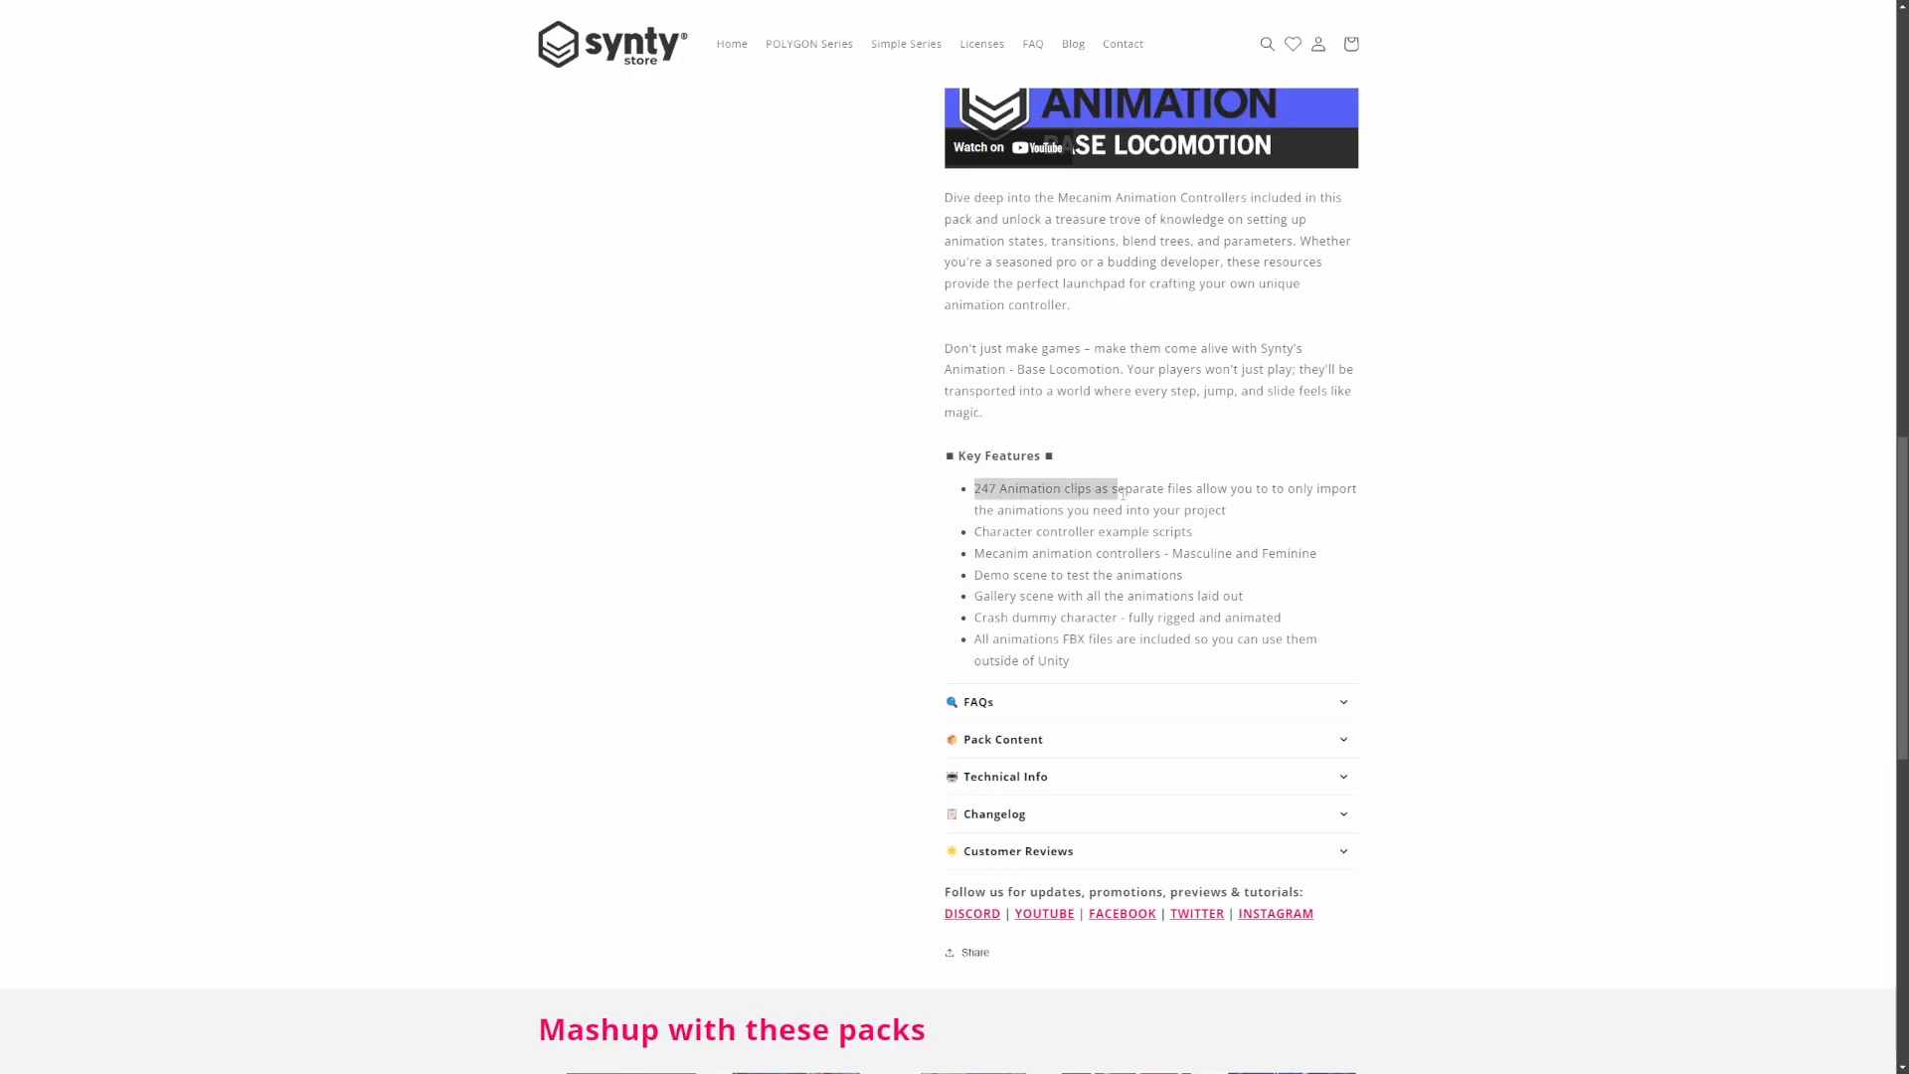
{"action": "left_click", "coordinate": [1270, 488]}
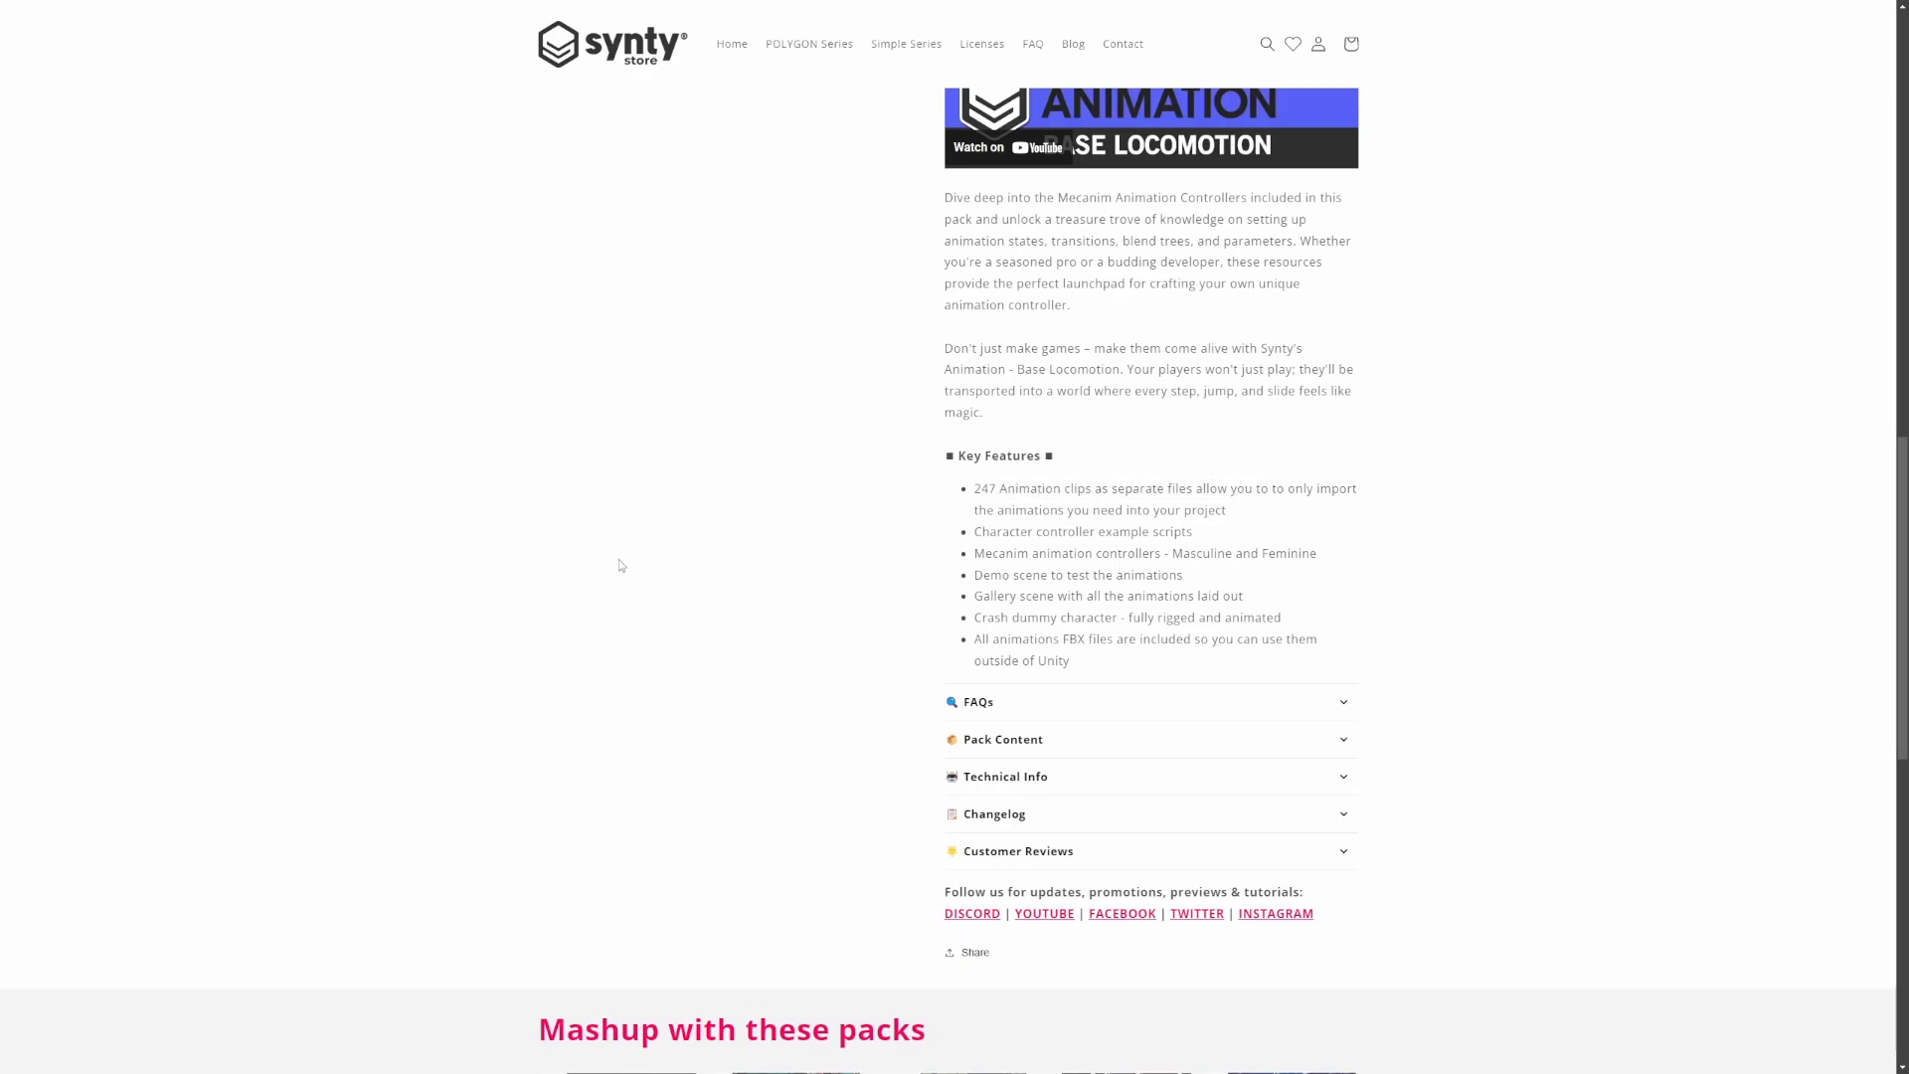
View the preview images in the Base Locomotion pack's product gallery at full size
{"action": "scroll", "coordinate": [667, 512], "scroll_direction": "up", "scroll_amount": 7}
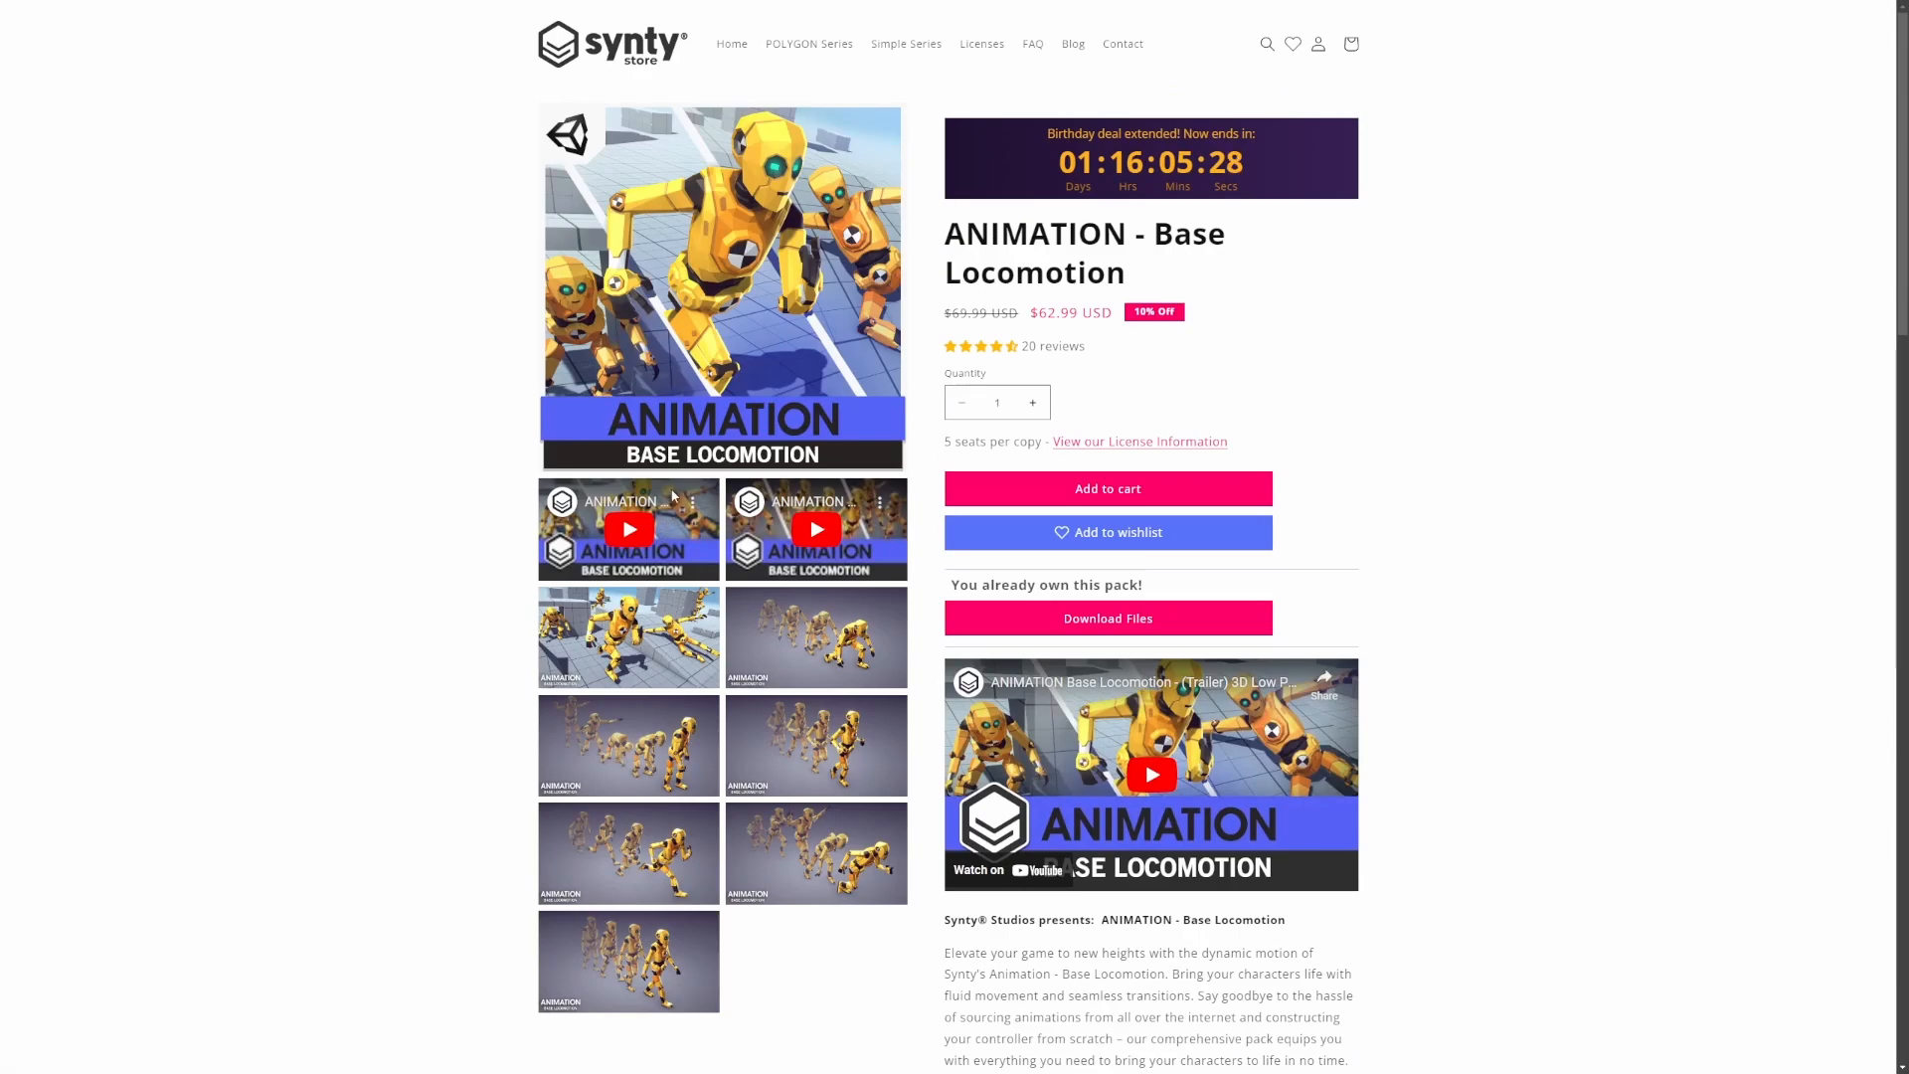
{"action": "left_click", "coordinate": [620, 655]}
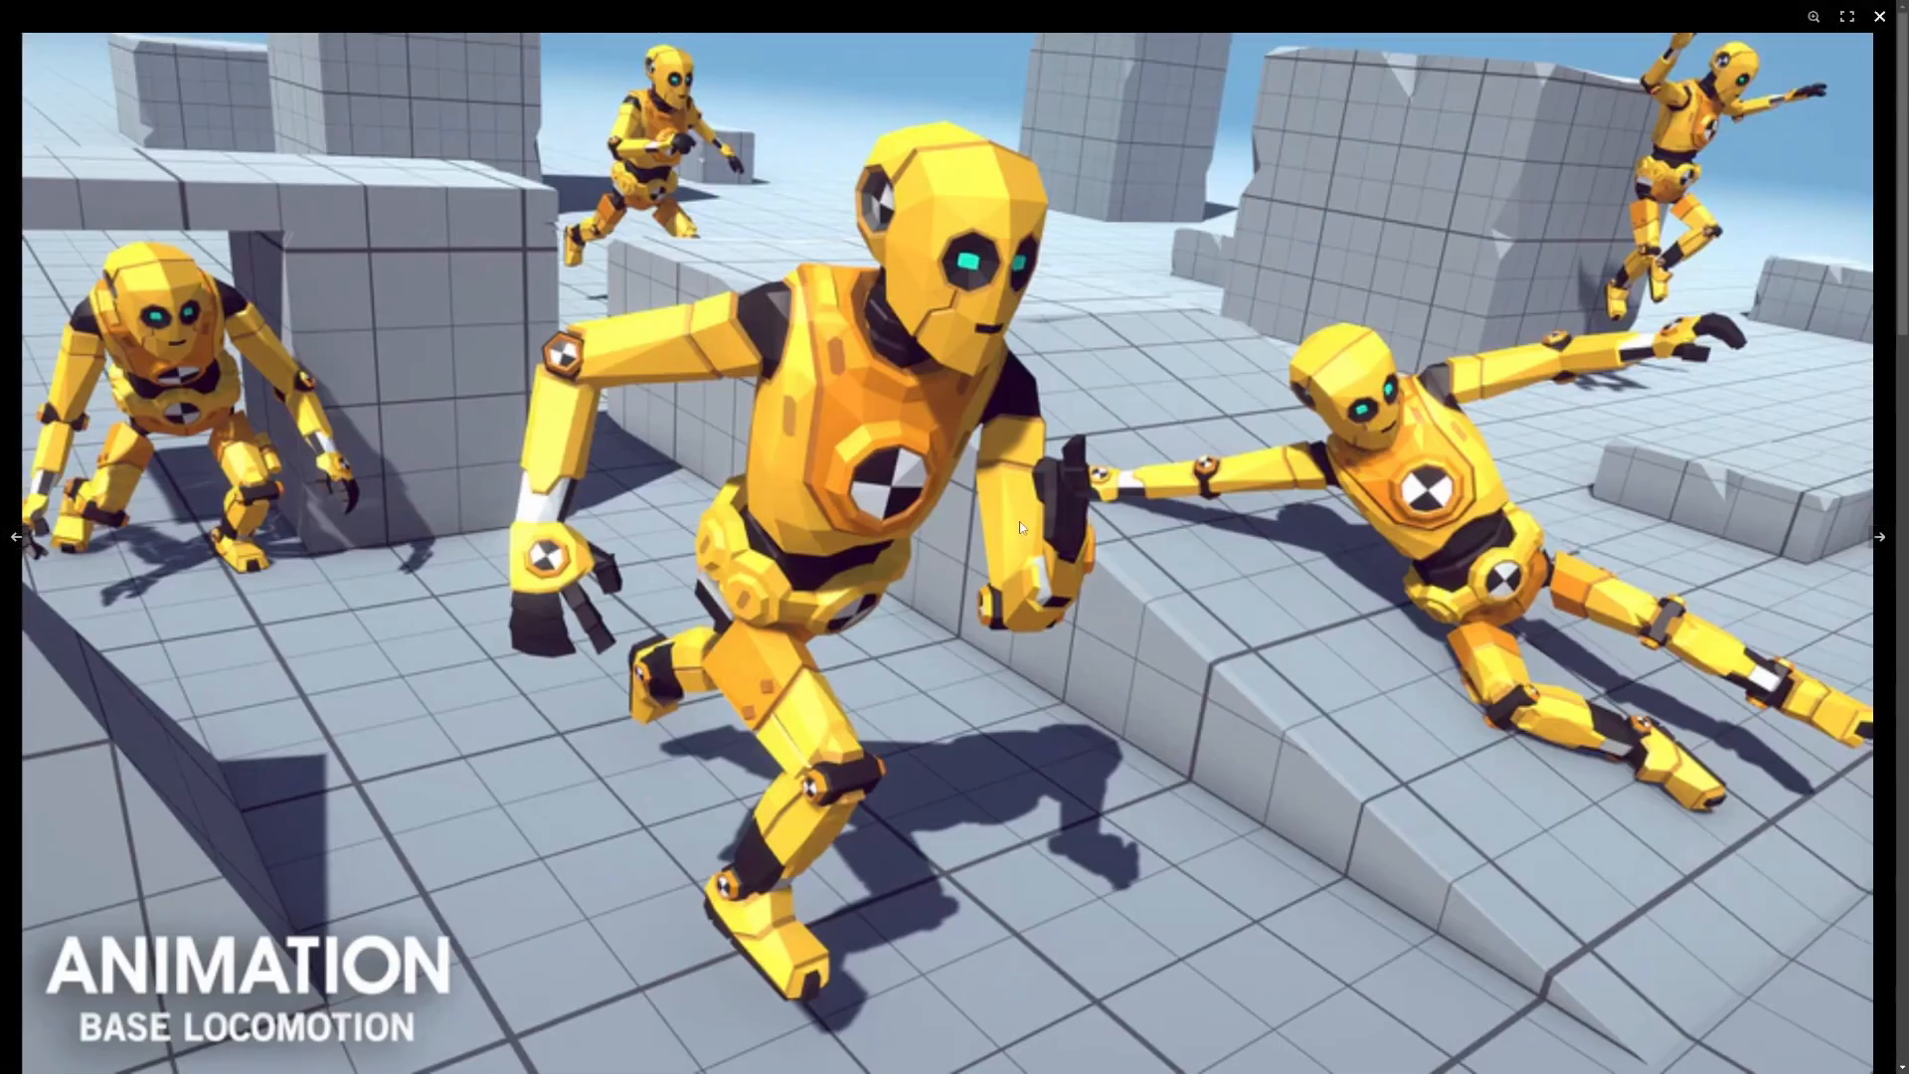
{"action": "key", "text": "Right"}
{"action": "key", "text": "Right"}
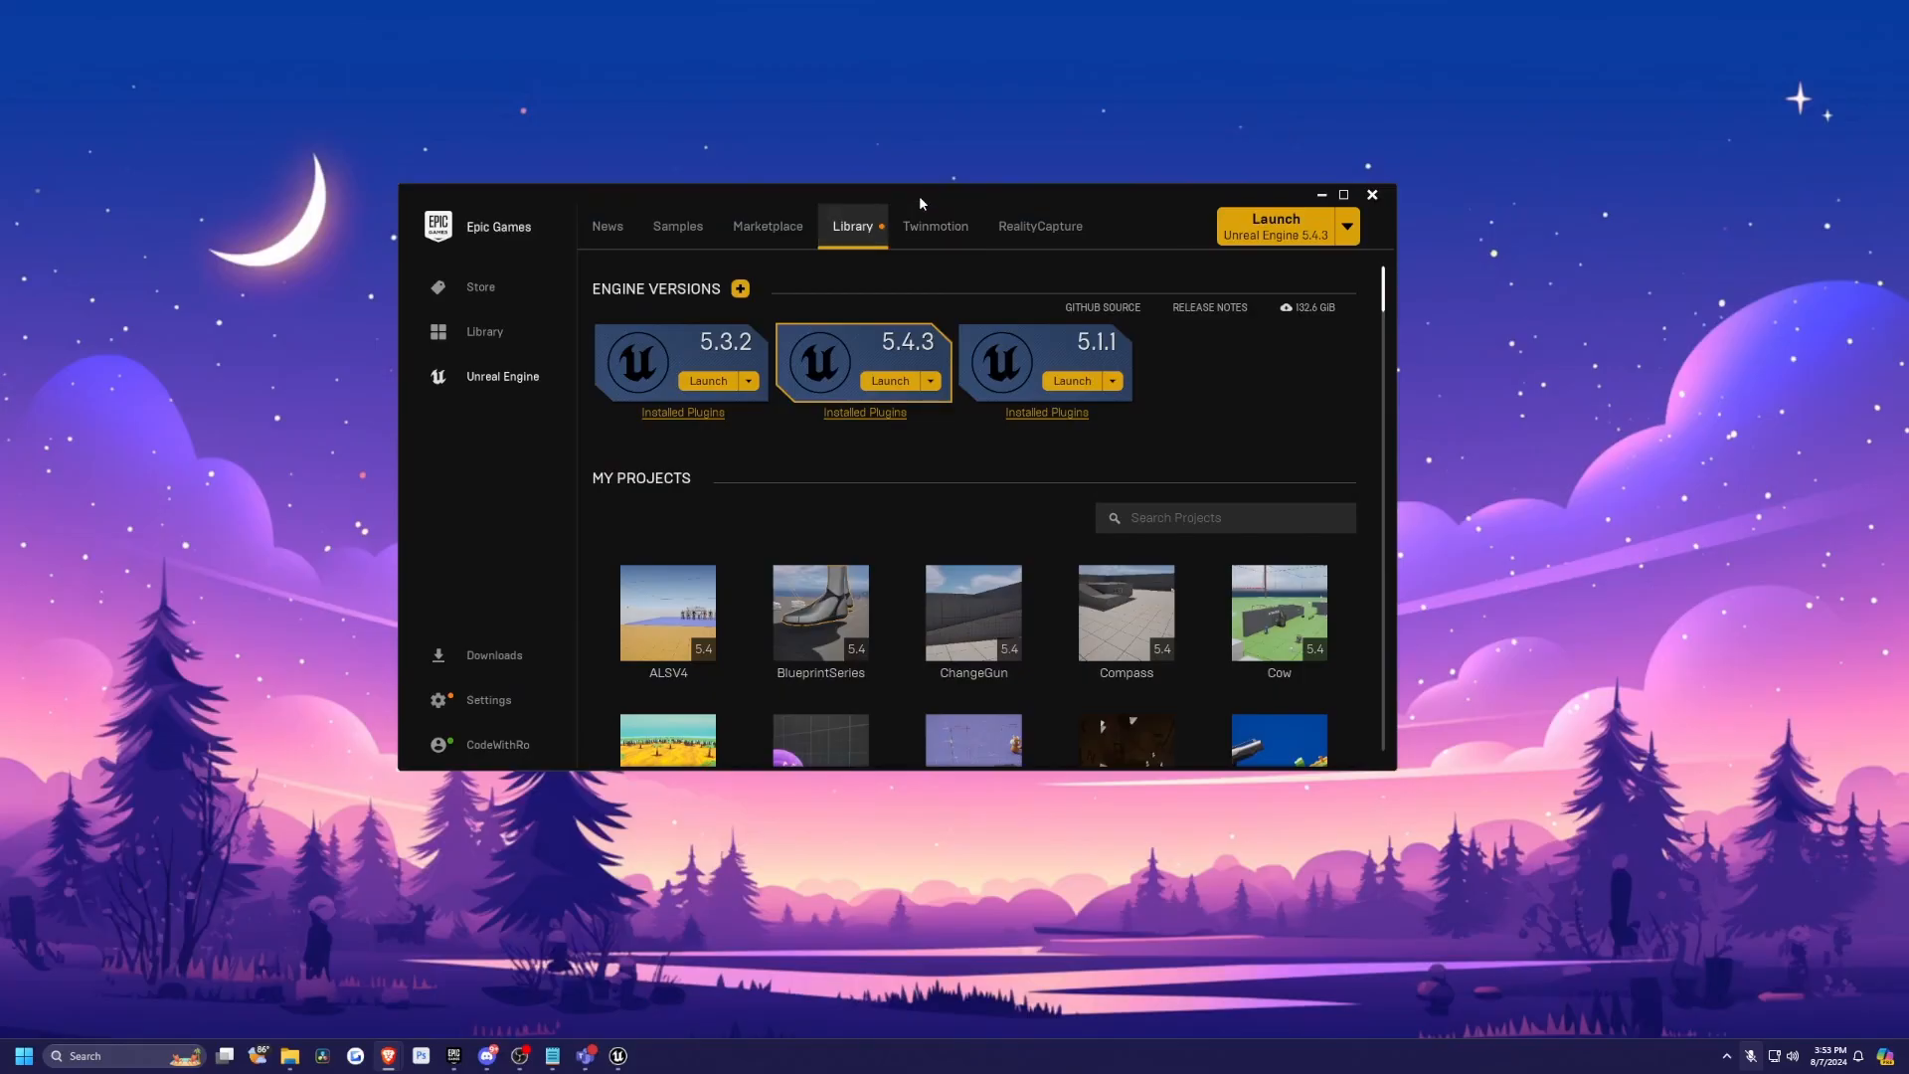
Switch to the Epic Games Launcher, launch Unreal Engine 5.4.3 and create a Third Person game project named SyntyAnims
{"action": "left_click", "coordinate": [898, 388]}
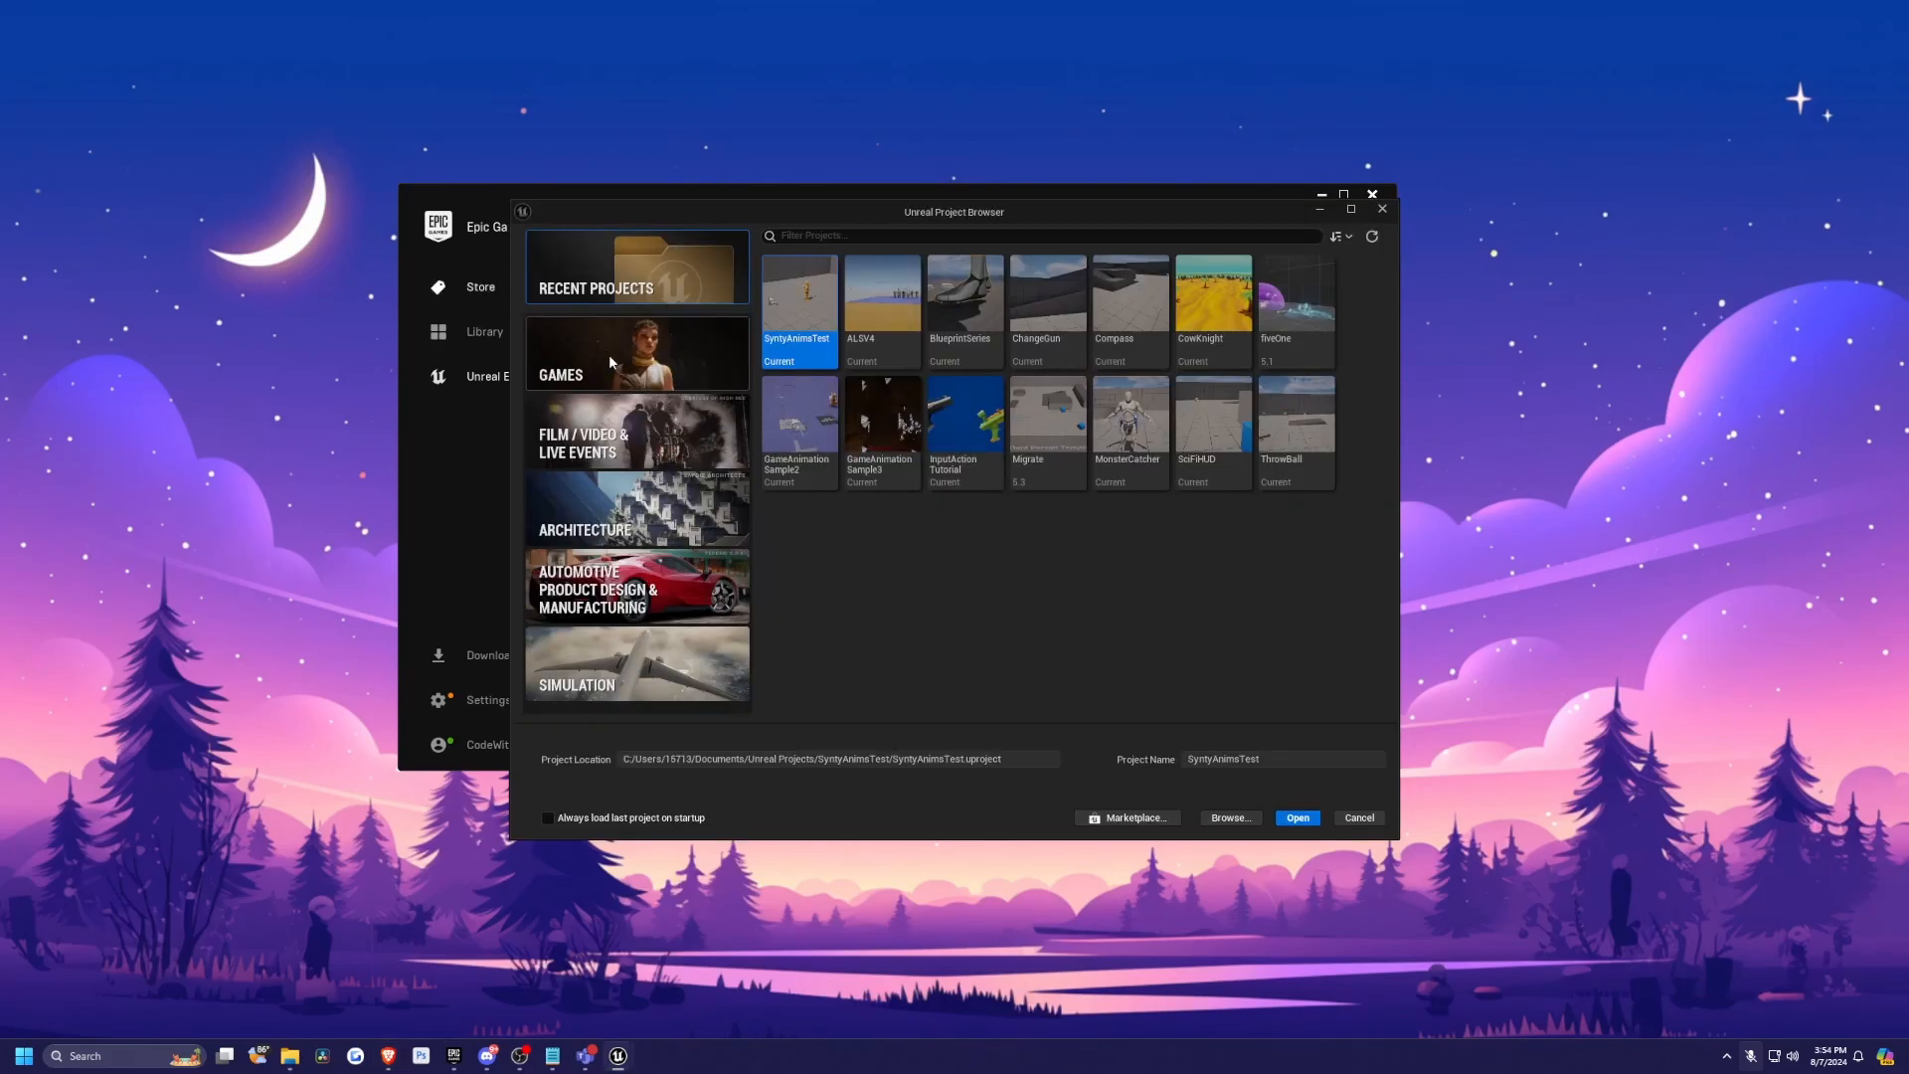
{"action": "left_click", "coordinate": [609, 361]}
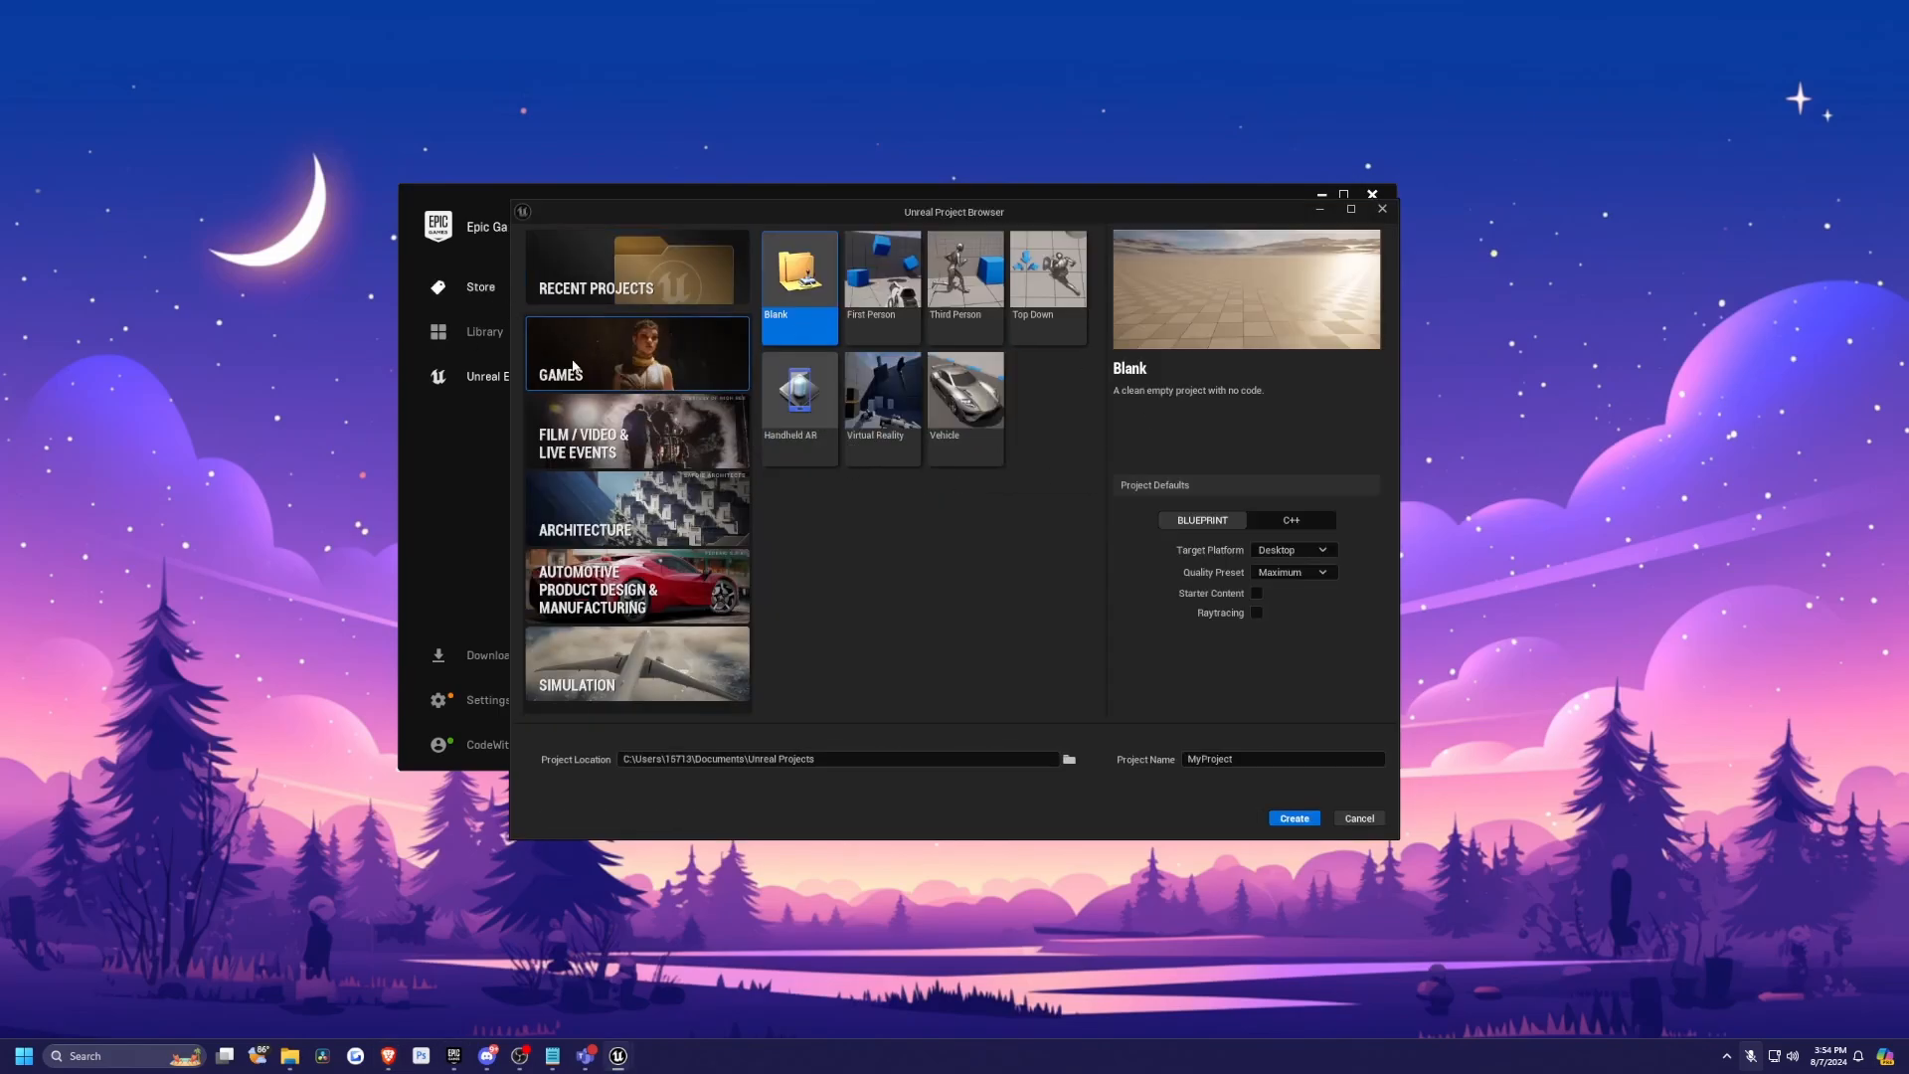
{"action": "left_click", "coordinate": [961, 286]}
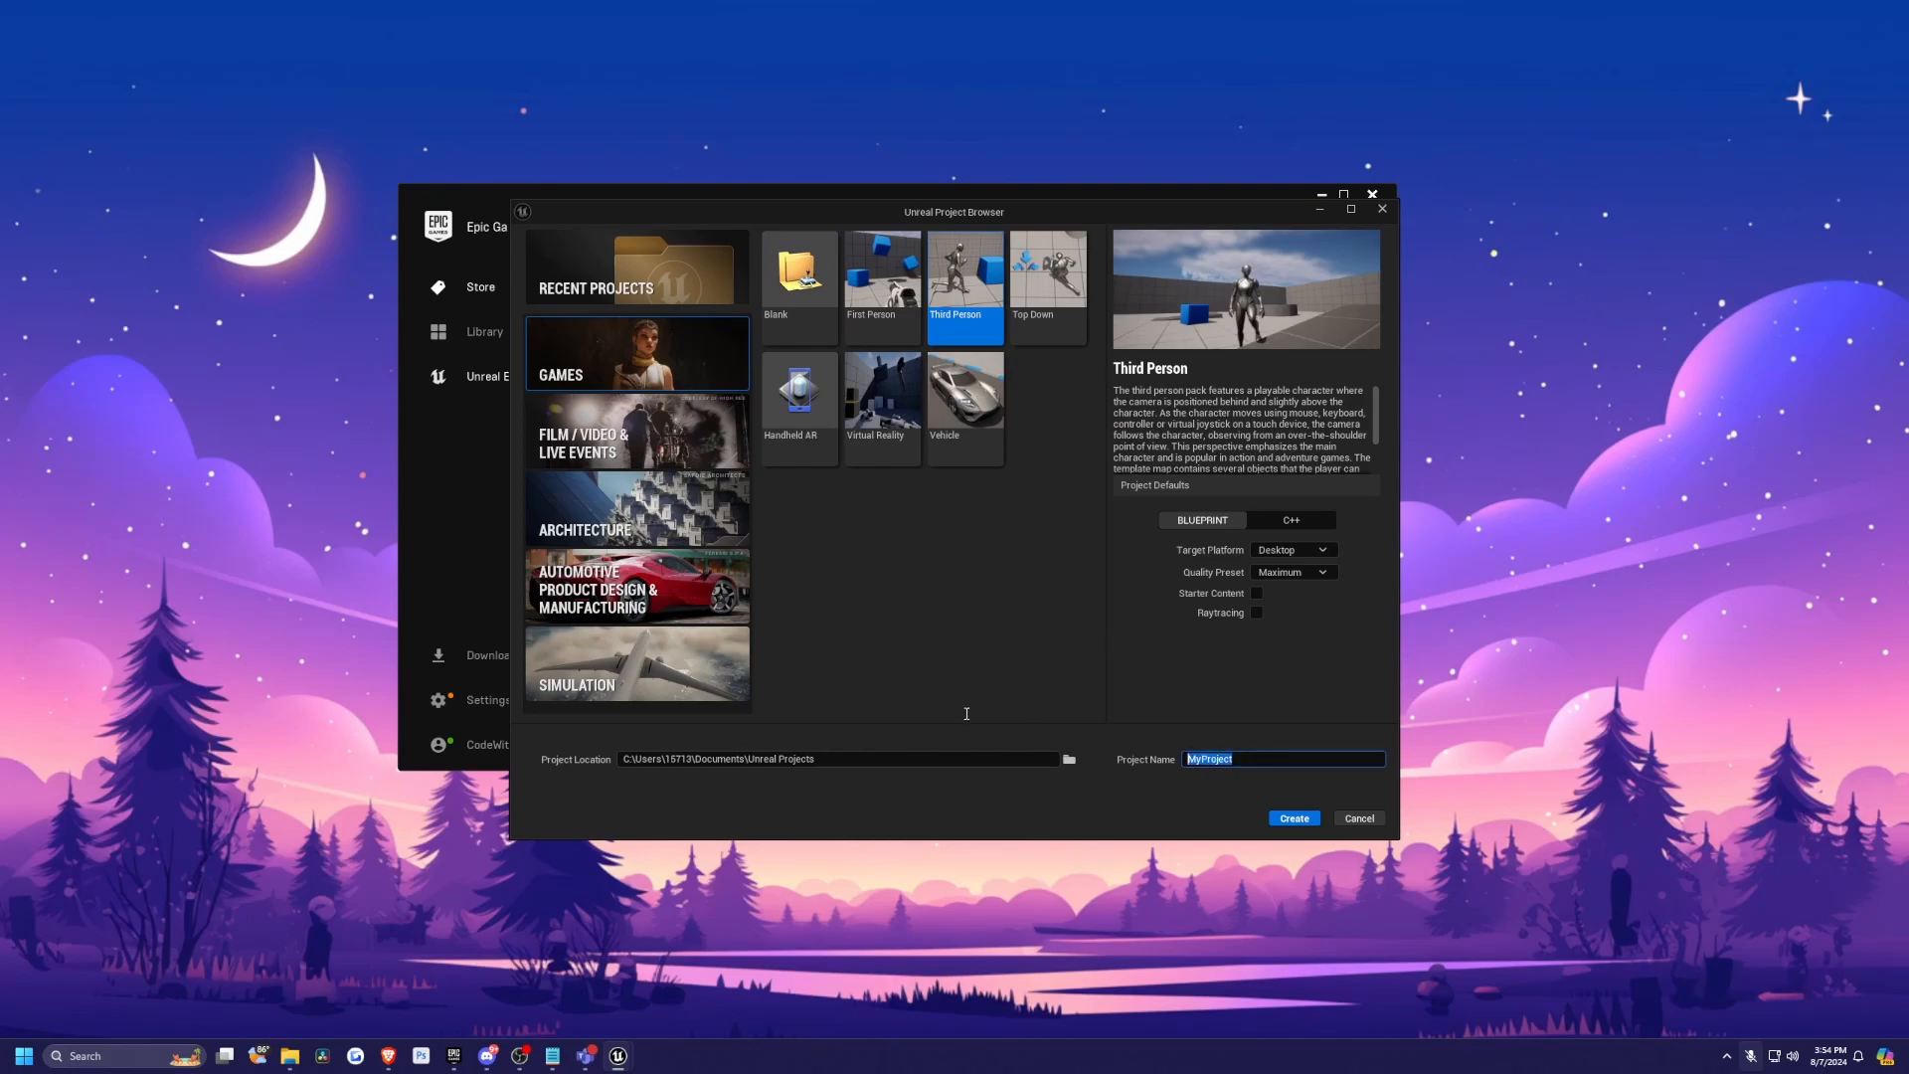
{"action": "type", "text": "SyntyAnims"}
{"action": "left_click", "coordinate": [1309, 823]}
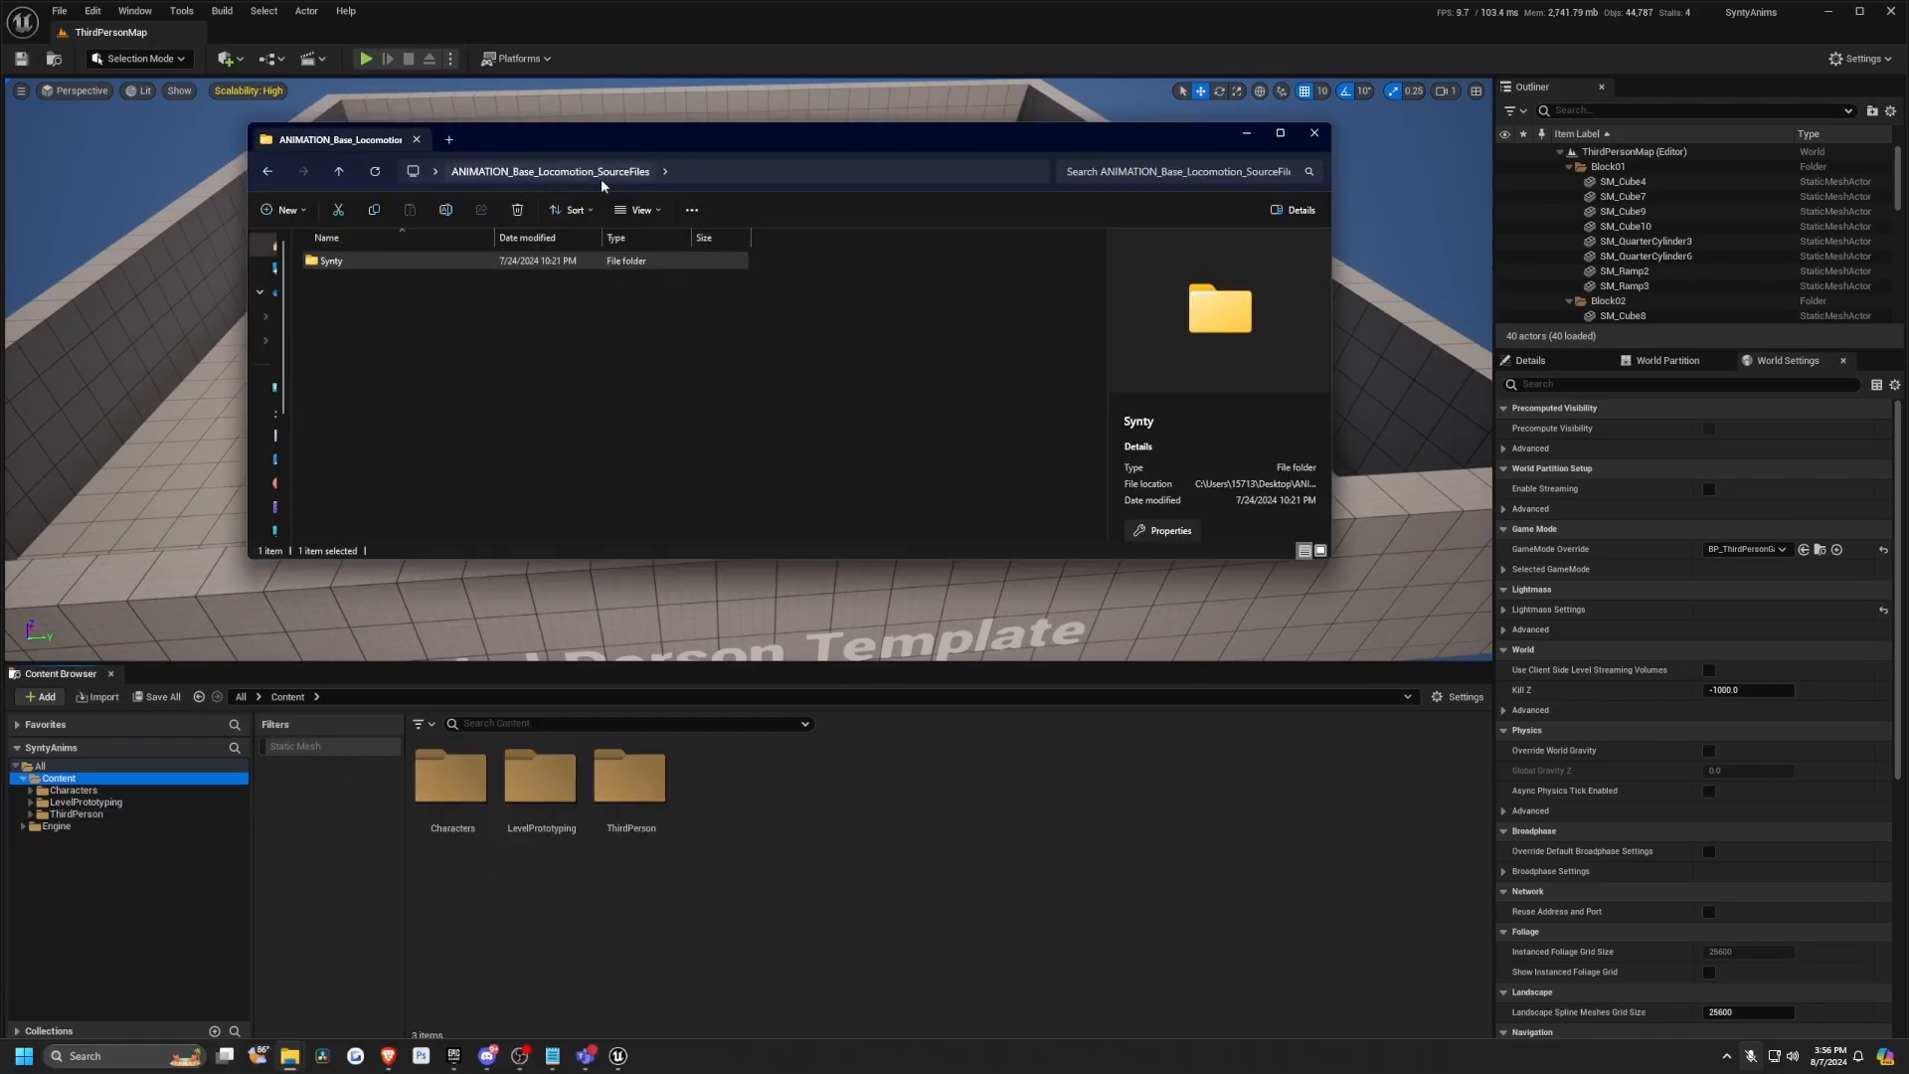
Open the Synty subfolder of ANIMATION_Base_Locomotion_SourceFiles, then create and open a project folder named Synty under Content
{"action": "double_click", "coordinate": [334, 263]}
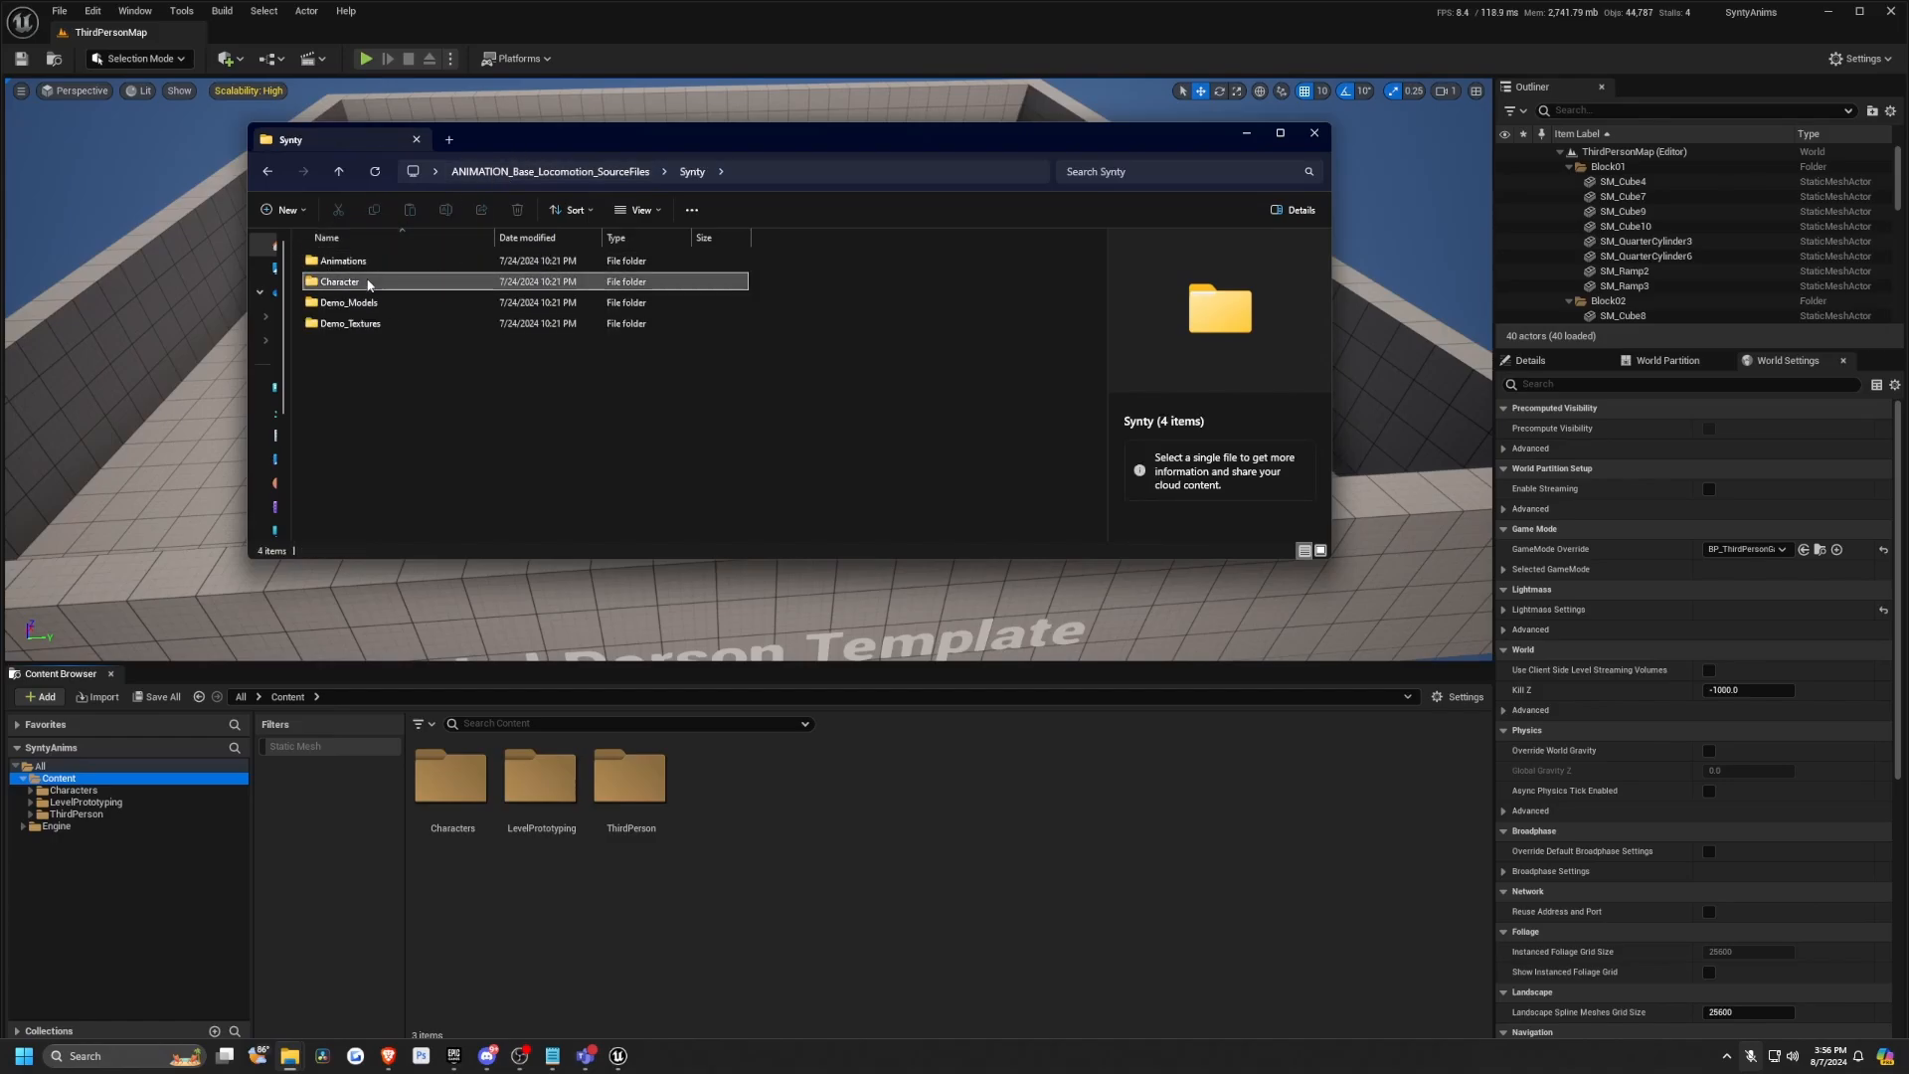
{"action": "left_click", "coordinate": [348, 283]}
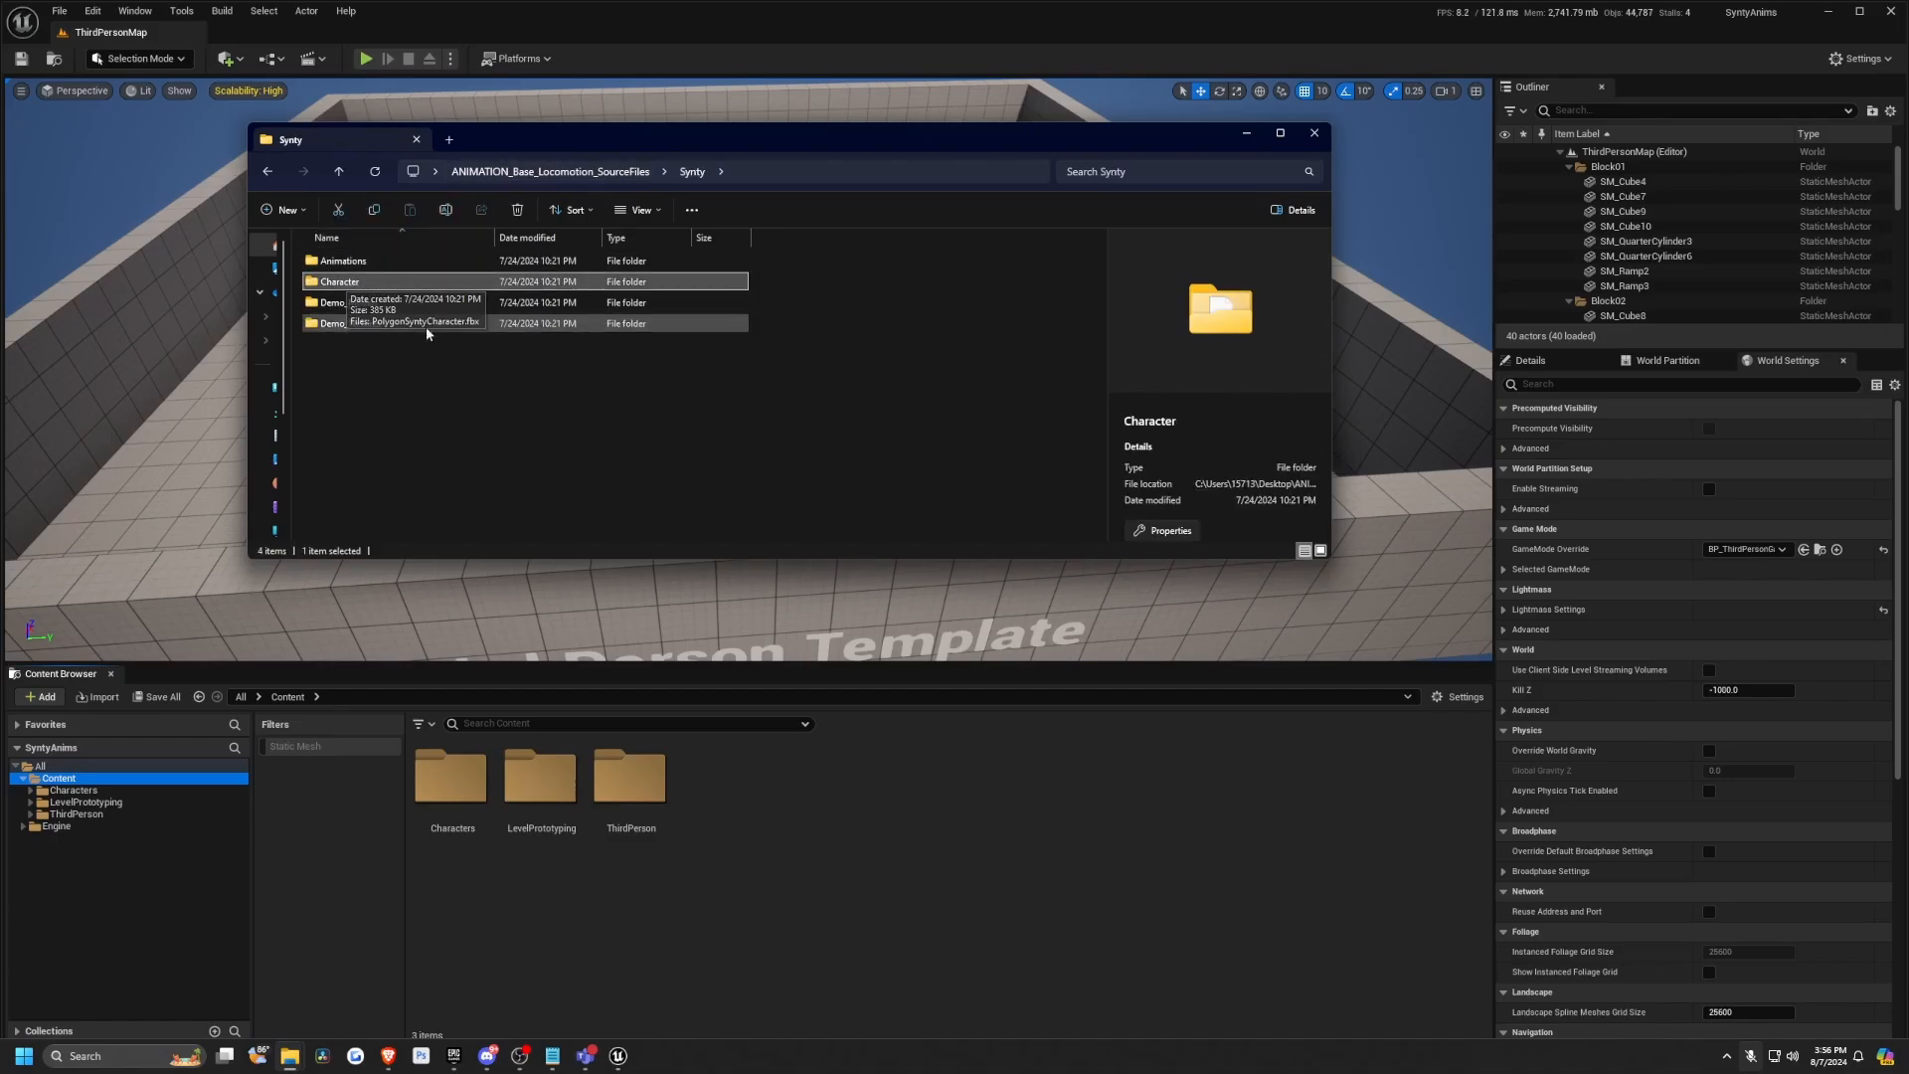
{"action": "right_click", "coordinate": [753, 779]}
{"action": "left_click", "coordinate": [813, 299]}
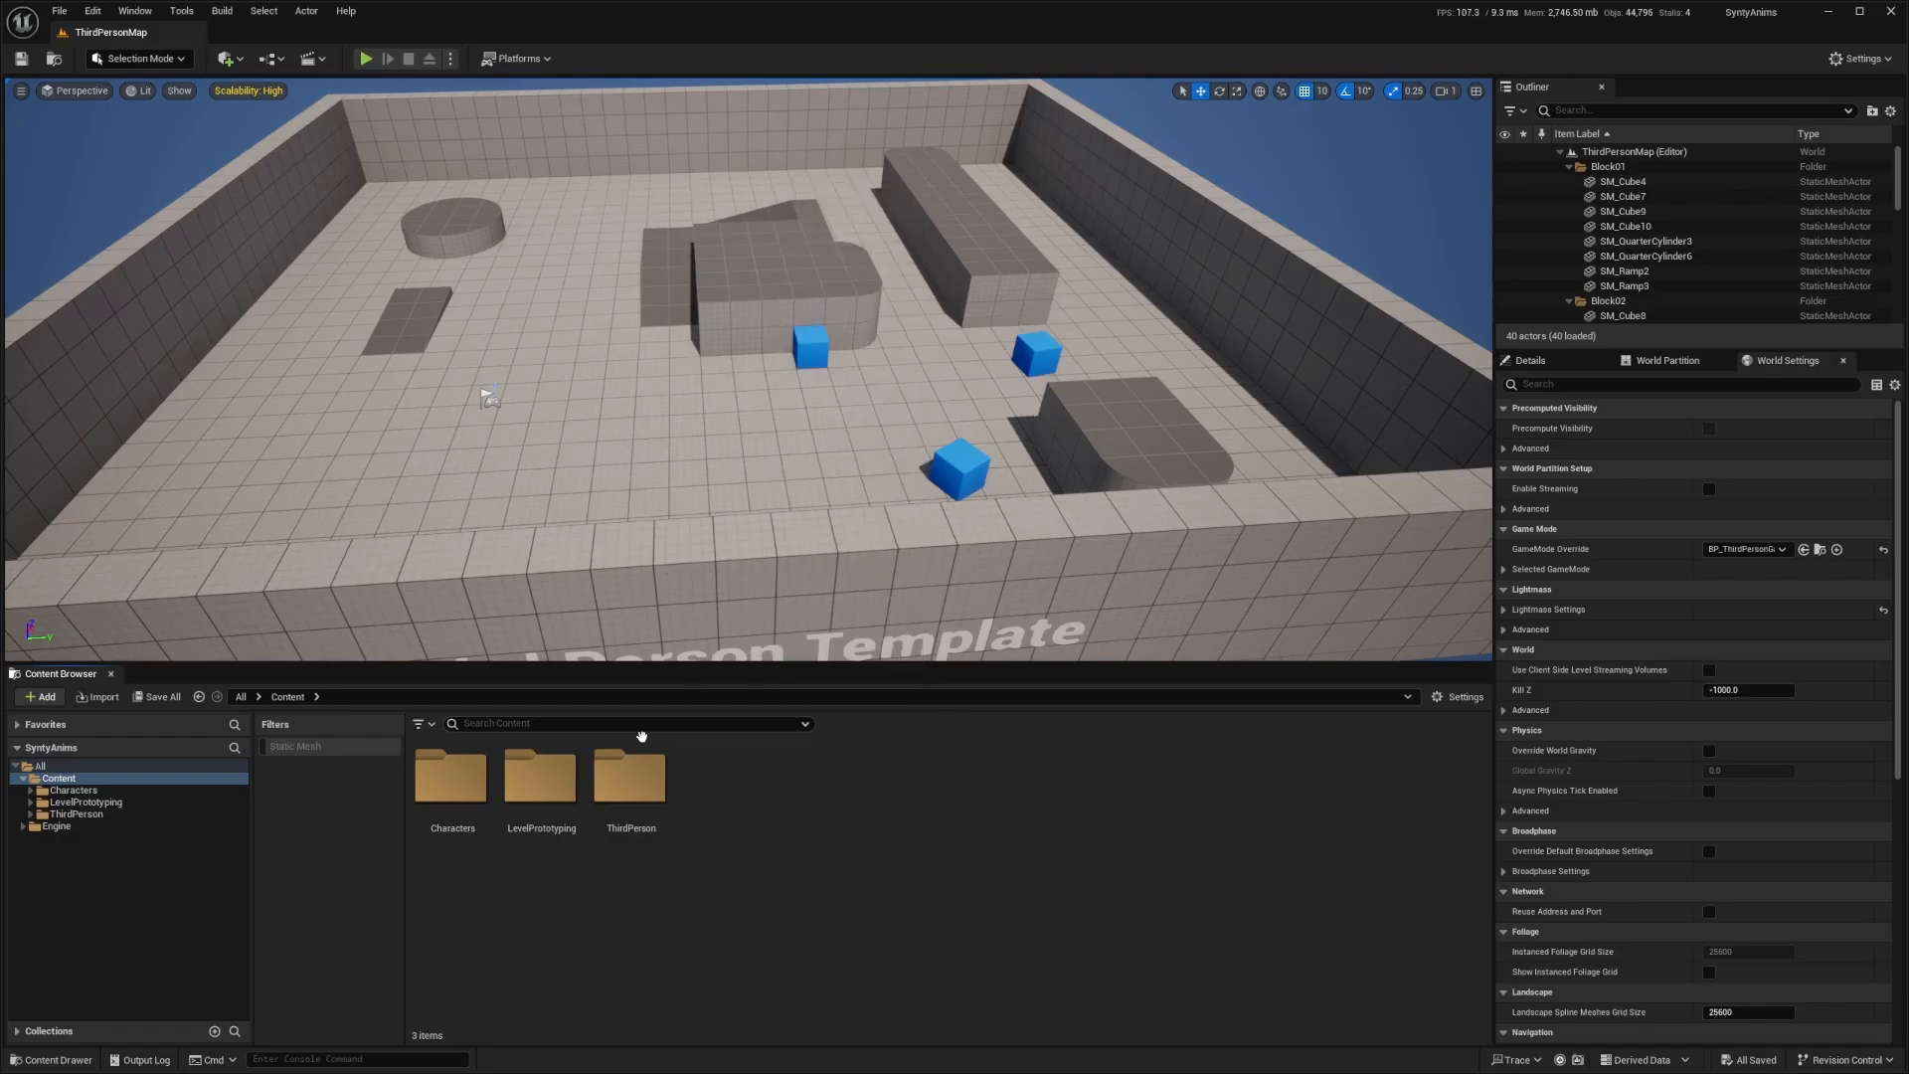
{"action": "right_click", "coordinate": [727, 793]}
{"action": "left_click", "coordinate": [842, 310]}
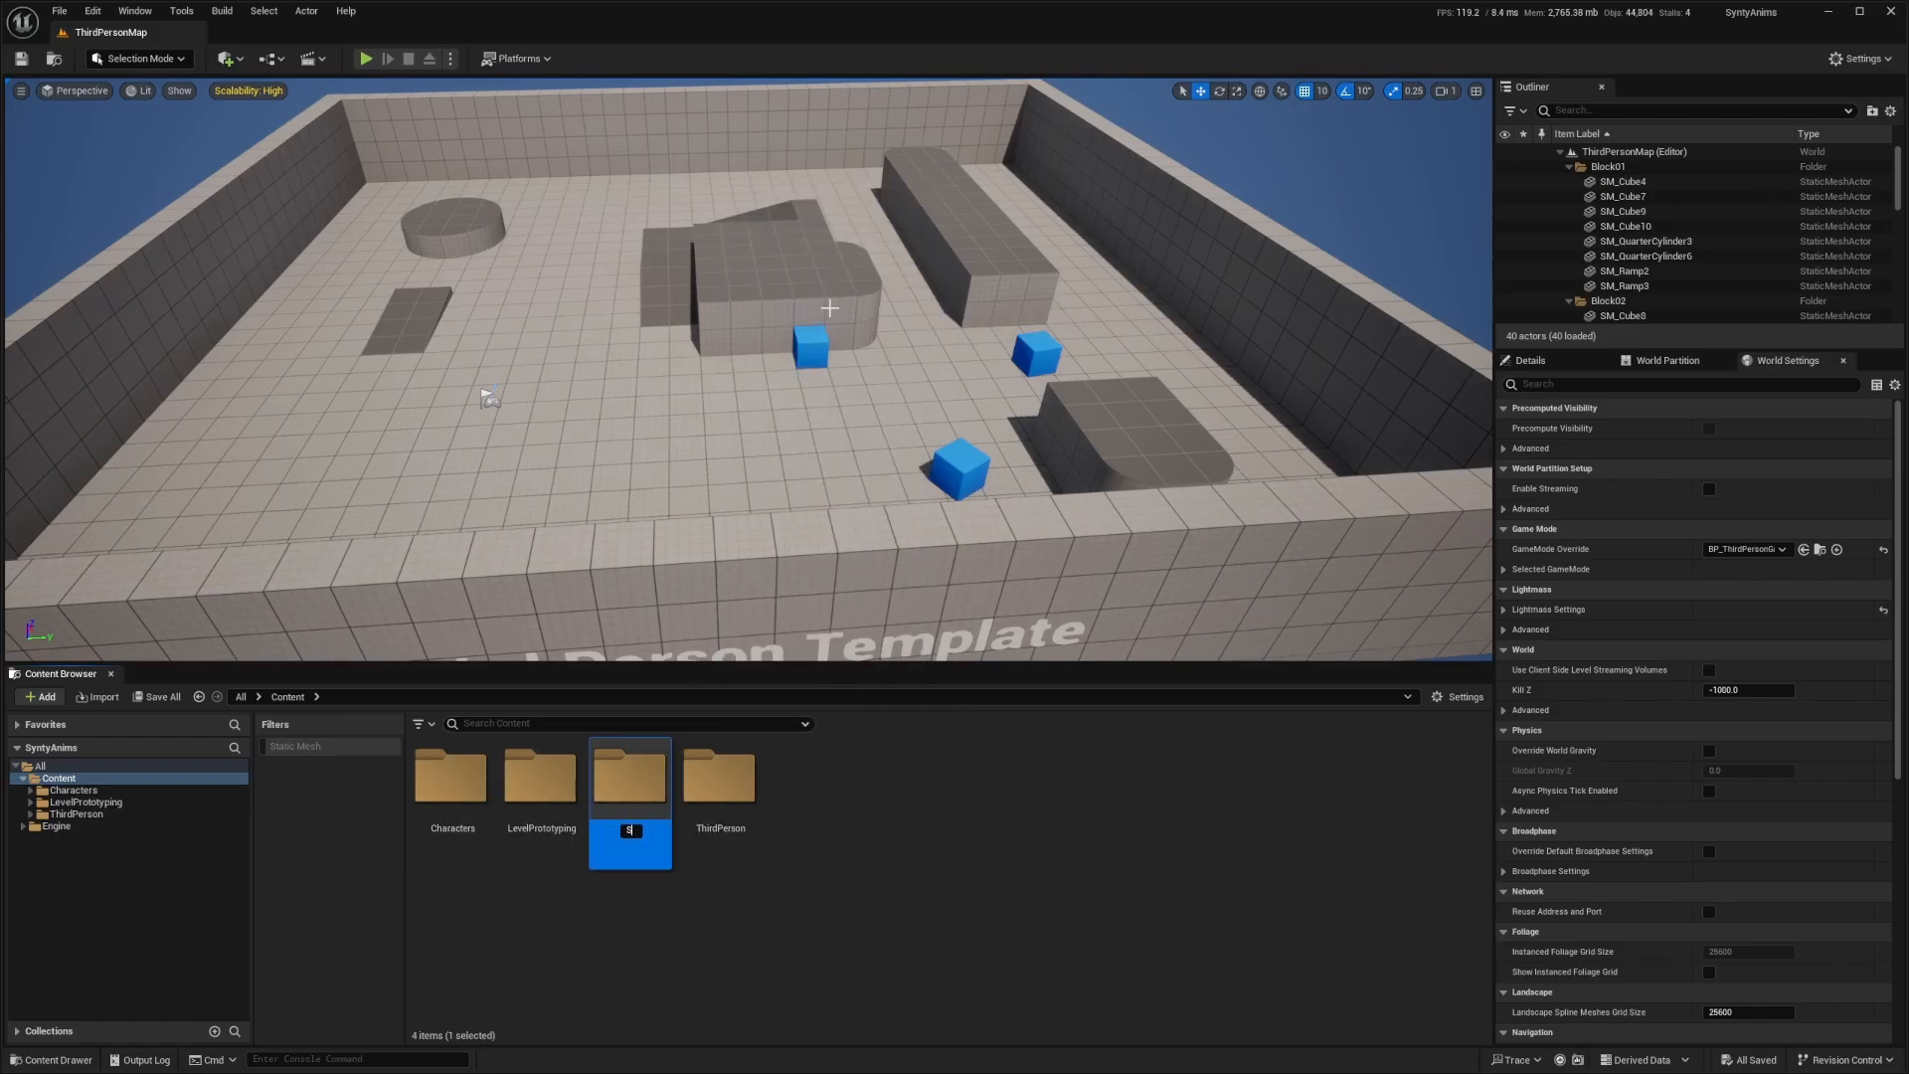
{"action": "double_click", "coordinate": [625, 781]}
Import the Character source folder into the Synty content folder as a skeletal mesh, with no existing skeleton assigned and animation import enabled
{"action": "key", "text": "alt+Tab"}
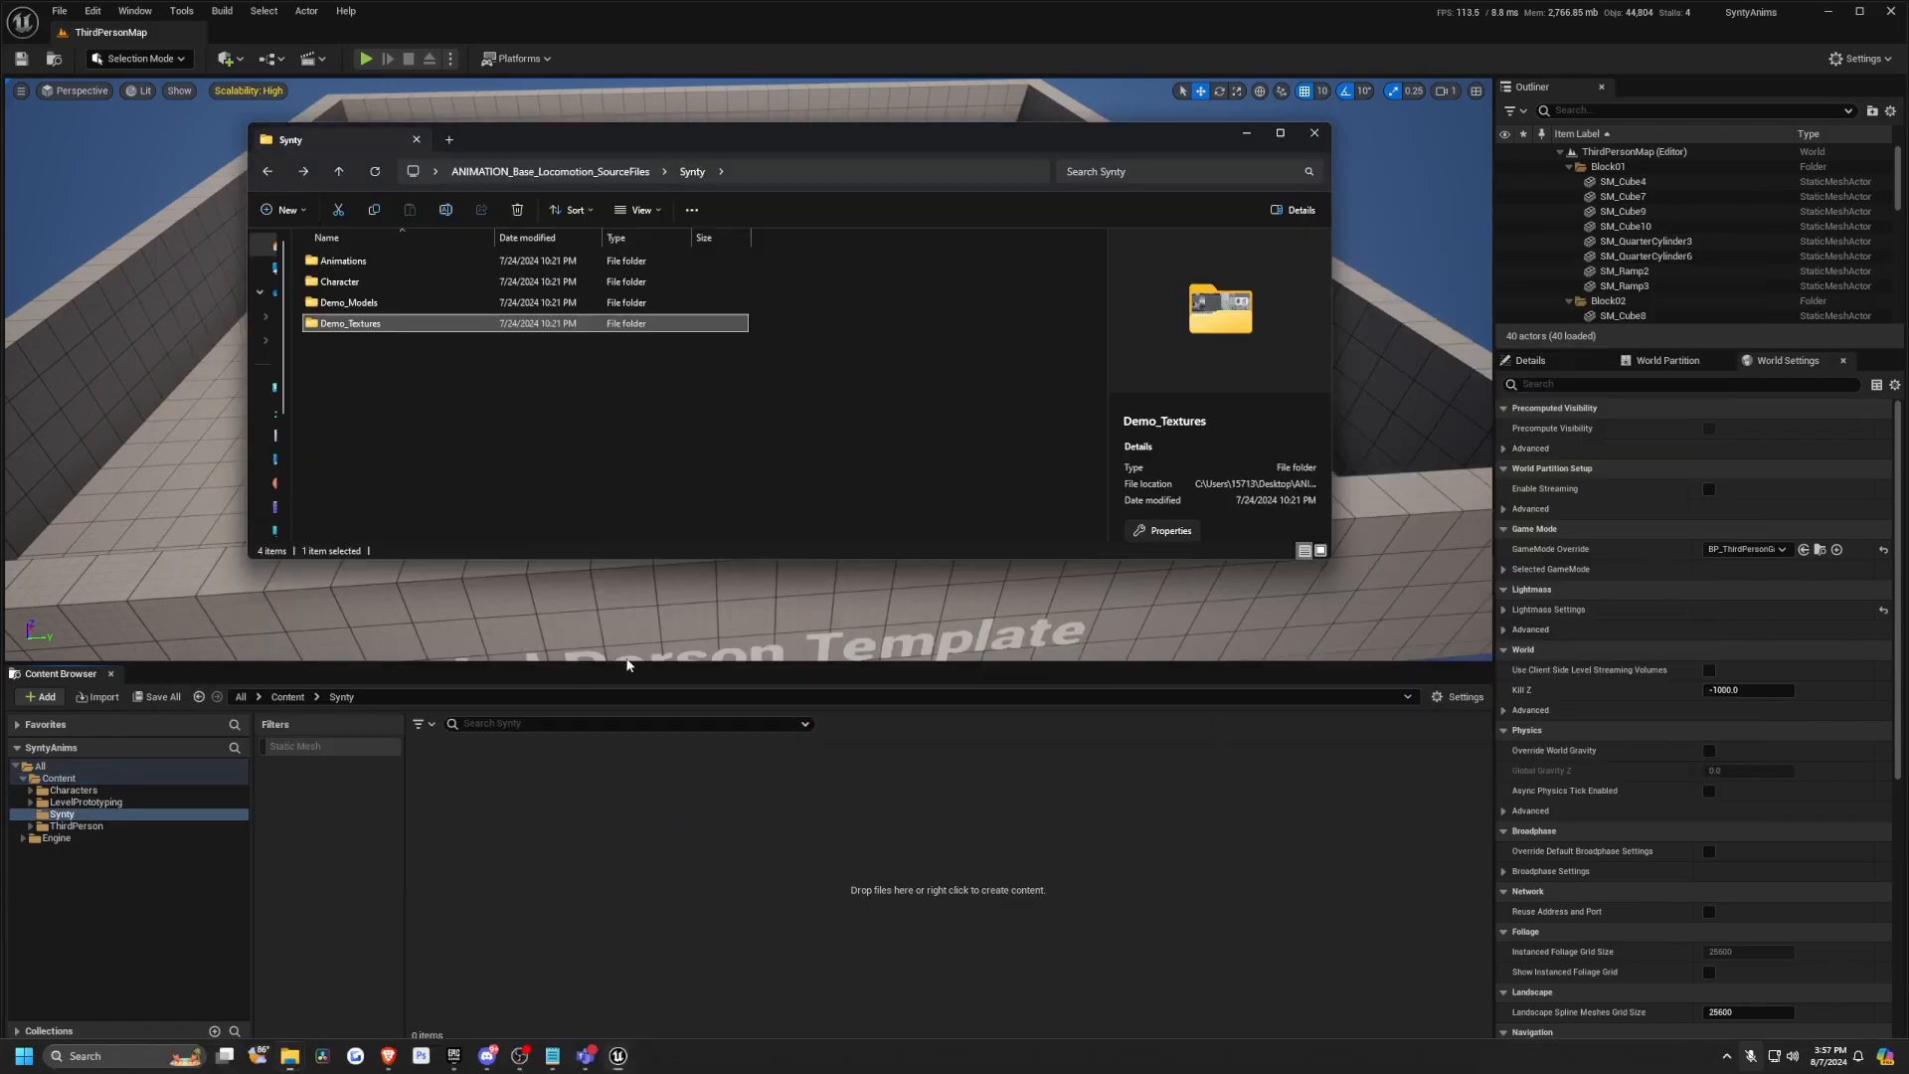
{"action": "left_click_drag", "start_coordinate": [343, 282], "coordinate": [563, 691]}
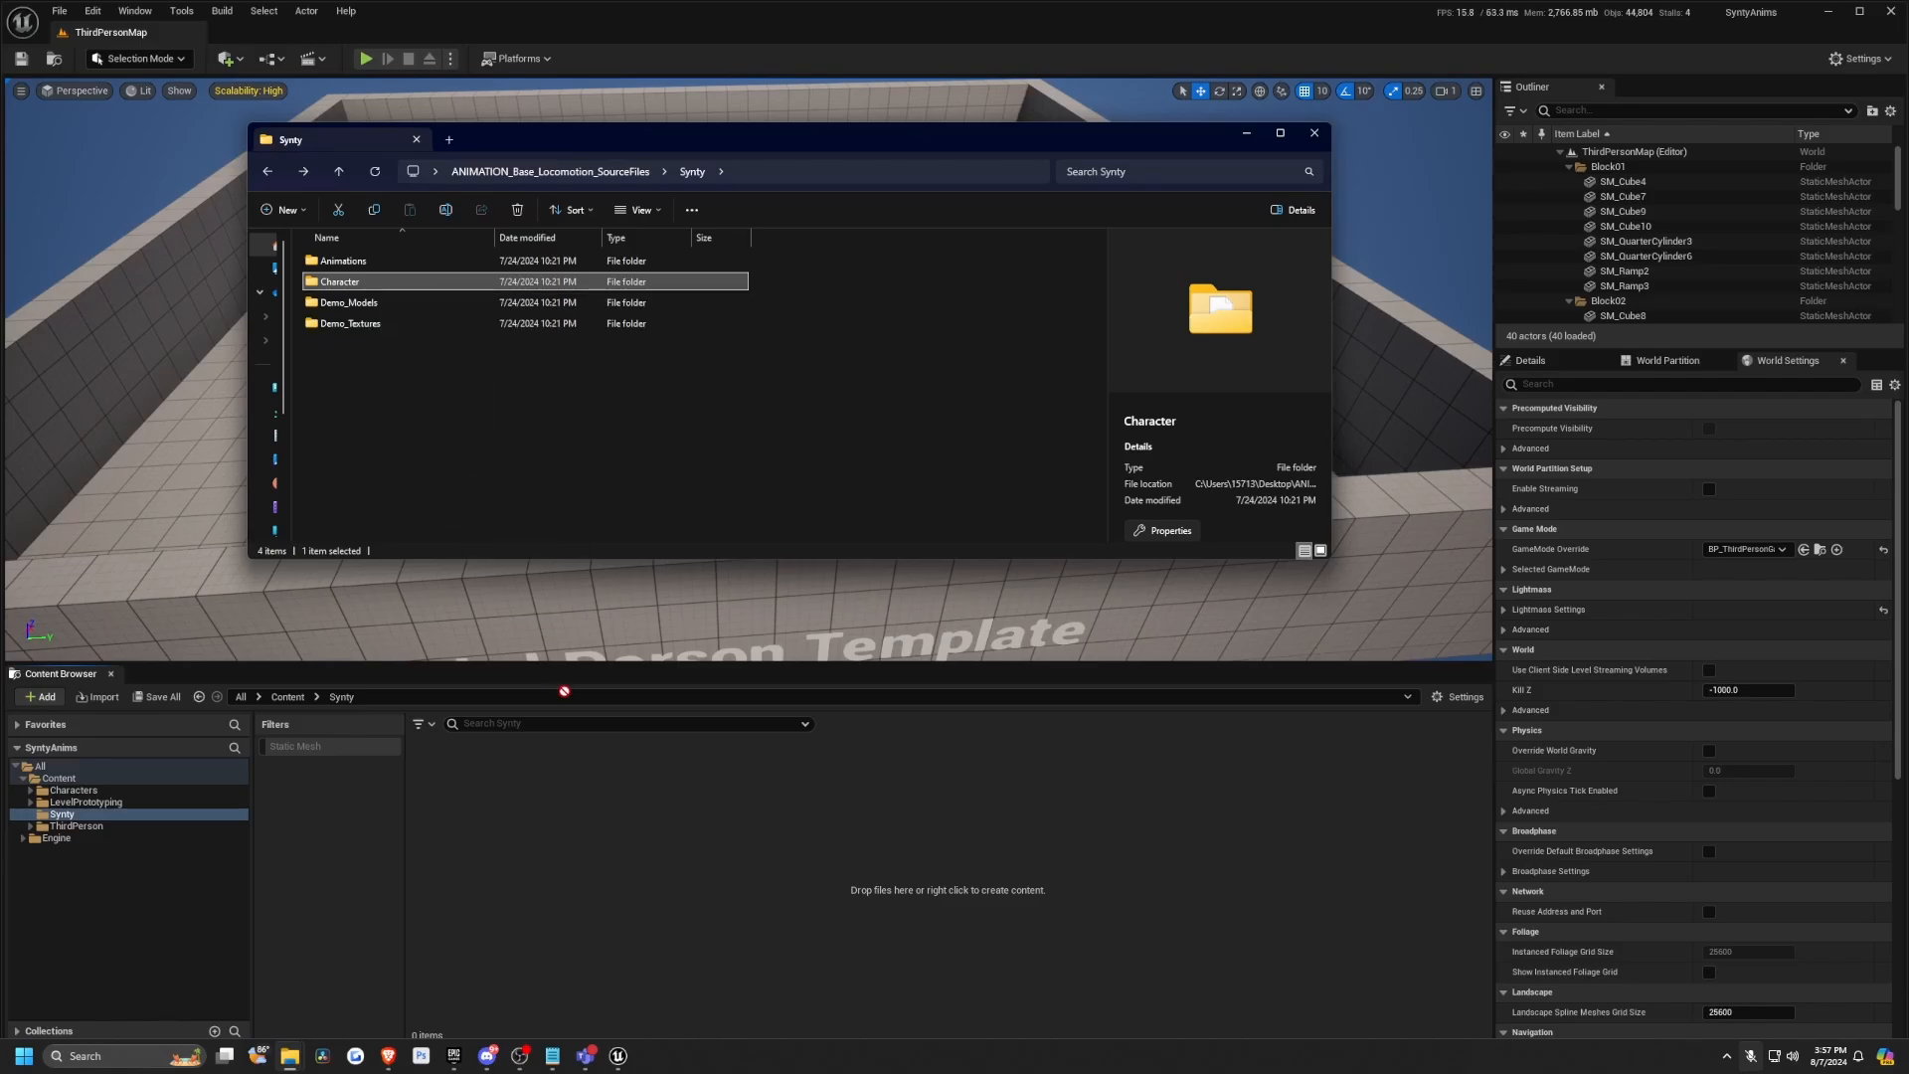
{"action": "left_click_drag", "start_coordinate": [557, 825], "coordinate": [559, 825]}
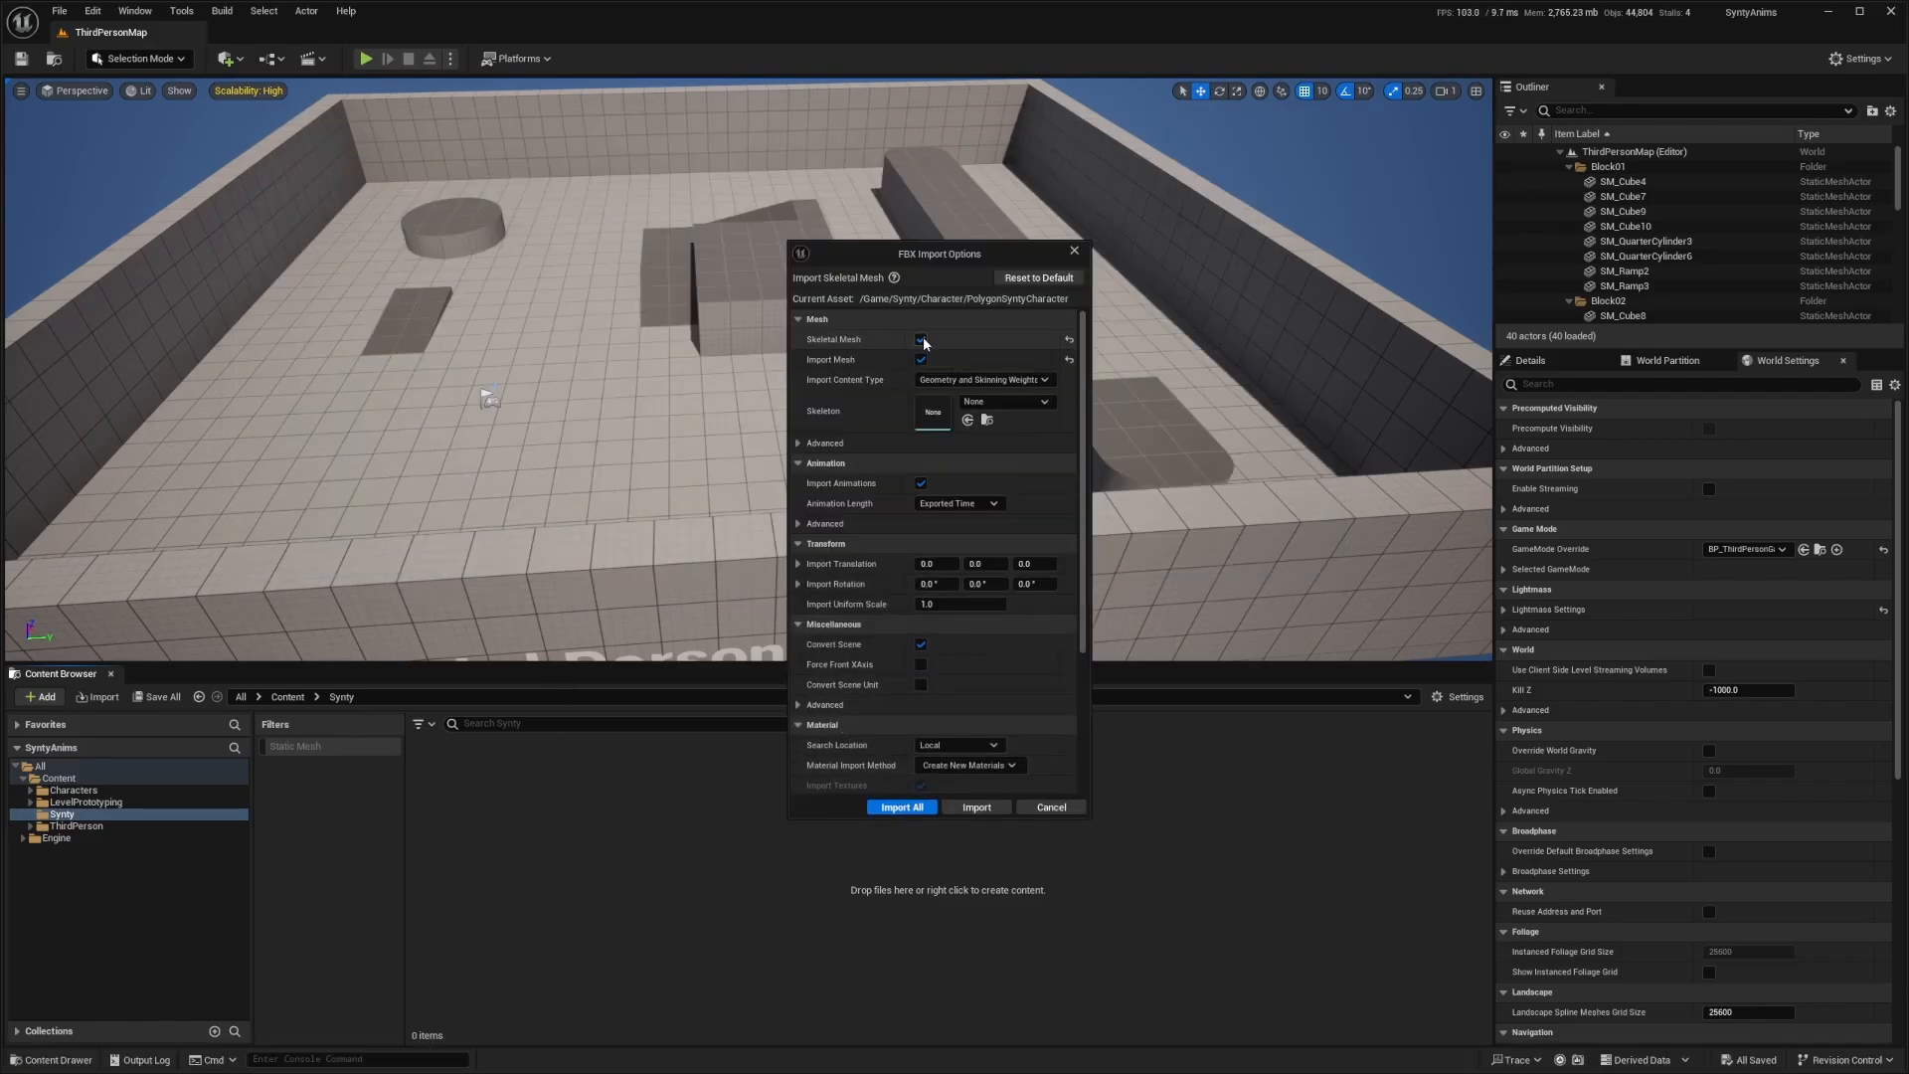
{"action": "left_click", "coordinate": [901, 807]}
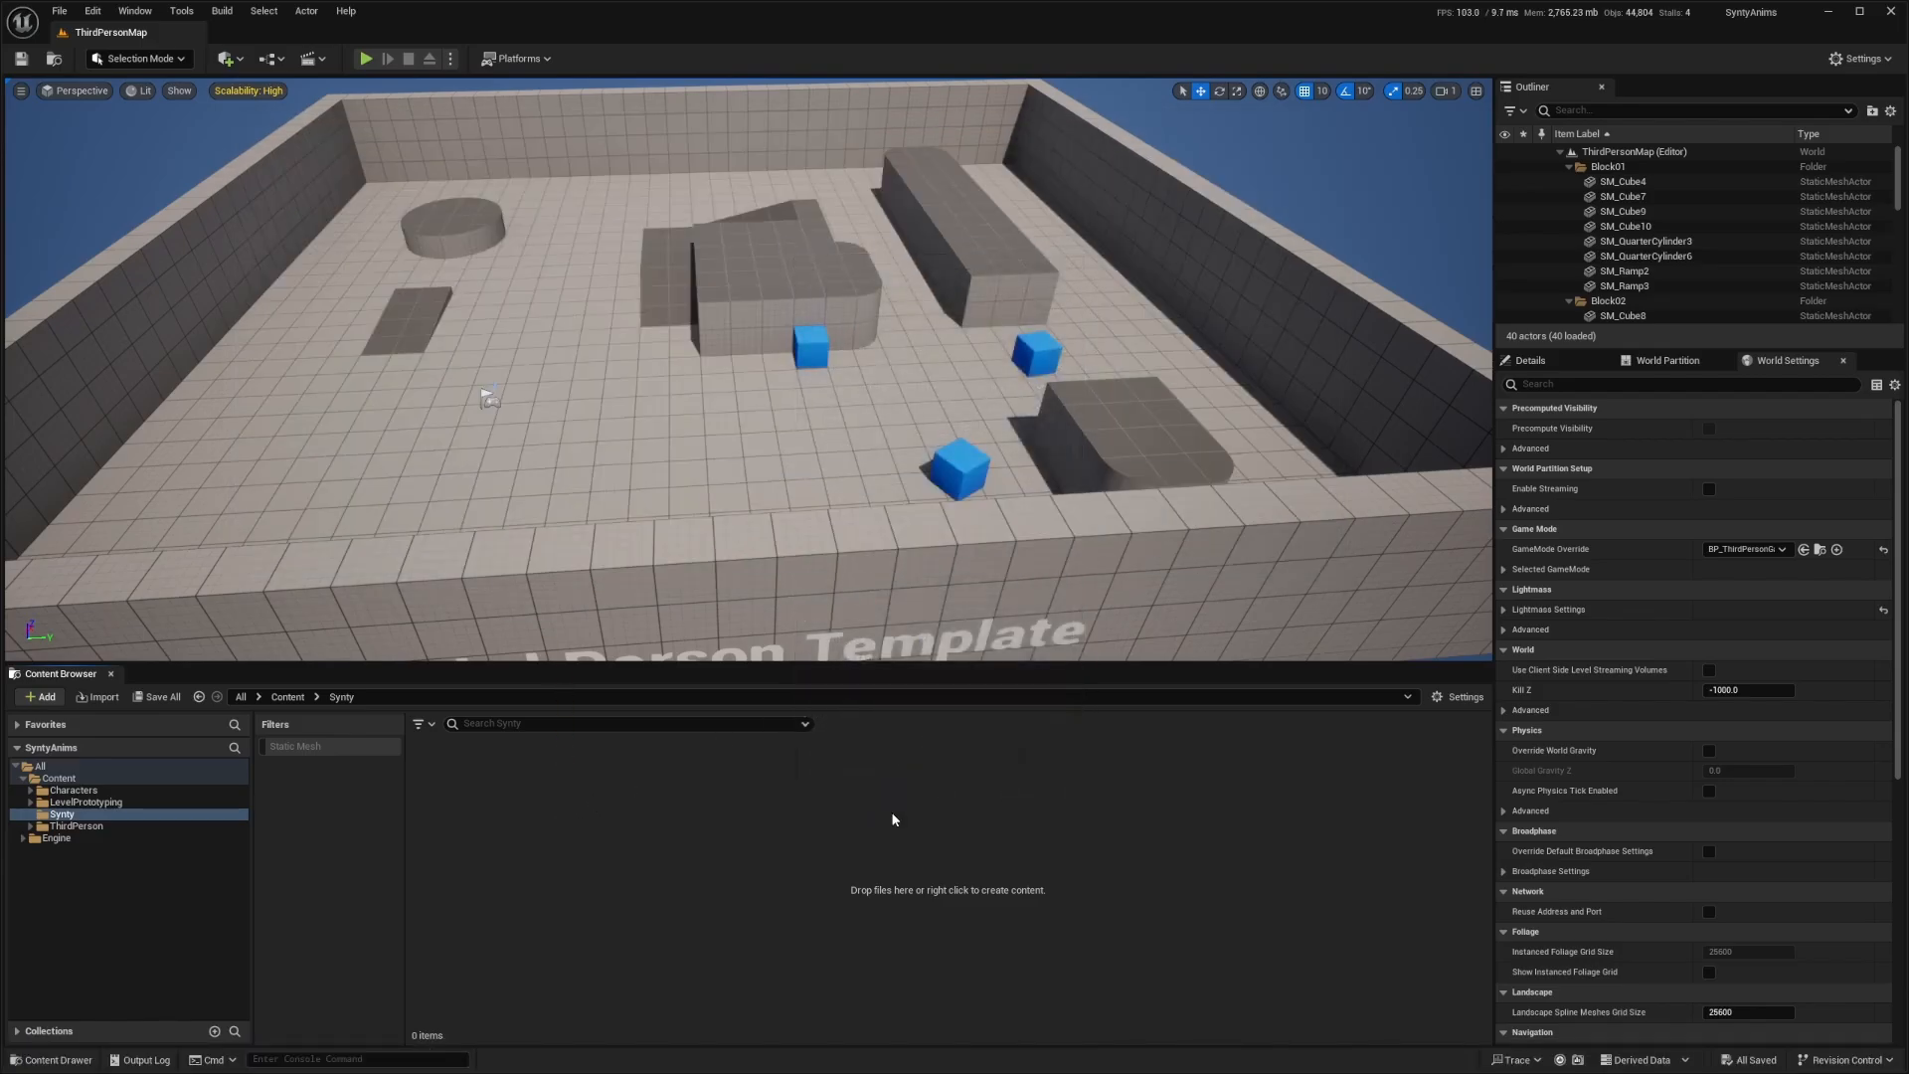
{"action": "left_click", "coordinate": [479, 807]}
{"action": "left_click", "coordinate": [523, 920]}
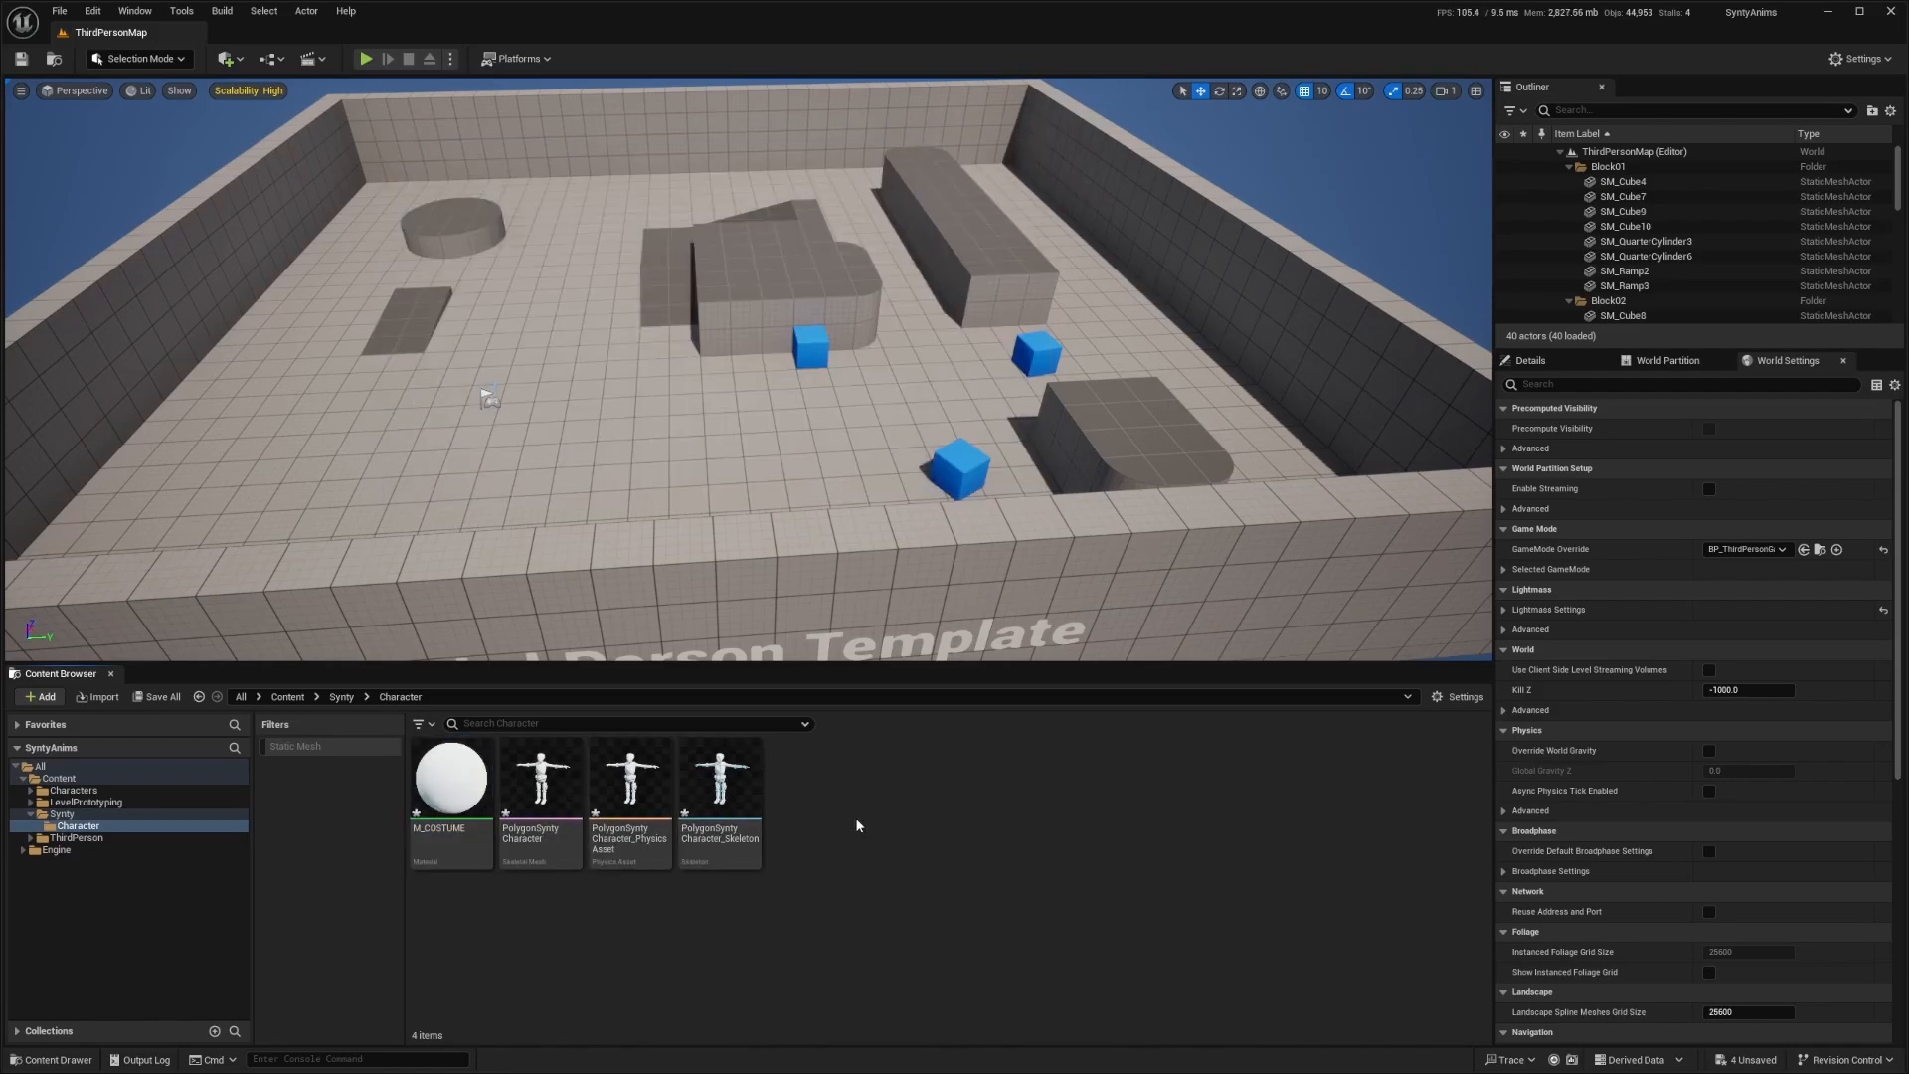
Import the Demo_Textures source folder into the Synty content folder and save the imported textures
{"action": "key", "text": "alt+Tab"}
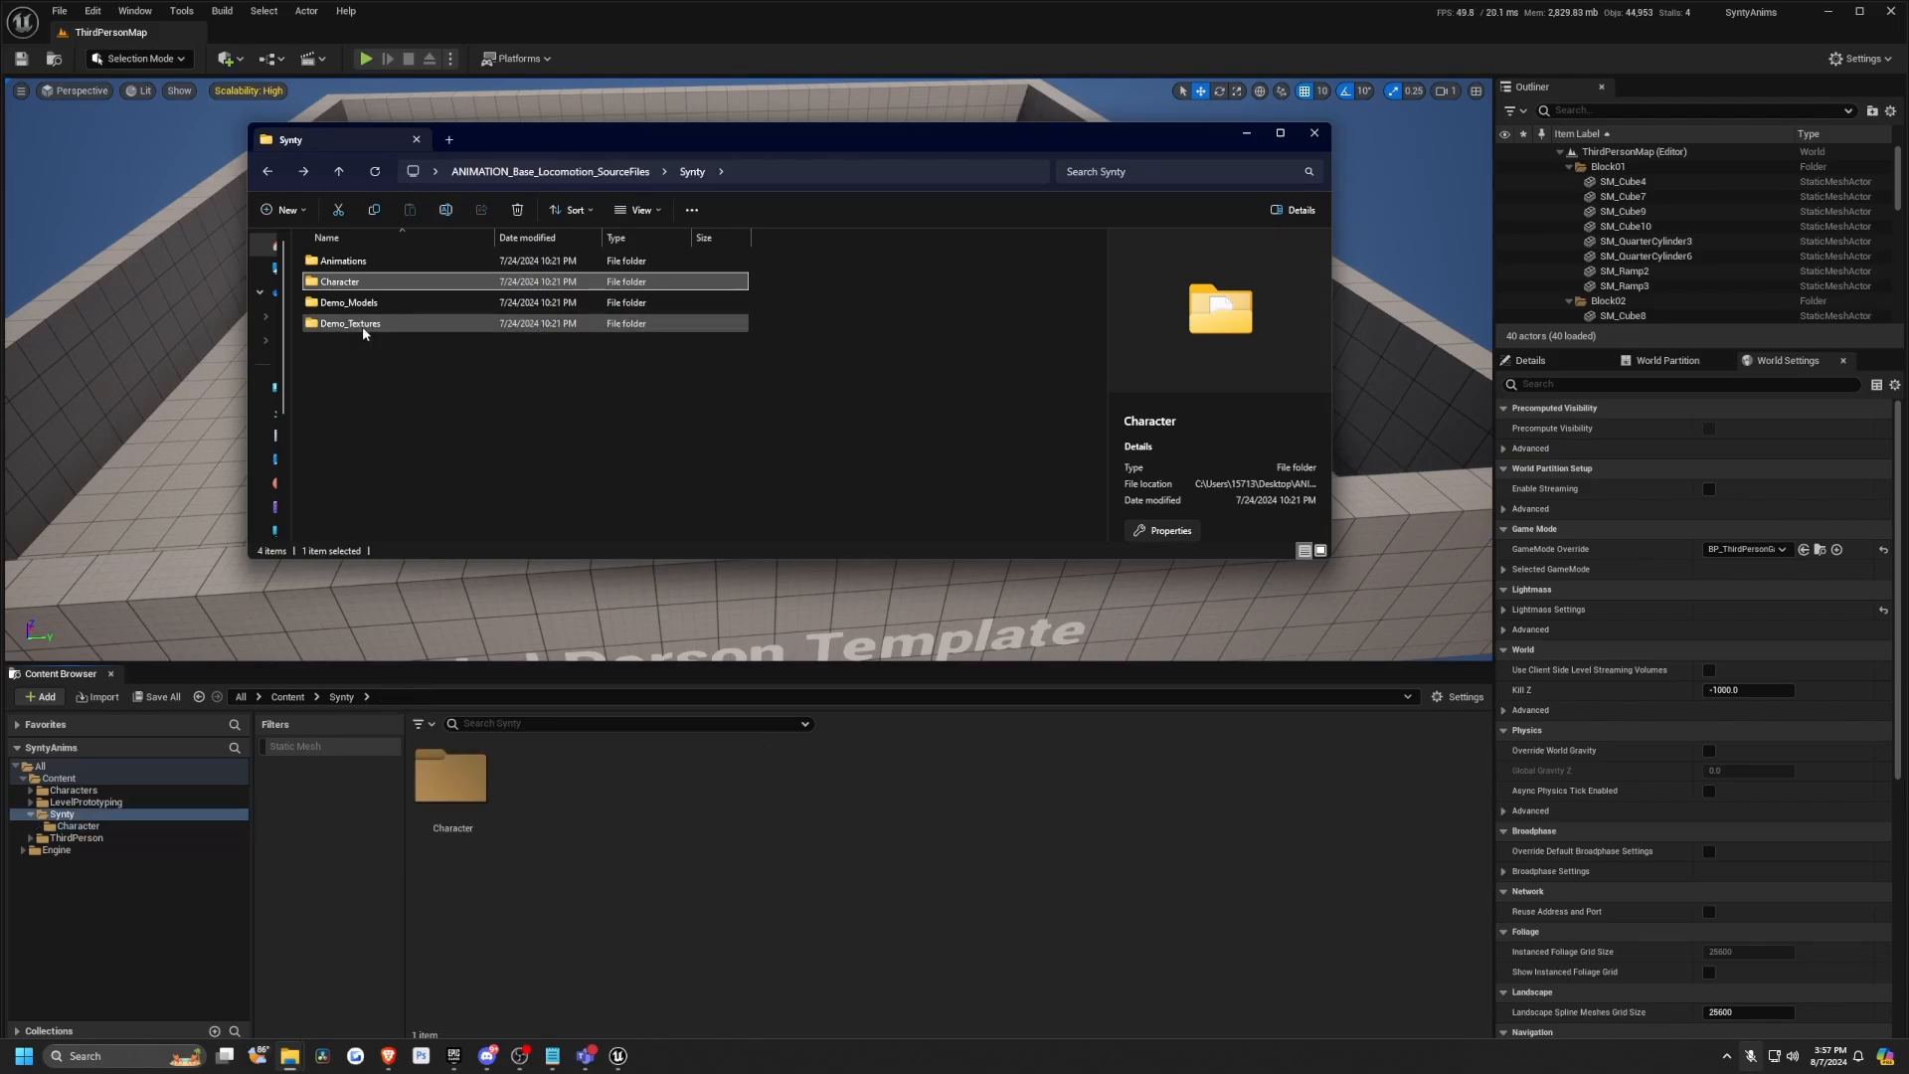
{"action": "left_click_drag", "start_coordinate": [338, 325], "coordinate": [602, 841]}
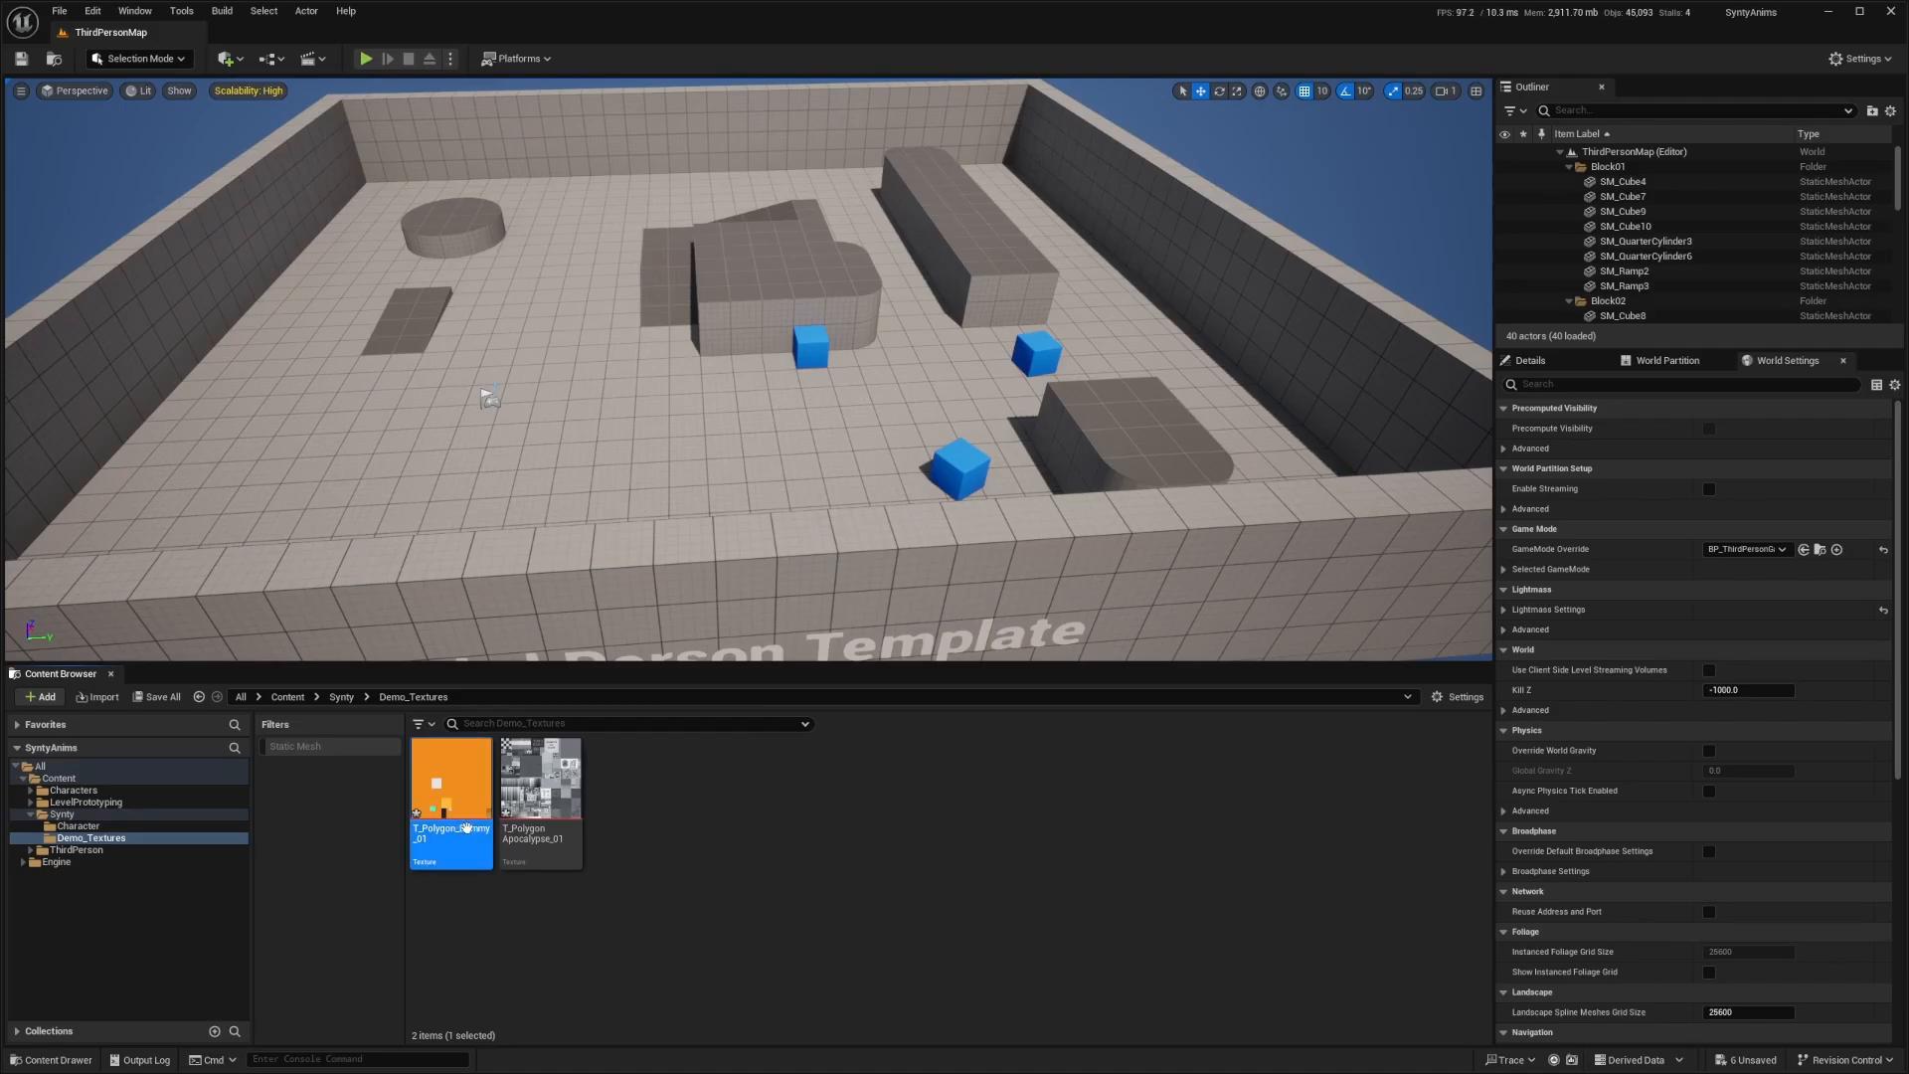
{"action": "left_click", "coordinate": [654, 839]}
{"action": "key", "text": "ctrl+s"}
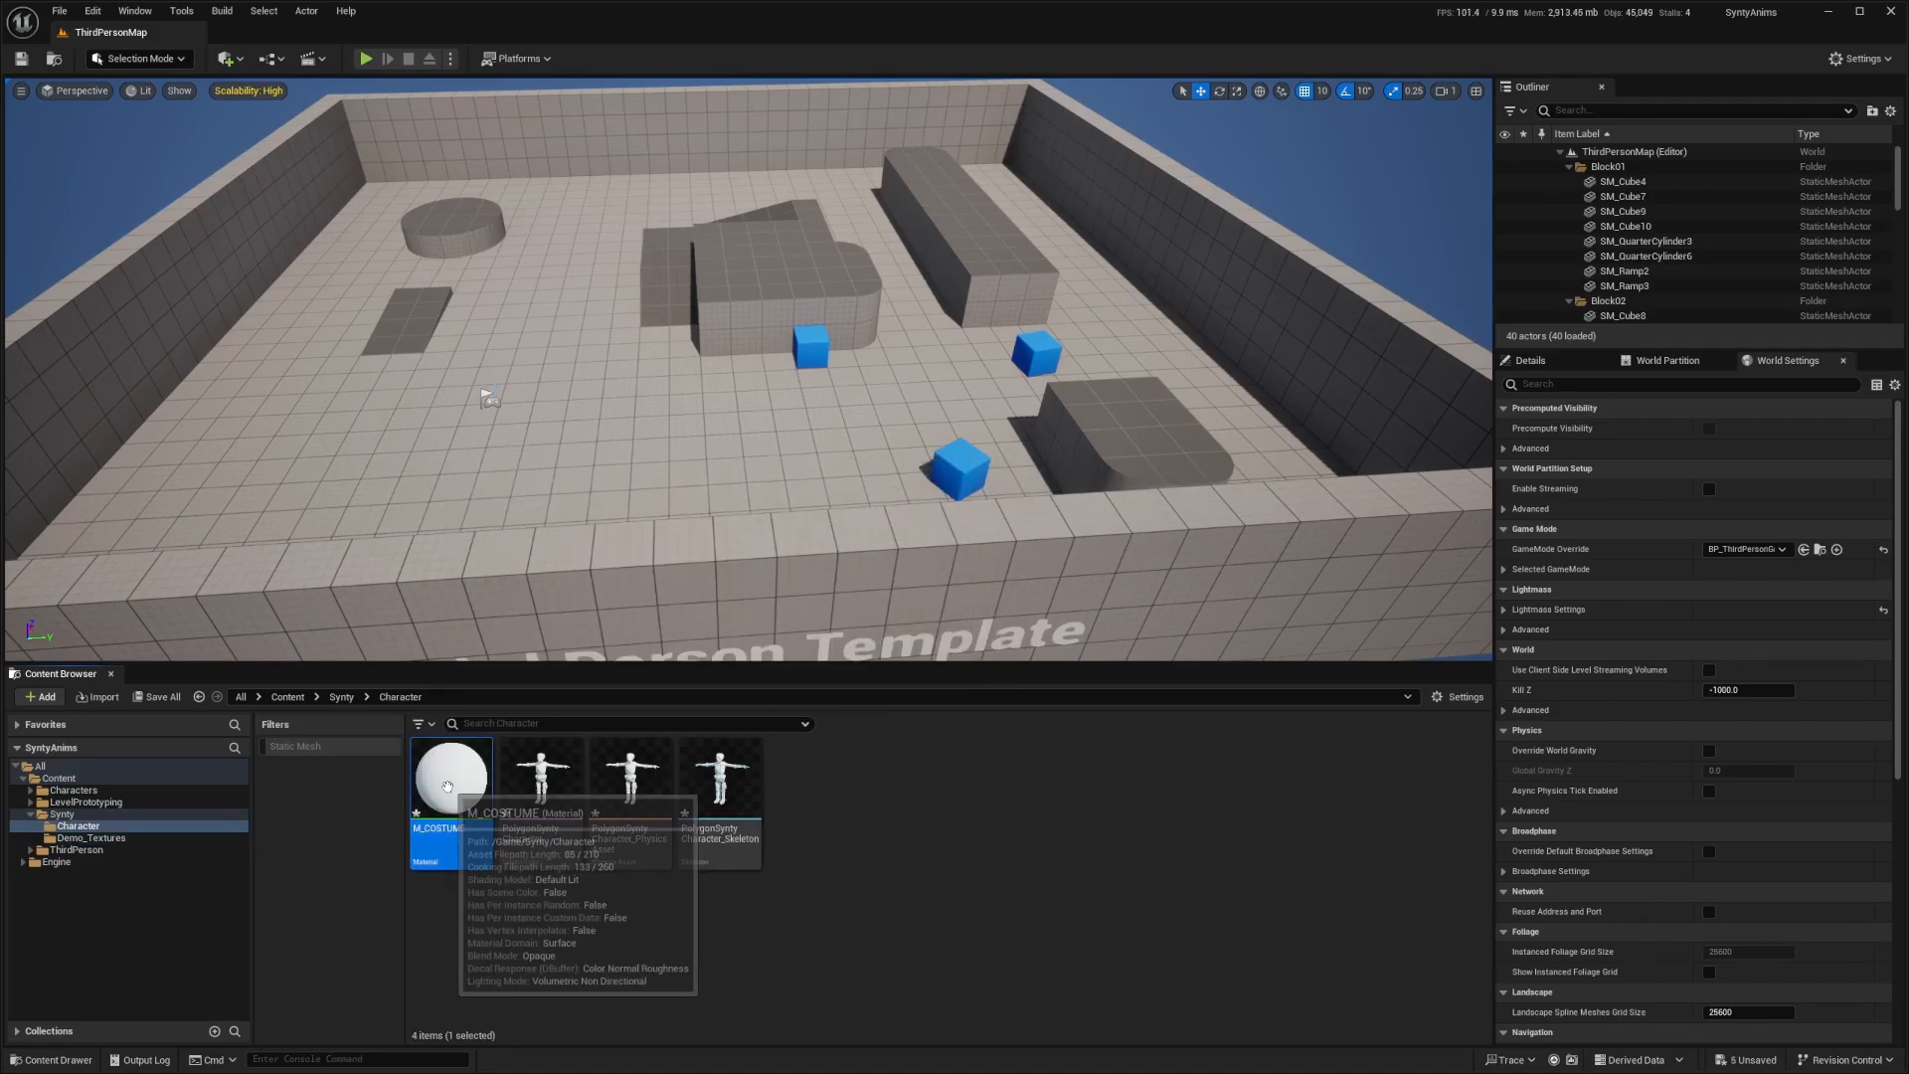
In the M_COSTUME material, replace the Param node with a T_Polygon_Dummy_01 texture sample whose RGB output feeds Base Color
{"action": "double_click", "coordinate": [442, 776]}
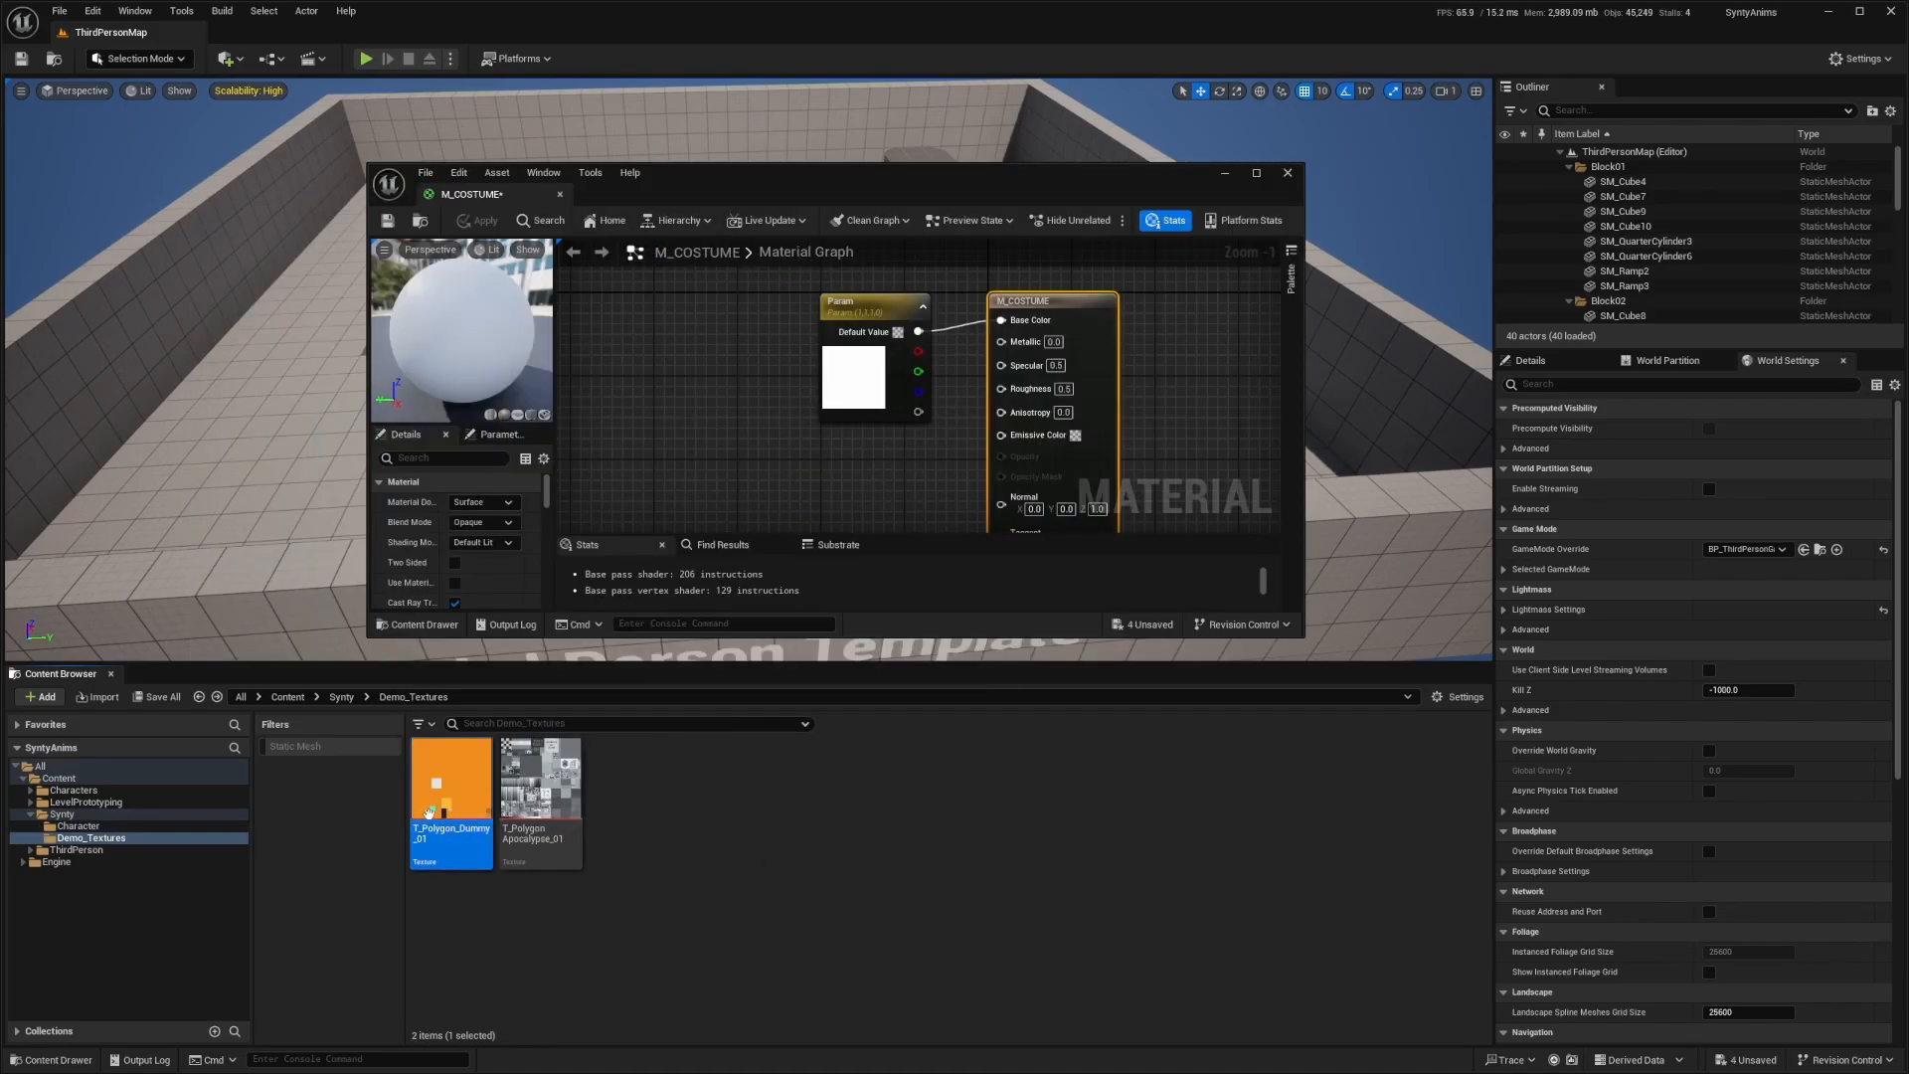
{"action": "left_click_drag", "start_coordinate": [451, 786], "coordinate": [736, 432]}
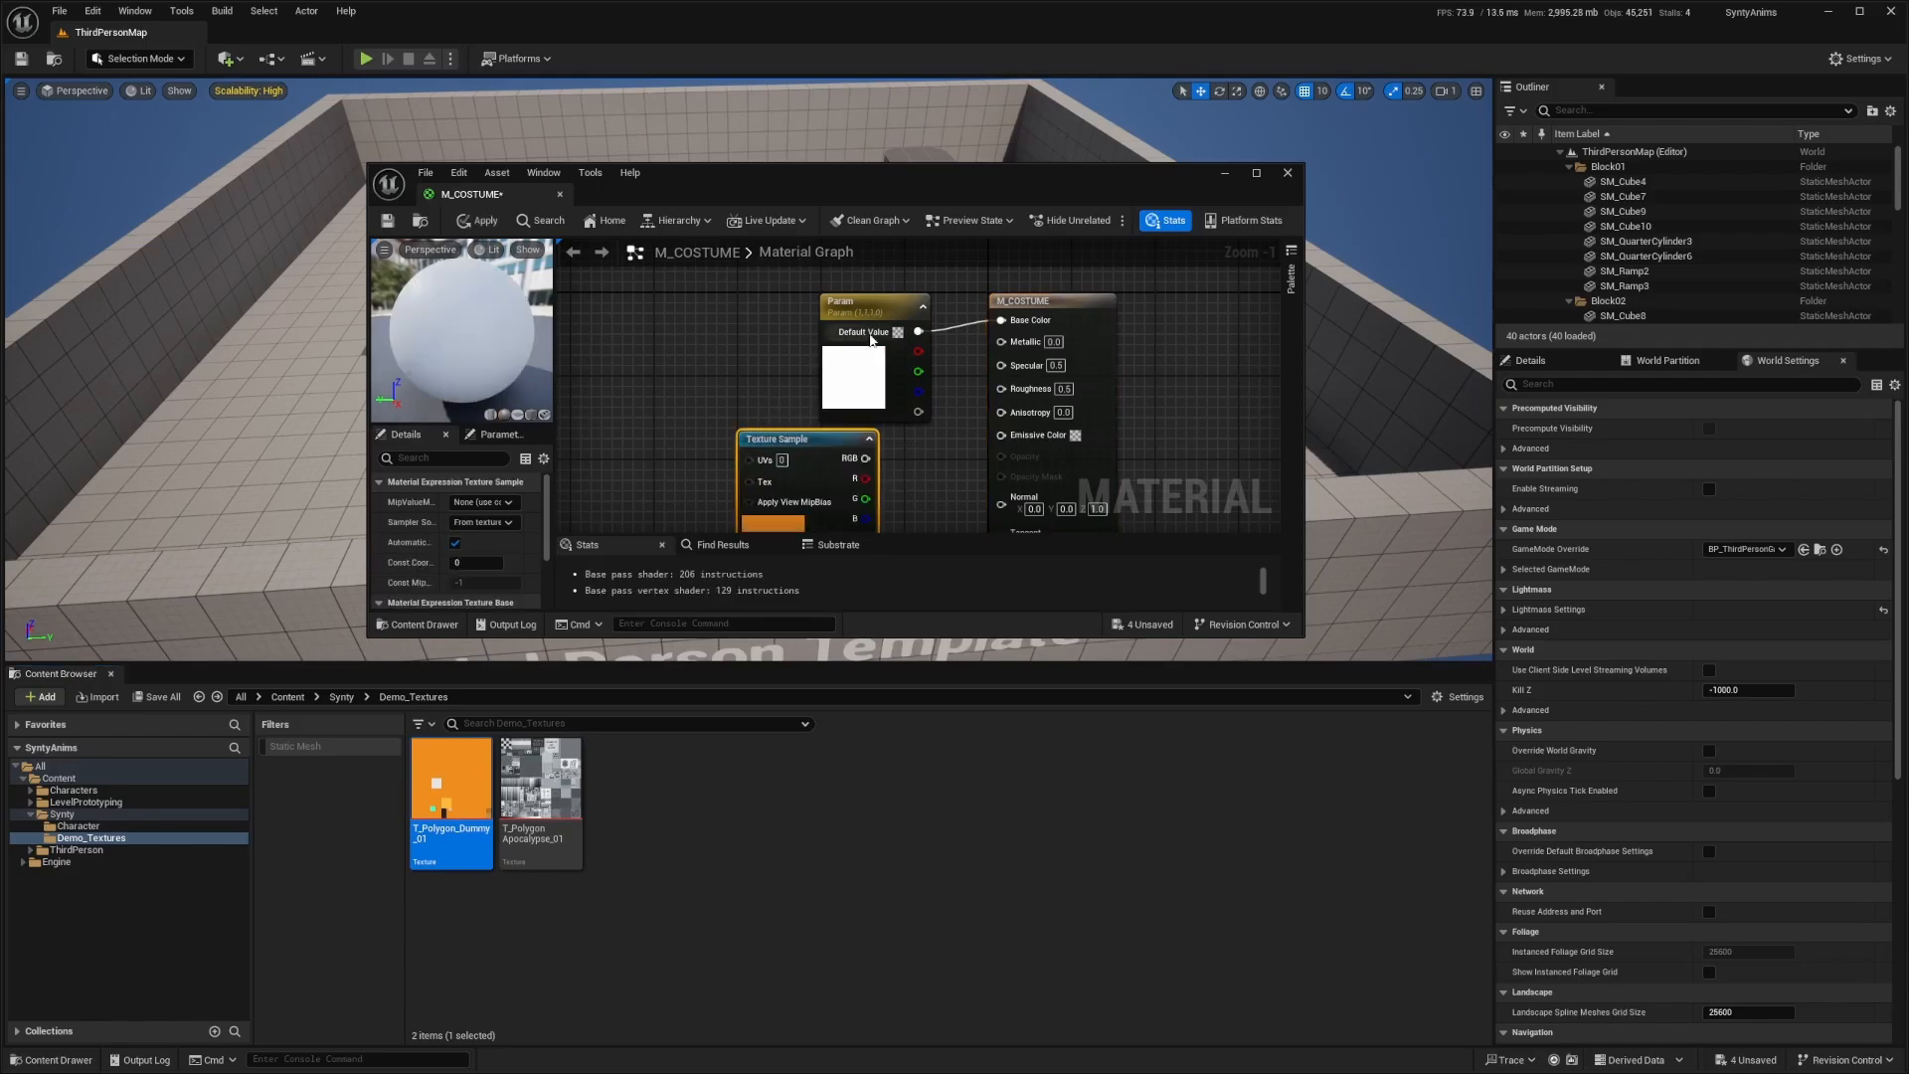
{"action": "left_click_drag", "start_coordinate": [867, 308], "coordinate": [609, 299]}
{"action": "left_click_drag", "start_coordinate": [794, 452], "coordinate": [1002, 320]}
{"action": "left_click_drag", "start_coordinate": [691, 301], "coordinate": [631, 354]}
{"action": "key", "text": "Delete"}
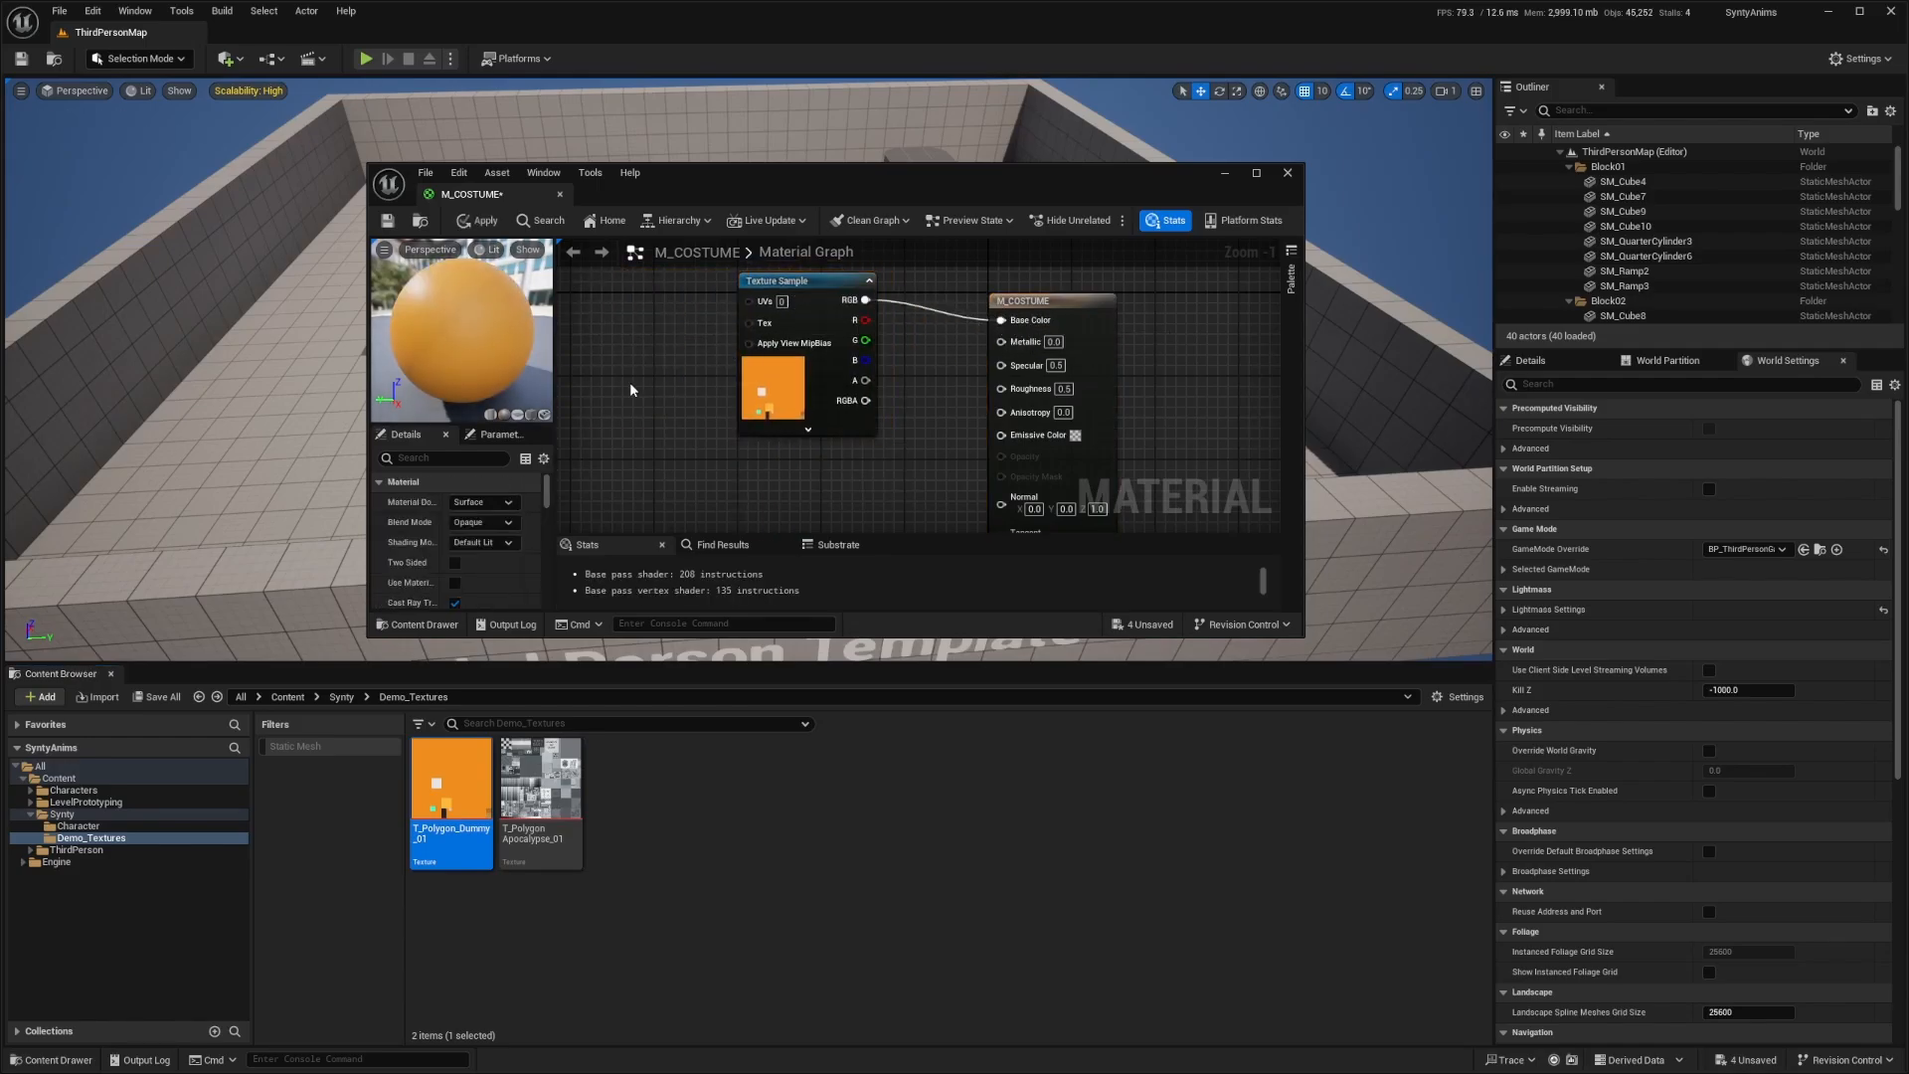
Inspect the textured PolygonSyntyCharacter skeletal mesh in a docked mesh editor and close the editor
{"action": "left_click", "coordinate": [78, 825]}
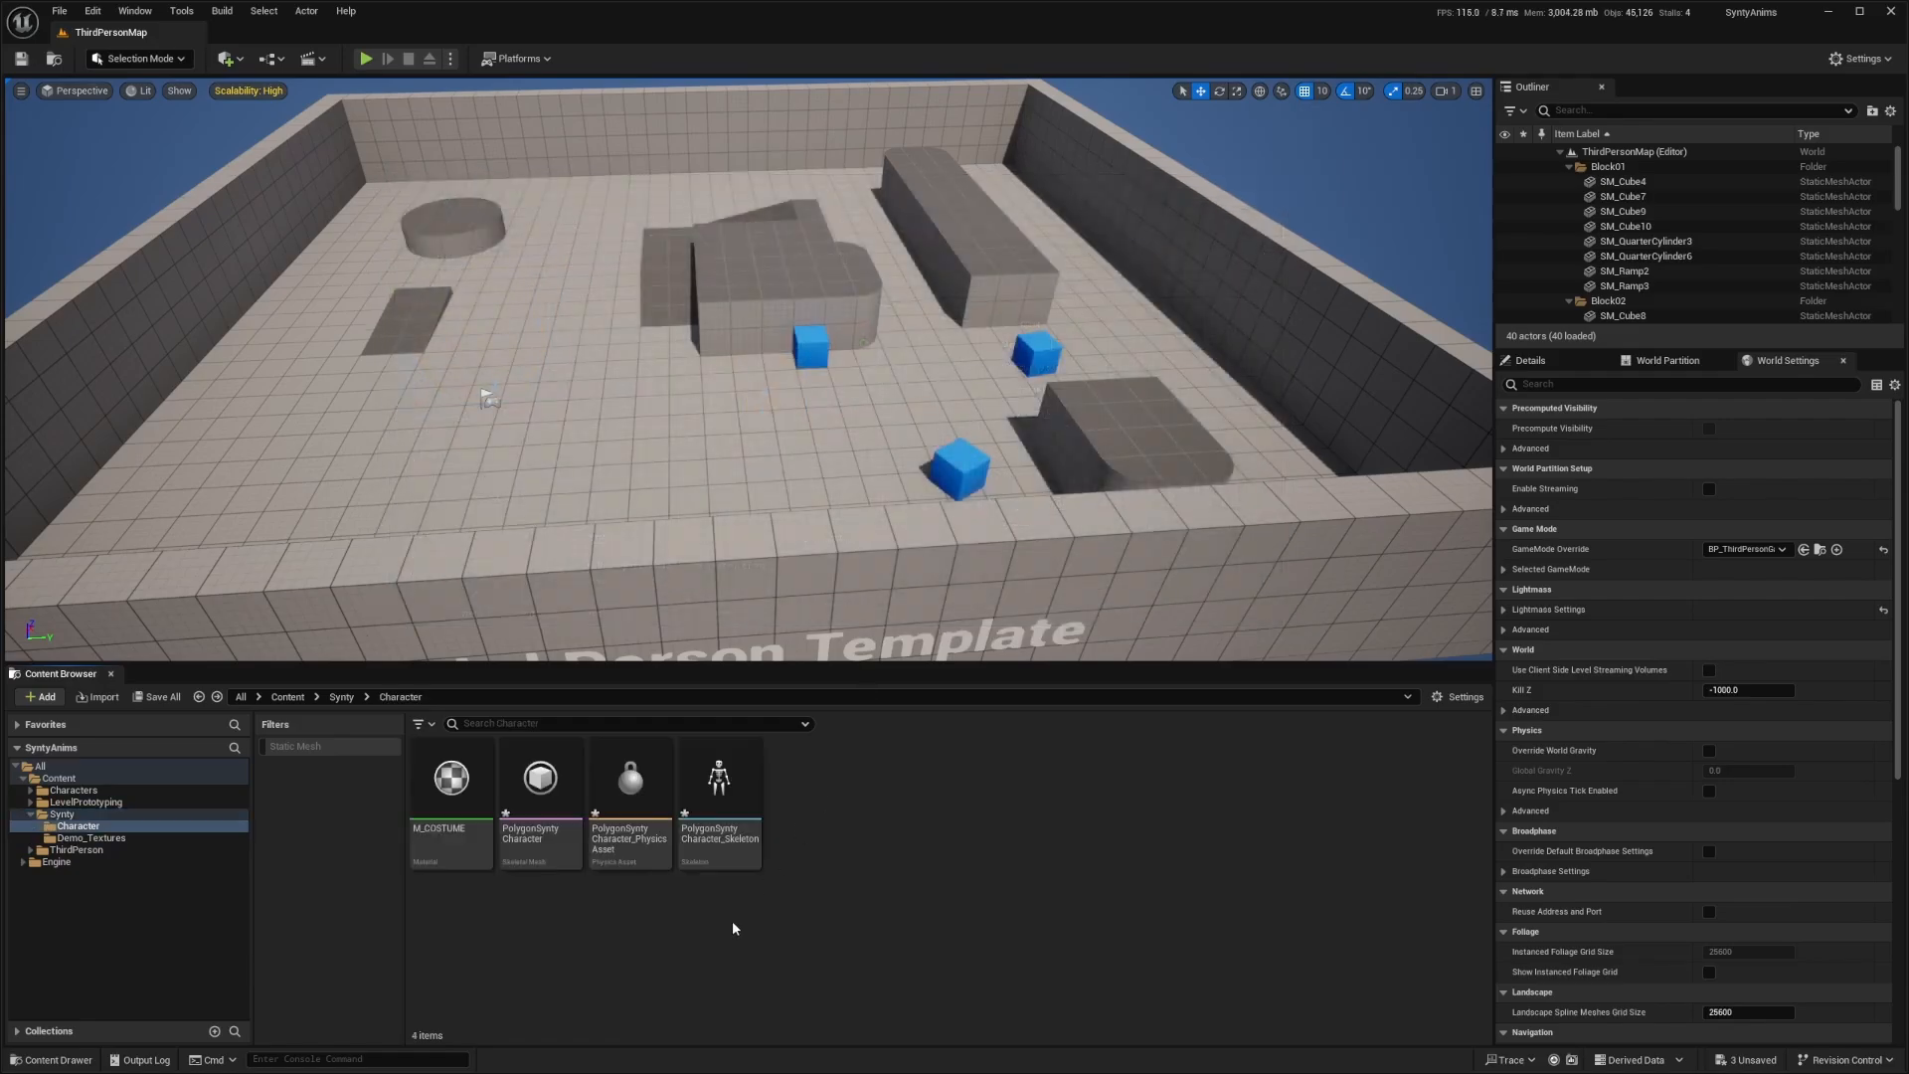
{"action": "double_click", "coordinate": [567, 782]}
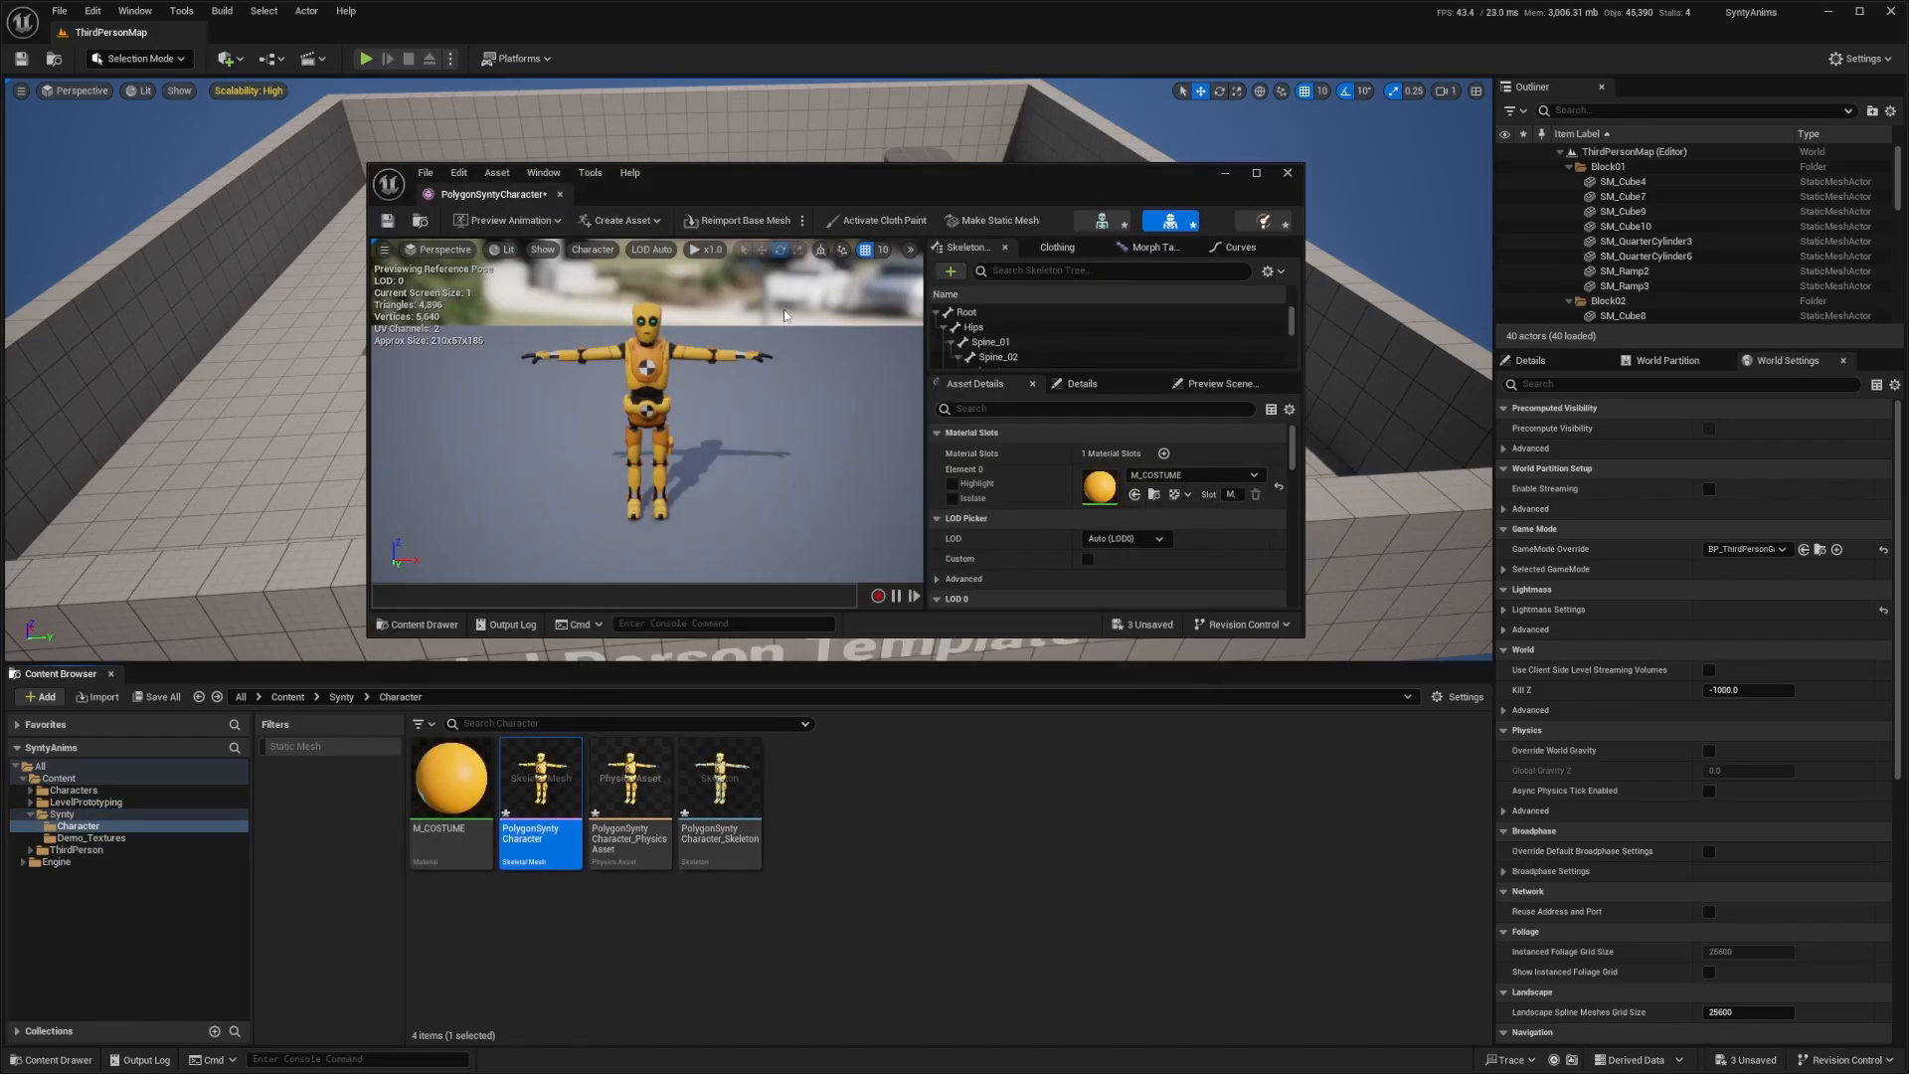
{"action": "left_click_drag", "start_coordinate": [512, 187], "coordinate": [356, 38]}
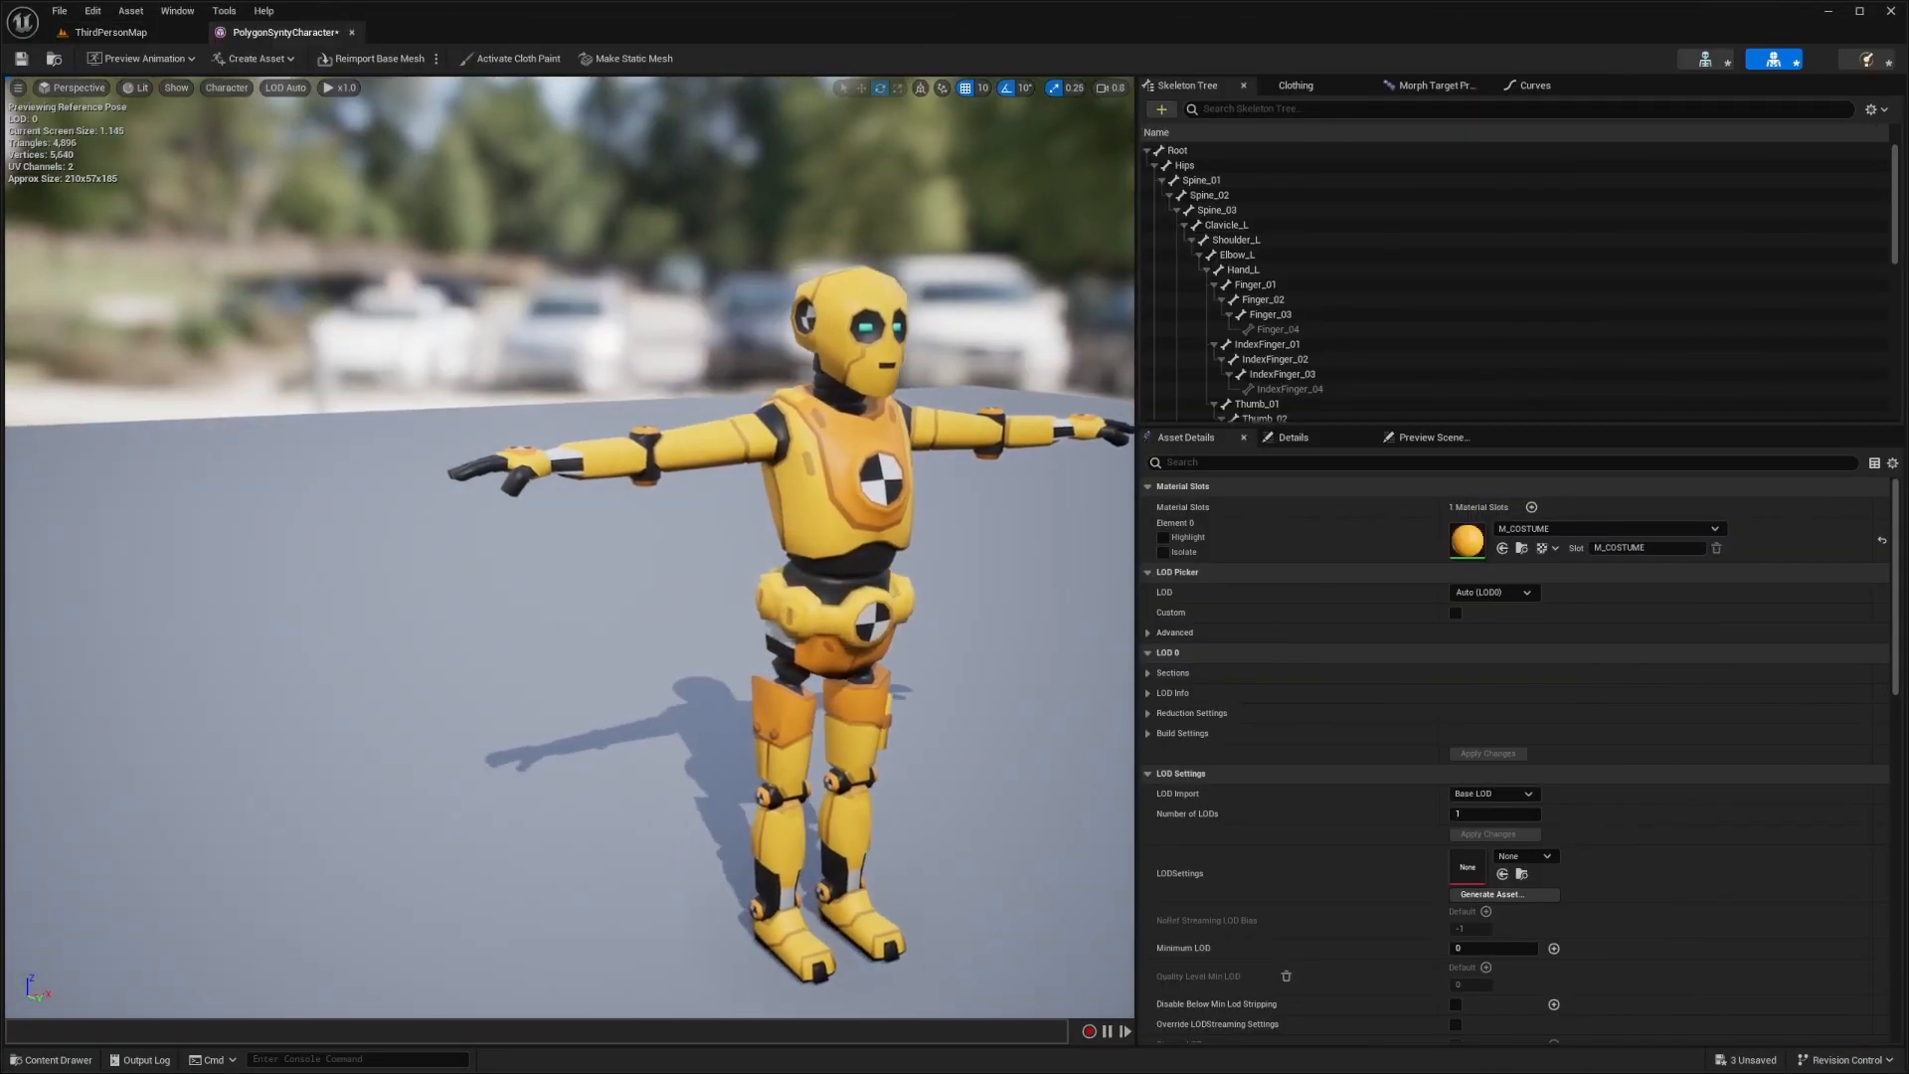
{"action": "left_click", "coordinate": [352, 33]}
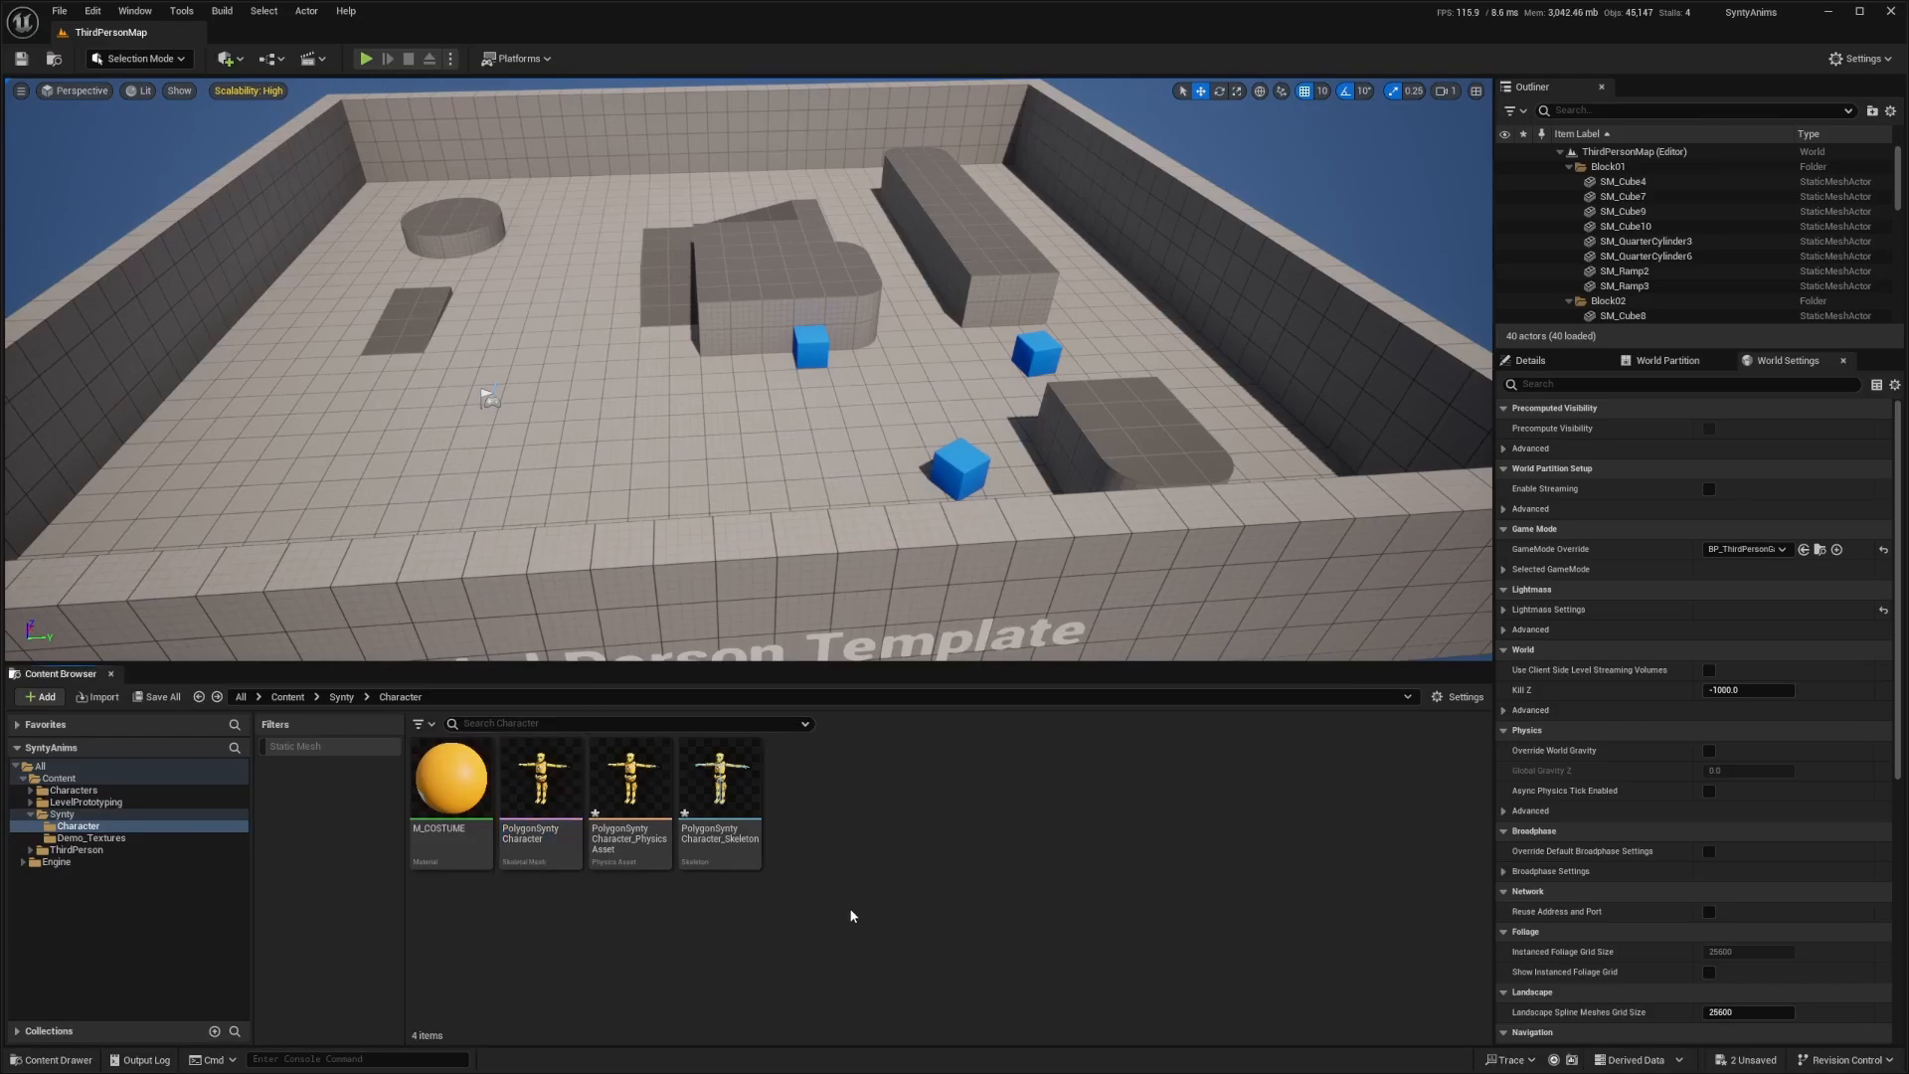
Import the Demo_Models source folder into the Synty content folder
{"action": "key", "text": "alt+Left"}
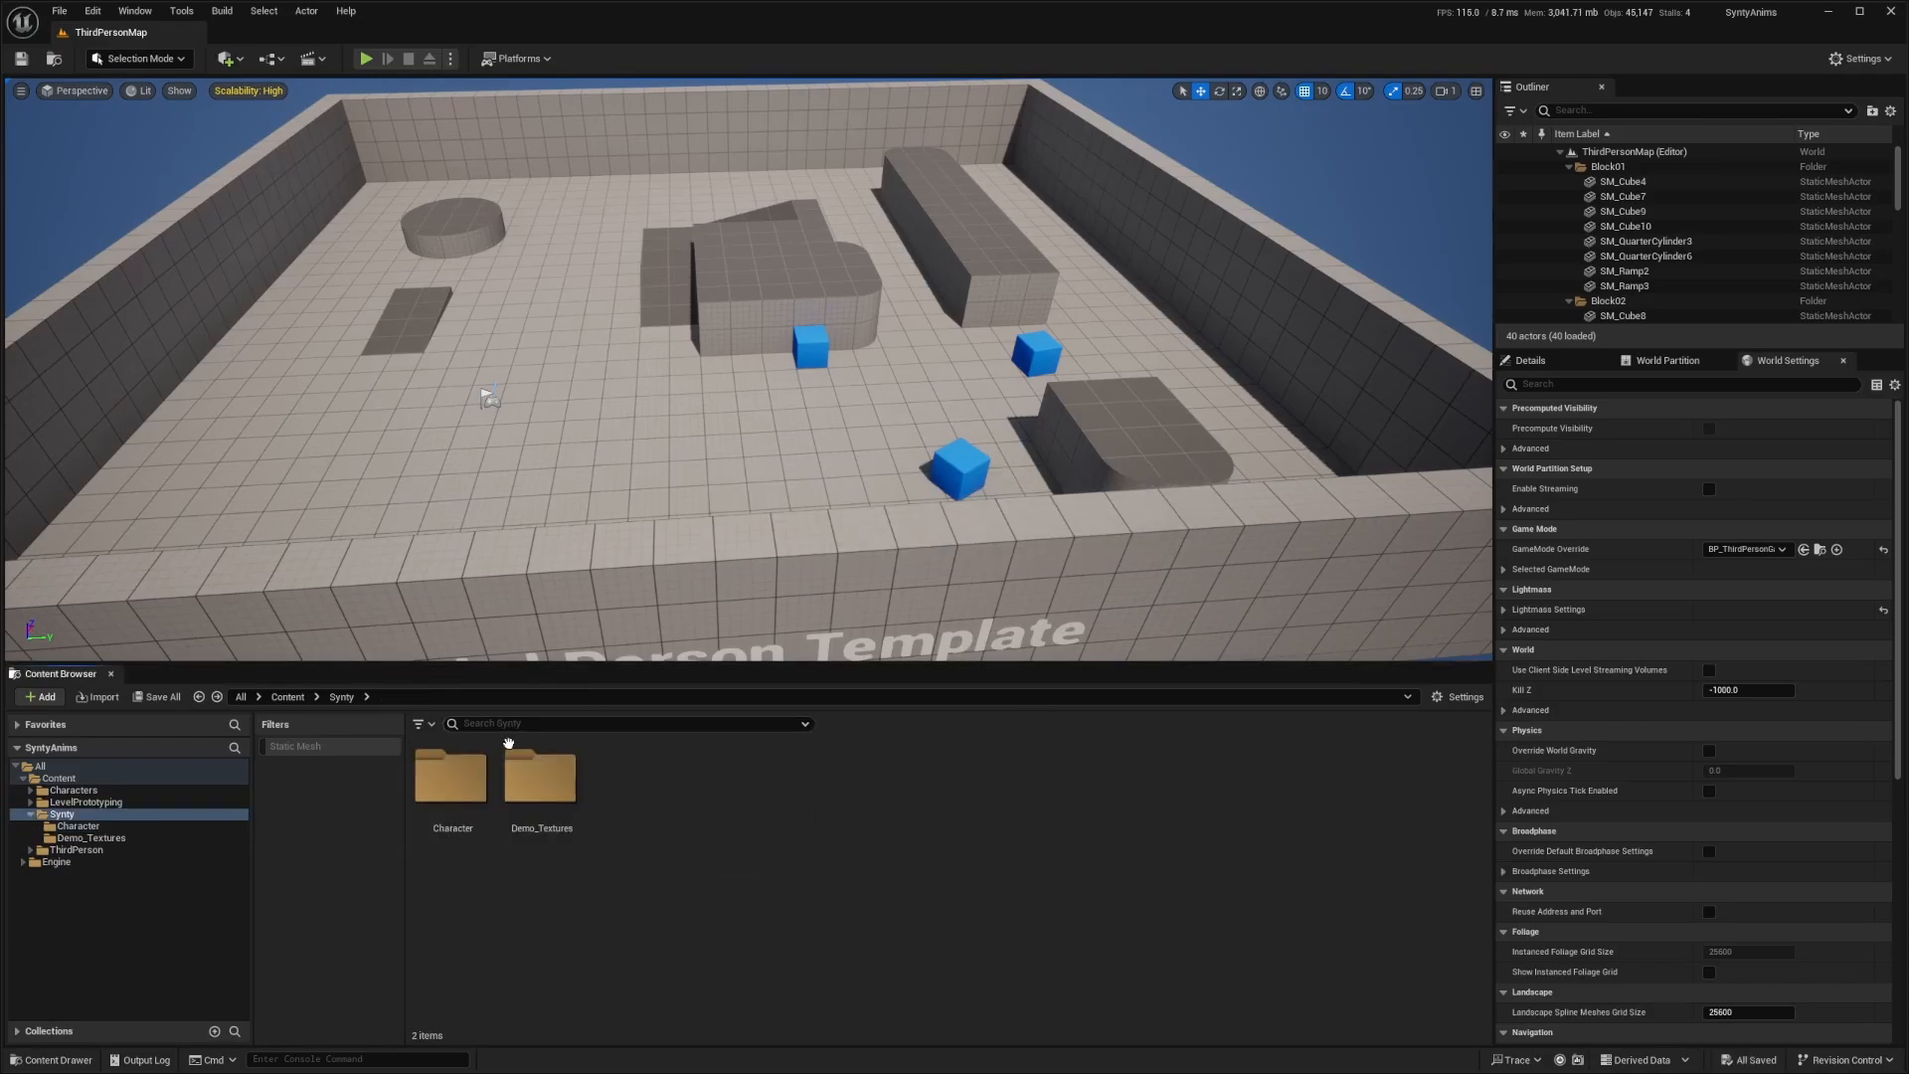
{"action": "key", "text": "alt+Tab"}
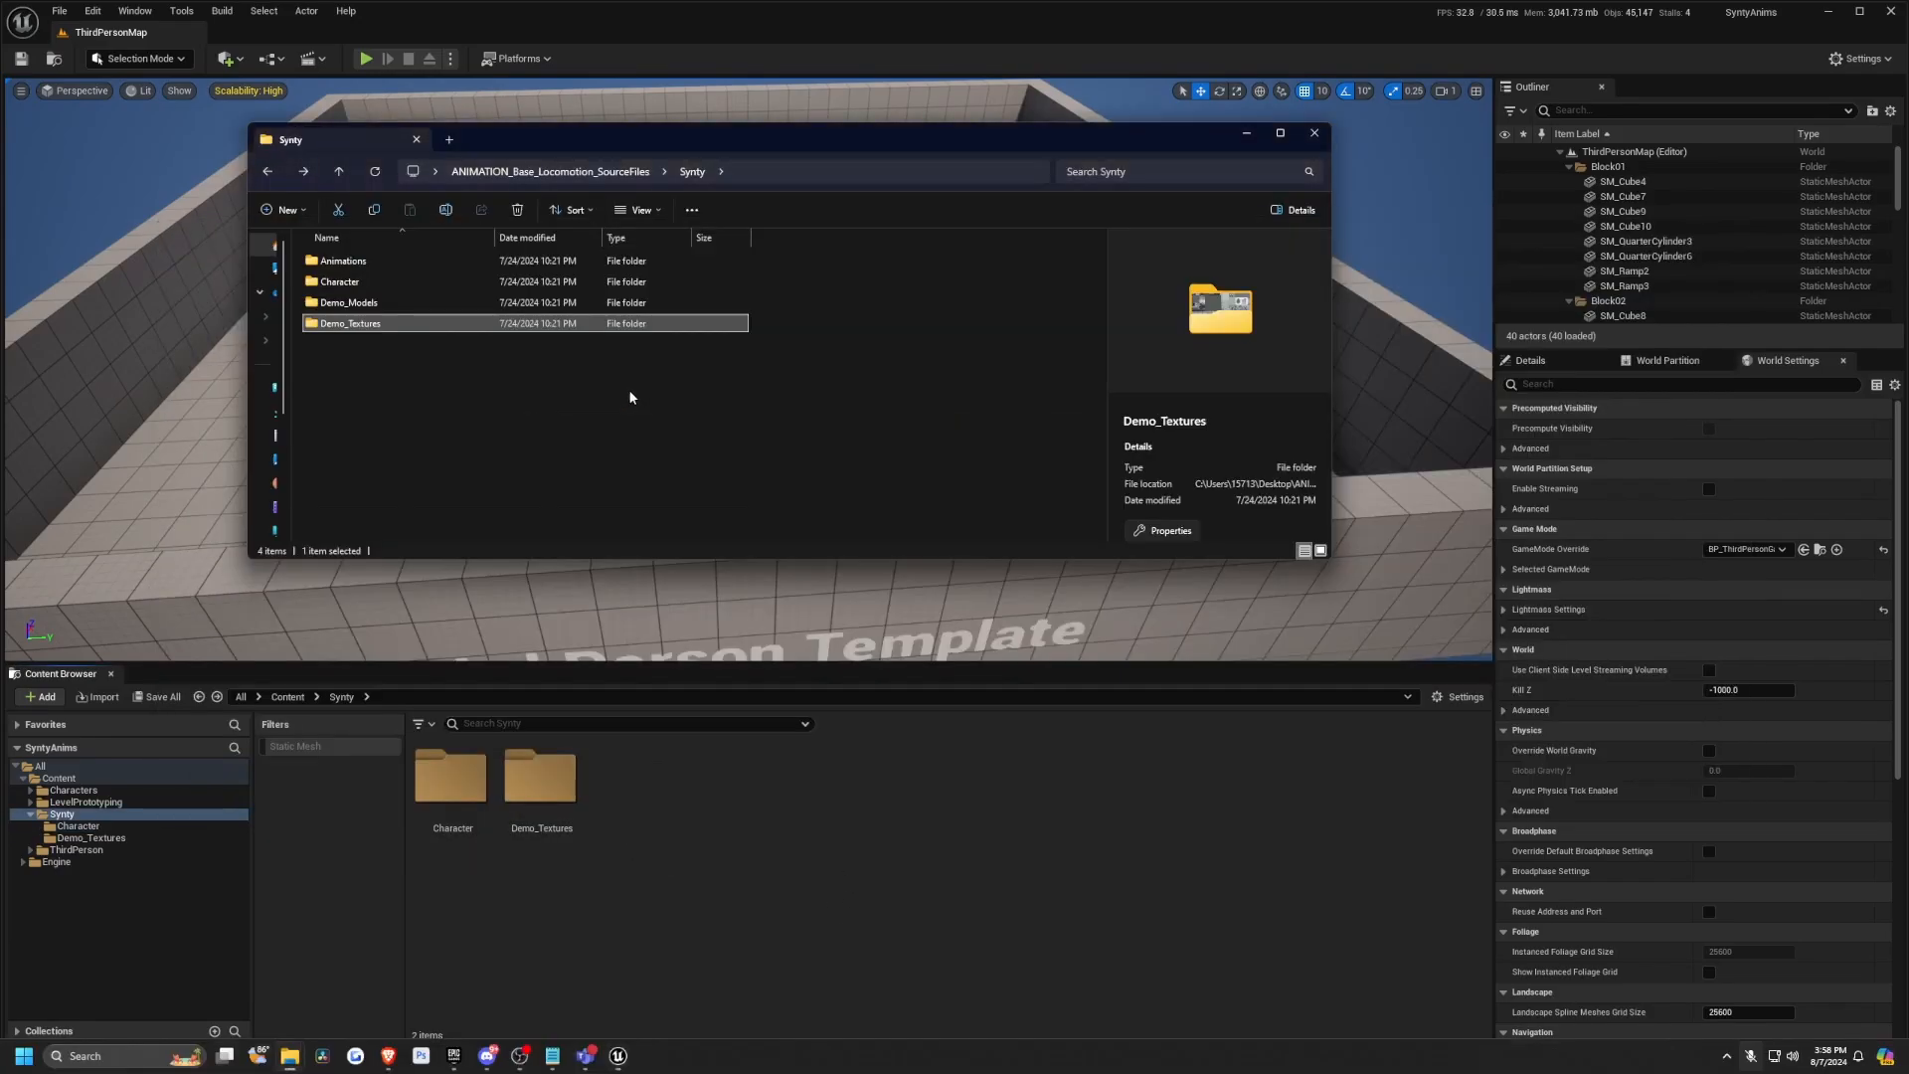
{"action": "double_click", "coordinate": [363, 303]}
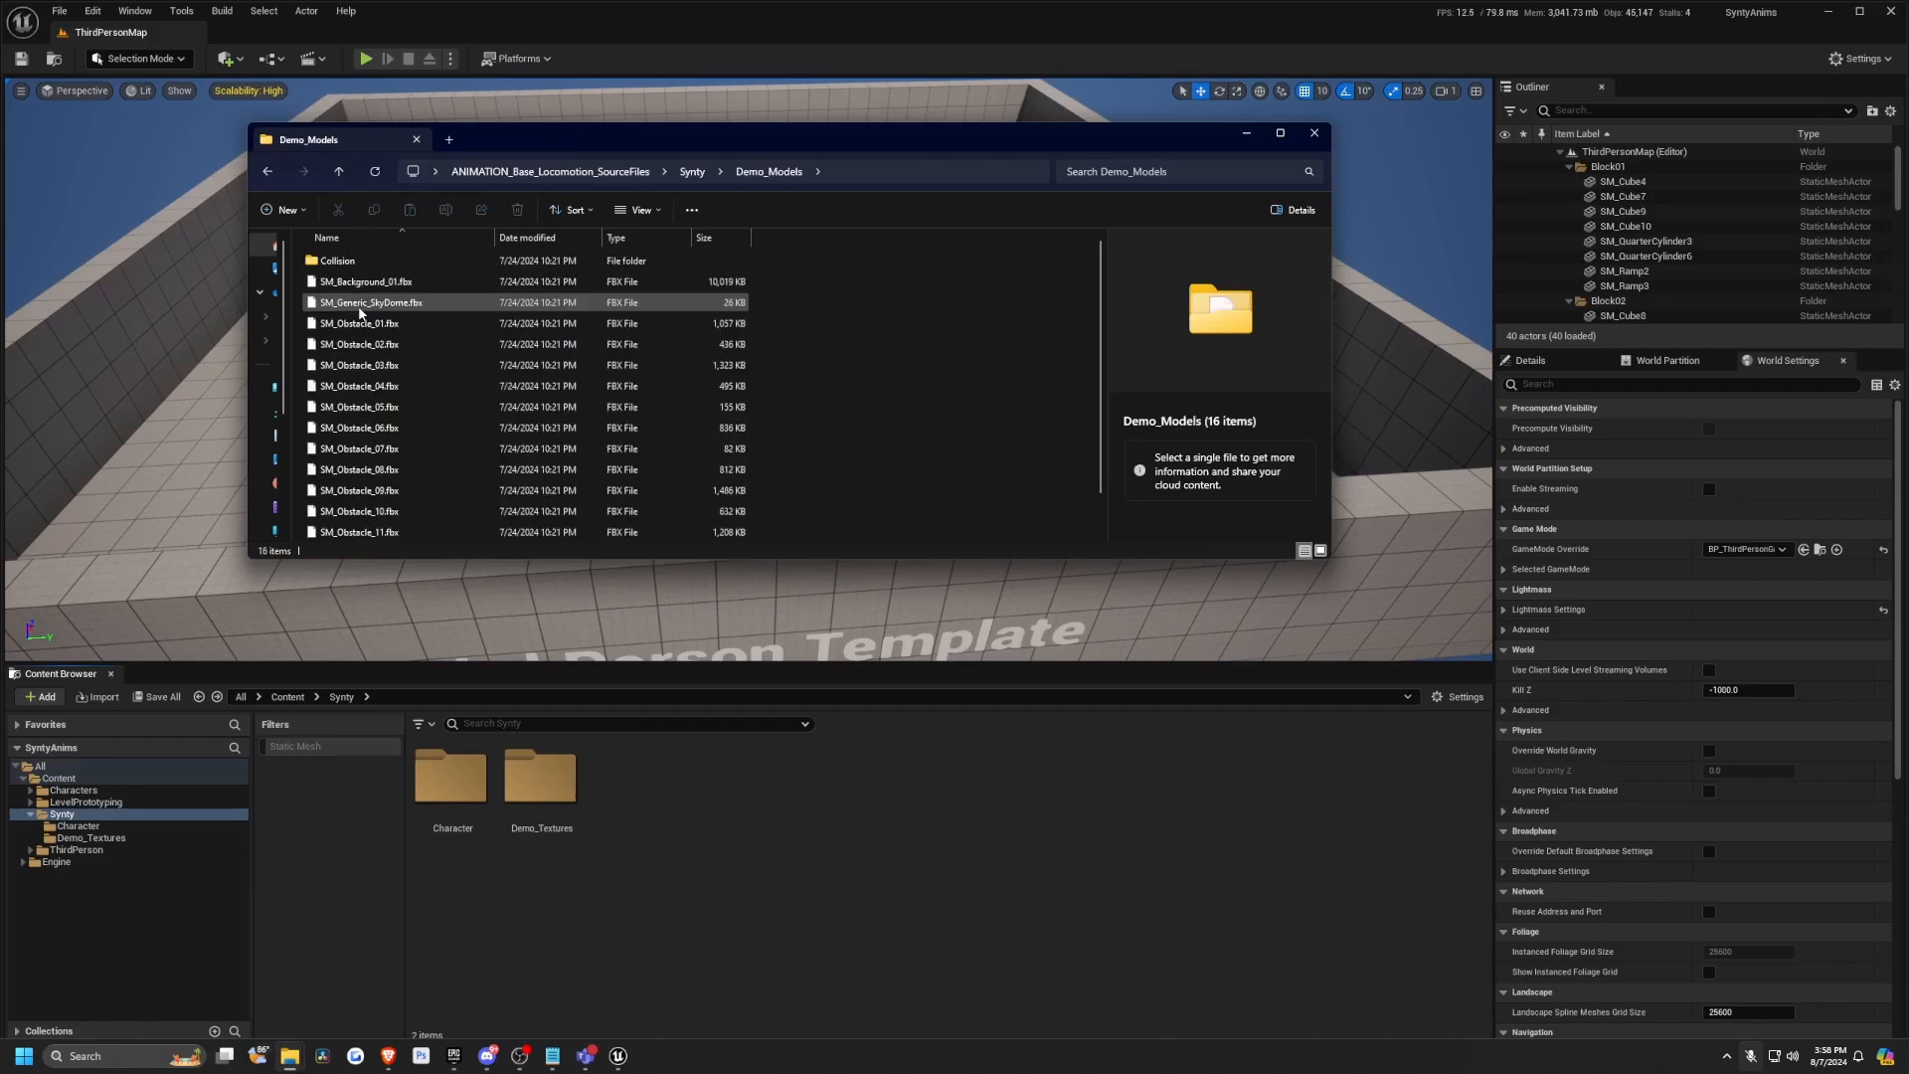
{"action": "key", "text": "alt+Left"}
{"action": "left_click_drag", "start_coordinate": [397, 302], "coordinate": [633, 831]}
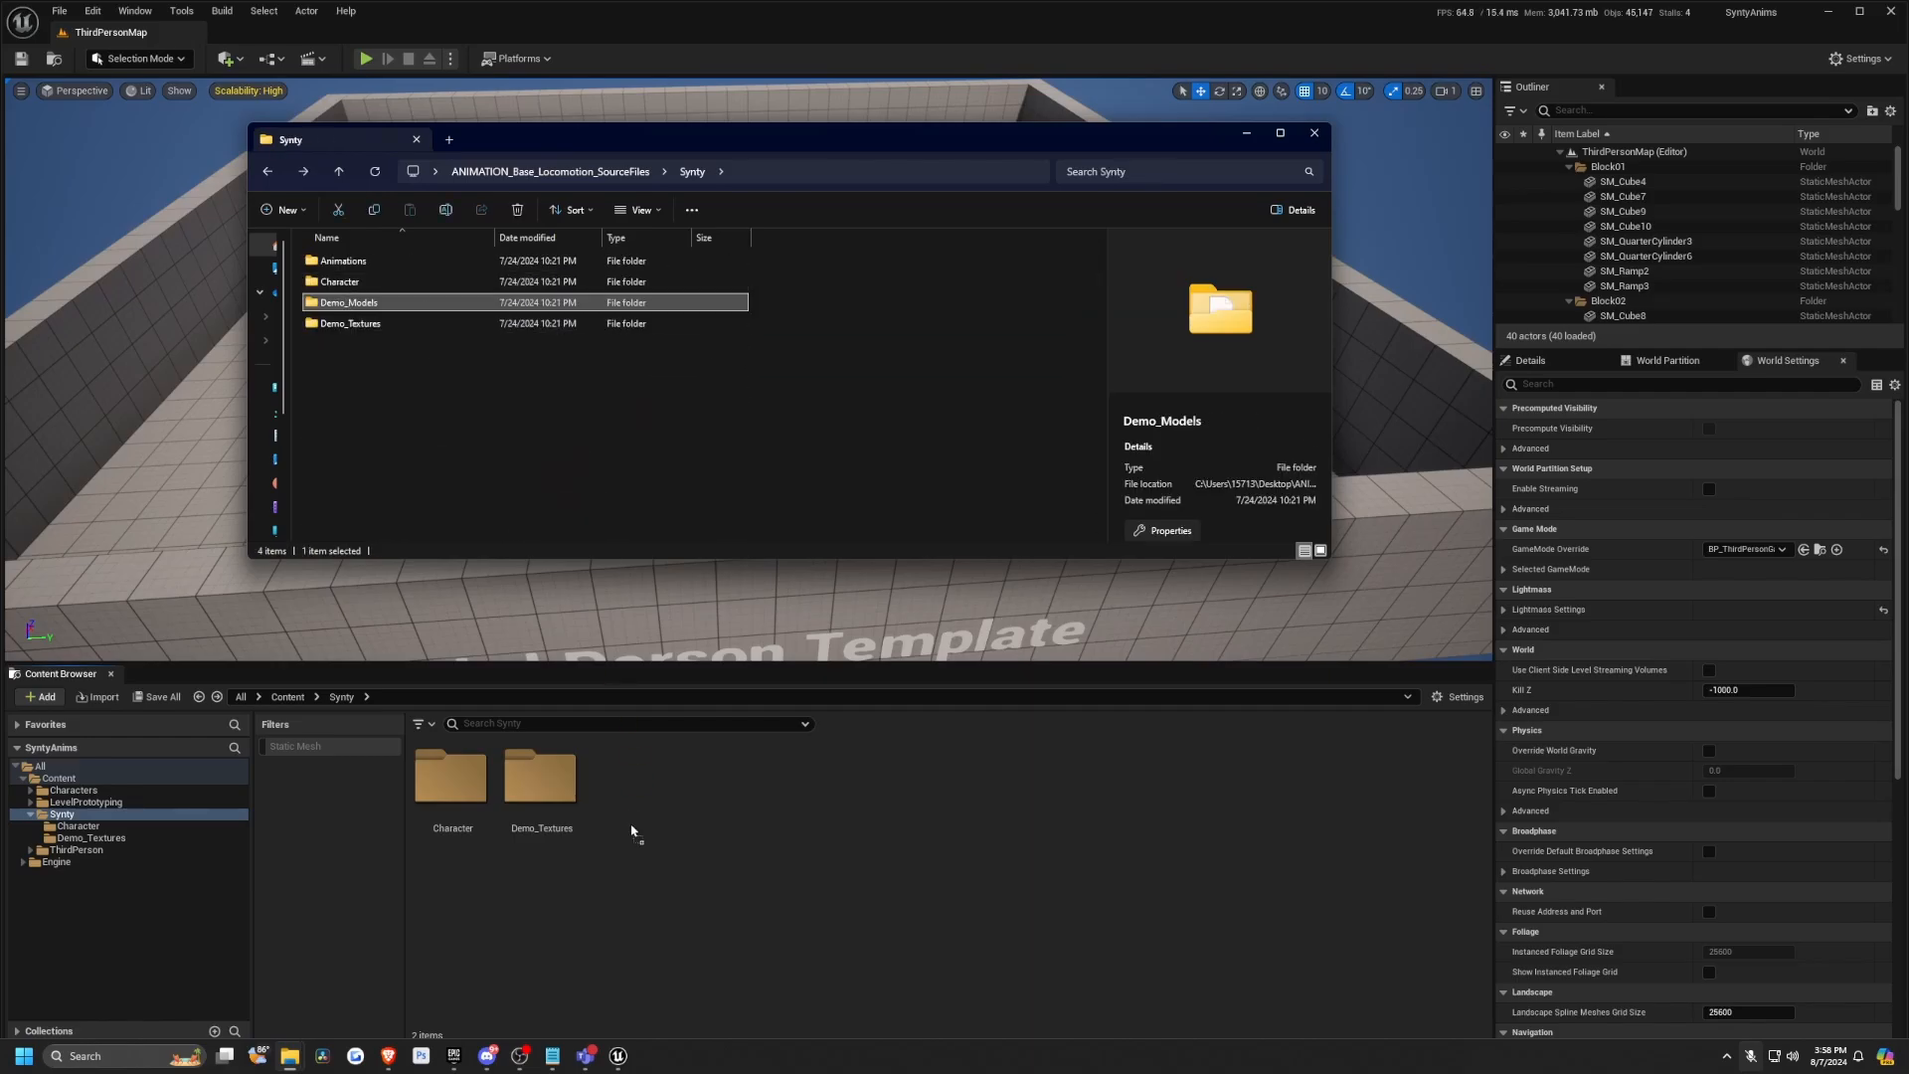
{"action": "left_click_drag", "start_coordinate": [633, 831], "coordinate": [636, 827]}
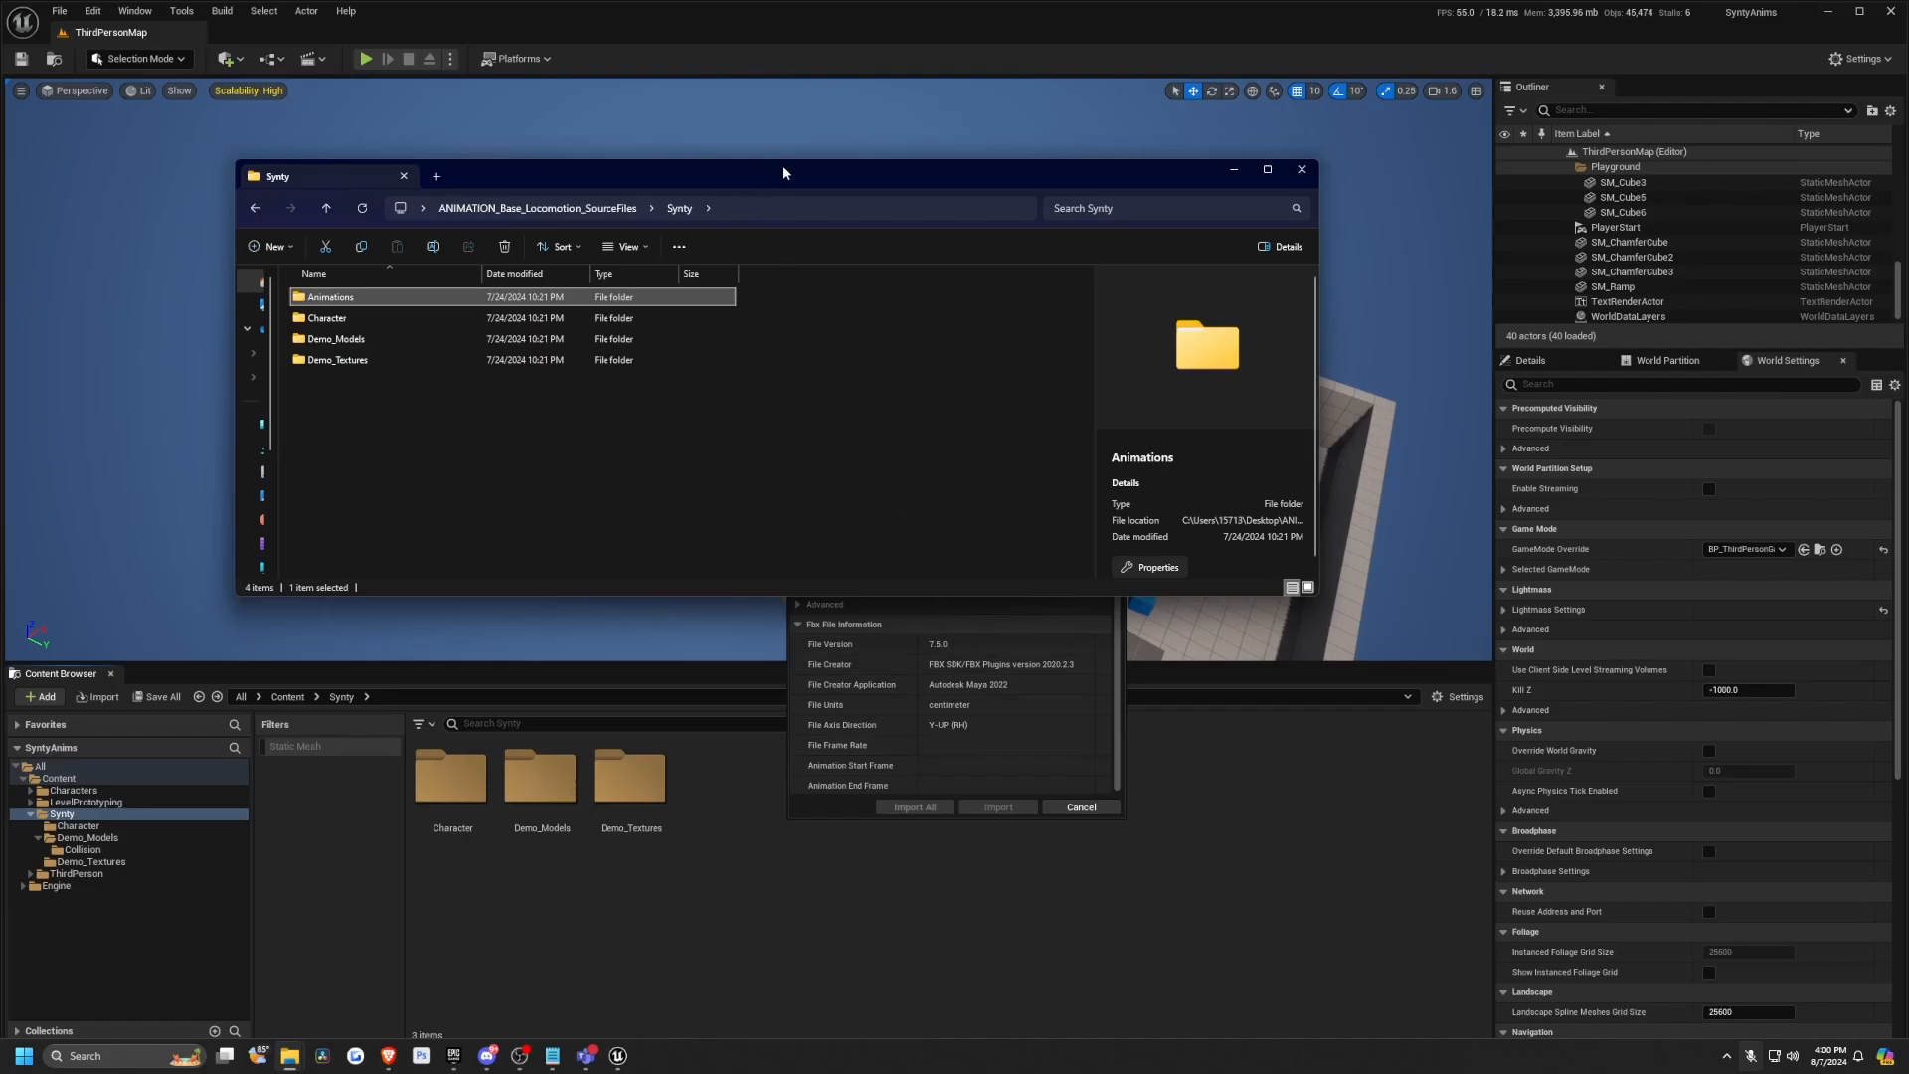
Import all animations from the Animations source folder into the Synty content folder using PolygonSyntyCharacter_Skeleton
{"action": "left_click_drag", "start_coordinate": [557, 188], "coordinate": [0, 338]}
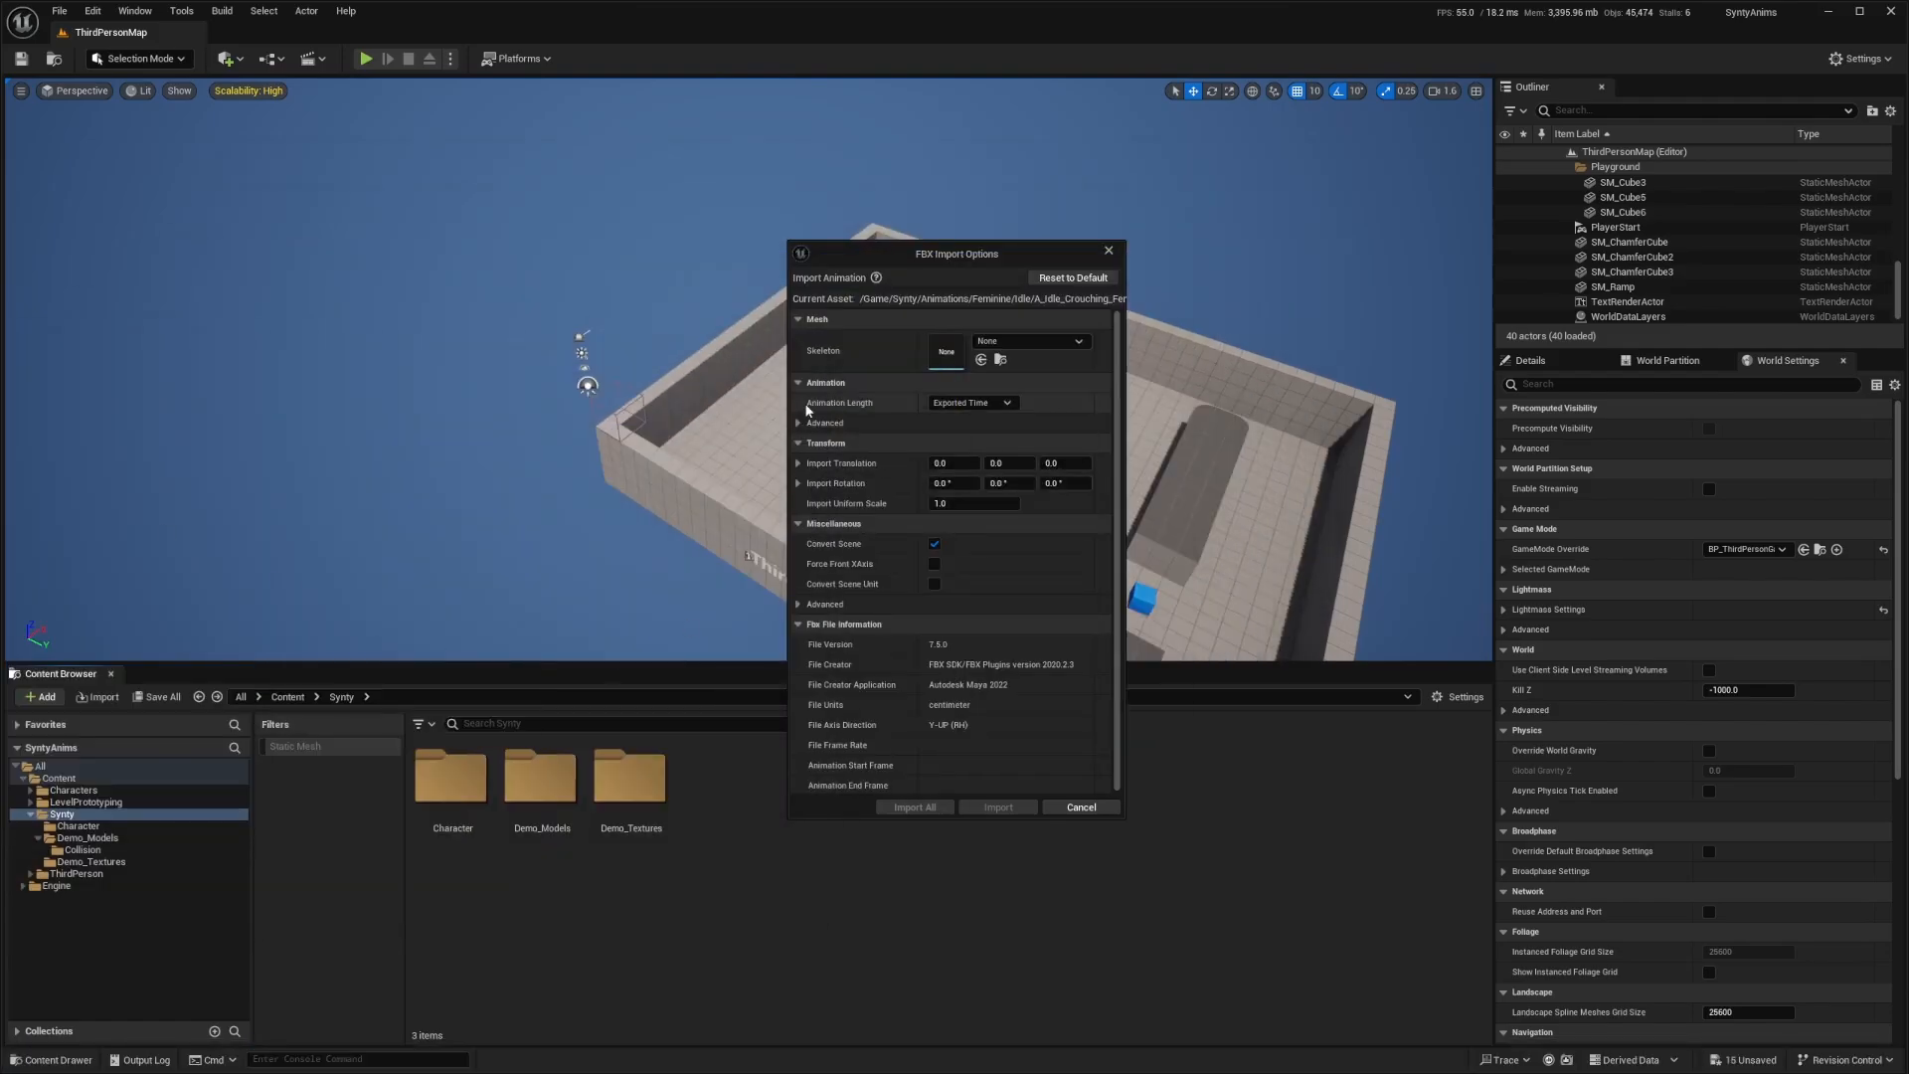
{"action": "left_click", "coordinate": [985, 344]}
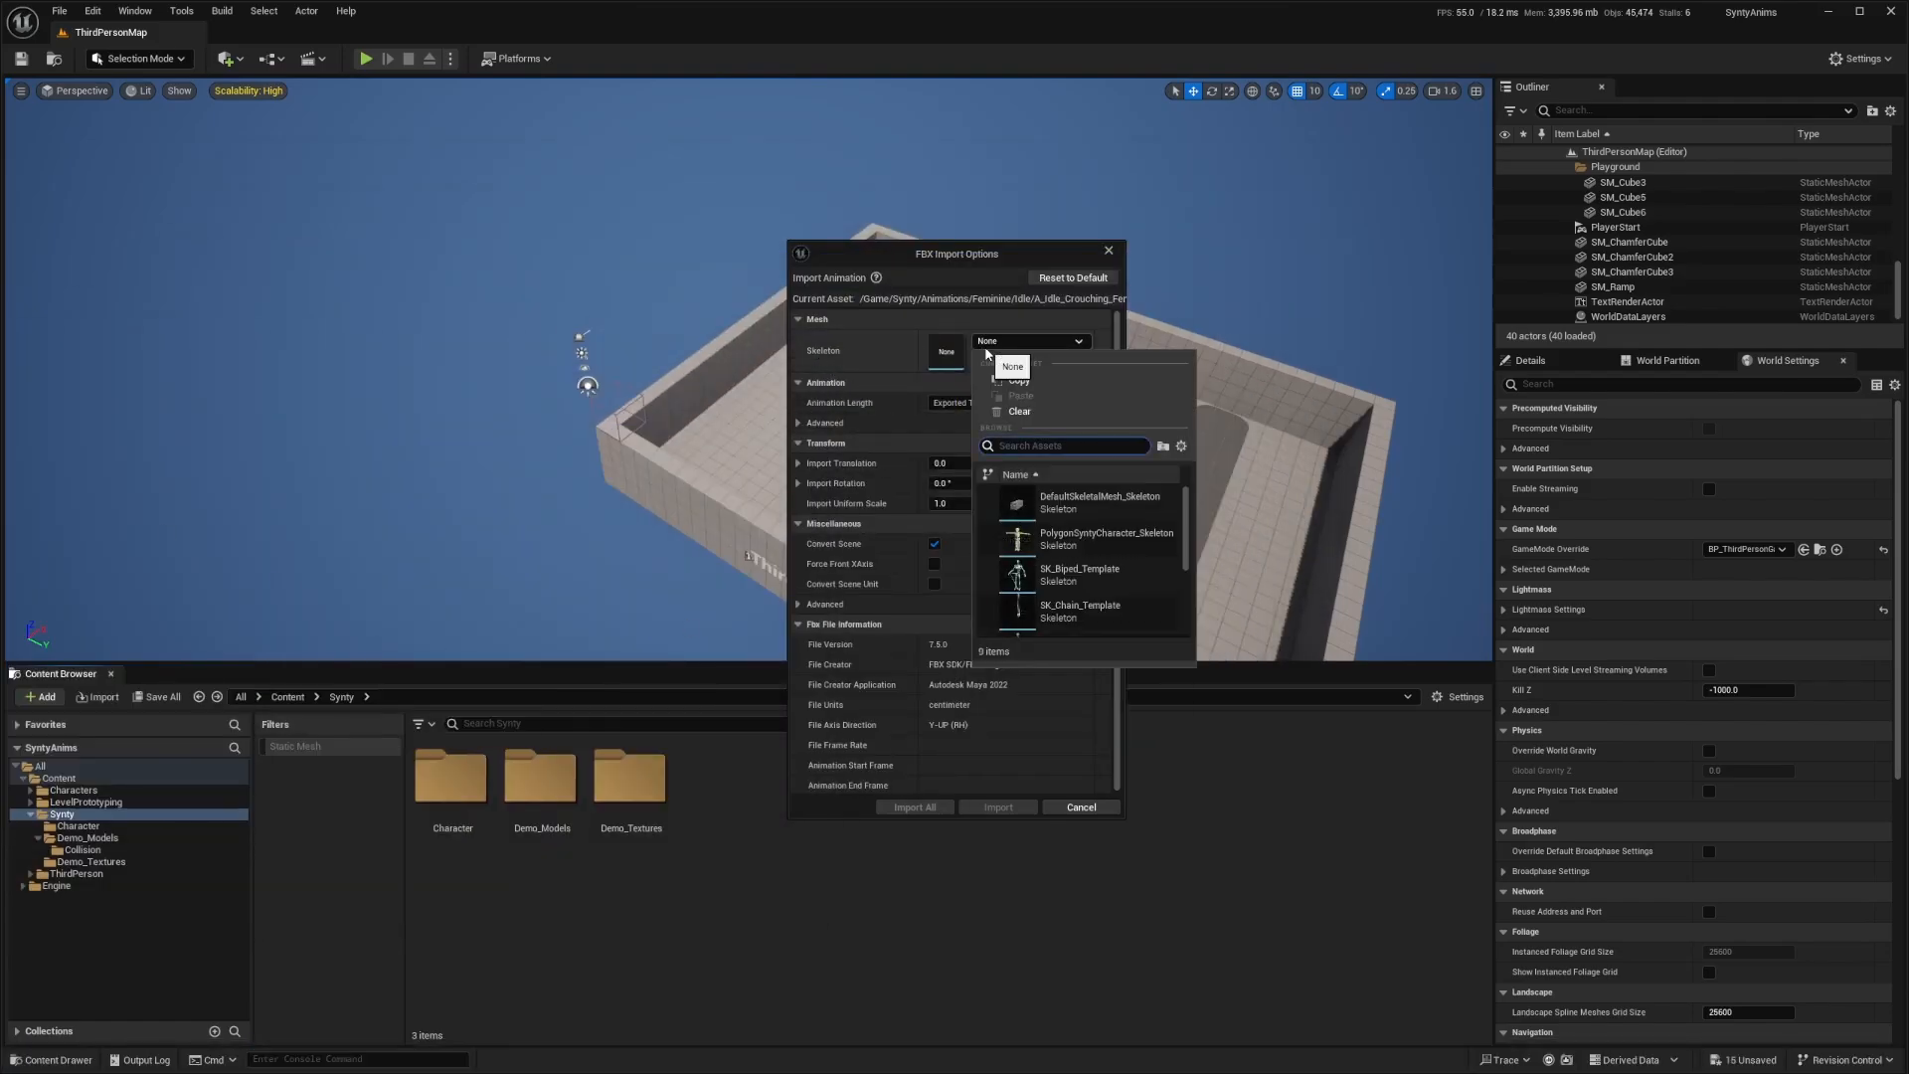
{"action": "left_click", "coordinate": [1106, 538]}
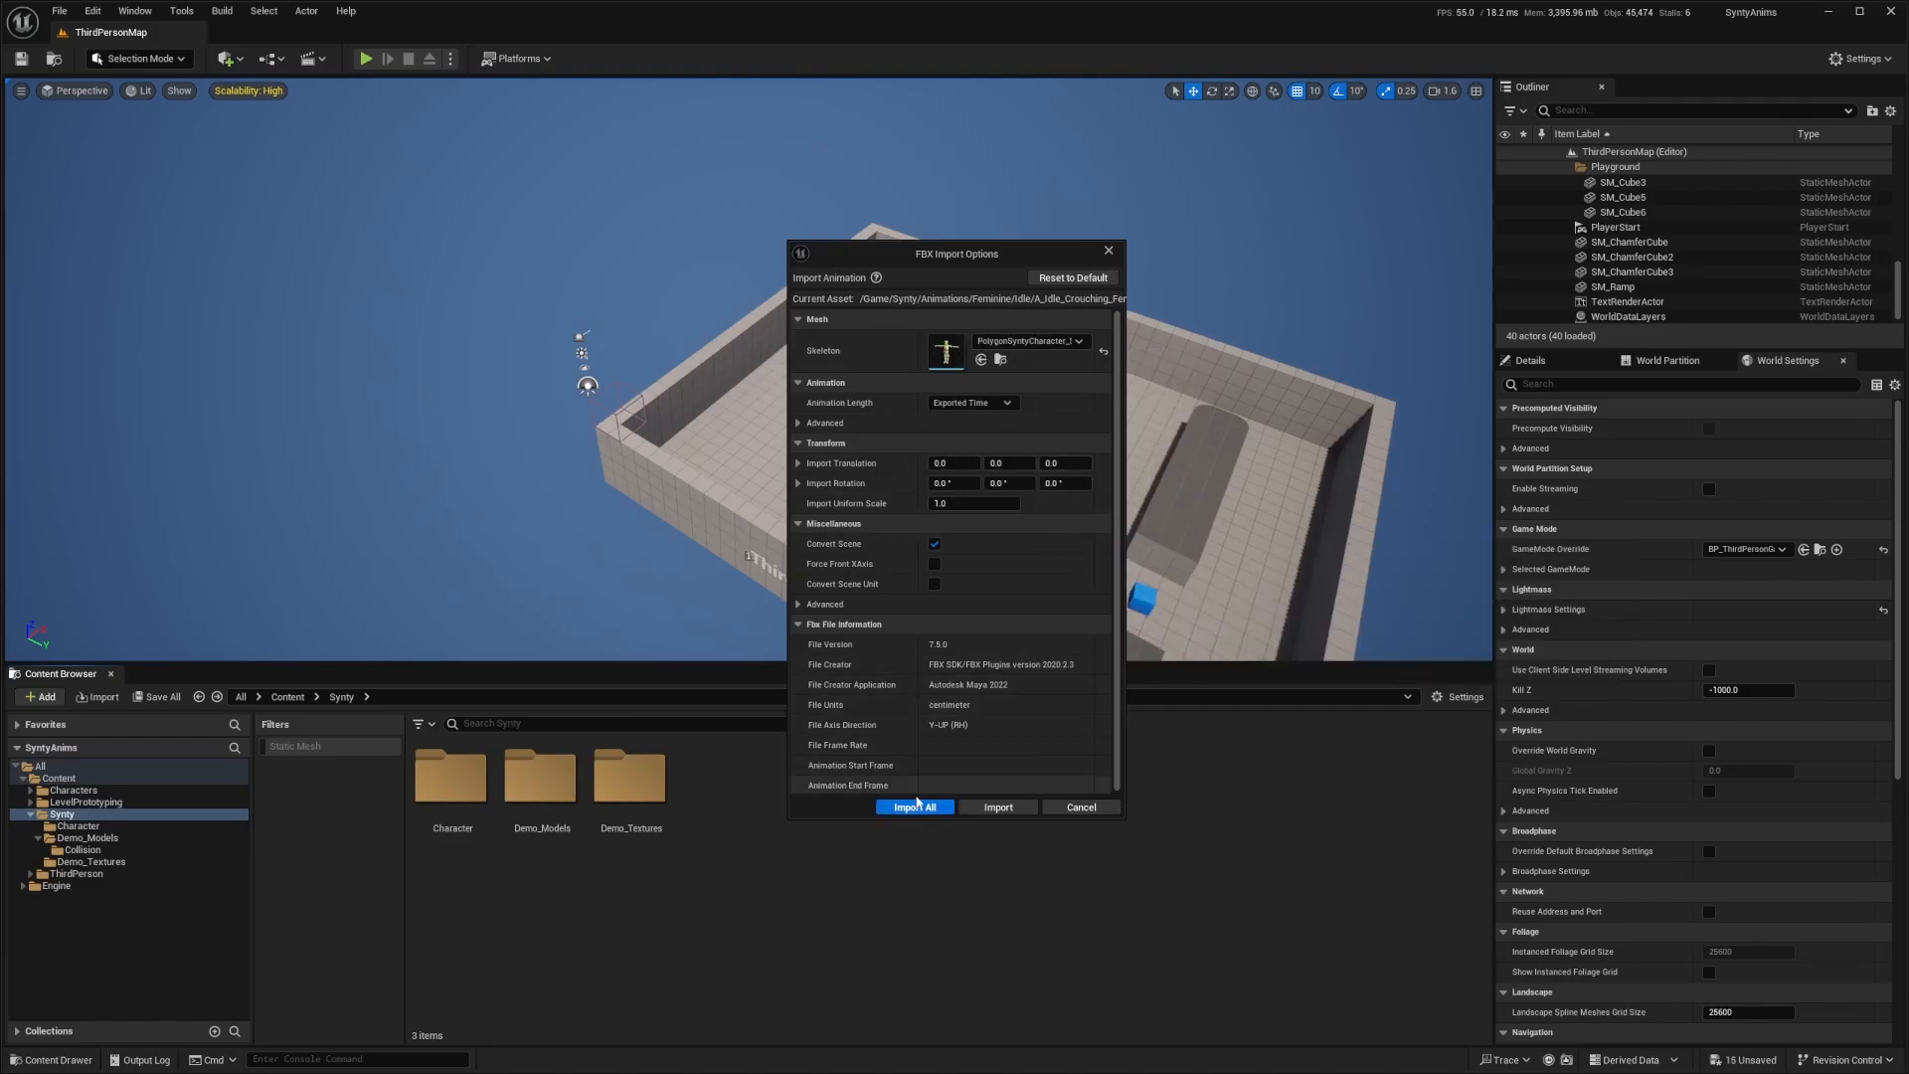
{"action": "left_click", "coordinate": [909, 808]}
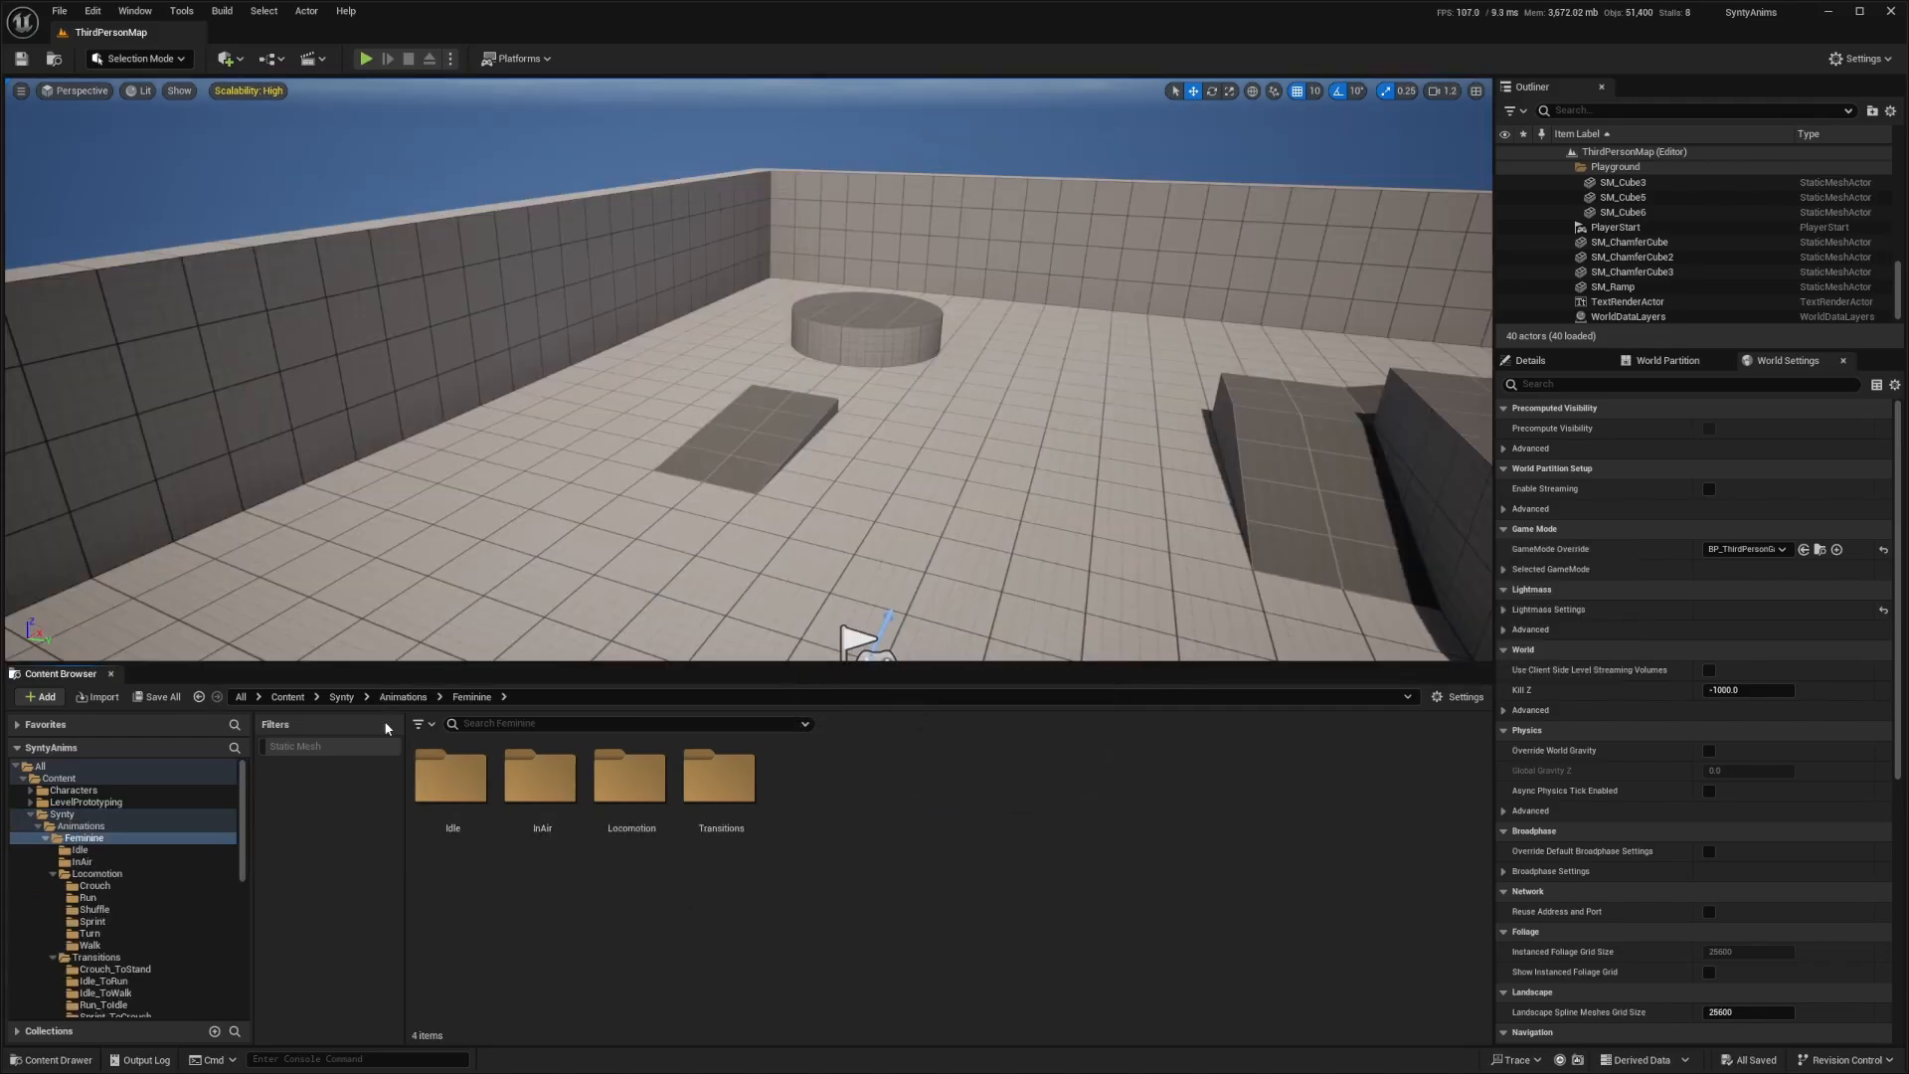
Look through the imported Feminine, Masculine and Neutral animation folders, including the Neutral Additive subfolder
{"action": "double_click", "coordinate": [451, 781]}
{"action": "left_click", "coordinate": [427, 796]}
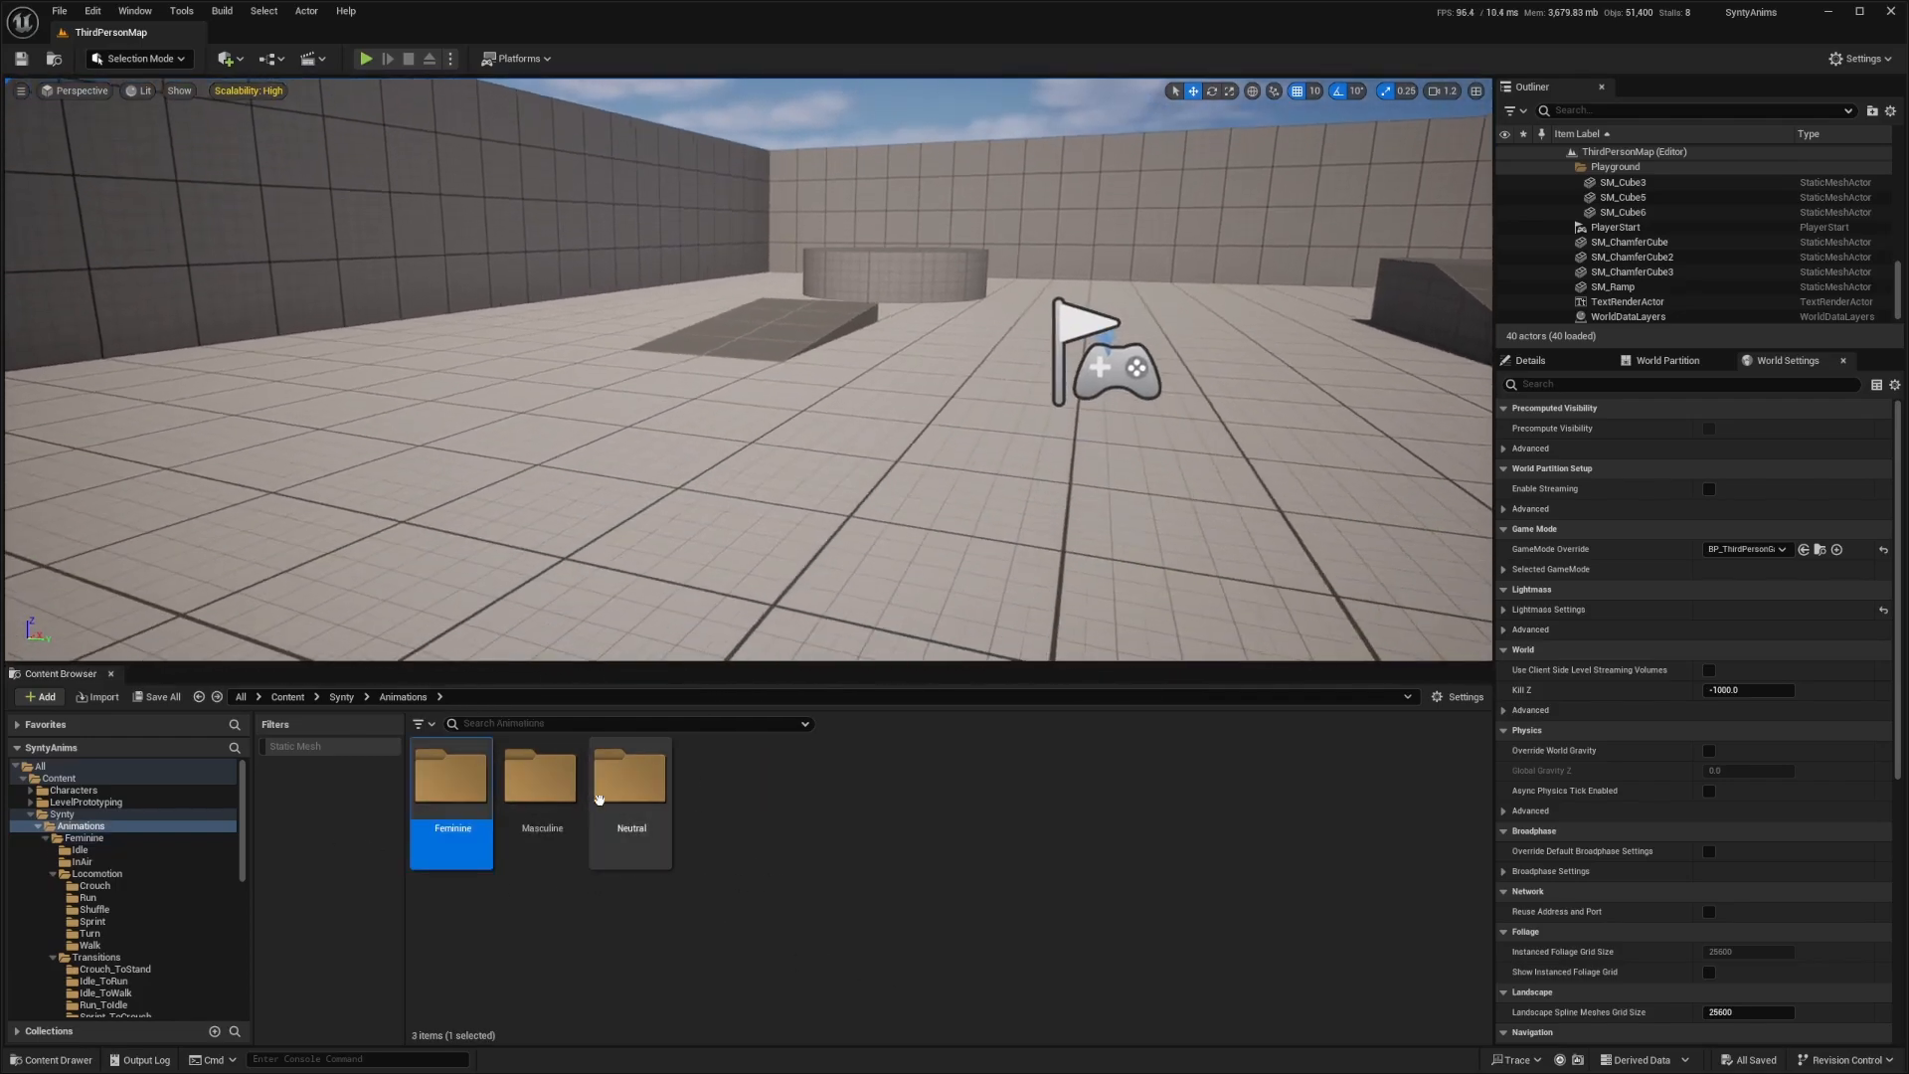
{"action": "double_click", "coordinate": [540, 780]}
{"action": "key", "text": "alt+Left"}
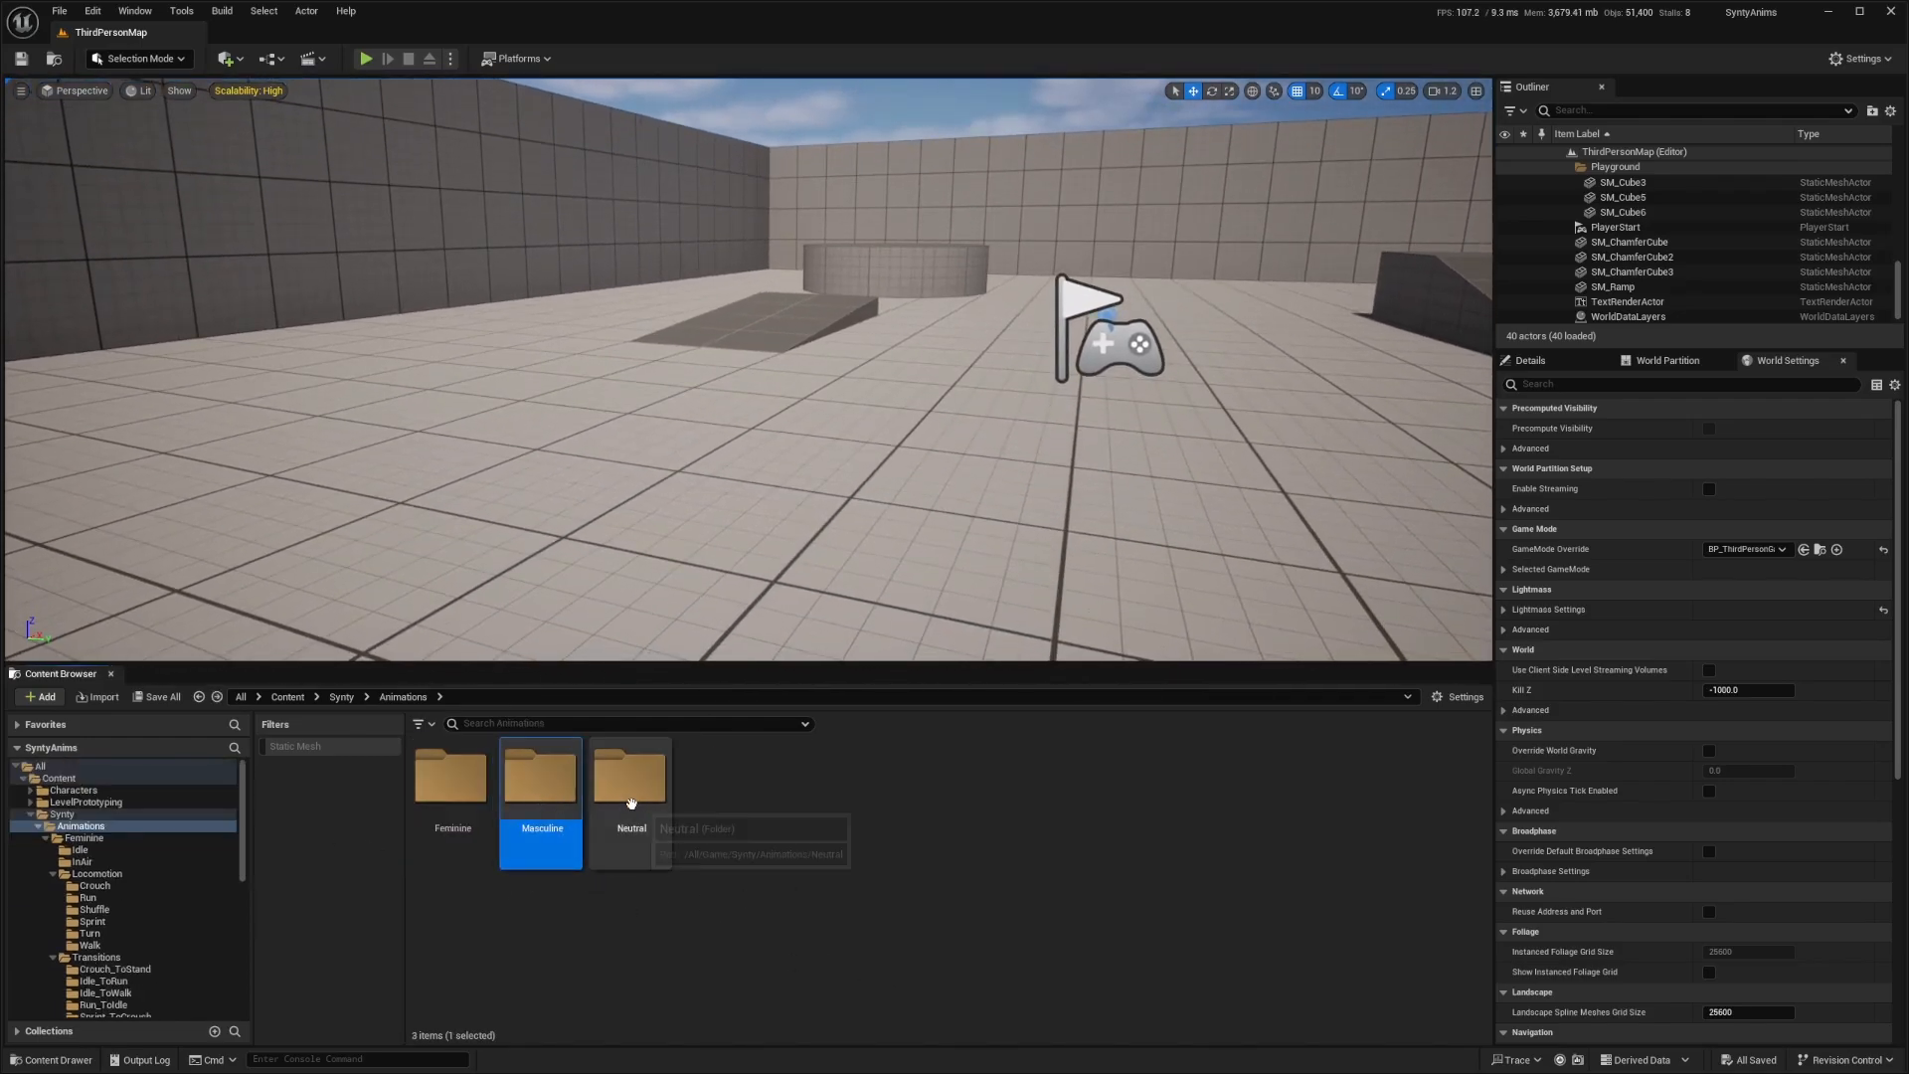
{"action": "double_click", "coordinate": [631, 802]}
{"action": "double_click", "coordinate": [479, 794]}
{"action": "left_click", "coordinate": [514, 780]}
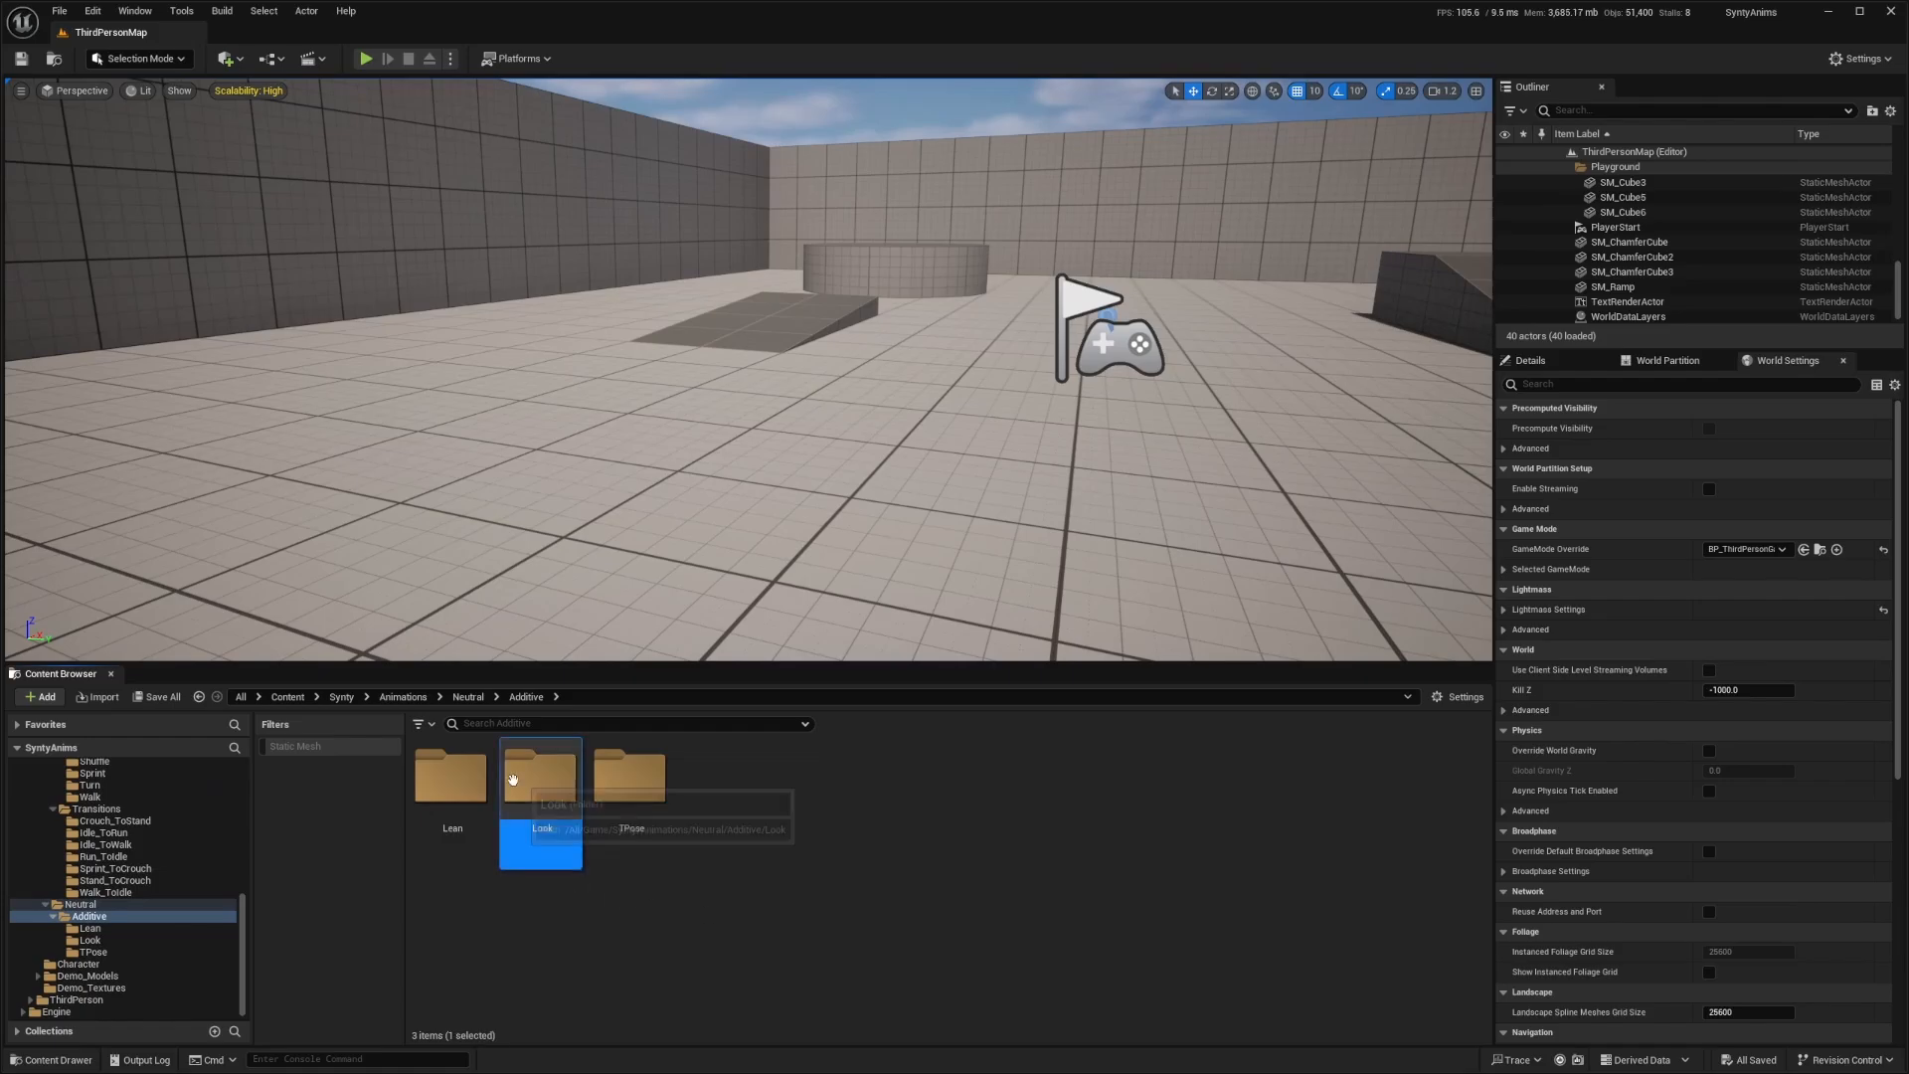
{"action": "key", "text": "alt+Left"}
{"action": "key", "text": "alt+Left"}
Place the A_Idle_Standing_Masc animation from the Masculine Idle folder on the level floor
{"action": "double_click", "coordinate": [529, 820]}
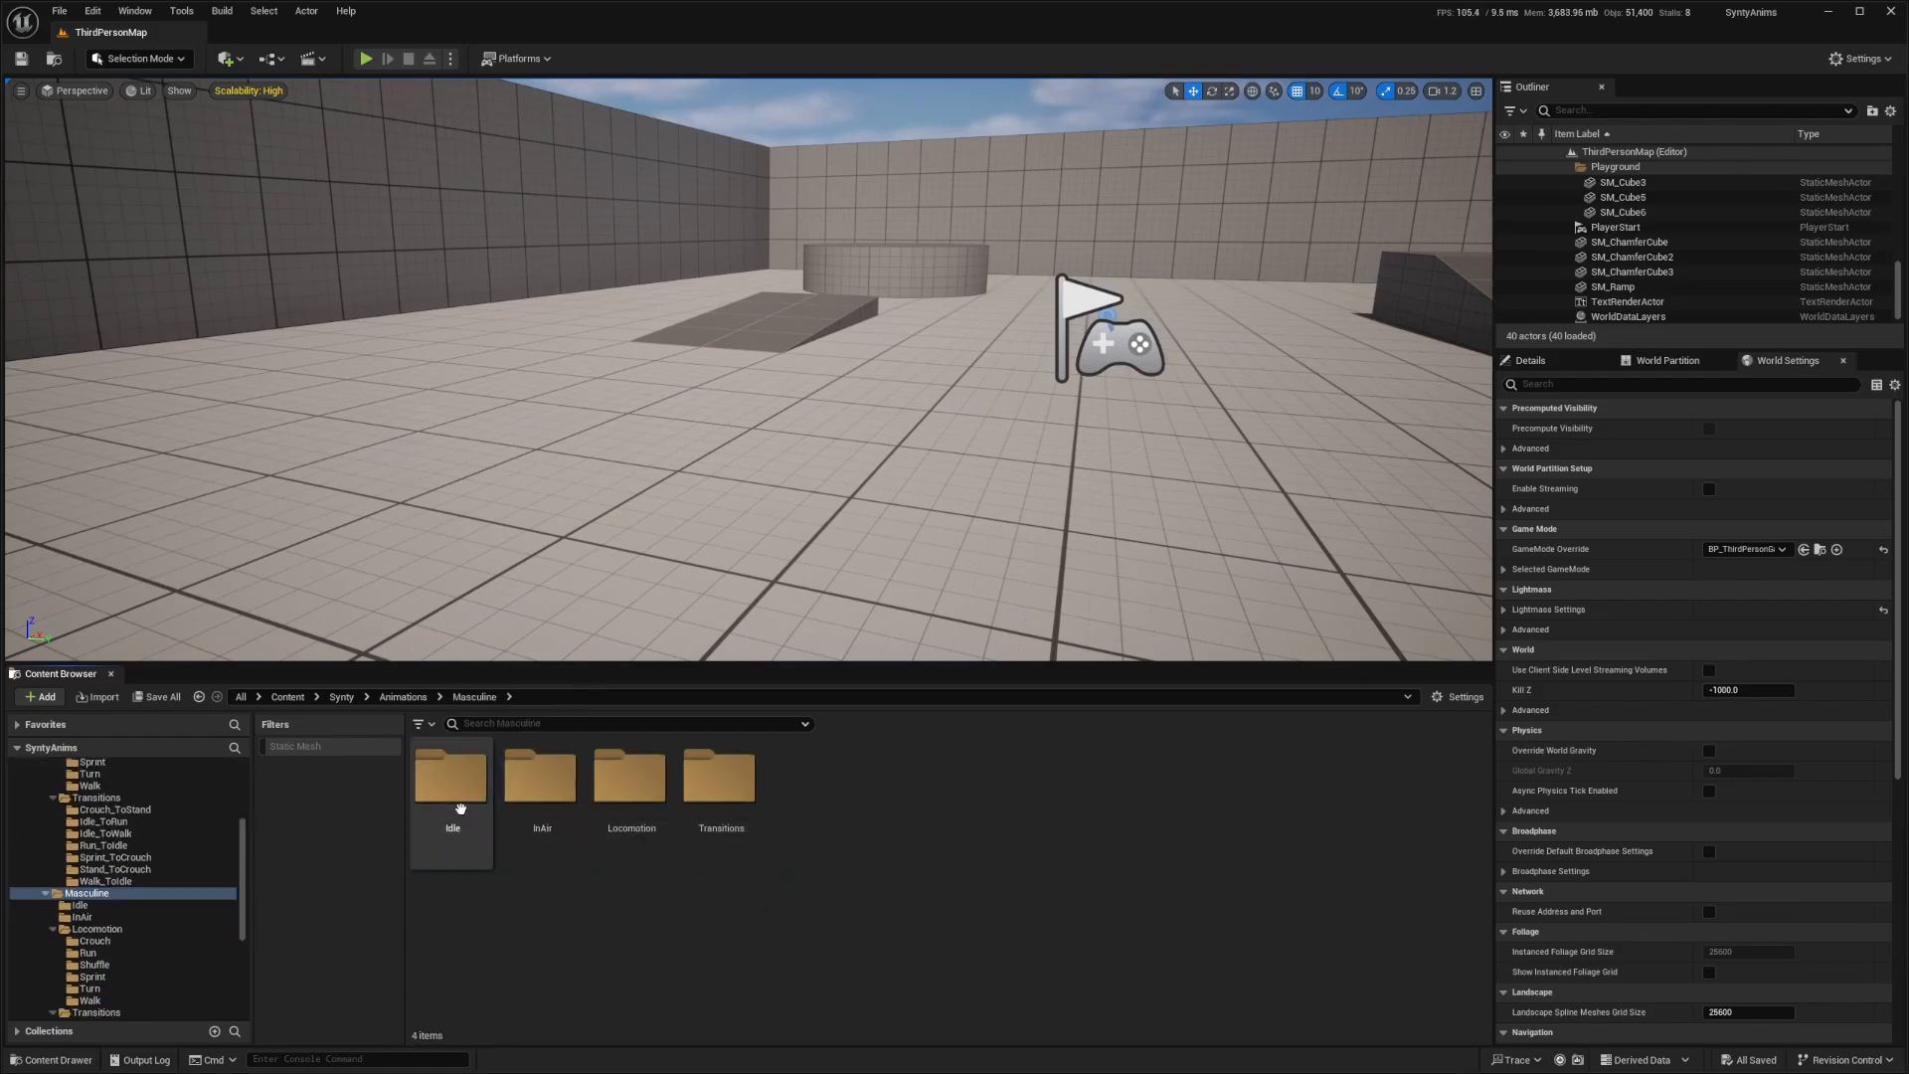
{"action": "double_click", "coordinate": [460, 808]}
{"action": "left_click_drag", "start_coordinate": [541, 796], "coordinate": [537, 497]}
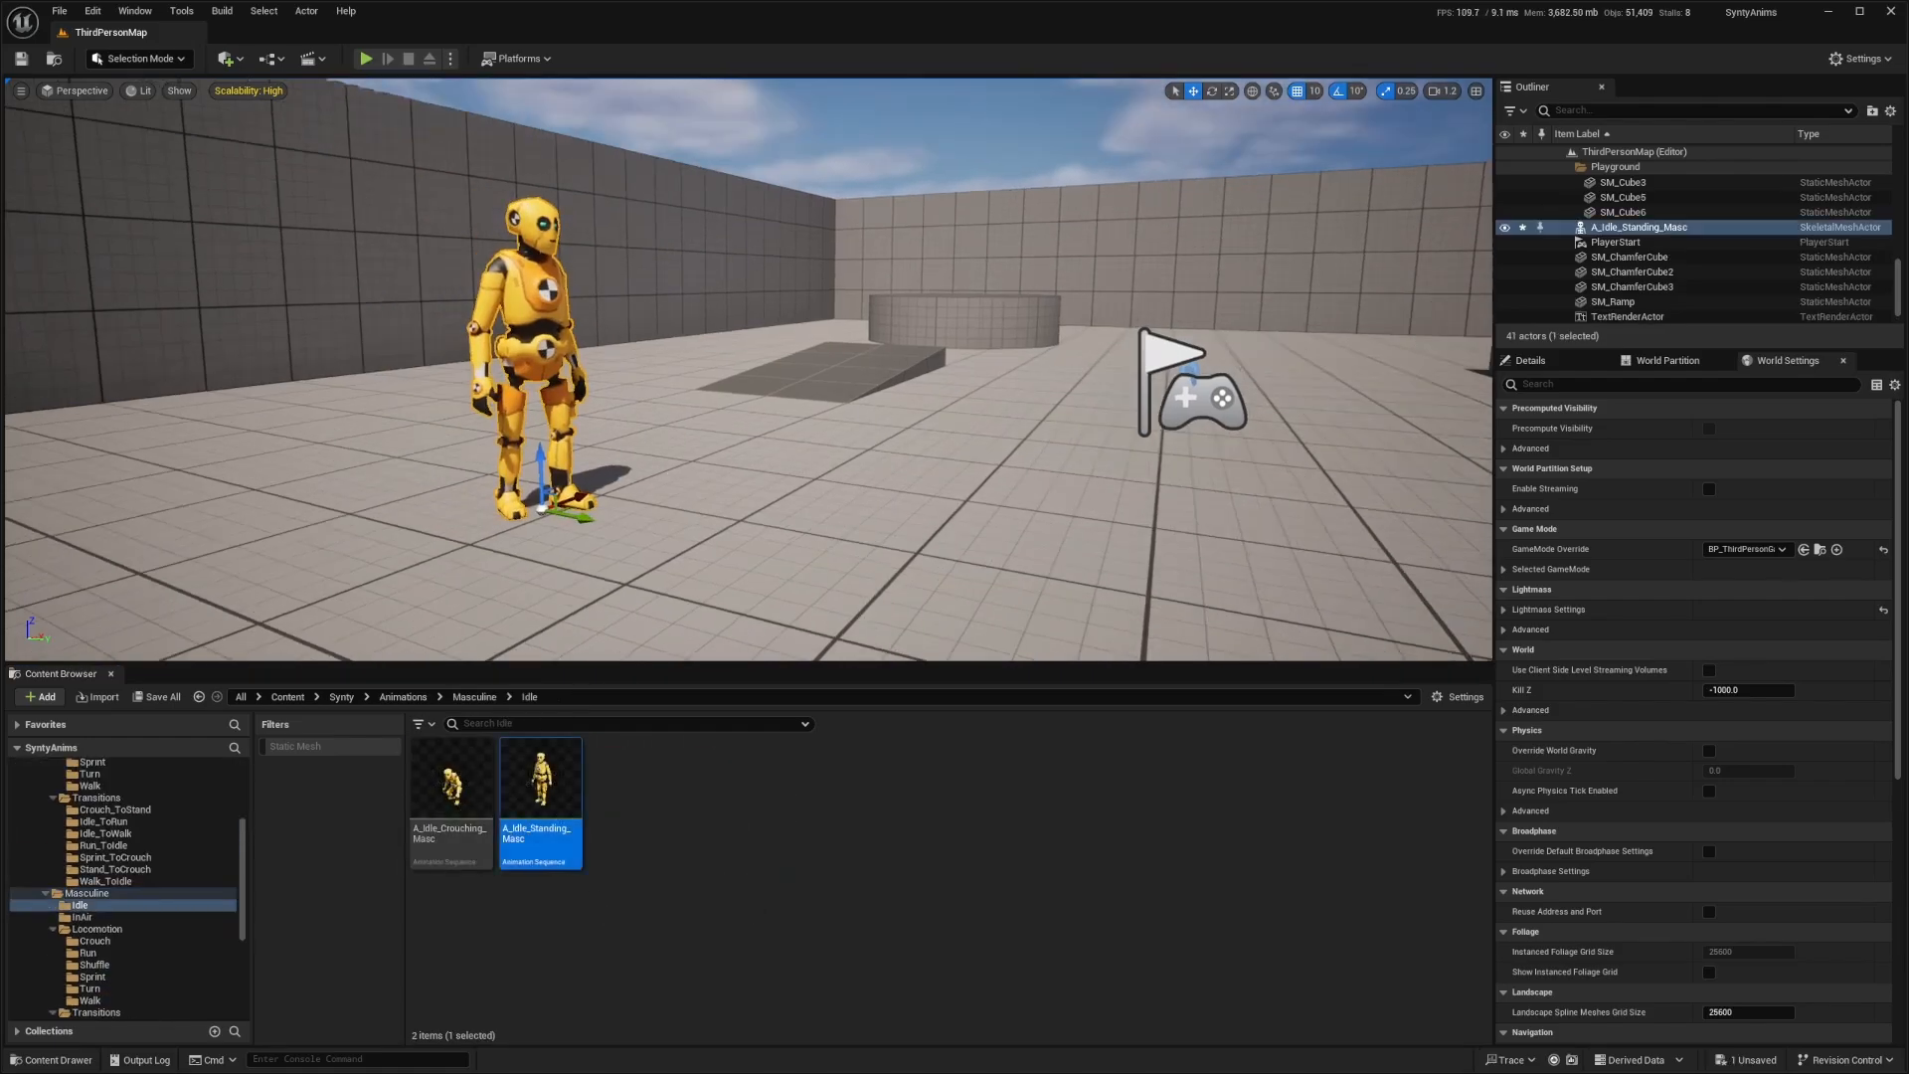
{"action": "key", "text": "w"}
{"action": "right_click_drag", "start_coordinate": [537, 497], "coordinate": [477, 477]}
{"action": "key", "text": "s"}
{"action": "scroll", "coordinate": [478, 486], "scroll_direction": "down", "scroll_amount": 3}
Run the level in Simulate mode and view the standing idle character from close up
{"action": "left_click", "coordinate": [447, 63]}
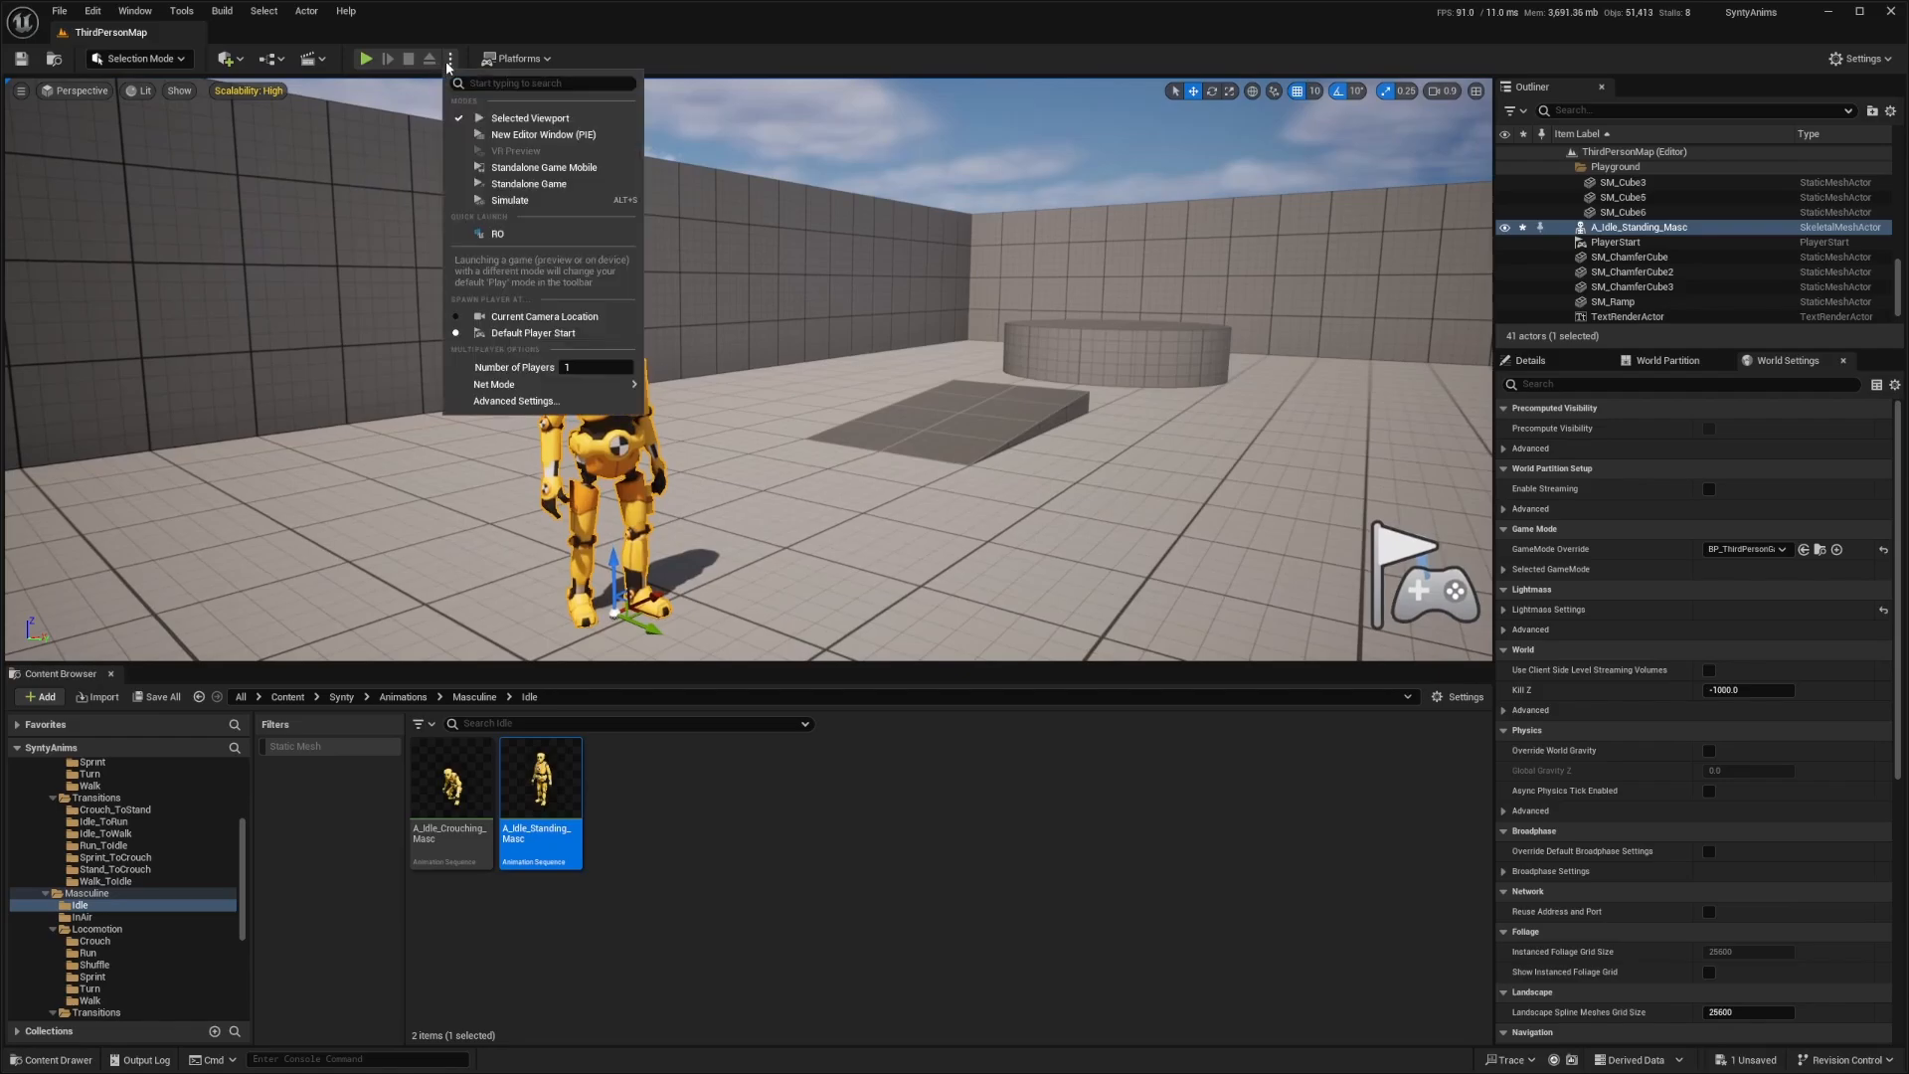
{"action": "left_click", "coordinate": [537, 197]}
{"action": "key", "text": "w"}
{"action": "right_click_drag", "start_coordinate": [695, 299], "coordinate": [741, 304]}
{"action": "key", "text": "a"}
{"action": "scroll", "coordinate": [741, 304], "scroll_direction": "down", "scroll_amount": 3}
{"action": "right_click_drag", "start_coordinate": [485, 537], "coordinate": [484, 620]}
{"action": "key", "text": "s"}
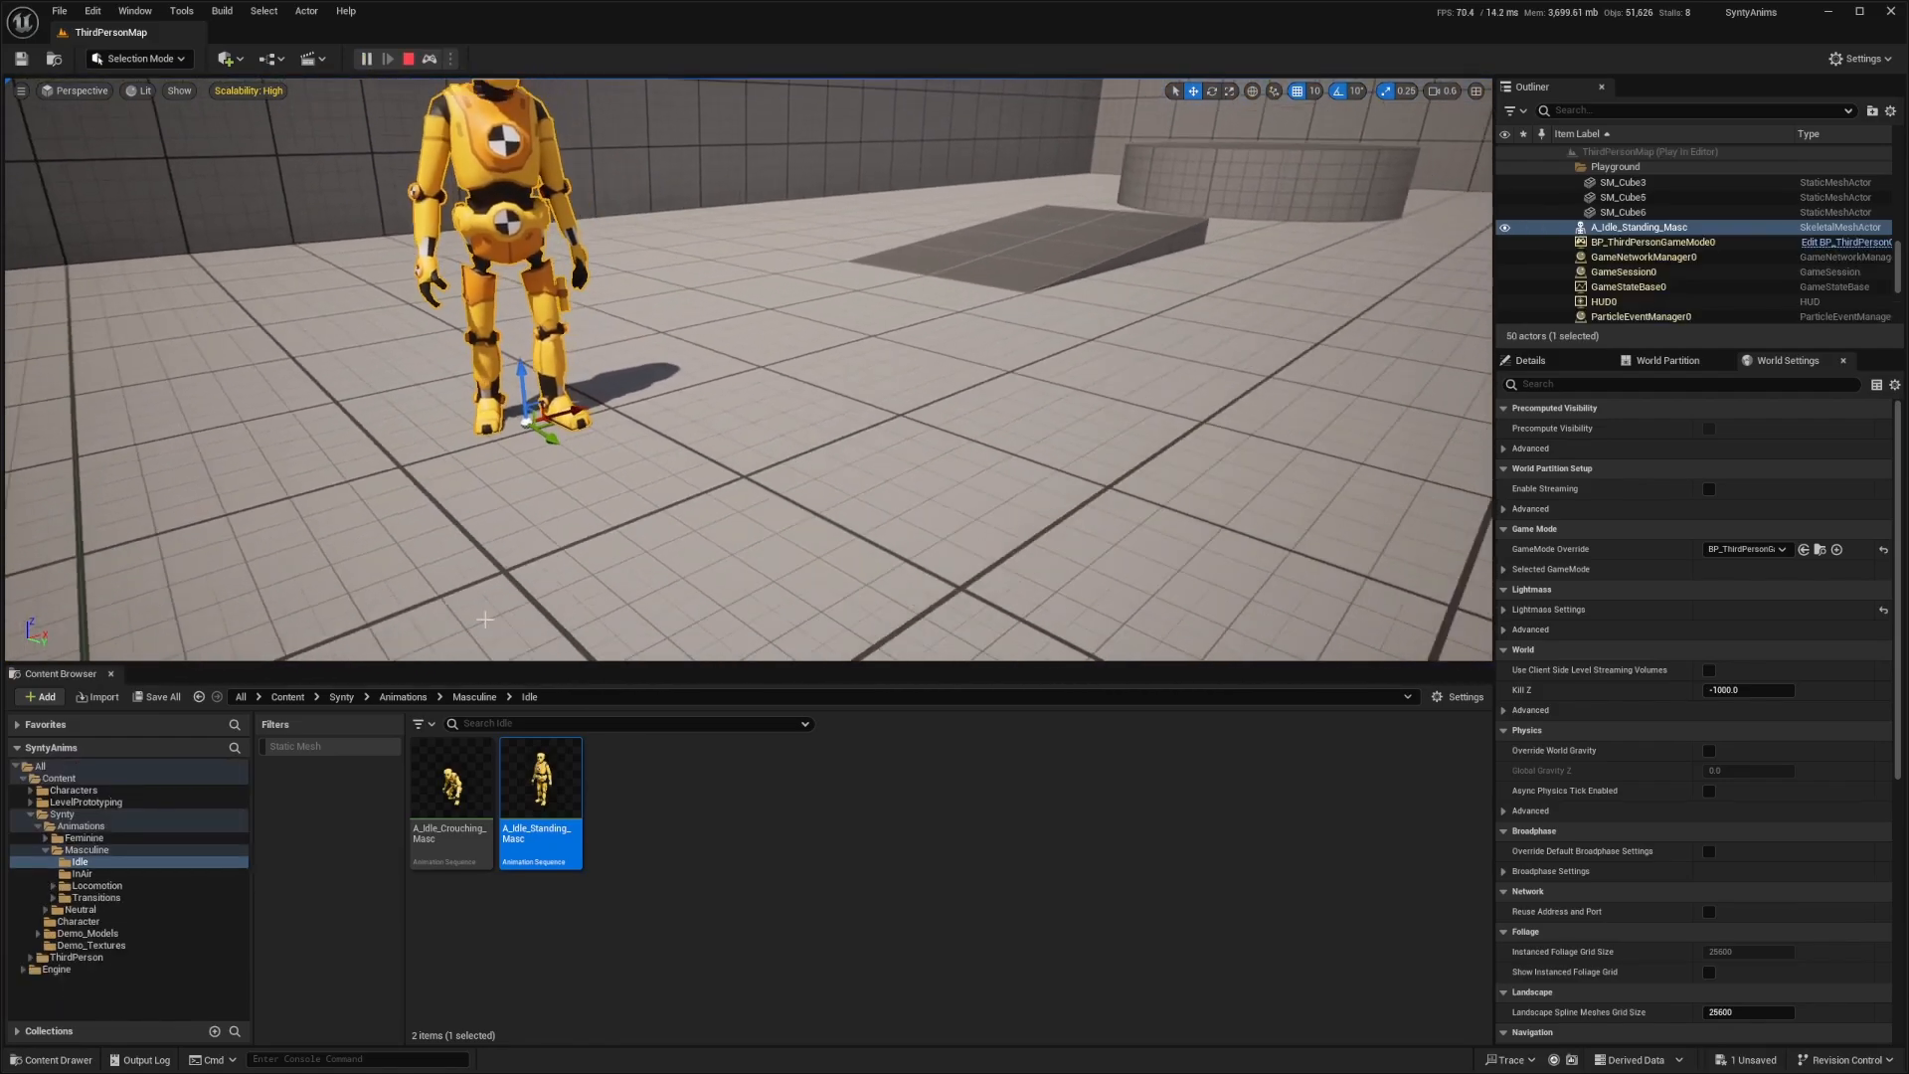
Place A_Idle_Crouching_Masc and A_Run_BckStrafeB_RootMotion_Masc from the Masculine folders on either side of the standing character in the simulated level
{"action": "left_click_drag", "start_coordinate": [451, 781], "coordinate": [727, 379]}
{"action": "key", "text": "alt+Left"}
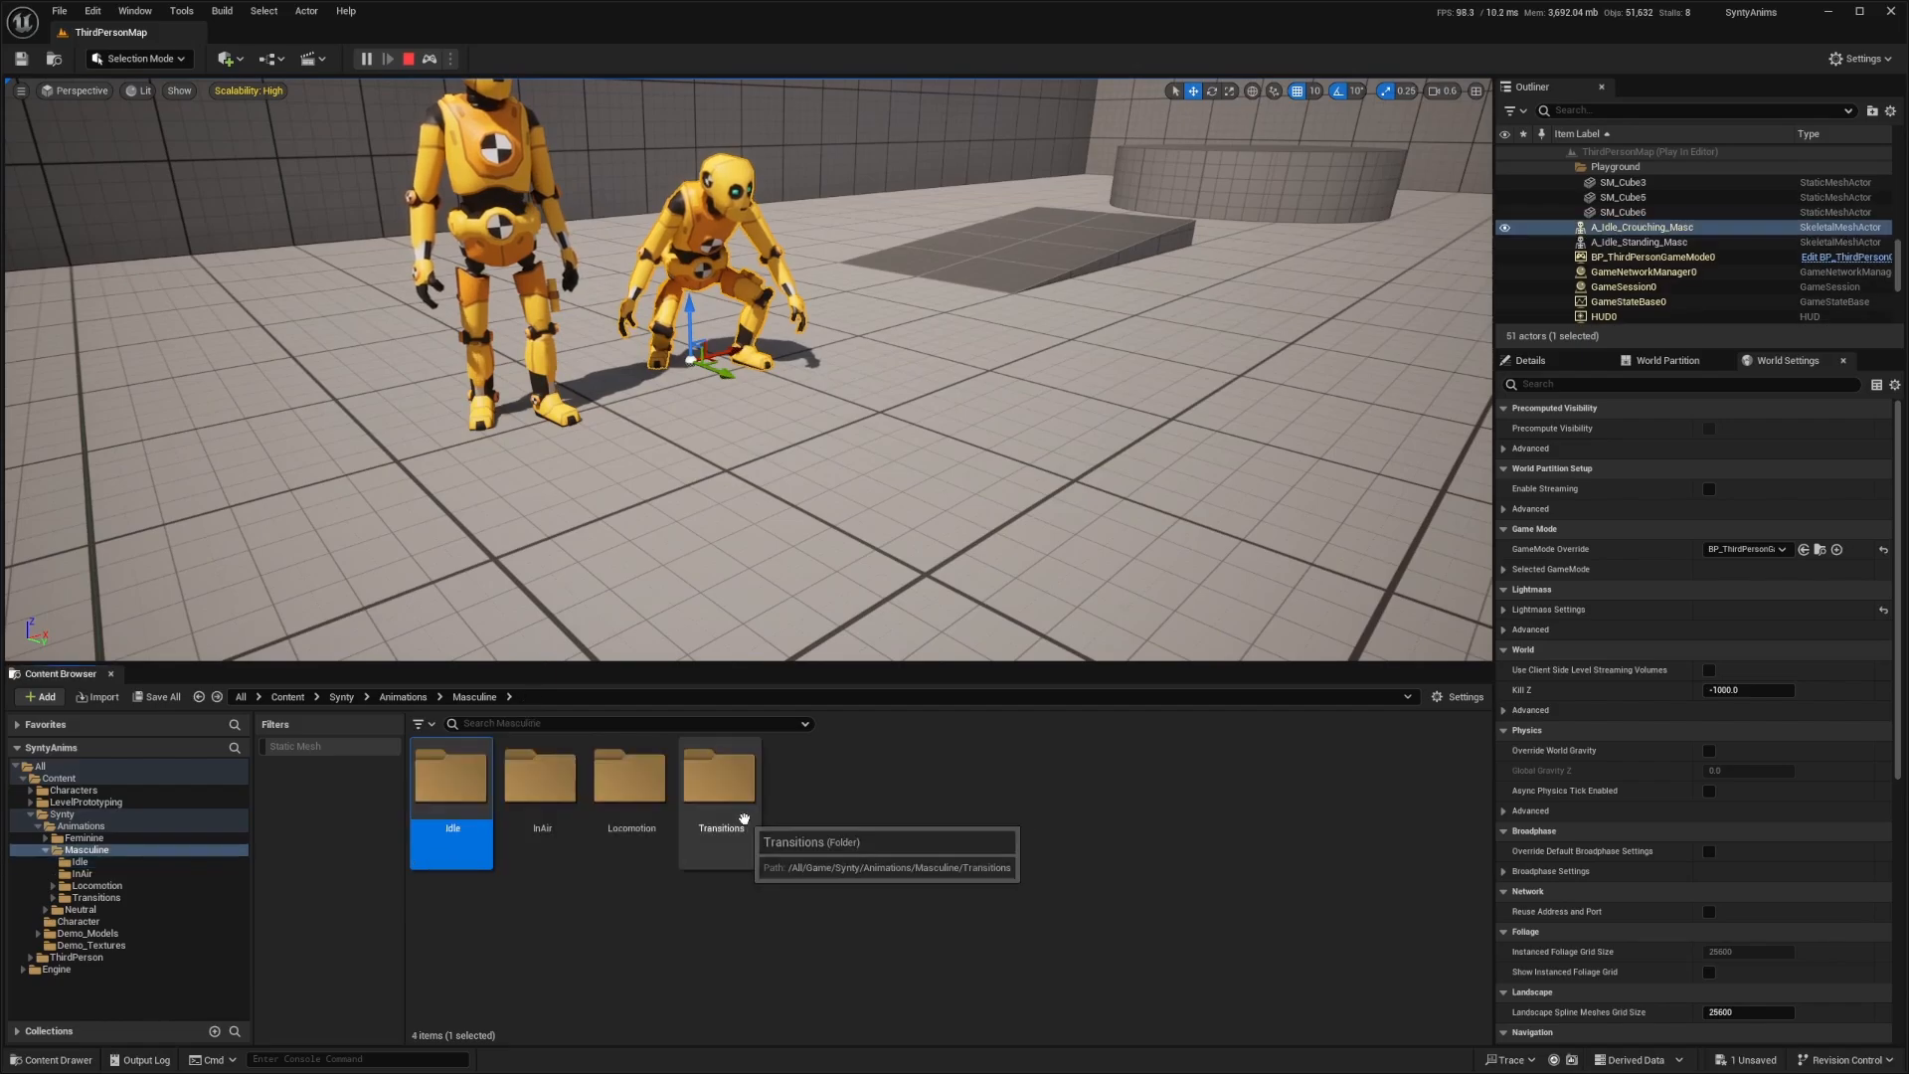
{"action": "double_click", "coordinate": [513, 785]}
{"action": "key", "text": "s"}
{"action": "right_click_drag", "start_coordinate": [664, 537], "coordinate": [646, 487]}
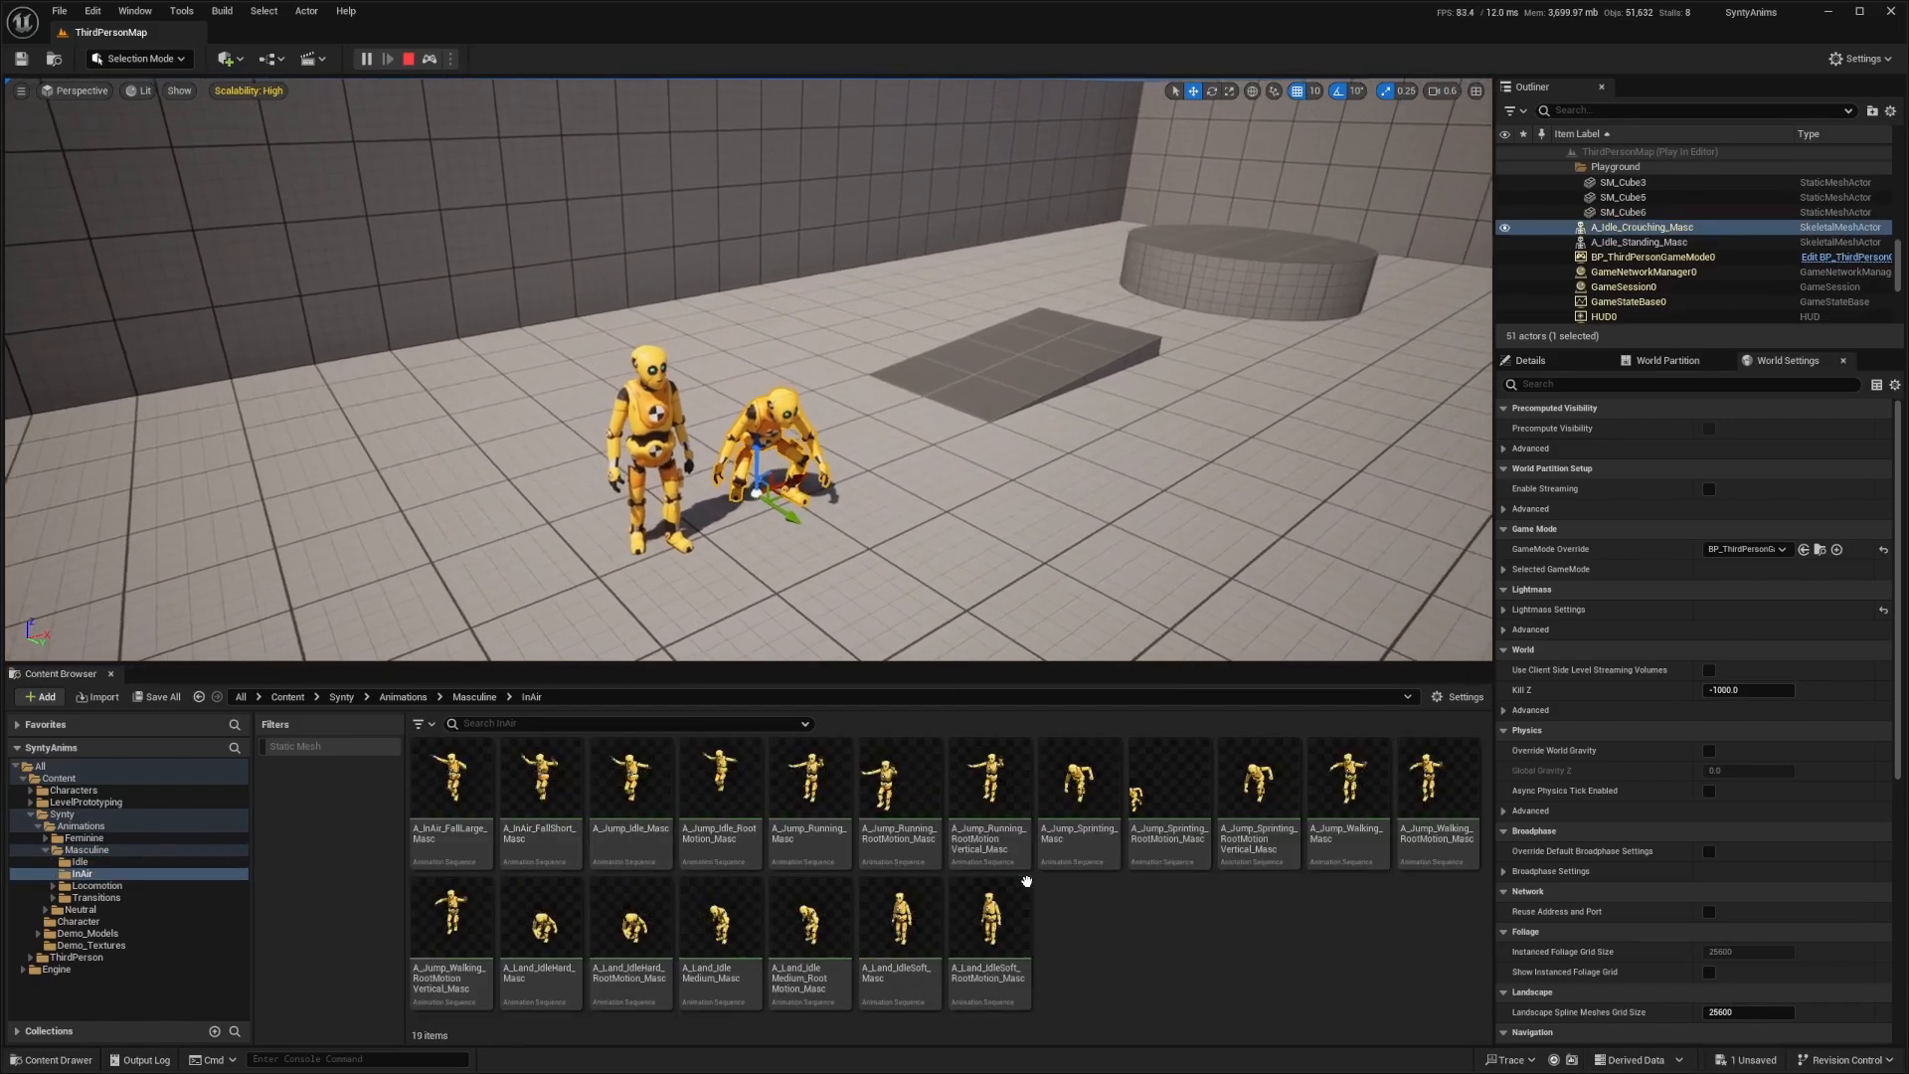
{"action": "key", "text": "alt+Left"}
{"action": "double_click", "coordinate": [617, 788]}
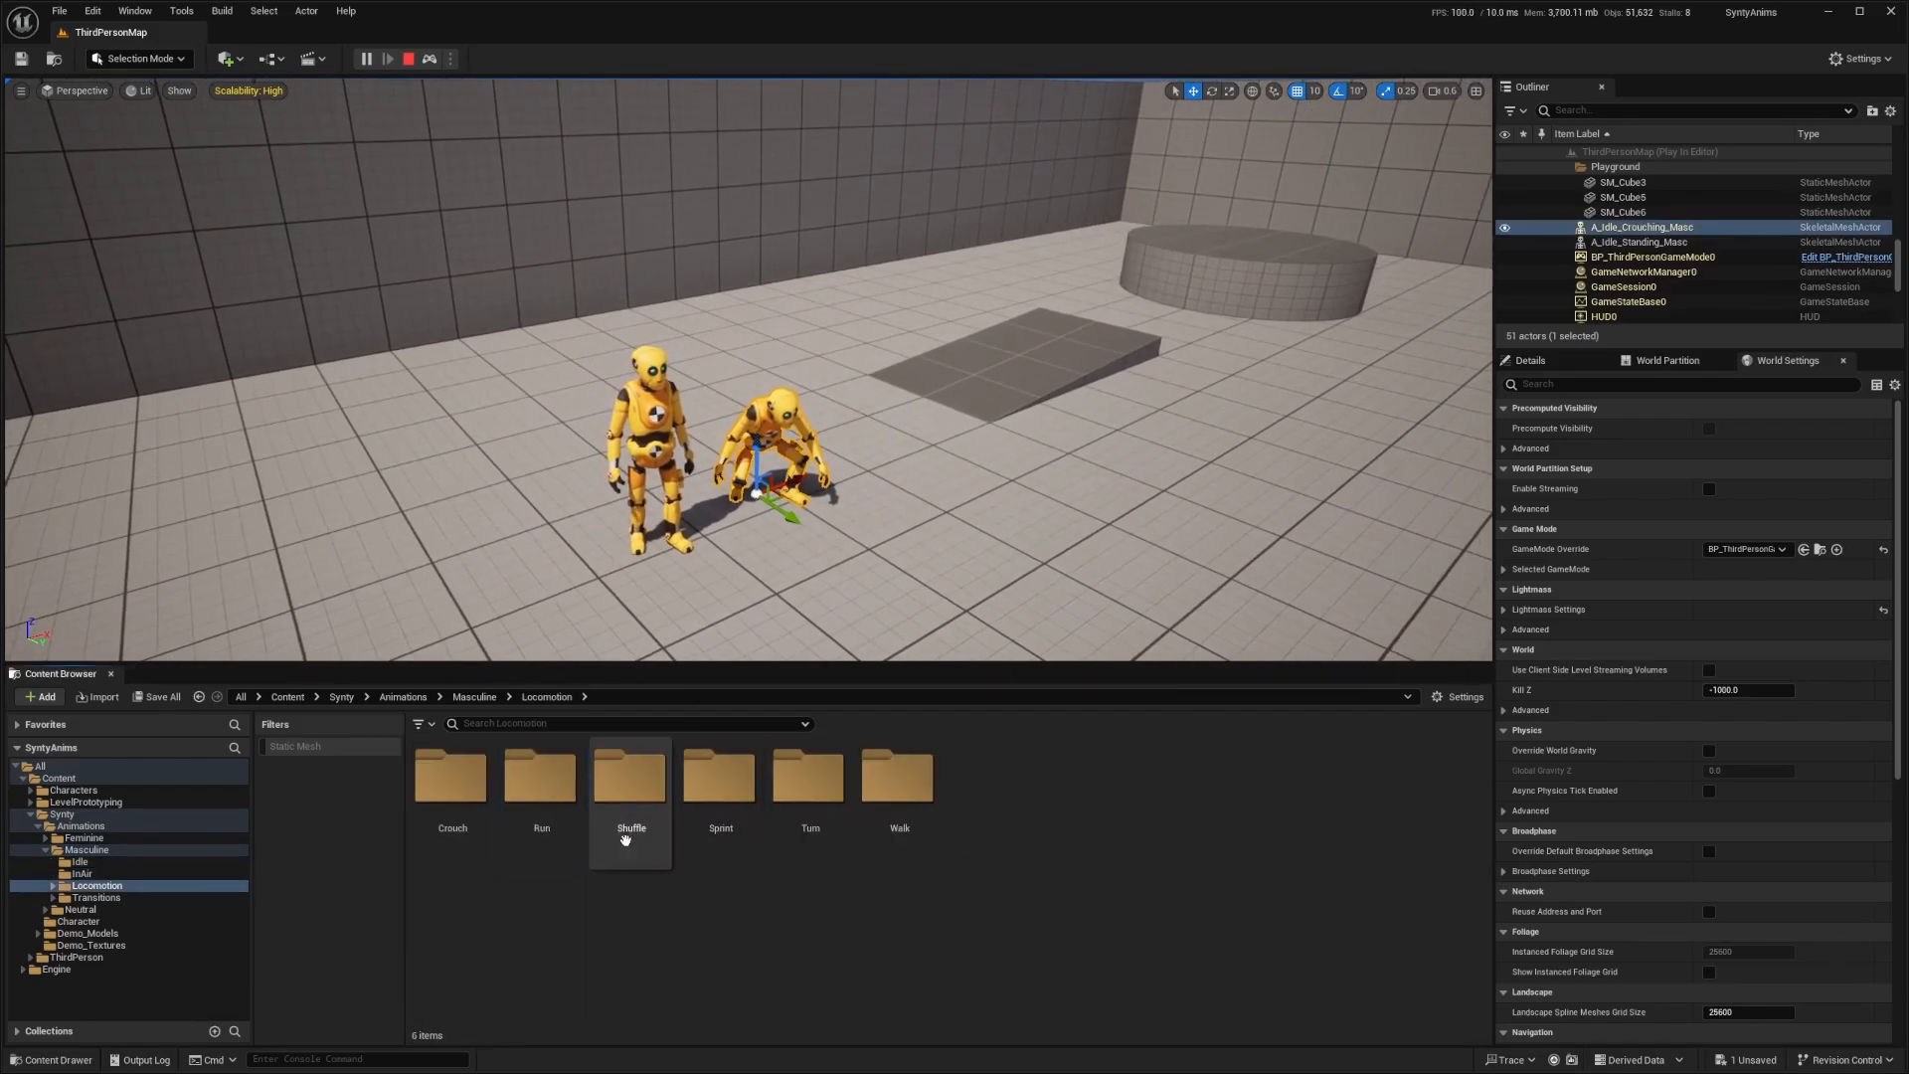
{"action": "double_click", "coordinate": [550, 796]}
{"action": "left_click_drag", "start_coordinate": [553, 786], "coordinate": [430, 562]}
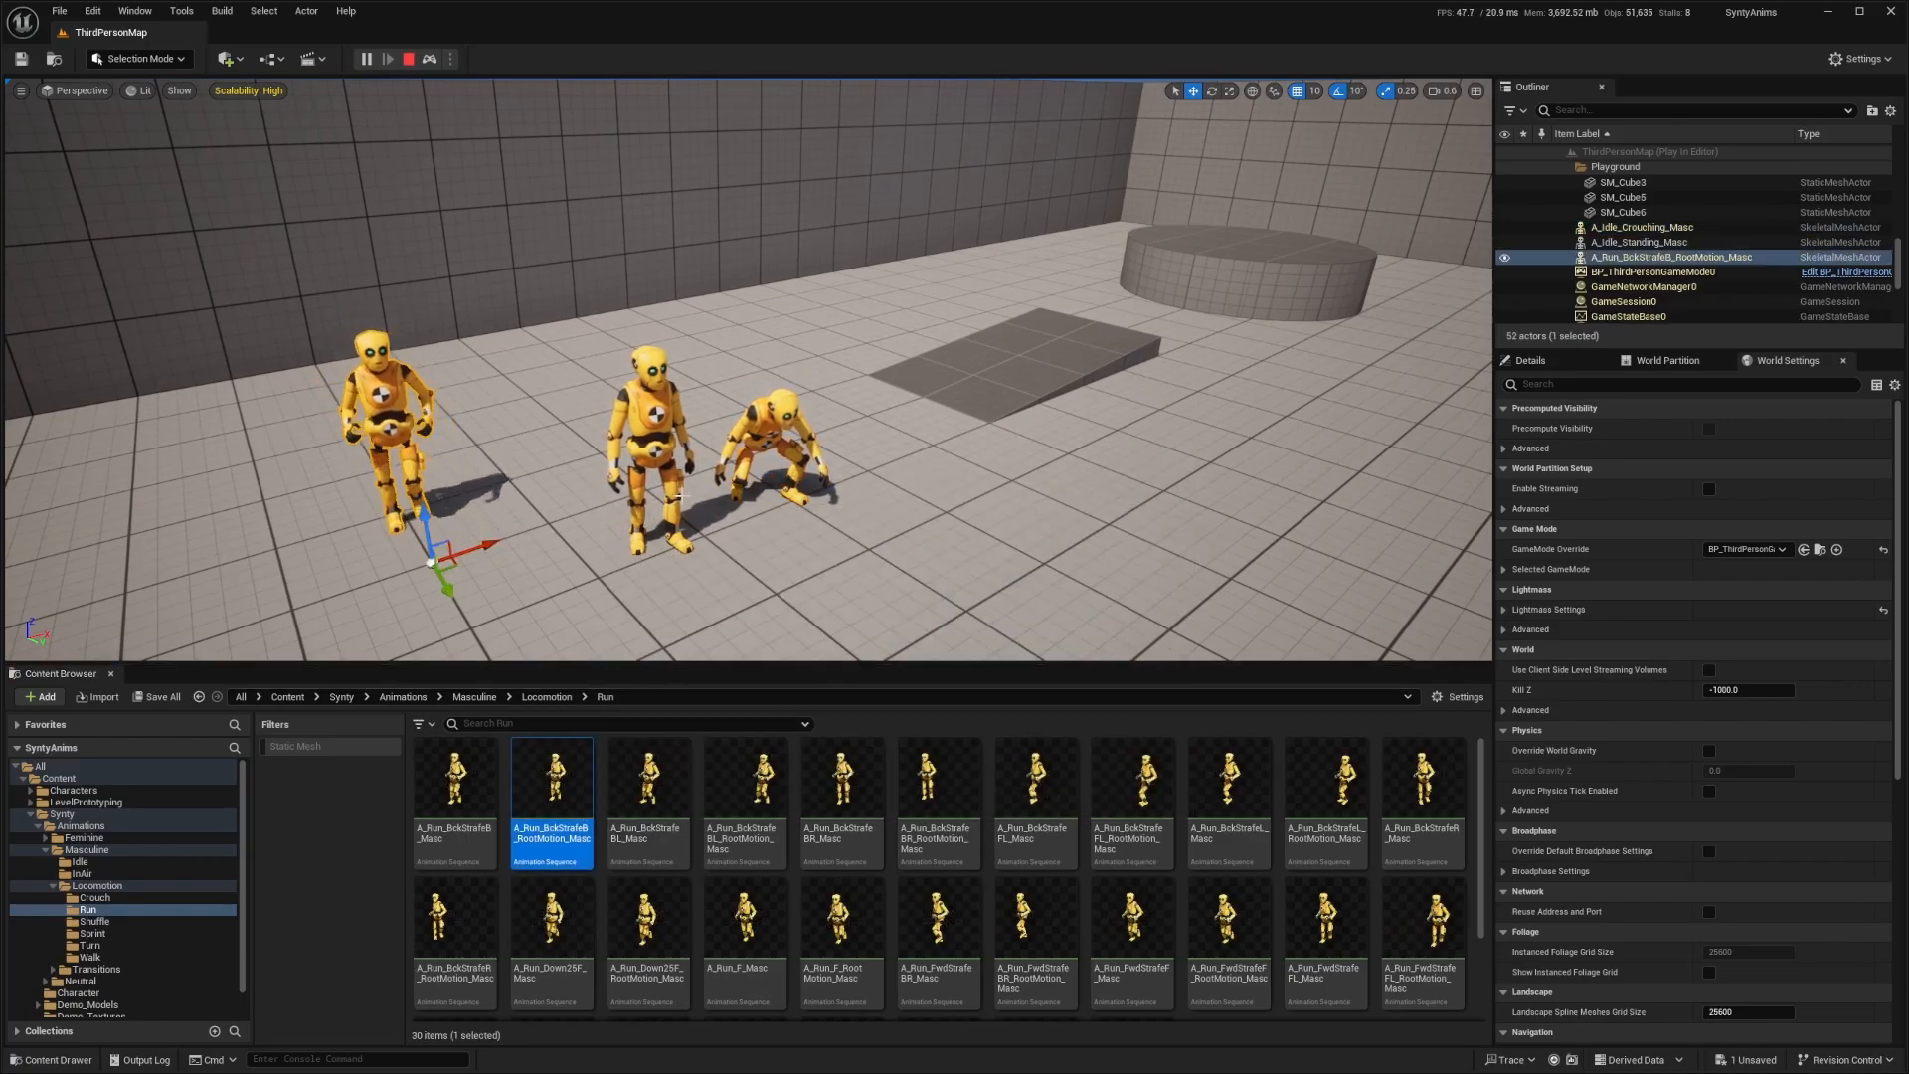
Delete the running, standing and crouching animation characters from the simulated level
{"action": "key", "text": "Delete"}
{"action": "left_click", "coordinate": [652, 437]}
{"action": "key", "text": "Delete"}
{"action": "left_click", "coordinate": [774, 446]}
{"action": "key", "text": "Delete"}
Enlarge the content browser and filter the Synty Animations folder by the Animation Sequence asset type
{"action": "left_click_drag", "start_coordinate": [597, 663], "coordinate": [584, 572]}
{"action": "left_click", "coordinate": [548, 605]}
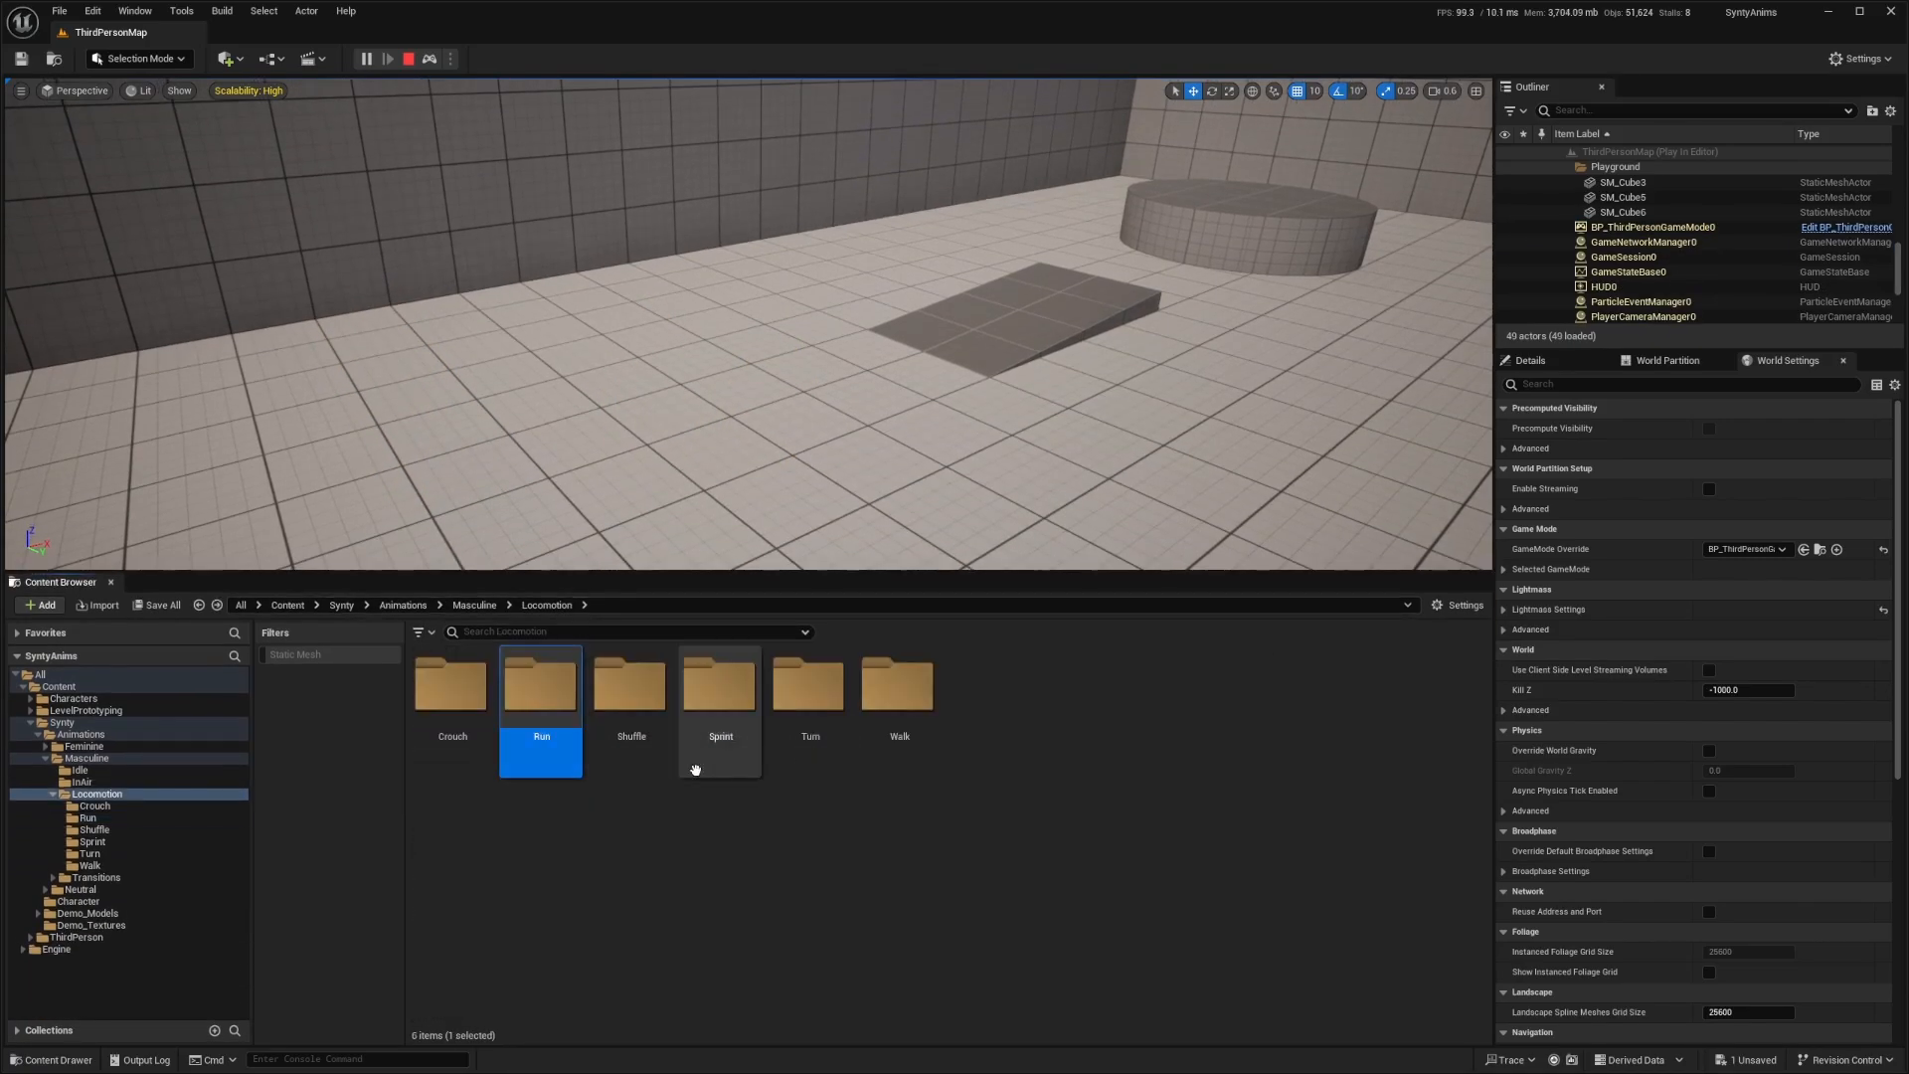
{"action": "left_click", "coordinate": [480, 607]}
{"action": "left_click", "coordinate": [402, 605]}
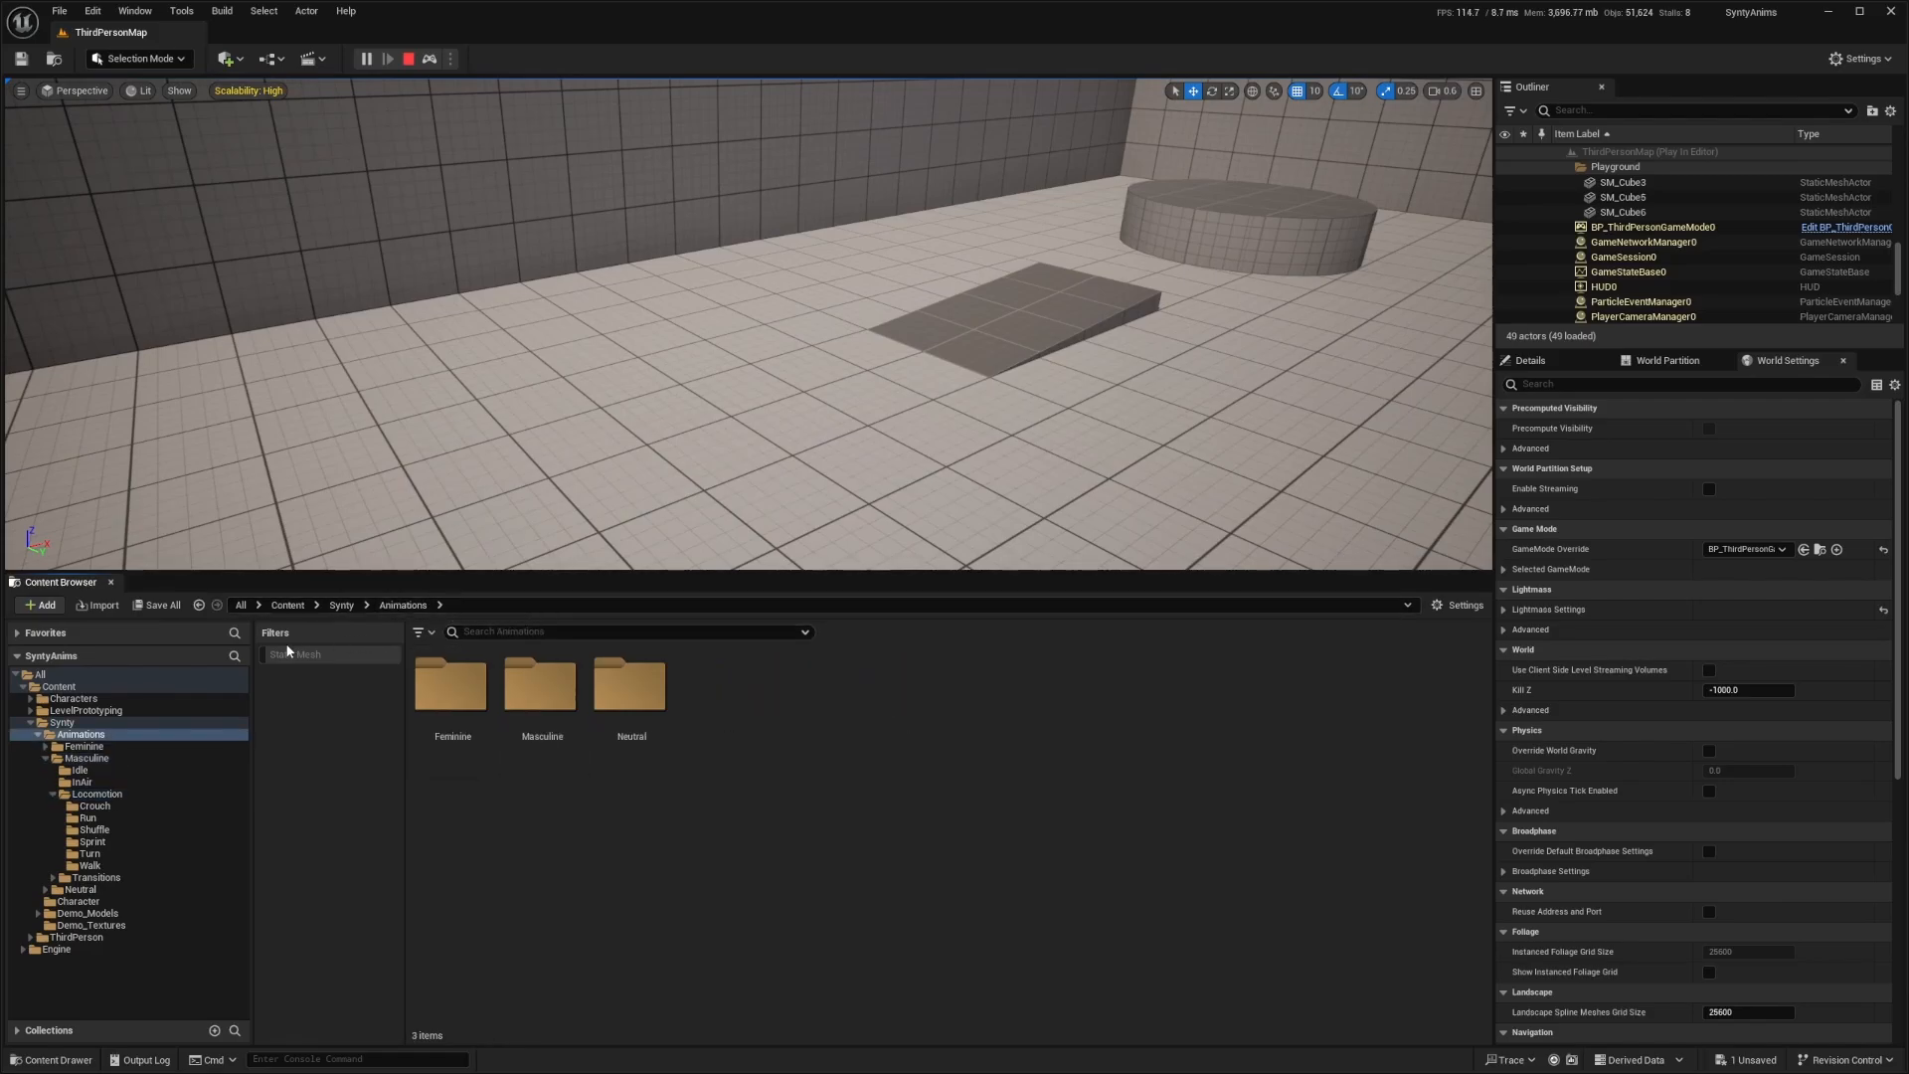
{"action": "left_click", "coordinate": [423, 632]}
{"action": "mouse_move", "coordinate": [467, 640]}
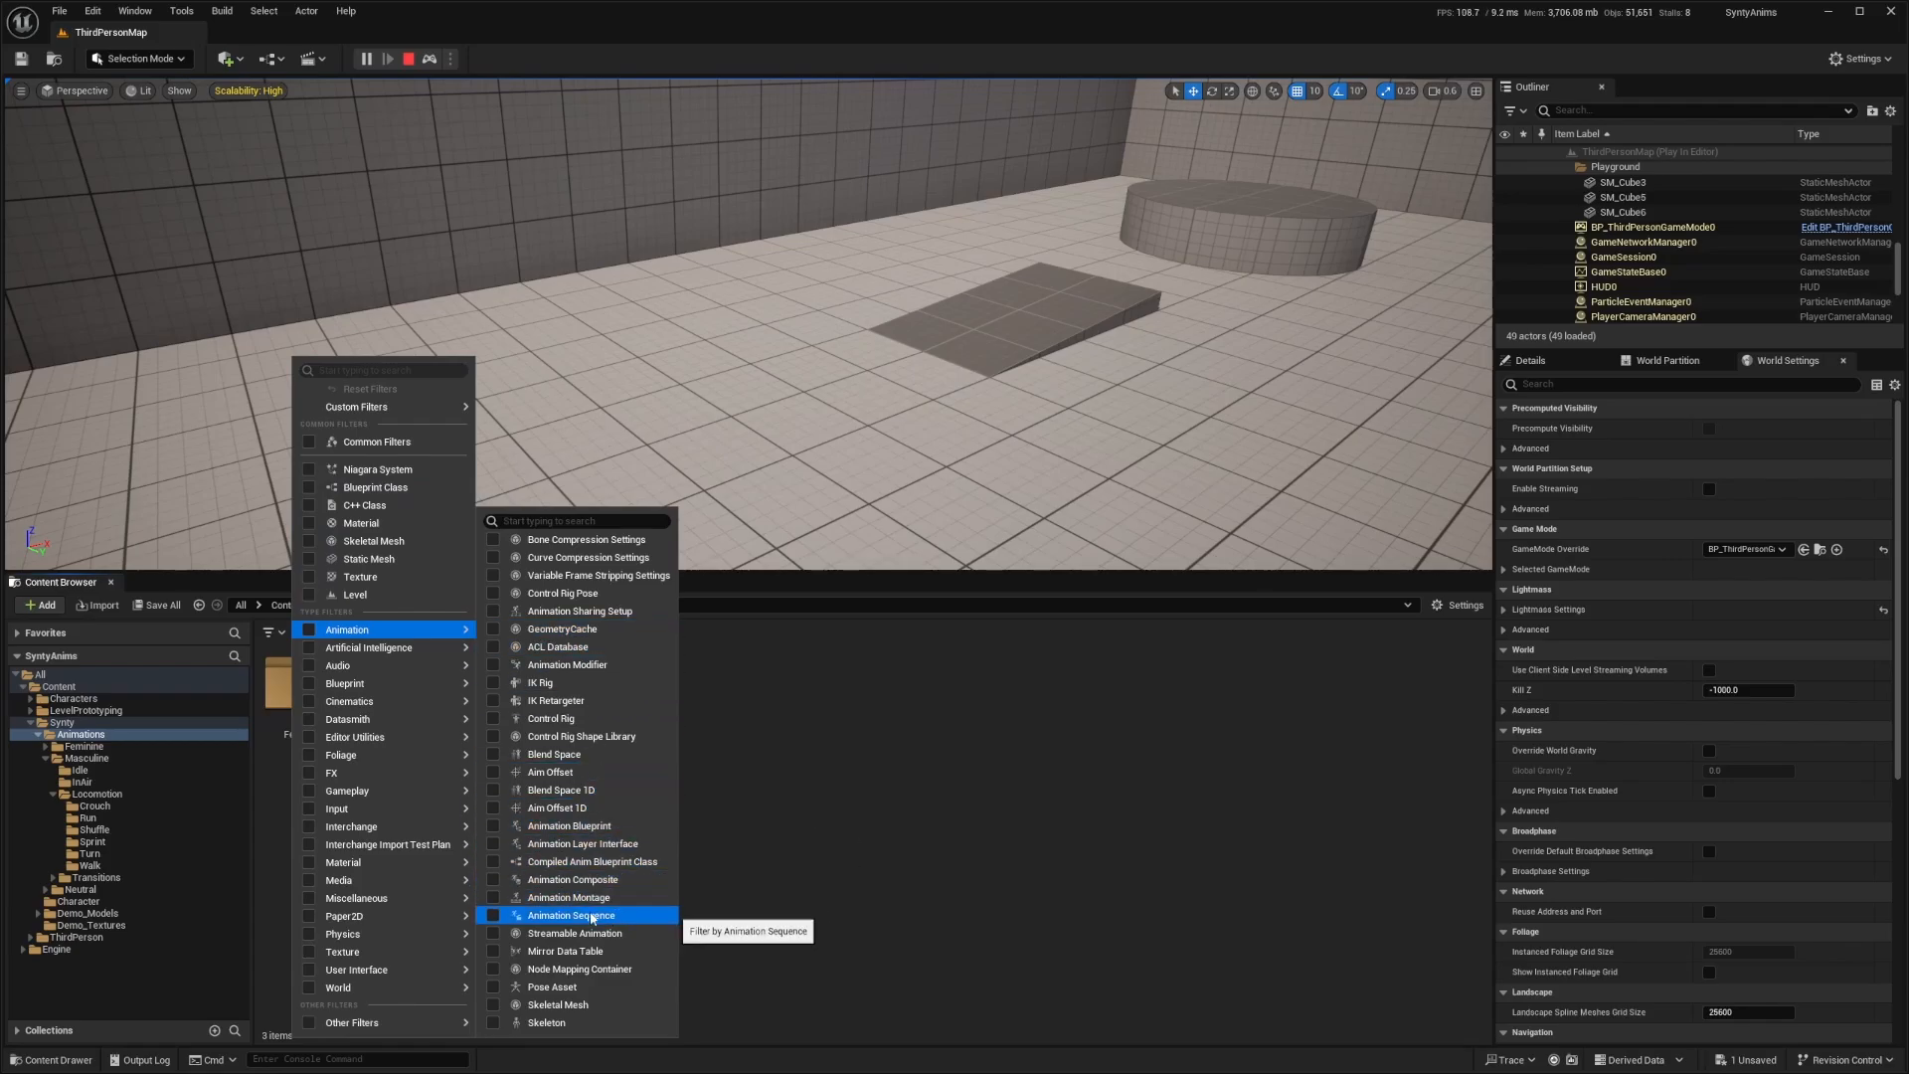
{"action": "left_click", "coordinate": [492, 916]}
Select all the filtered animation sequences and open them for bulk editing in the Property Matrix
{"action": "left_click", "coordinate": [455, 696]}
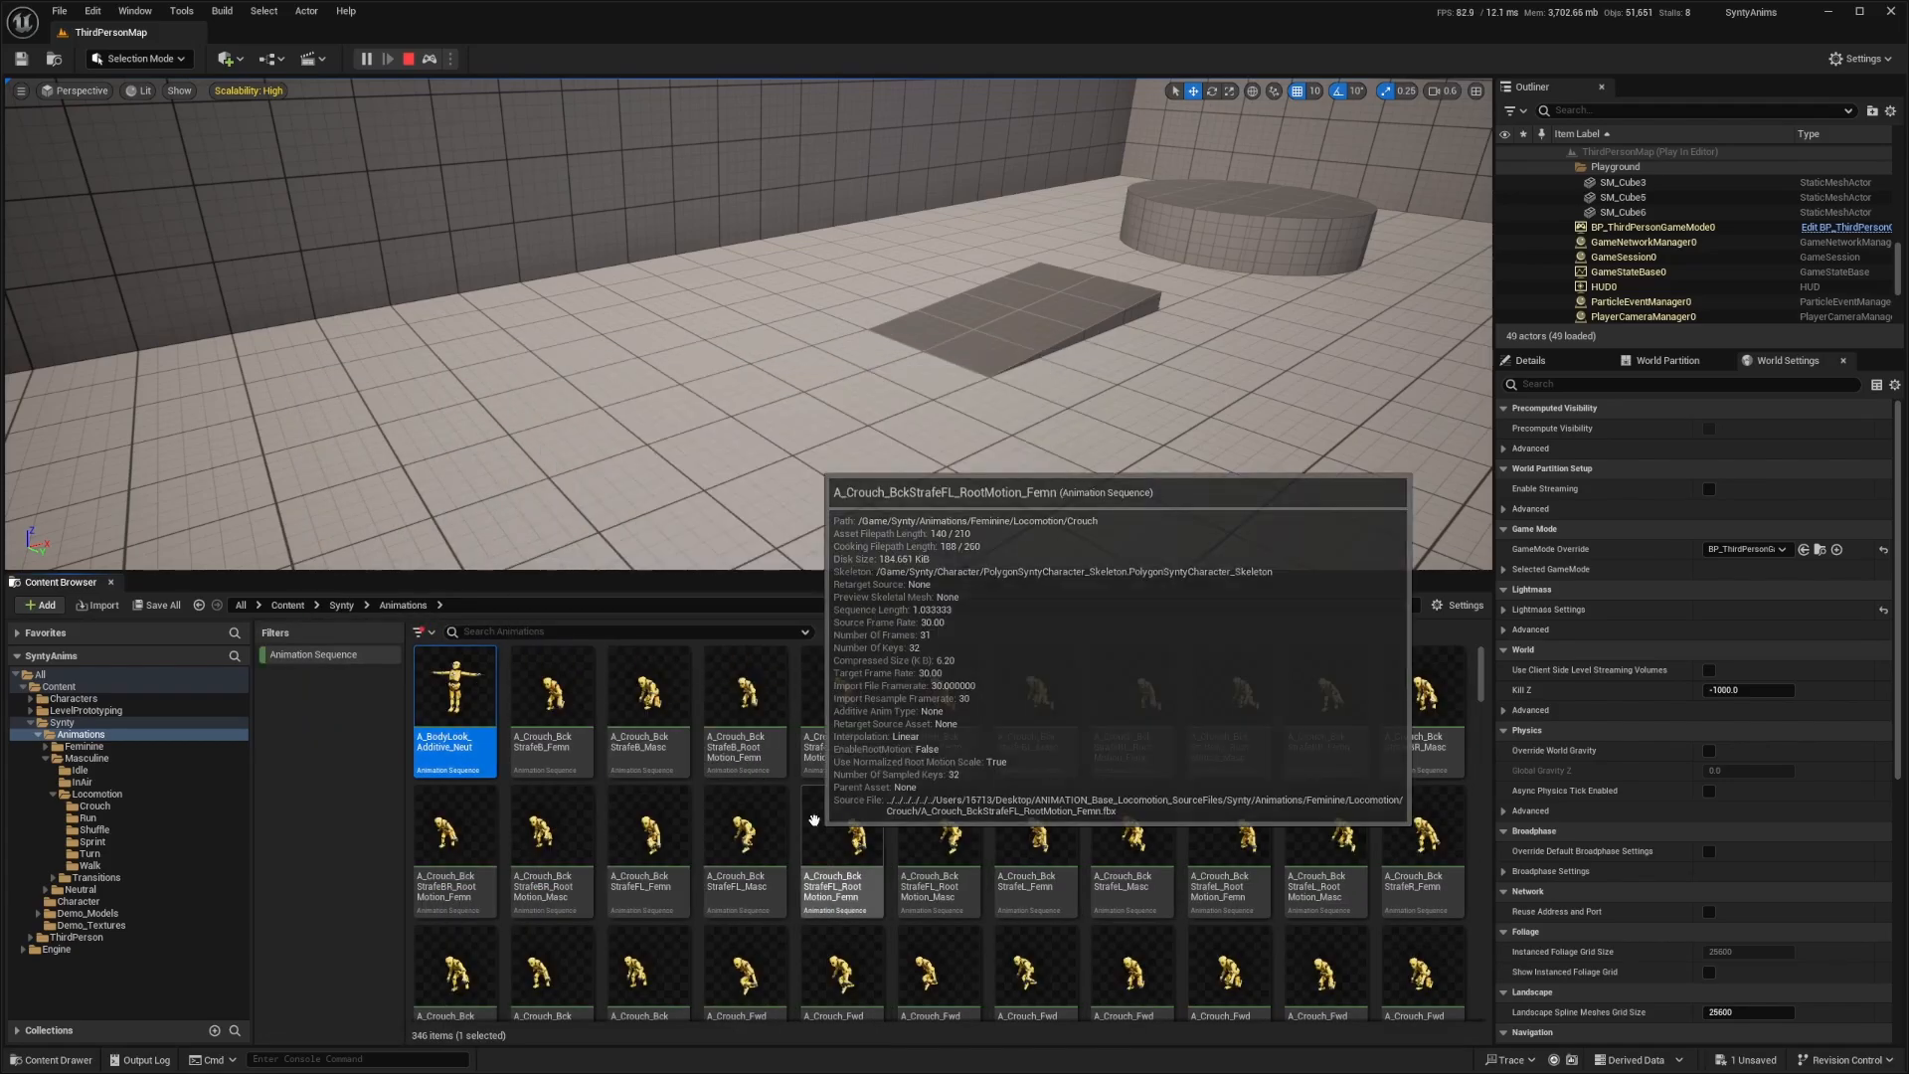
{"action": "key", "text": "ctrl+a"}
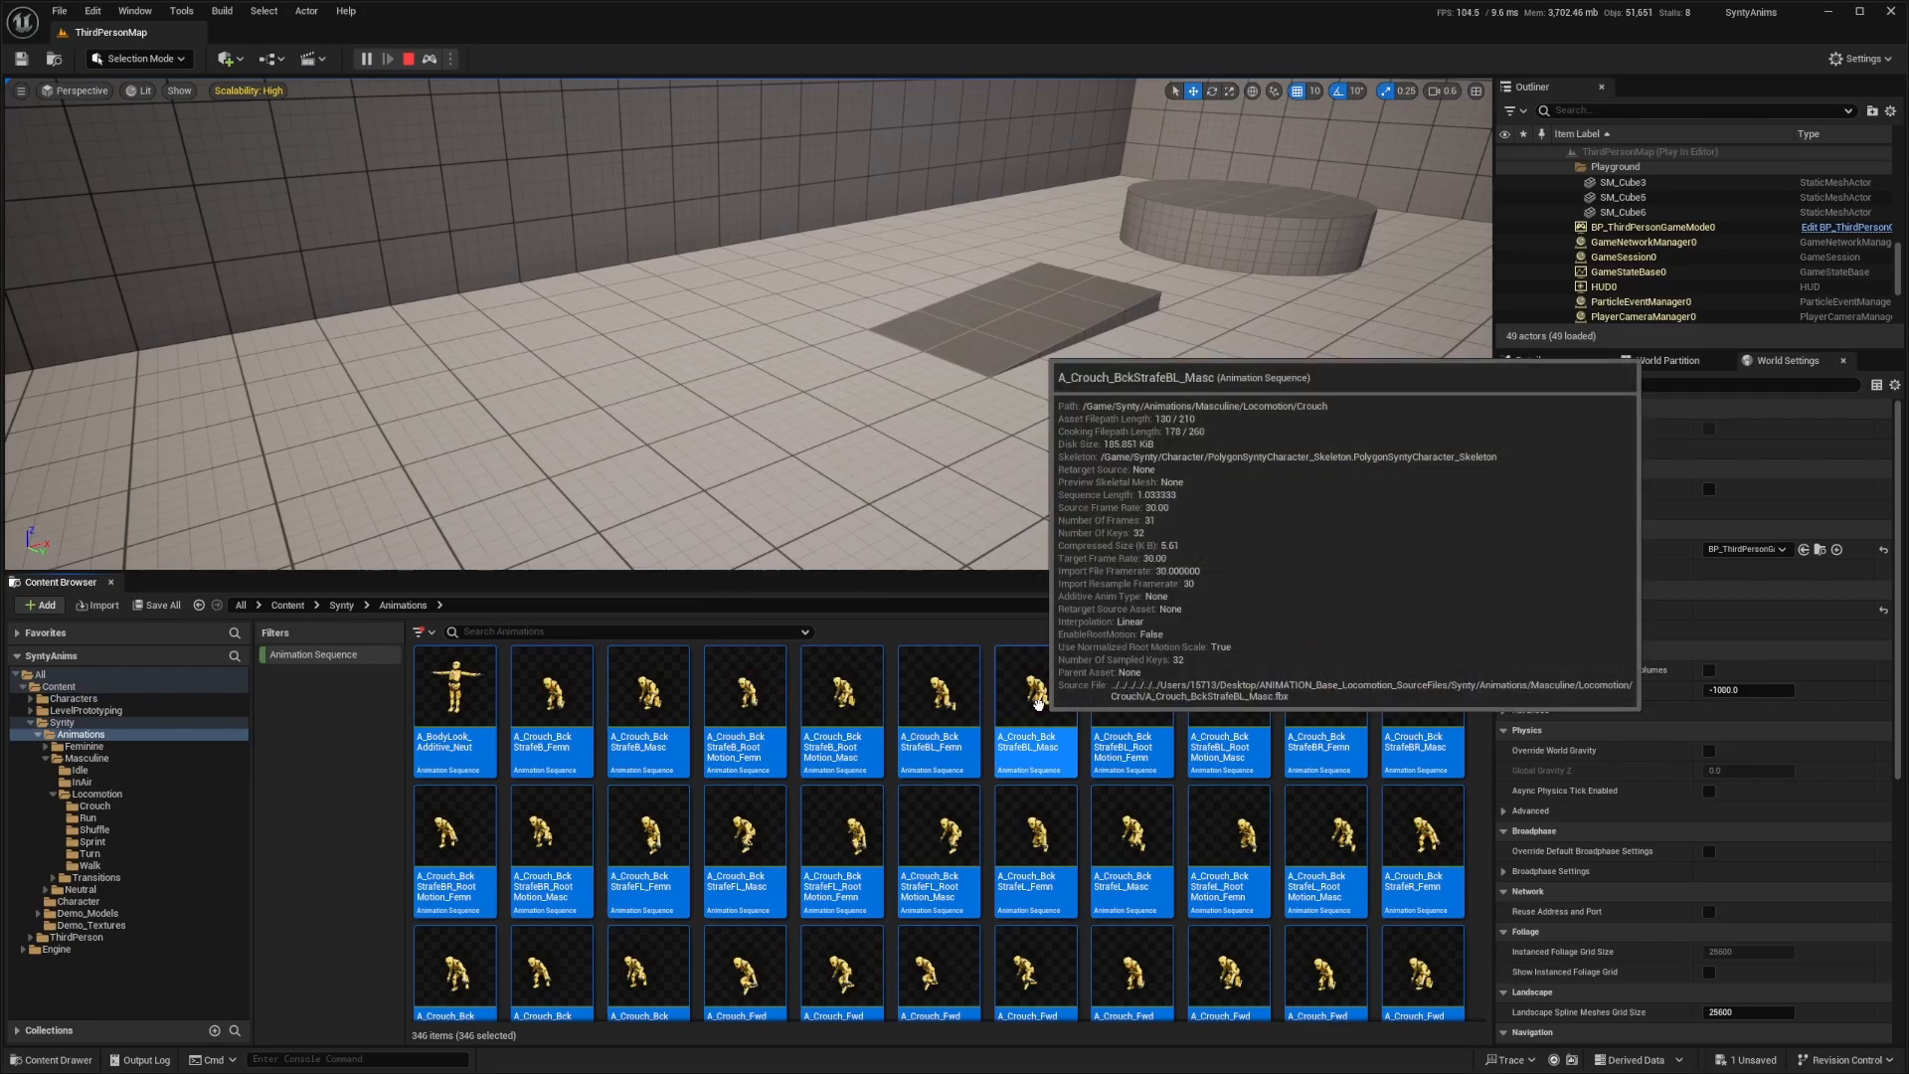
{"action": "right_click", "coordinate": [1040, 708]}
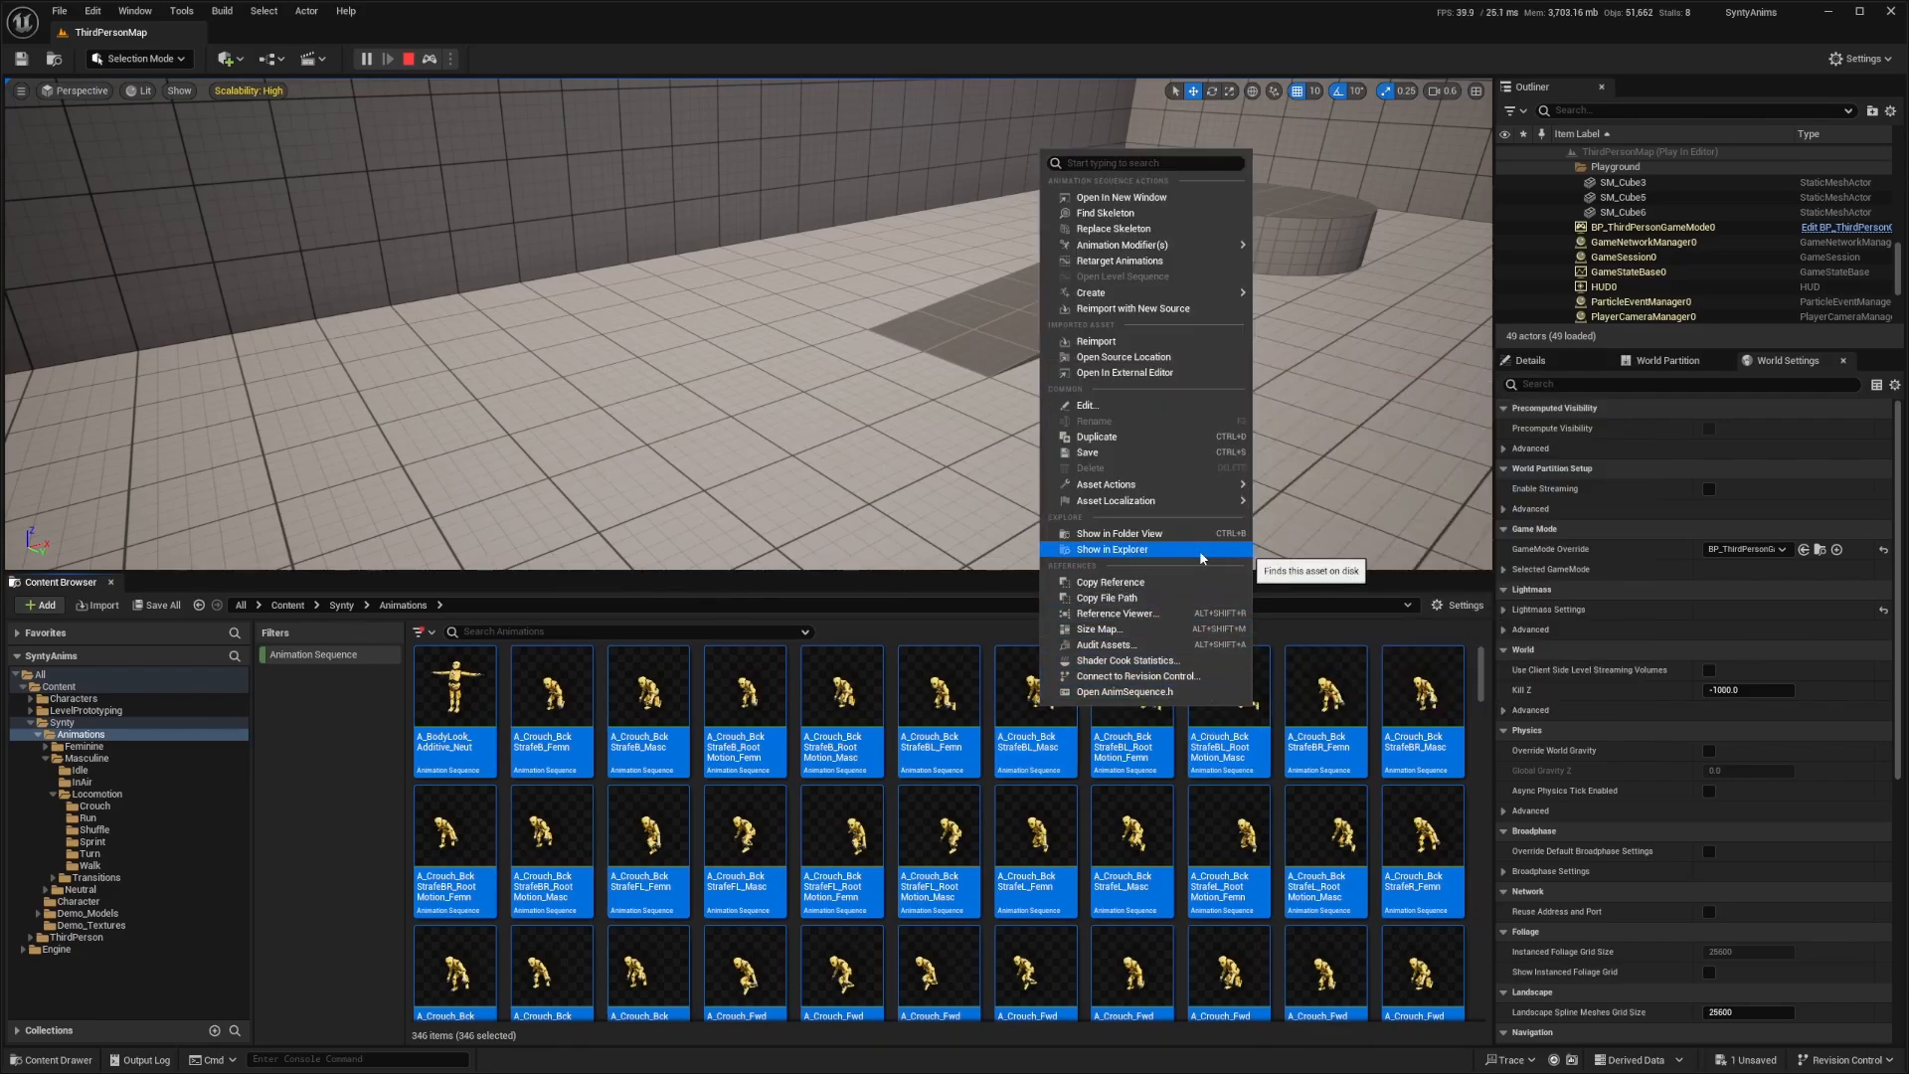
{"action": "mouse_move", "coordinate": [1151, 487]}
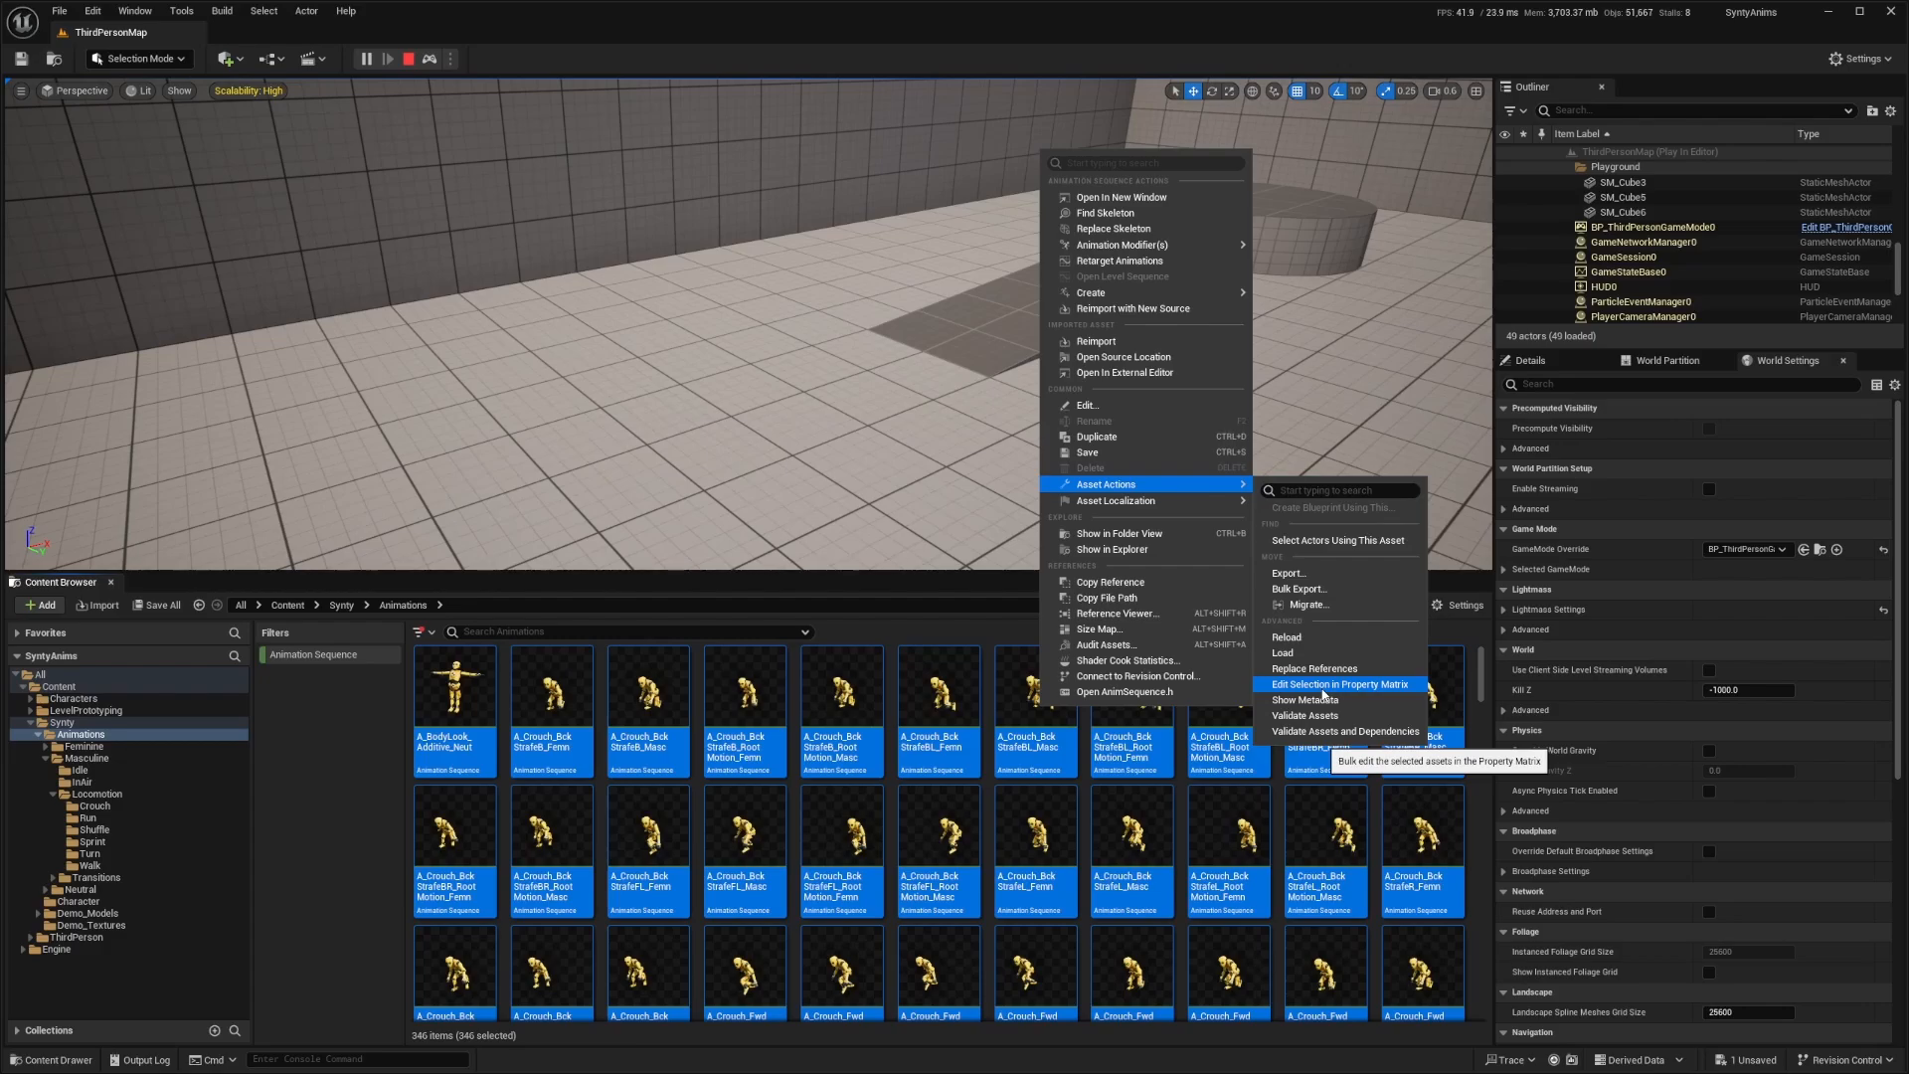
{"action": "left_click", "coordinate": [1323, 686]}
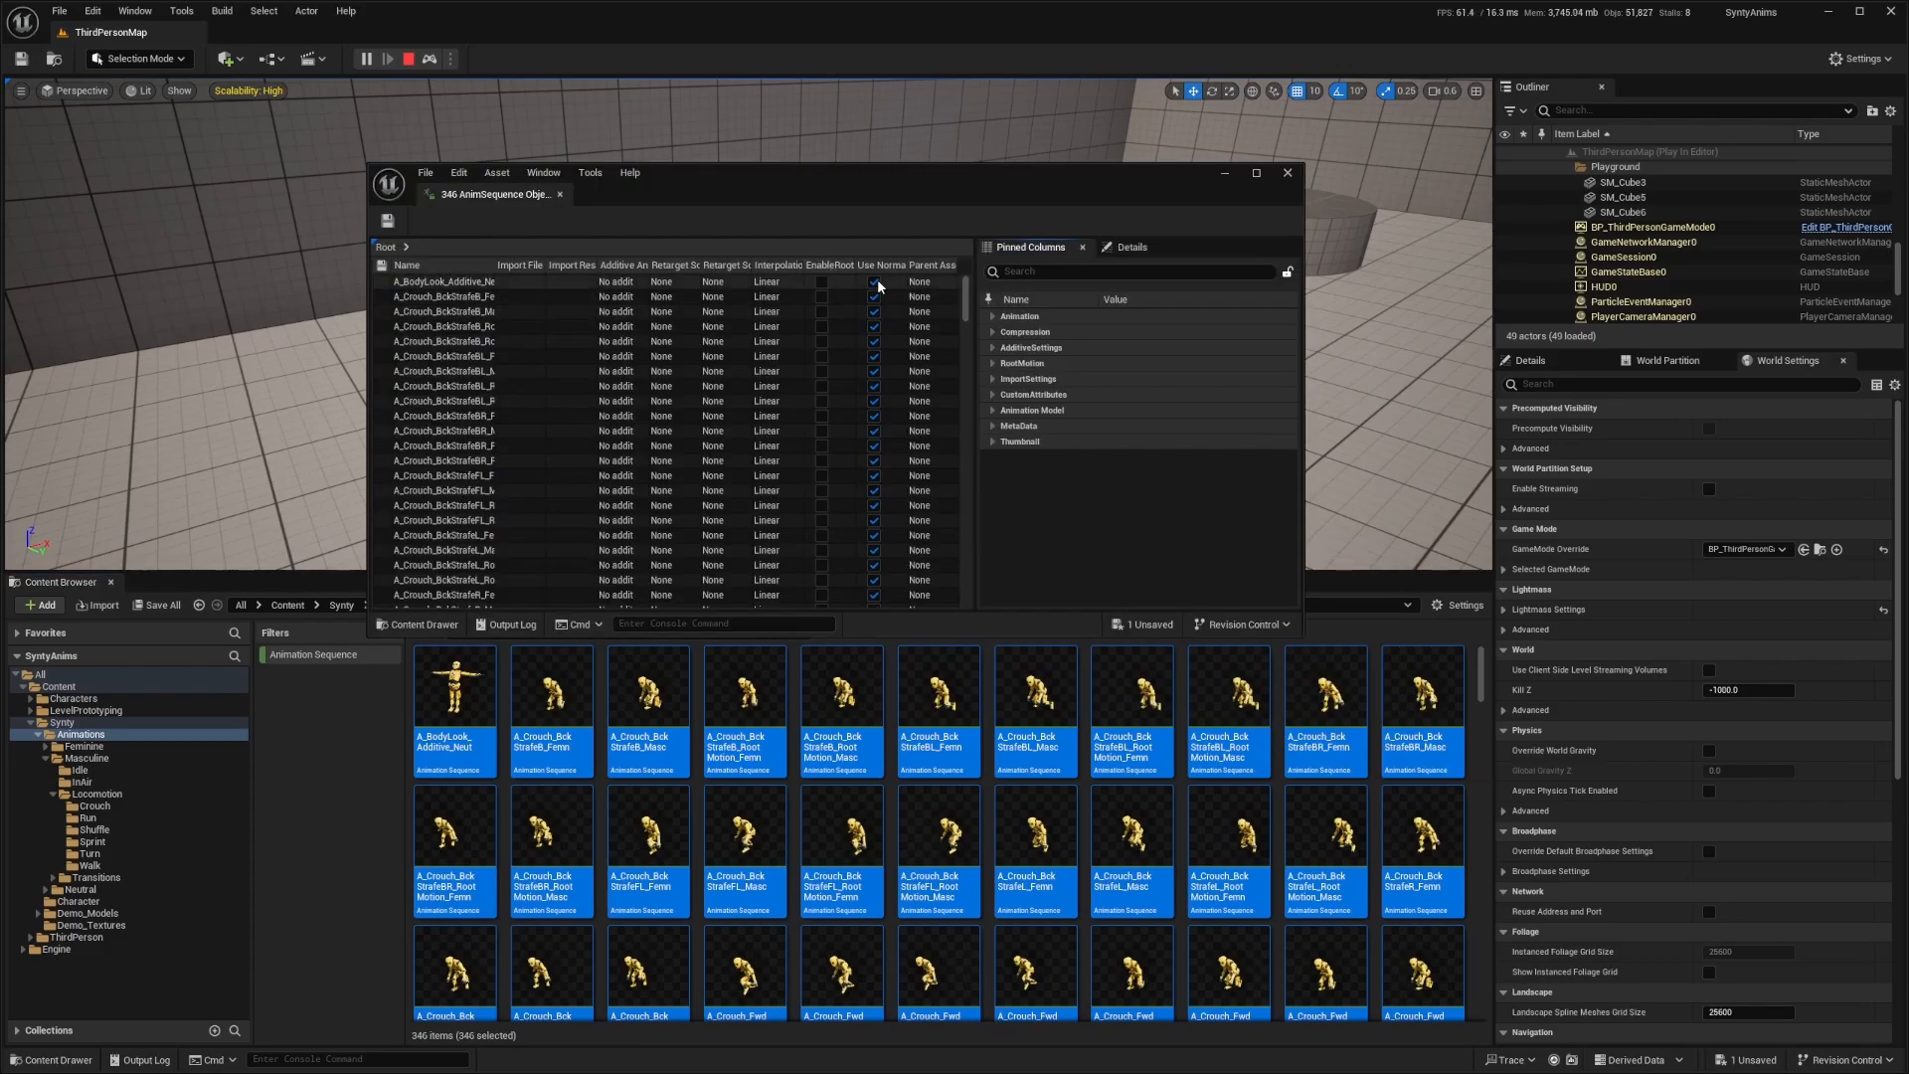
Turn on EnableRootMotion for all the animation sequences, save them and close the Property Matrix
{"action": "left_click_drag", "start_coordinate": [964, 304], "coordinate": [933, 254]}
{"action": "type", "text": "t"}
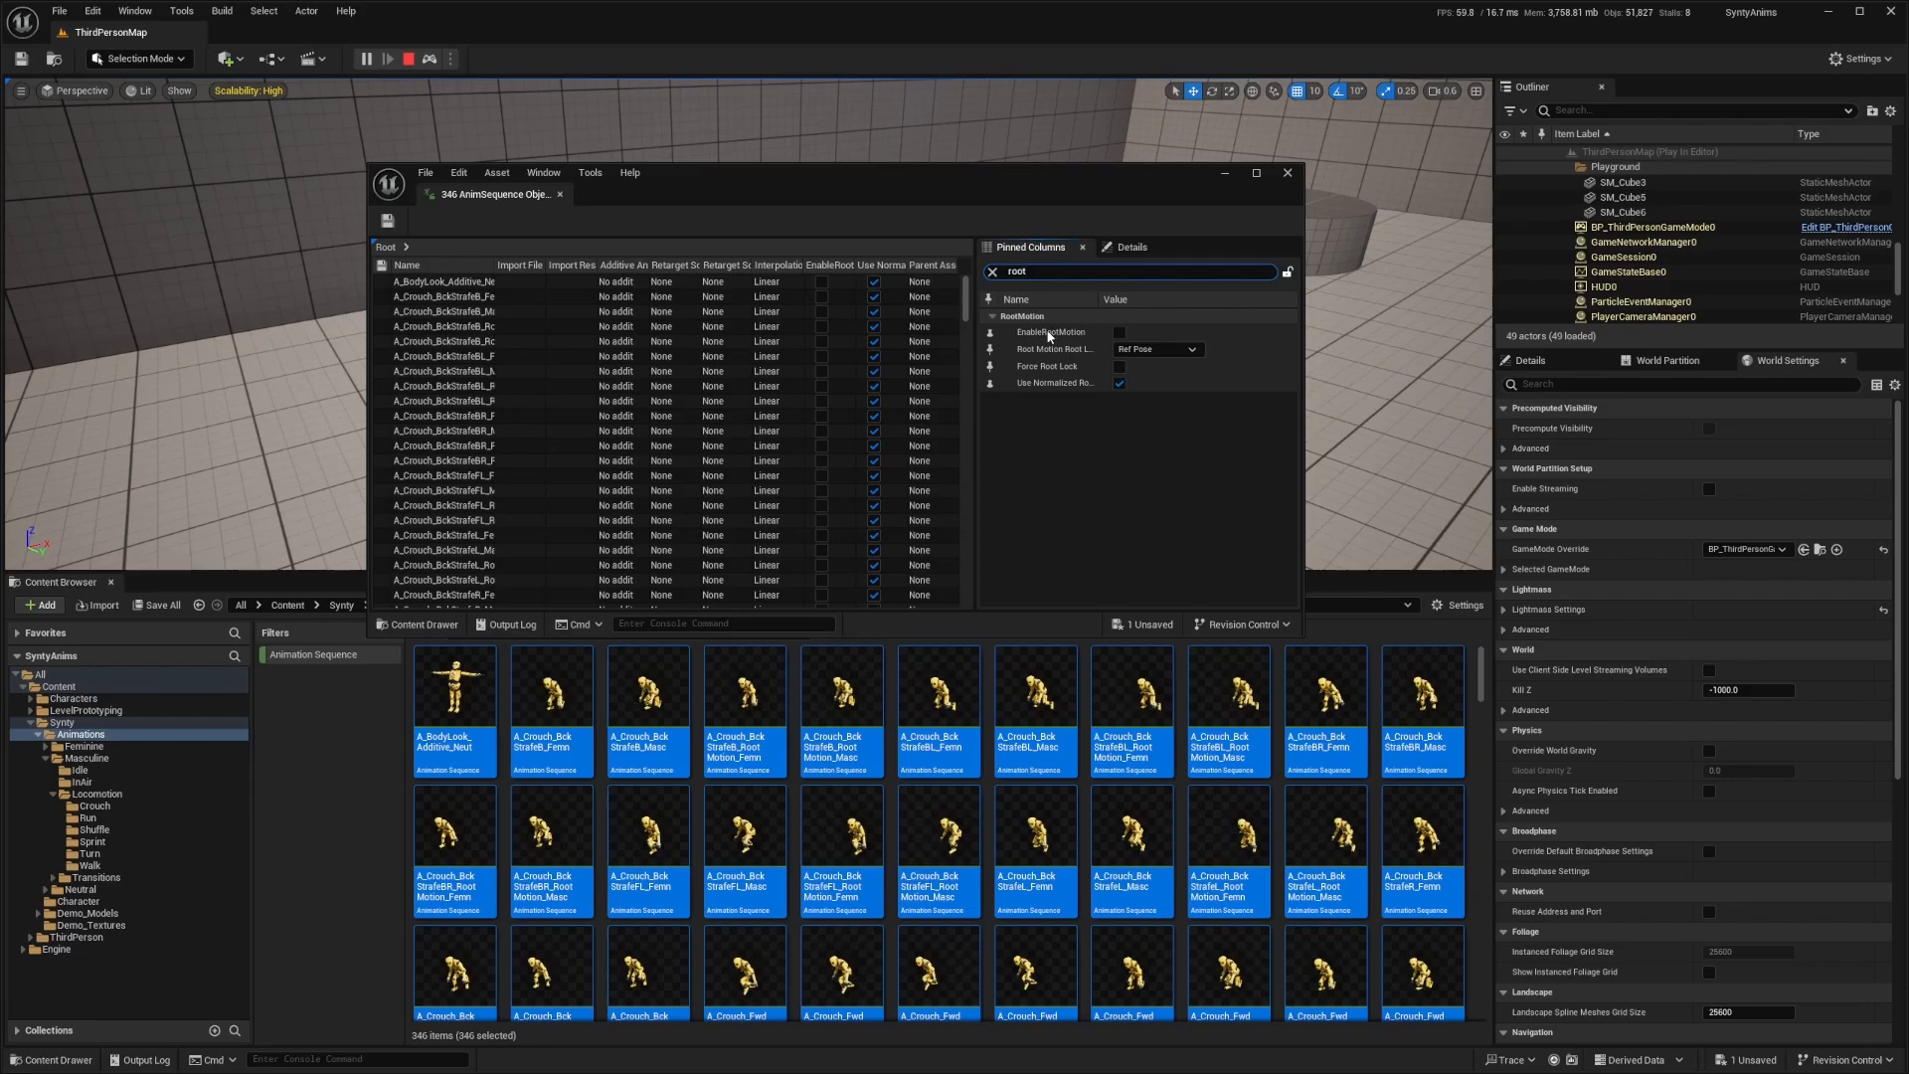
{"action": "left_click", "coordinate": [560, 298]}
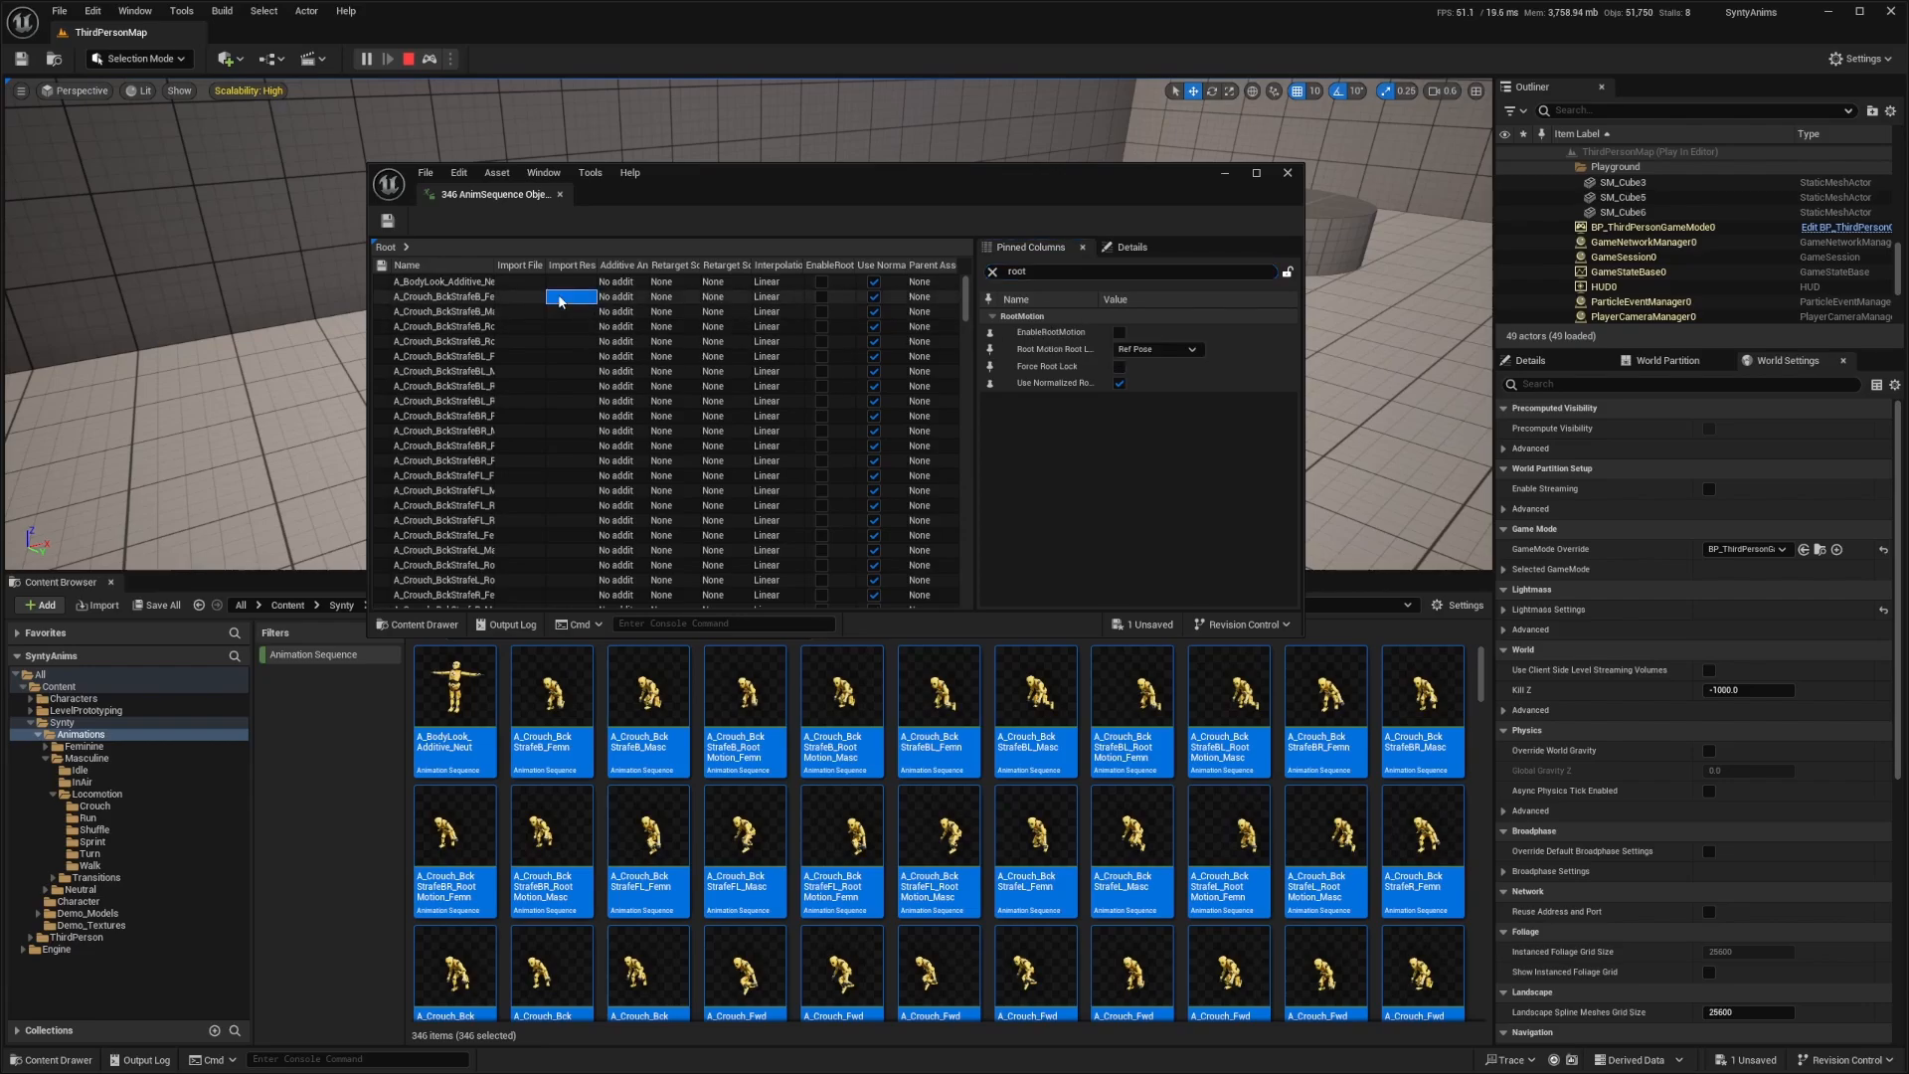
{"action": "key", "text": "ctrl+a"}
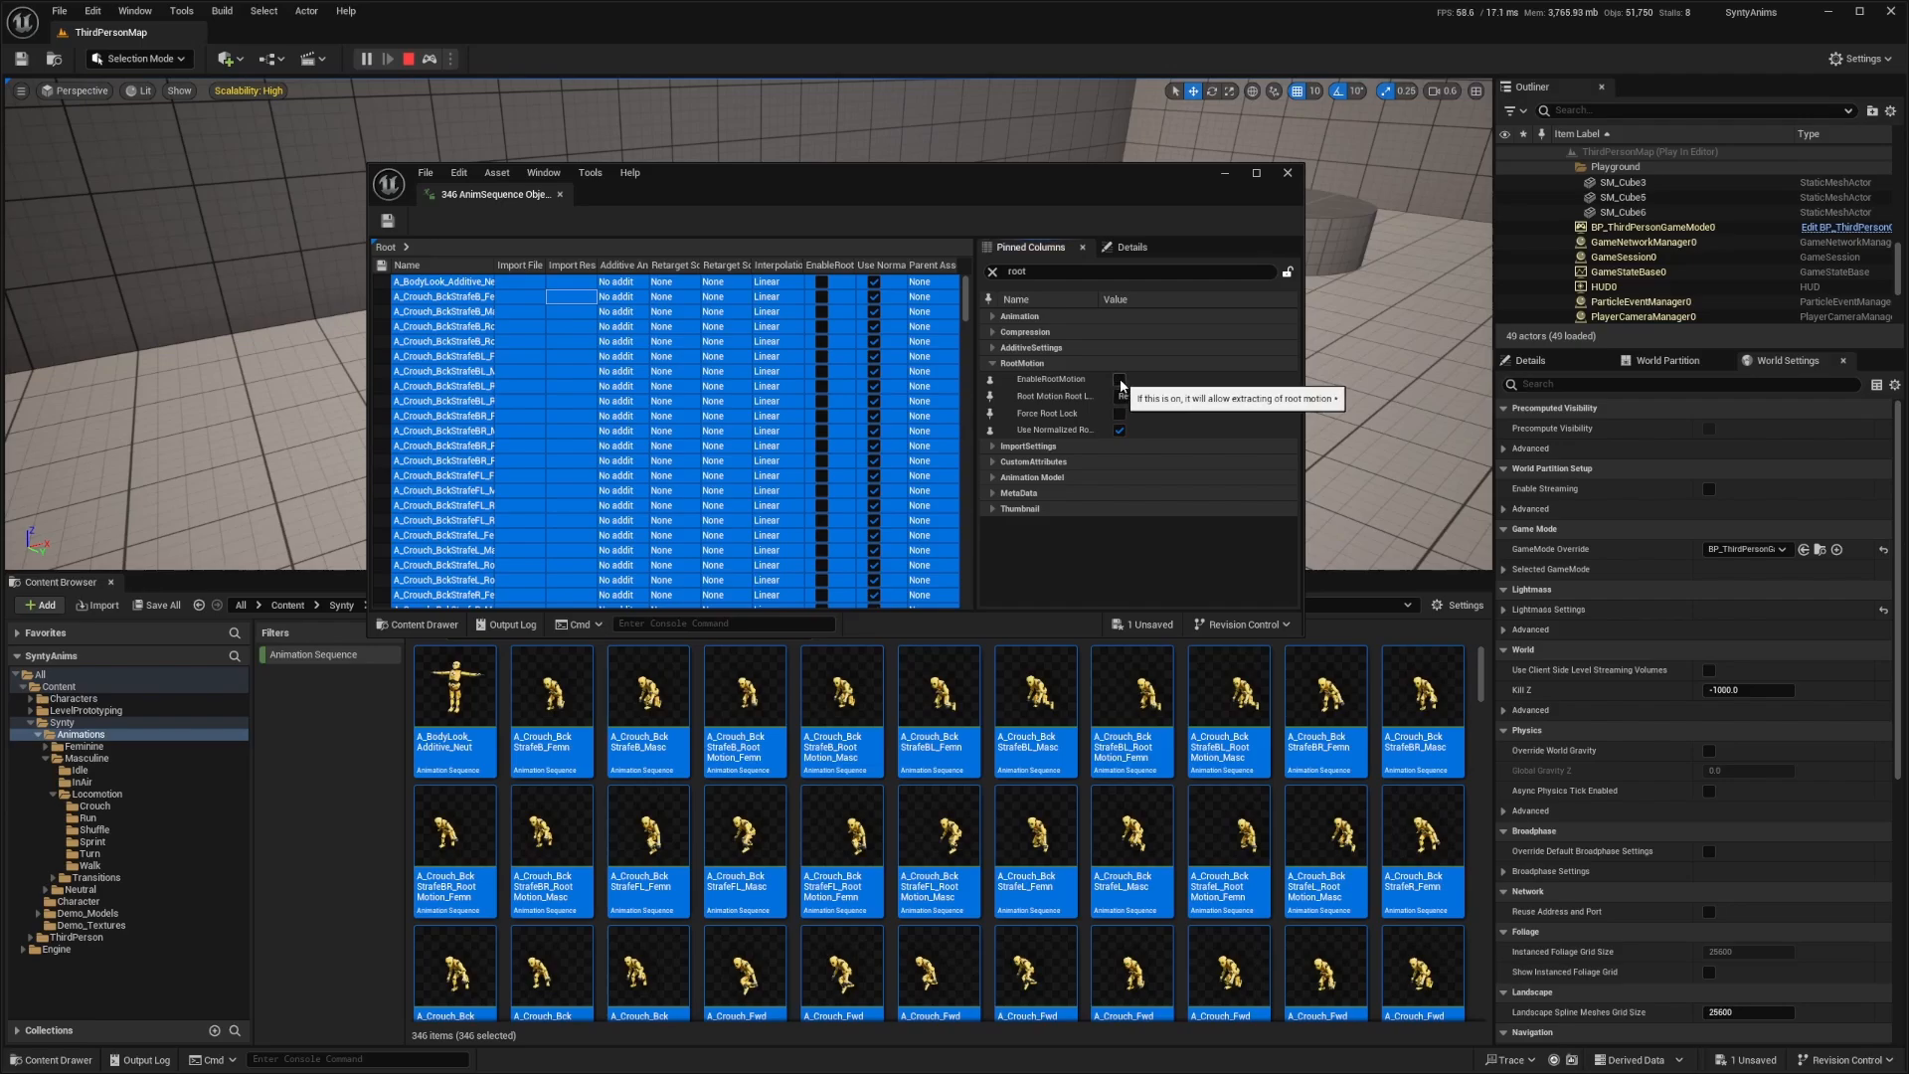
{"action": "scroll", "coordinate": [790, 388], "scroll_direction": "down", "scroll_amount": 20}
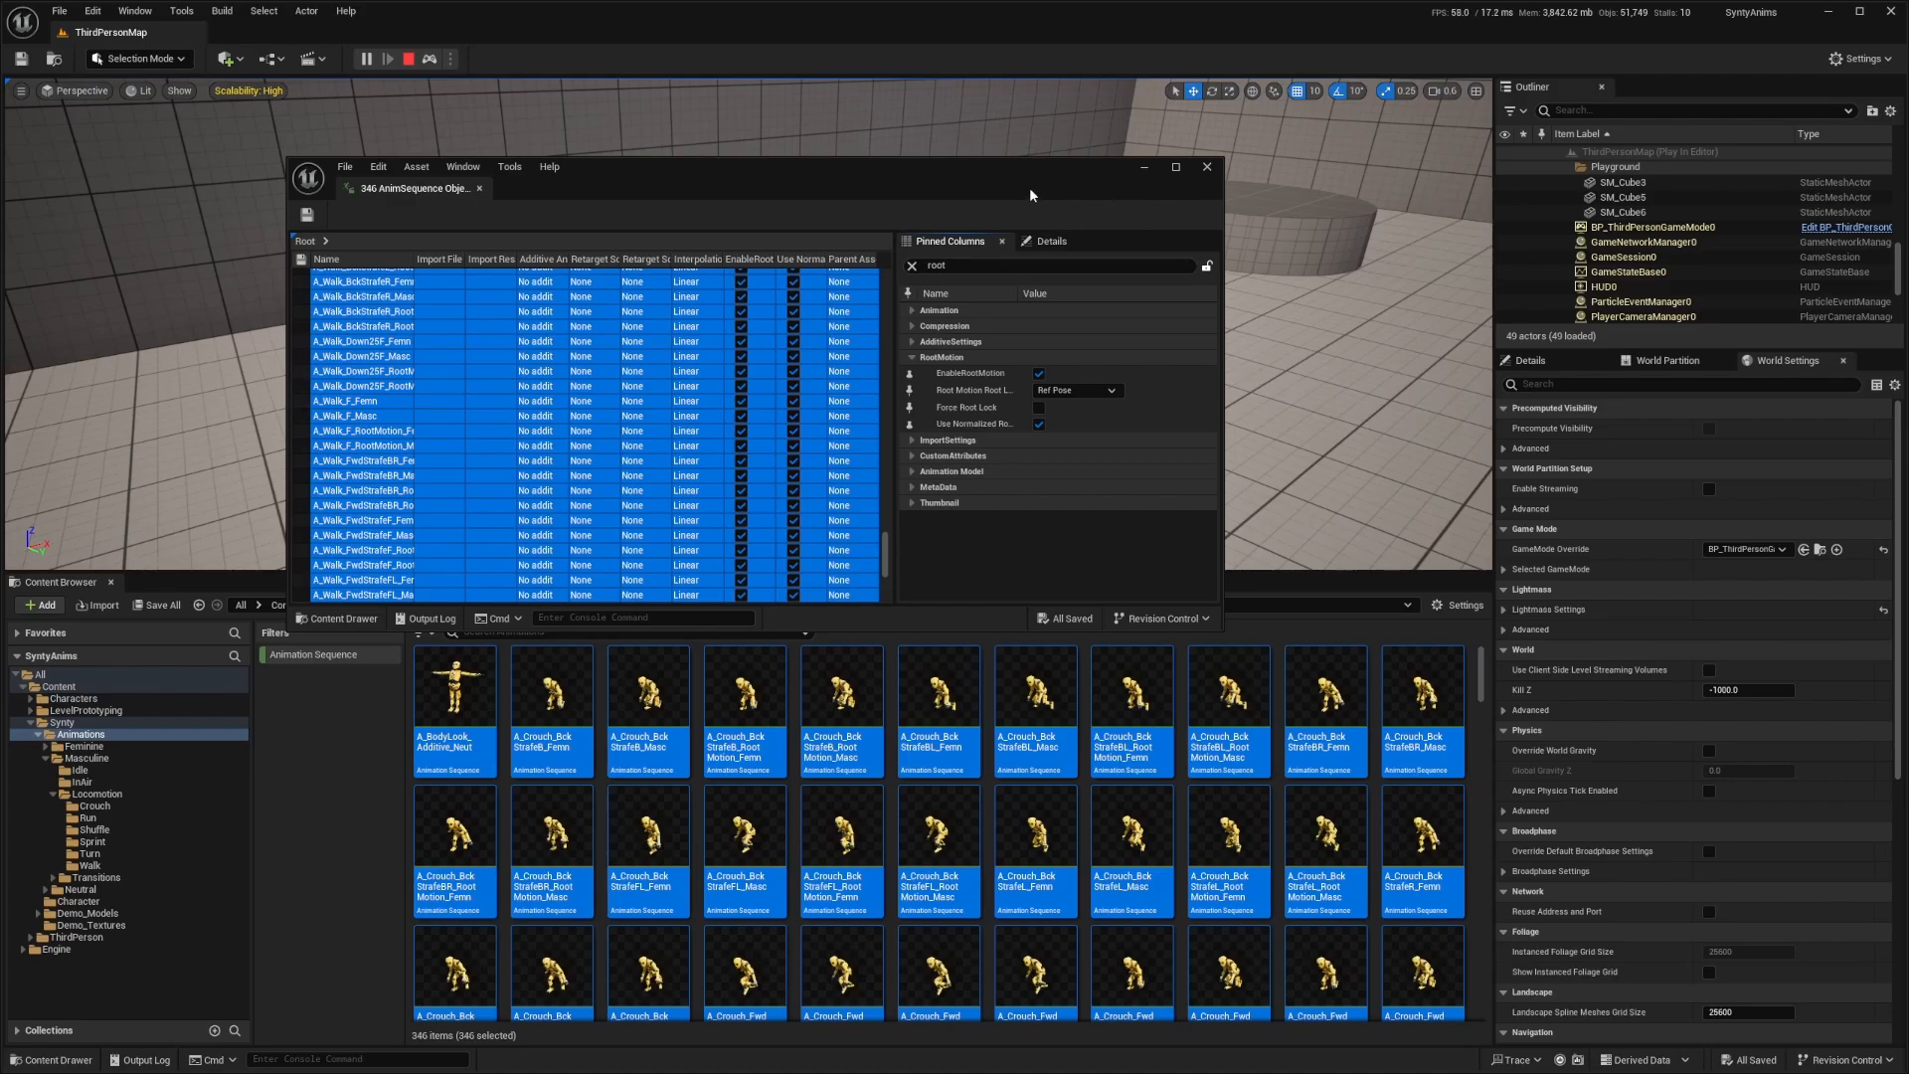
{"action": "left_click", "coordinate": [1205, 169]}
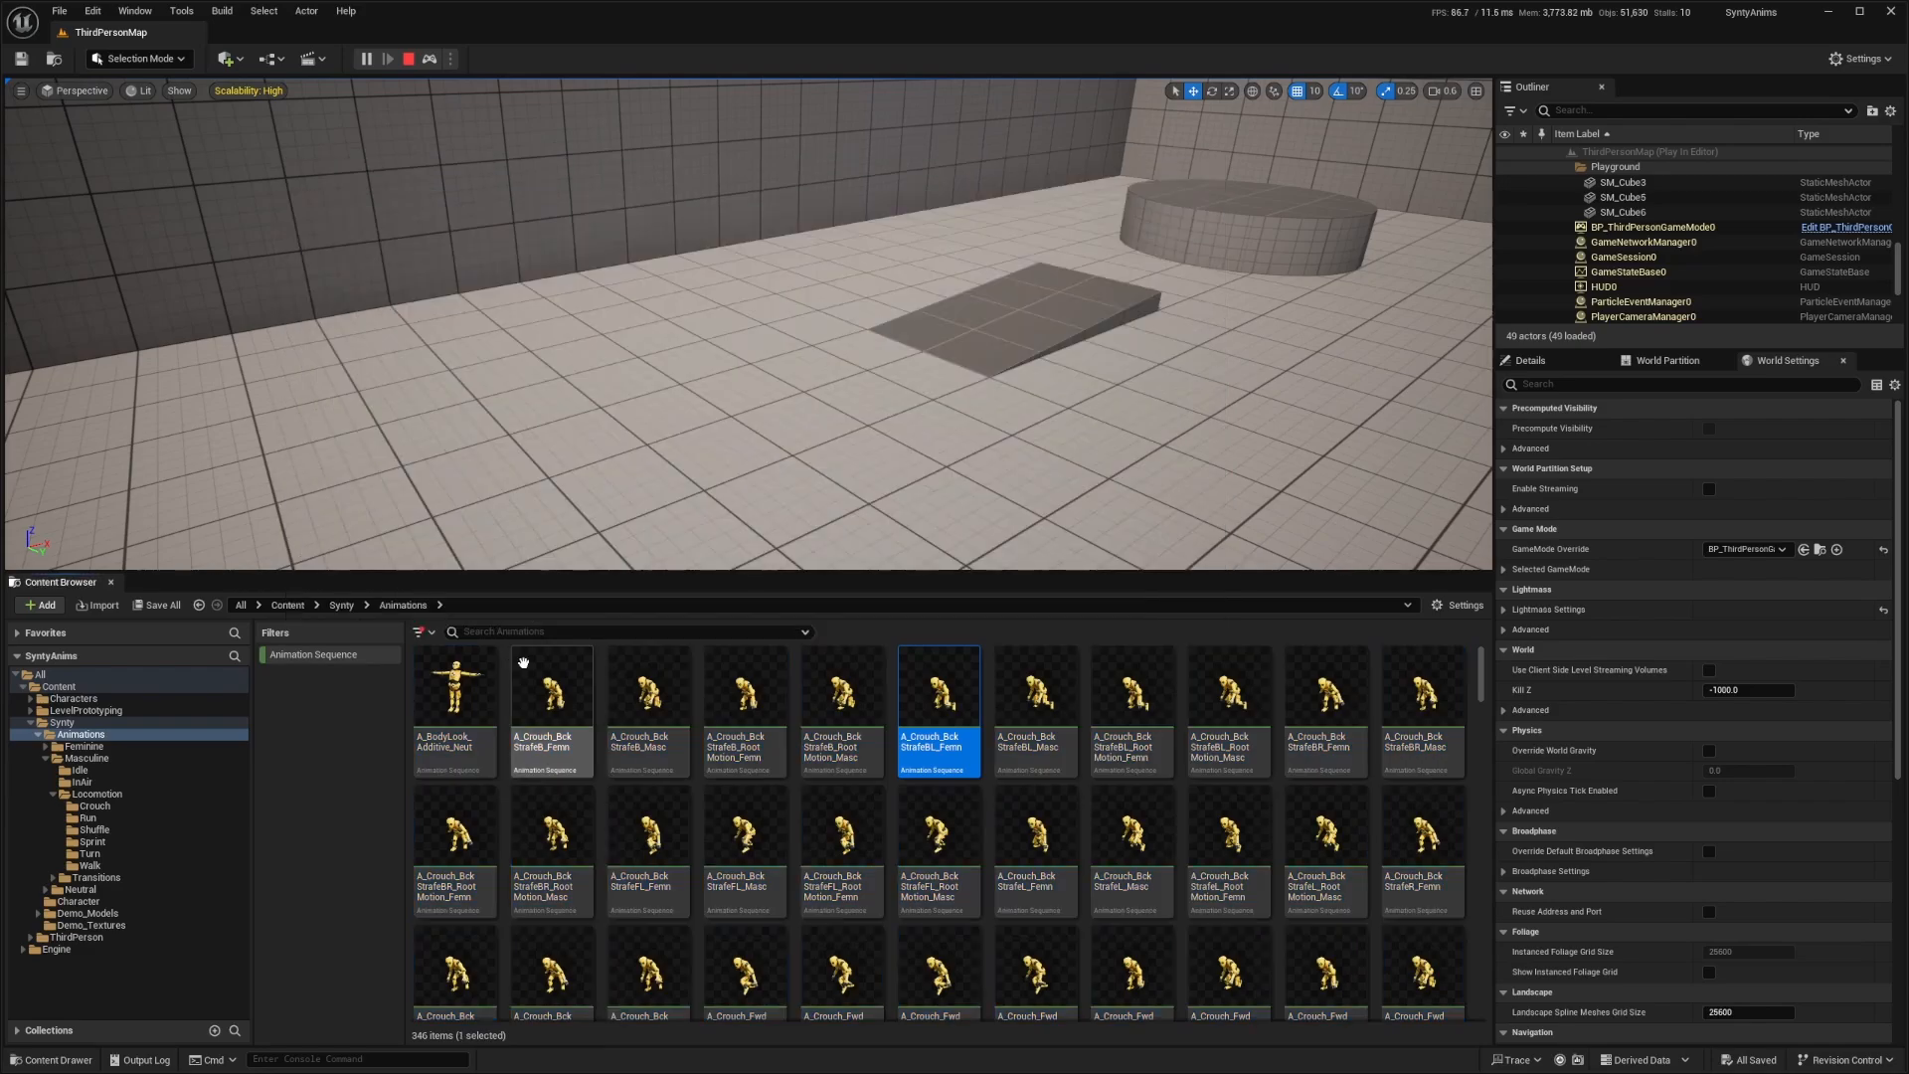
Remove all asset filters from the Synty folder, open its Character subfolder and enlarge the level viewport
{"action": "left_click", "coordinate": [341, 606]}
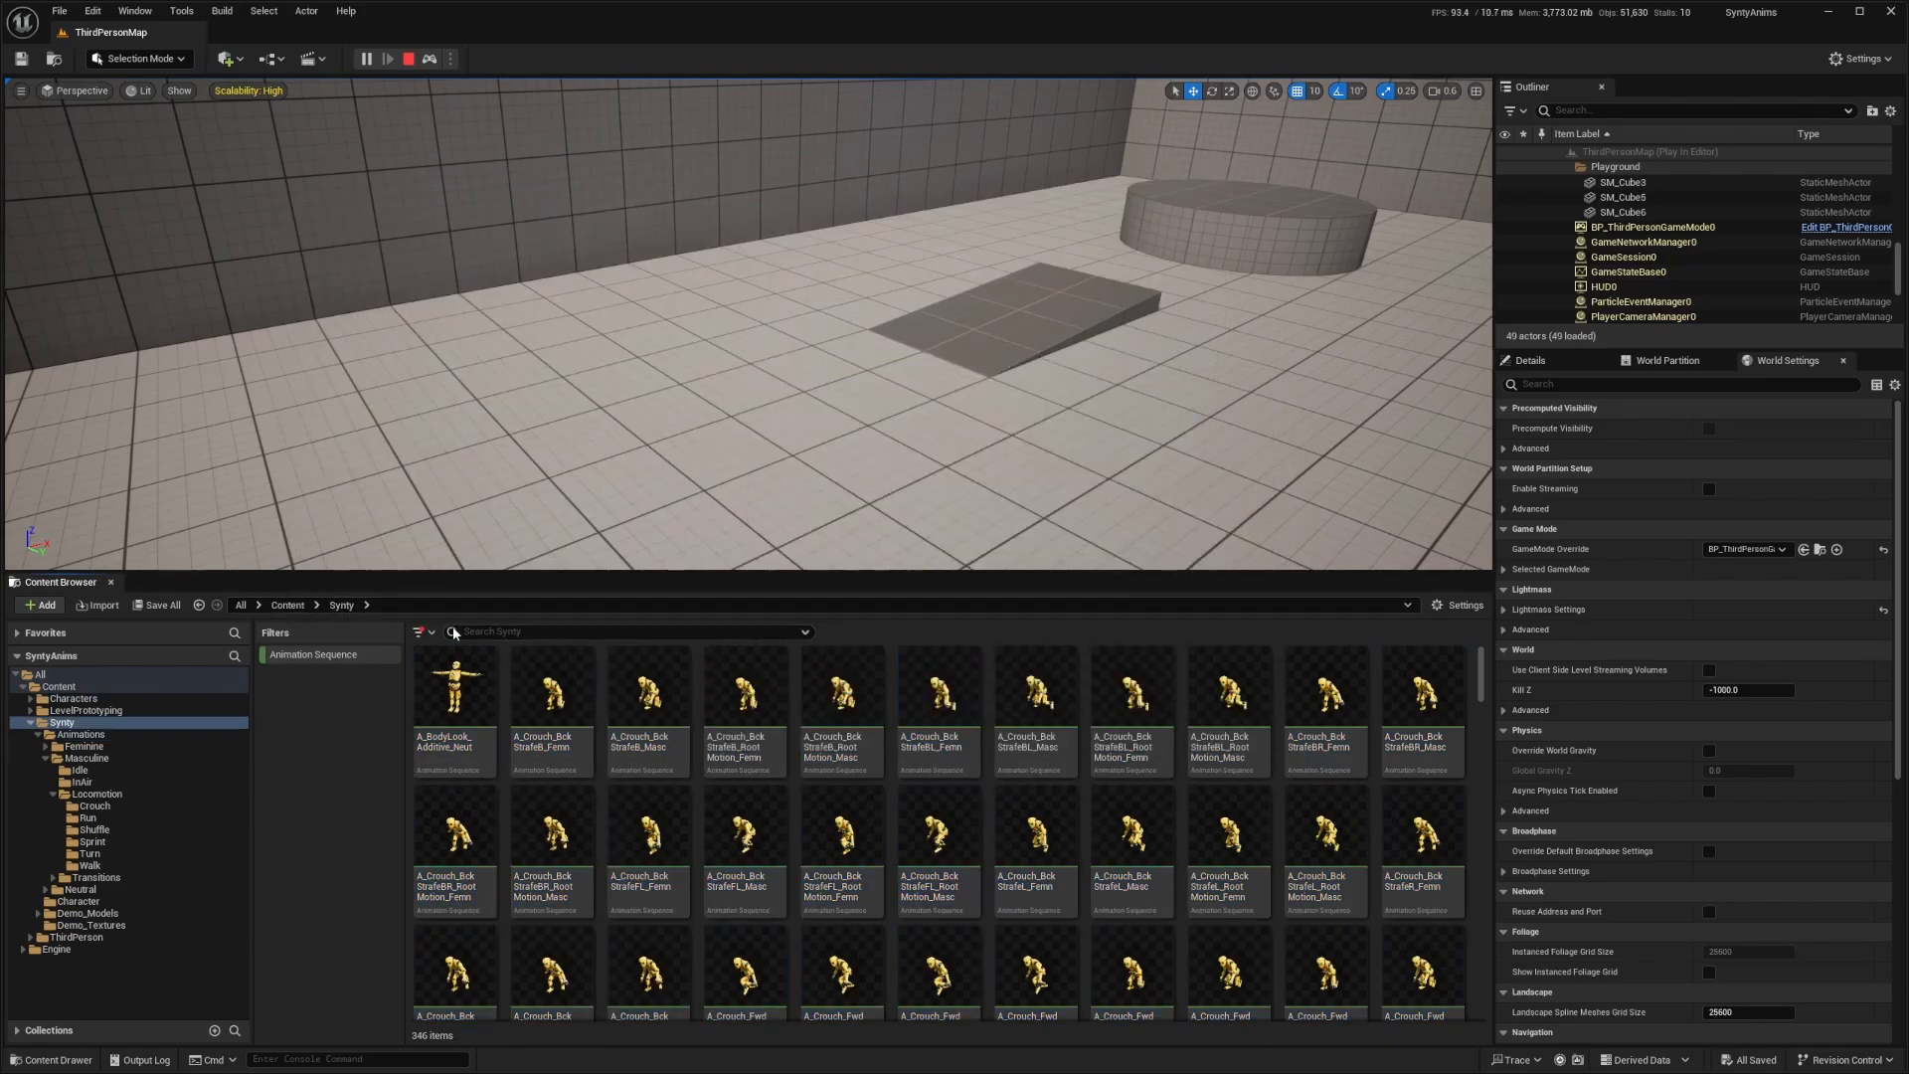
{"action": "left_click", "coordinate": [298, 654]}
{"action": "right_click", "coordinate": [284, 660]}
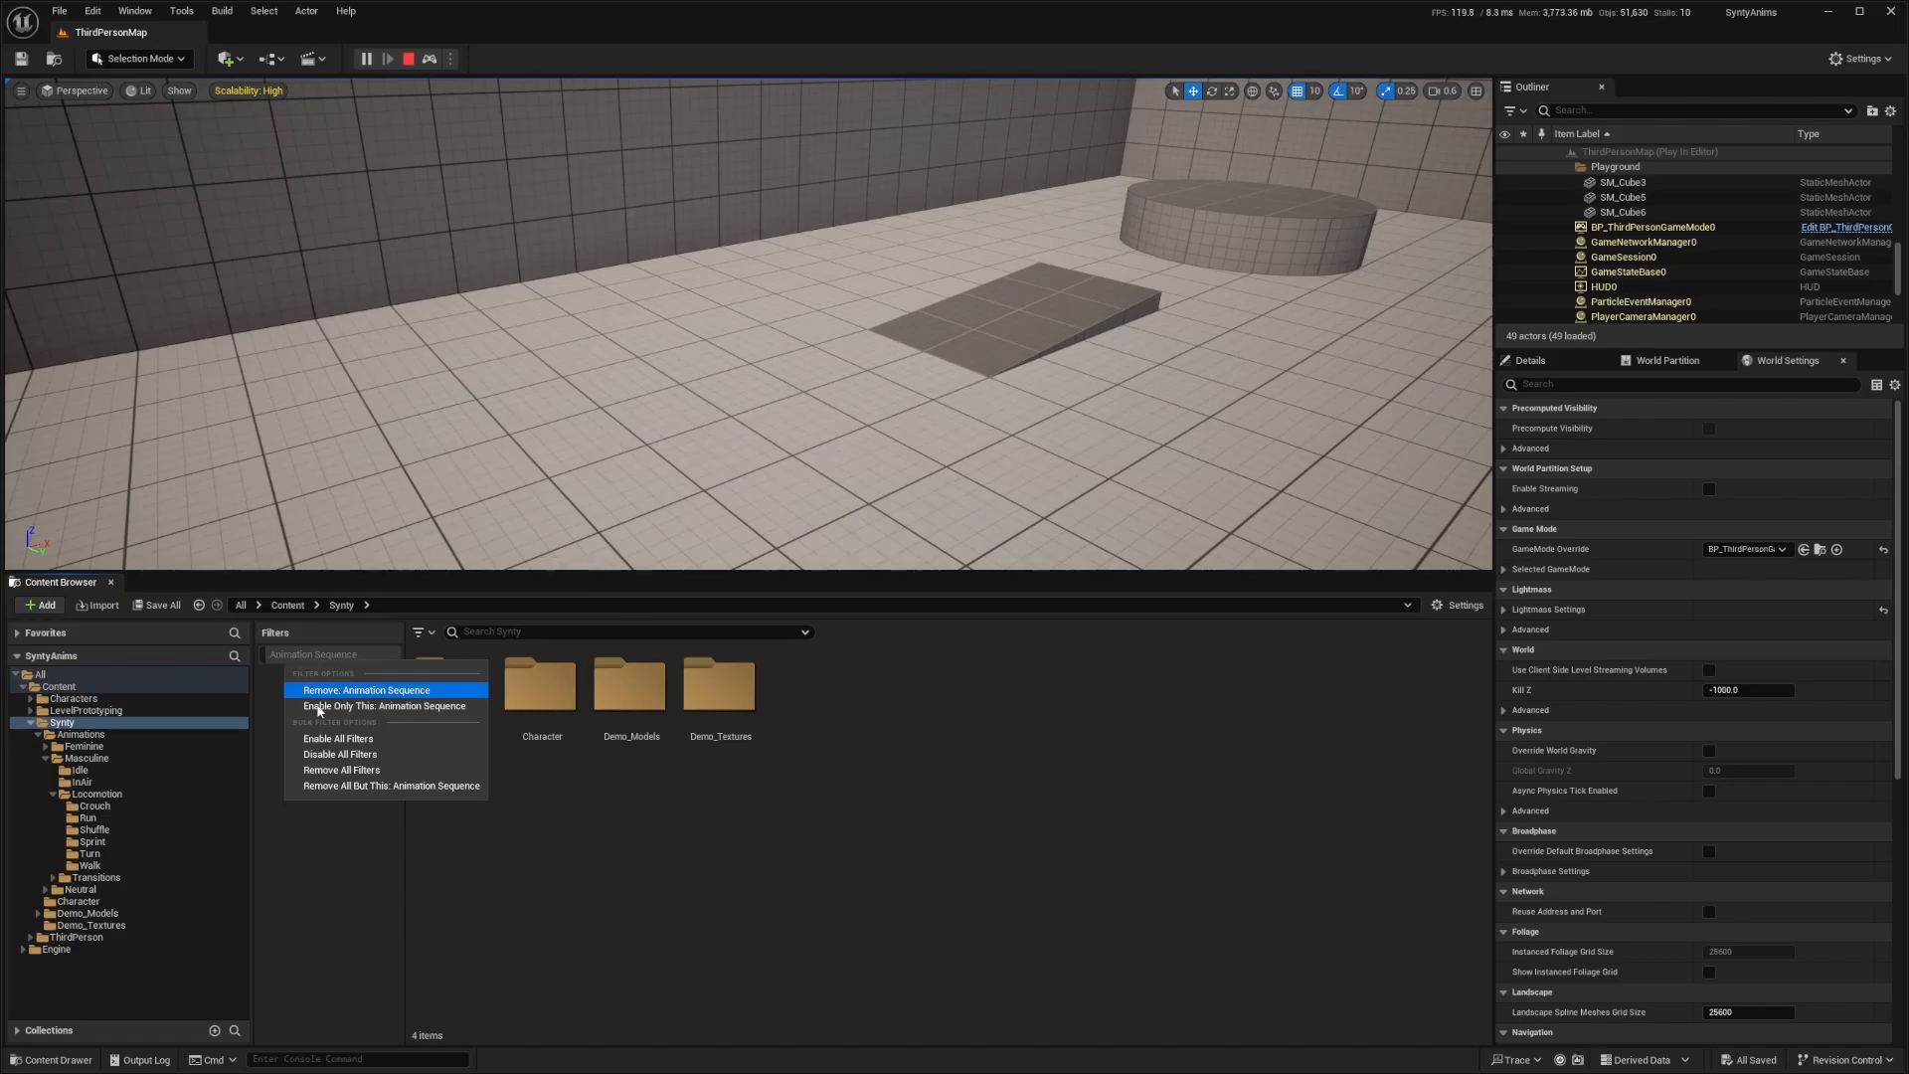
{"action": "left_click", "coordinate": [348, 770]}
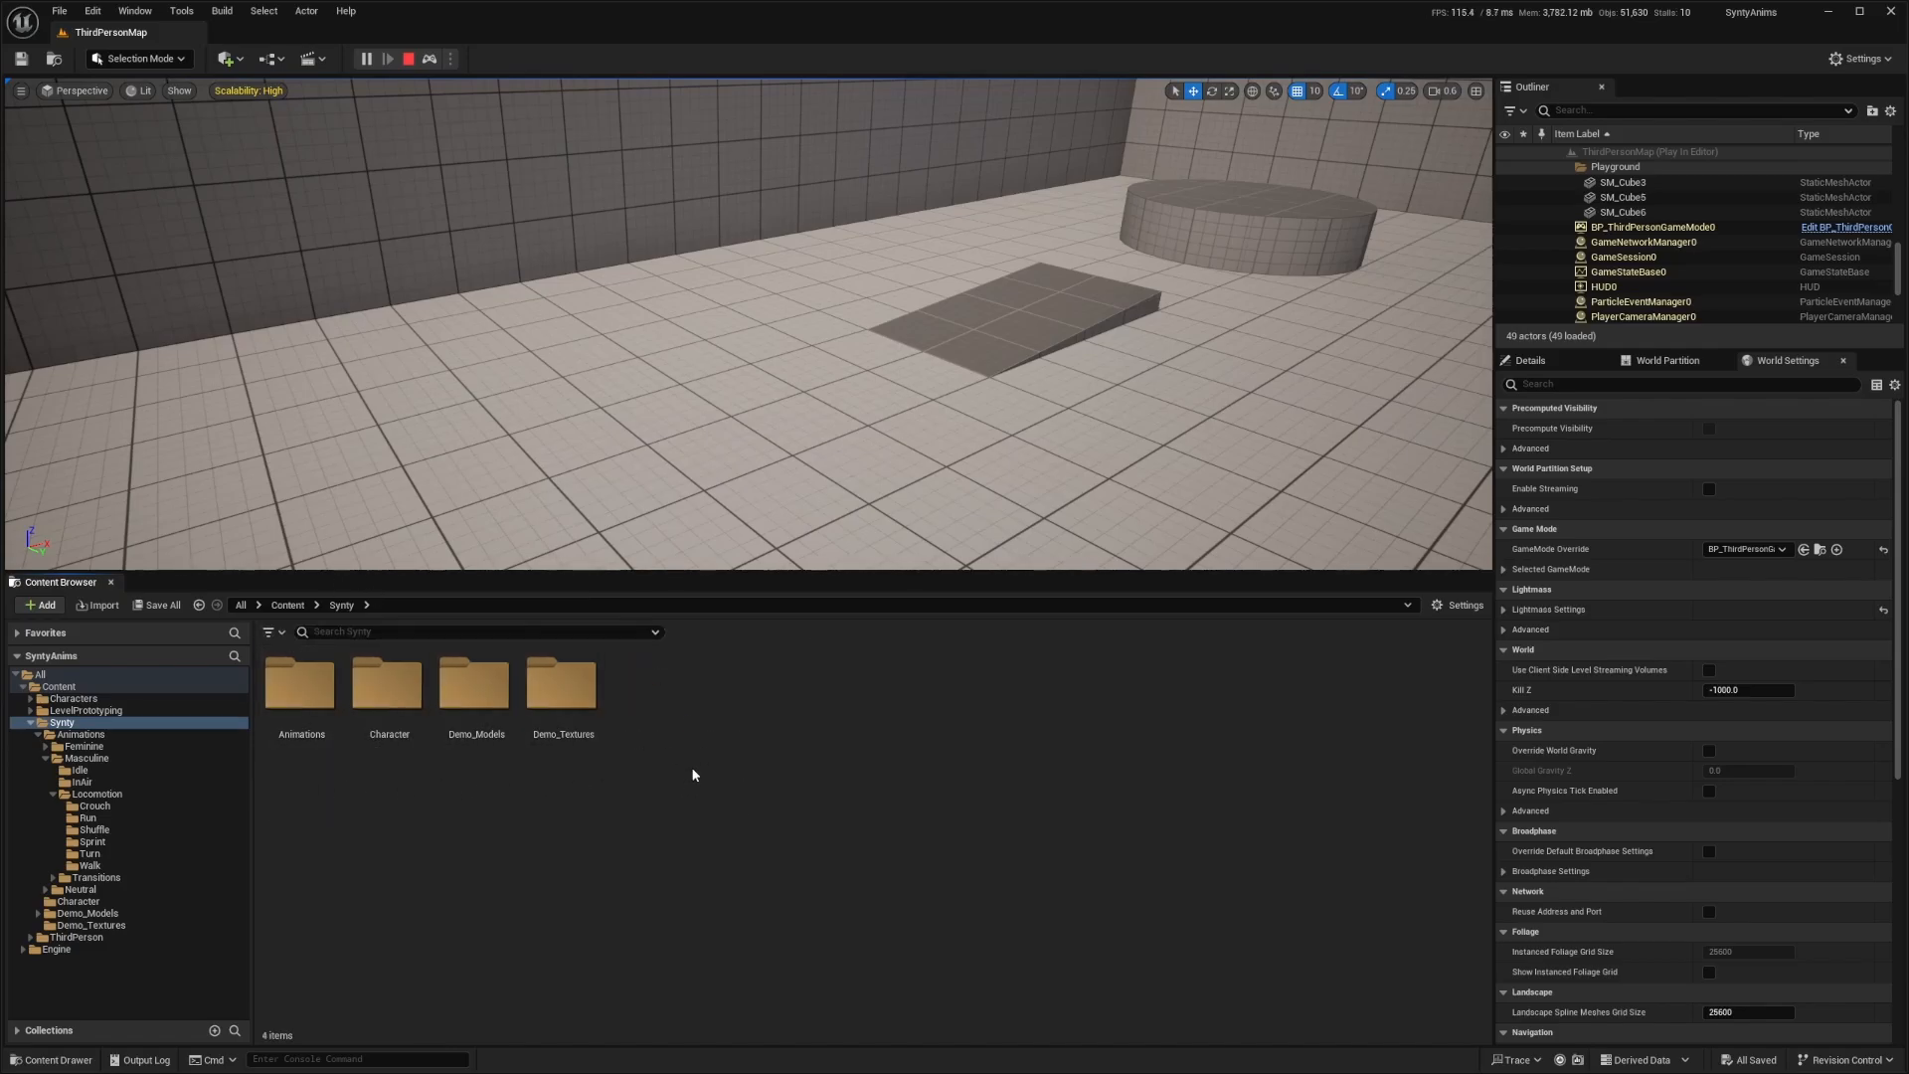
{"action": "double_click", "coordinate": [402, 704]}
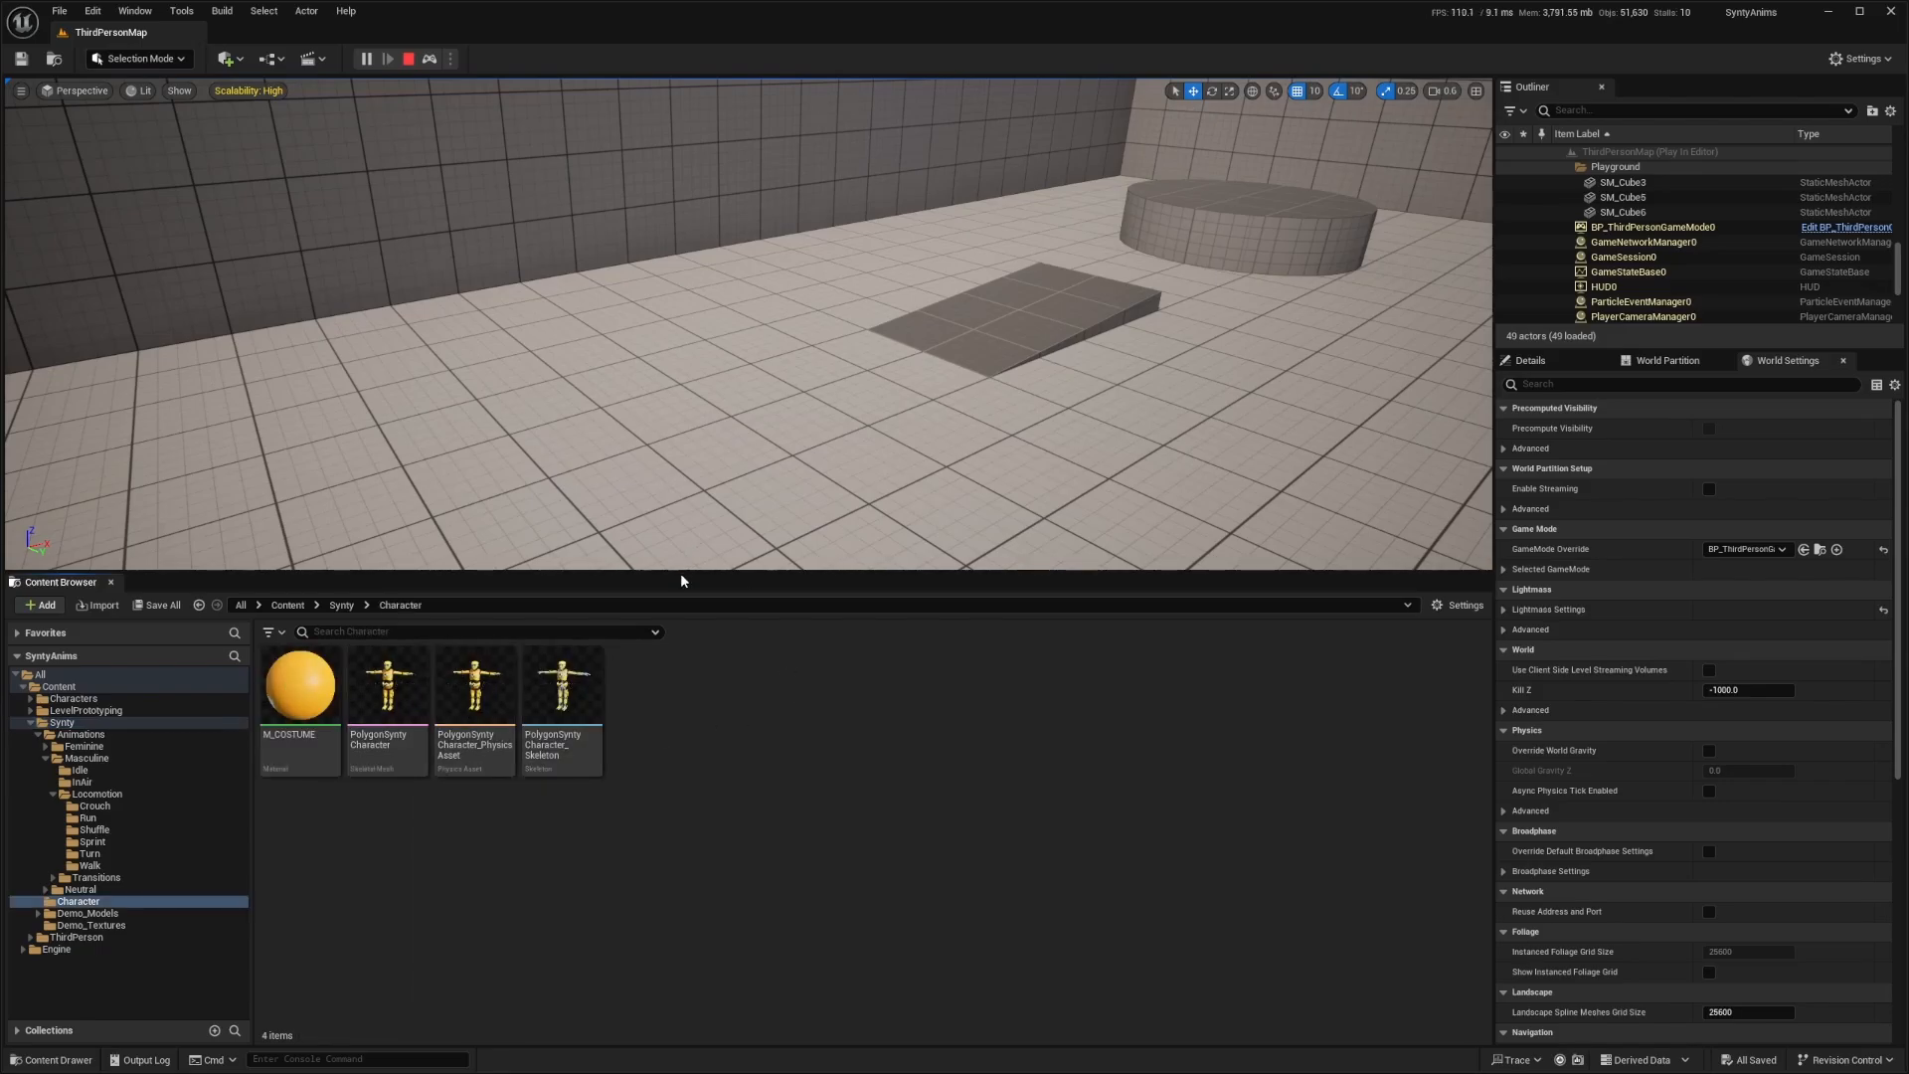
{"action": "left_click_drag", "start_coordinate": [664, 575], "coordinate": [662, 710]}
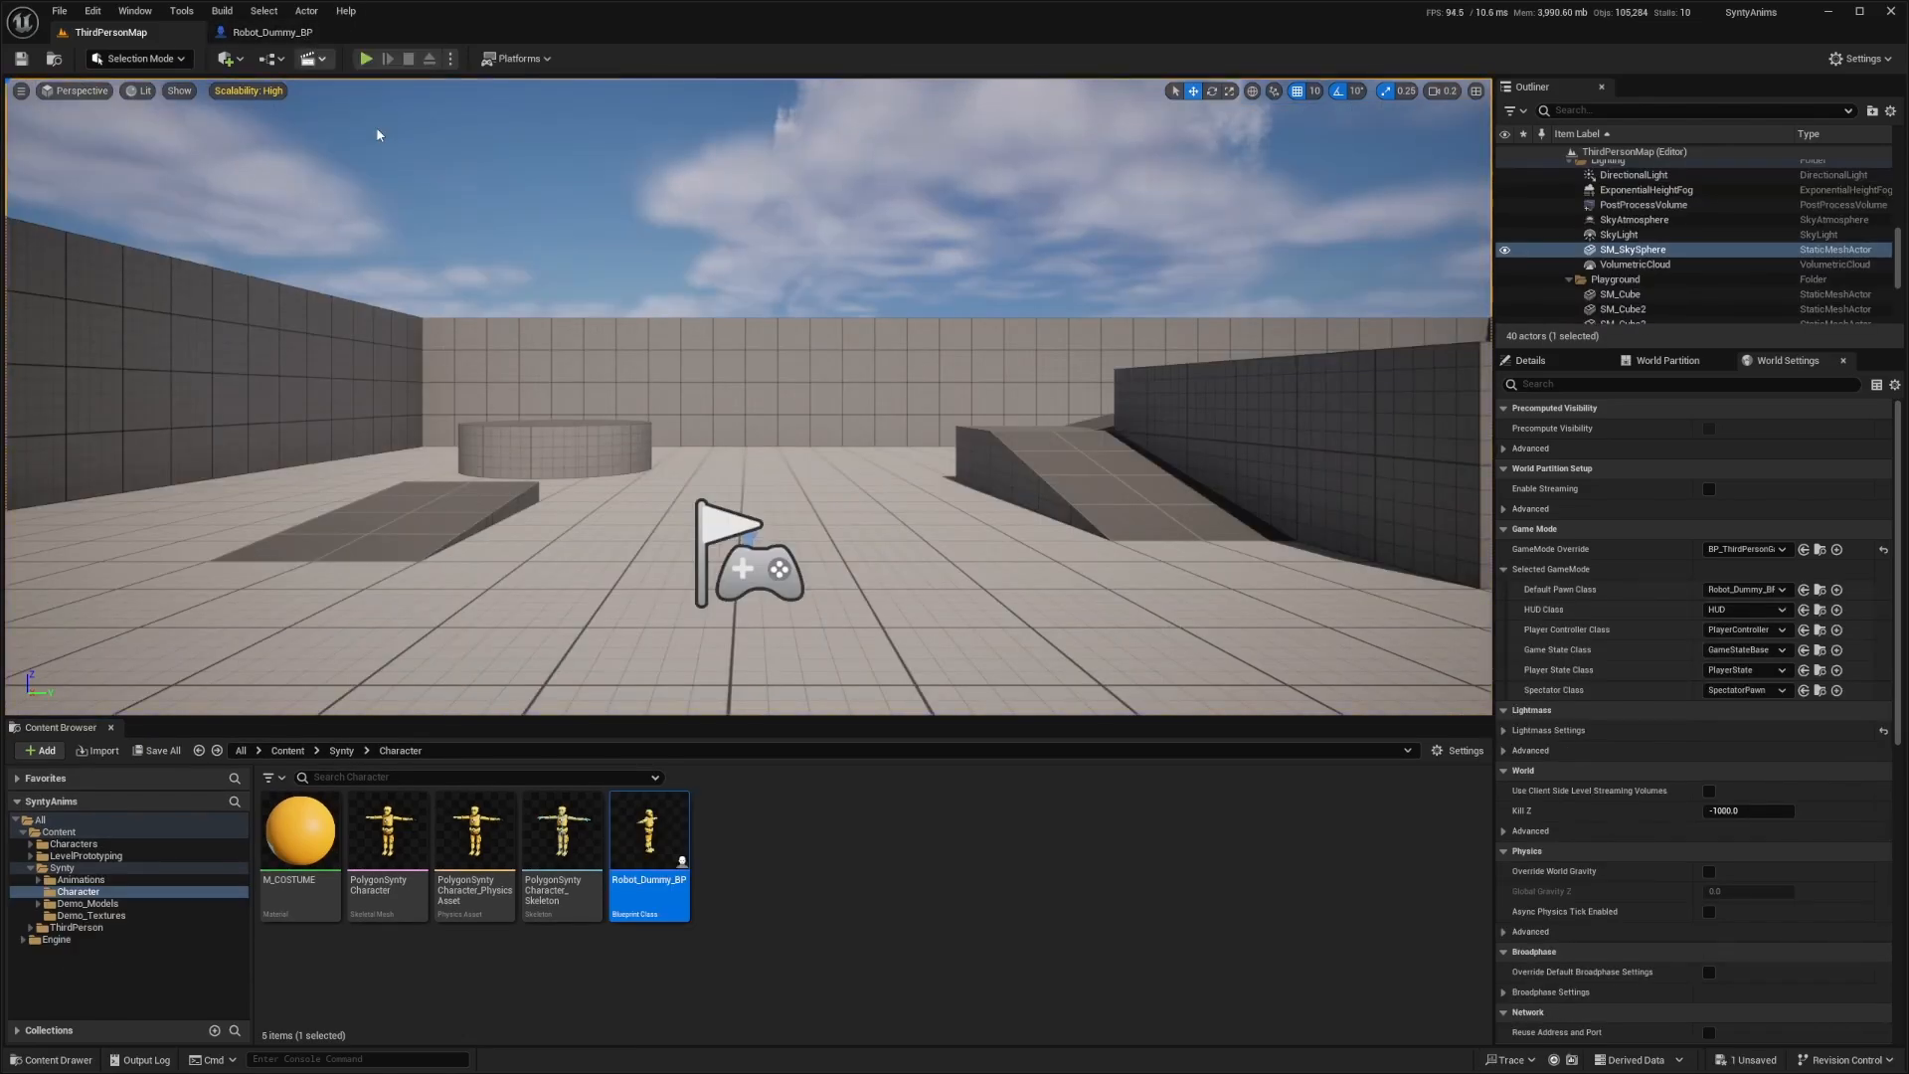
Create an Animation Blueprint in the Character folder targeting PolygonSyntyCharacter_Skeleton
{"action": "left_click", "coordinate": [768, 880]}
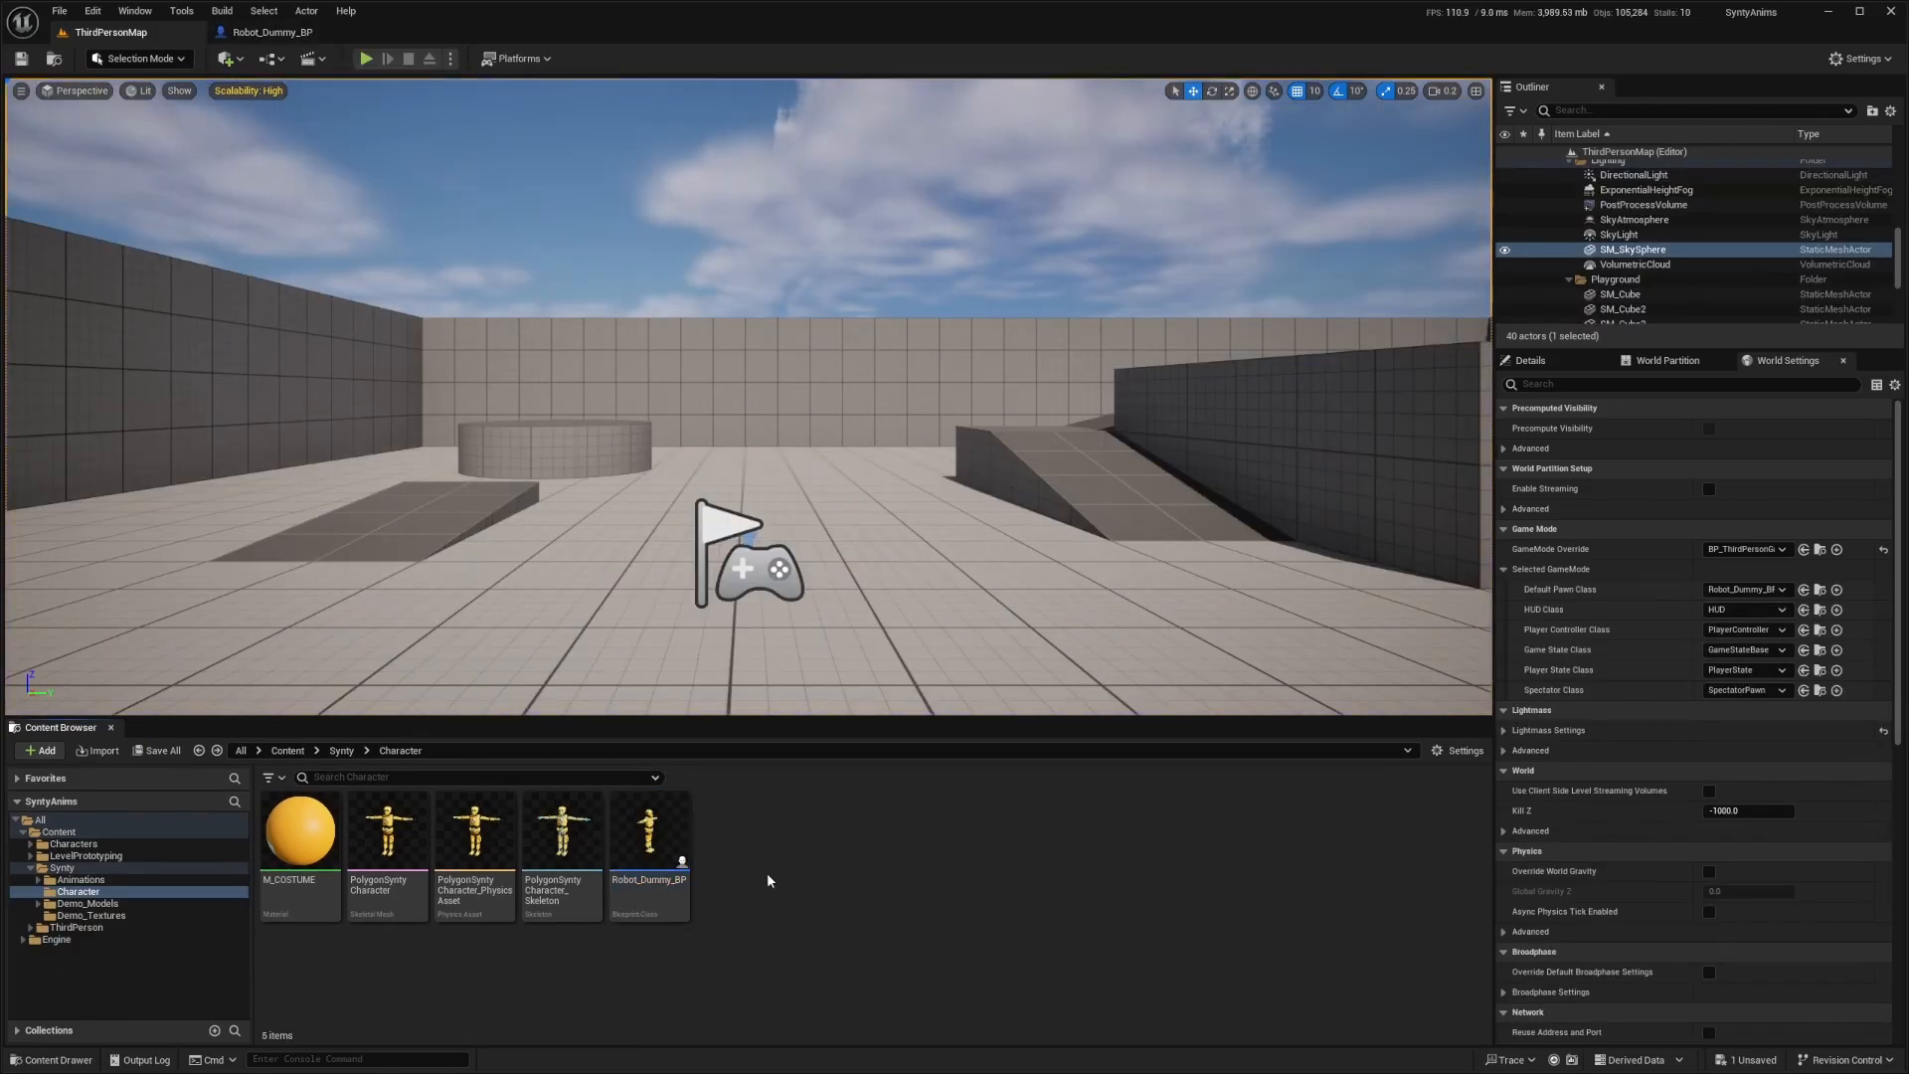
{"action": "right_click", "coordinate": [741, 857]}
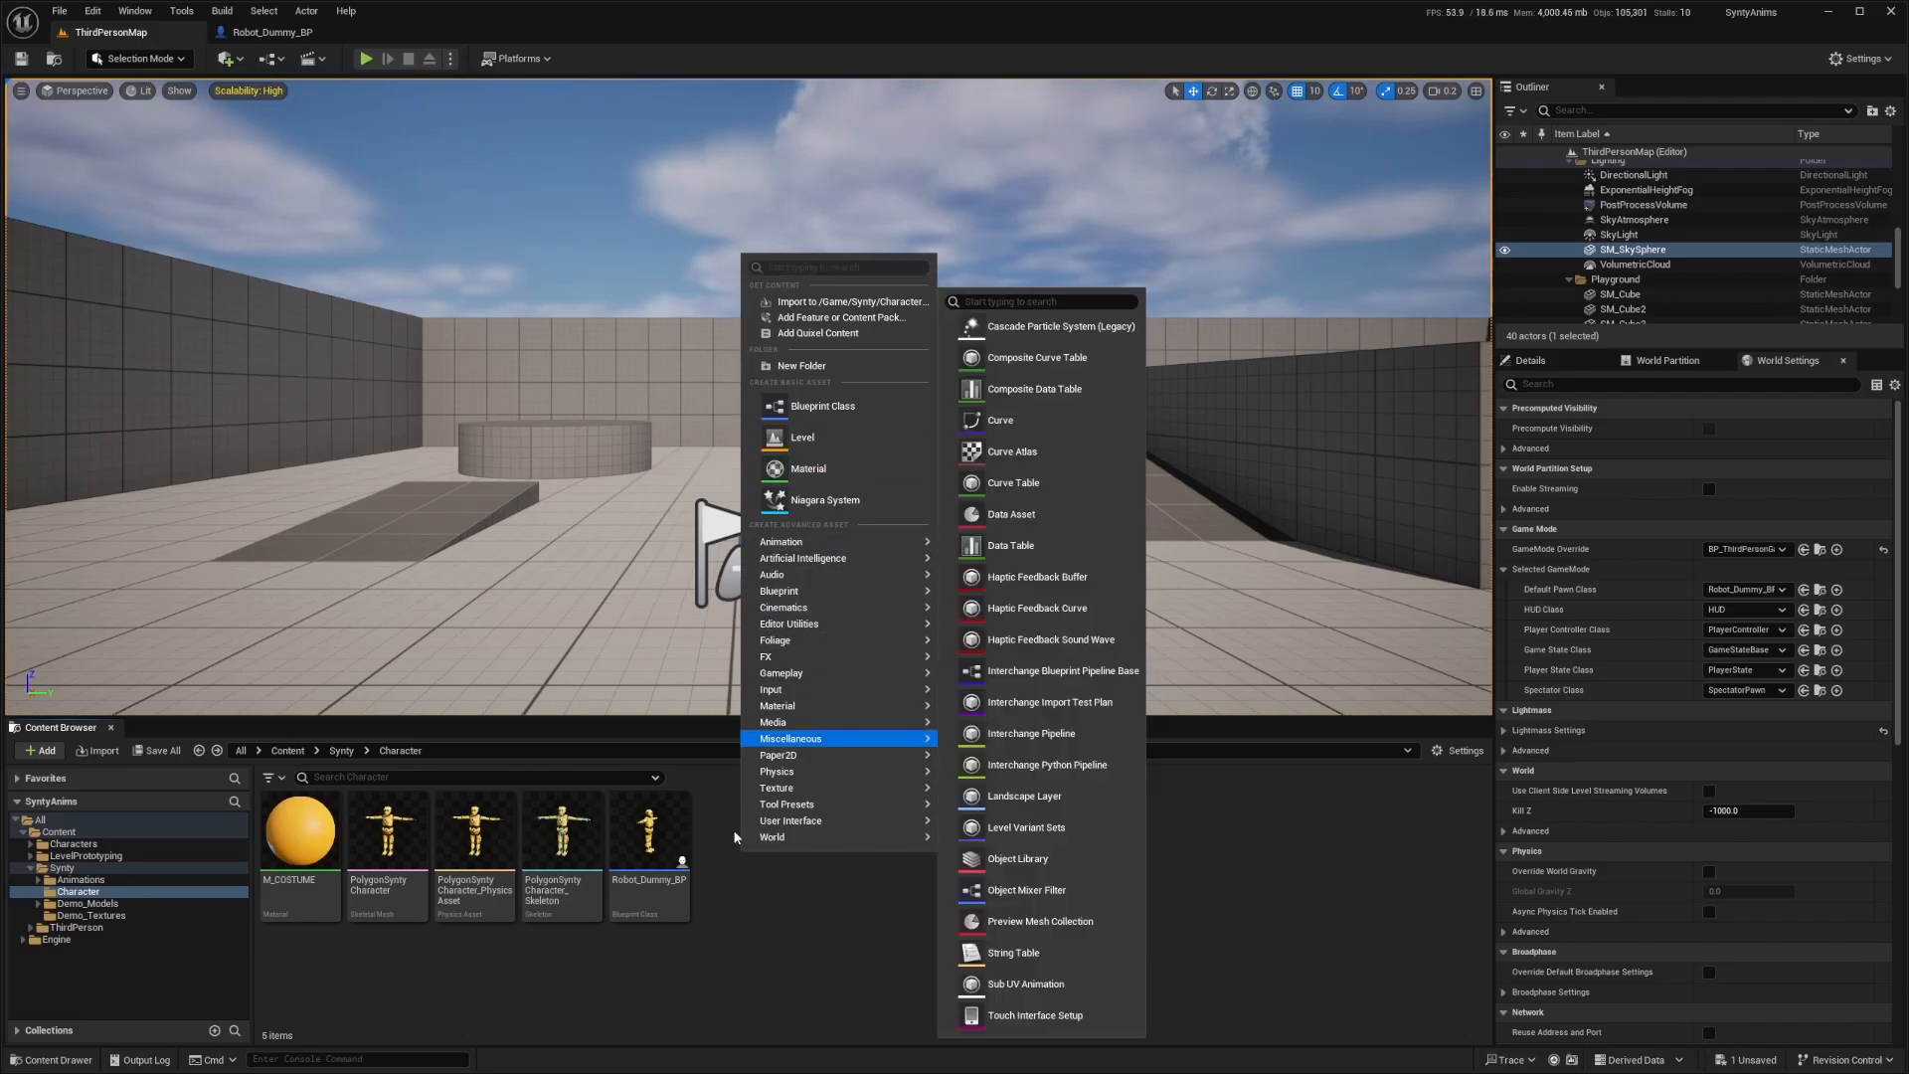
{"action": "mouse_move", "coordinate": [834, 546]}
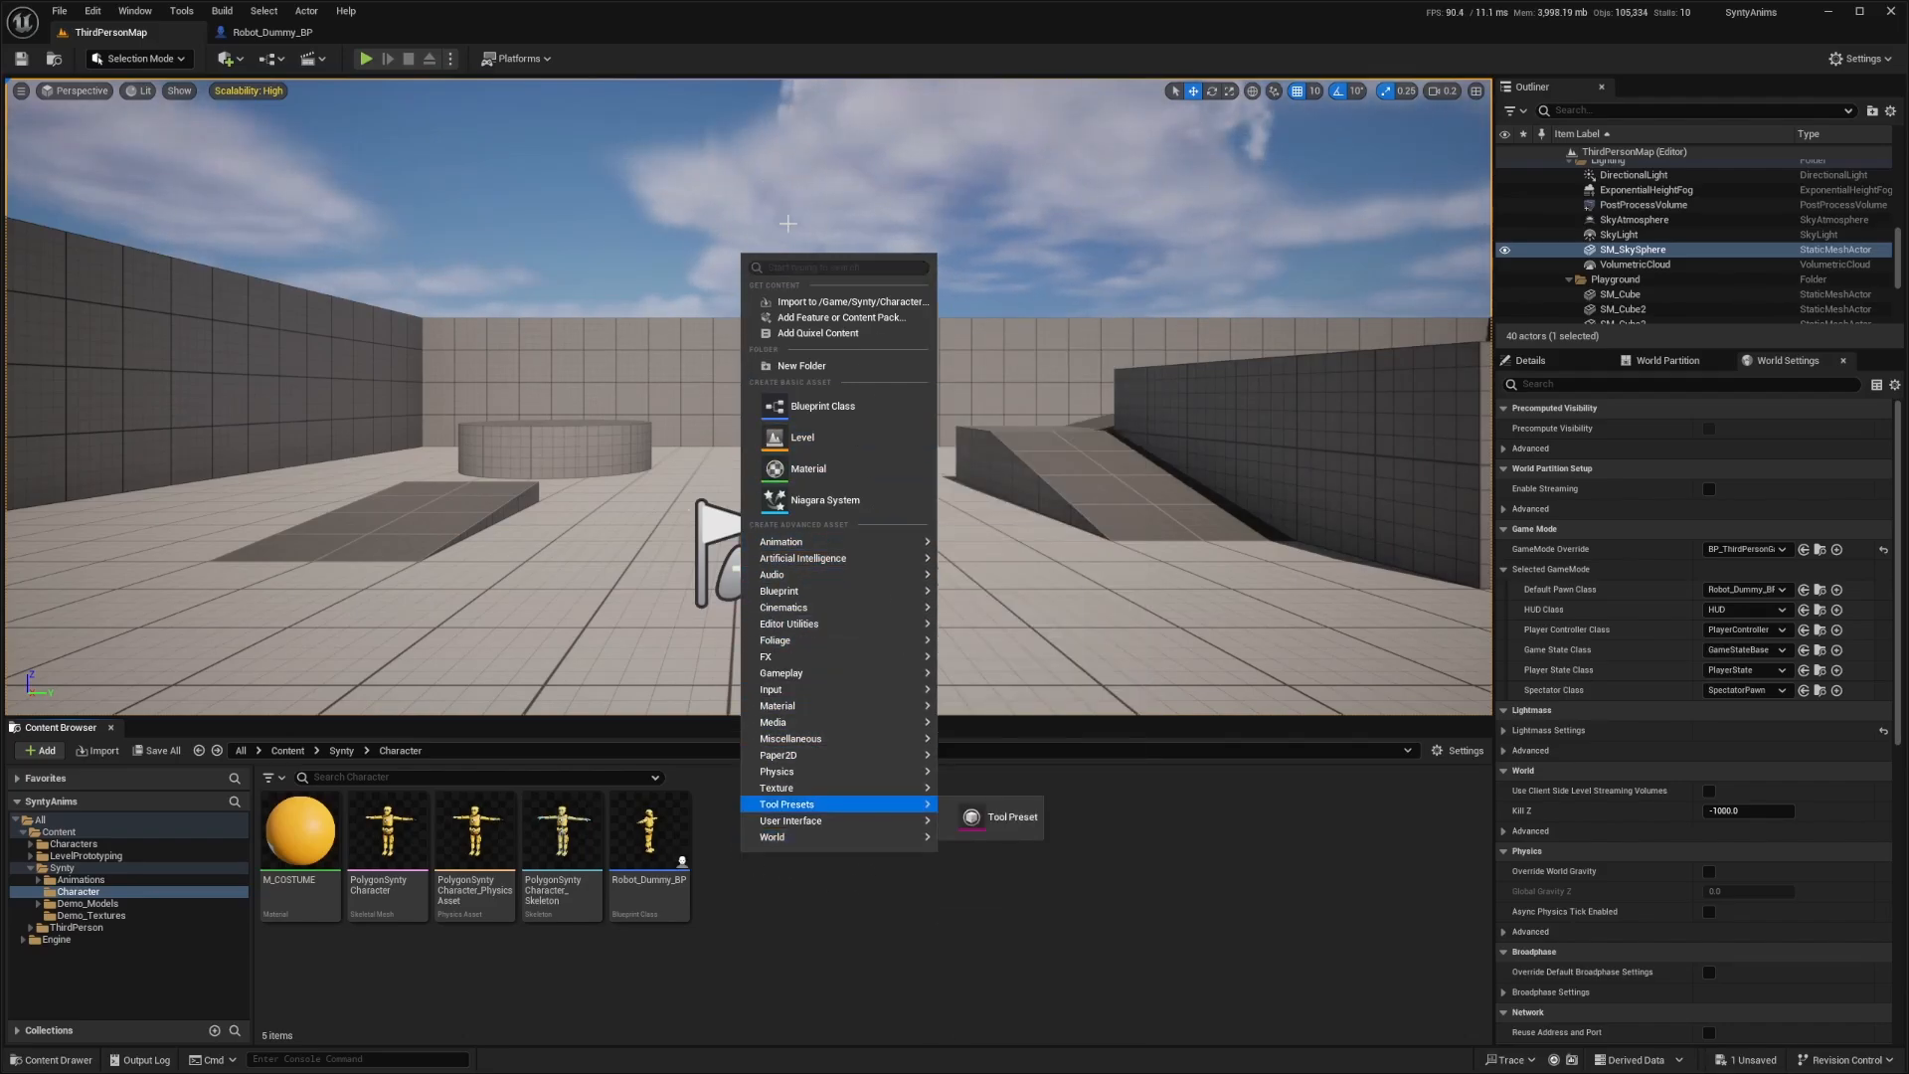
{"action": "mouse_move", "coordinate": [776, 543]}
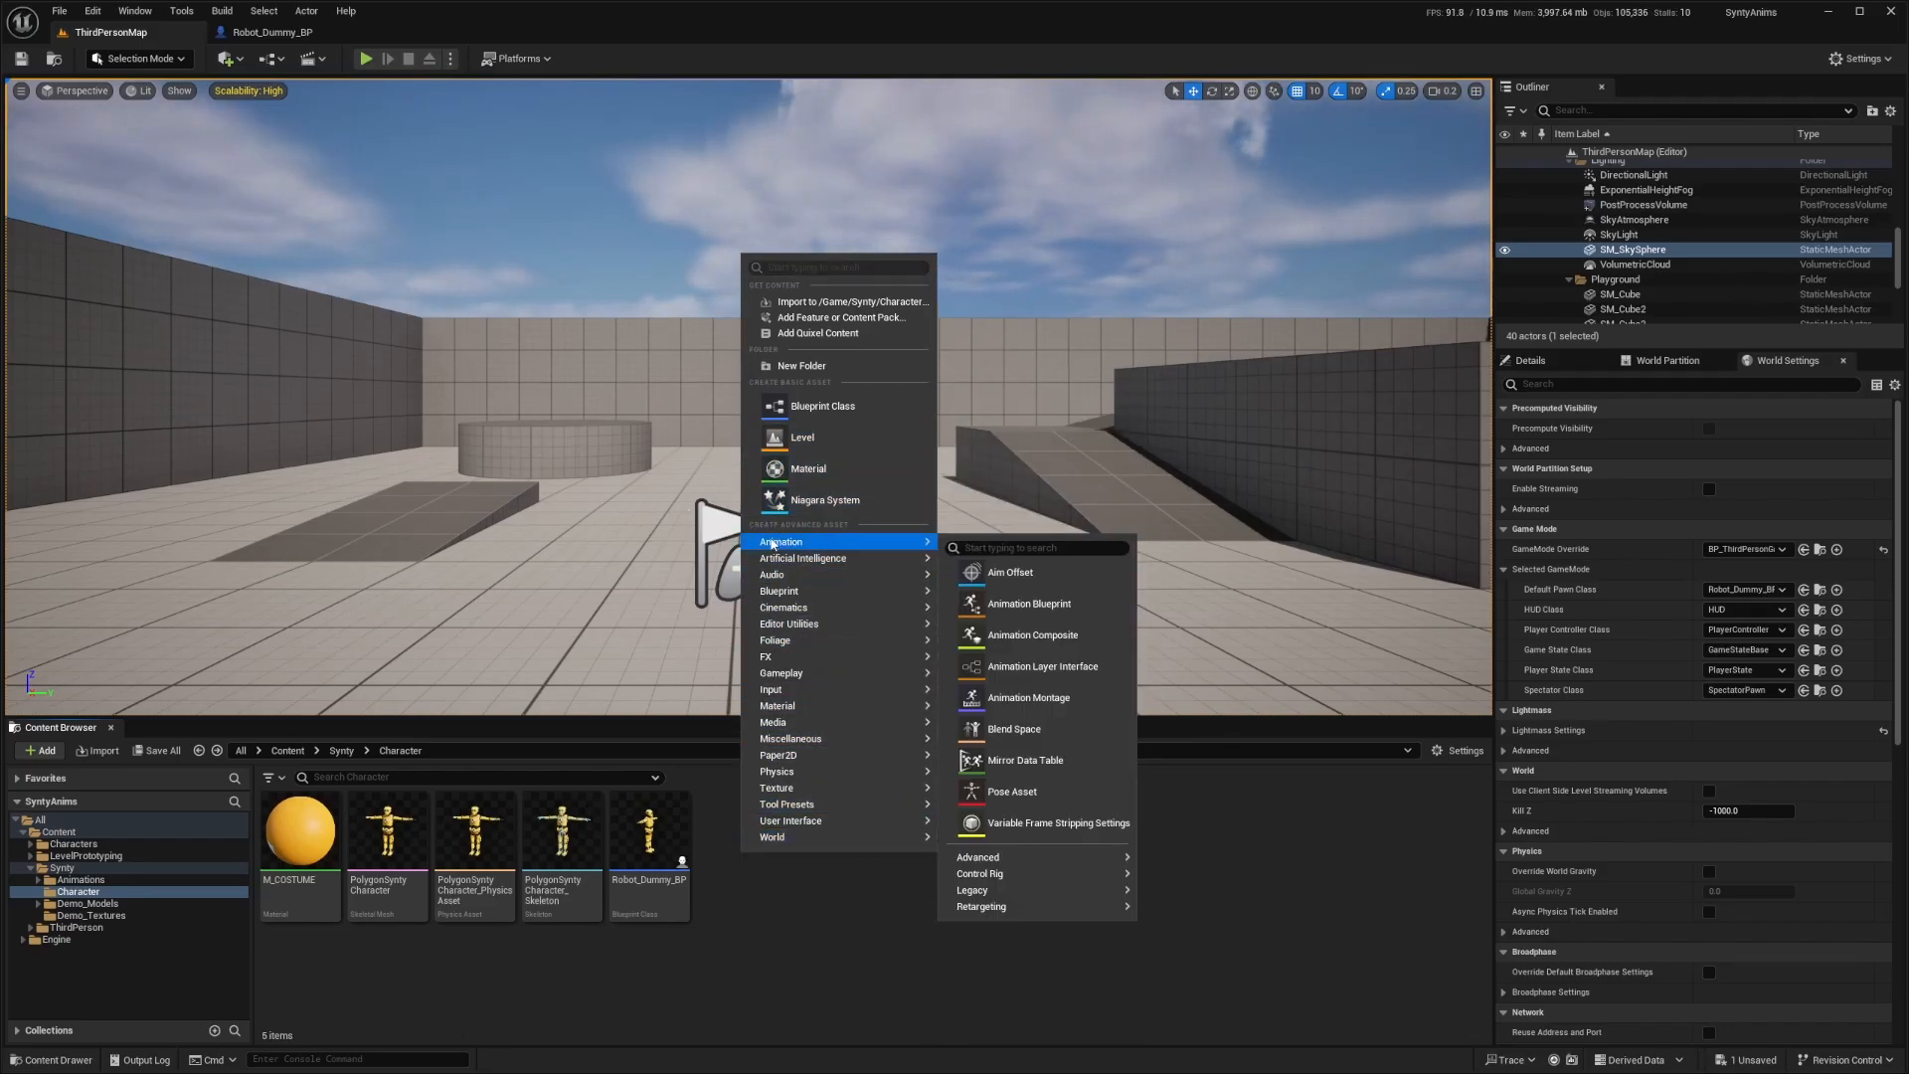
{"action": "left_click", "coordinate": [1028, 606]}
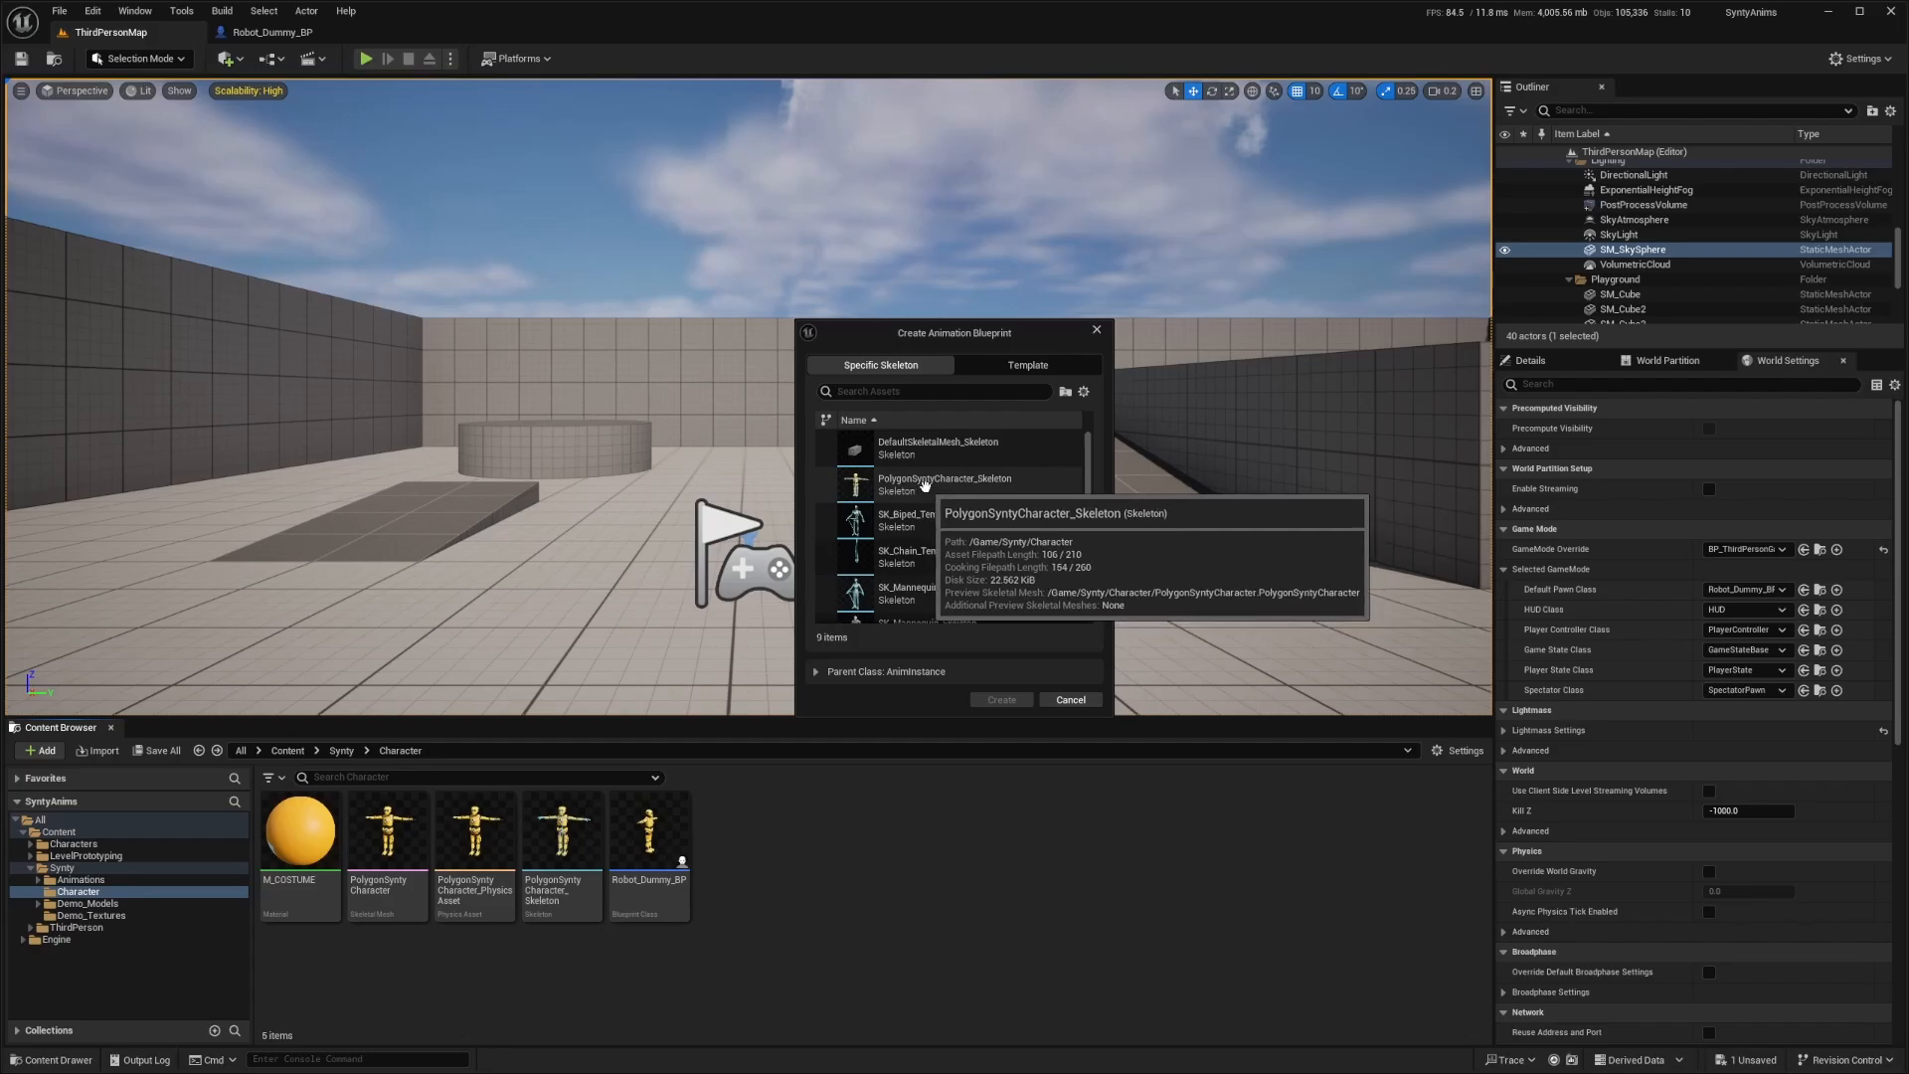
{"action": "left_click", "coordinate": [923, 483]}
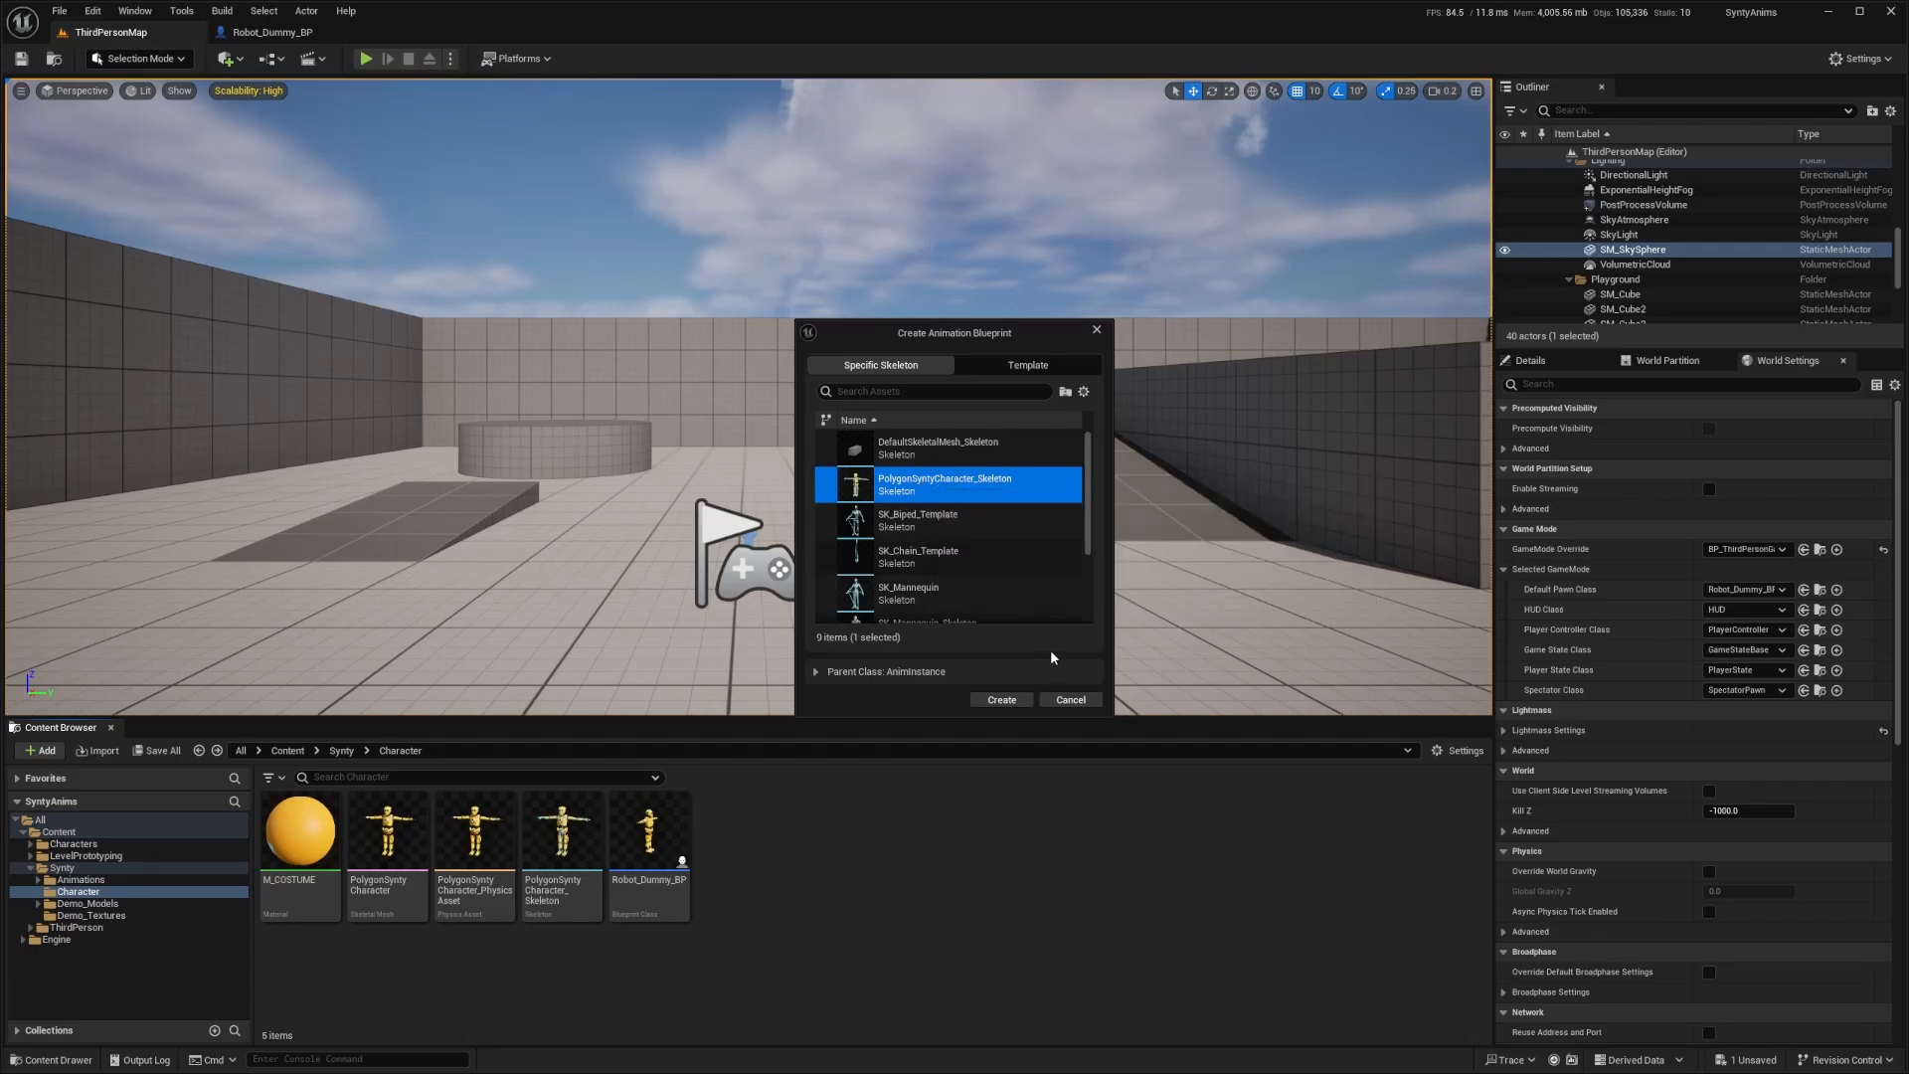
{"action": "left_click", "coordinate": [990, 368]}
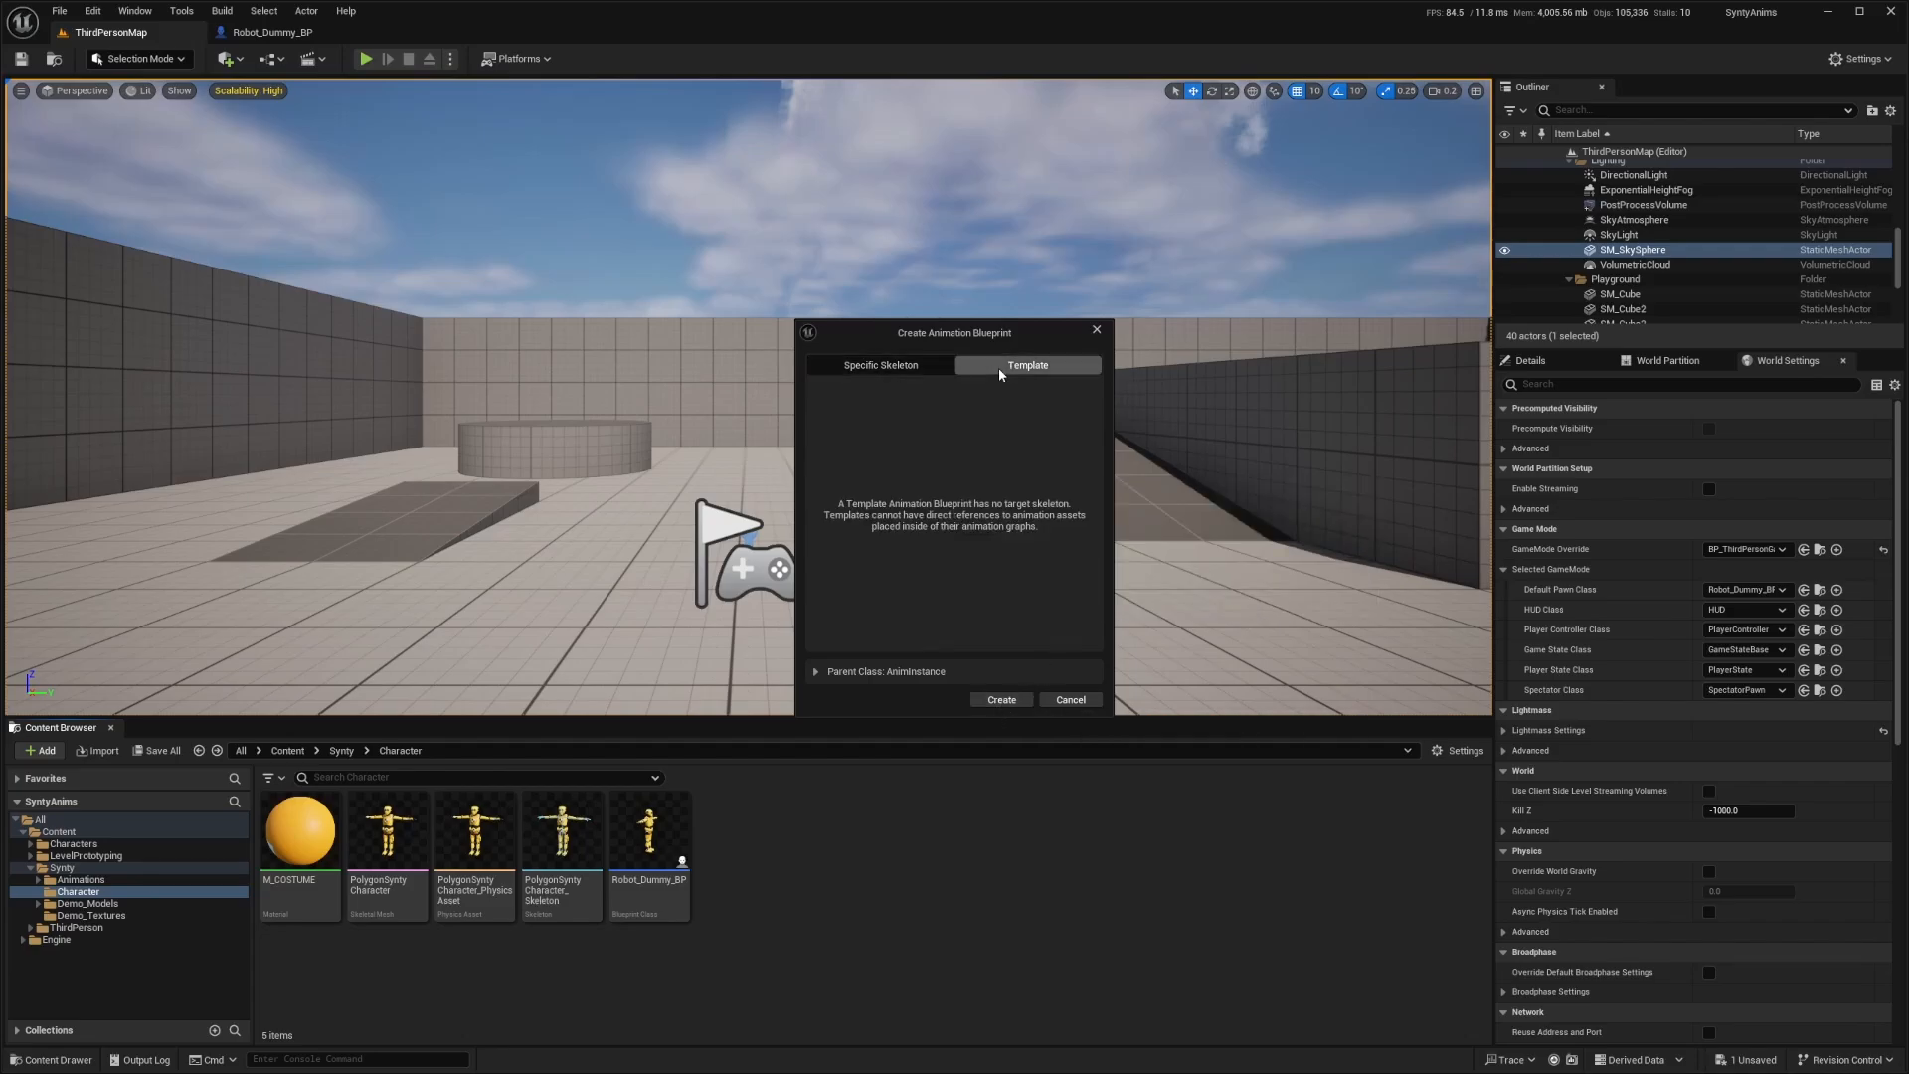
{"action": "left_click", "coordinate": [881, 365]}
{"action": "left_click", "coordinate": [1001, 699]}
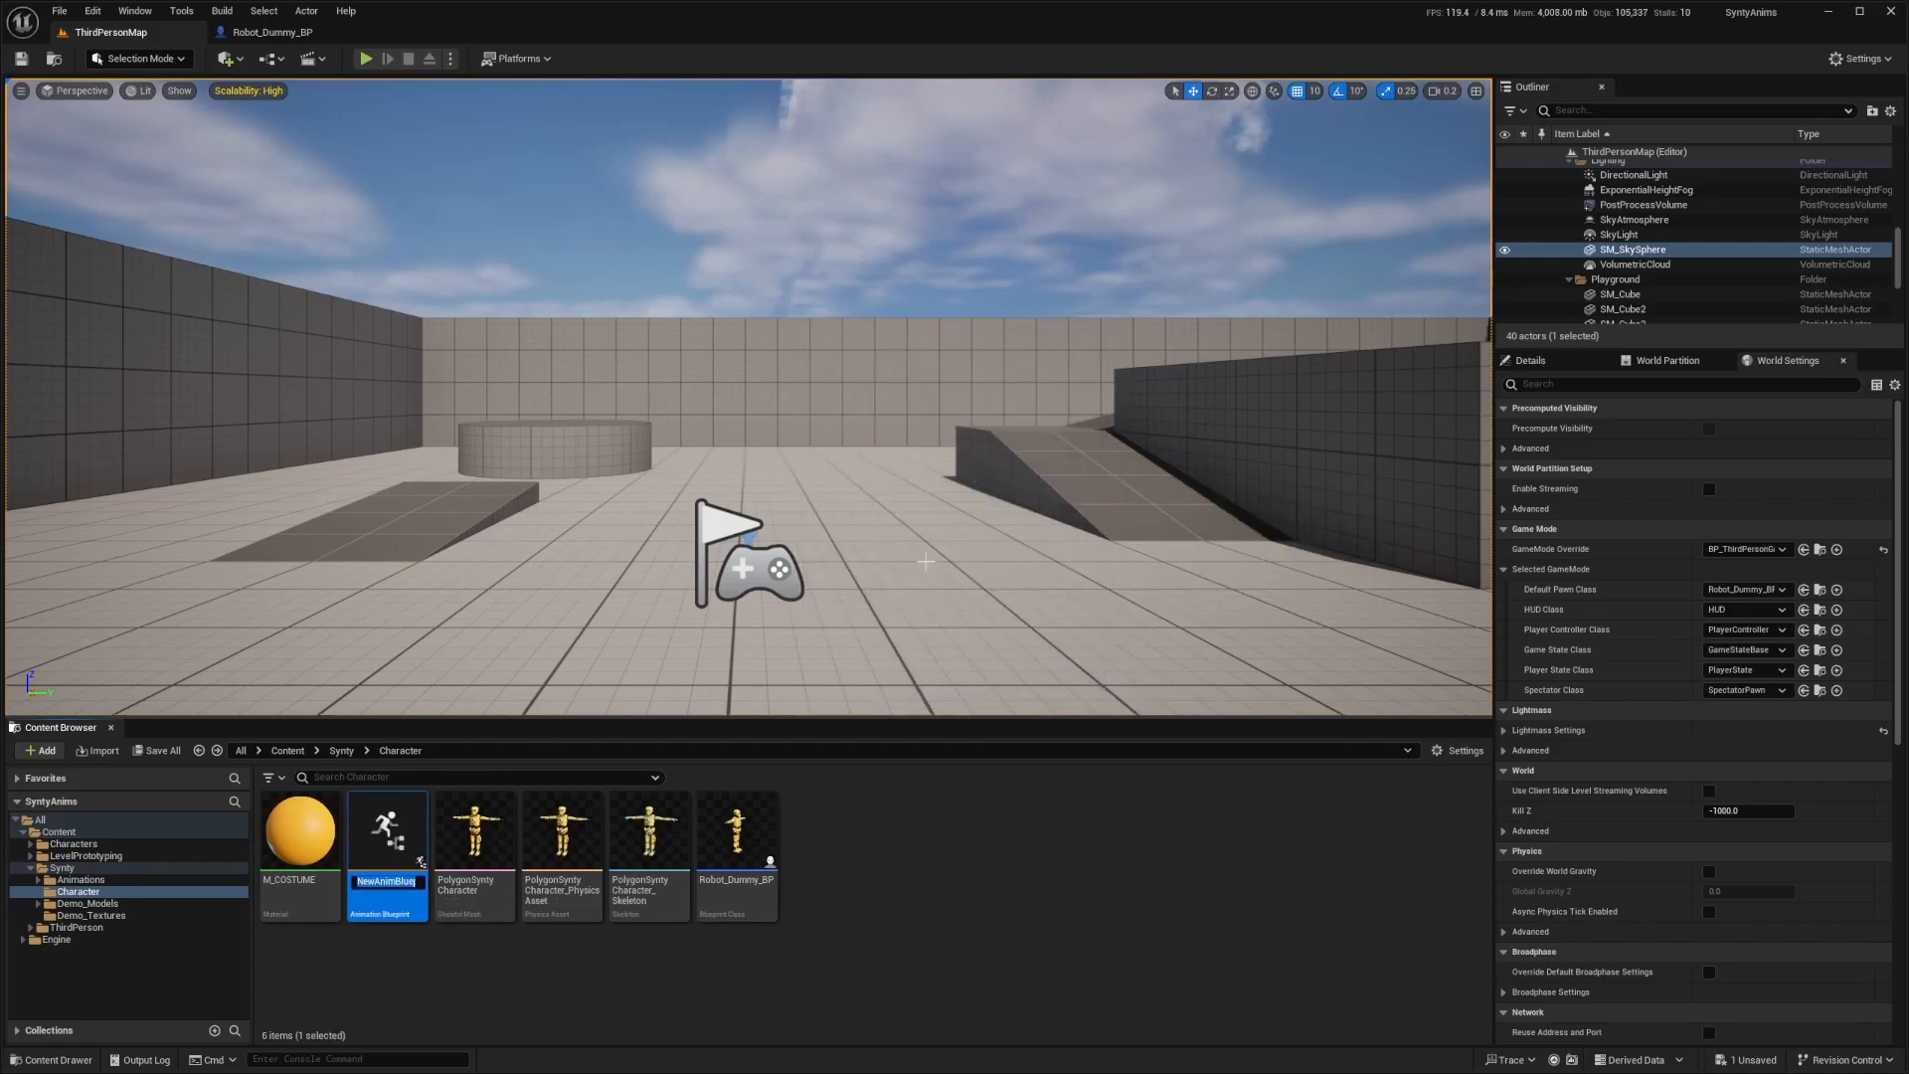
Name the new Animation Blueprint Synty_ABP and open it for editing
{"action": "type", "text": "Synty"}
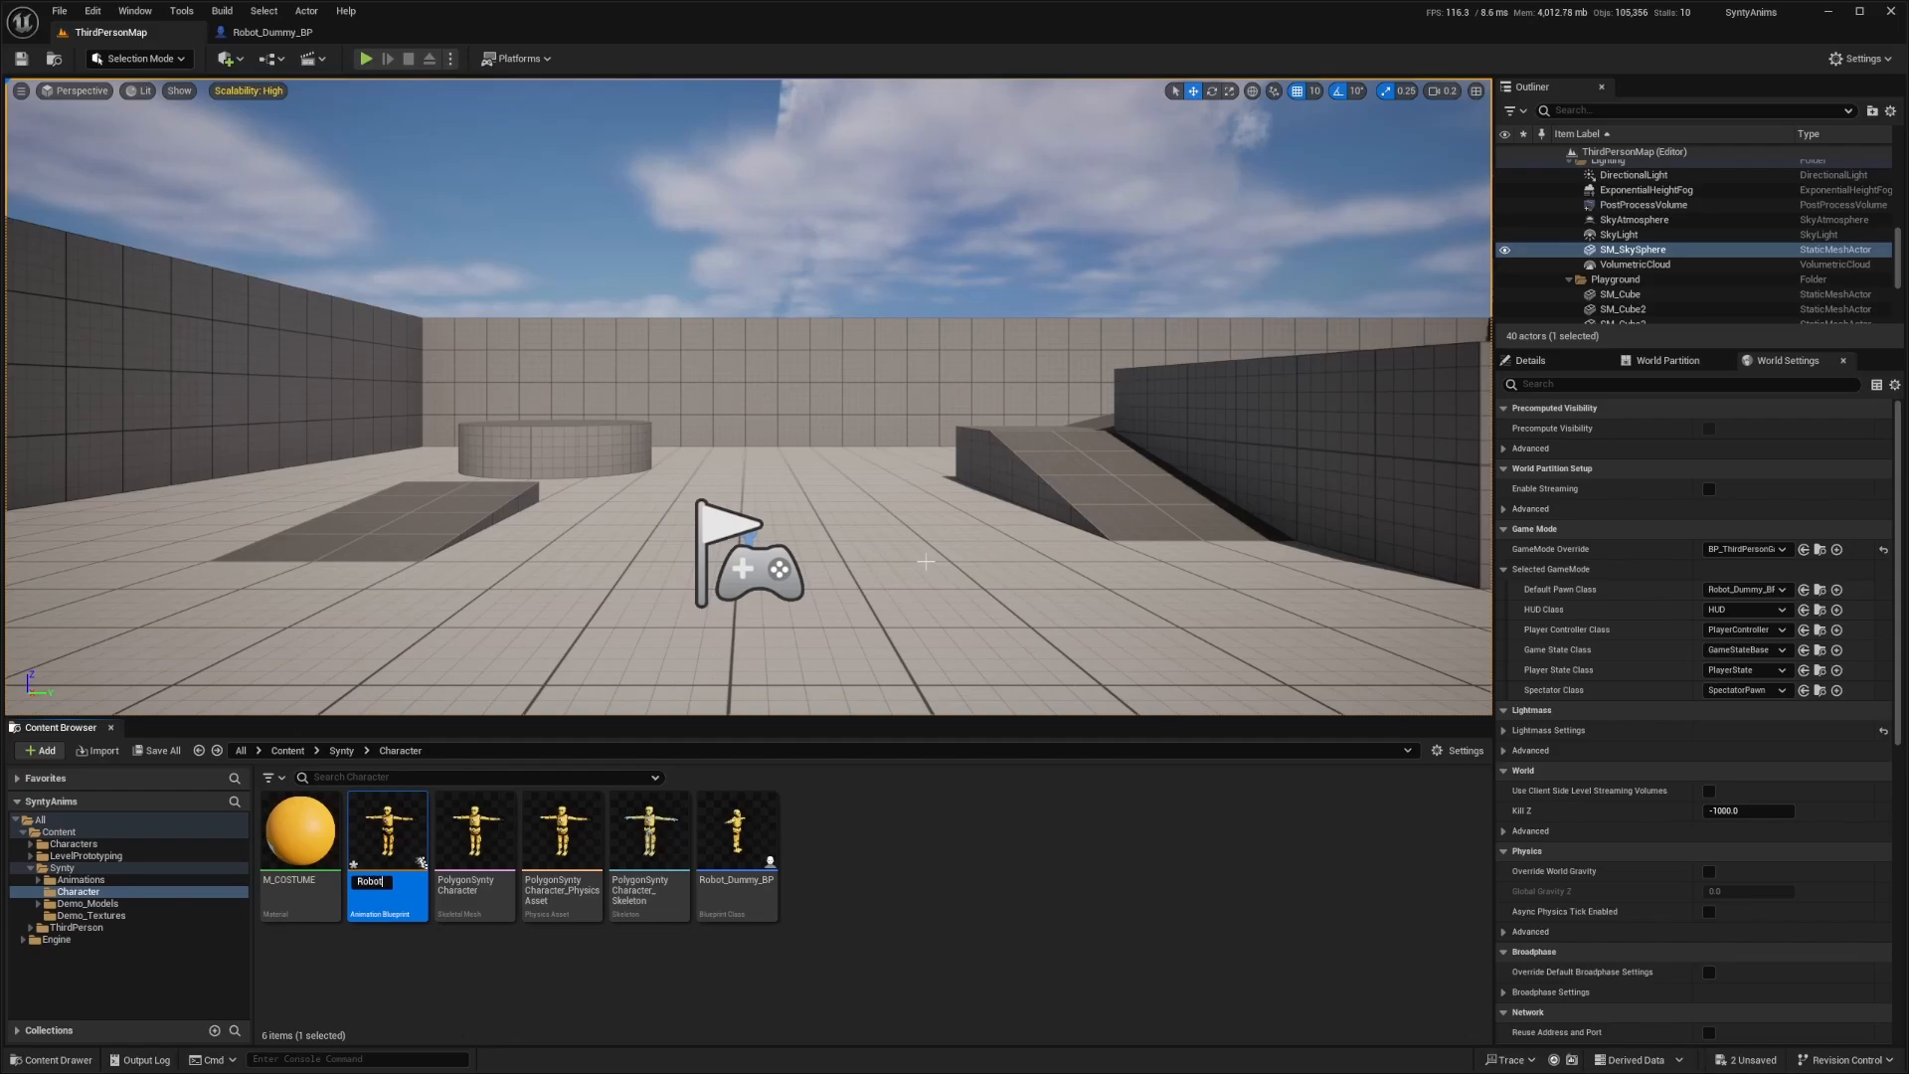
{"action": "type", "text": "_ABP"}
{"action": "key", "text": "Return"}
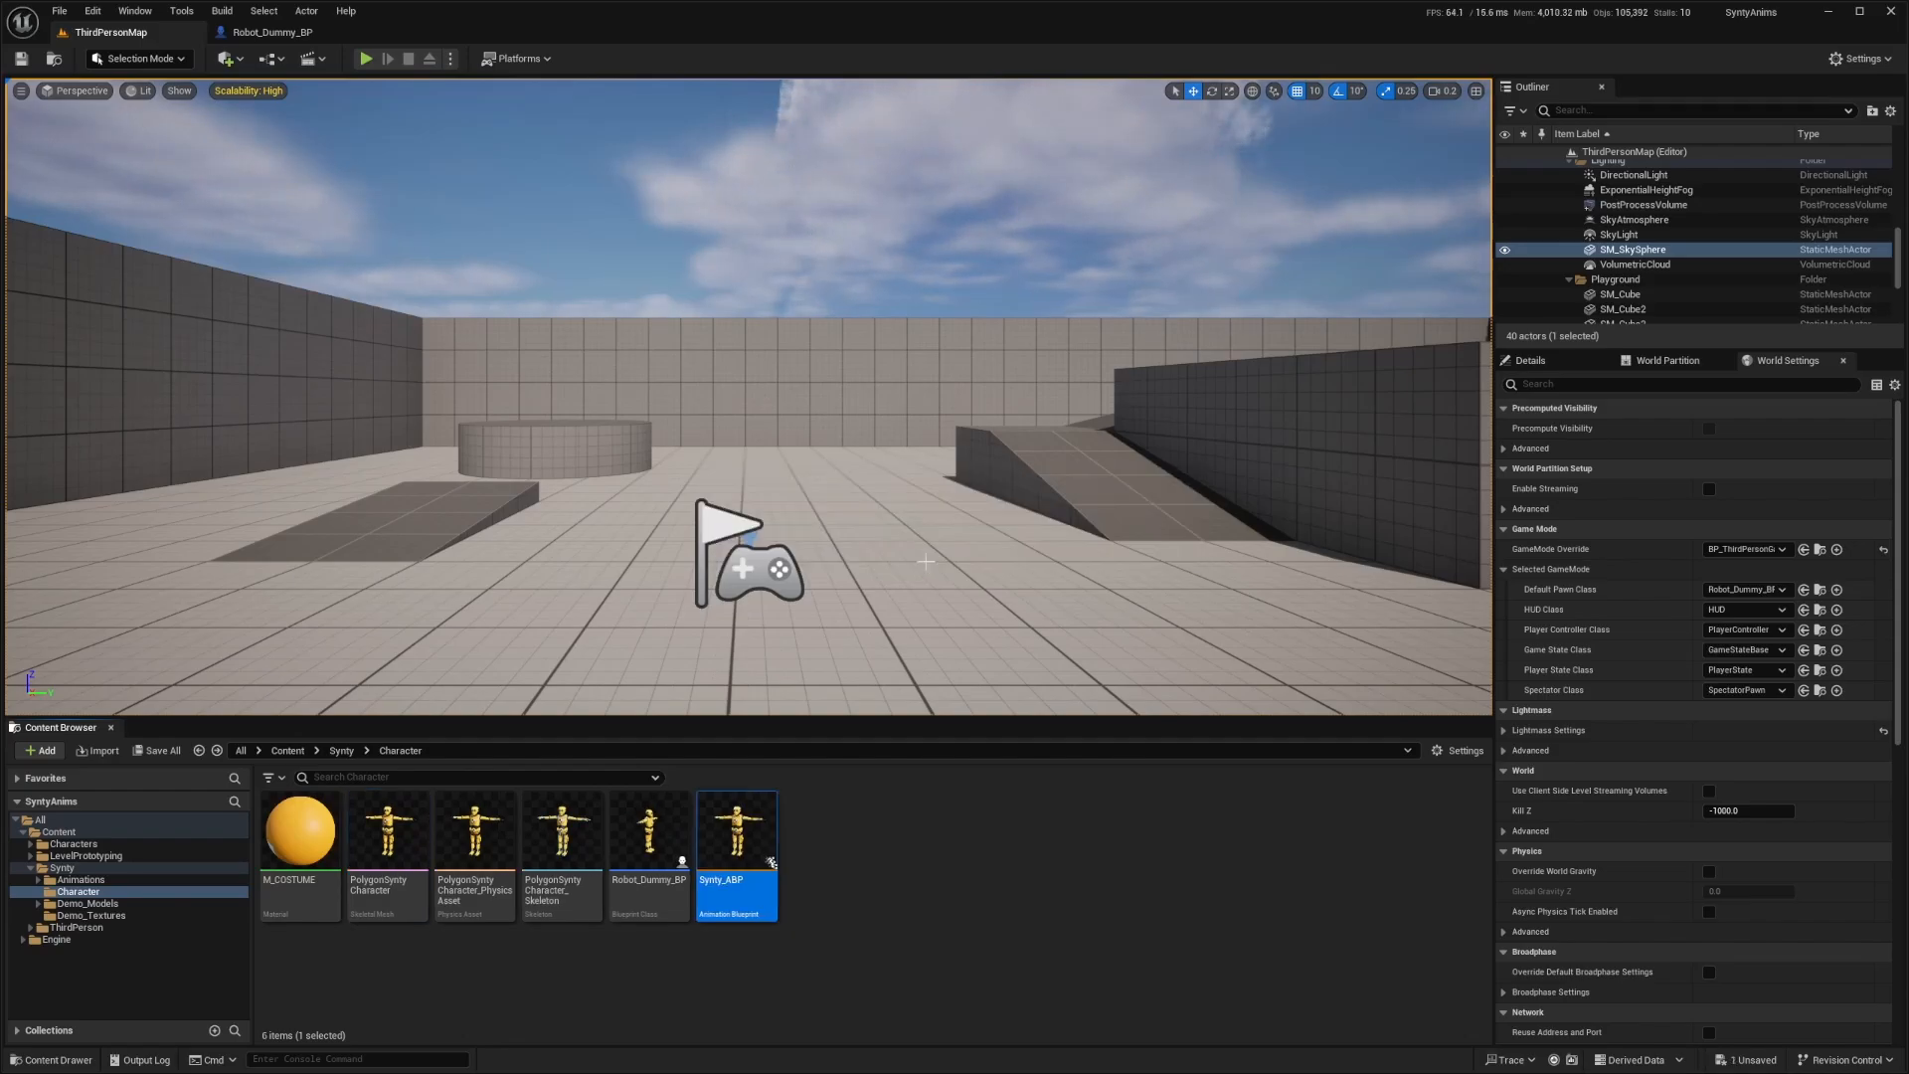
{"action": "double_click", "coordinate": [731, 825]}
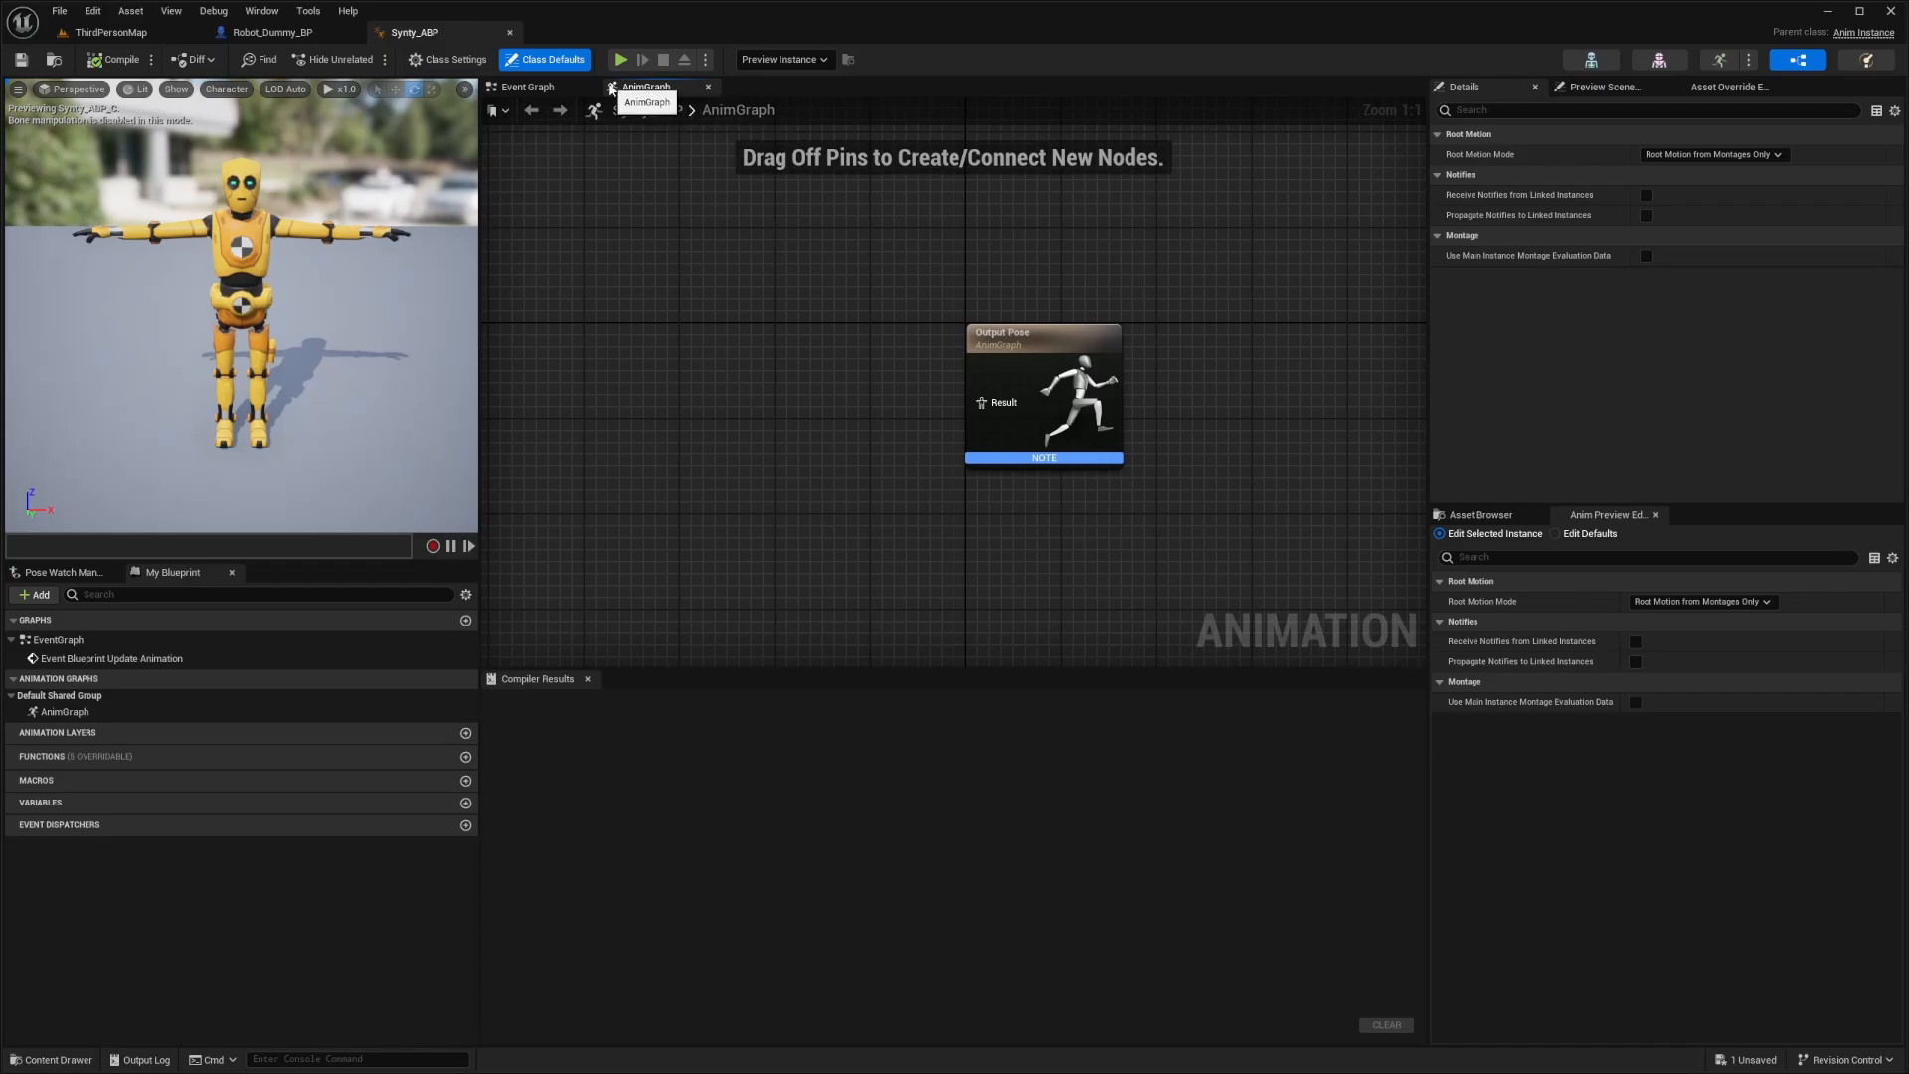
Look over the Event Graph and AnimGraph of Synty_ABP and the available Root Motion Mode options
{"action": "left_click", "coordinate": [529, 93]}
{"action": "left_click_drag", "start_coordinate": [1192, 258], "coordinate": [895, 484]}
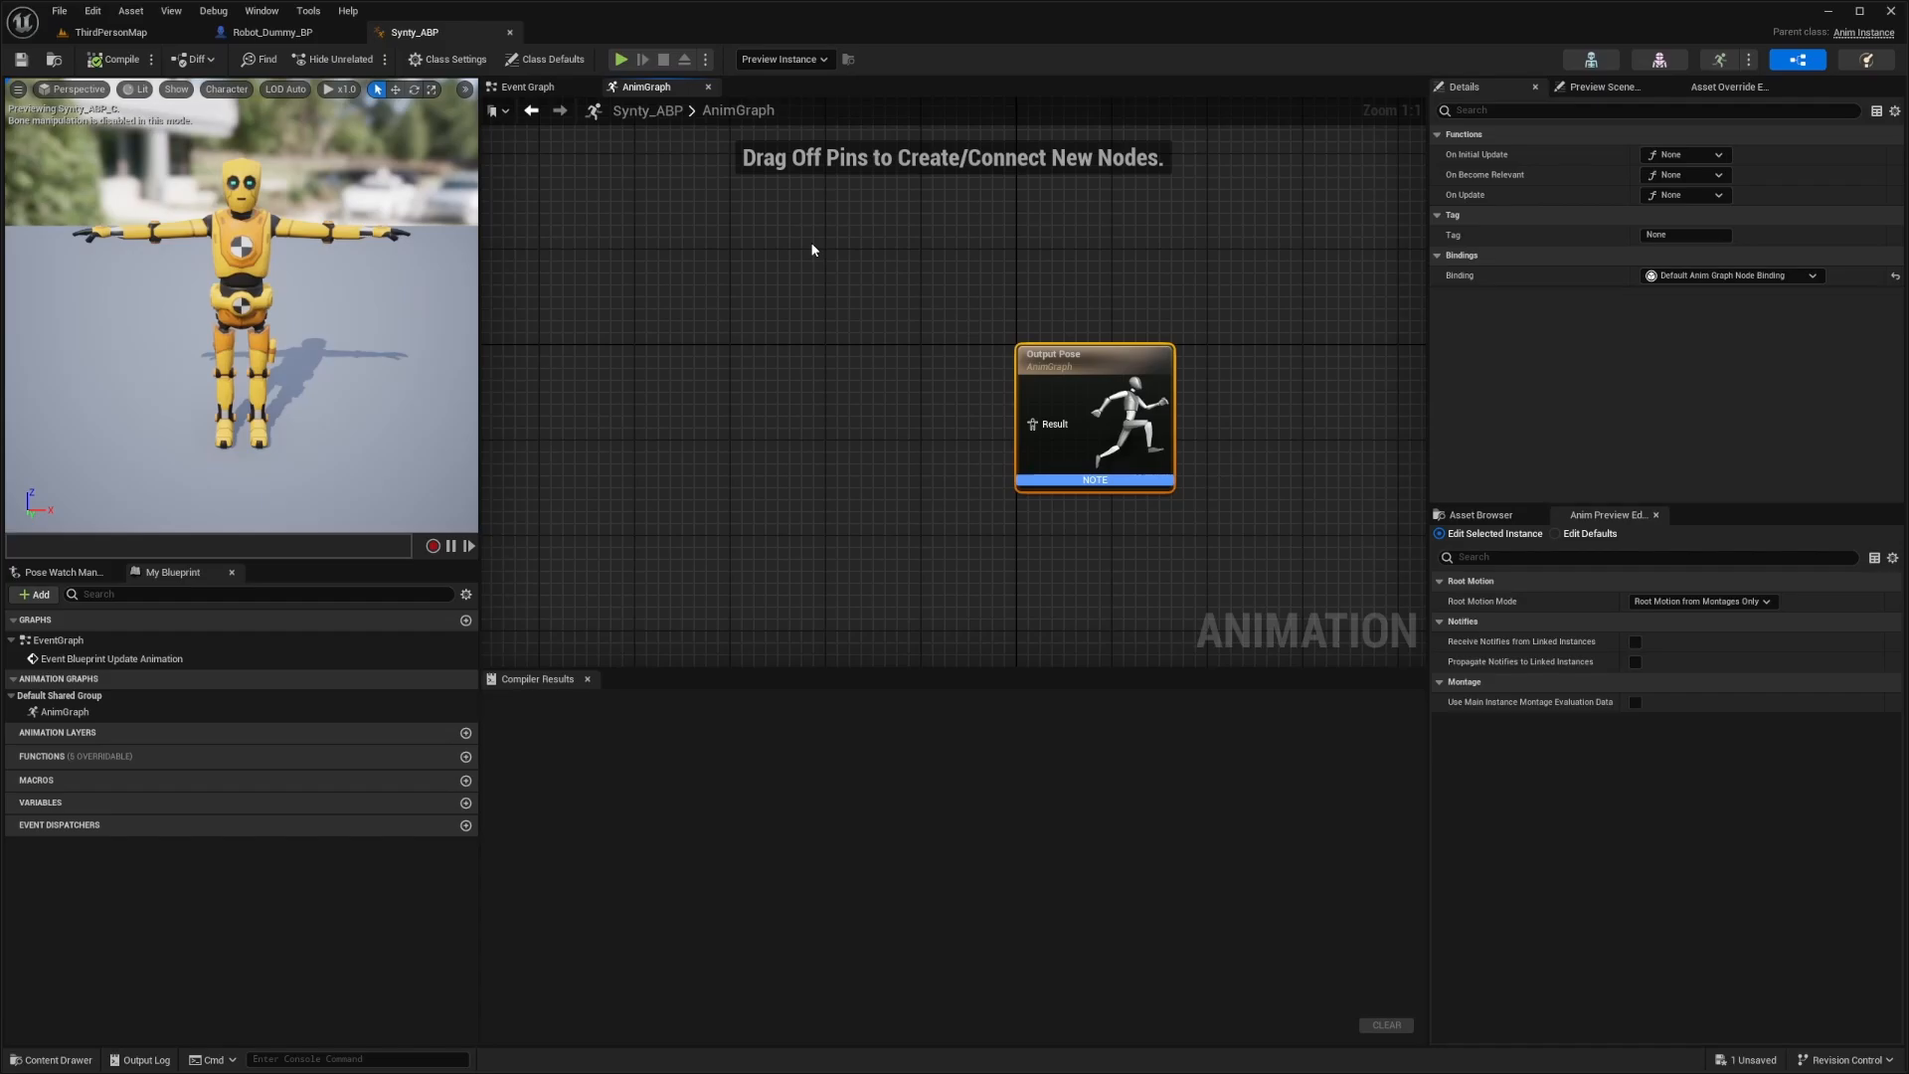
{"action": "left_click", "coordinate": [912, 300]}
{"action": "left_click_drag", "start_coordinate": [1213, 346], "coordinate": [1072, 423]}
{"action": "left_click", "coordinate": [527, 87]}
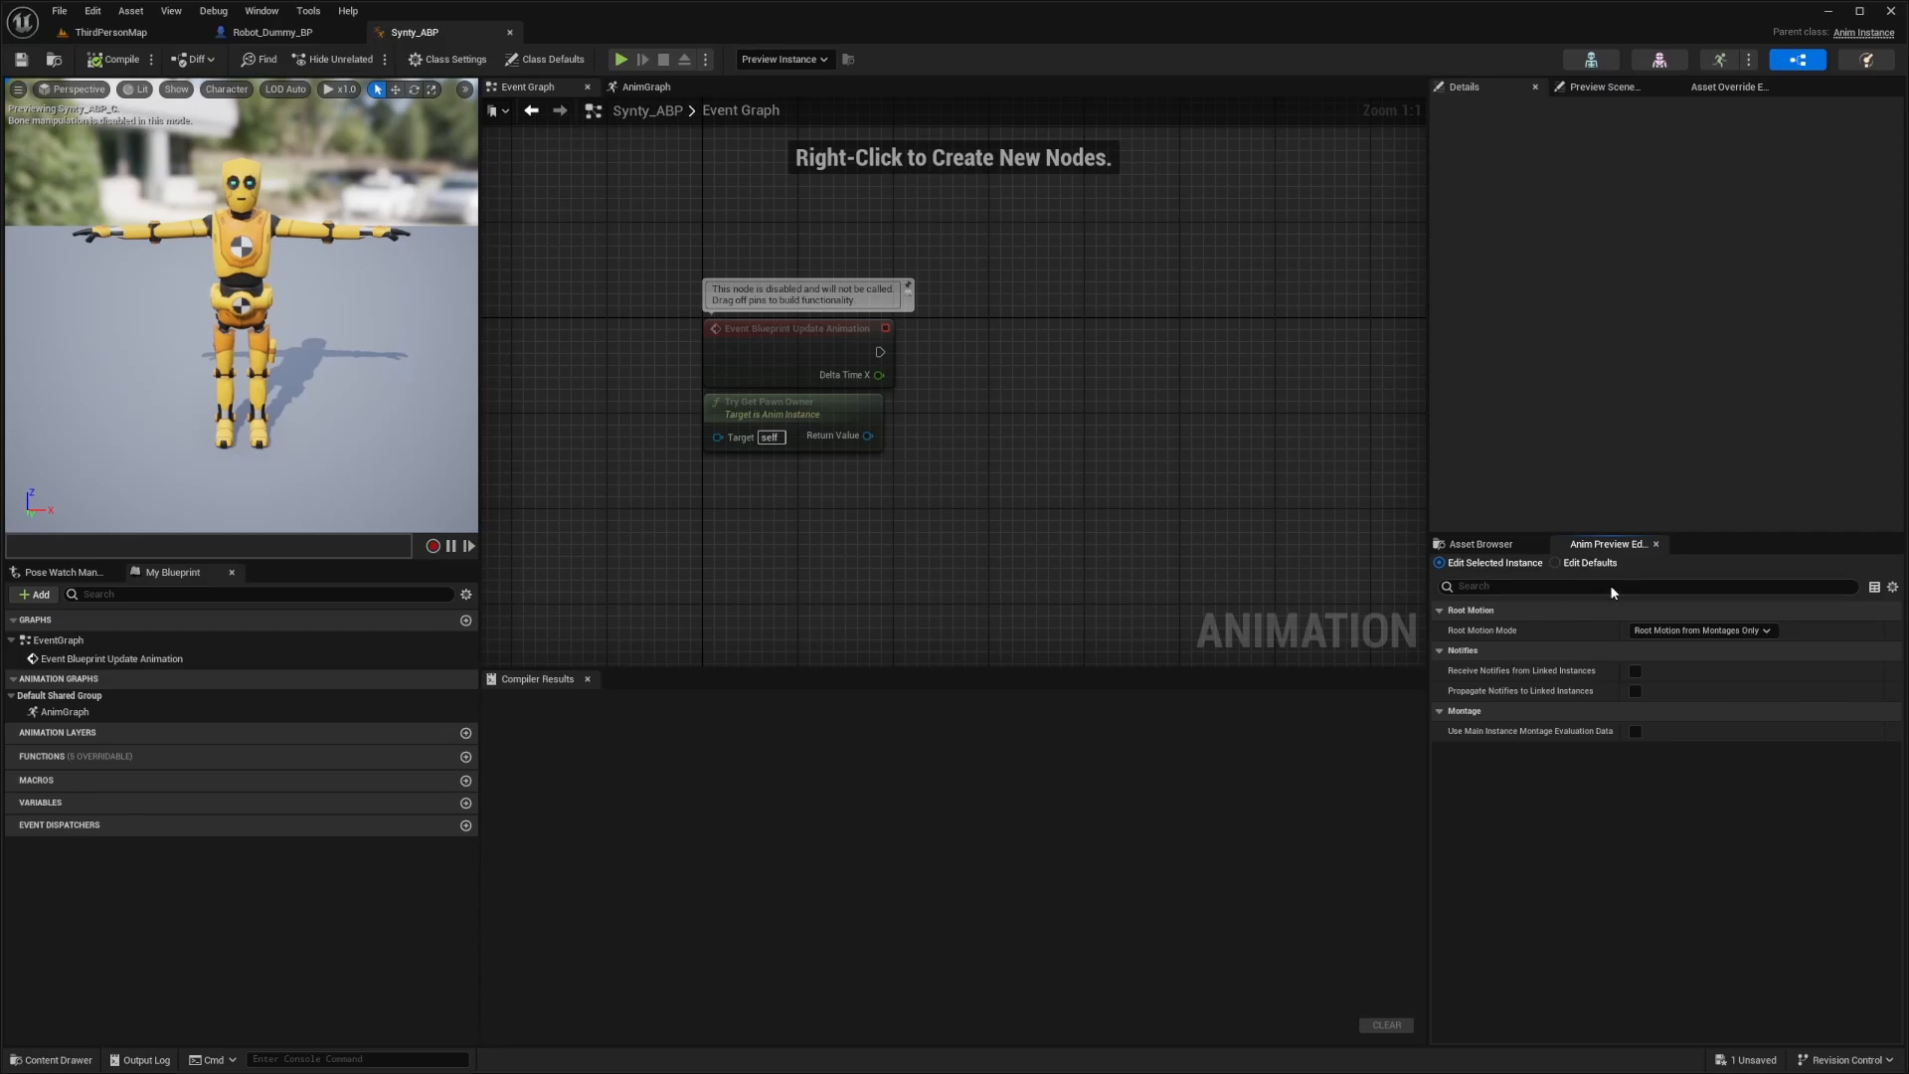
{"action": "left_click", "coordinate": [1732, 632]}
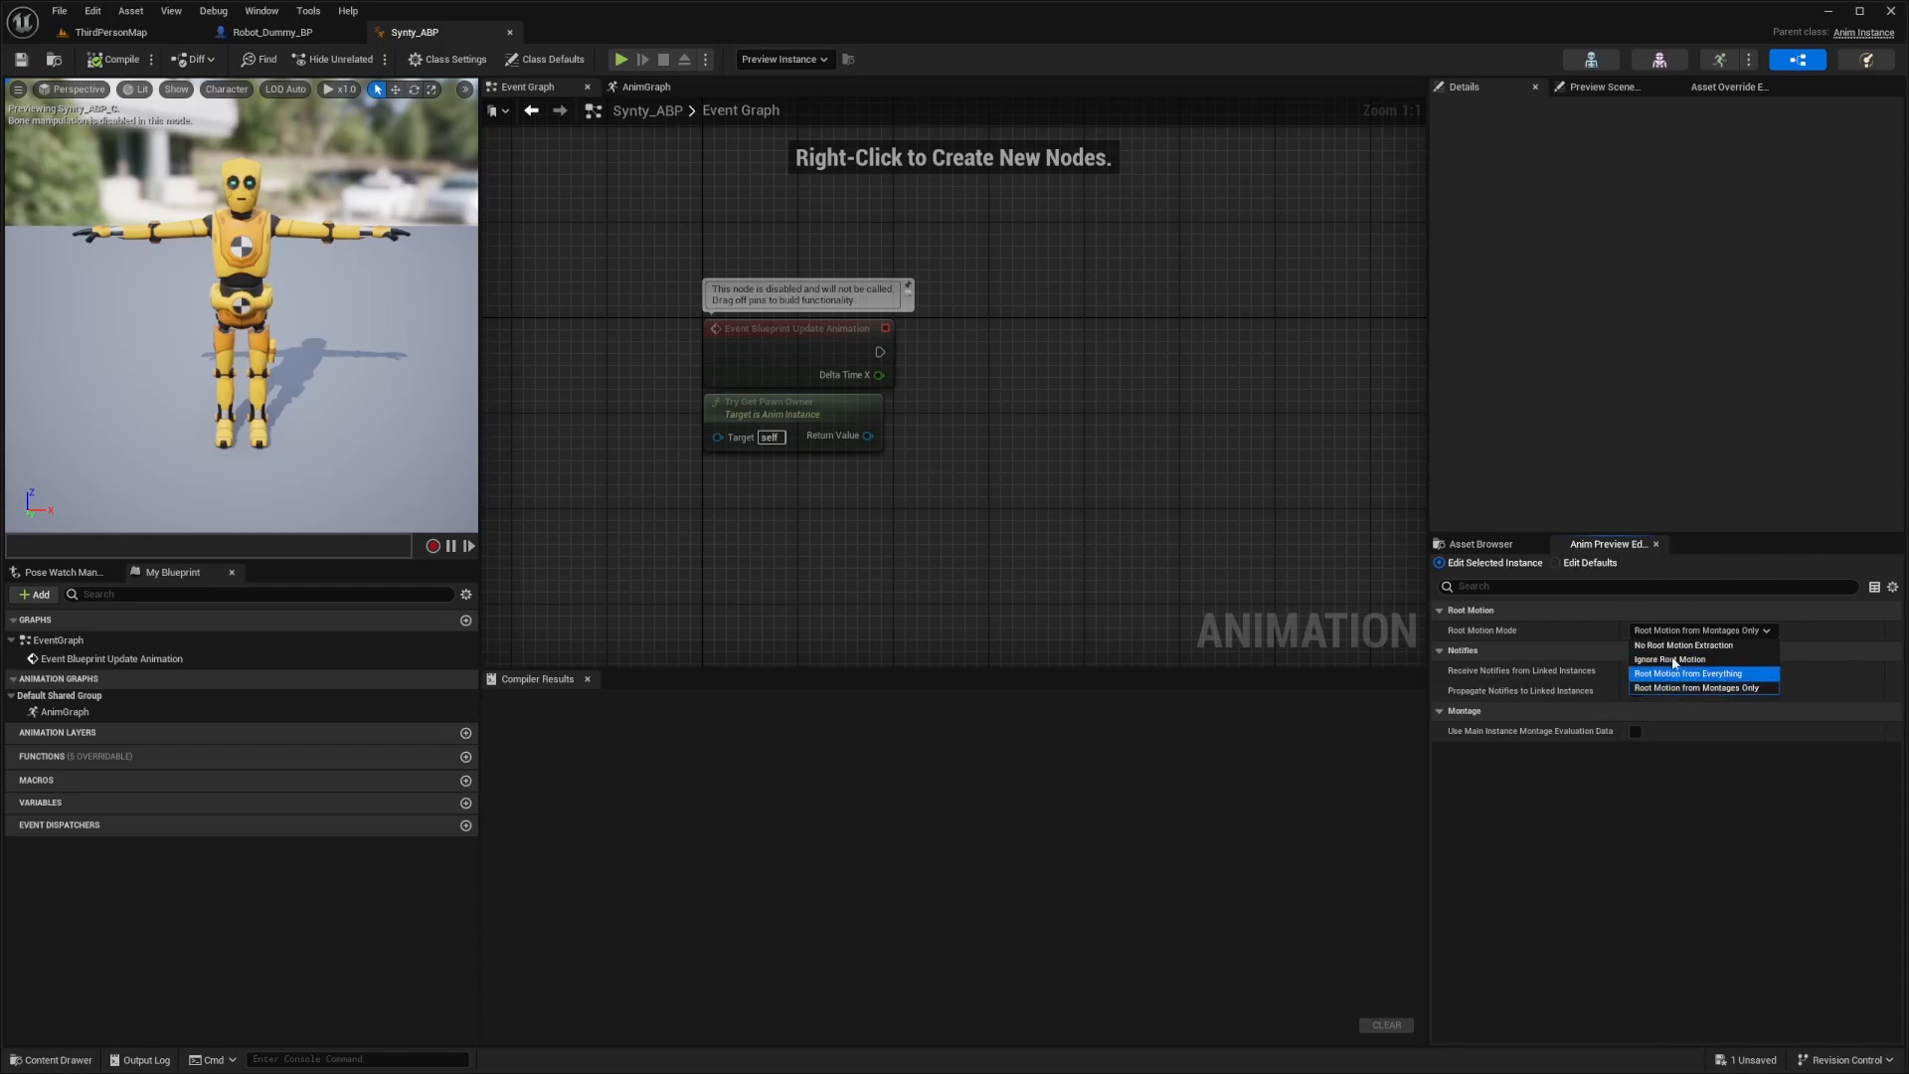
{"action": "left_click", "coordinate": [1613, 581]}
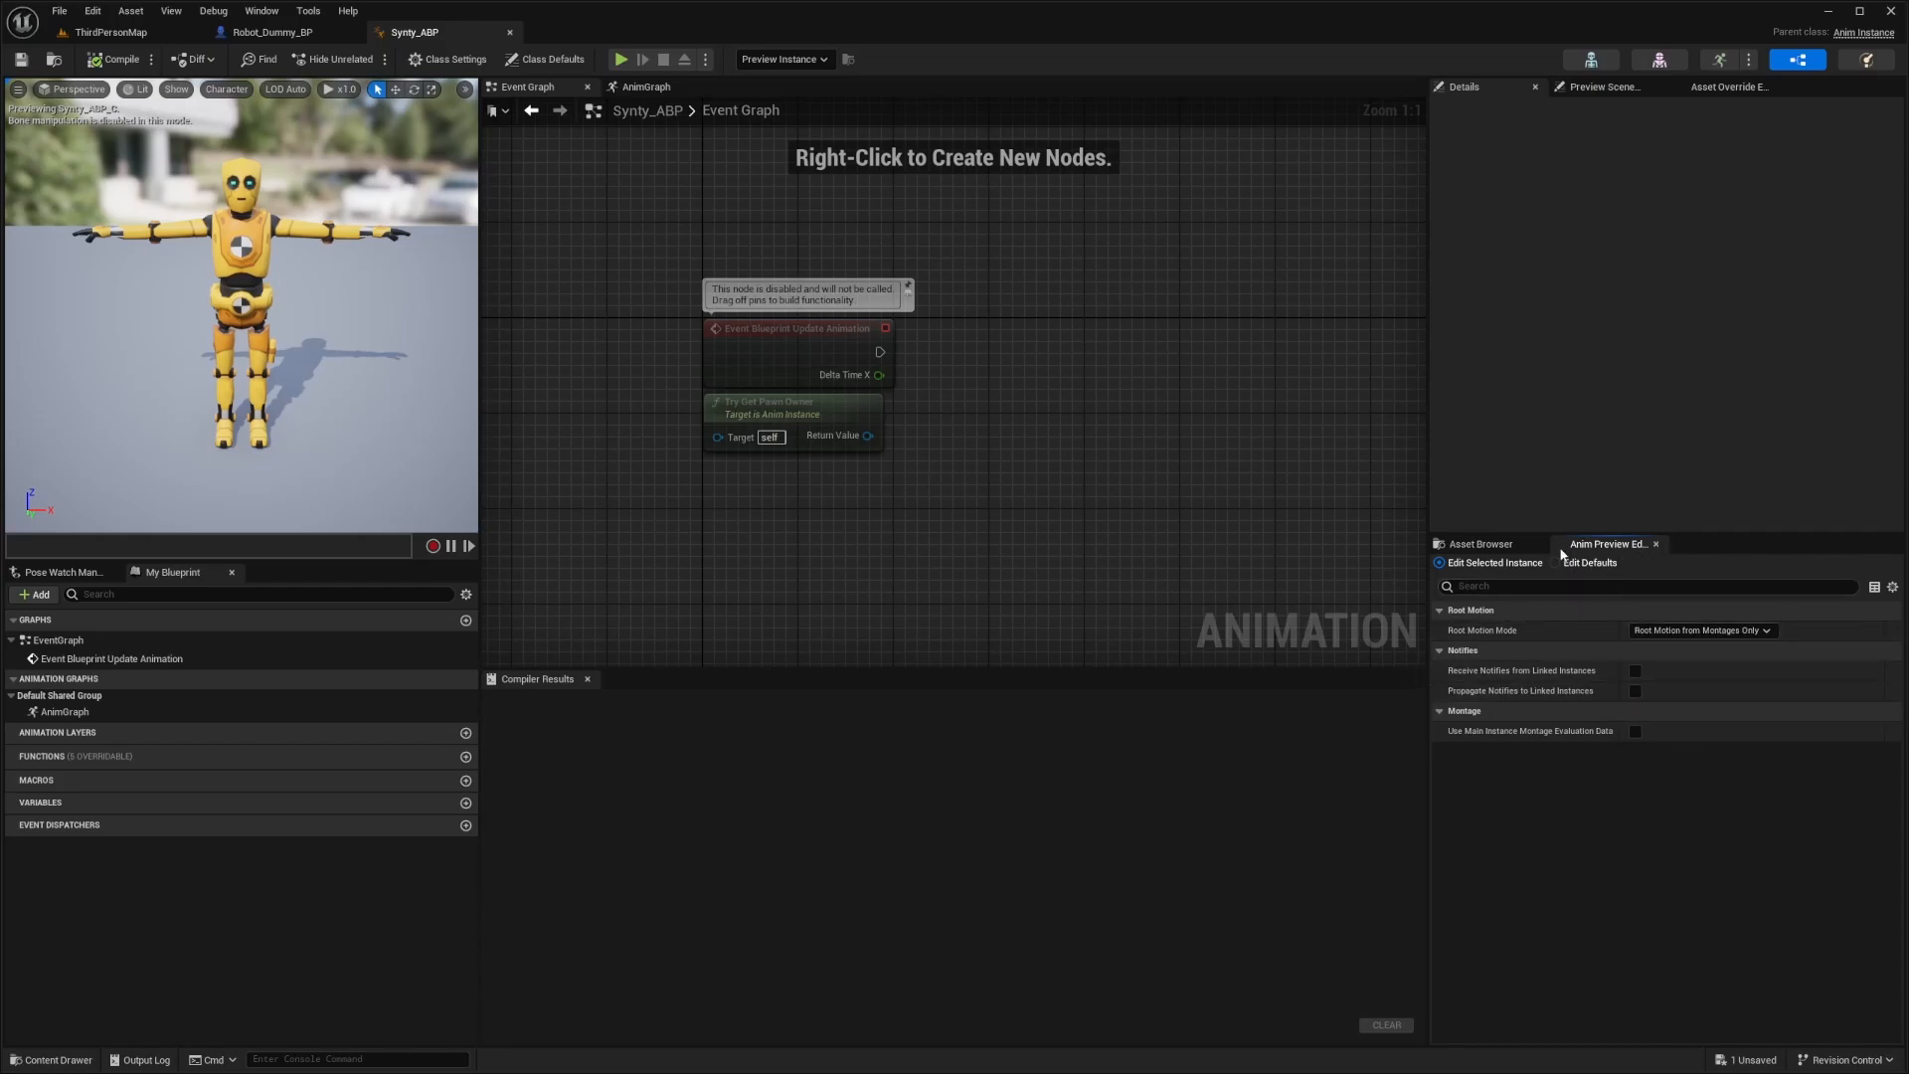
Browse the skeleton's animation assets, search them for "idle mascu stand", select A_Idle_Standing_Masc and clear the search
{"action": "left_click", "coordinate": [1480, 545]}
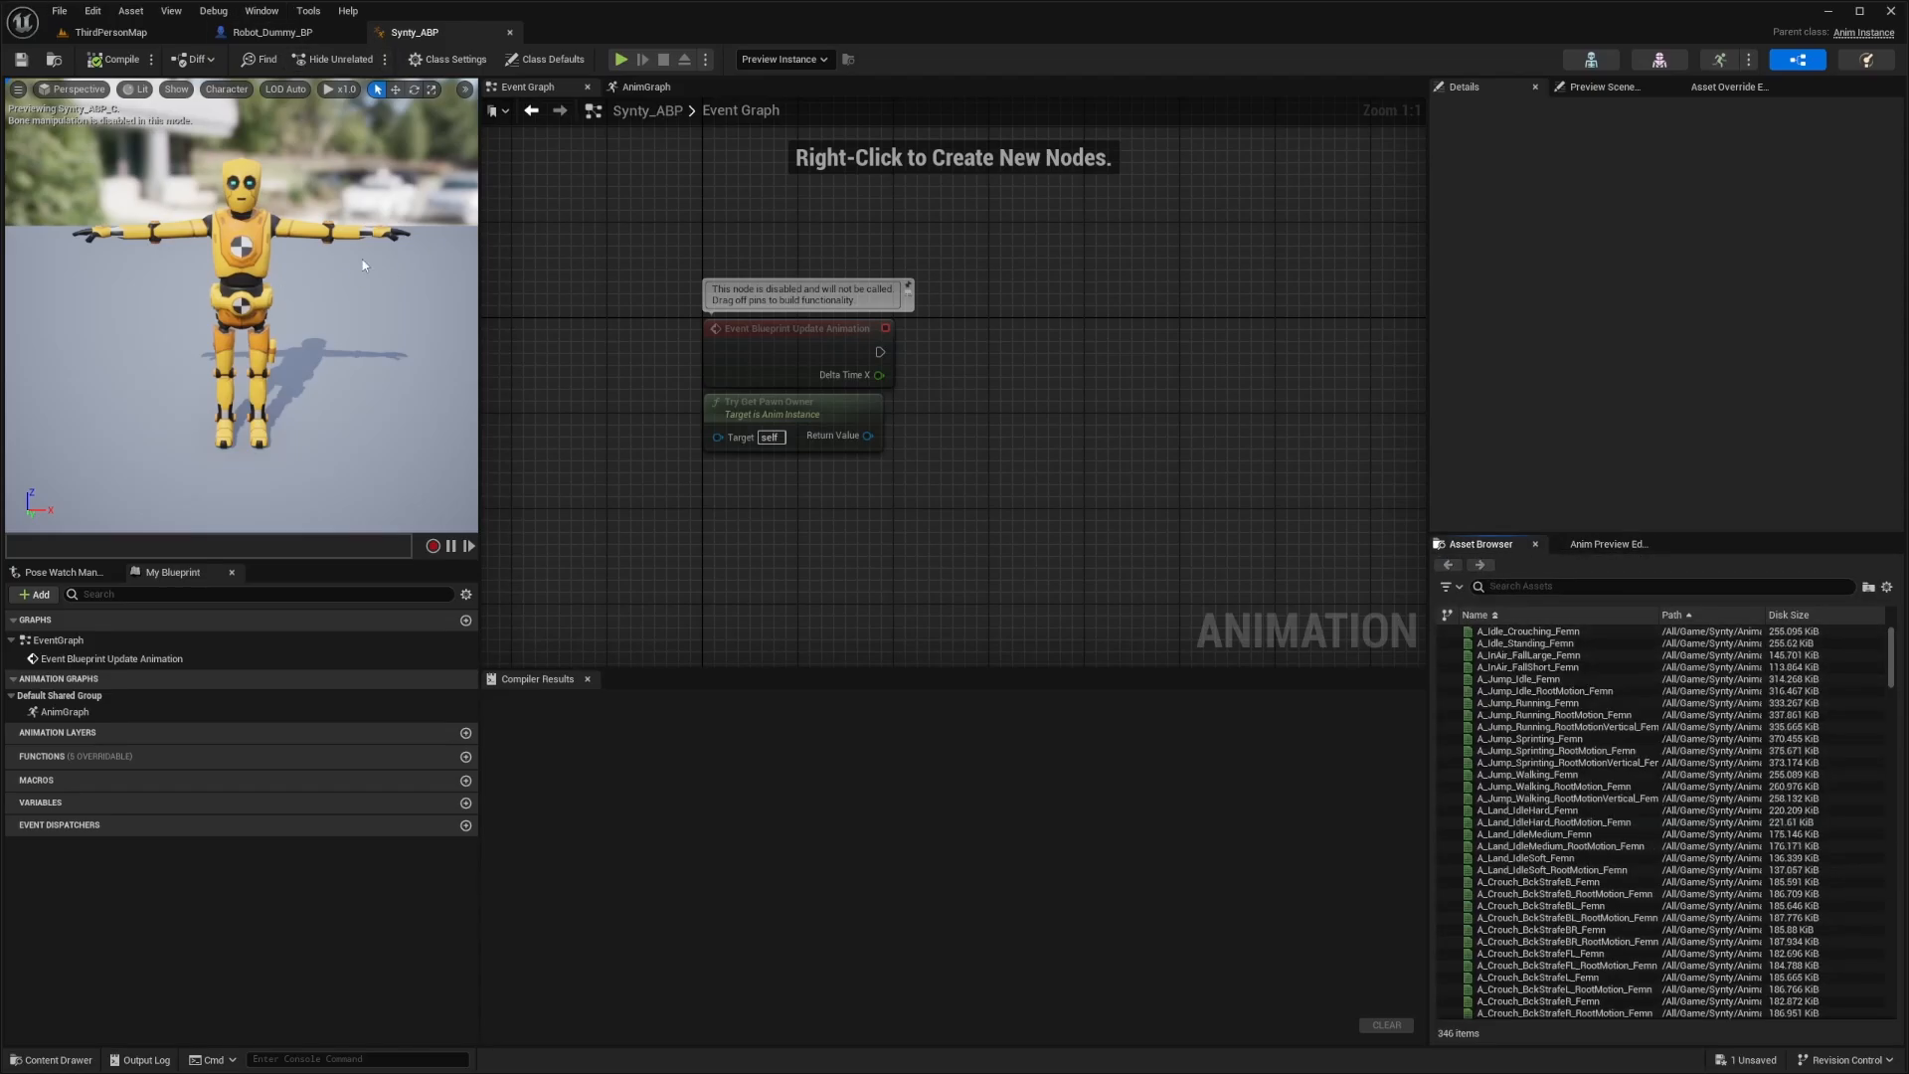
{"action": "scroll", "coordinate": [1858, 815], "scroll_direction": "down", "scroll_amount": 15}
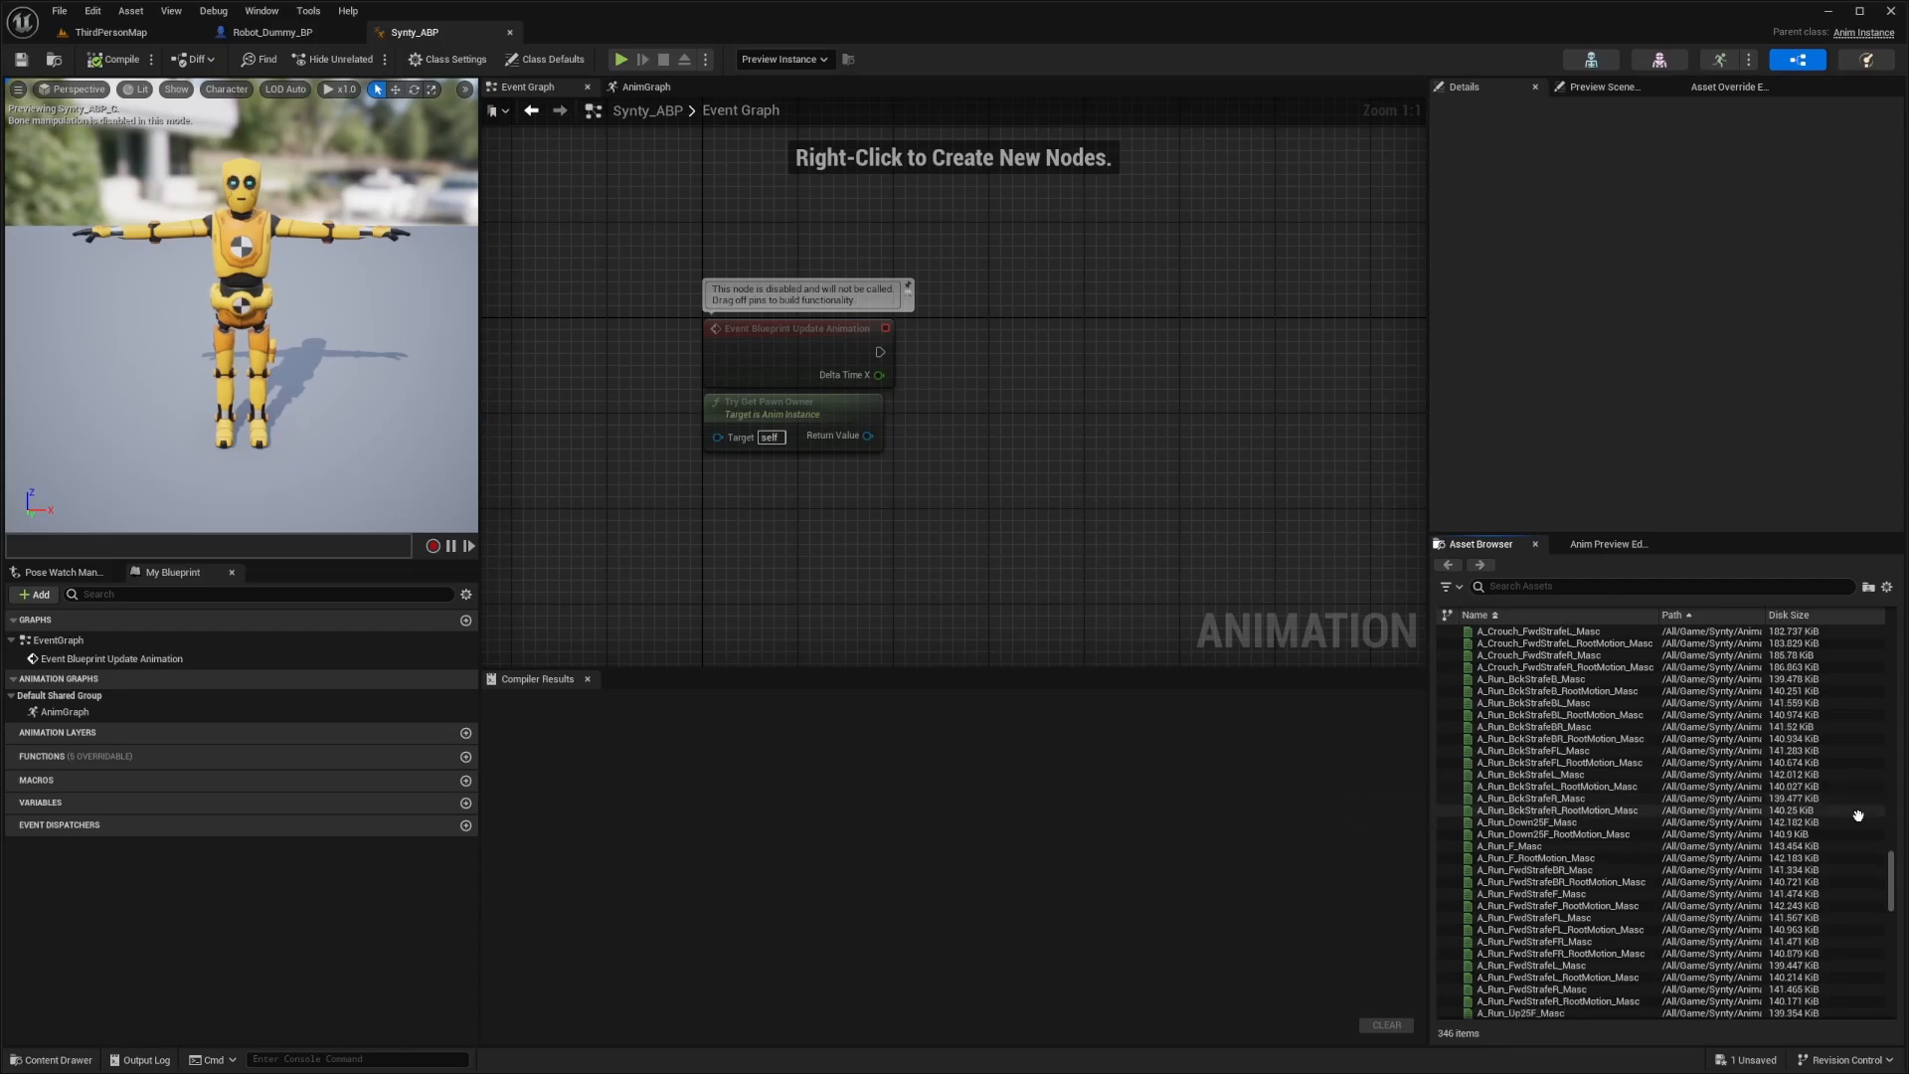
{"action": "left_click_drag", "start_coordinate": [1892, 881], "coordinate": [1469, 564]}
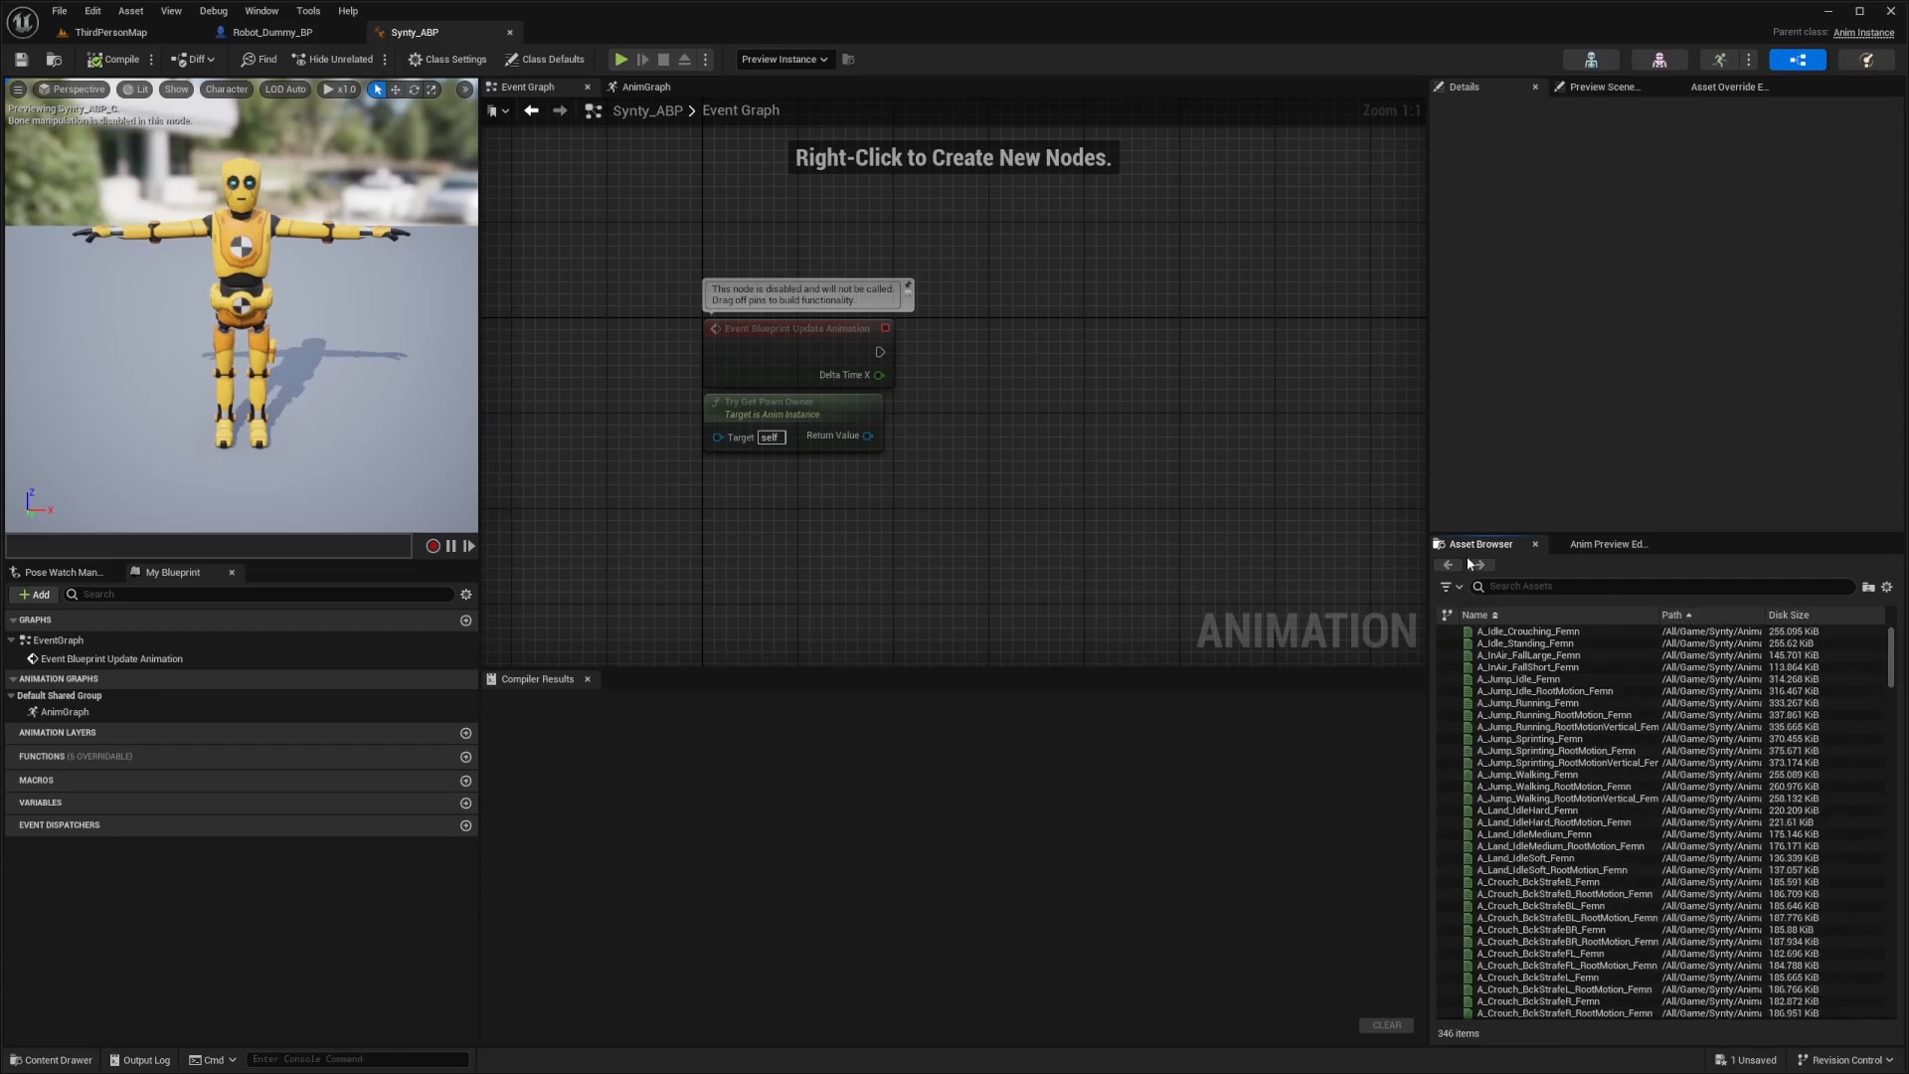
{"action": "left_click", "coordinate": [1513, 586]}
{"action": "type", "text": "idle"}
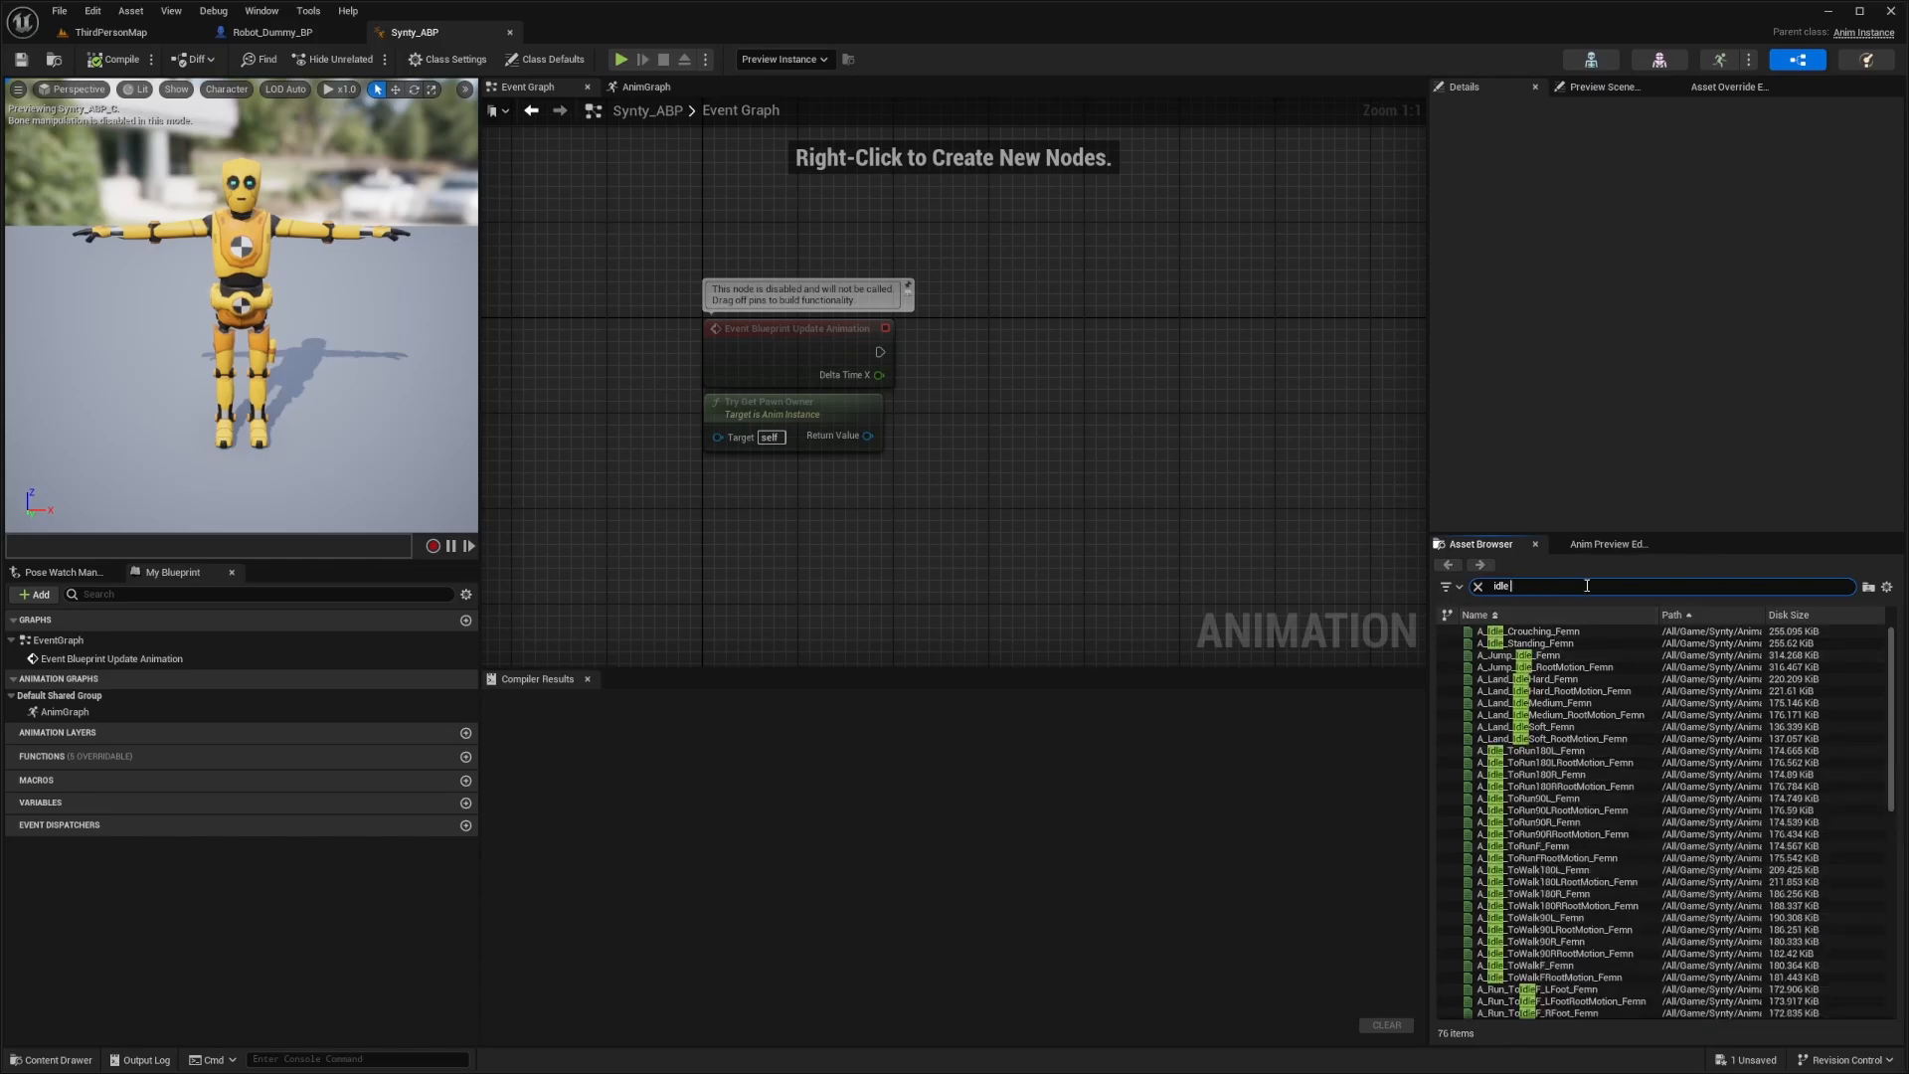
{"action": "type", "text": " mascu"}
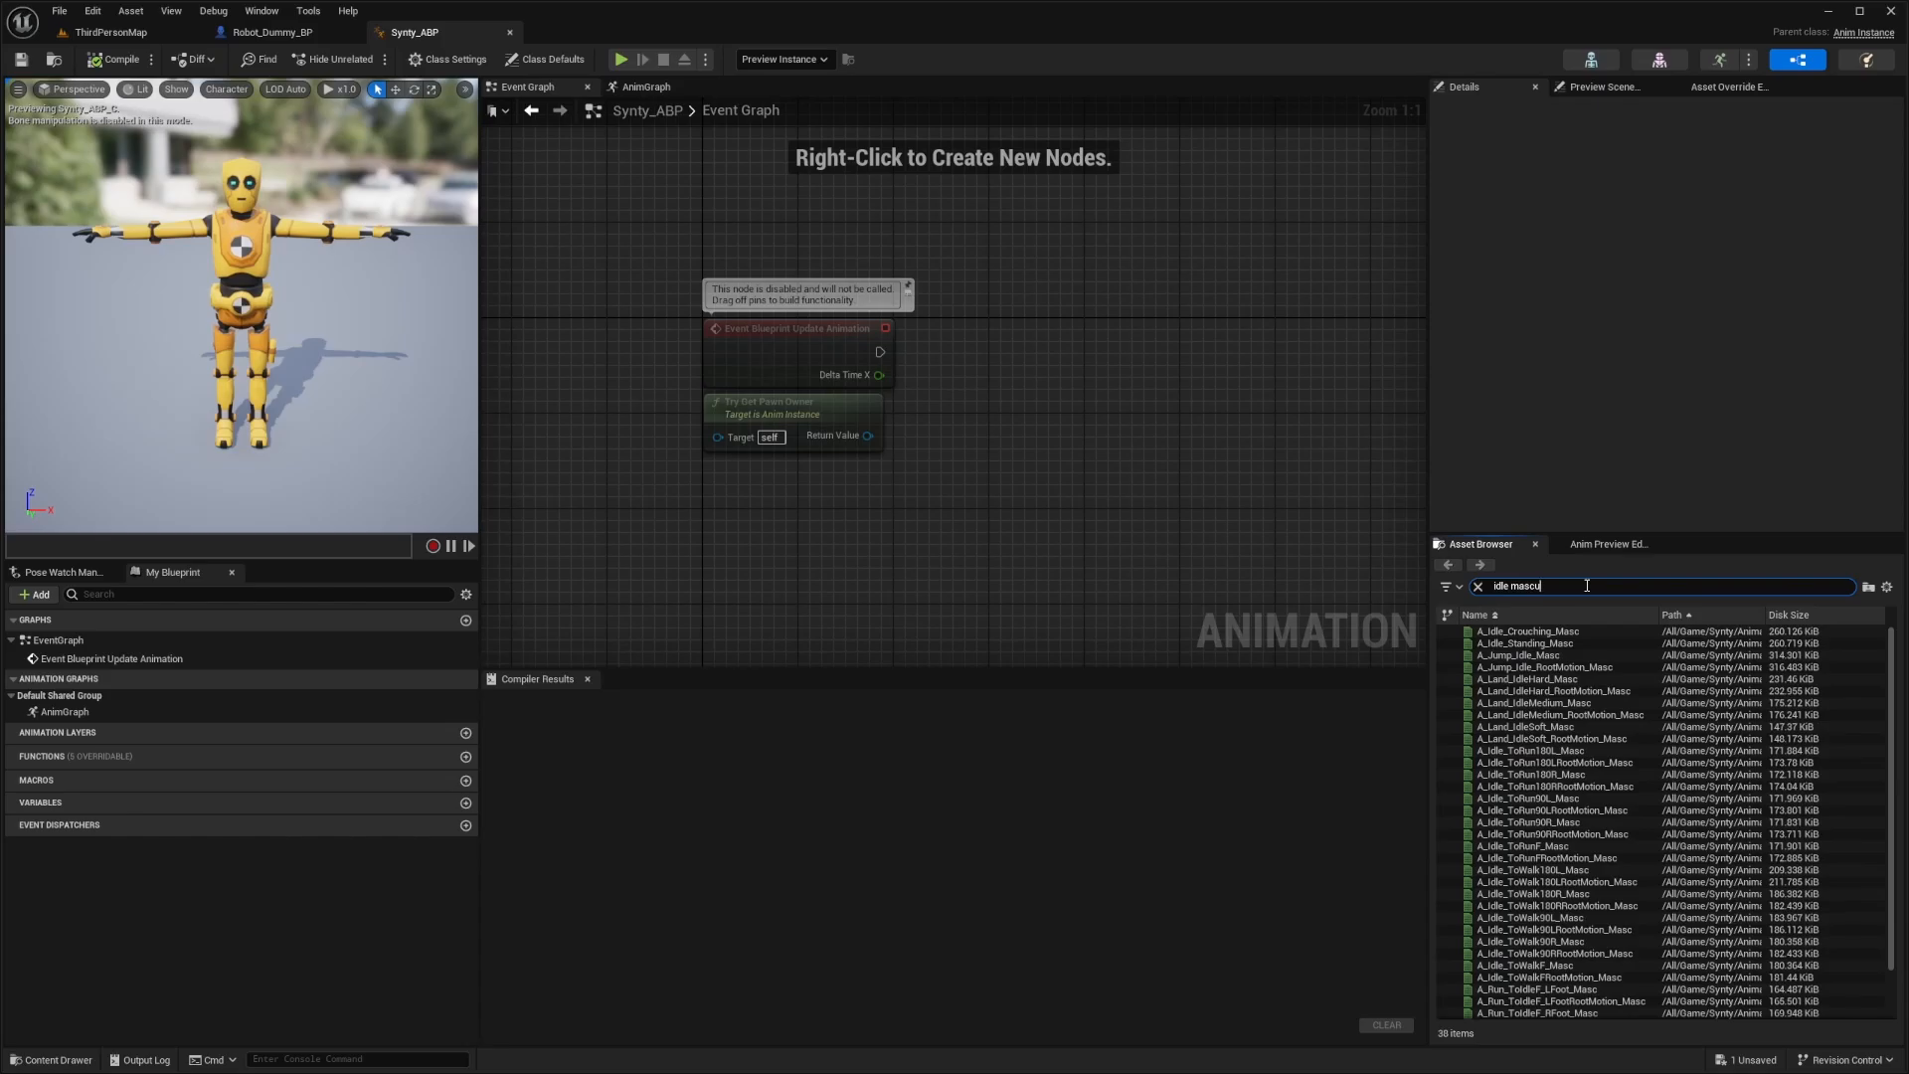
{"action": "type", "text": "stand"}
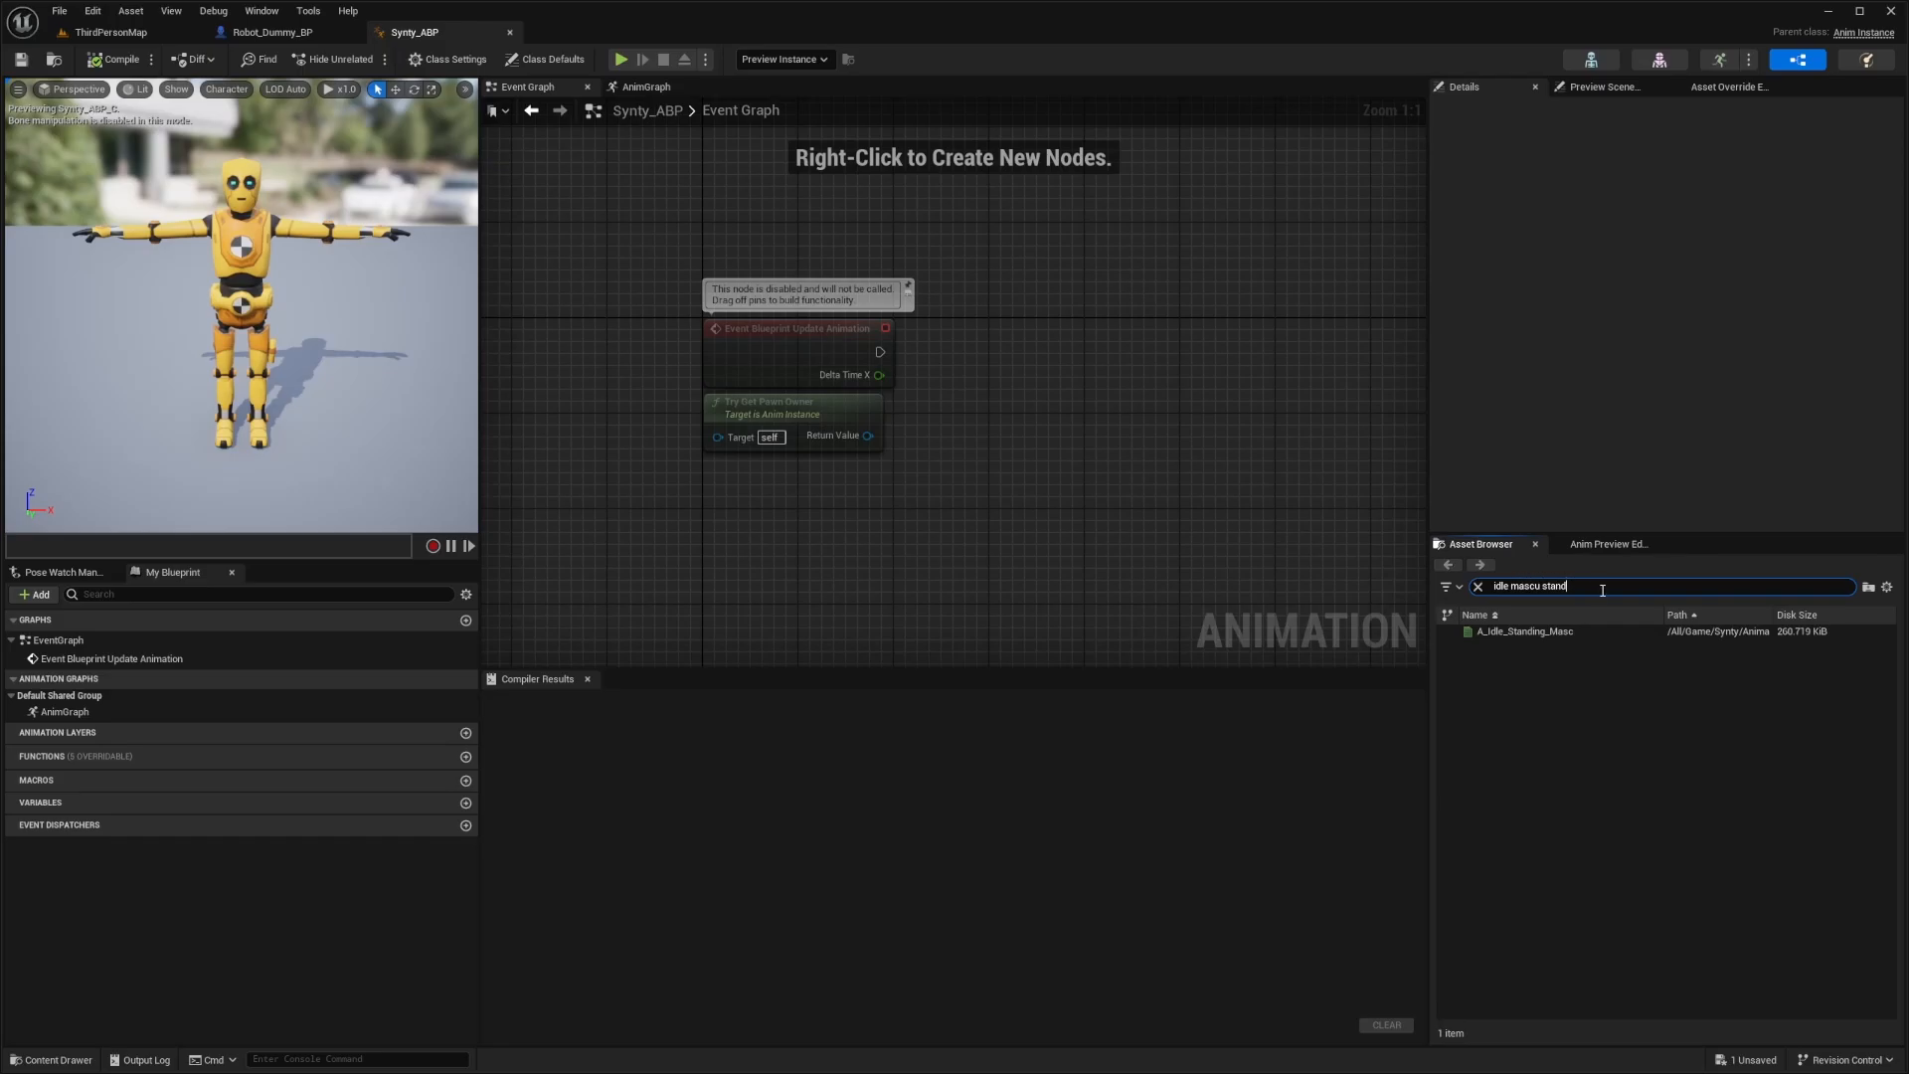
{"action": "left_click", "coordinate": [1472, 632]}
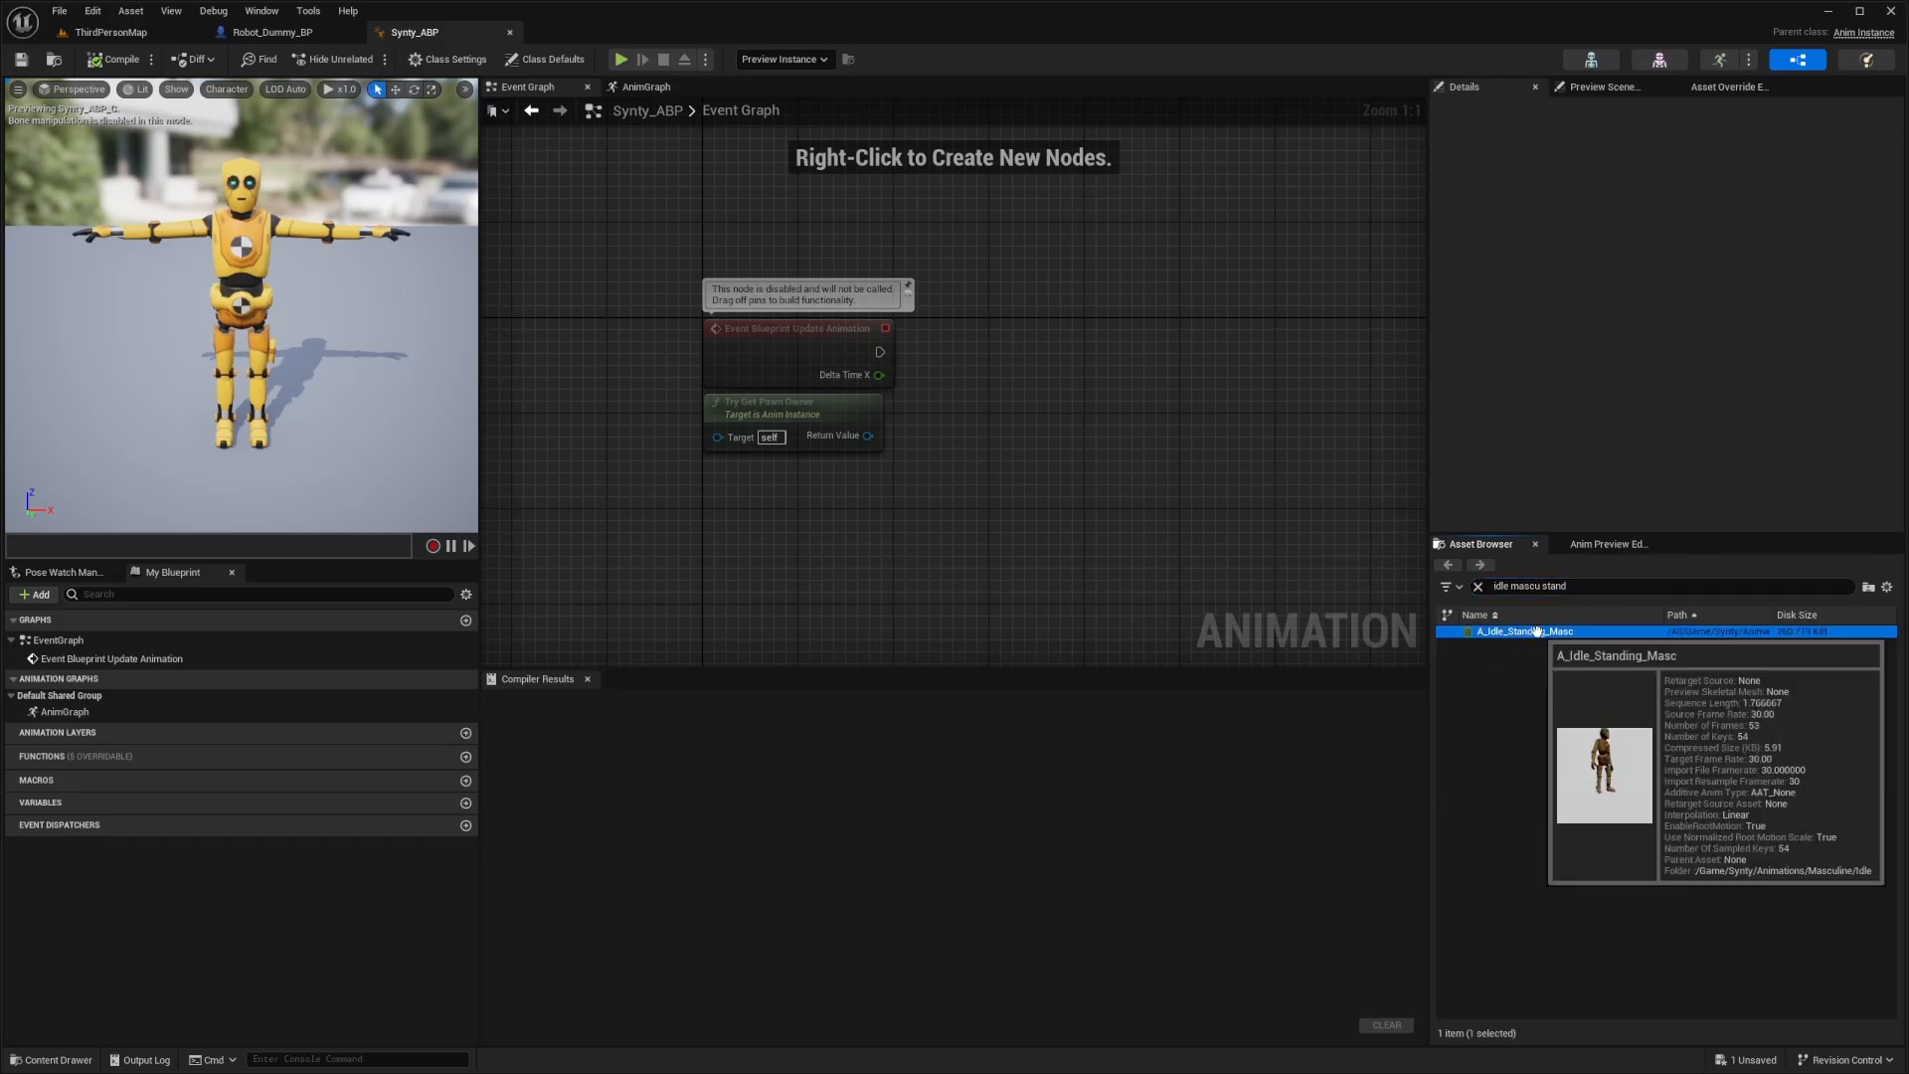
{"action": "left_click", "coordinate": [1478, 586]}
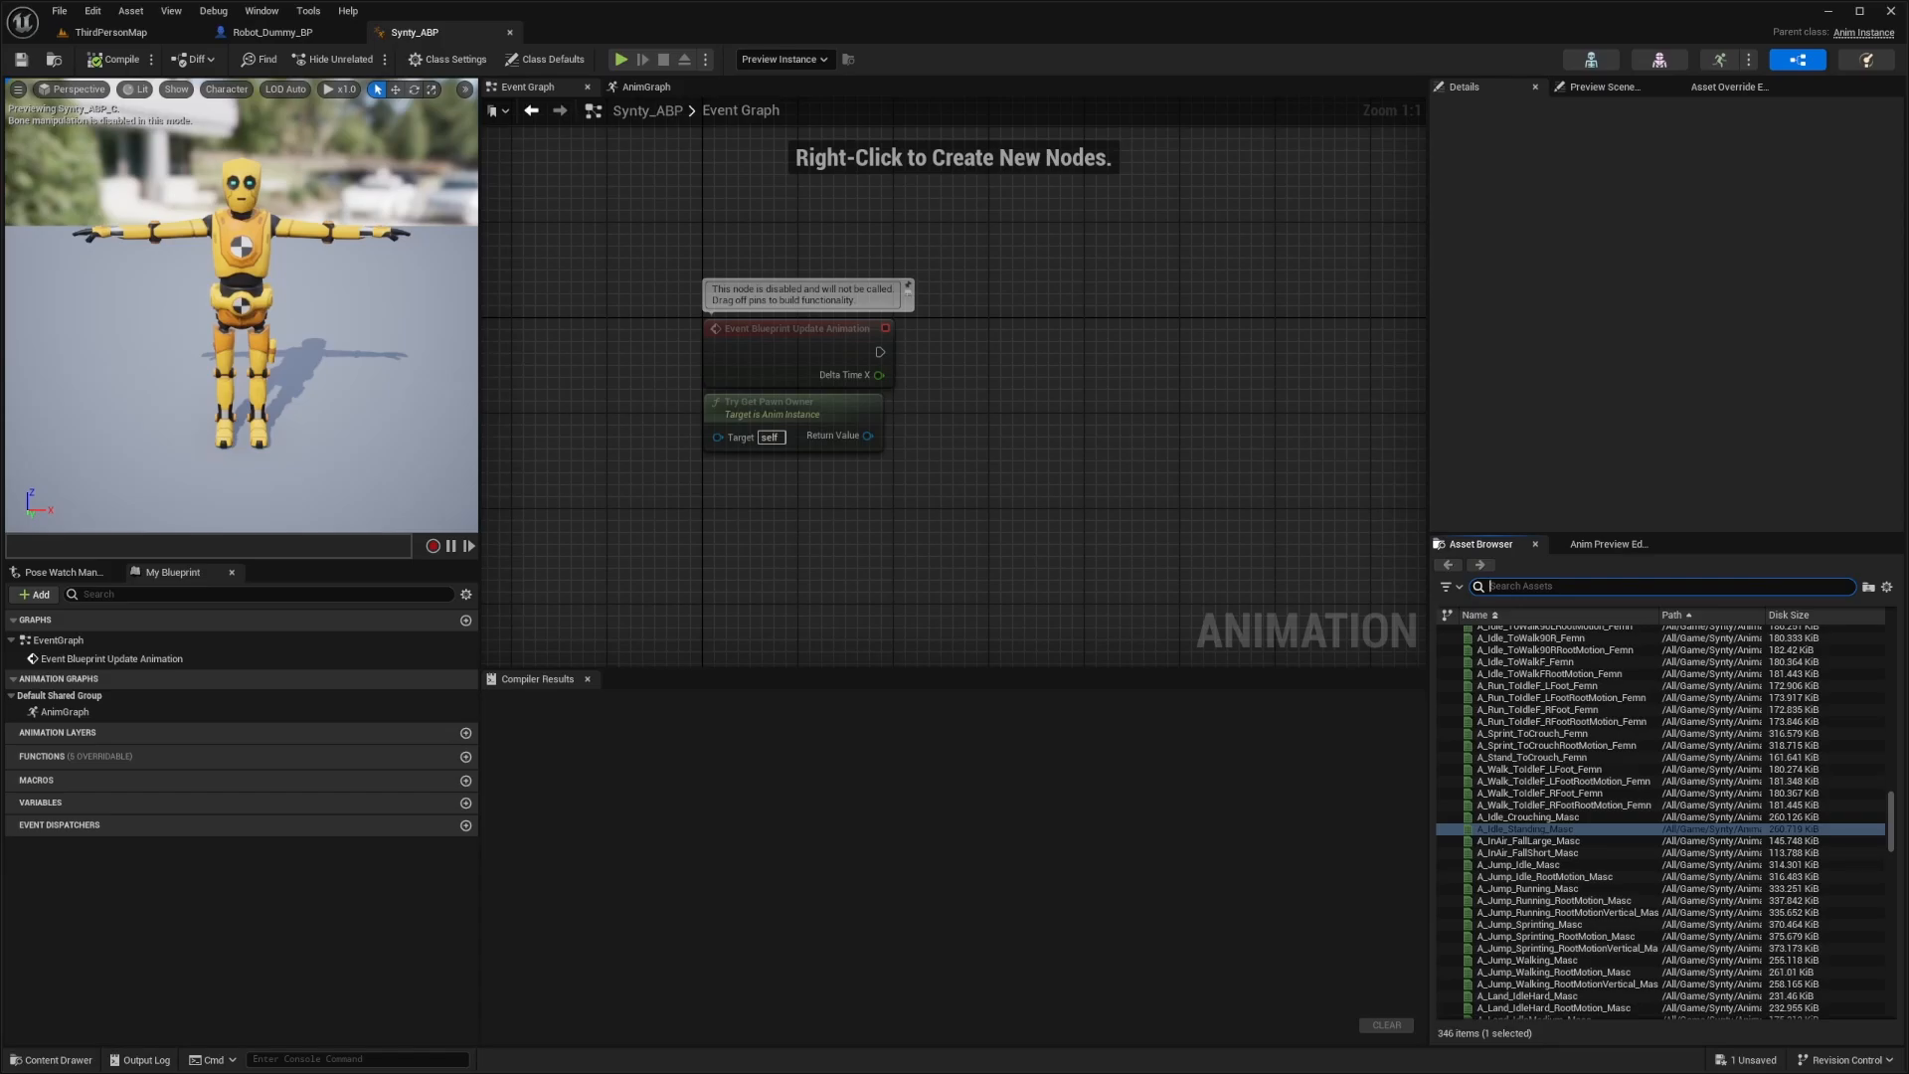
Add a state machine named Locomotion to the AnimGraph beside the Output Pose node
{"action": "left_click", "coordinate": [645, 86]}
{"action": "right_click", "coordinate": [763, 377]}
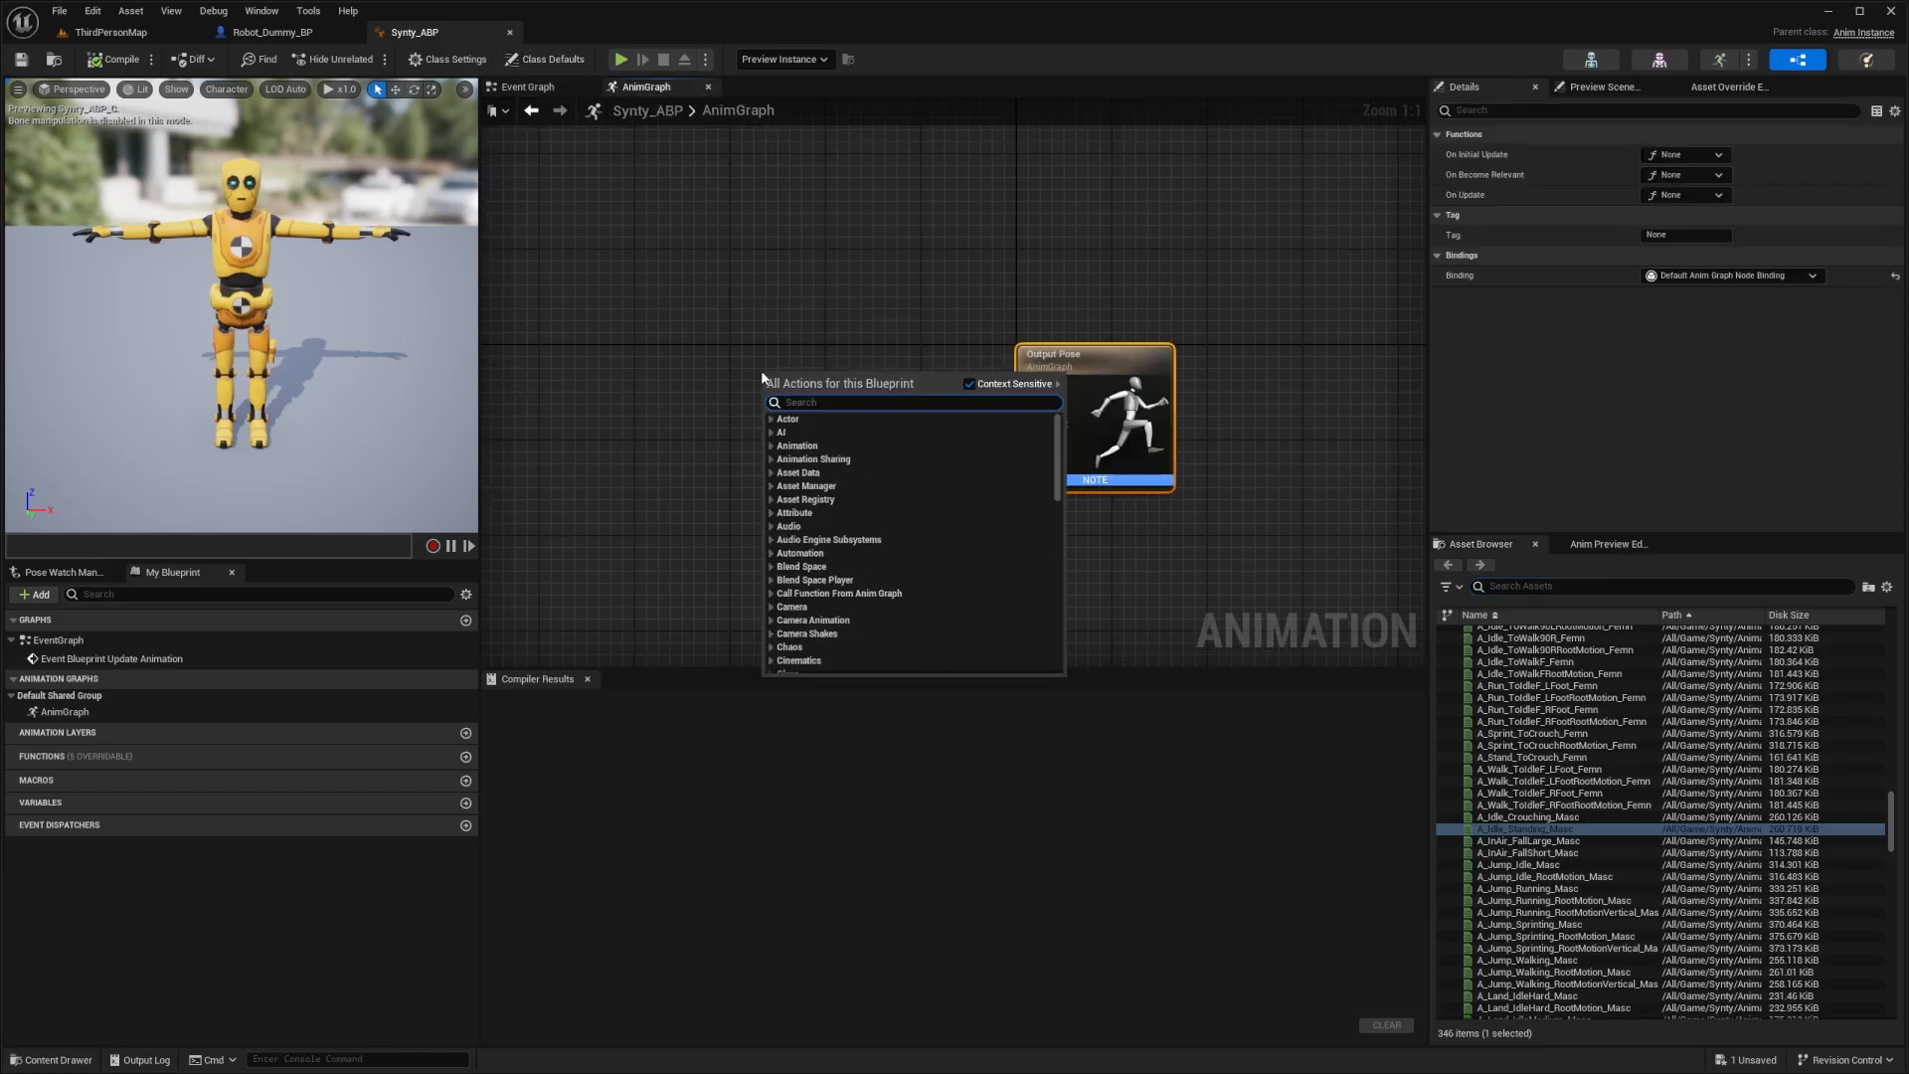
{"action": "type", "text": "state machi"}
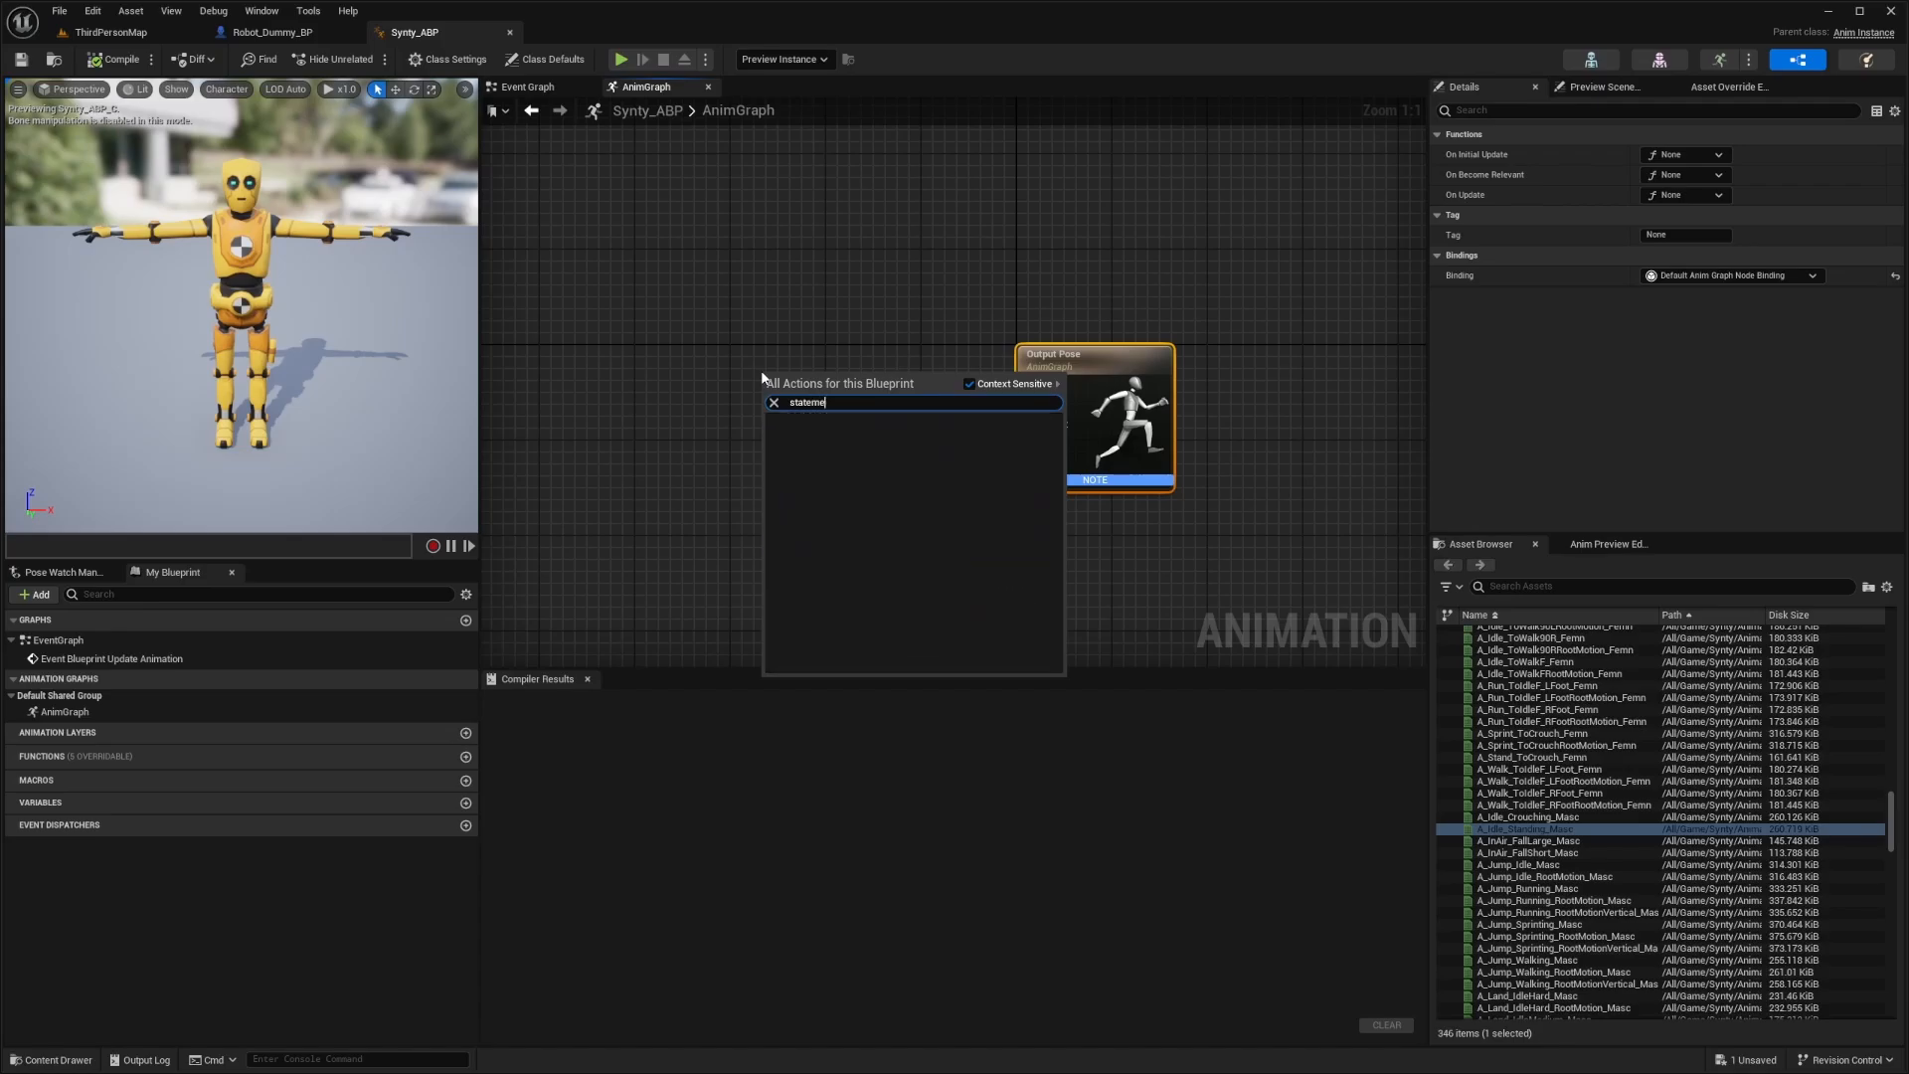
{"action": "key", "text": "Return"}
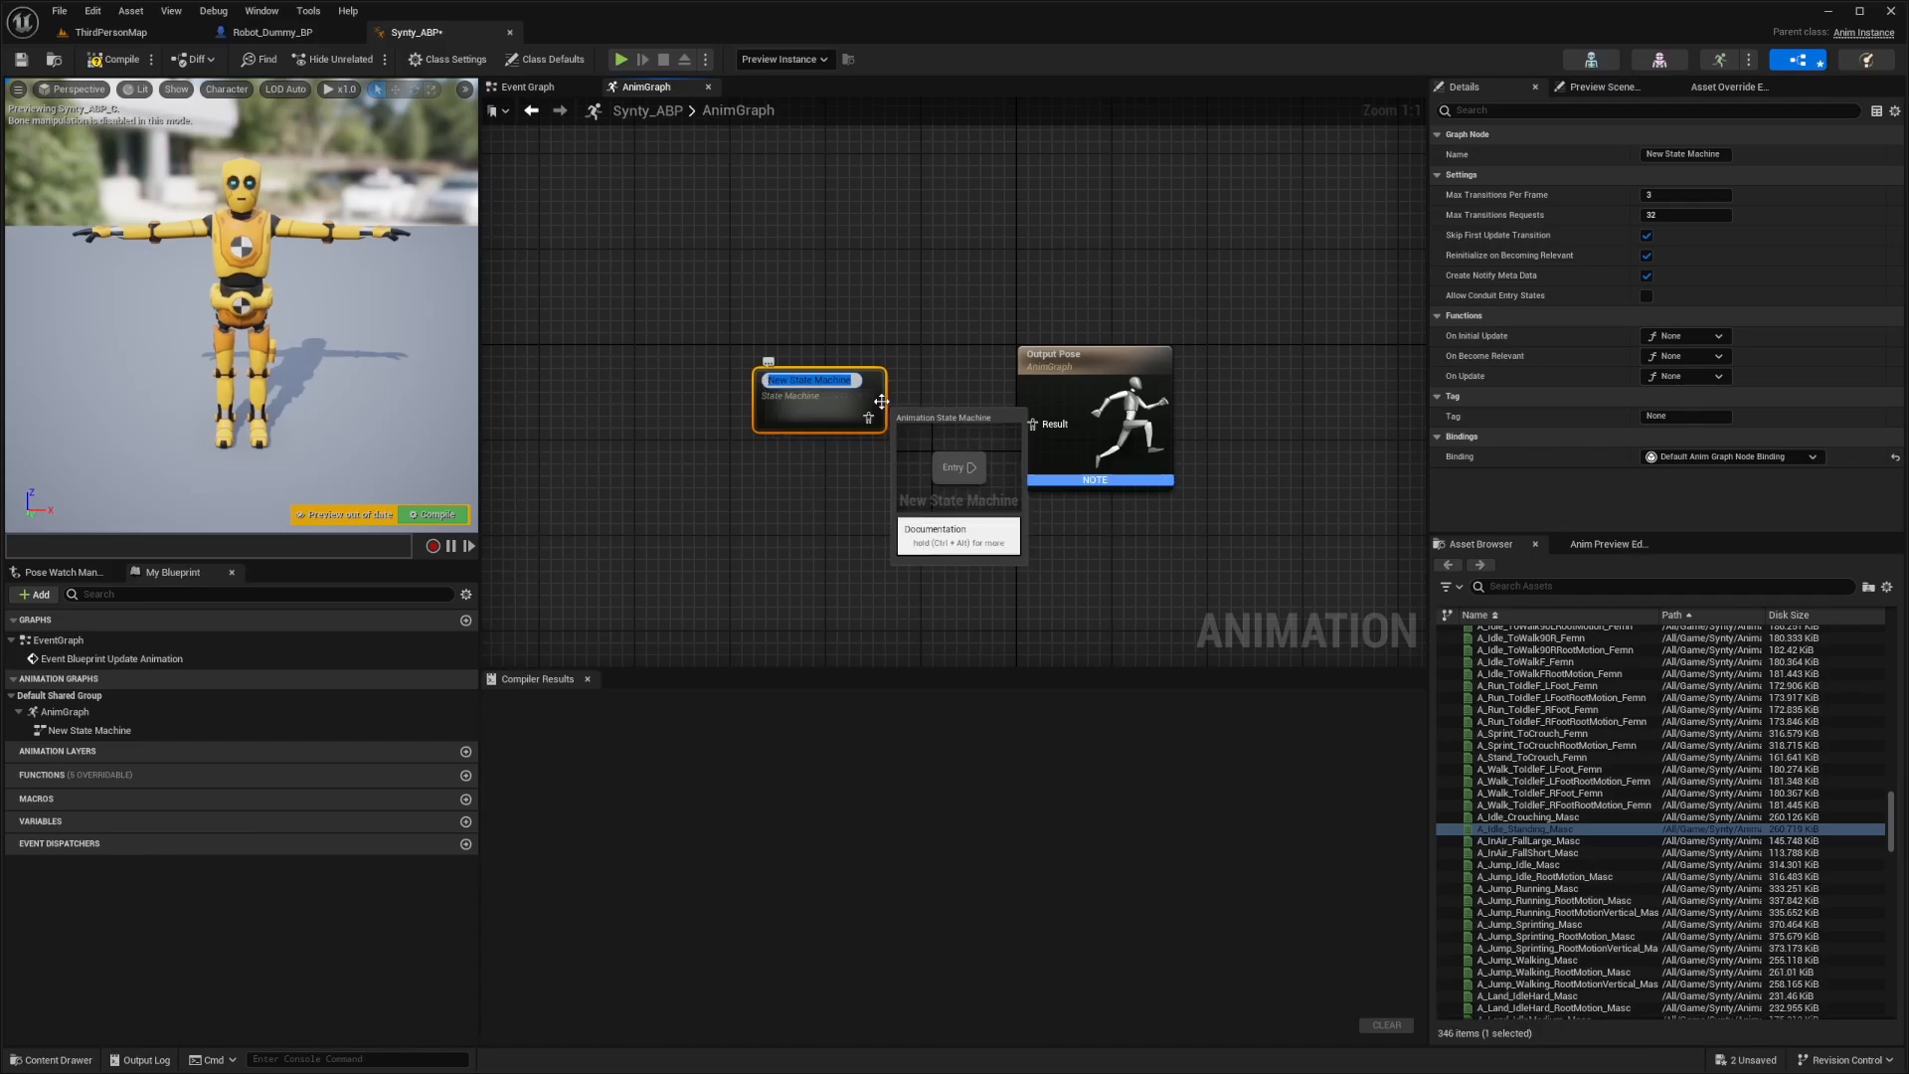
{"action": "type", "text": "Locomotion"}
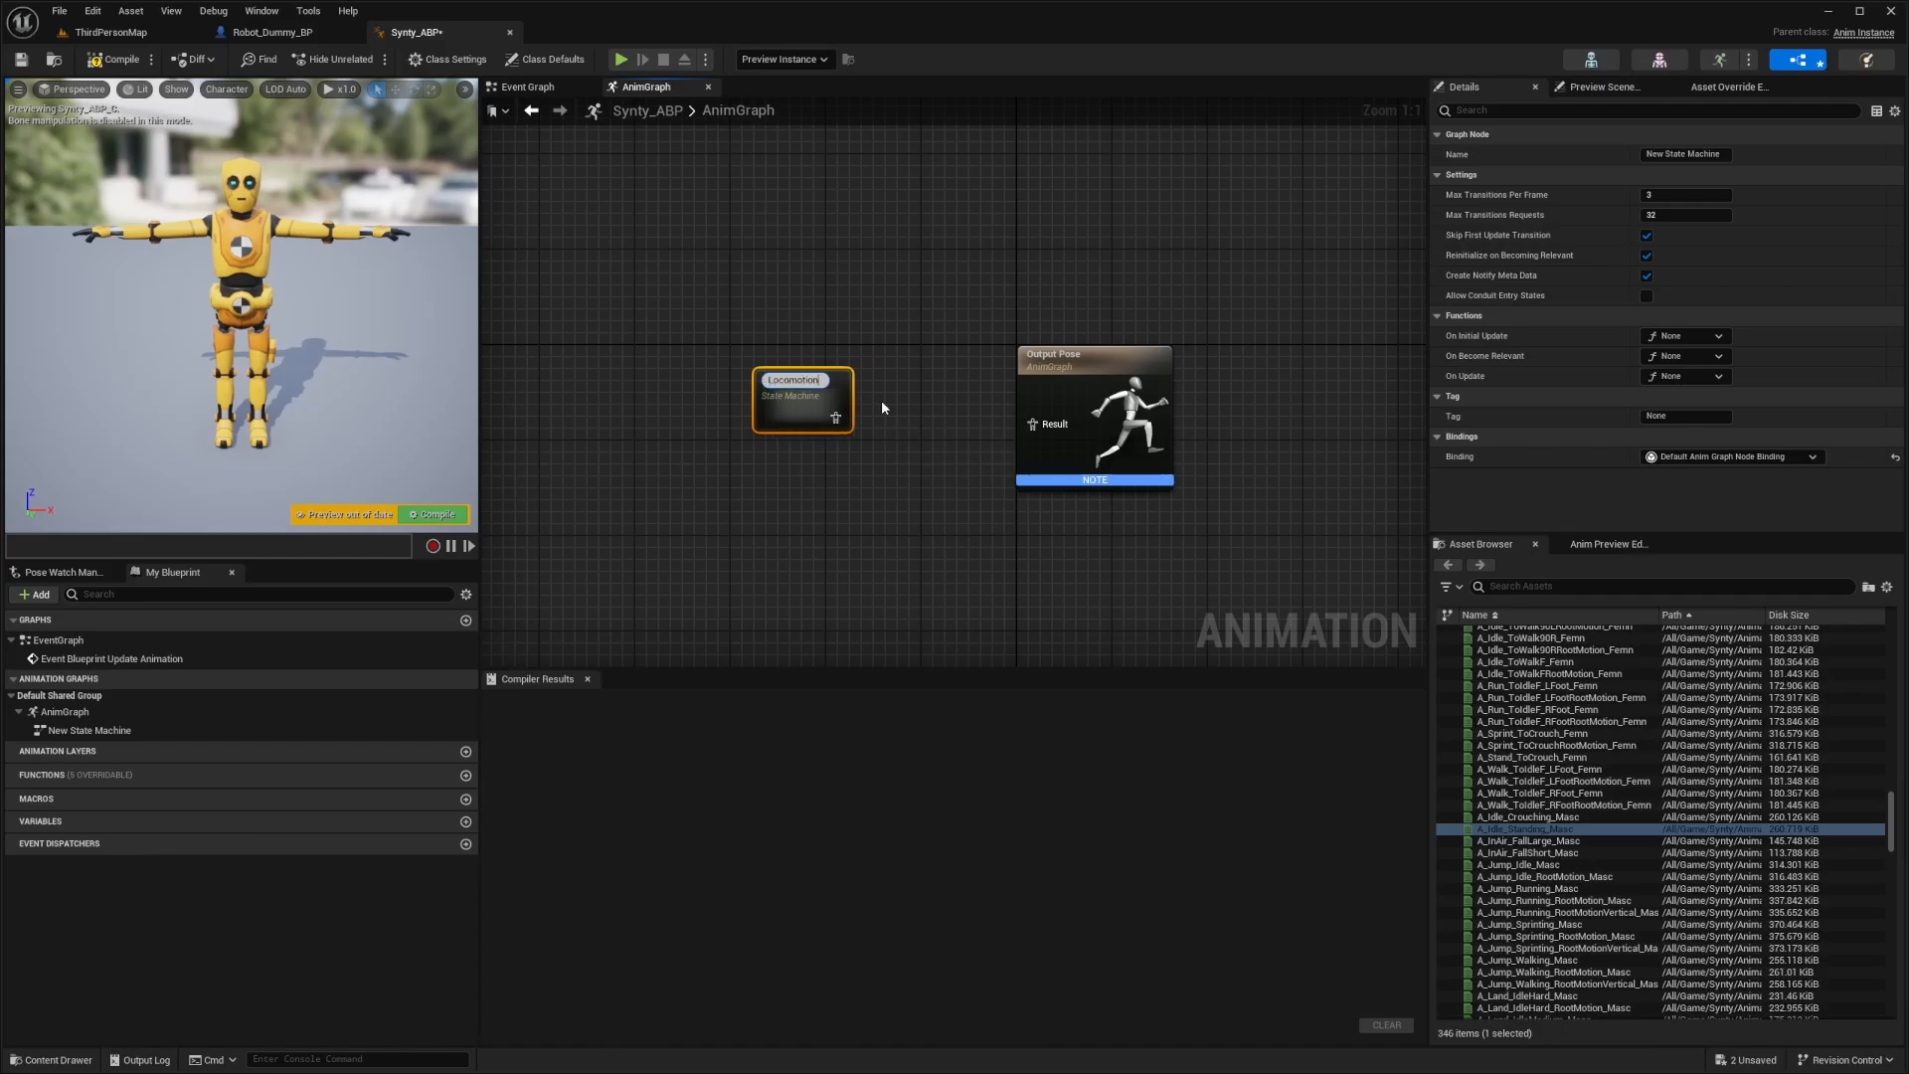
{"action": "key", "text": "Return"}
Inside the Locomotion state machine, add a state named Idle fed from Entry and line the two nodes up
{"action": "double_click", "coordinate": [816, 398]}
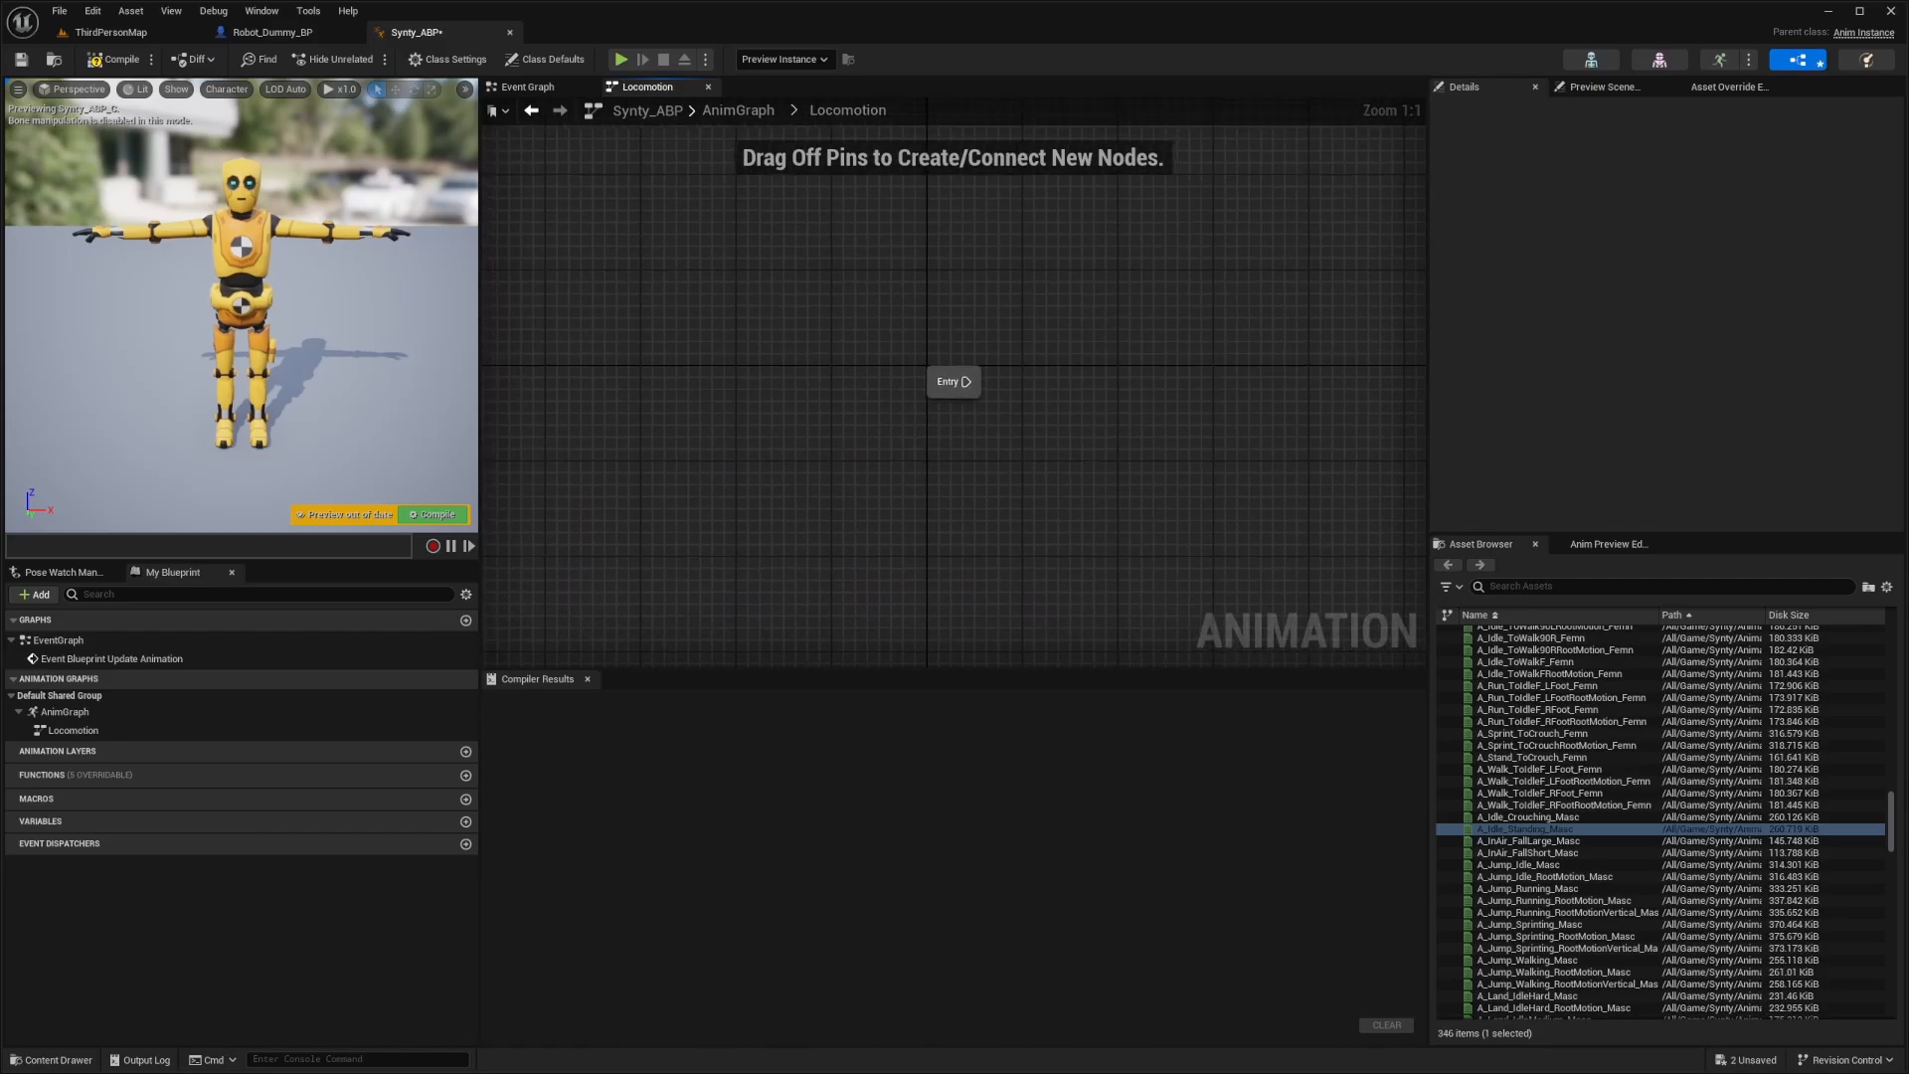
{"action": "right_click_drag", "start_coordinate": [1044, 271], "coordinate": [785, 262]}
{"action": "left_click_drag", "start_coordinate": [829, 306], "coordinate": [642, 452]}
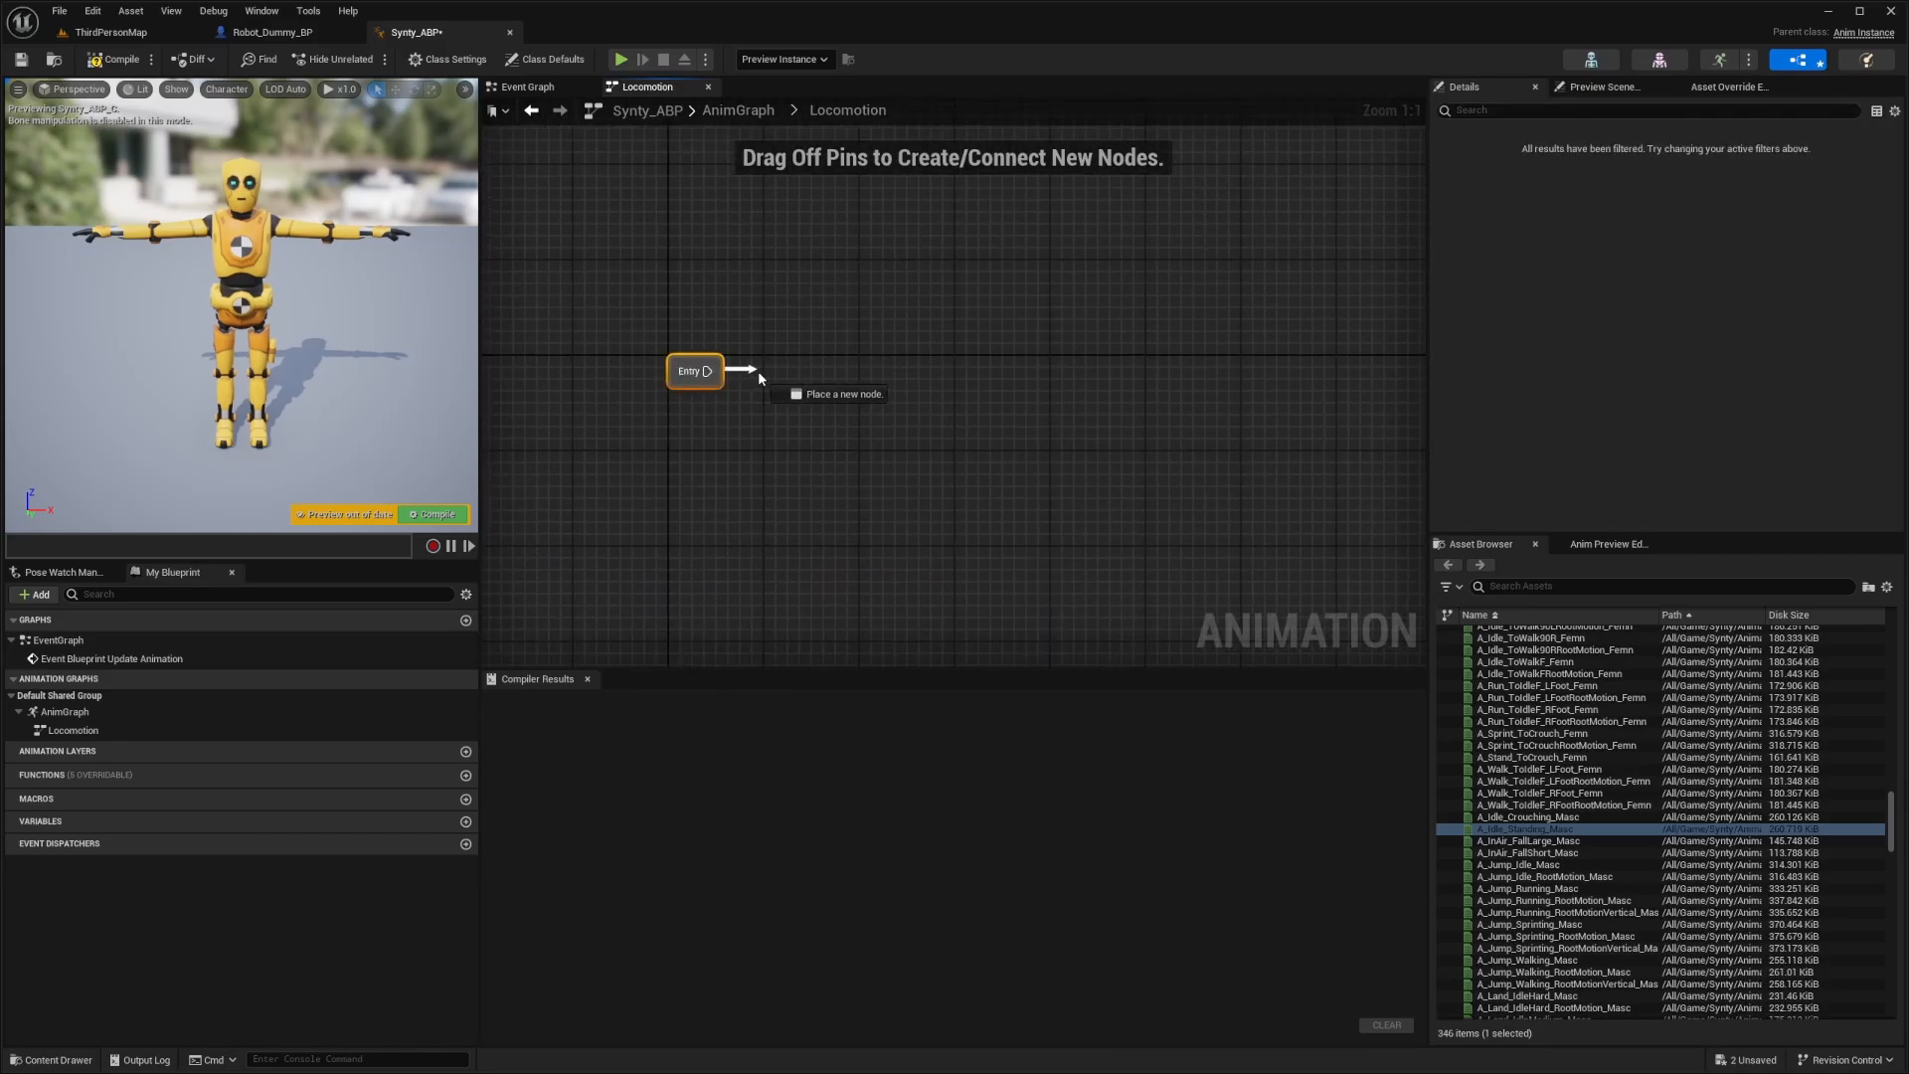
{"action": "left_click_drag", "start_coordinate": [758, 373], "coordinate": [856, 377]}
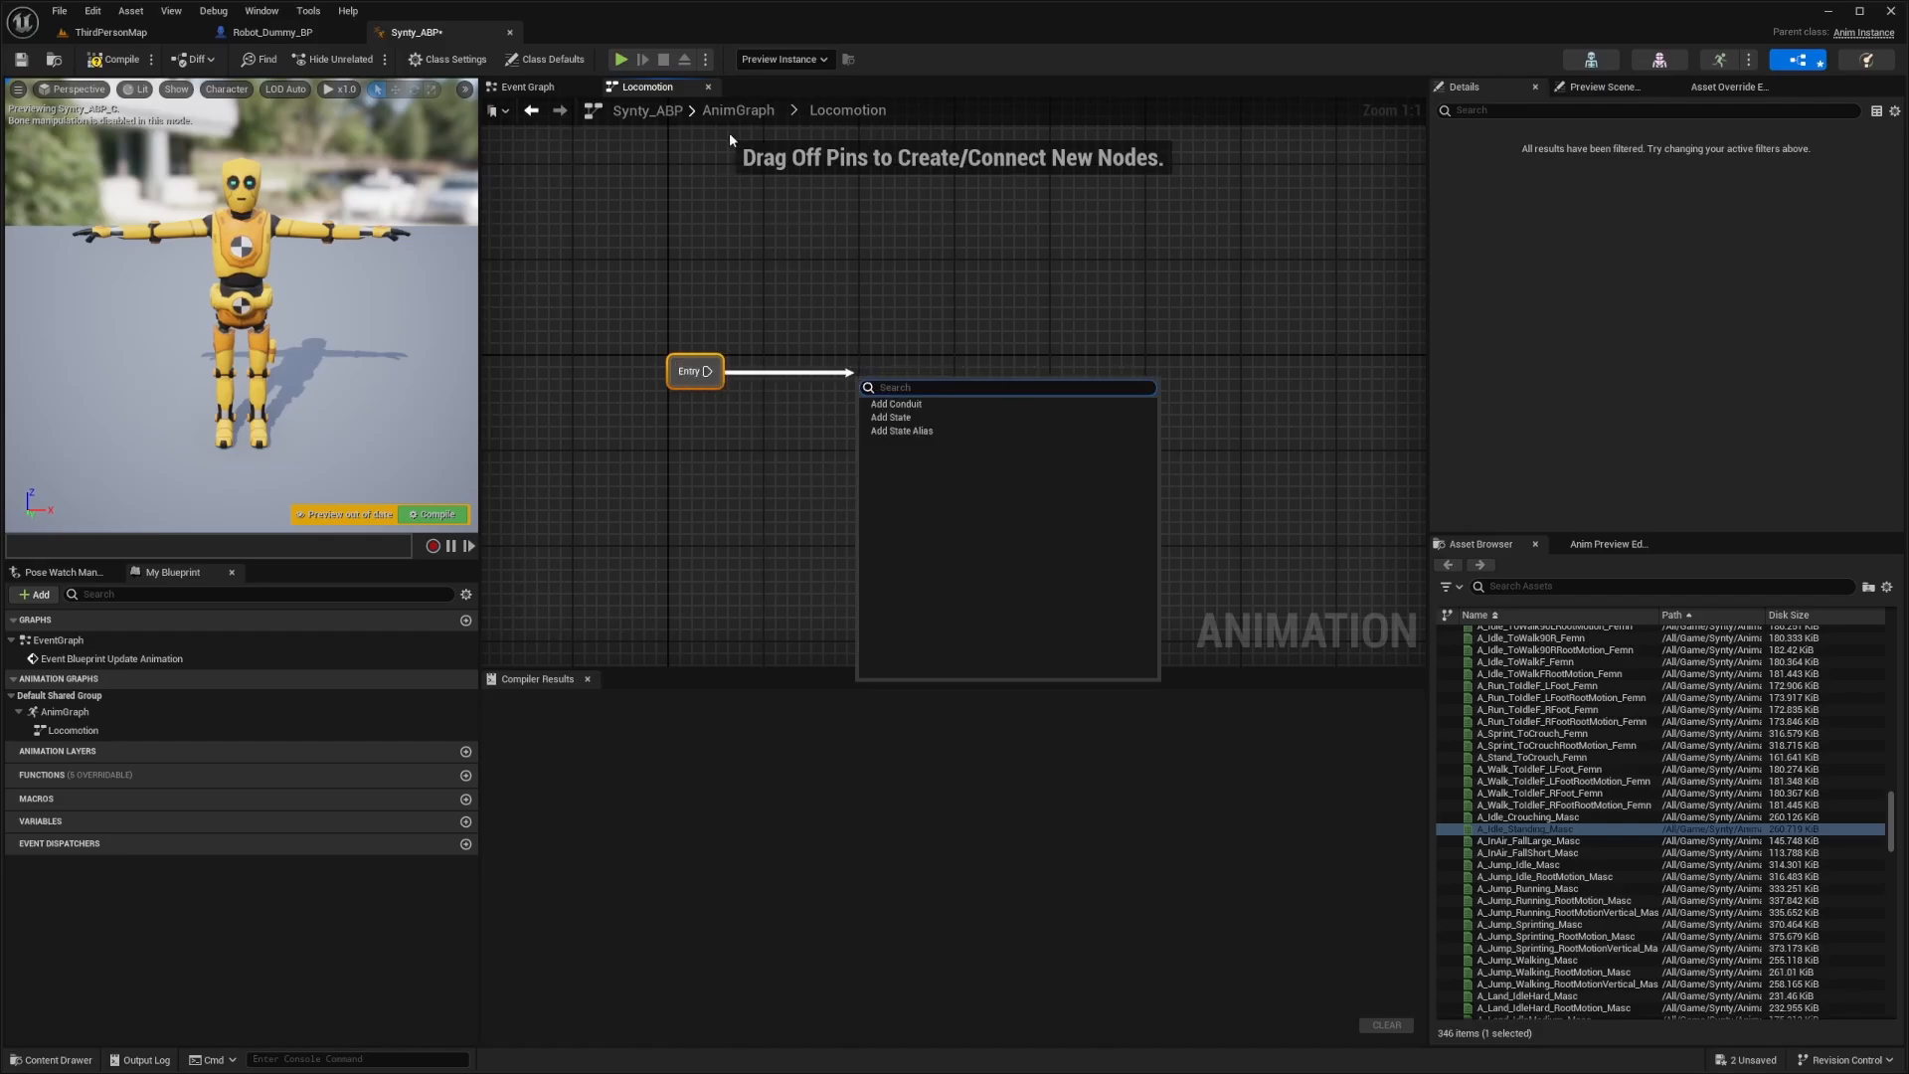
{"action": "left_click", "coordinate": [925, 419]}
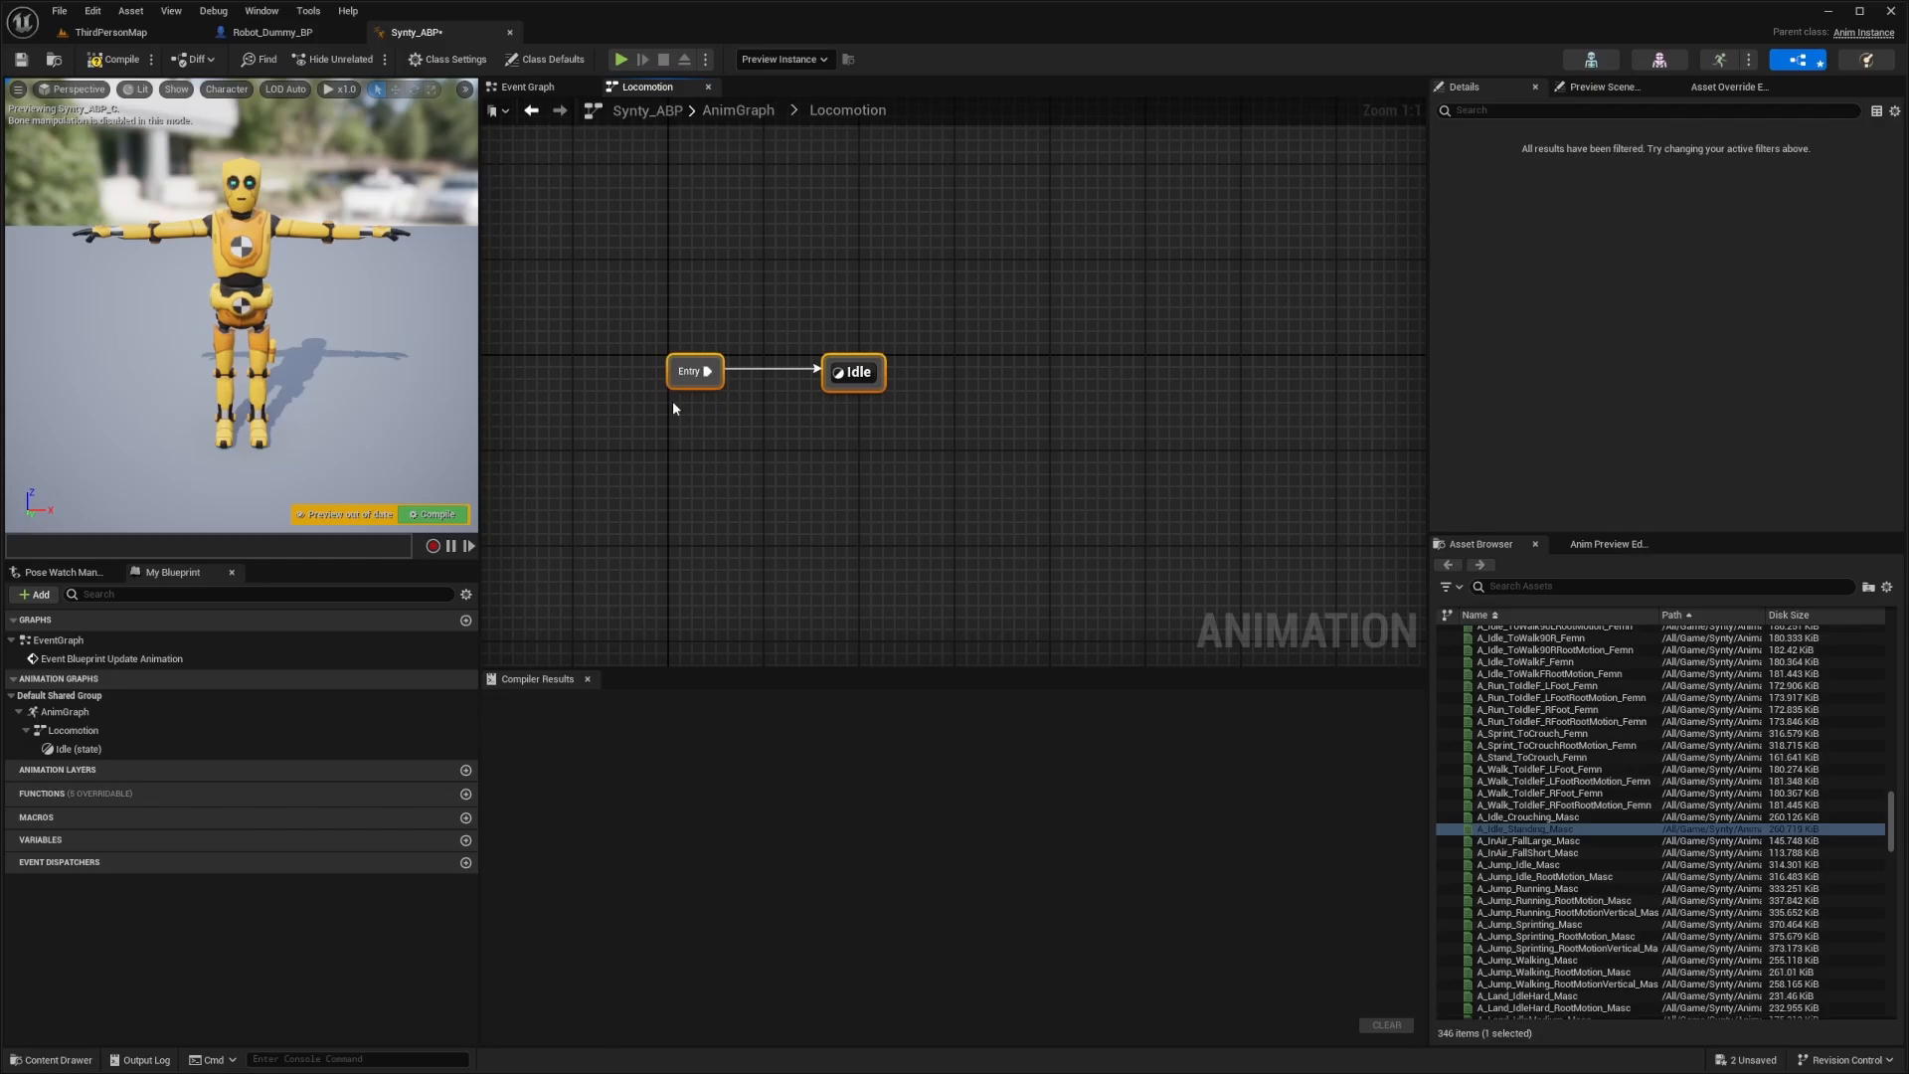
{"action": "left_click_drag", "start_coordinate": [809, 303], "coordinate": [574, 453]}
{"action": "left_click", "coordinate": [758, 394]}
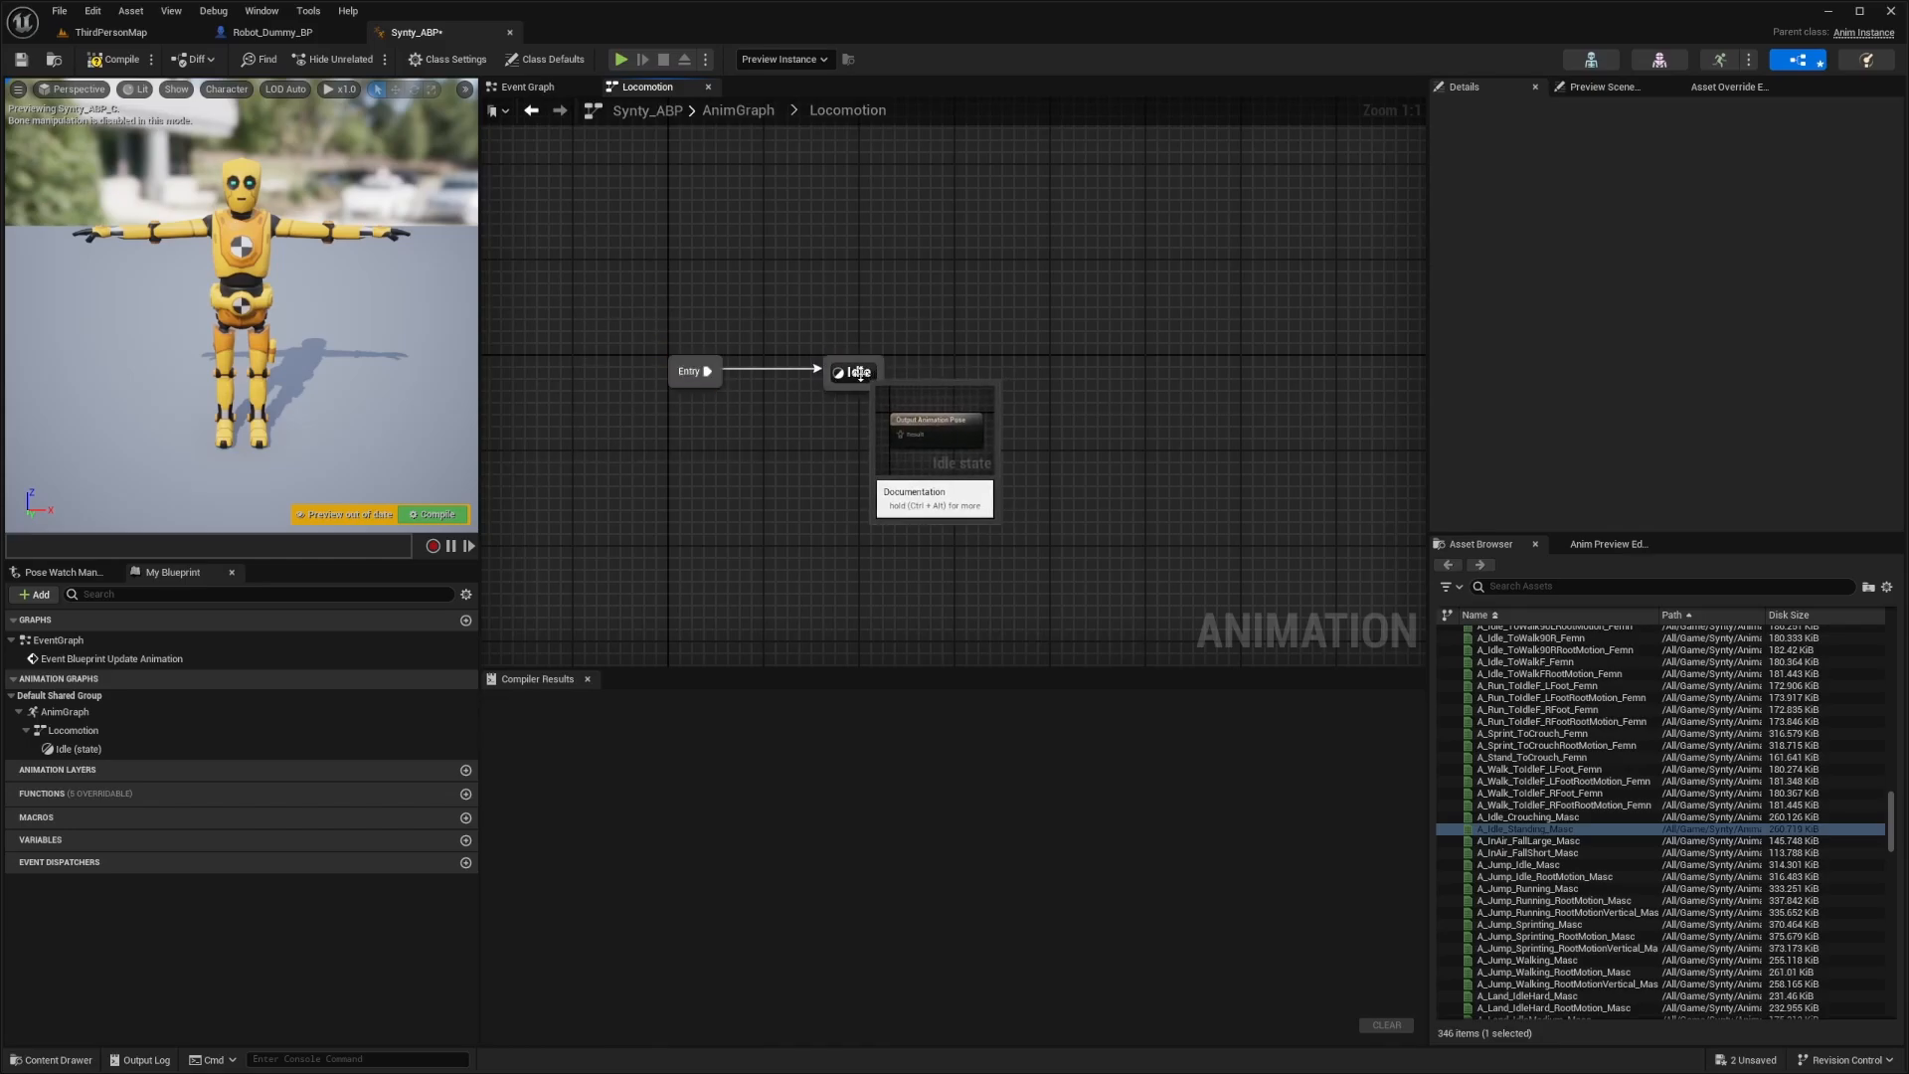
In the Idle state, place the A_Idle_Standing_Masc animation, connect it to Output Animation Pose and straighten the connection
{"action": "double_click", "coordinate": [857, 373]}
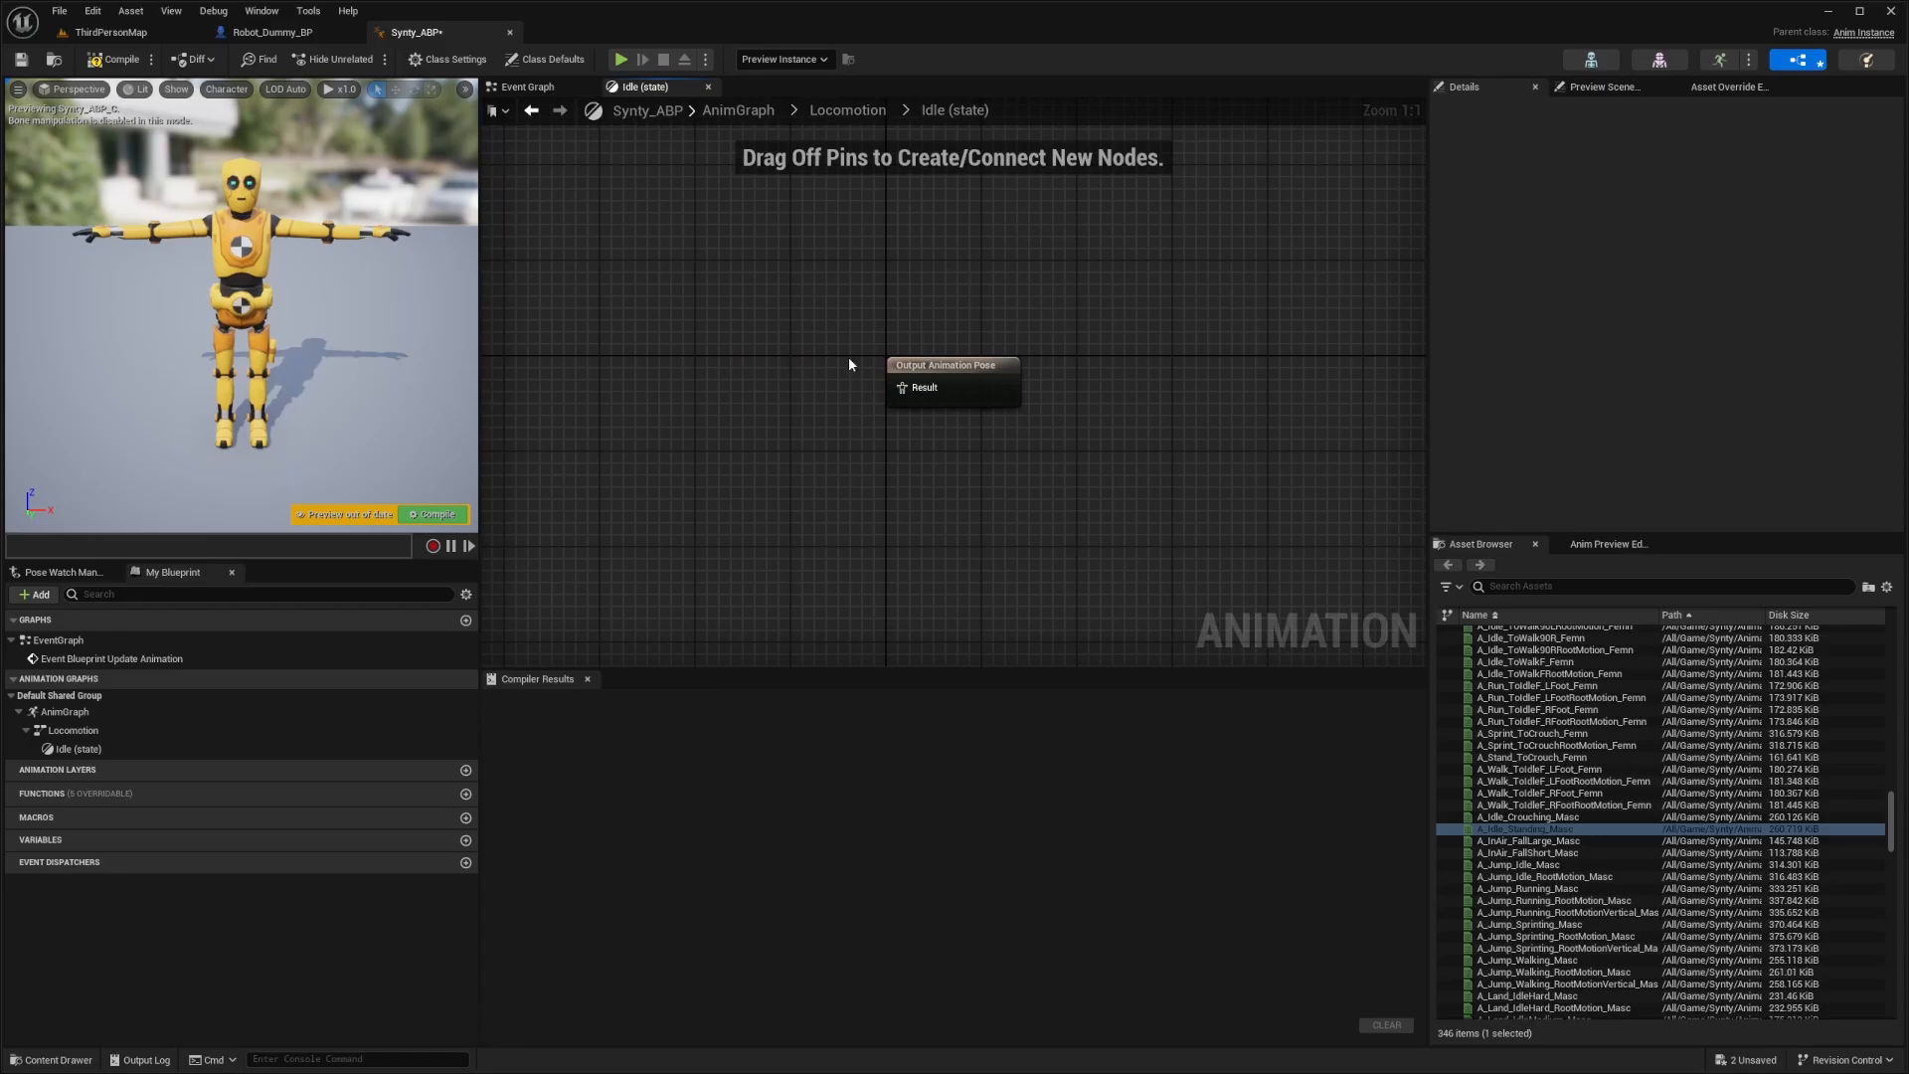
{"action": "left_click_drag", "start_coordinate": [957, 280], "coordinate": [830, 446]}
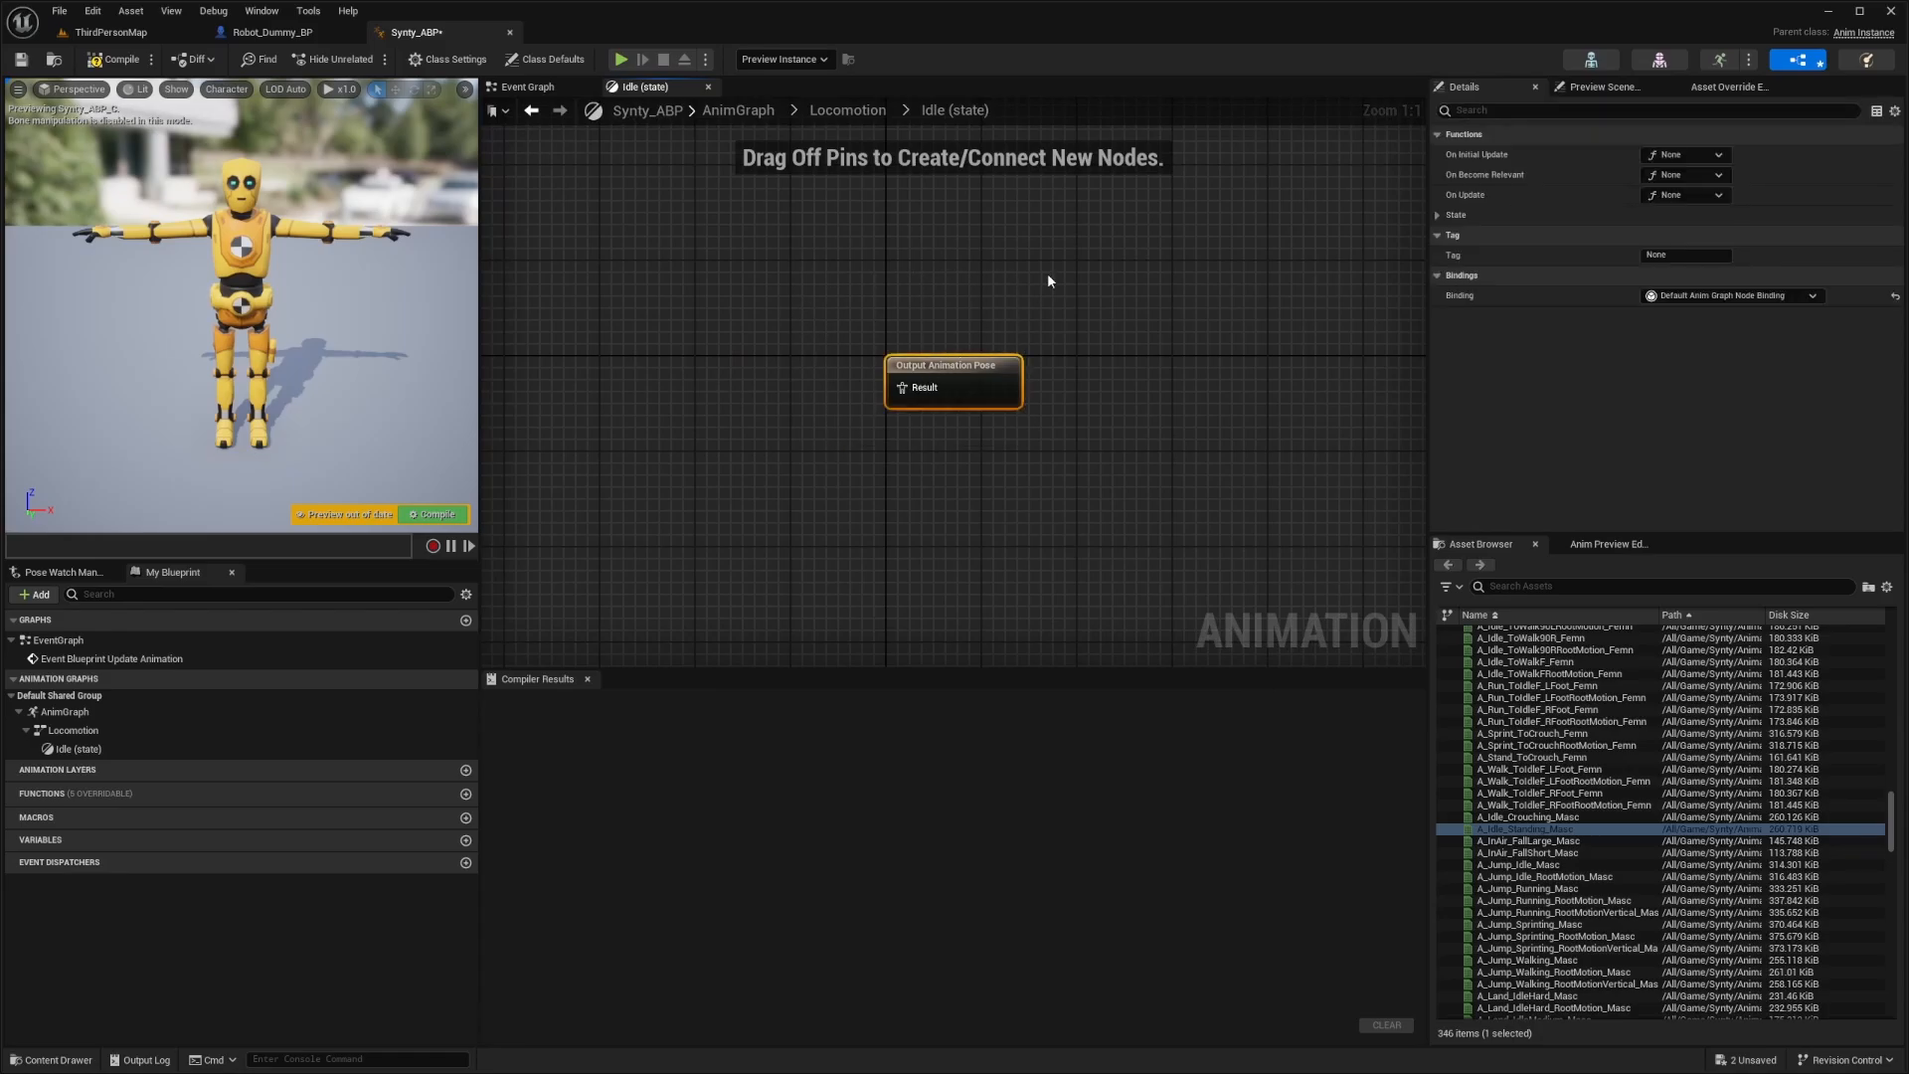
{"action": "left_click_drag", "start_coordinate": [1076, 291], "coordinate": [612, 341]}
{"action": "right_click_drag", "start_coordinate": [613, 341], "coordinate": [671, 352]}
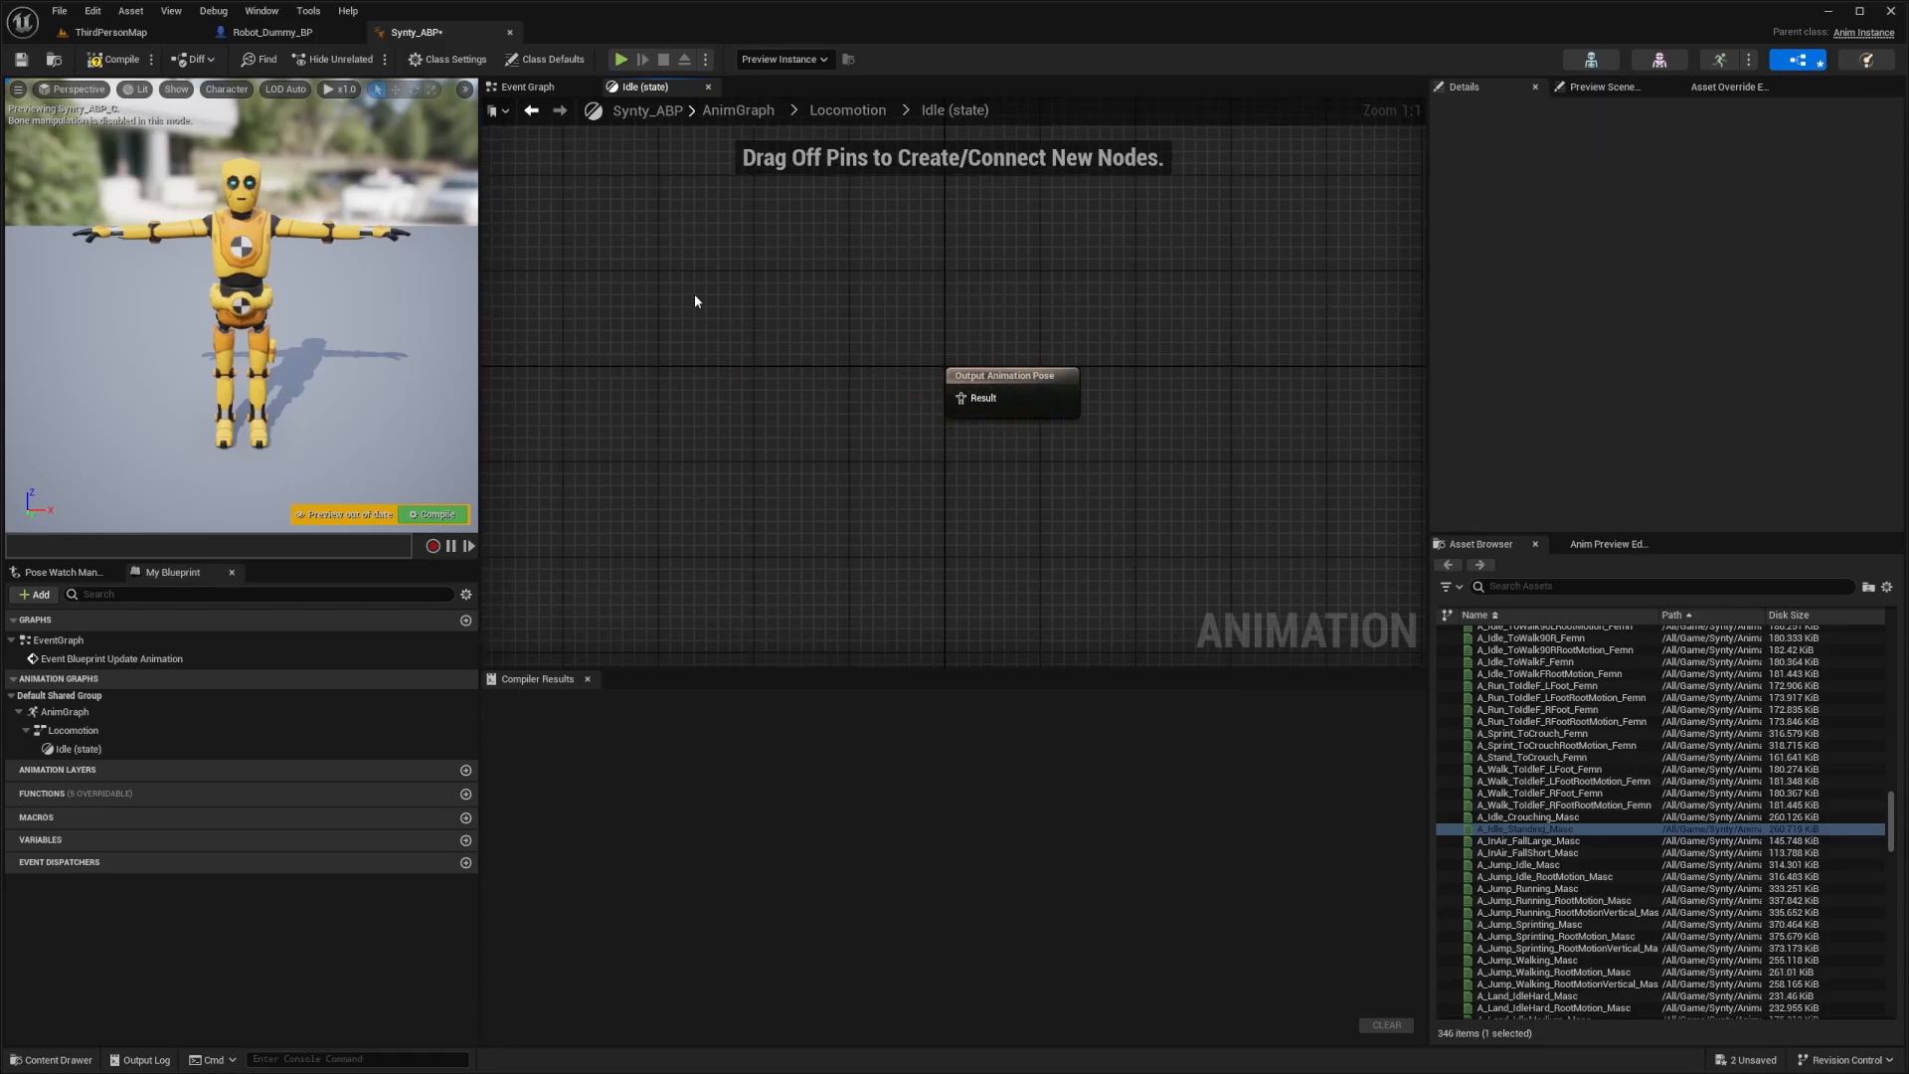
{"action": "left_click", "coordinate": [1558, 586]}
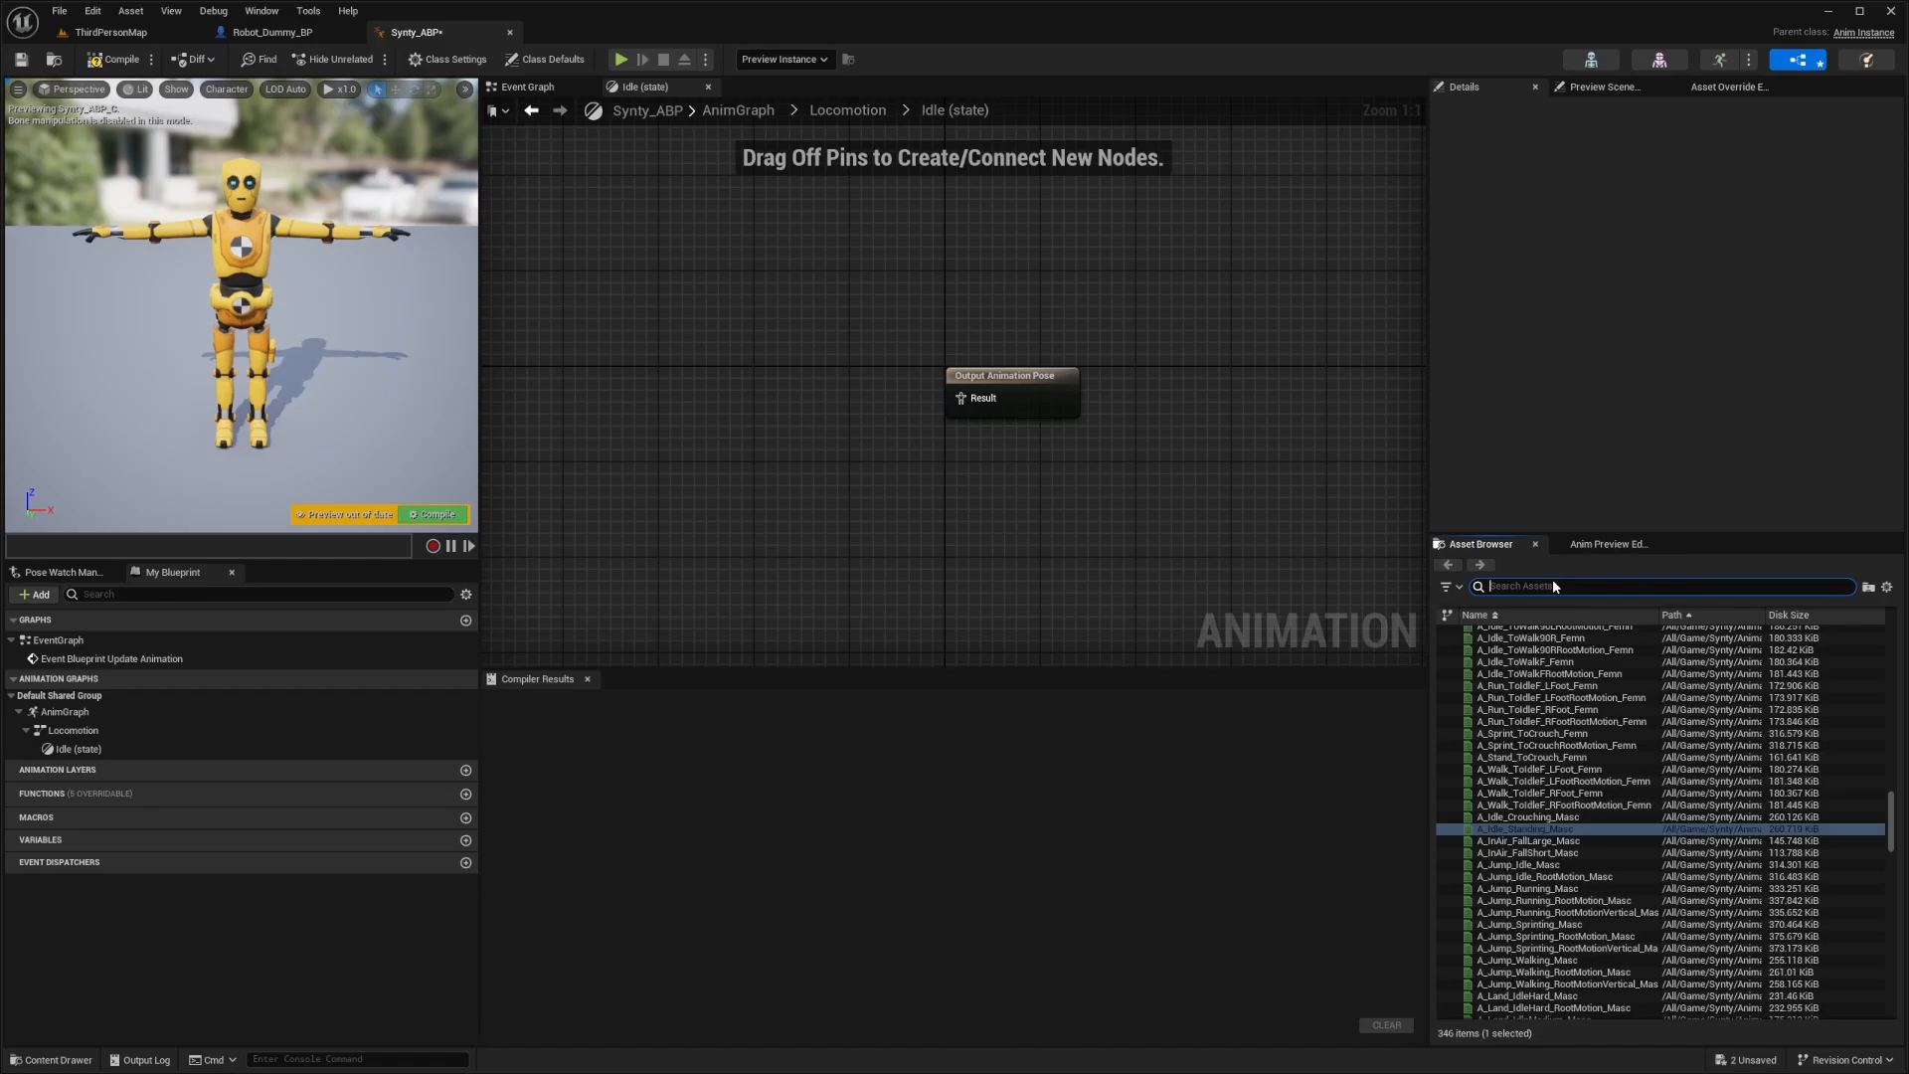
{"action": "left_click", "coordinate": [1526, 828]}
{"action": "left_click_drag", "start_coordinate": [1525, 828], "coordinate": [979, 401]}
{"action": "left_click_drag", "start_coordinate": [1118, 308], "coordinate": [725, 443]}
{"action": "key", "text": "q"}
{"action": "left_click", "coordinate": [729, 444]}
Enable Loop Animation on the A_Idle_Standing_Masc player and compile the Animation Blueprint
{"action": "left_click", "coordinate": [784, 396]}
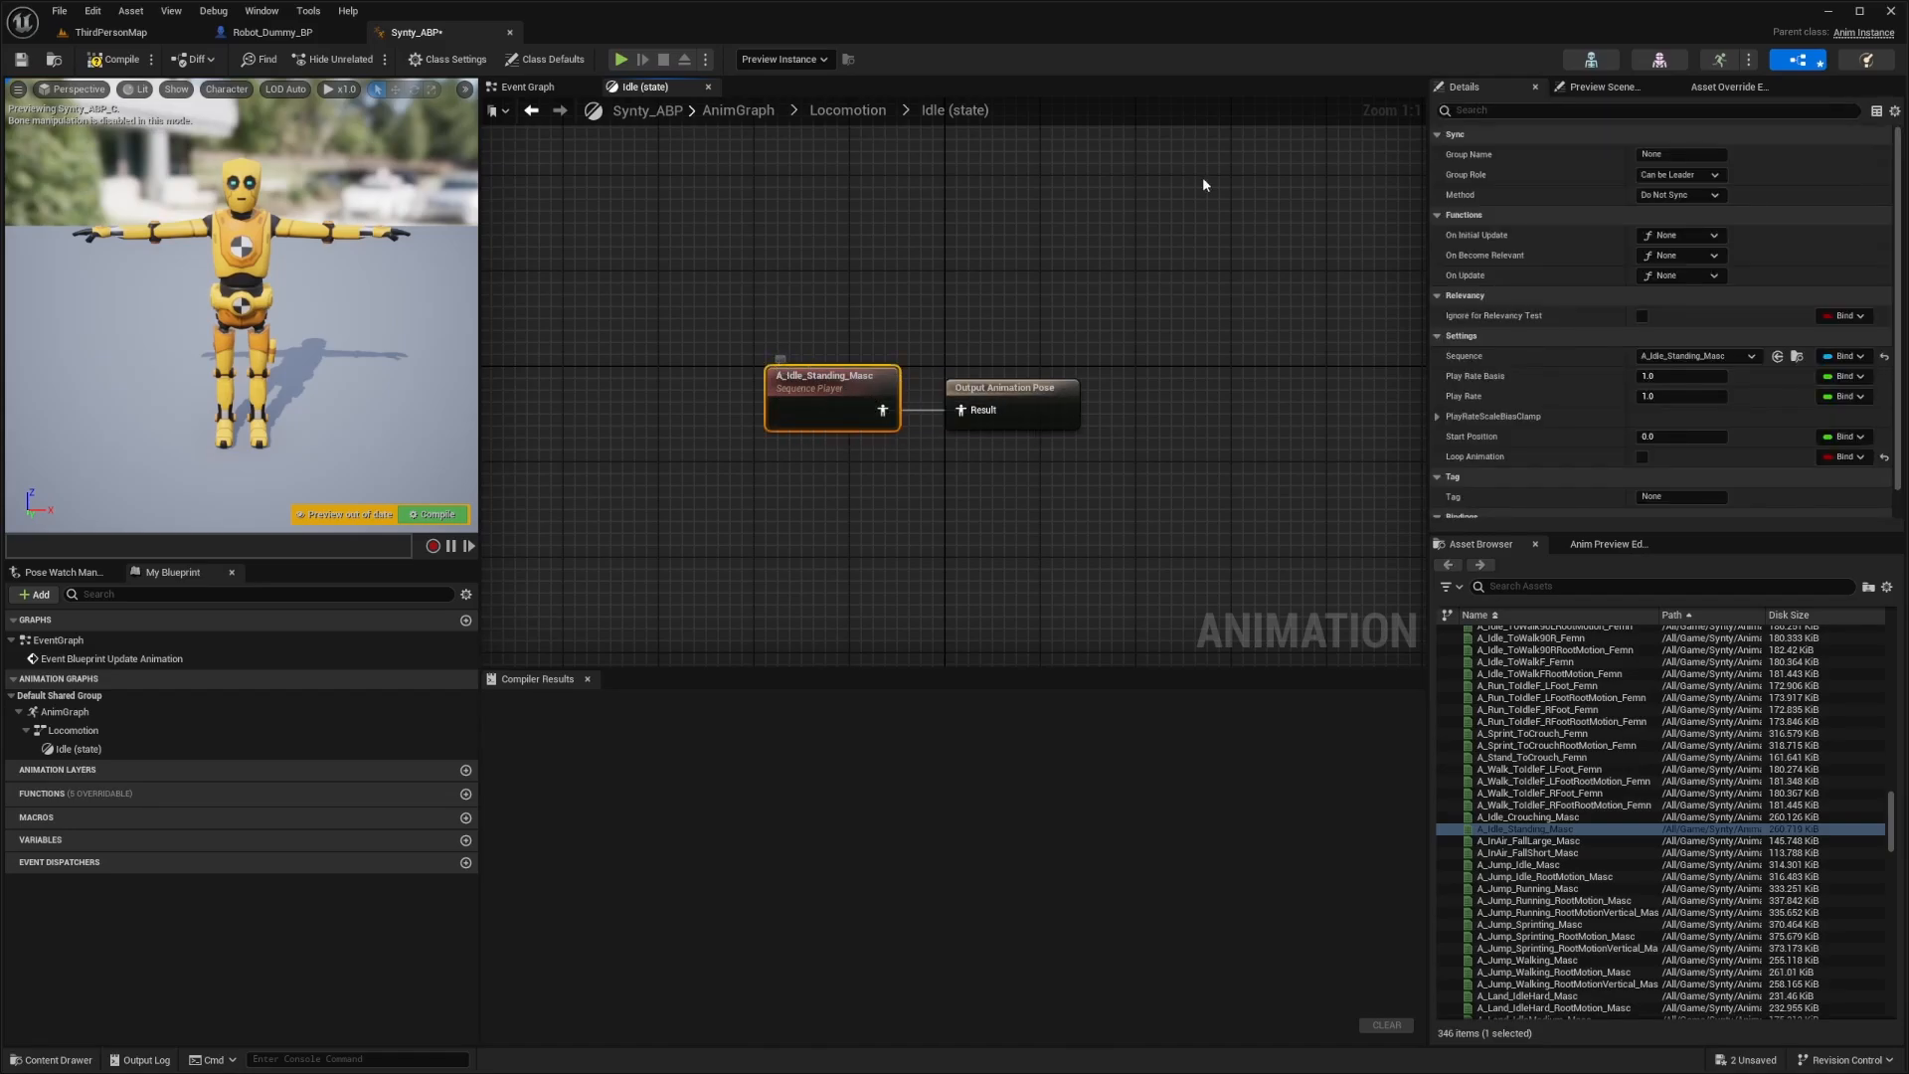
{"action": "left_click", "coordinate": [1642, 457]}
{"action": "key", "text": "F7"}
In the AnimGraph, connect the Locomotion state machine to the Output Pose result and compile Synty_ABP
{"action": "double_click", "coordinate": [63, 712]}
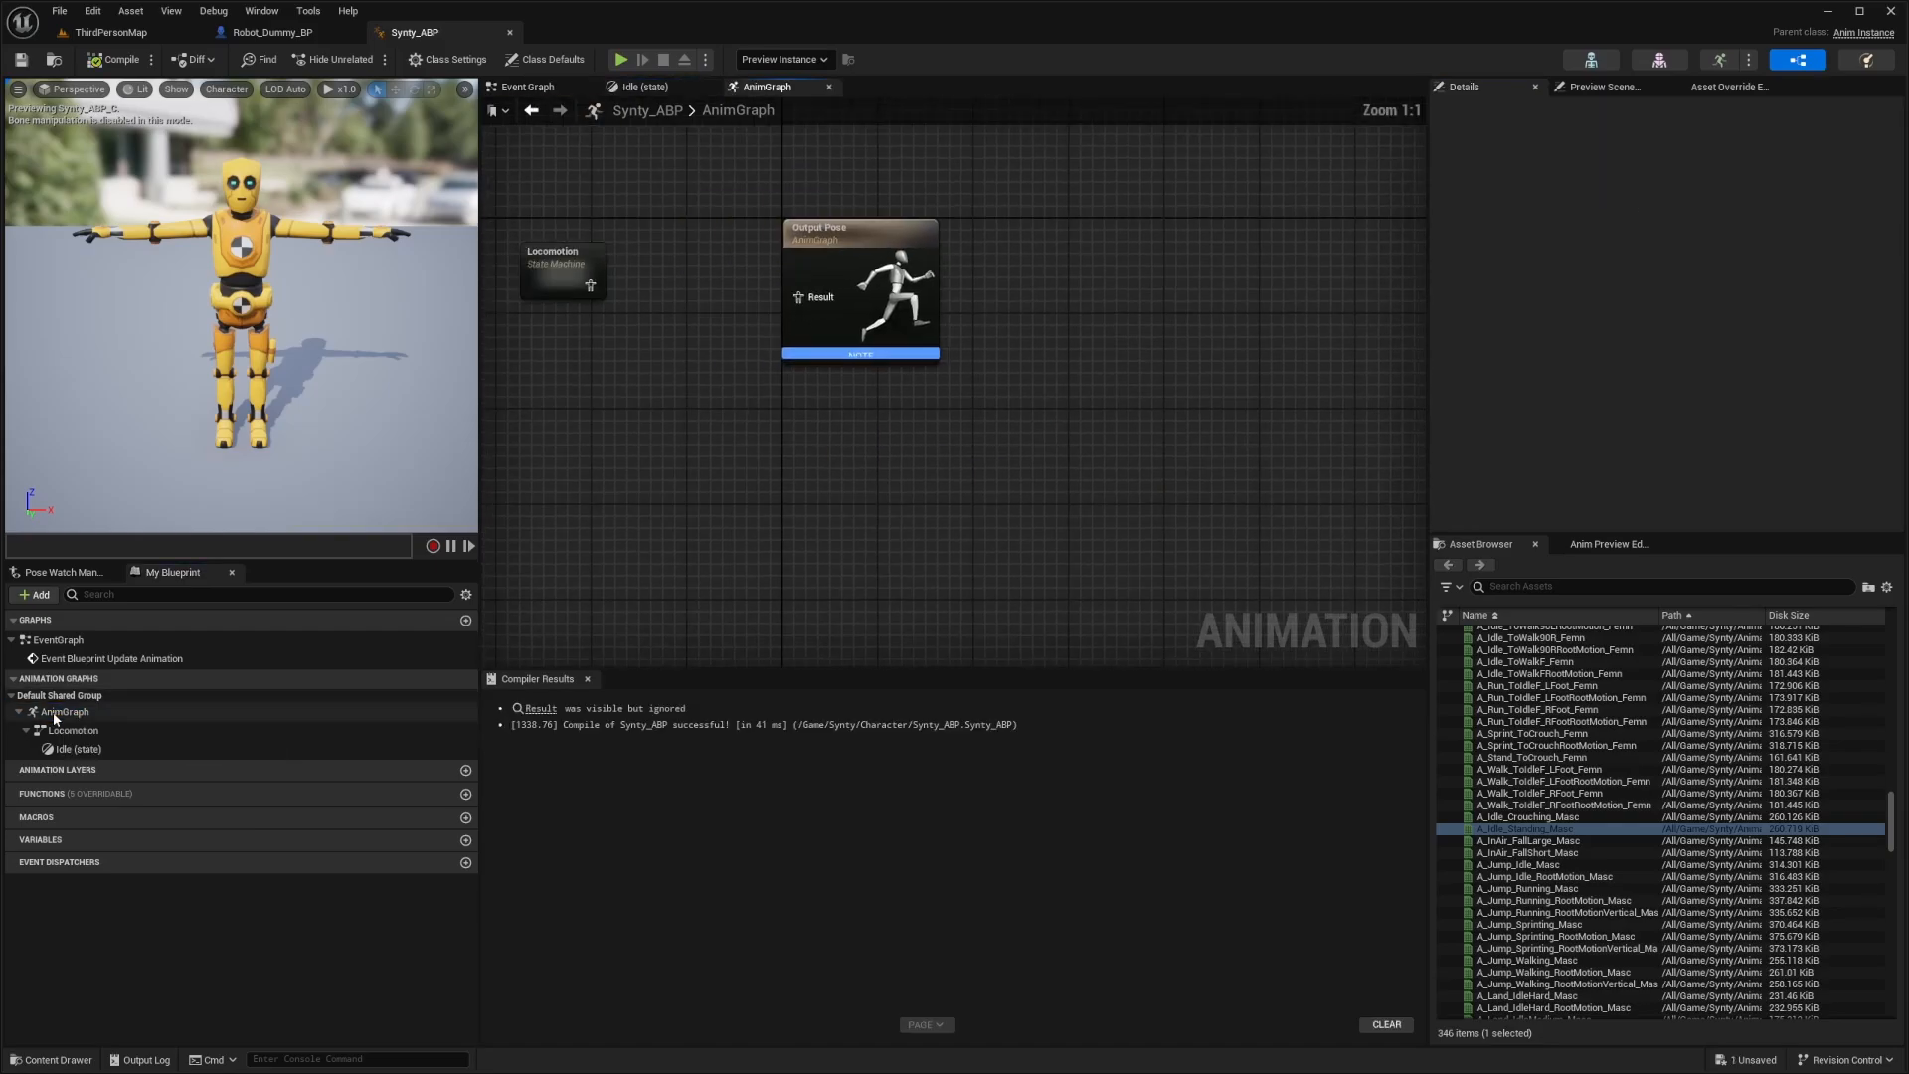
{"action": "left_click_drag", "start_coordinate": [755, 88], "coordinate": [645, 89]}
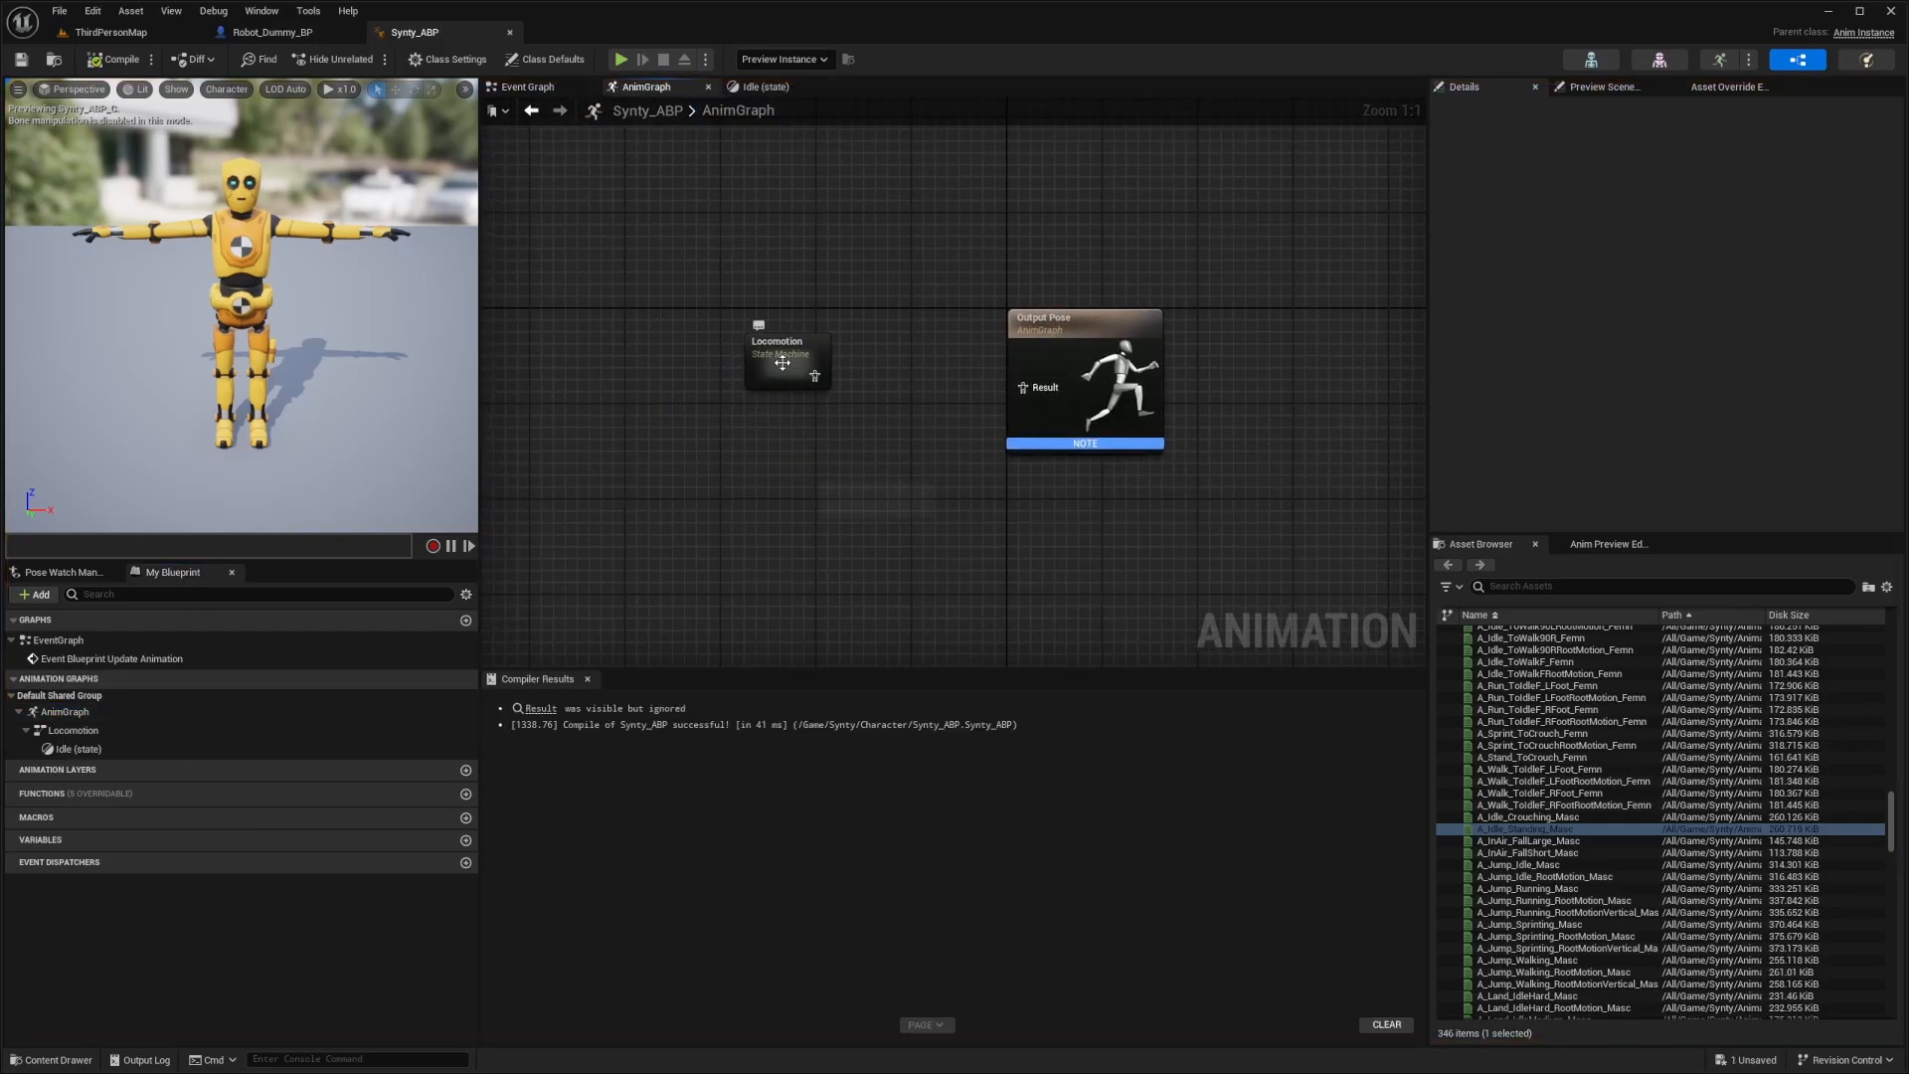
{"action": "left_click_drag", "start_coordinate": [815, 376], "coordinate": [1044, 387]}
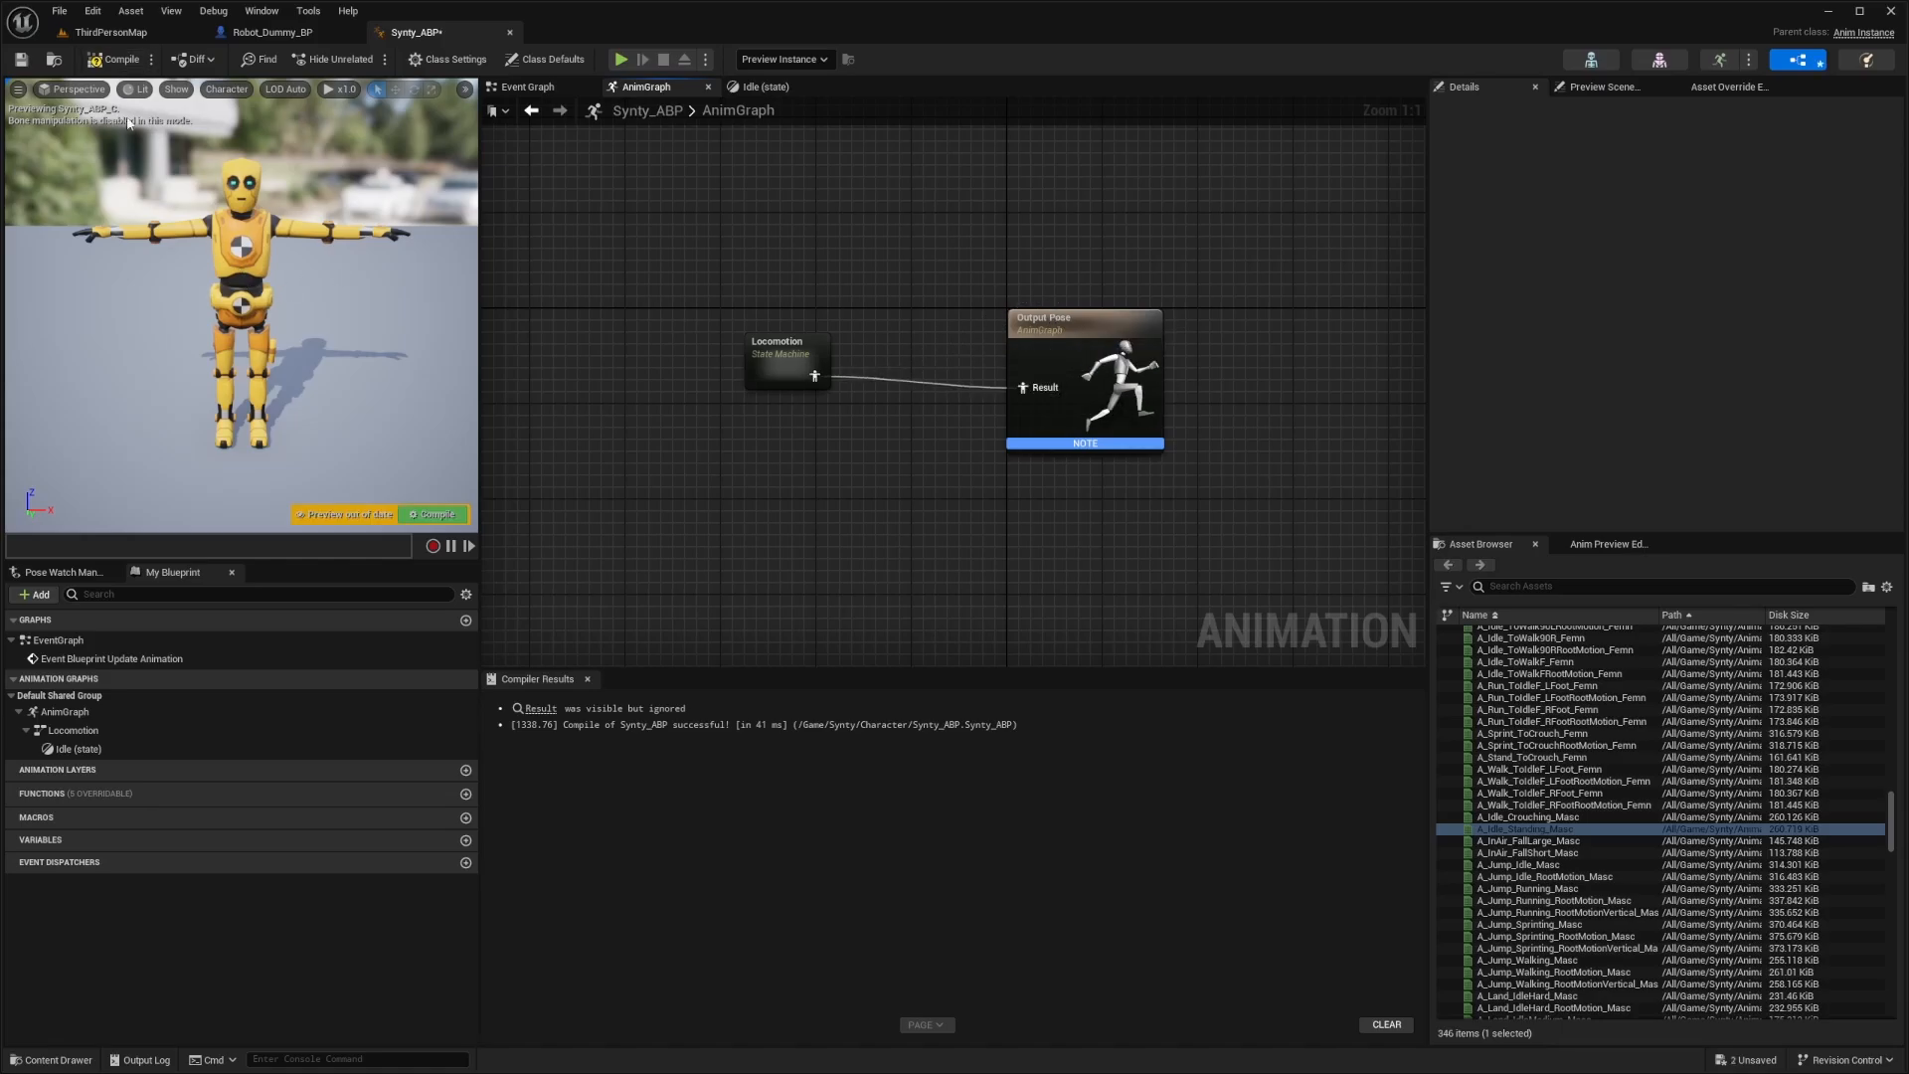
{"action": "left_click", "coordinate": [115, 58]}
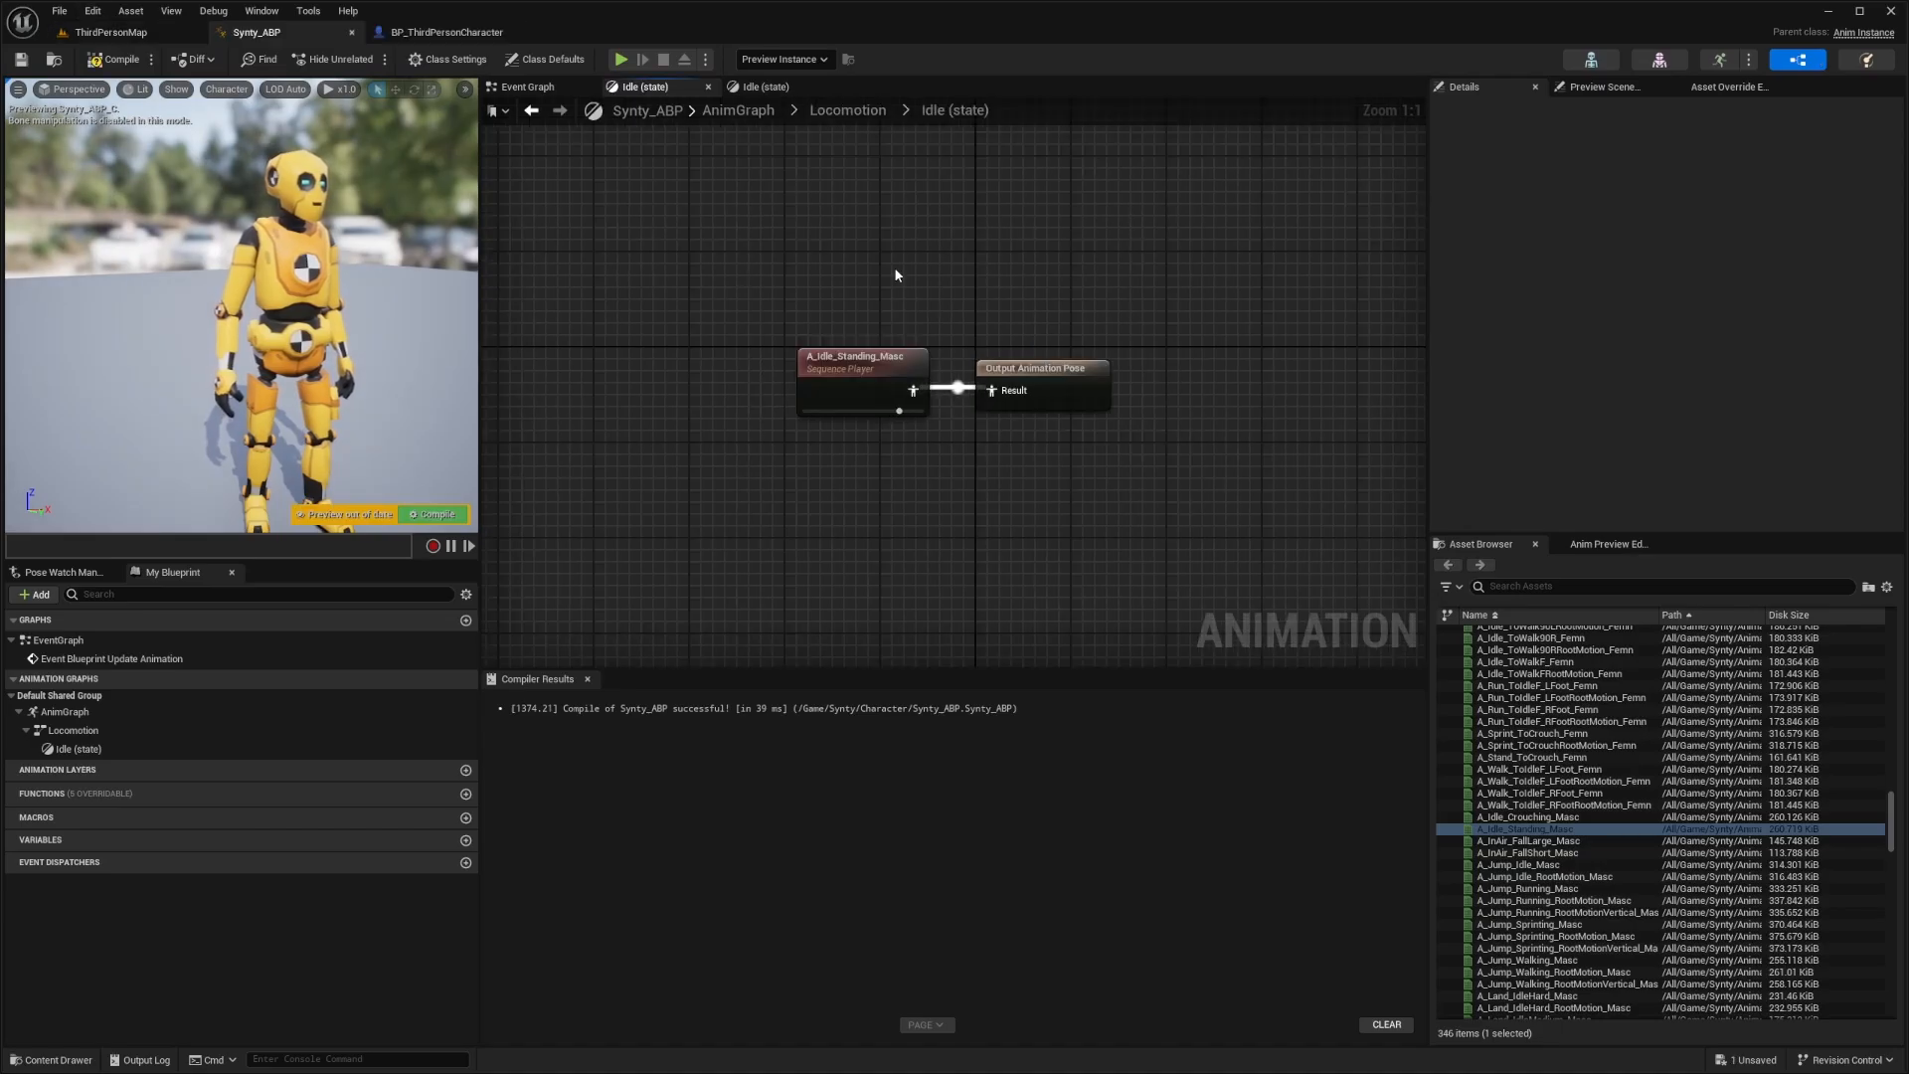
{"action": "left_click", "coordinate": [861, 383]}
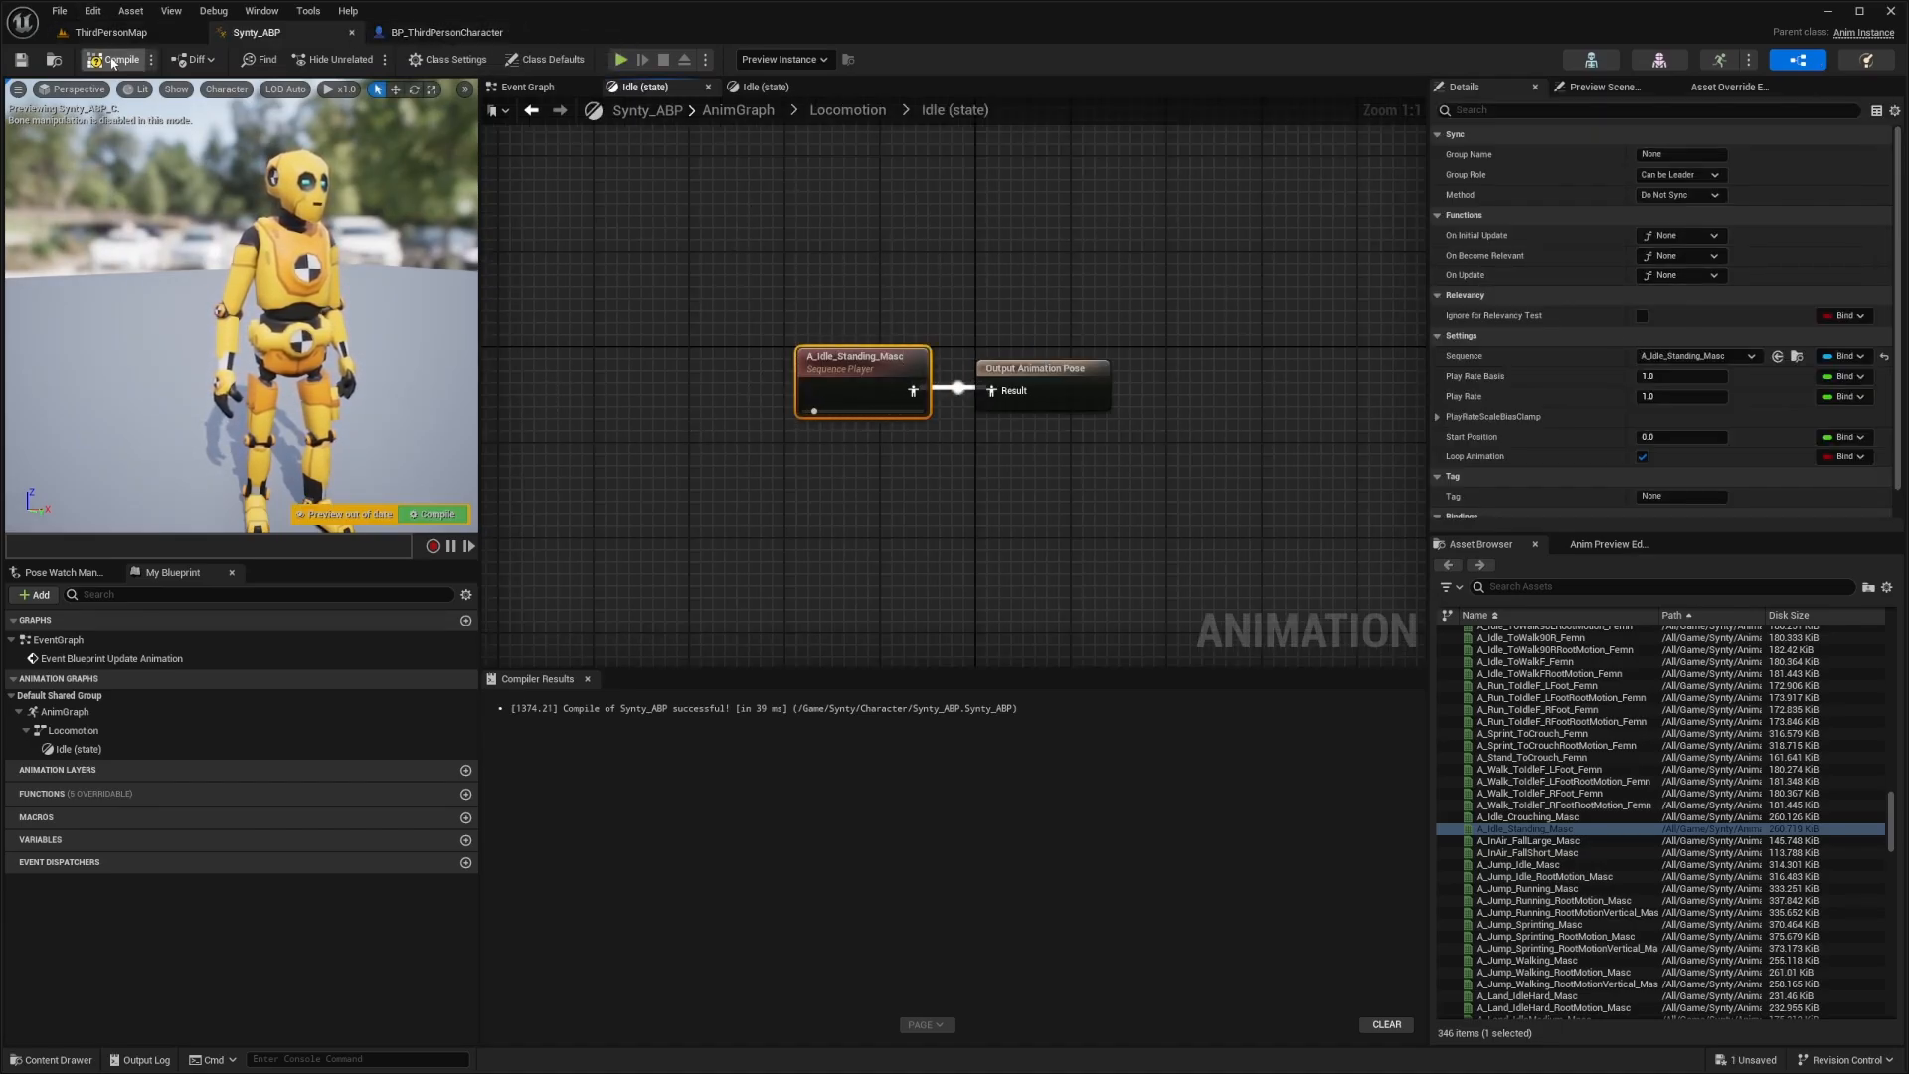
{"action": "left_click", "coordinate": [112, 62]}
Open BP_ThirdPersonCharacter from ThirdPersonMap, set its Skeletal Mesh Asset to PolygonSyntyCharacter and show it in the viewport
{"action": "left_click", "coordinate": [111, 32]}
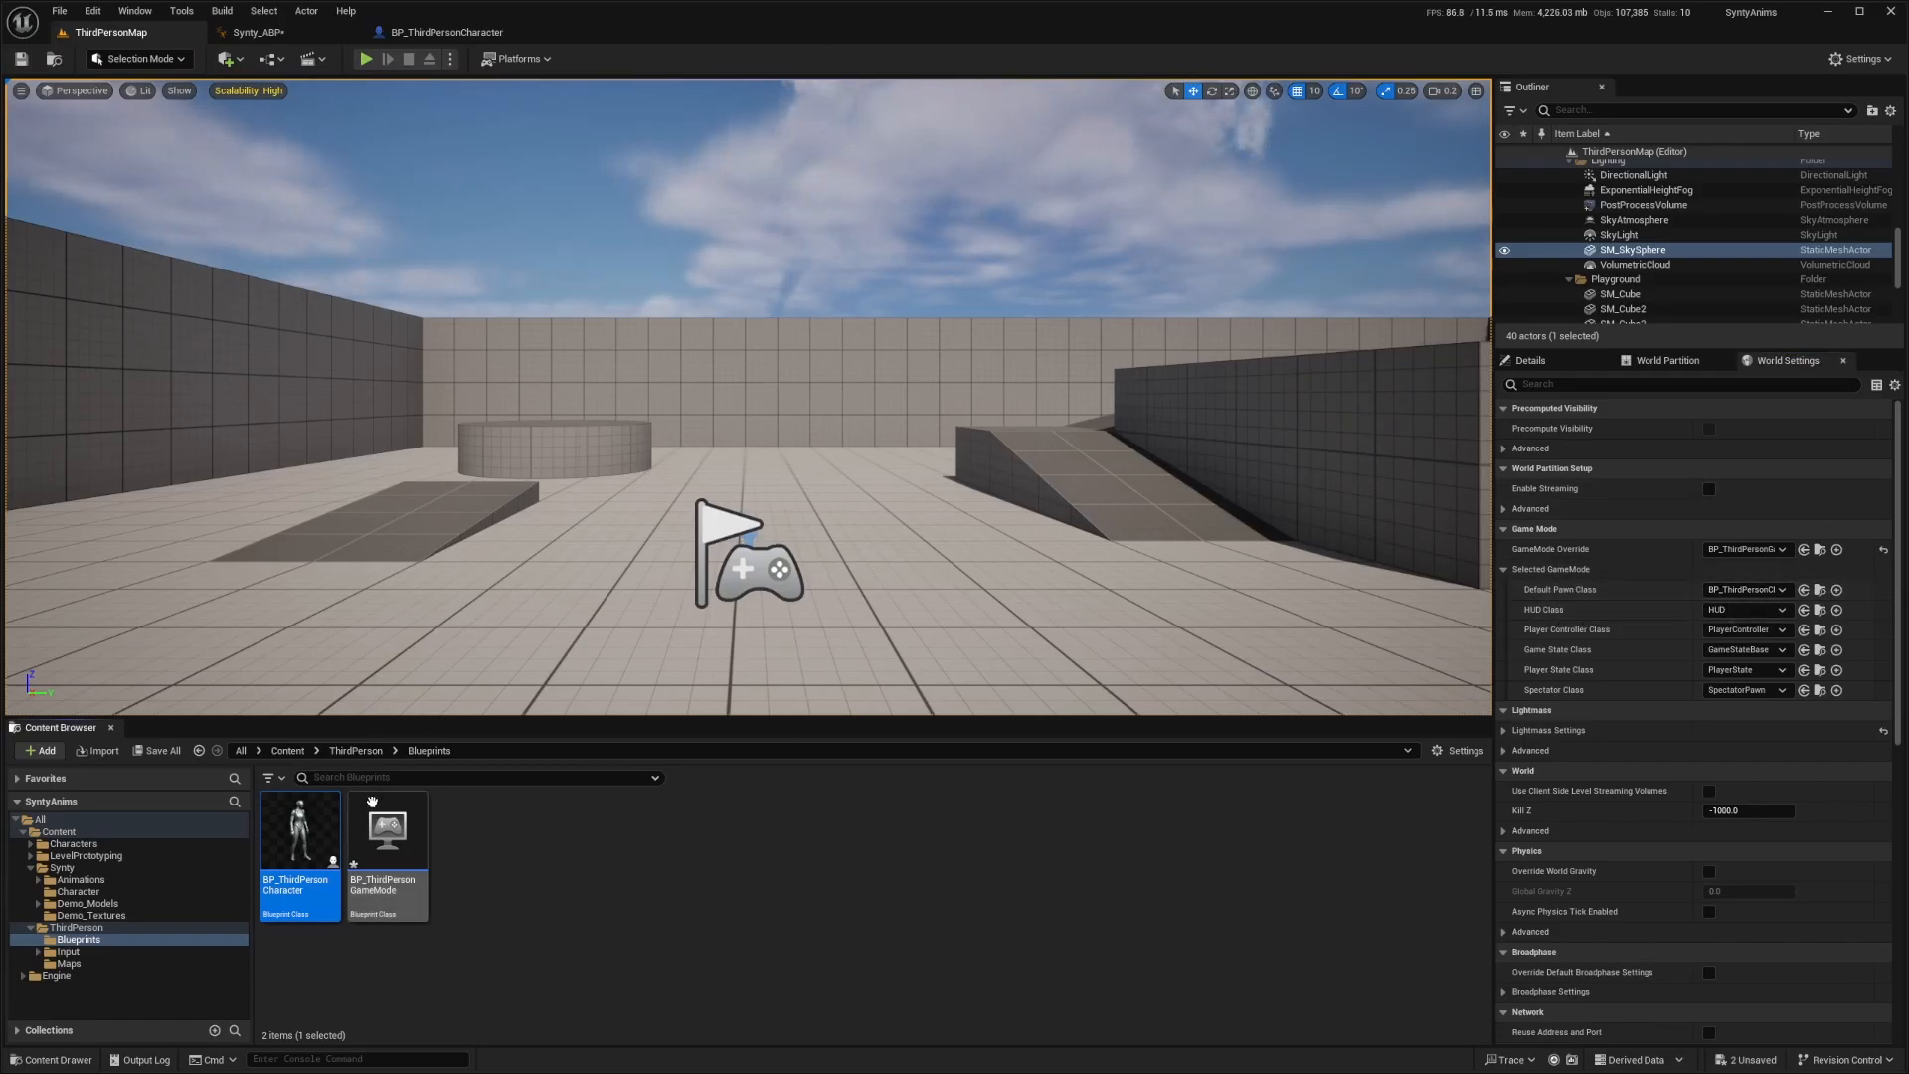
{"action": "double_click", "coordinate": [310, 852]}
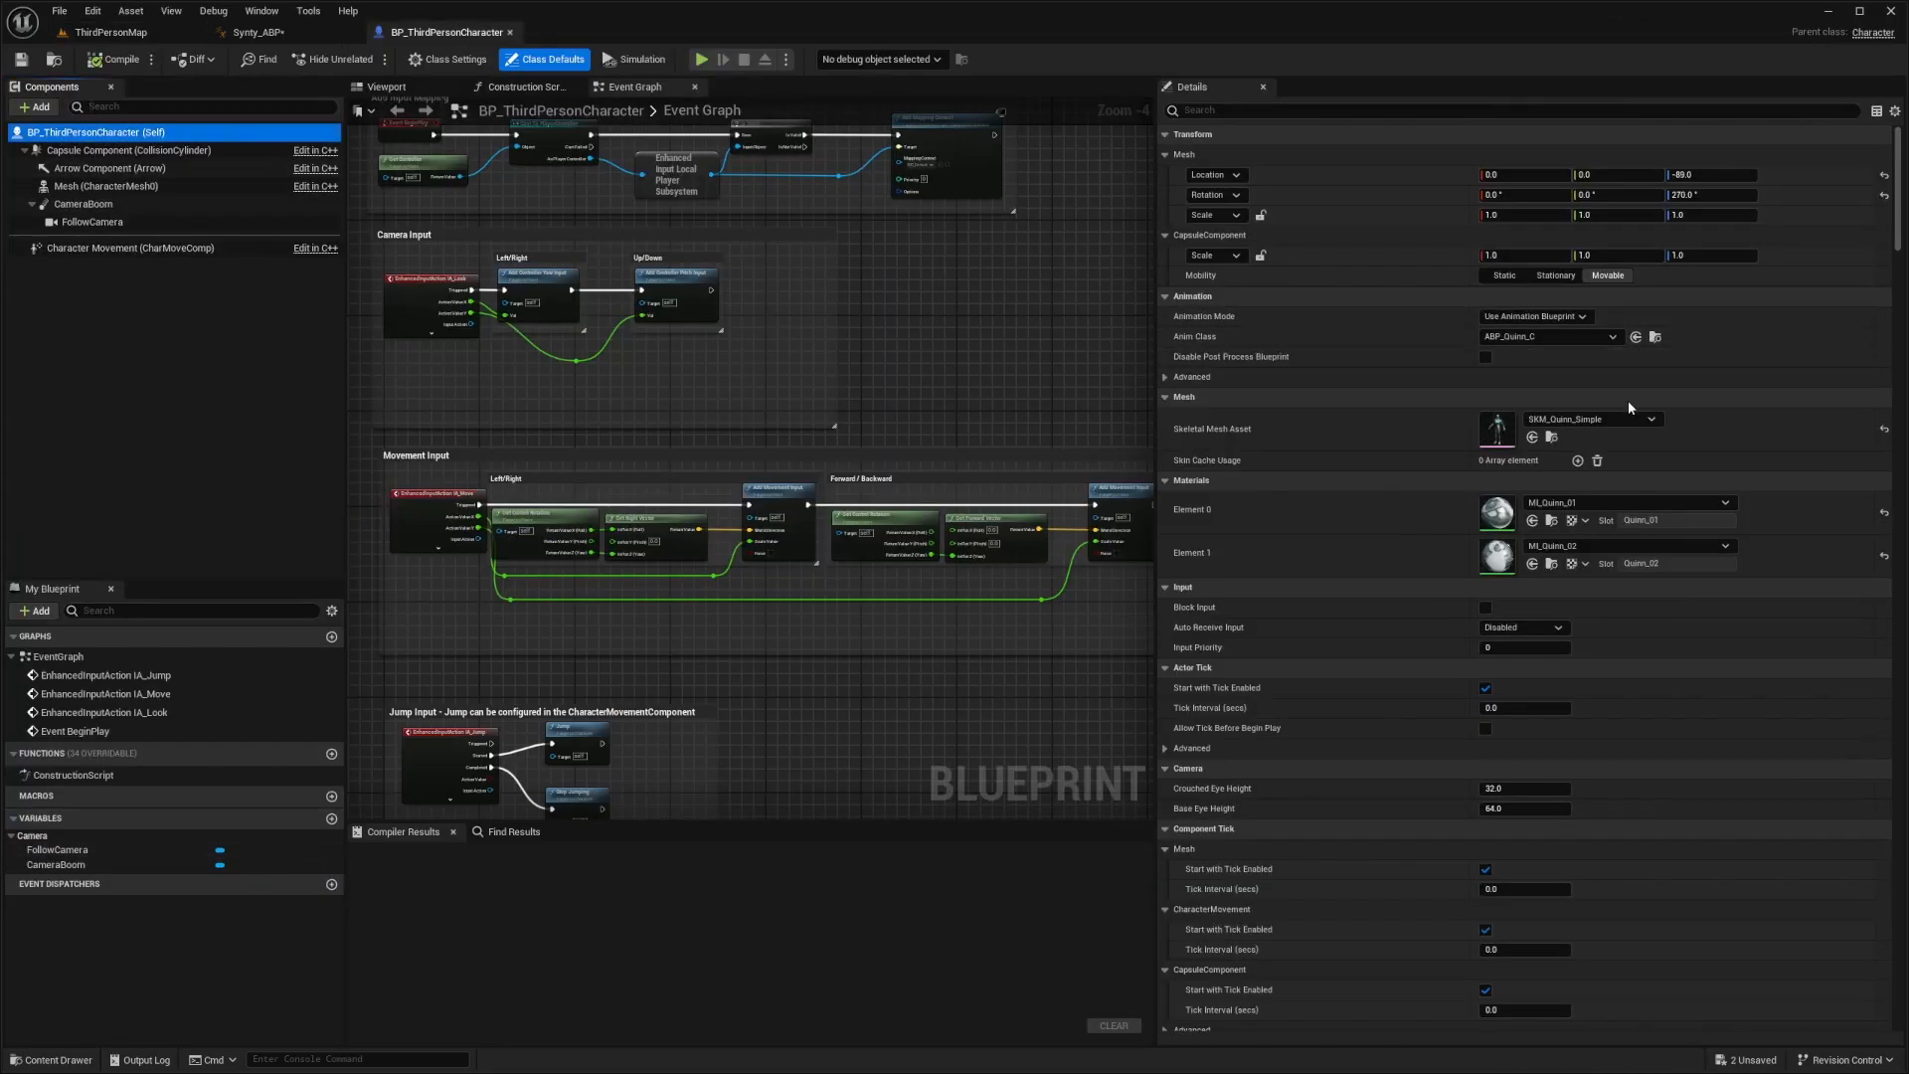
{"action": "left_click", "coordinate": [1586, 419]}
{"action": "type", "text": "synty"}
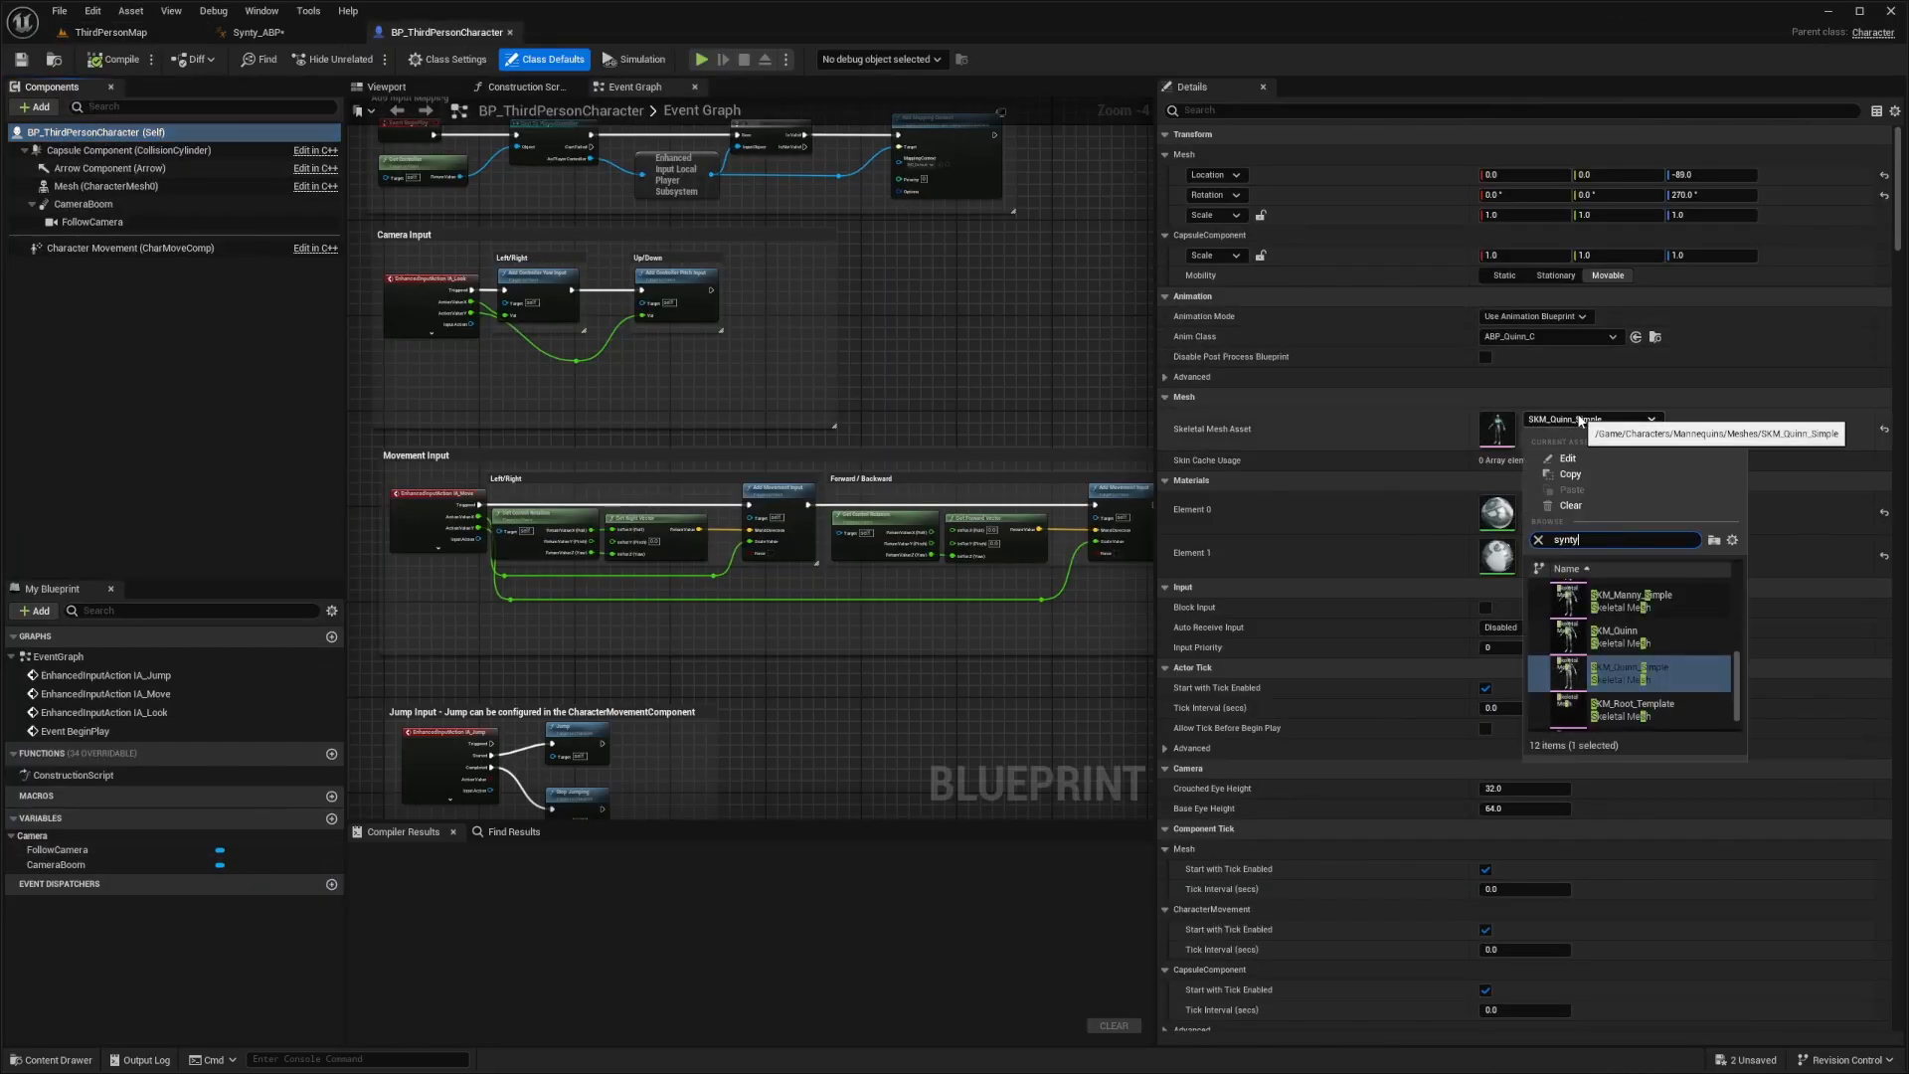
{"action": "left_click", "coordinate": [1628, 609]}
{"action": "left_click", "coordinate": [387, 86]}
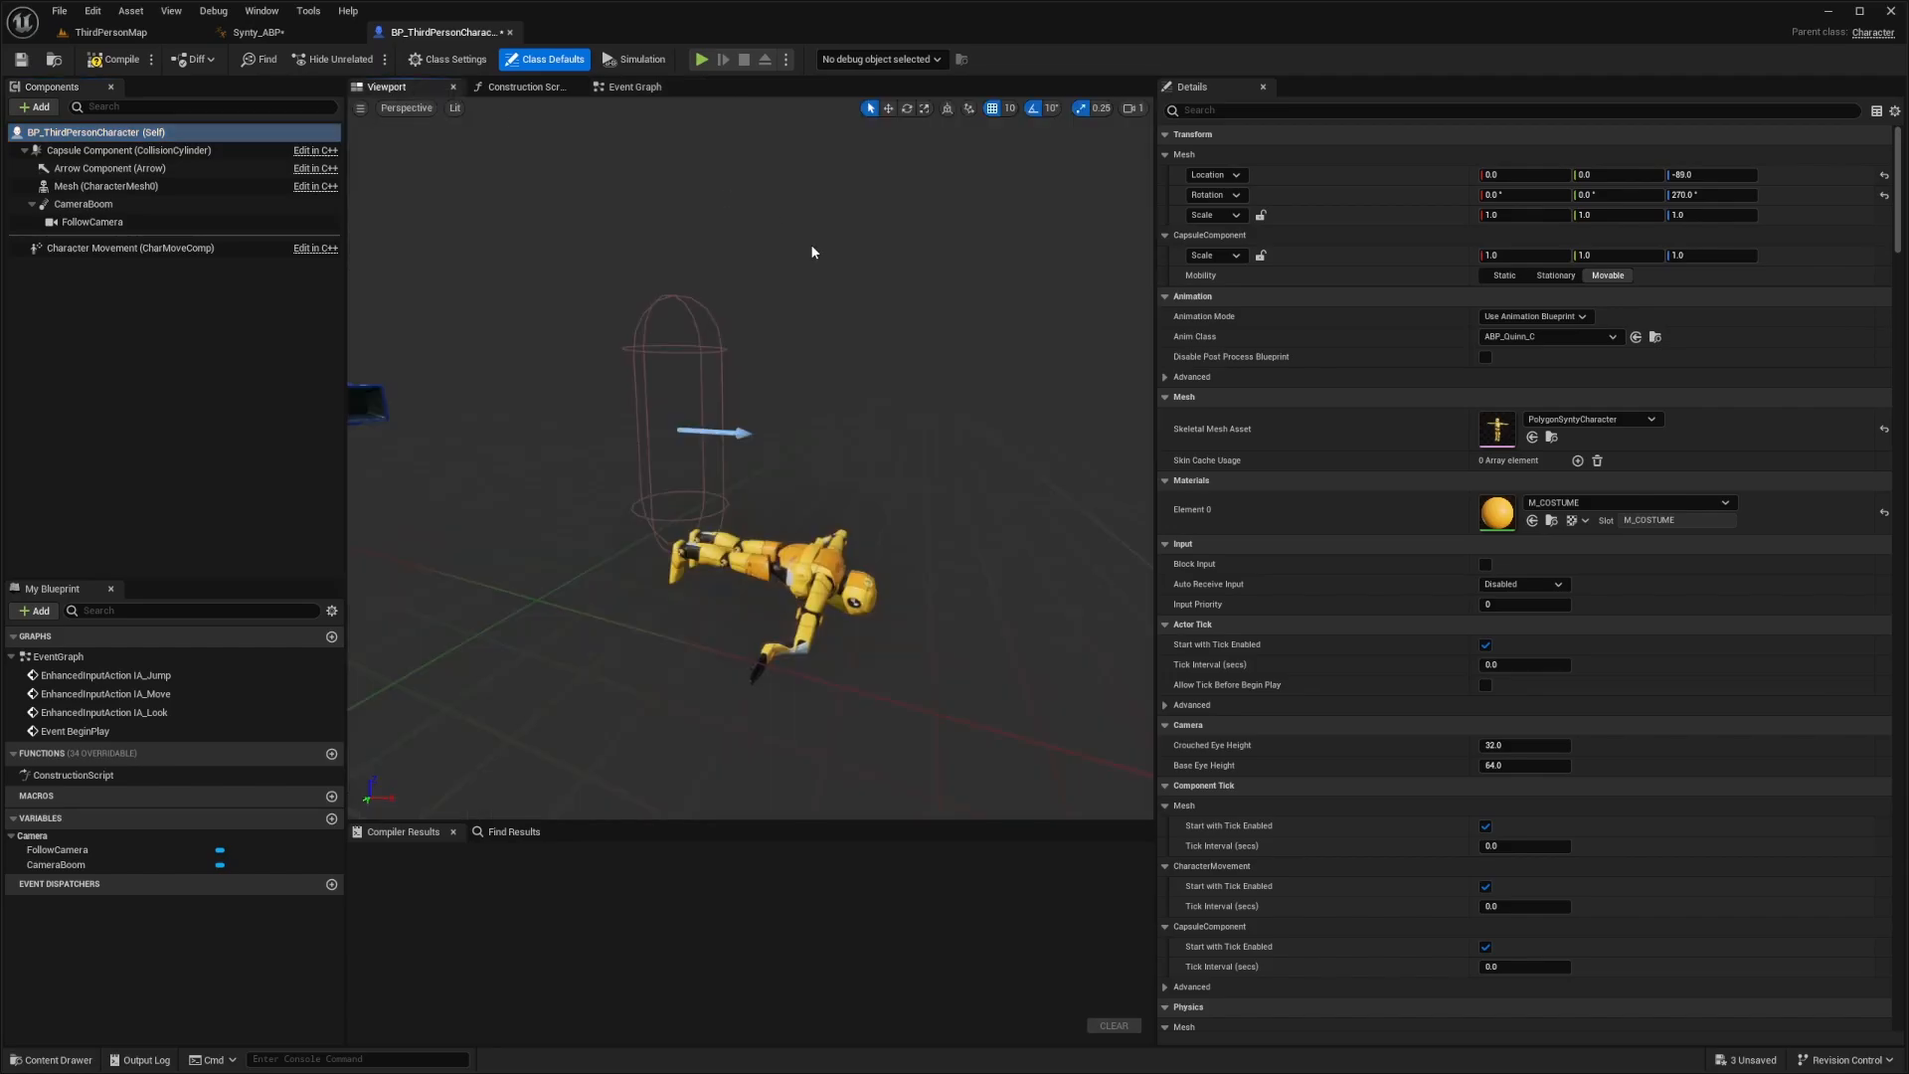
Set the character's Anim Class to Synty_ABP, compile the blueprint and display its Event Graph
{"action": "left_click", "coordinate": [1549, 337]}
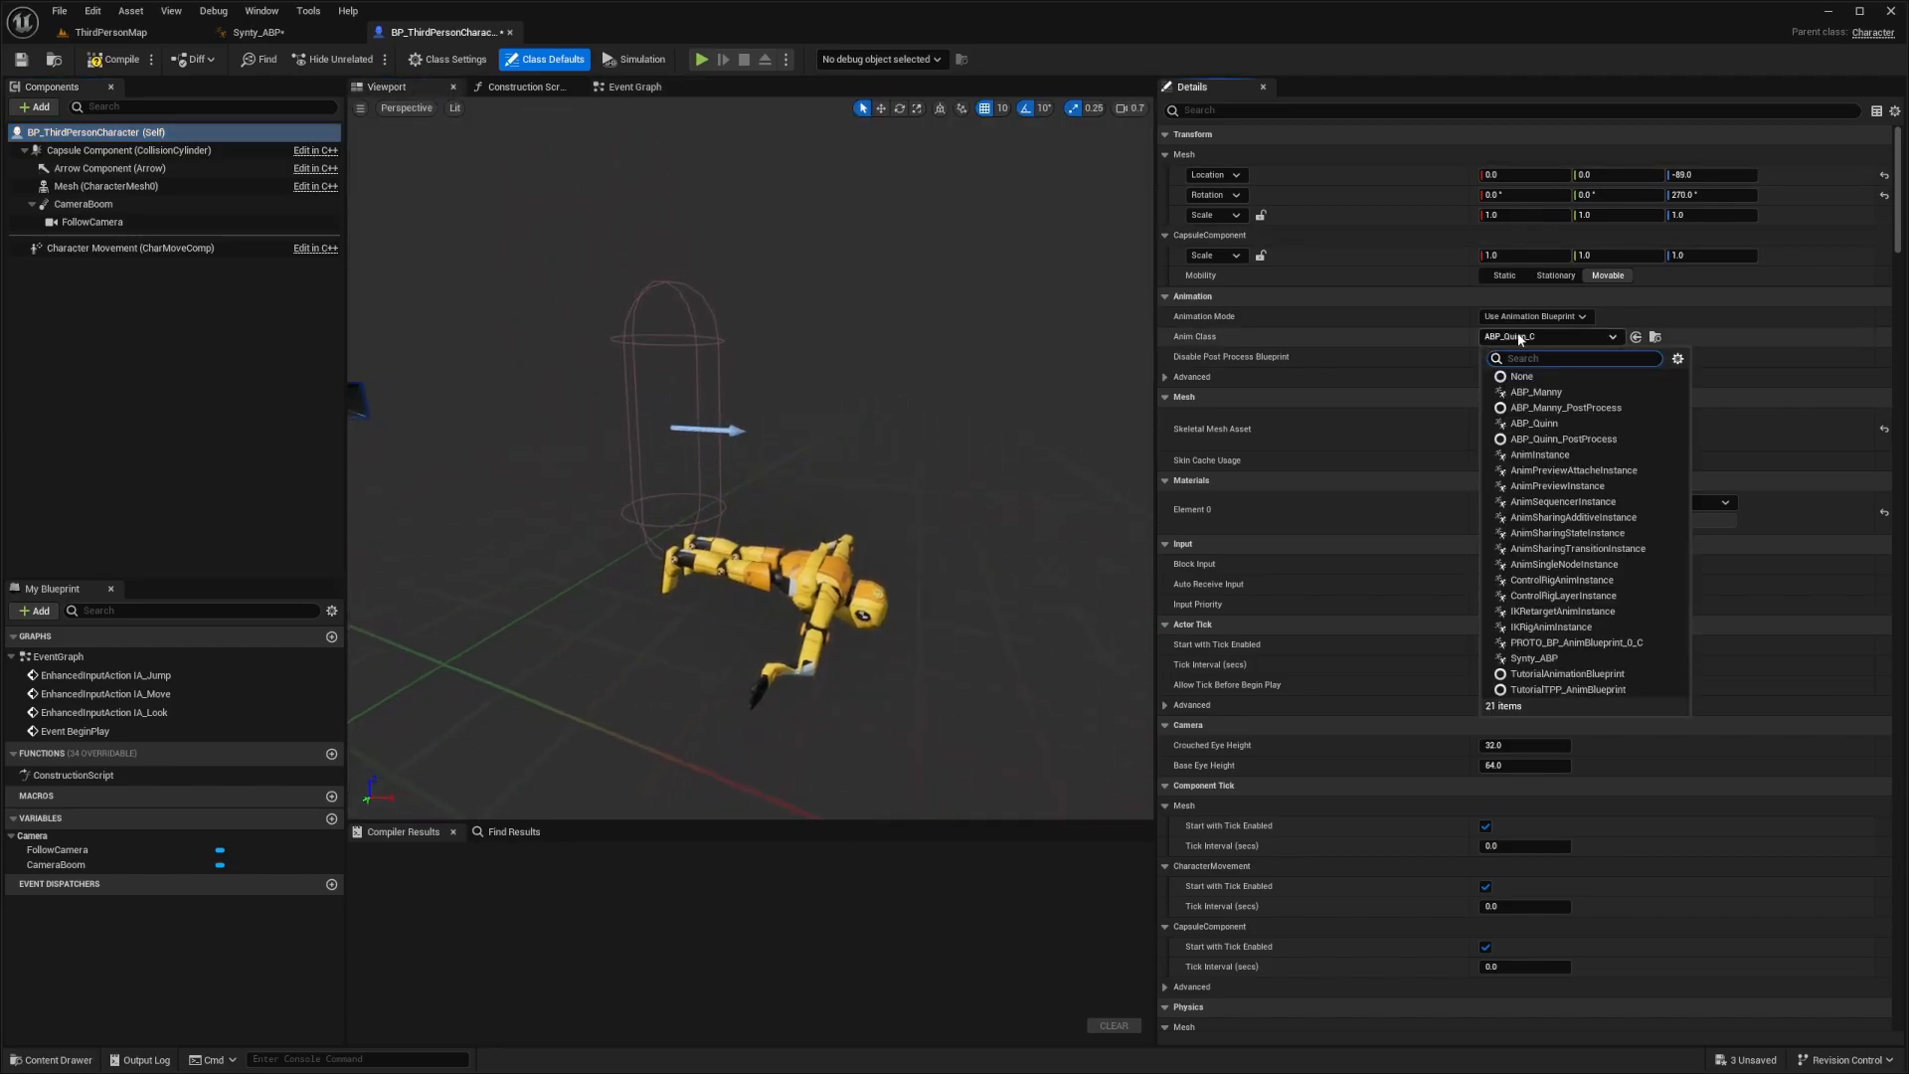
{"action": "type", "text": "synty"}
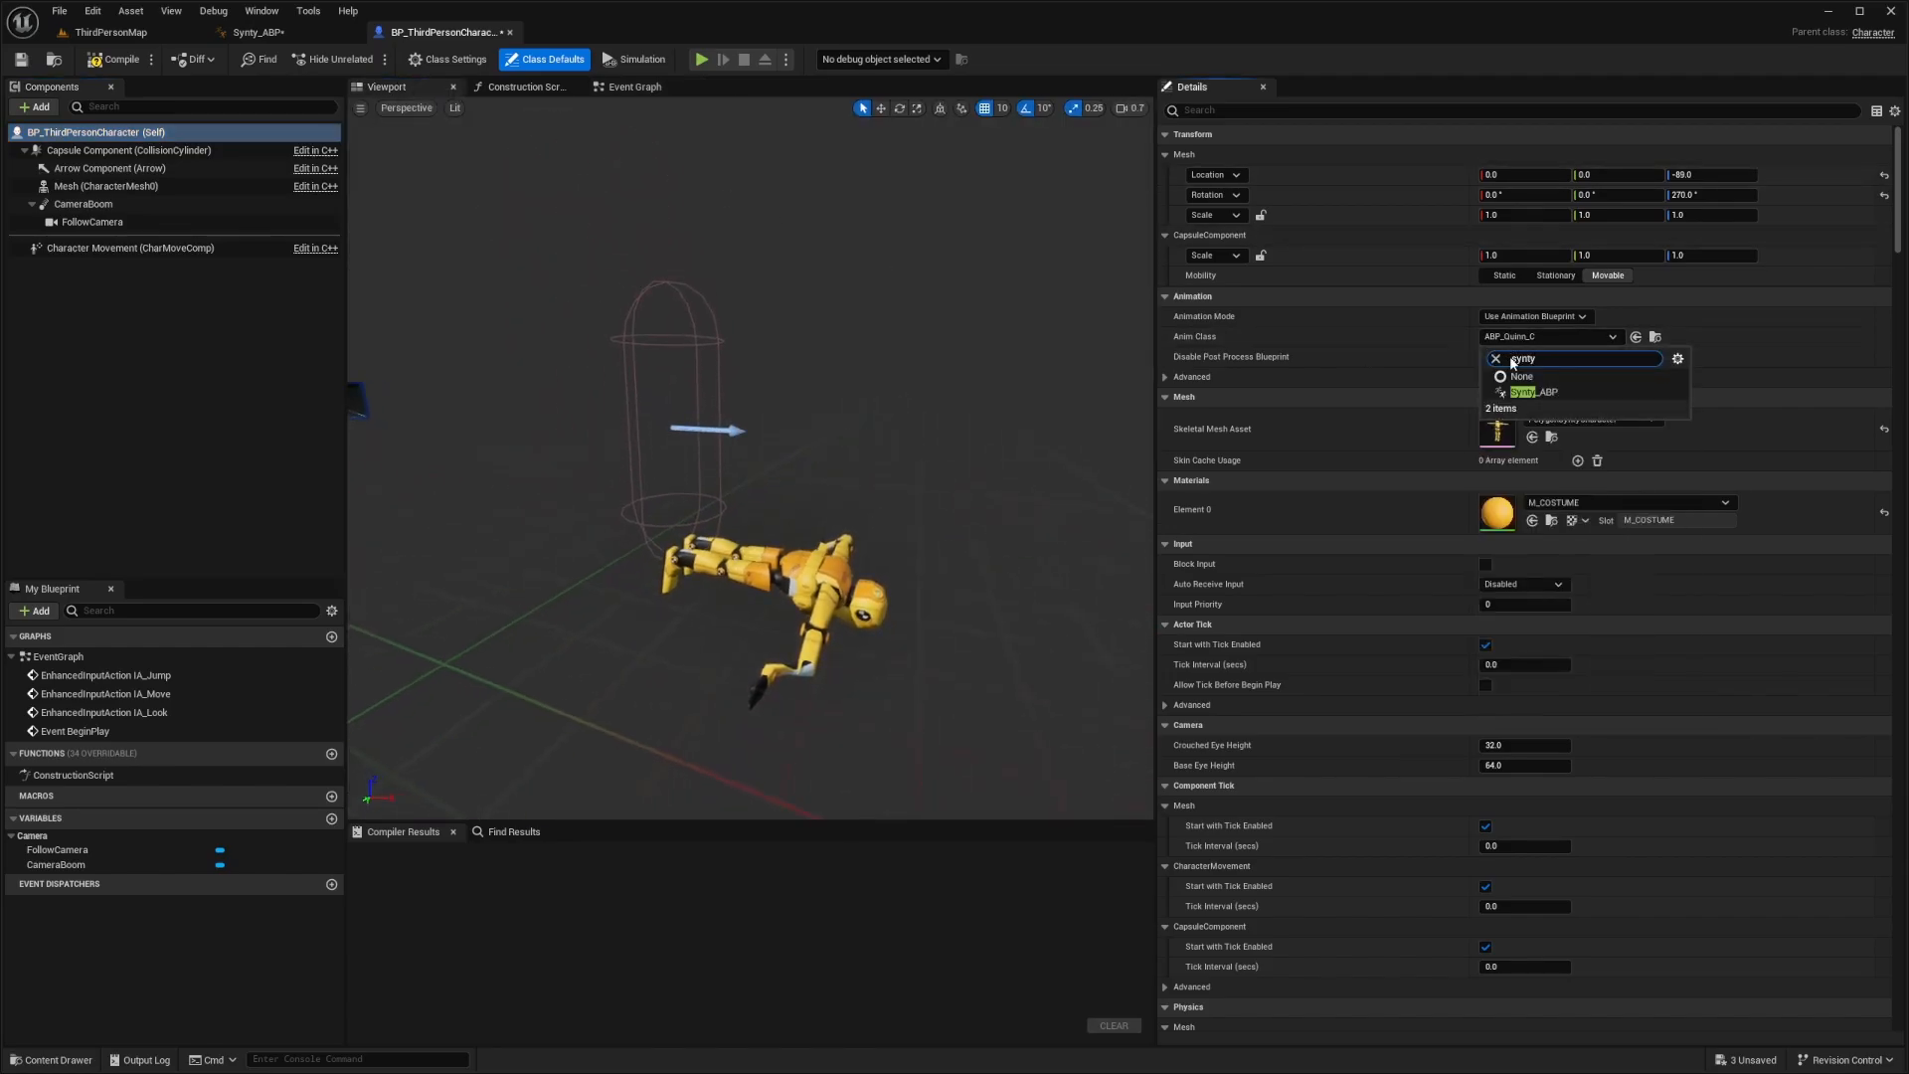
{"action": "left_click", "coordinate": [1536, 391]}
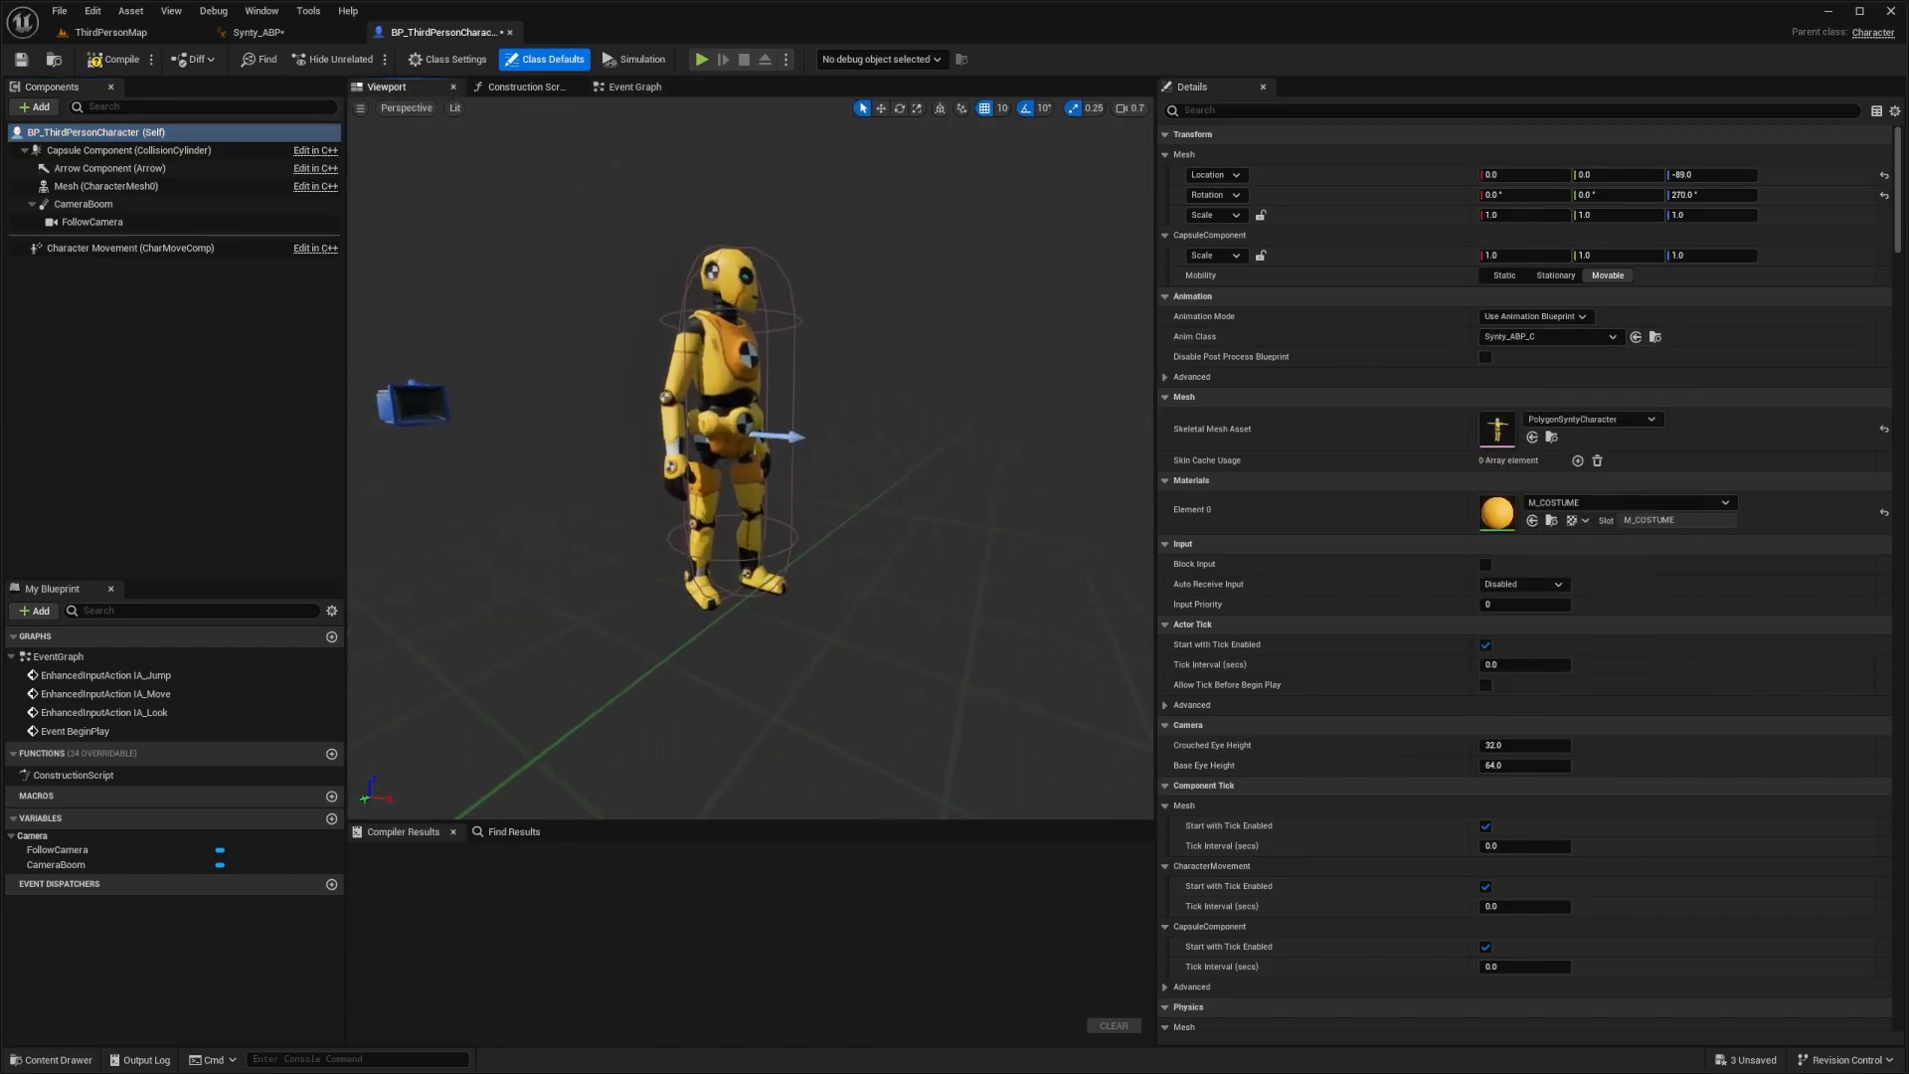
{"action": "left_click", "coordinate": [118, 60]}
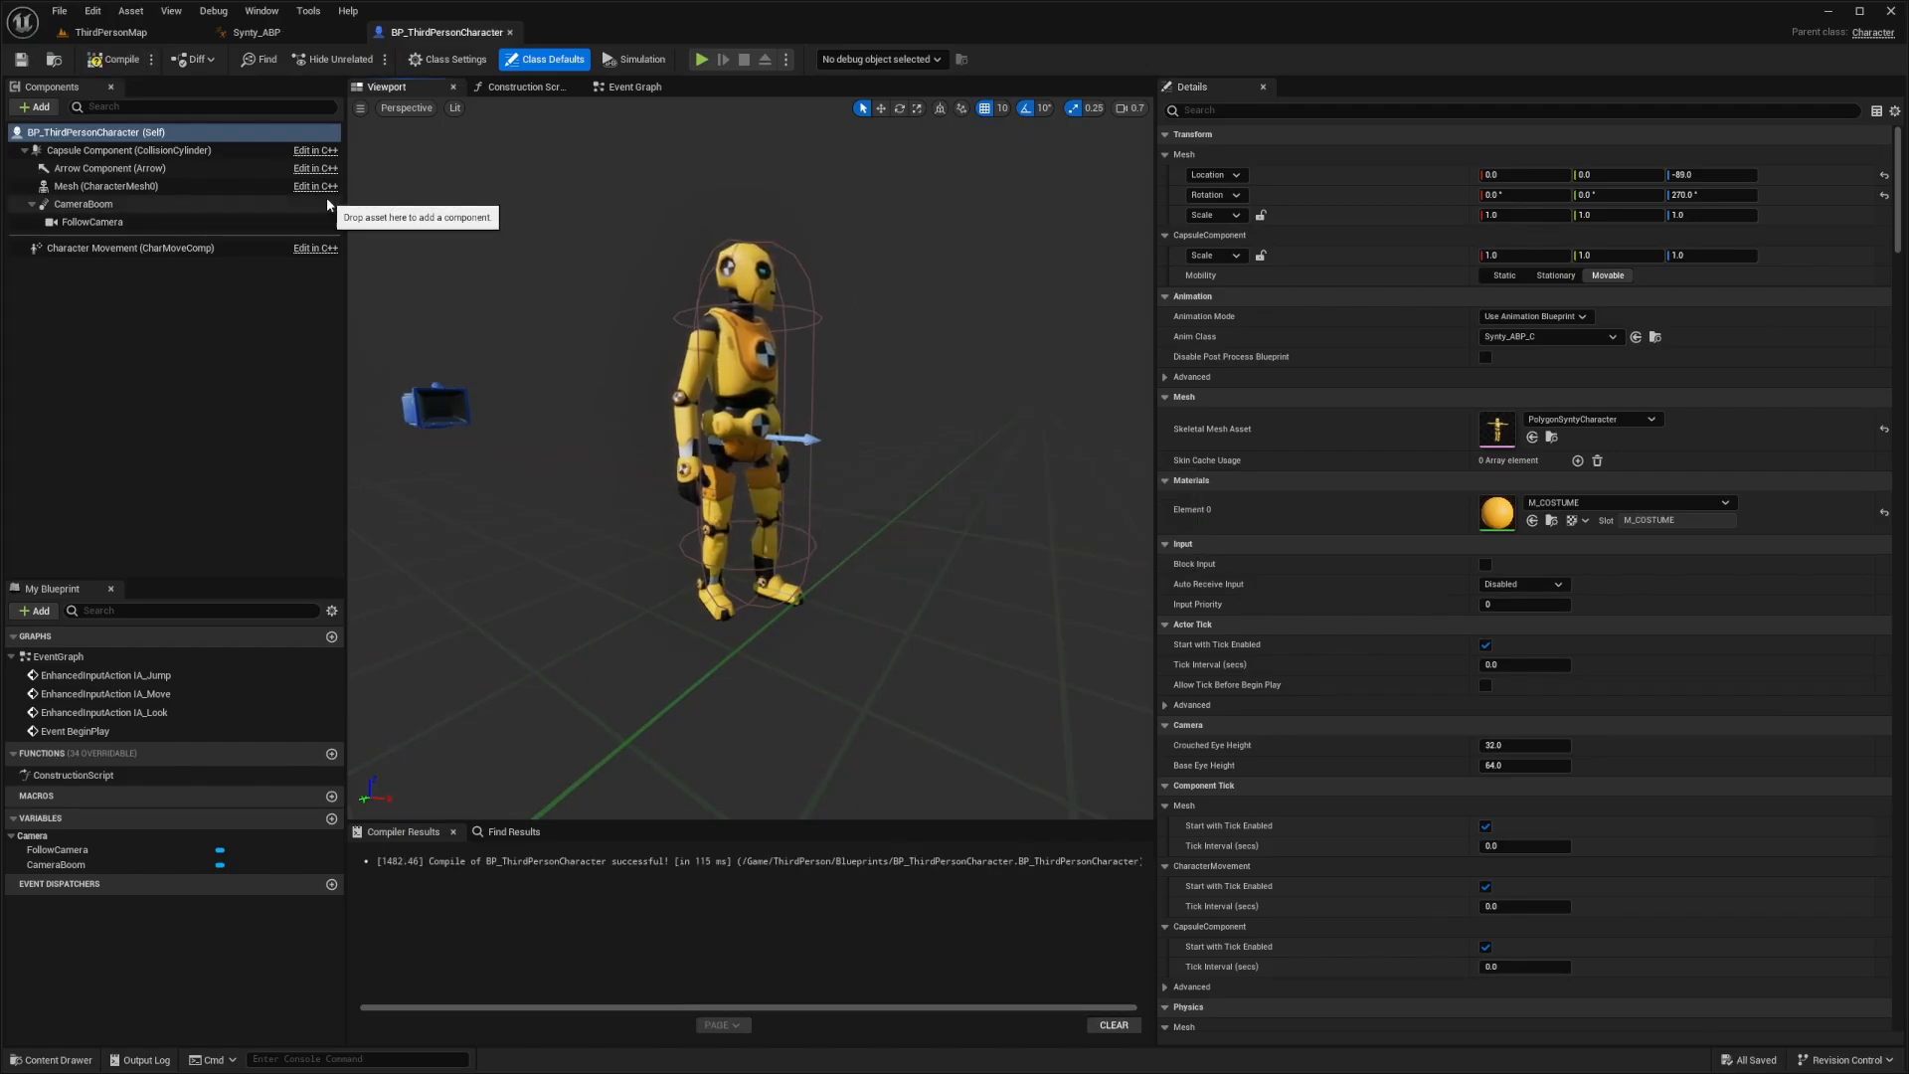
{"action": "left_click", "coordinate": [614, 86]}
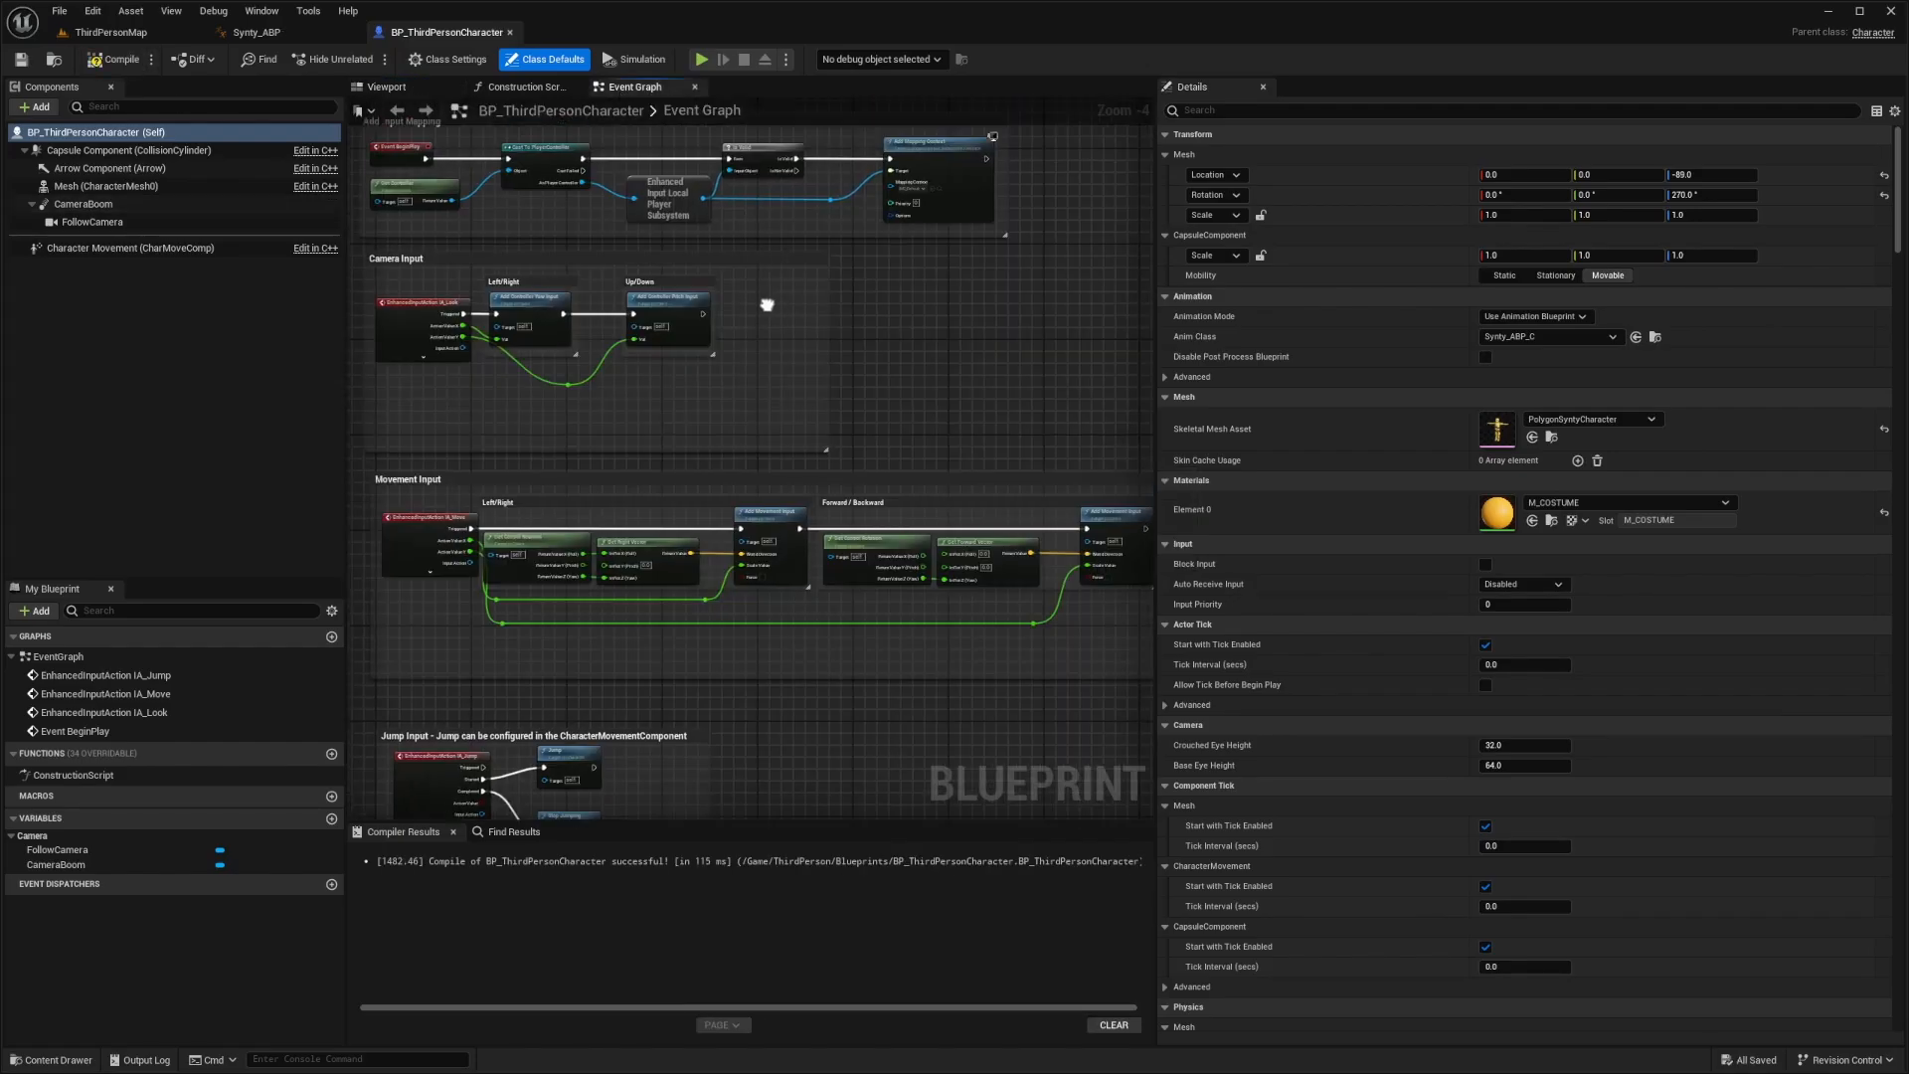
{"action": "scroll", "coordinate": [776, 421], "scroll_direction": "down", "scroll_amount": 5}
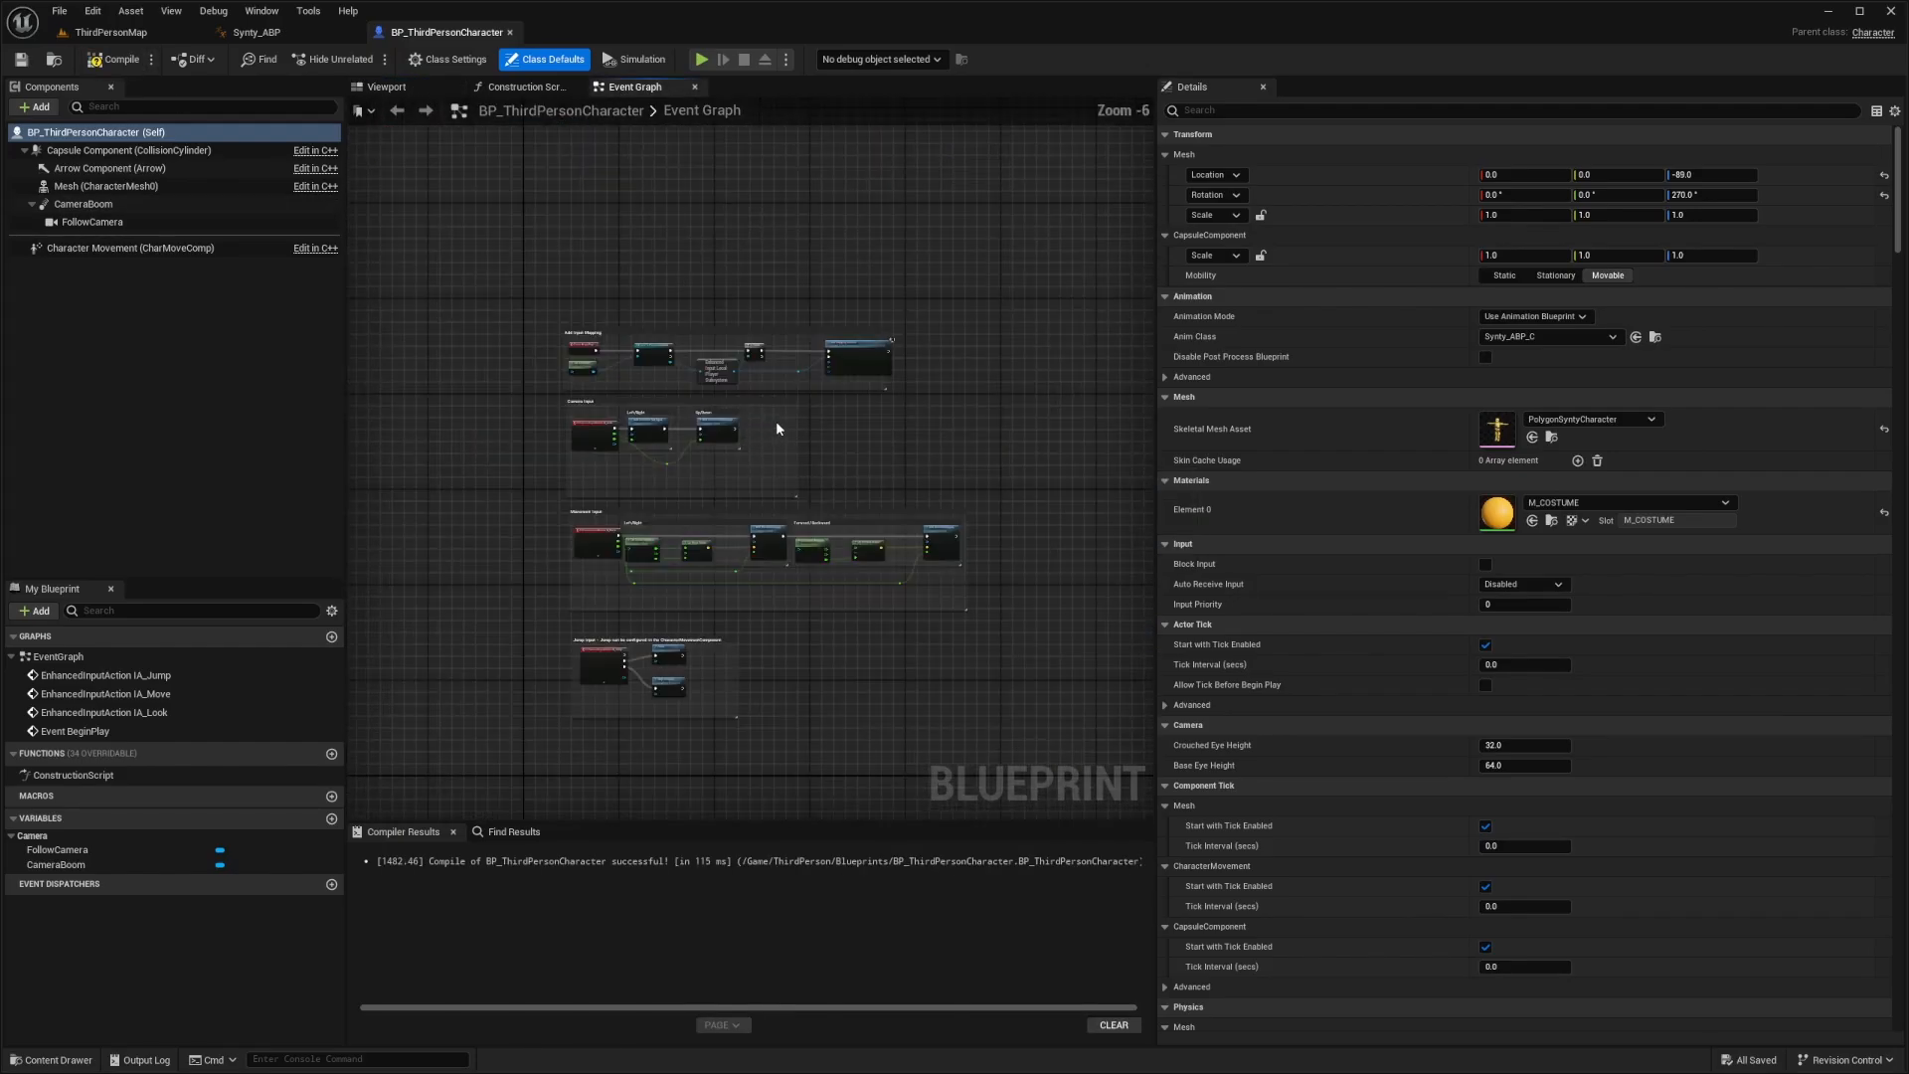
{"action": "left_click", "coordinate": [117, 60]}
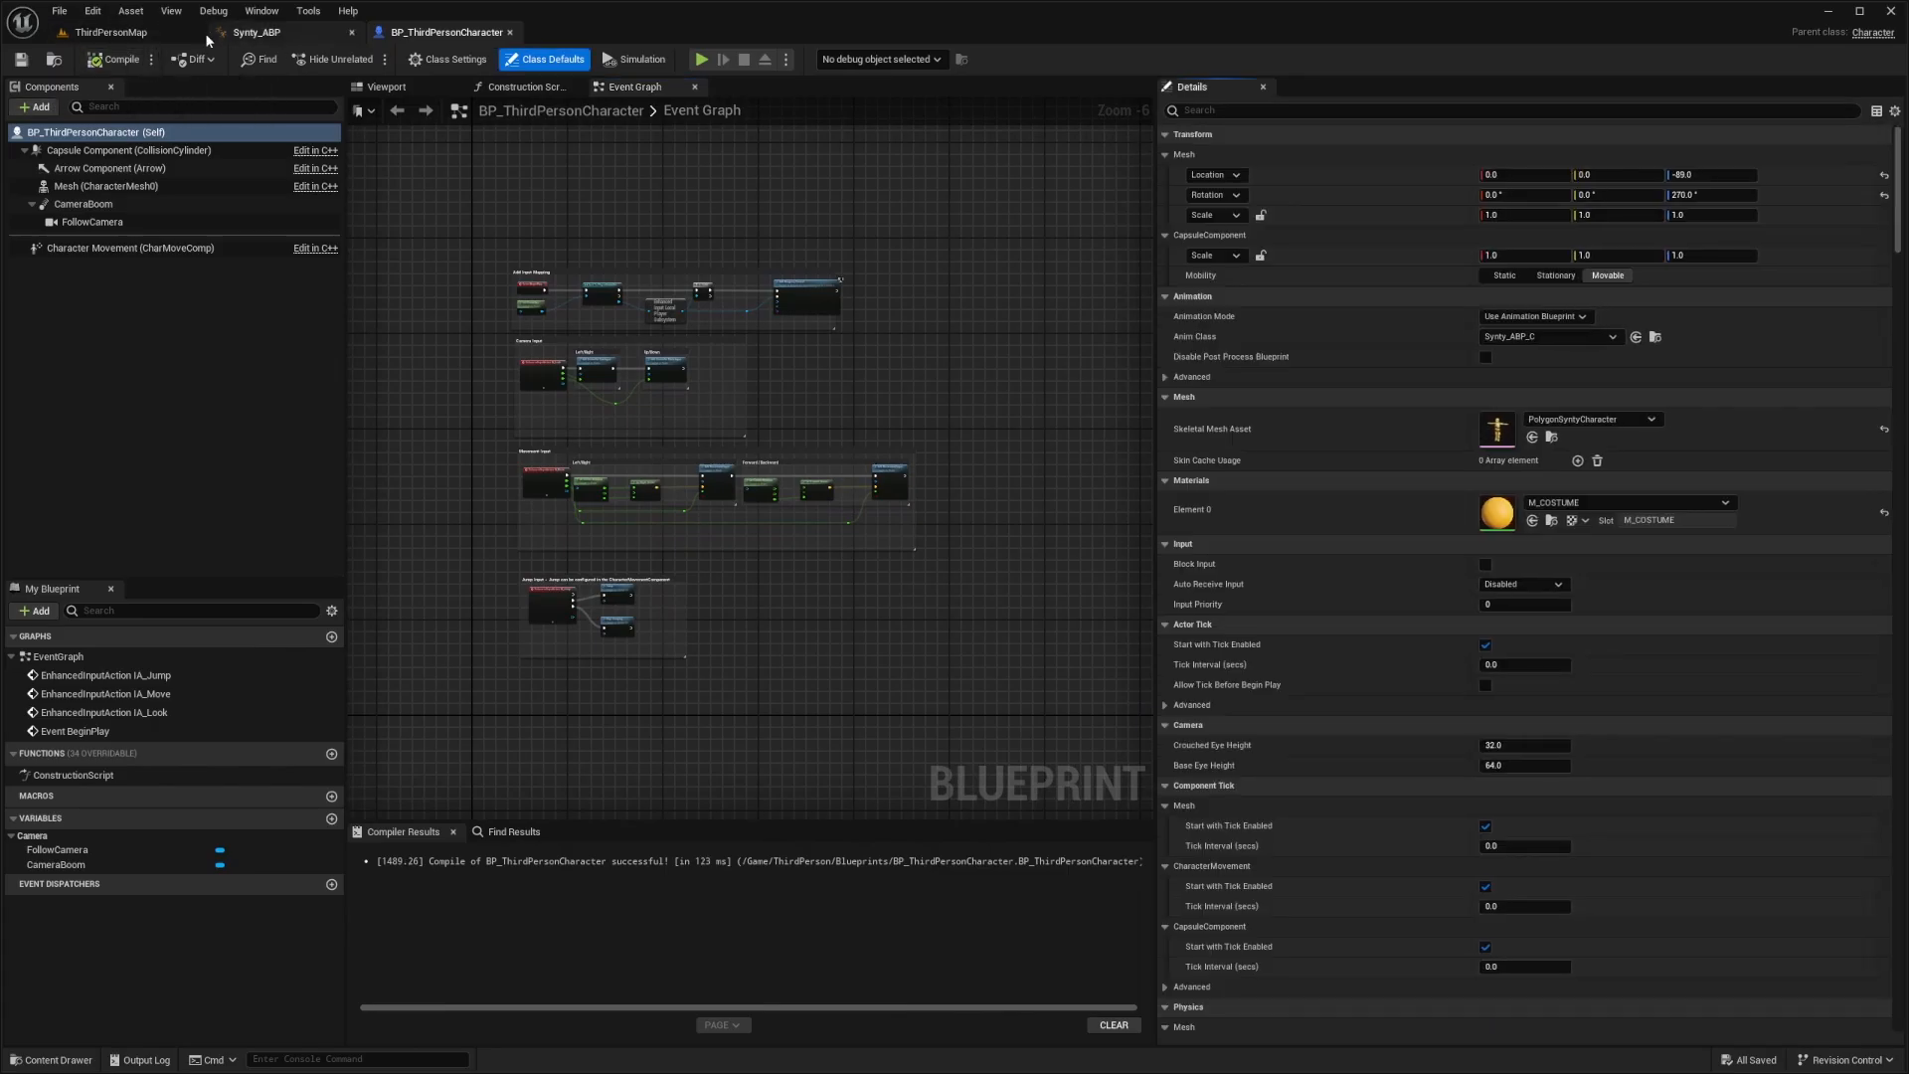
Enlarge the level viewport in ThirdPersonMap and play-test the character's idle animation
{"action": "left_click", "coordinate": [118, 32]}
{"action": "left_click_drag", "start_coordinate": [710, 718], "coordinate": [710, 809]}
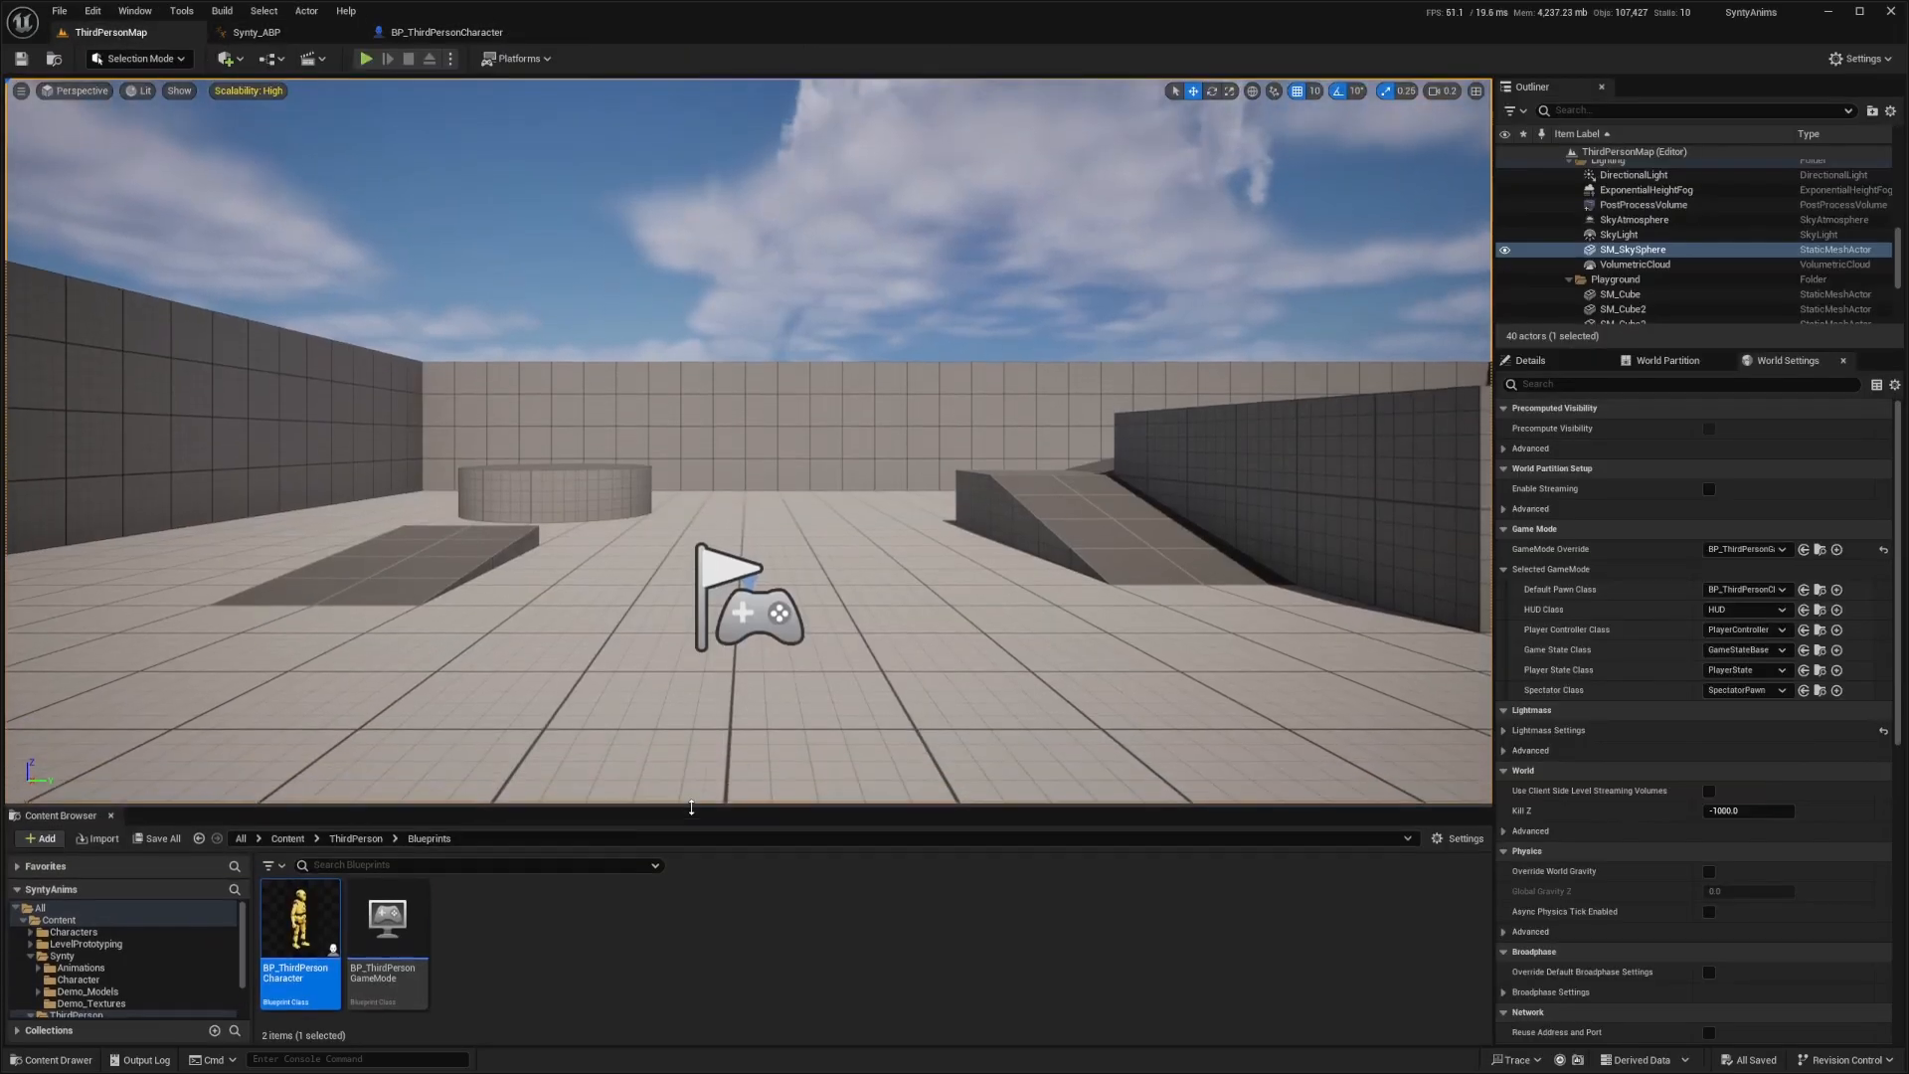
{"action": "key", "text": "alt+p"}
{"action": "left_click", "coordinate": [846, 665]}
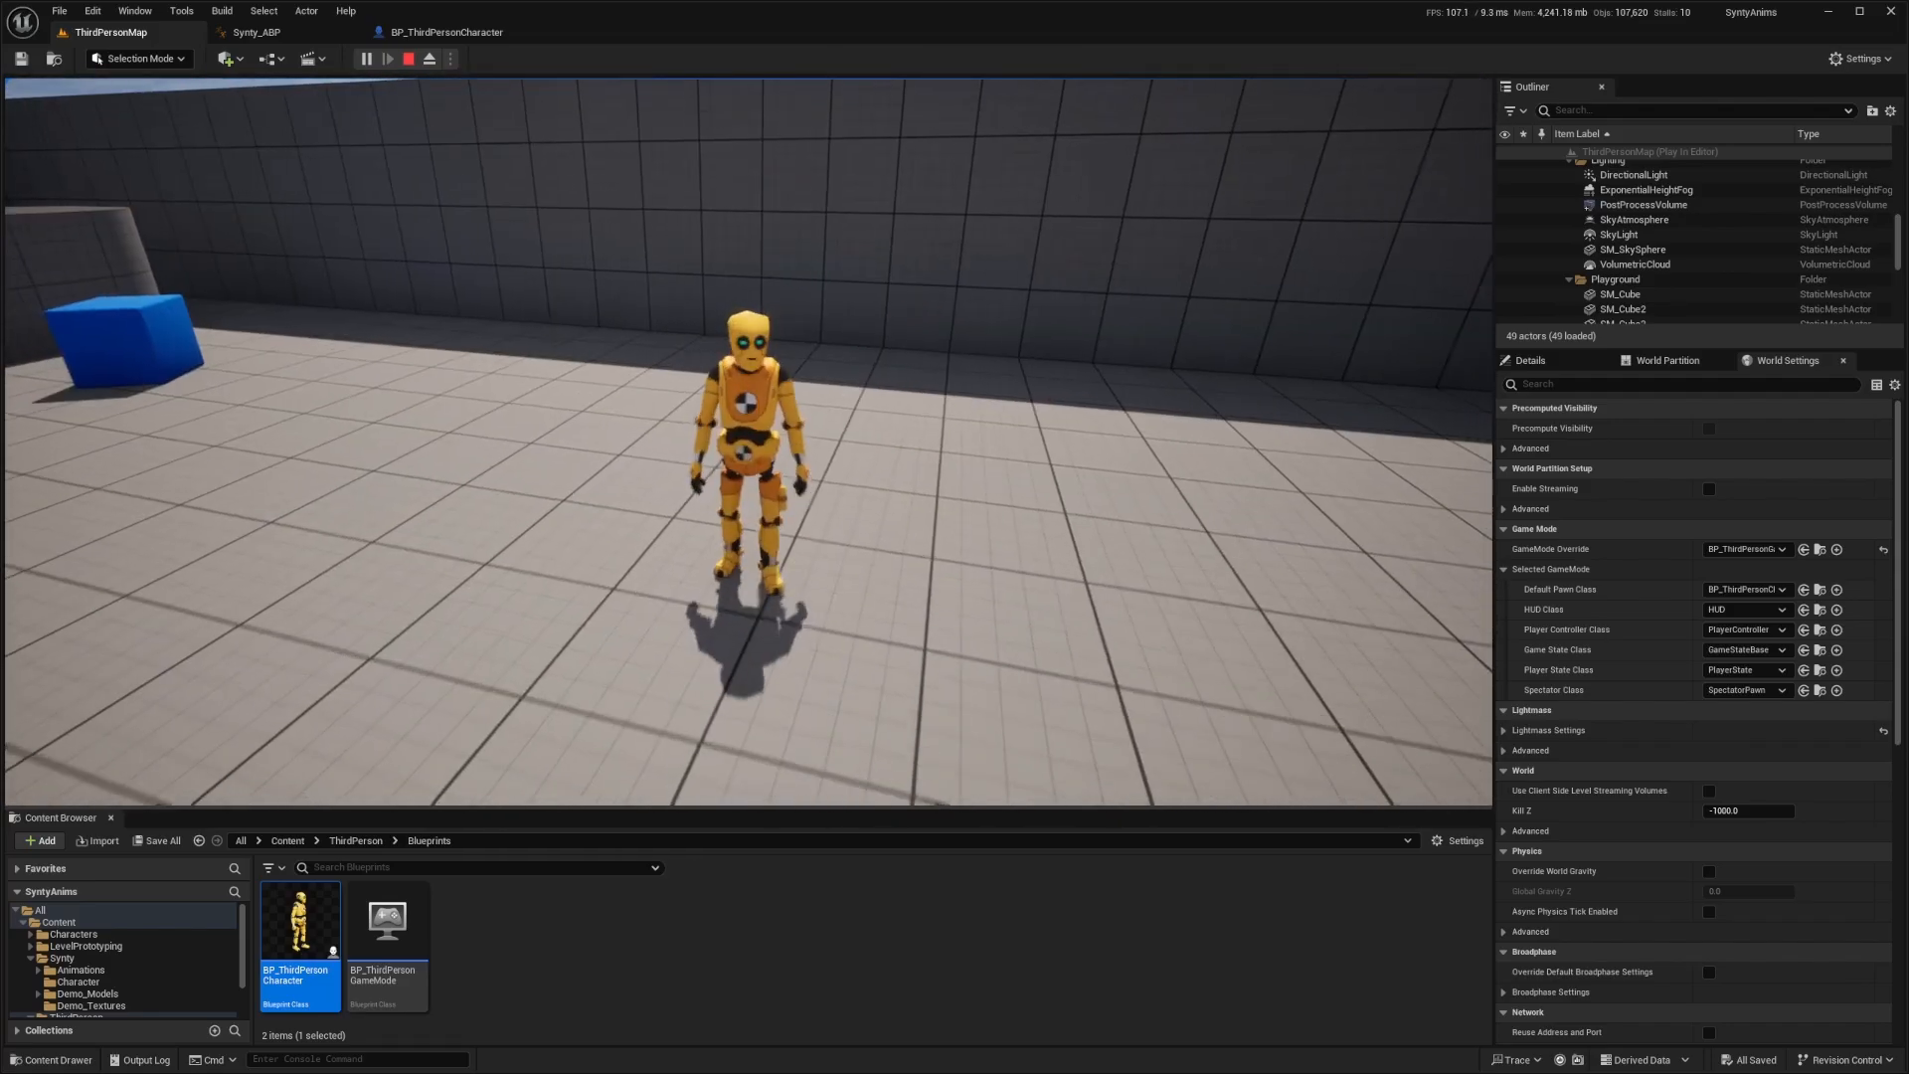
{"action": "key", "text": "shift+F1"}
In Synty_ABP's Locomotion state machine, add a state named Movement with a transition from Idle and align it in the row
{"action": "left_click", "coordinate": [257, 31]}
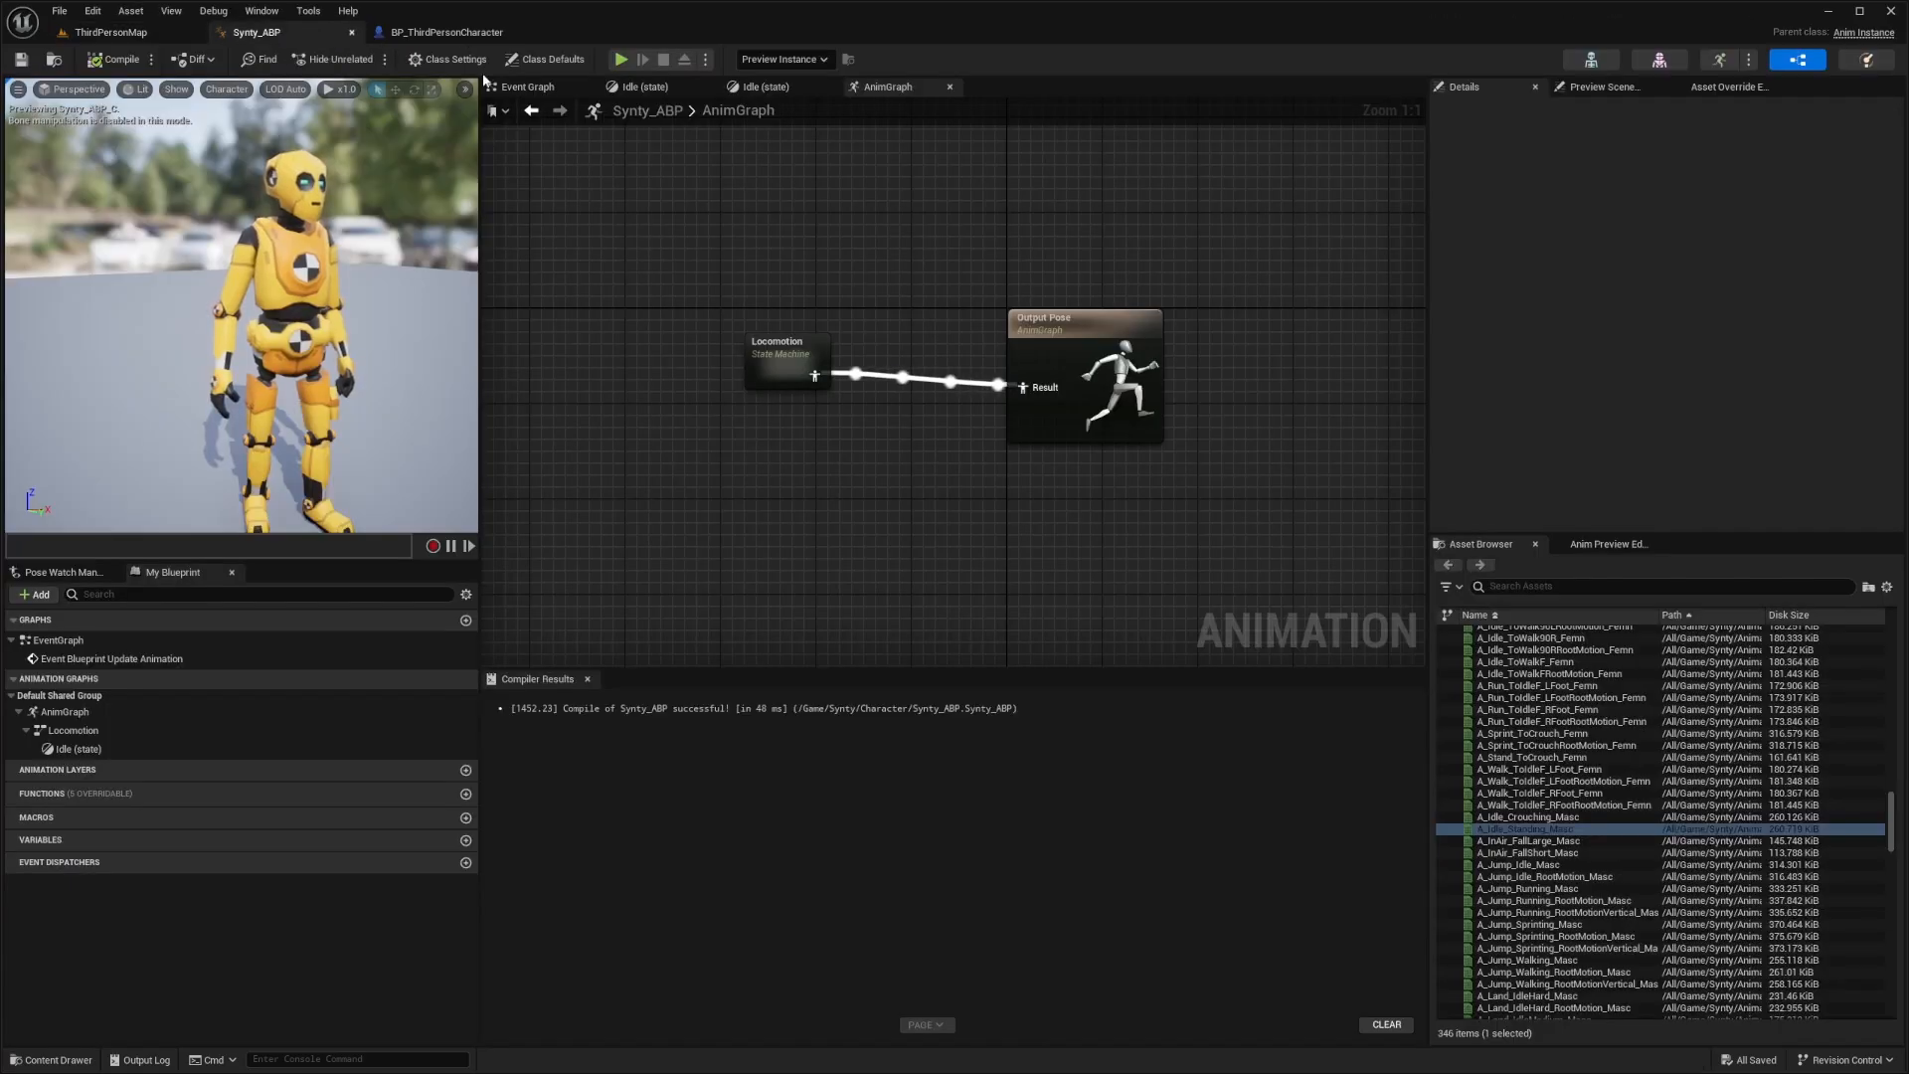
{"action": "double_click", "coordinate": [786, 363]}
{"action": "right_click_drag", "start_coordinate": [1037, 295], "coordinate": [781, 349]}
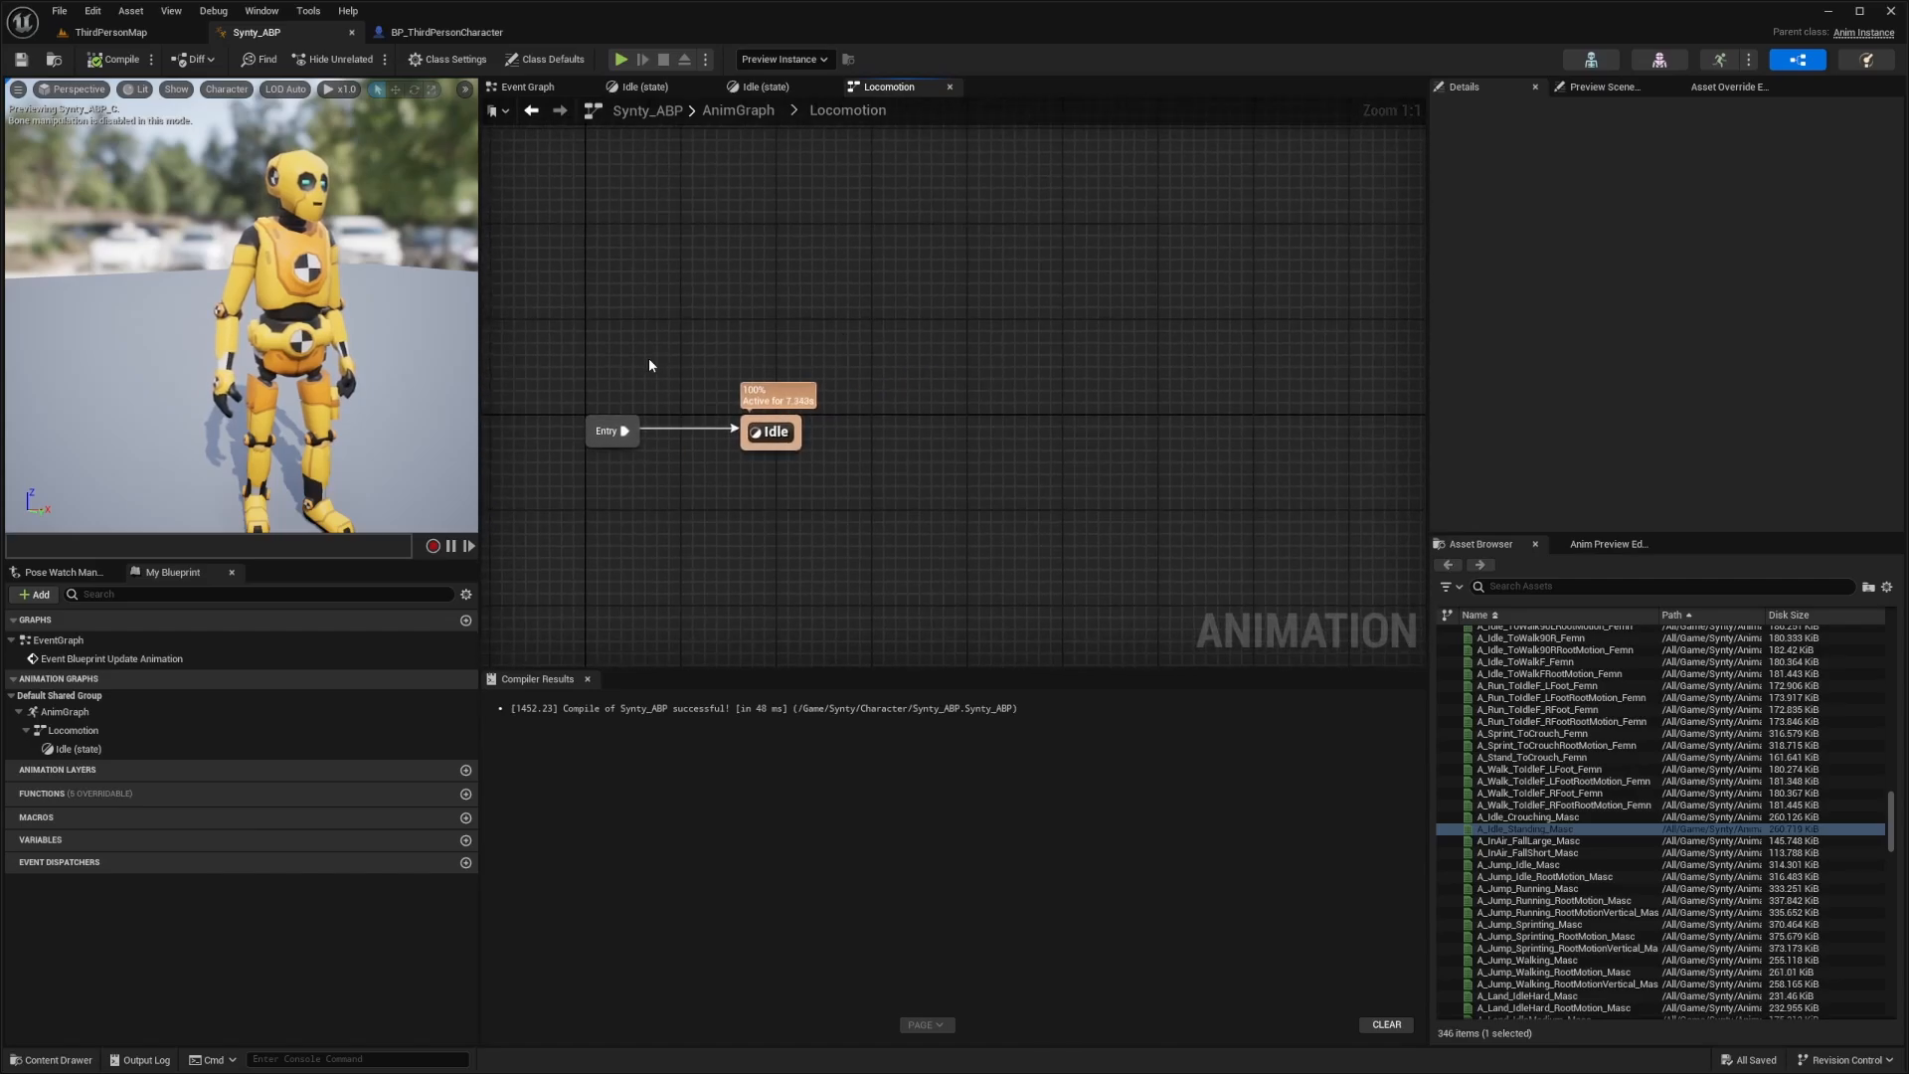
{"action": "left_click", "coordinate": [772, 432]}
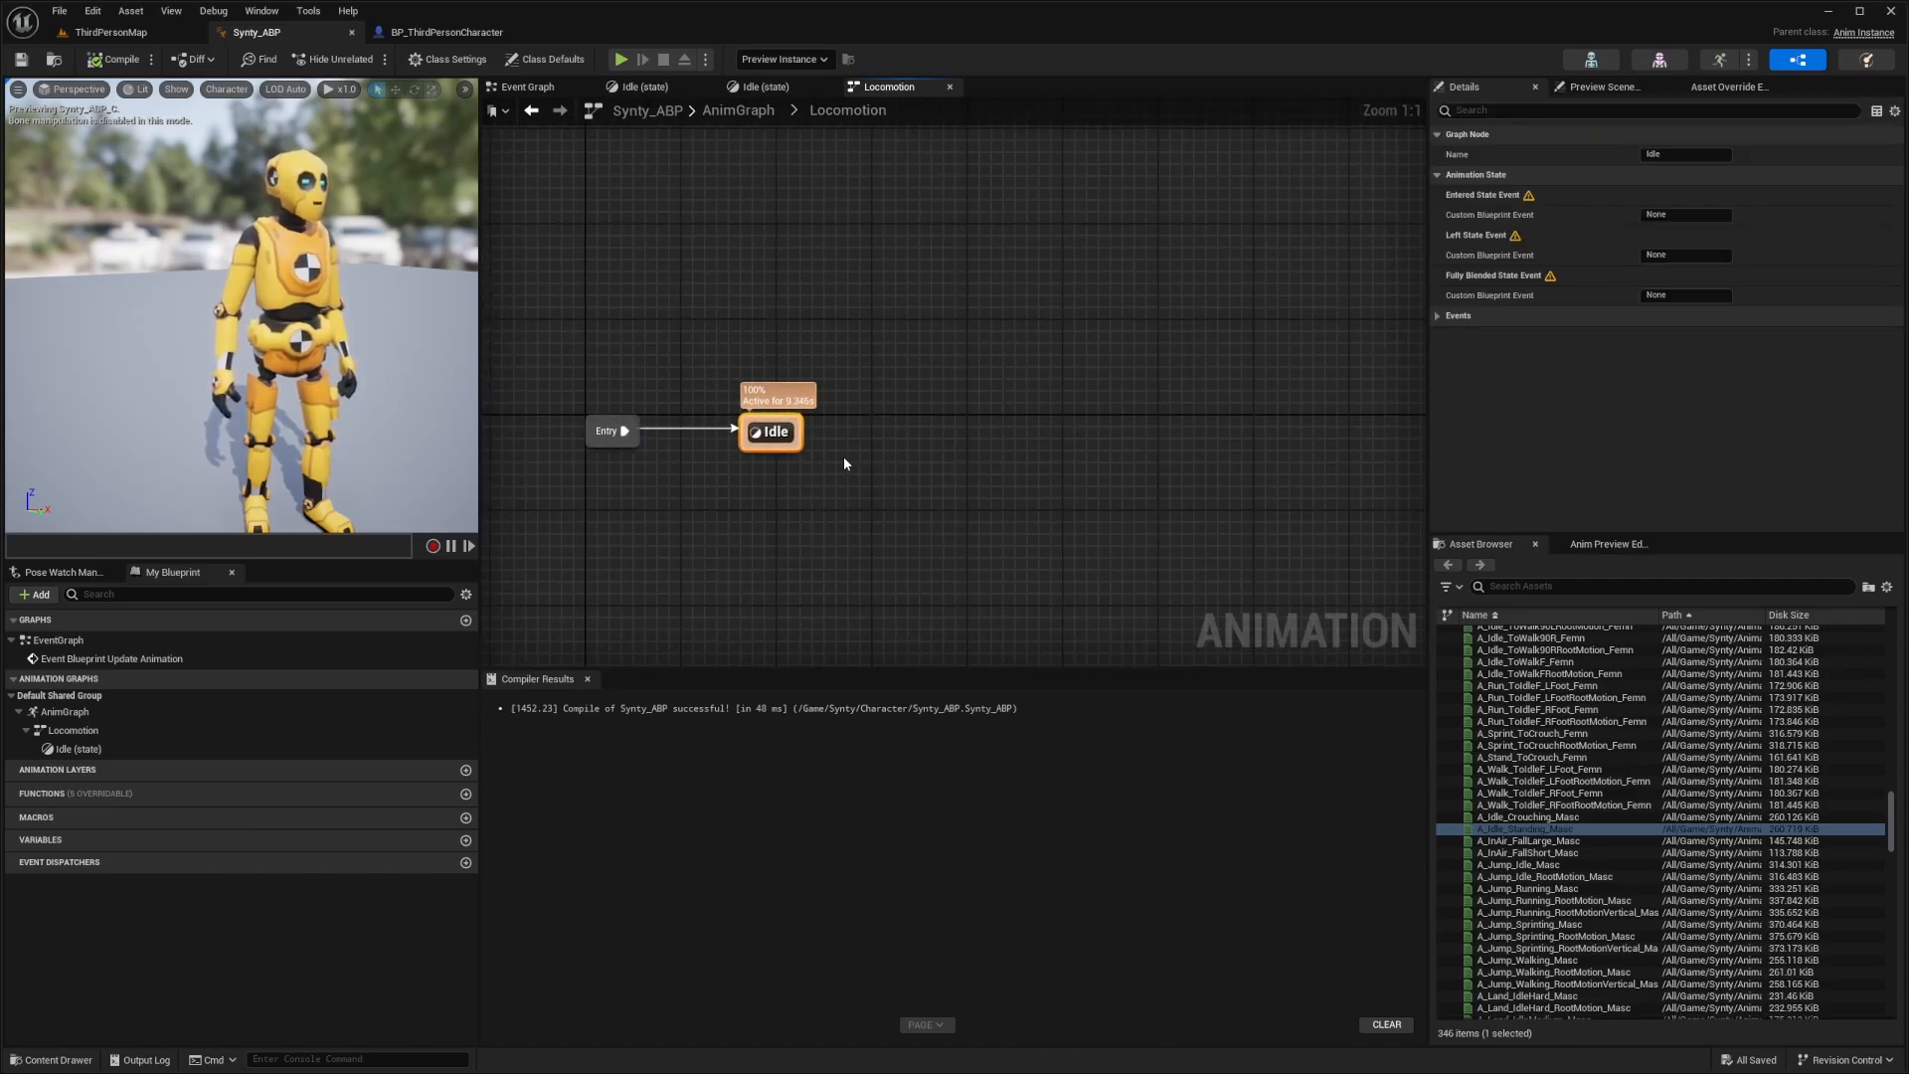
{"action": "left_click", "coordinate": [965, 366]}
{"action": "left_click_drag", "start_coordinate": [798, 445], "coordinate": [959, 430]}
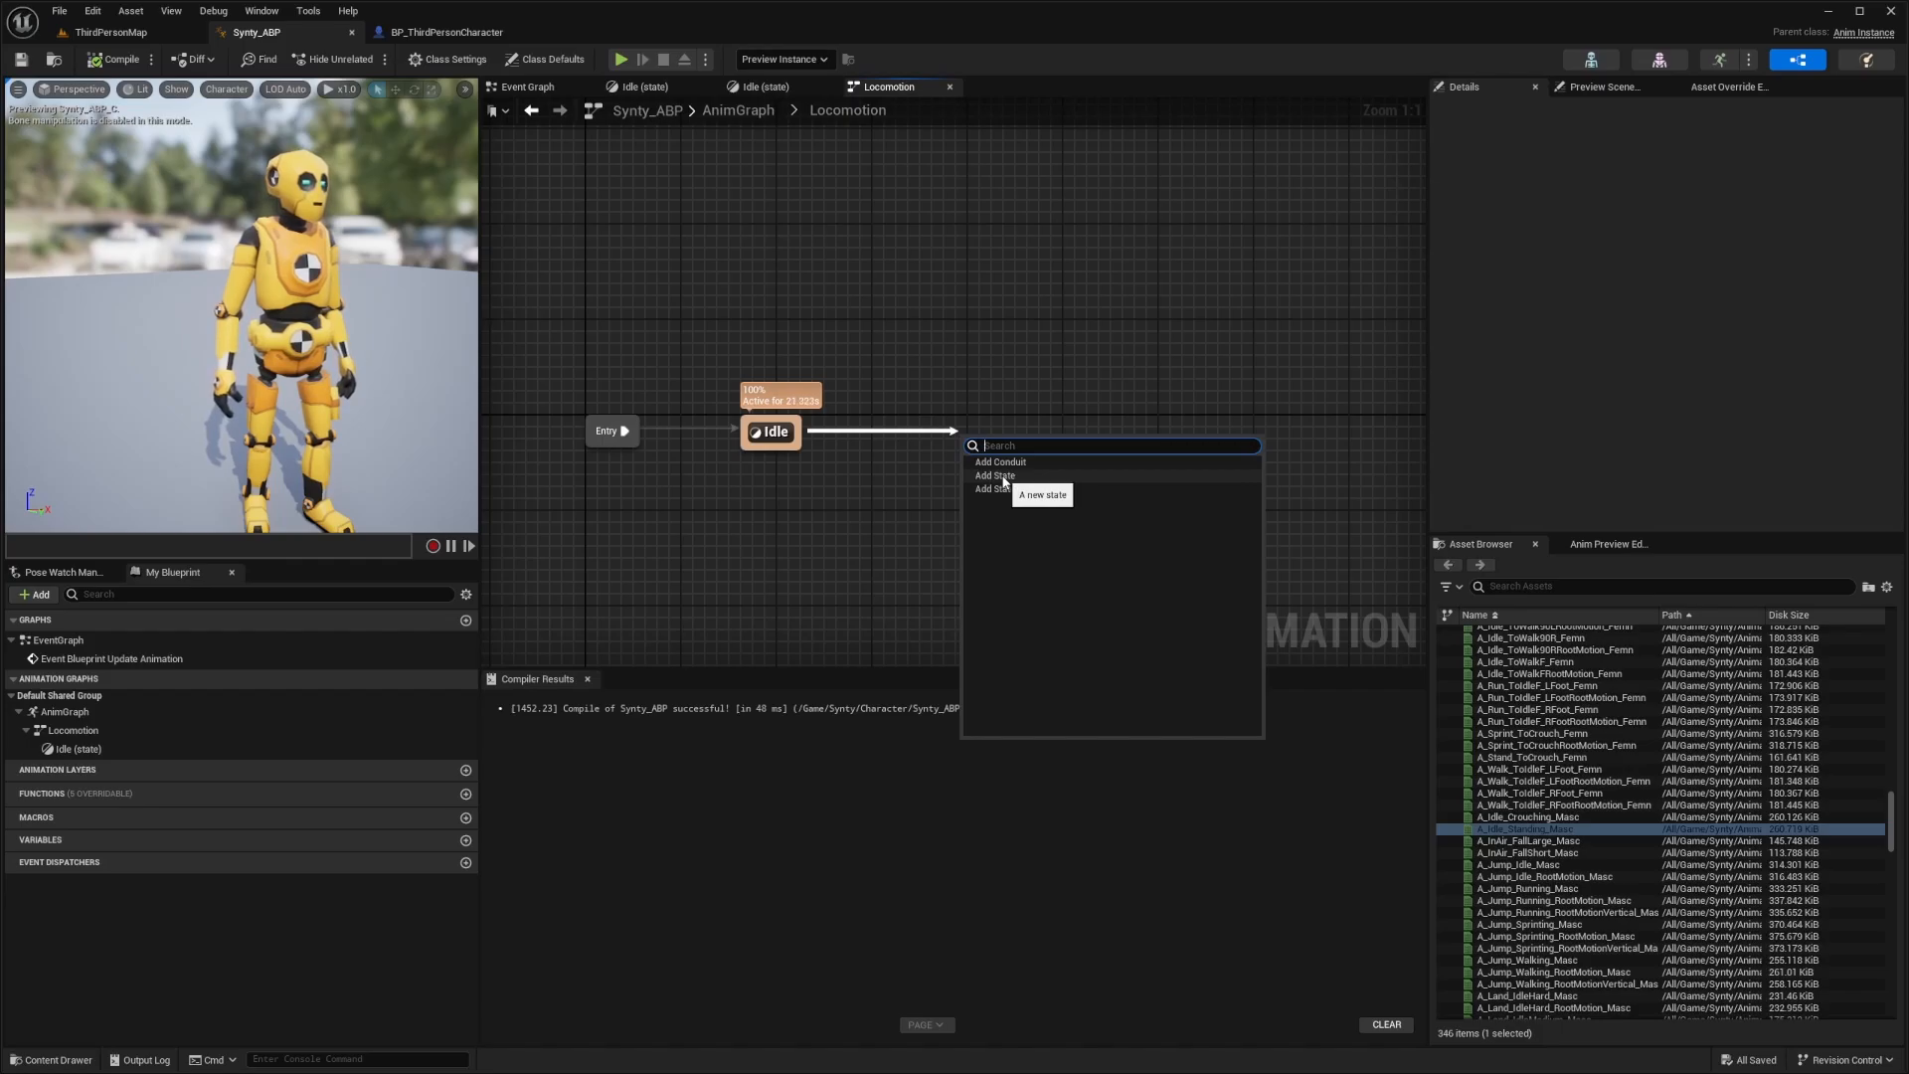
{"action": "left_click", "coordinate": [998, 476]}
{"action": "type", "text": "Movement"}
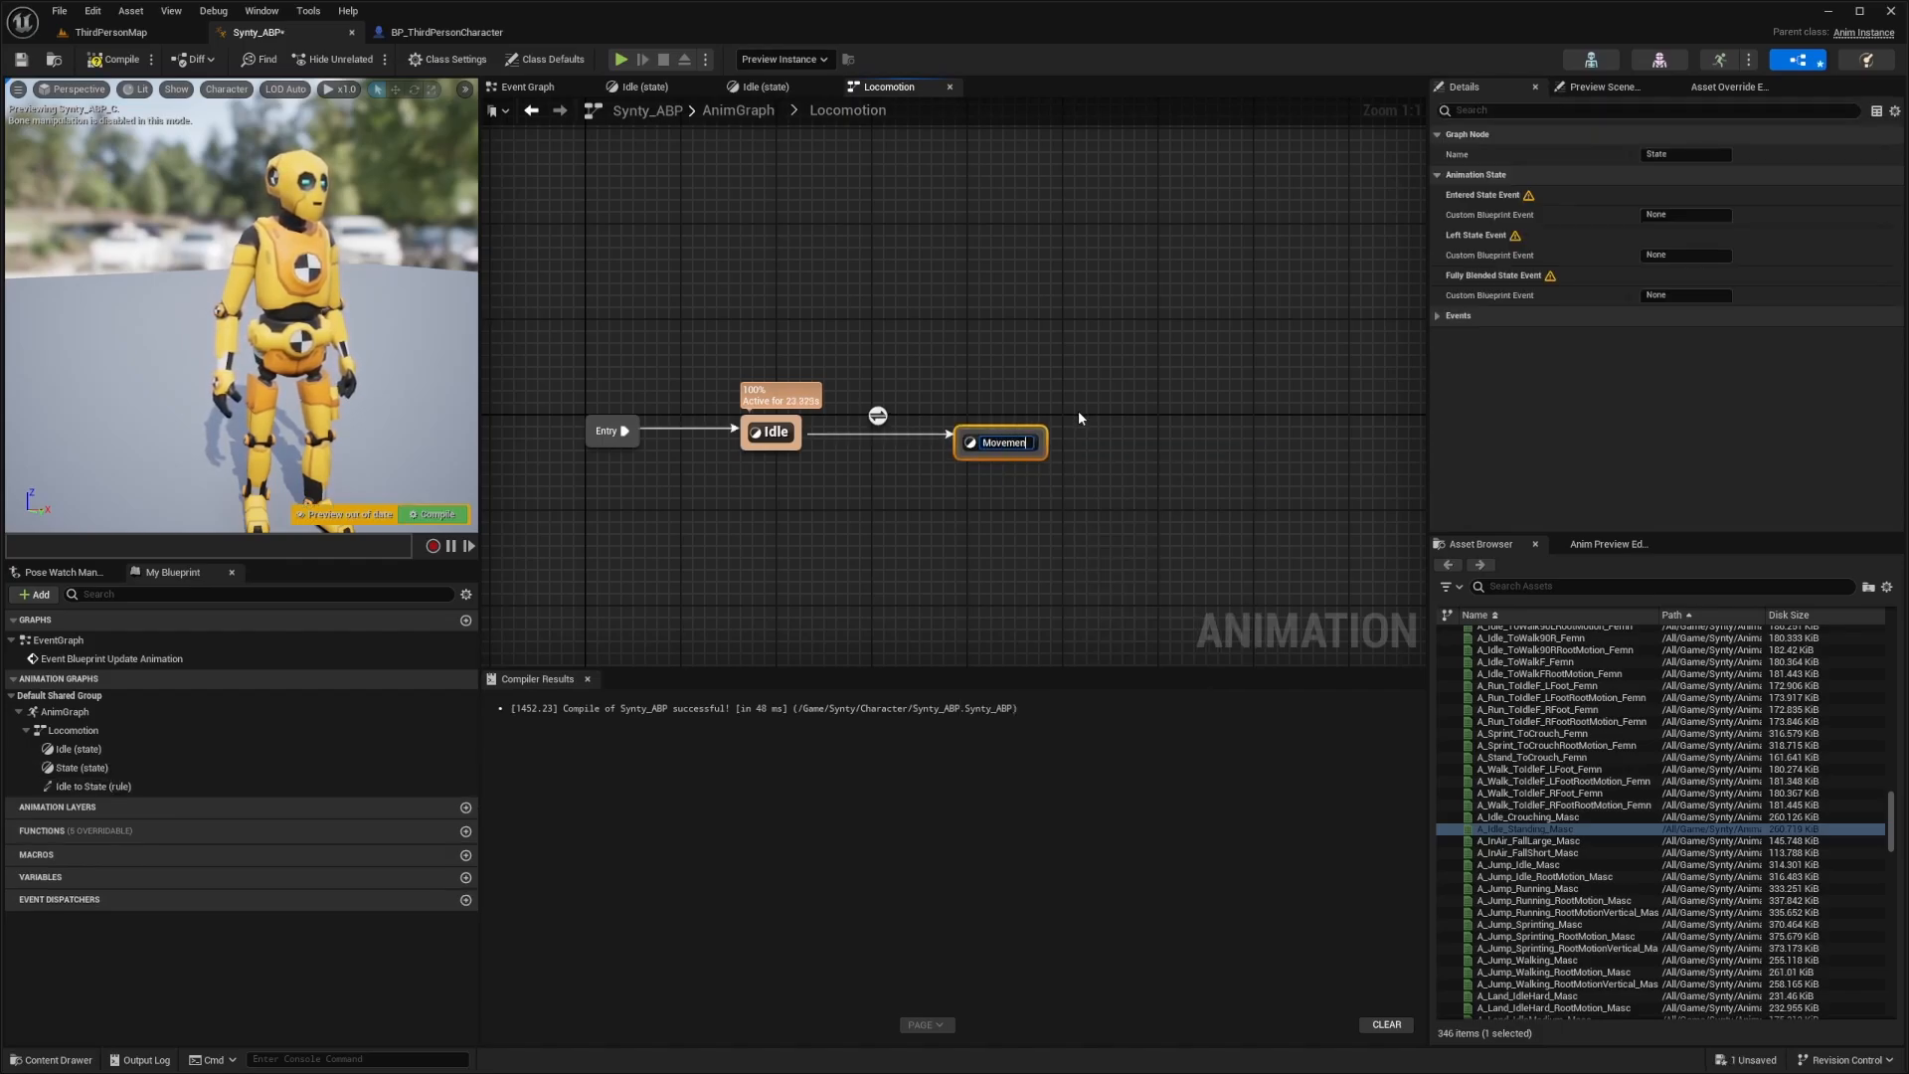
{"action": "key", "text": "Return"}
{"action": "left_click_drag", "start_coordinate": [1110, 380], "coordinate": [935, 474]}
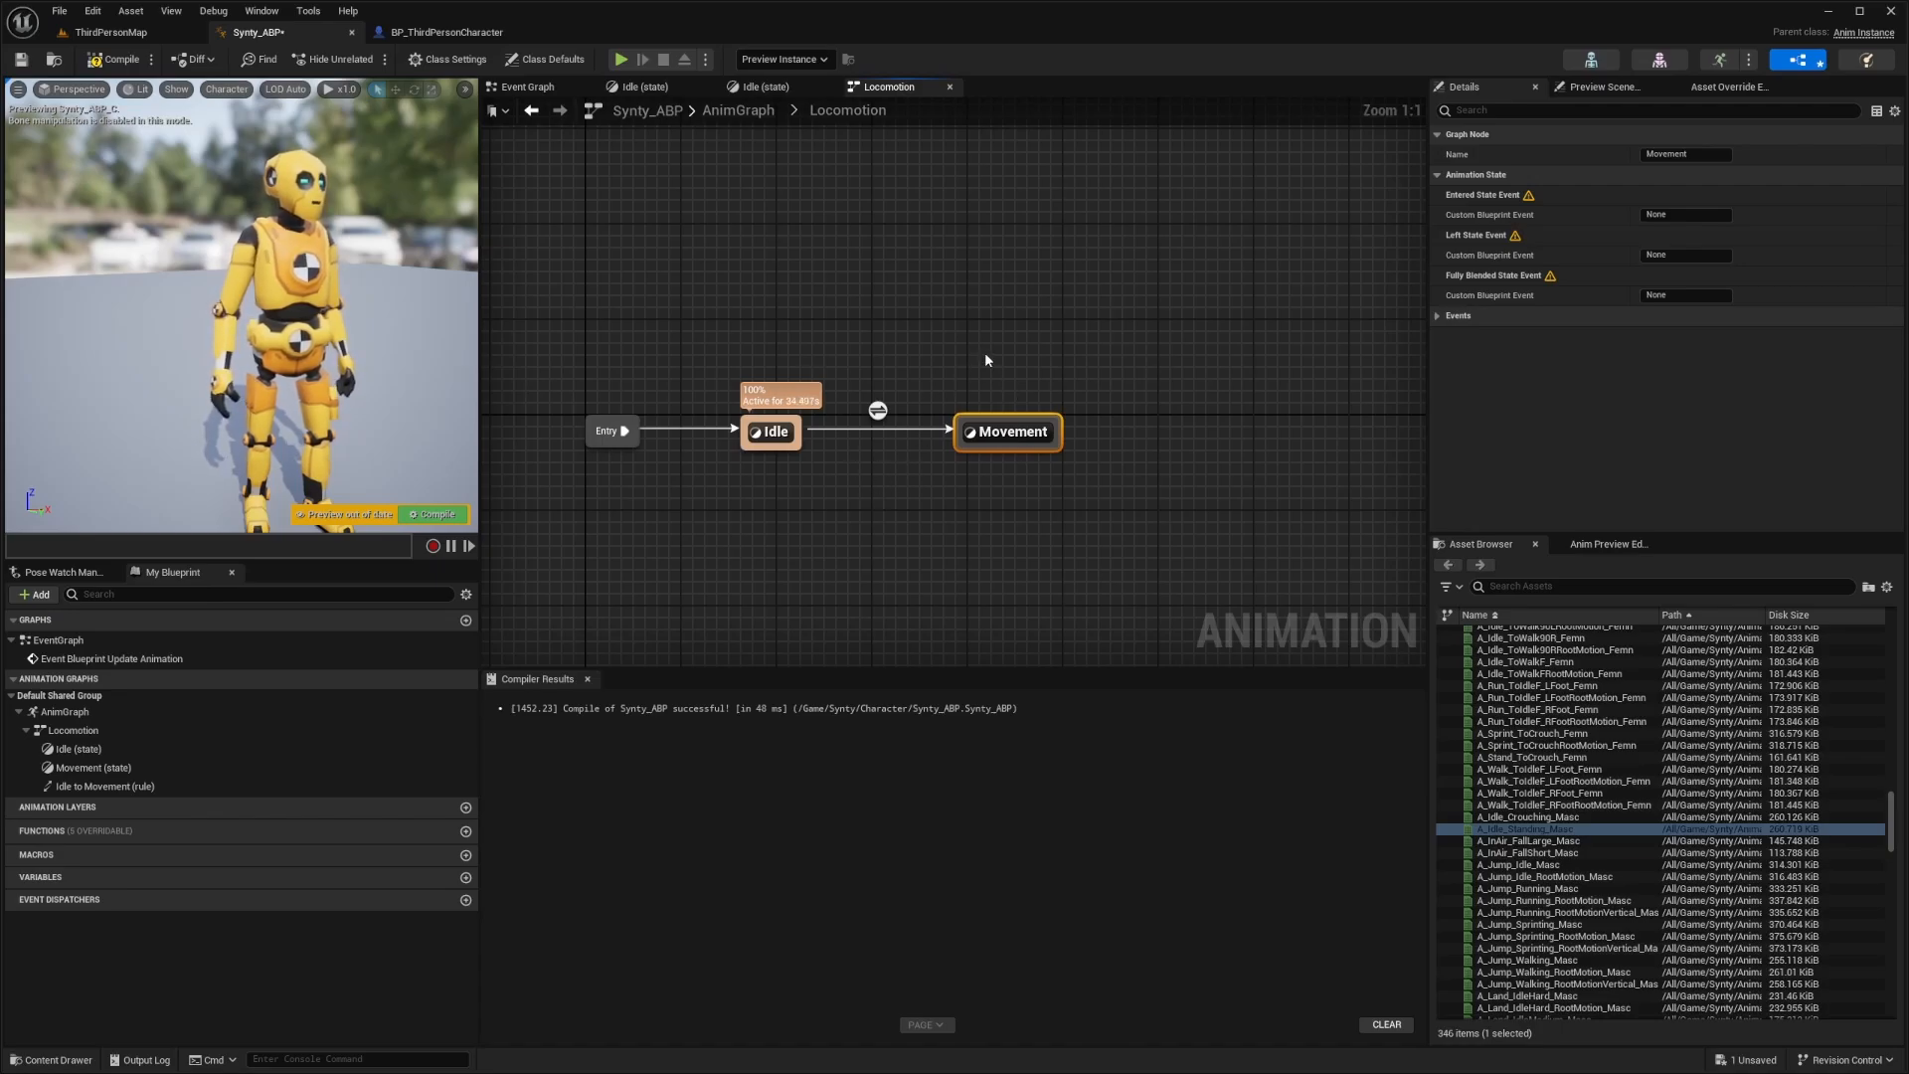
{"action": "left_click", "coordinate": [803, 320]}
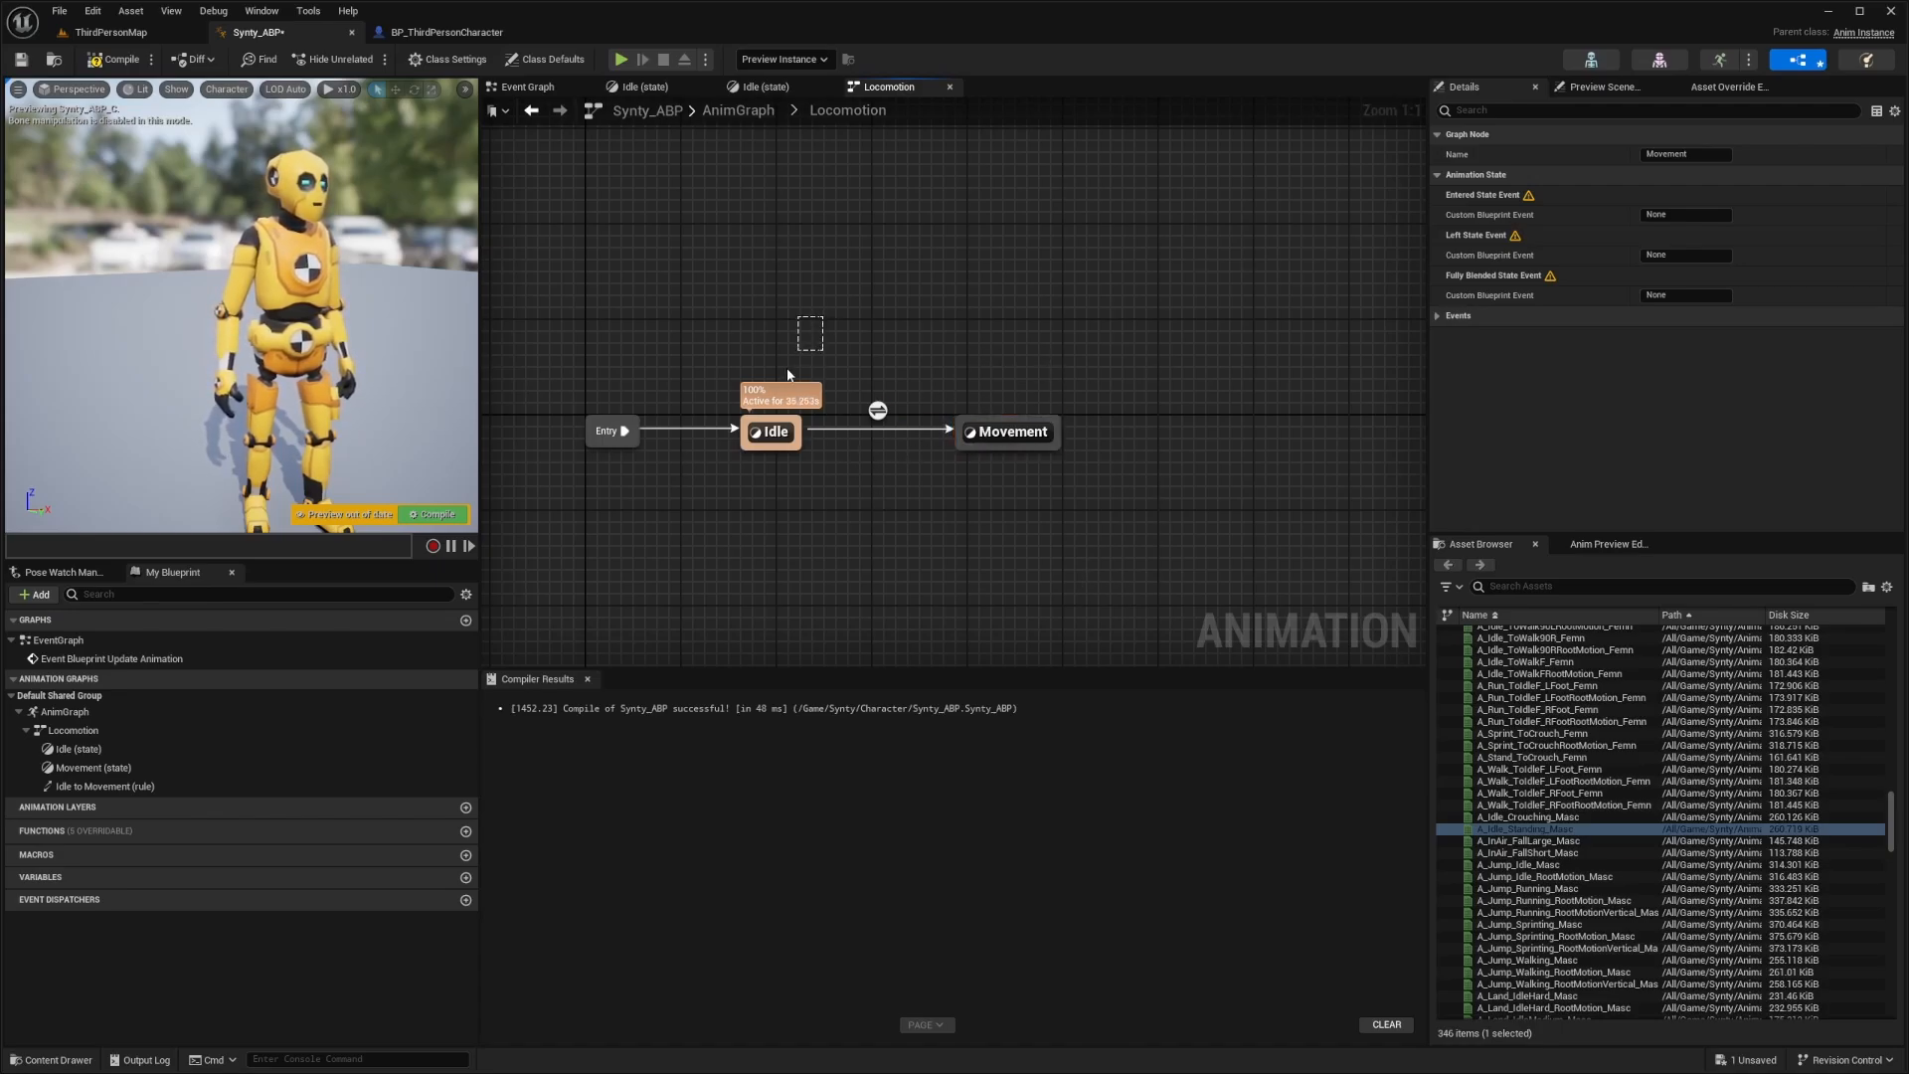
Open the Idle to Movement transition rule and compile the blueprint
{"action": "left_click", "coordinate": [878, 417]}
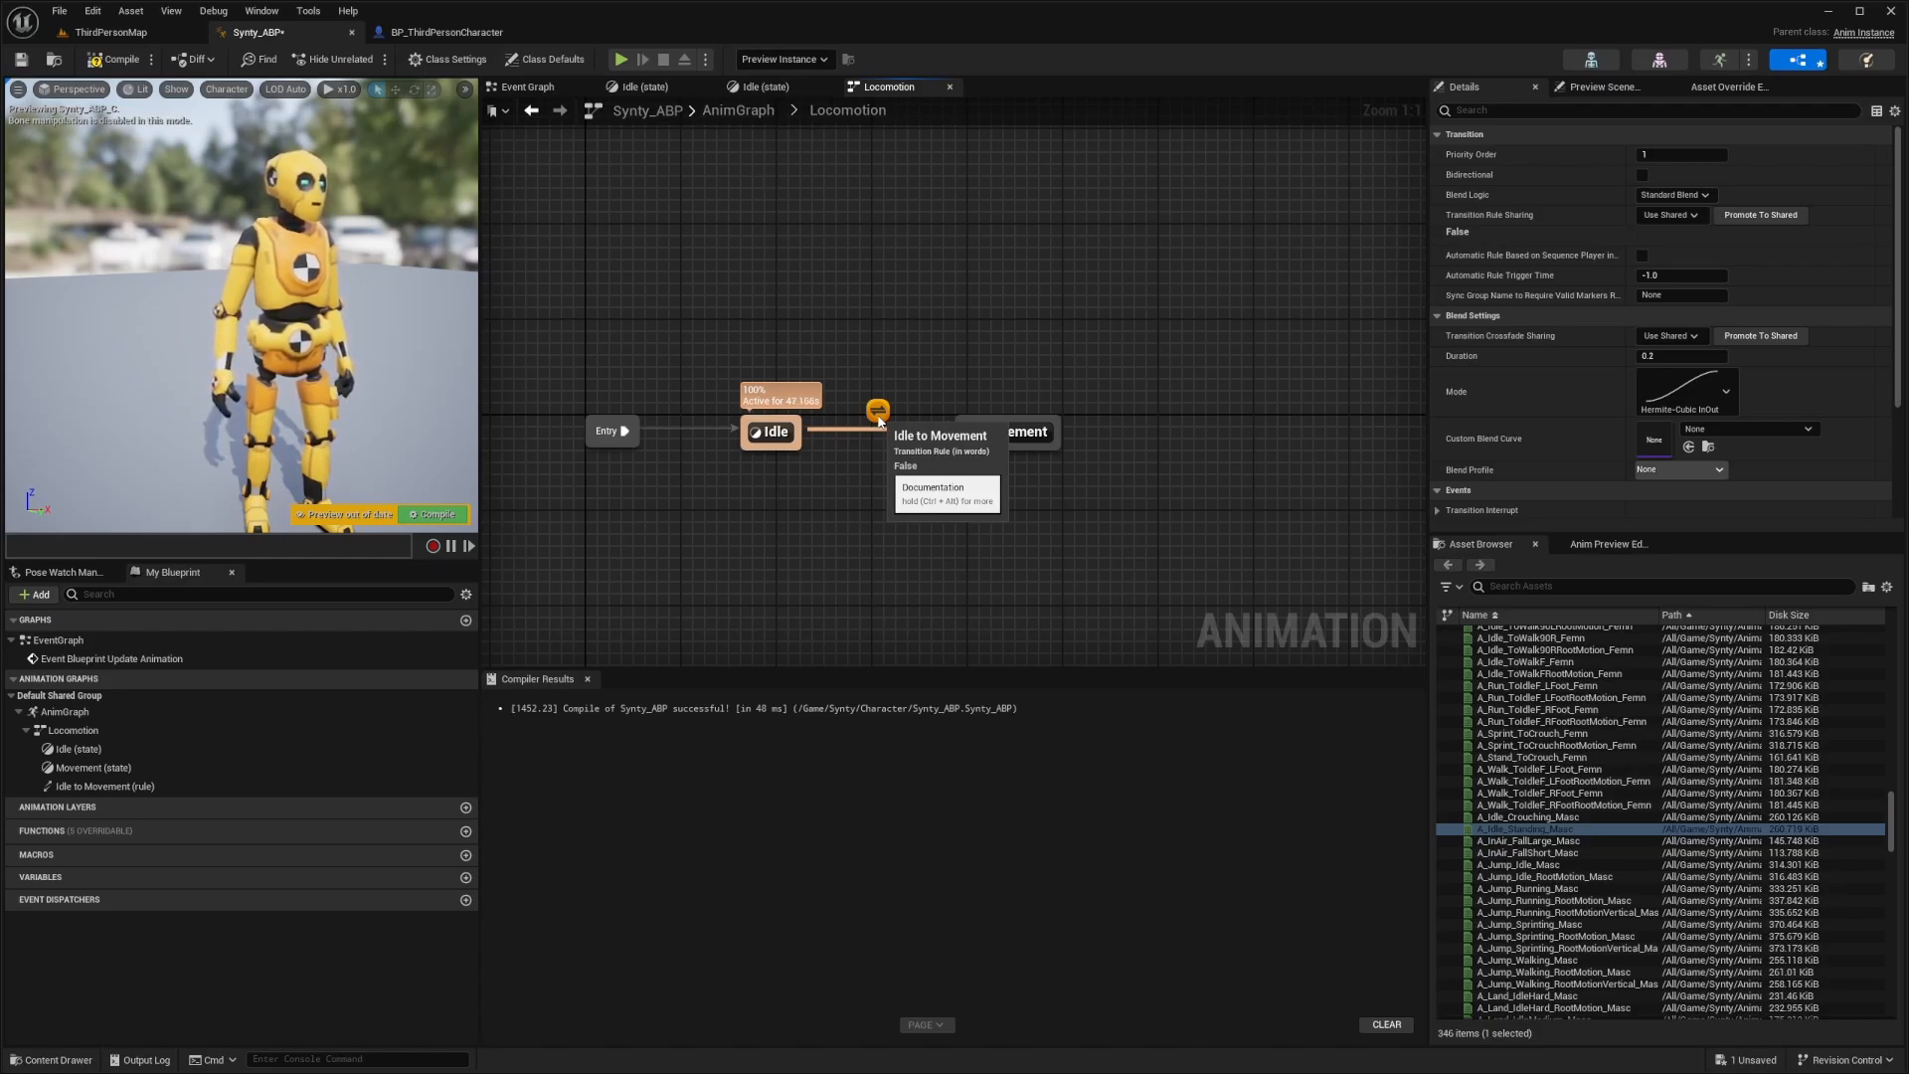
{"action": "double_click", "coordinate": [878, 413]}
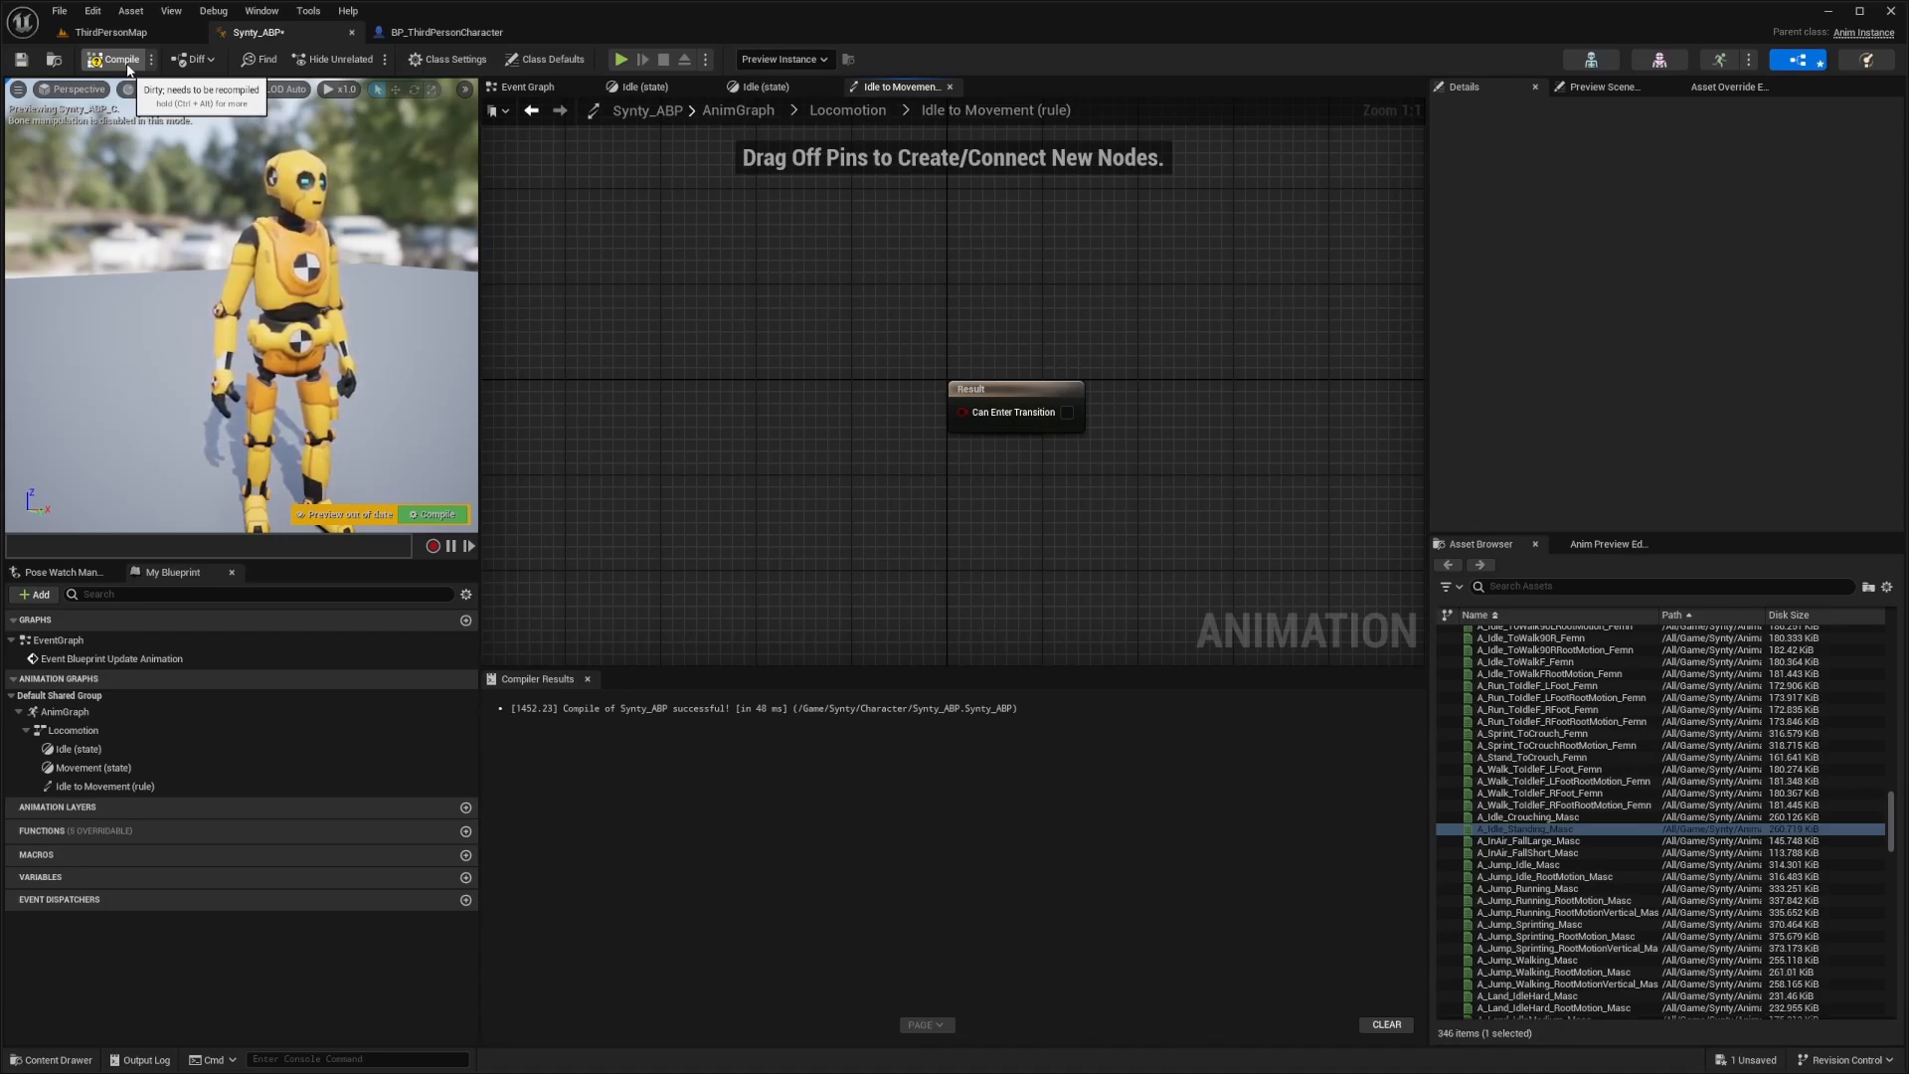
{"action": "left_click", "coordinate": [119, 60]}
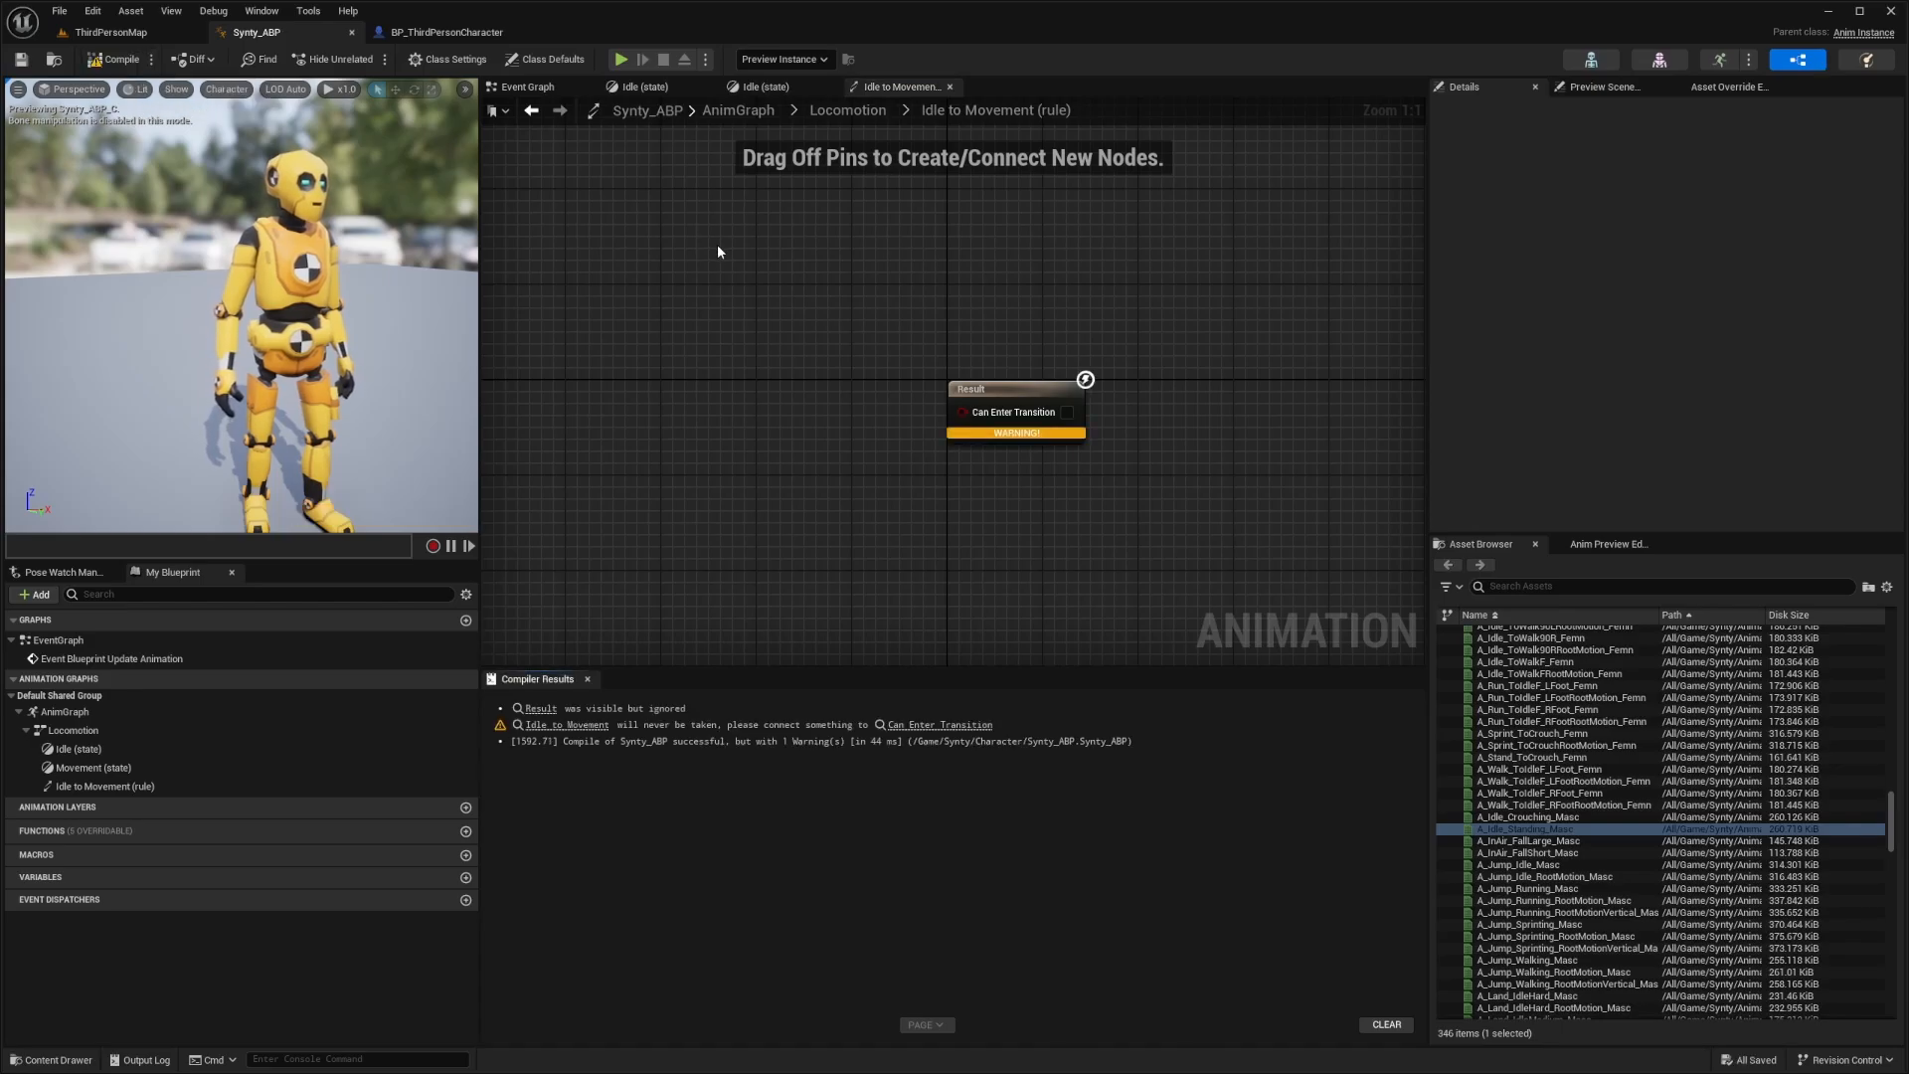
Add a variable named Velocity and set its type to Vector
{"action": "left_click", "coordinate": [465, 877]}
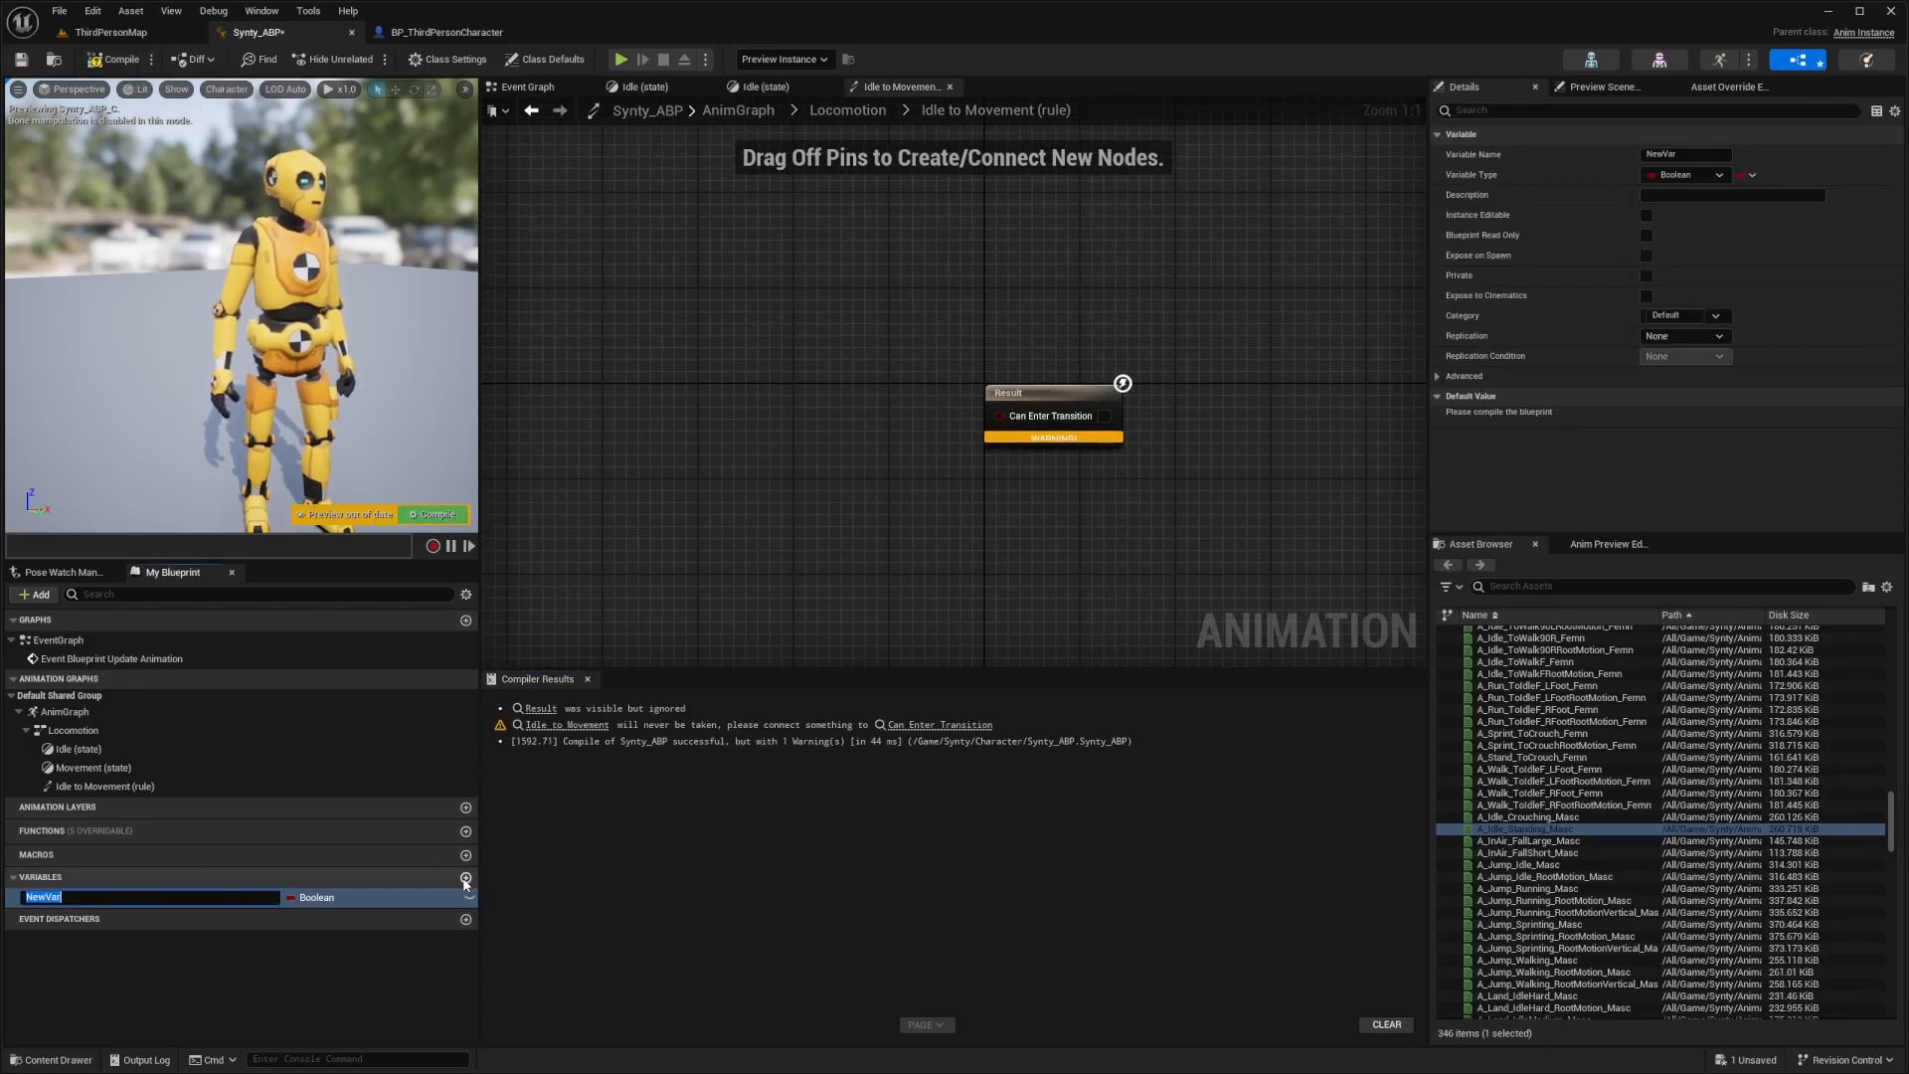
{"action": "type", "text": "Velocity"}
{"action": "key", "text": "Return"}
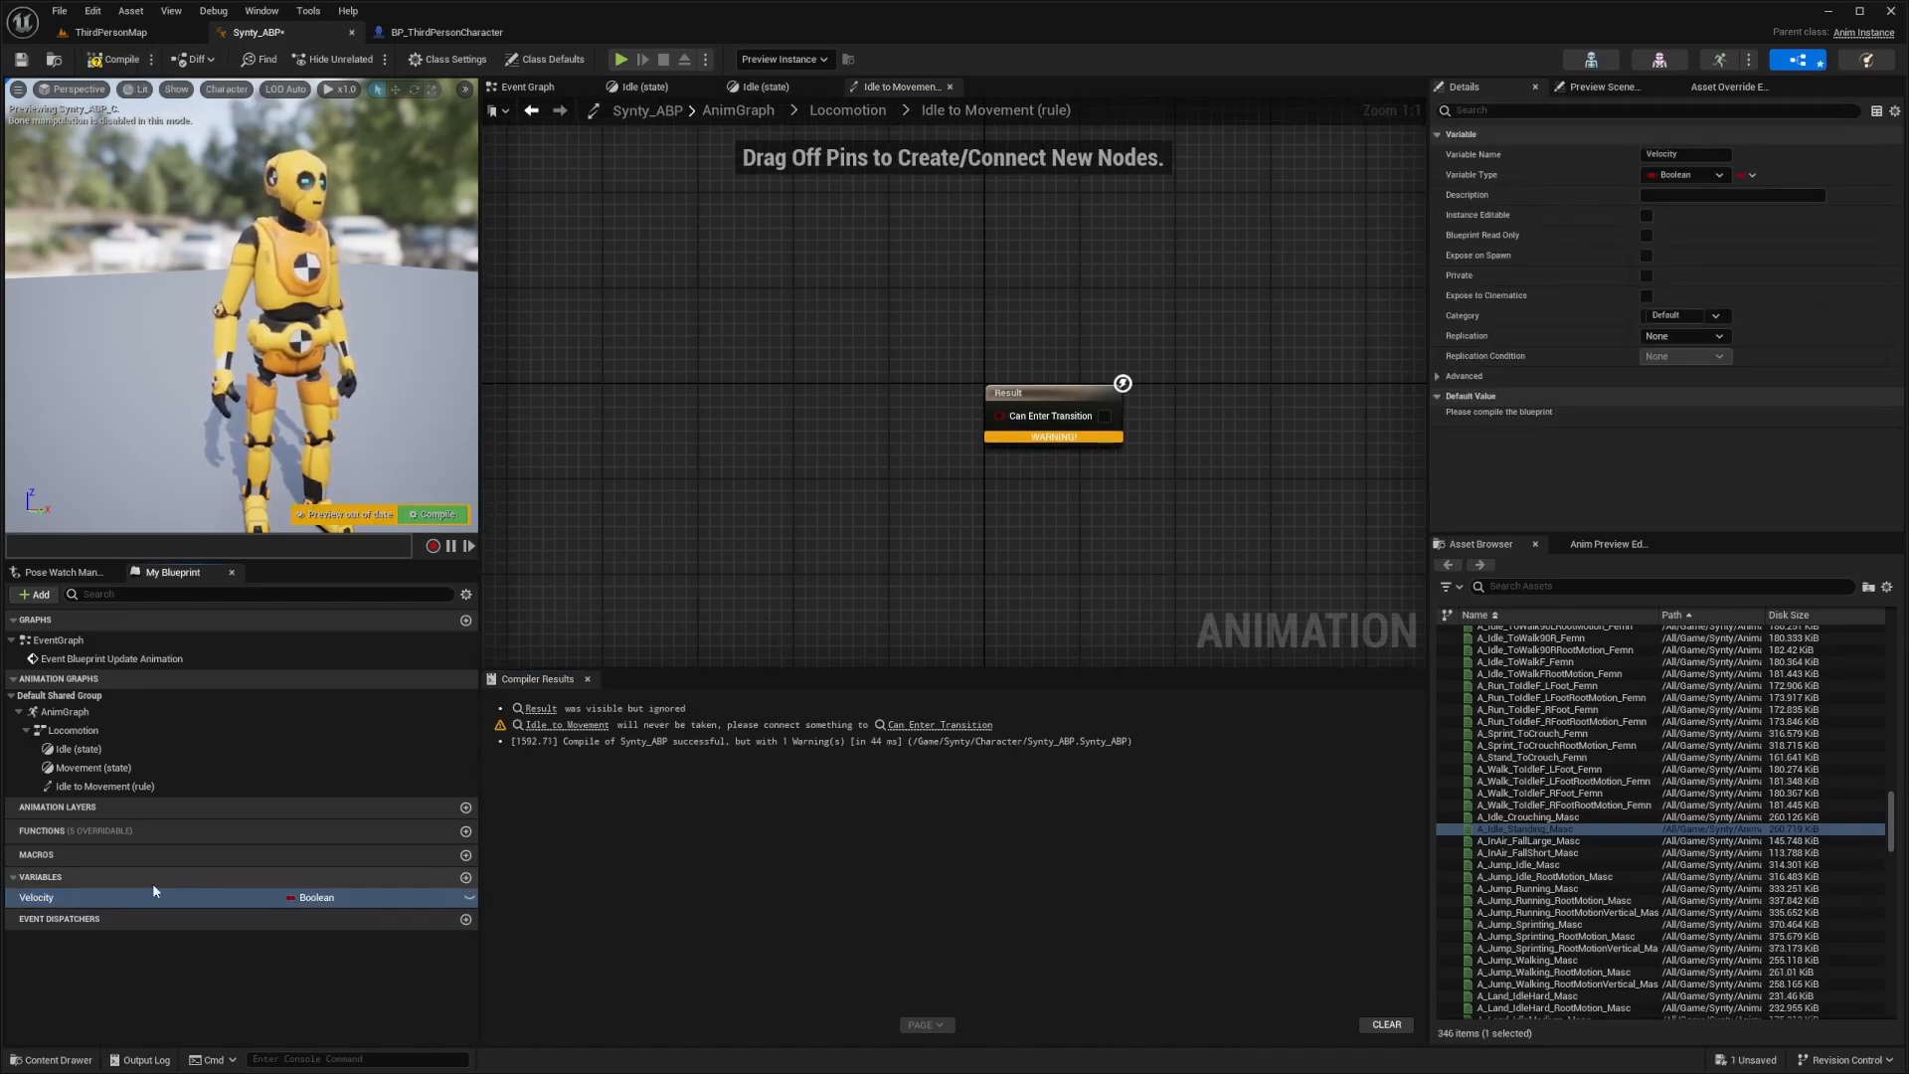
{"action": "left_click", "coordinate": [314, 898]}
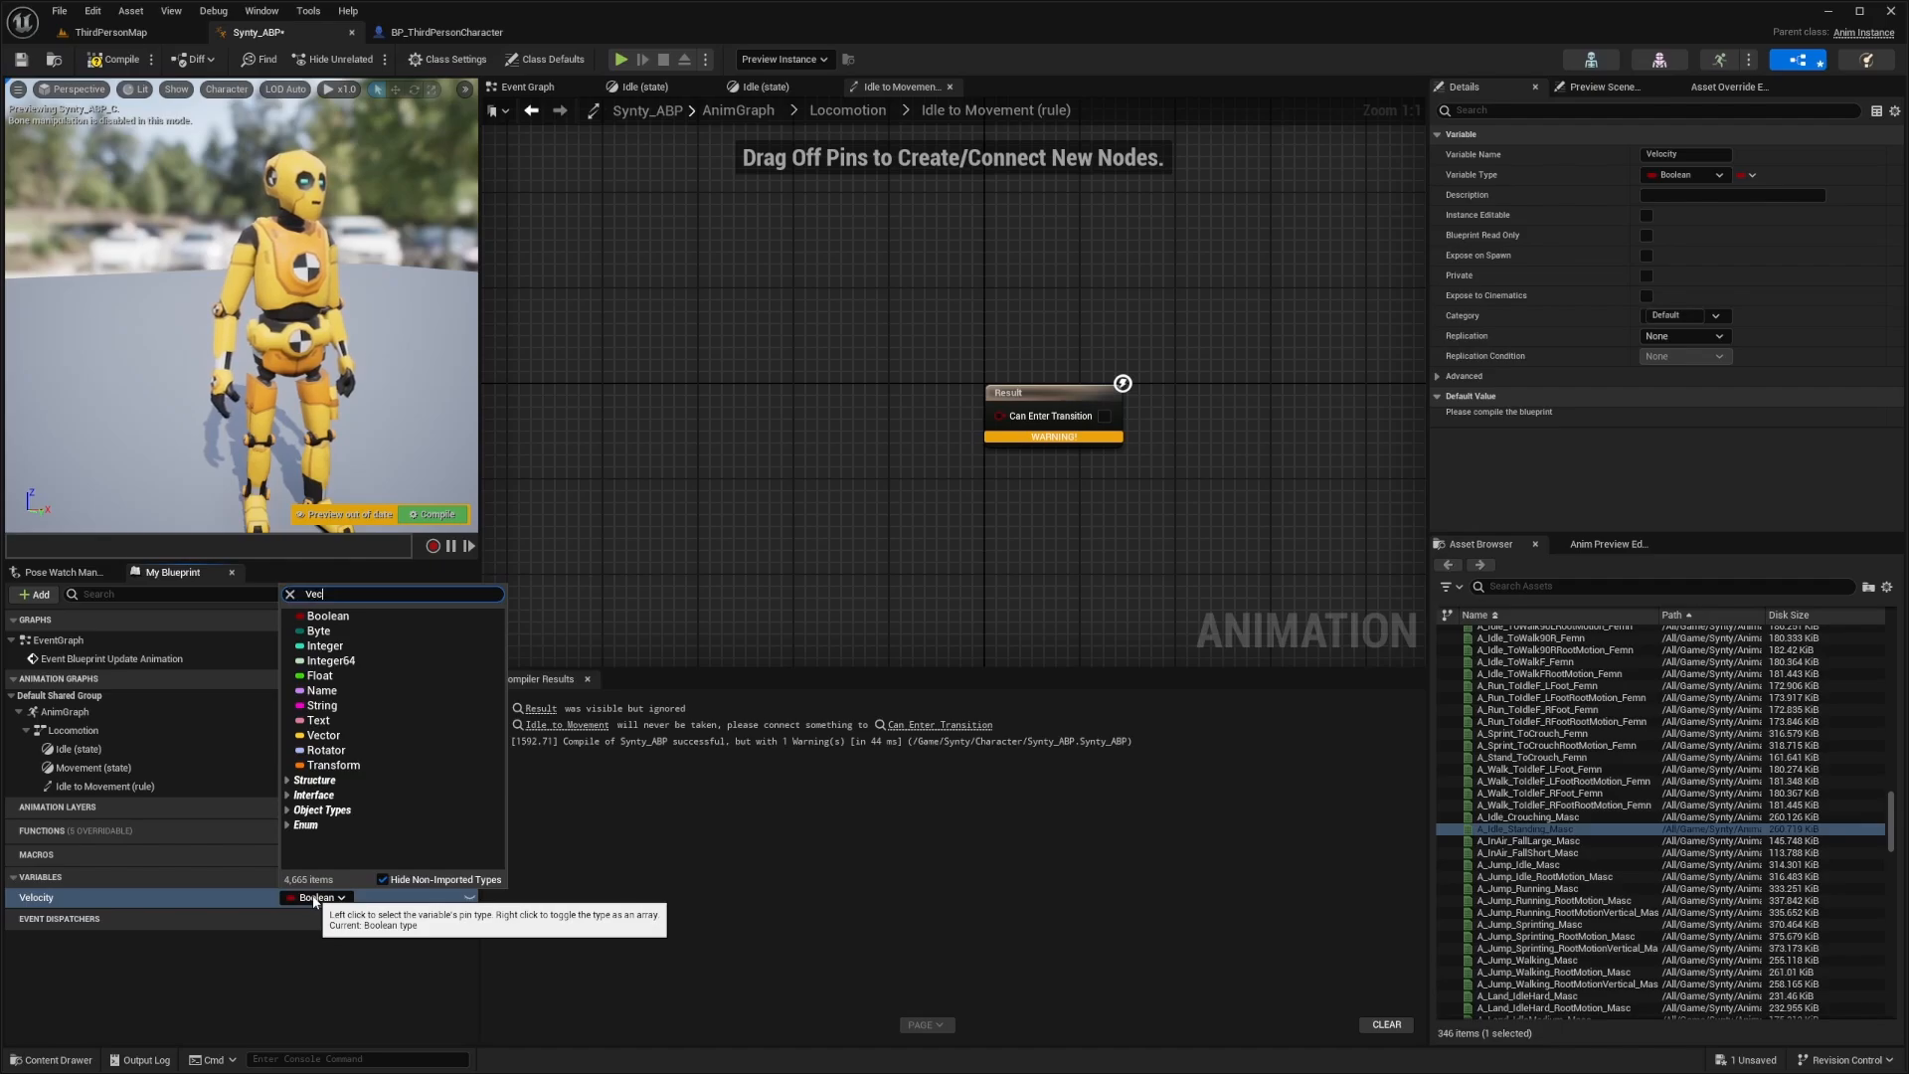
{"action": "left_click", "coordinate": [338, 614]}
Place a Get Velocity node in the transition rule and feed it into a straightened Vector Length node
{"action": "left_click_drag", "start_coordinate": [40, 897], "coordinate": [631, 448]}
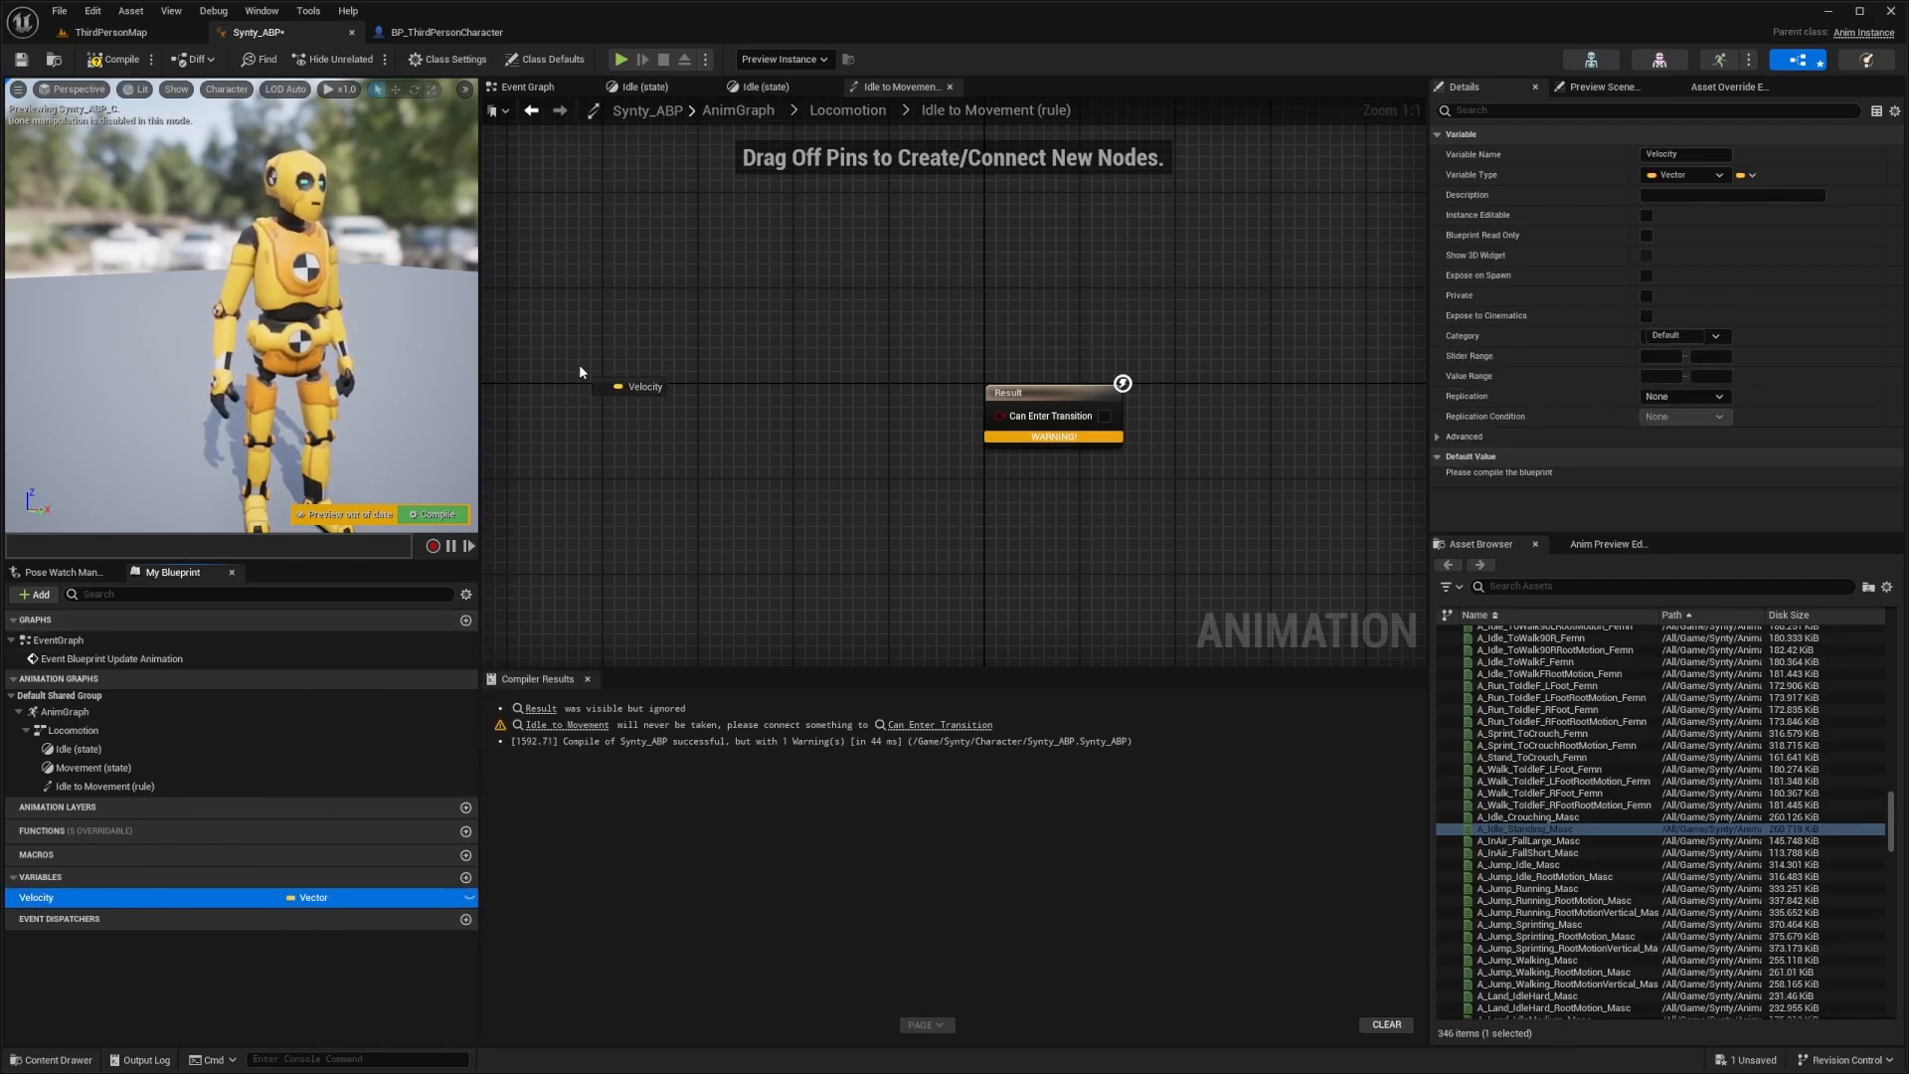
{"action": "left_click_drag", "start_coordinate": [566, 386], "coordinate": [582, 396]}
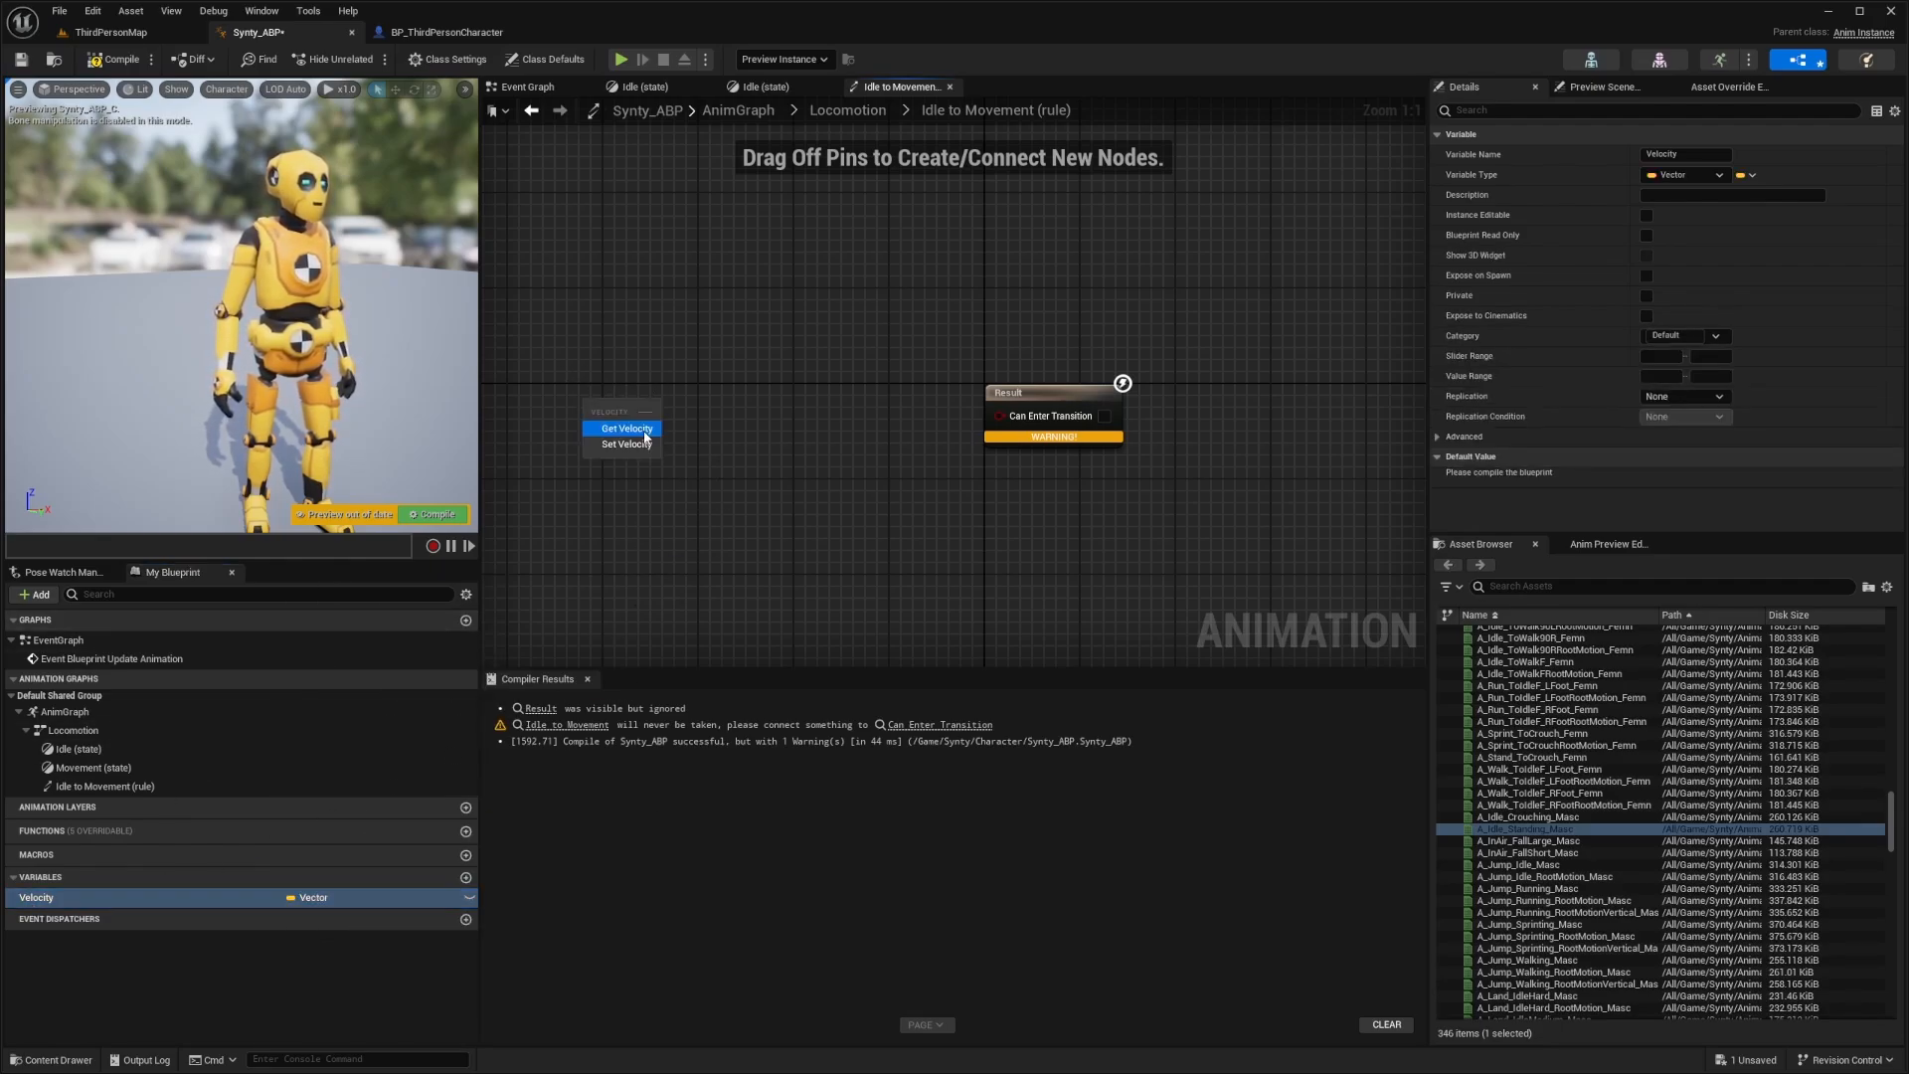
{"action": "left_click", "coordinate": [647, 427]}
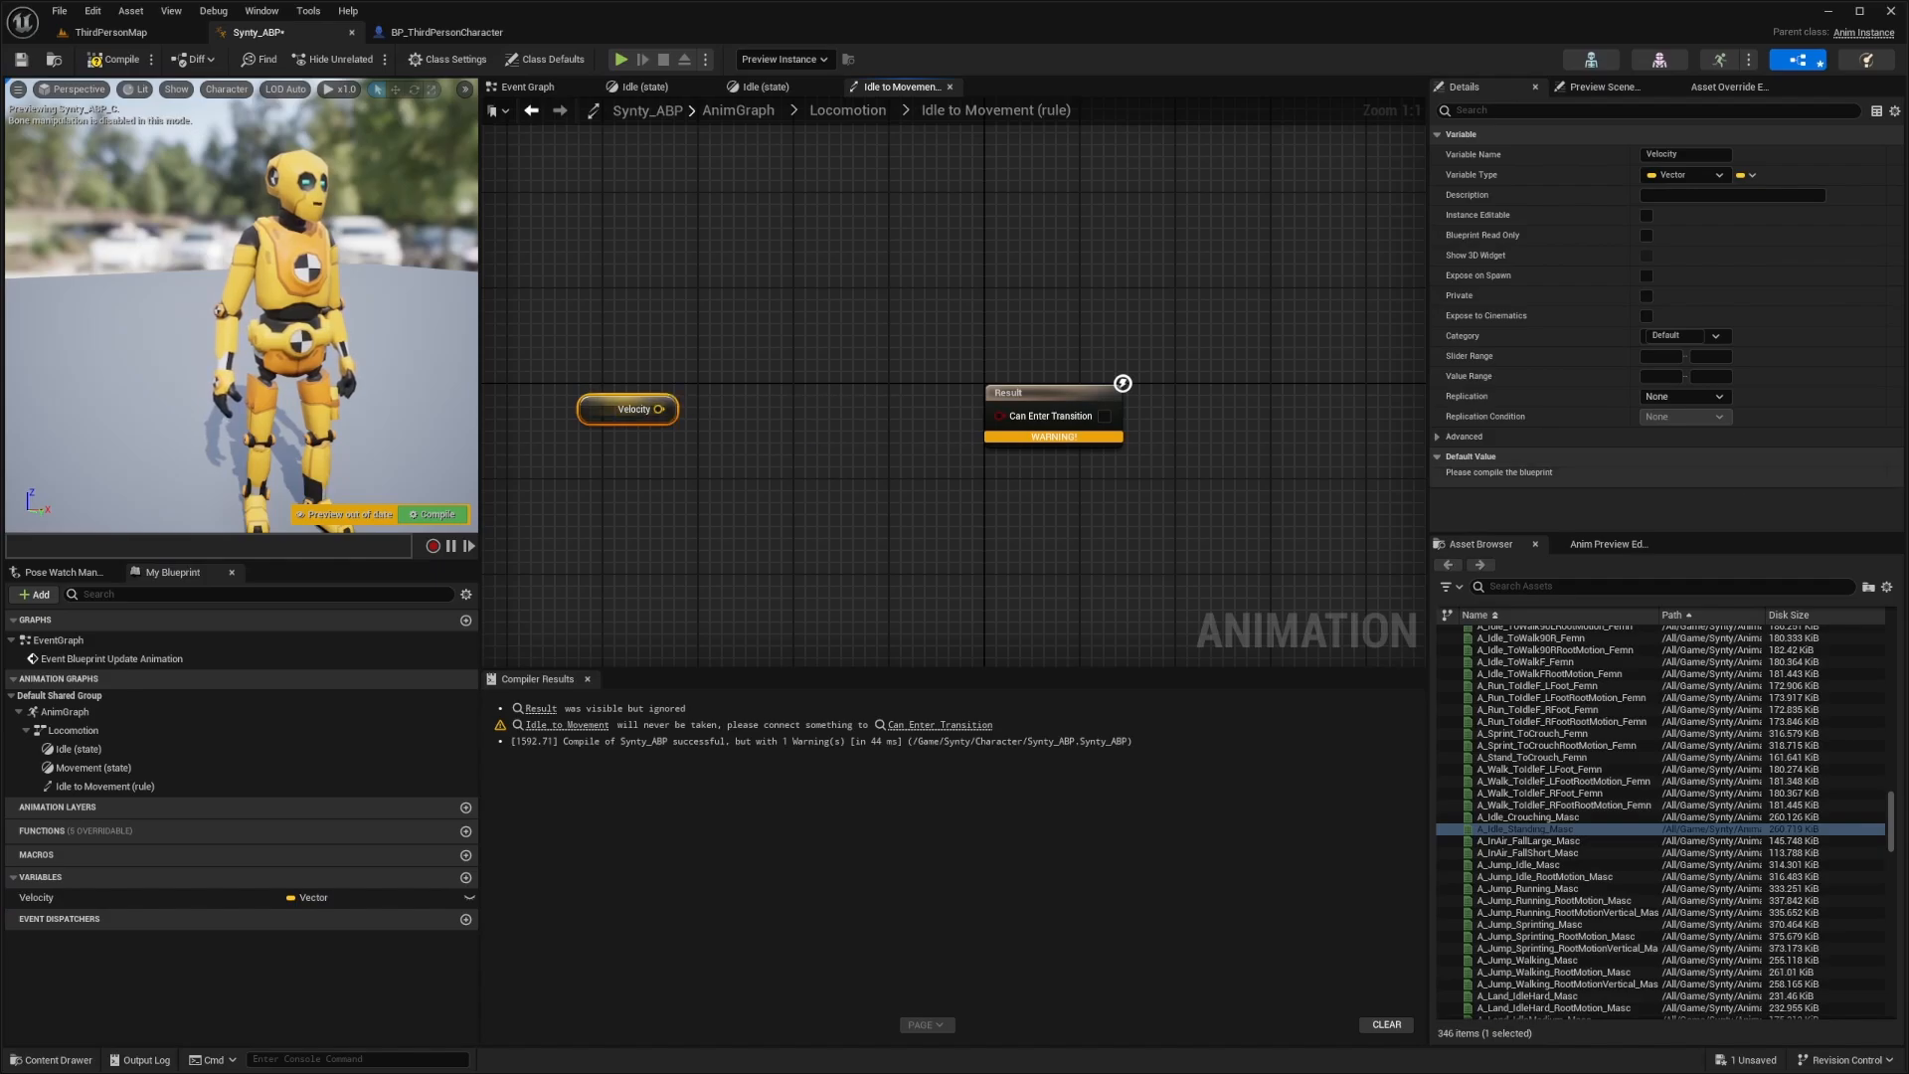
{"action": "left_click_drag", "start_coordinate": [658, 408], "coordinate": [706, 412]}
{"action": "type", "text": "v"}
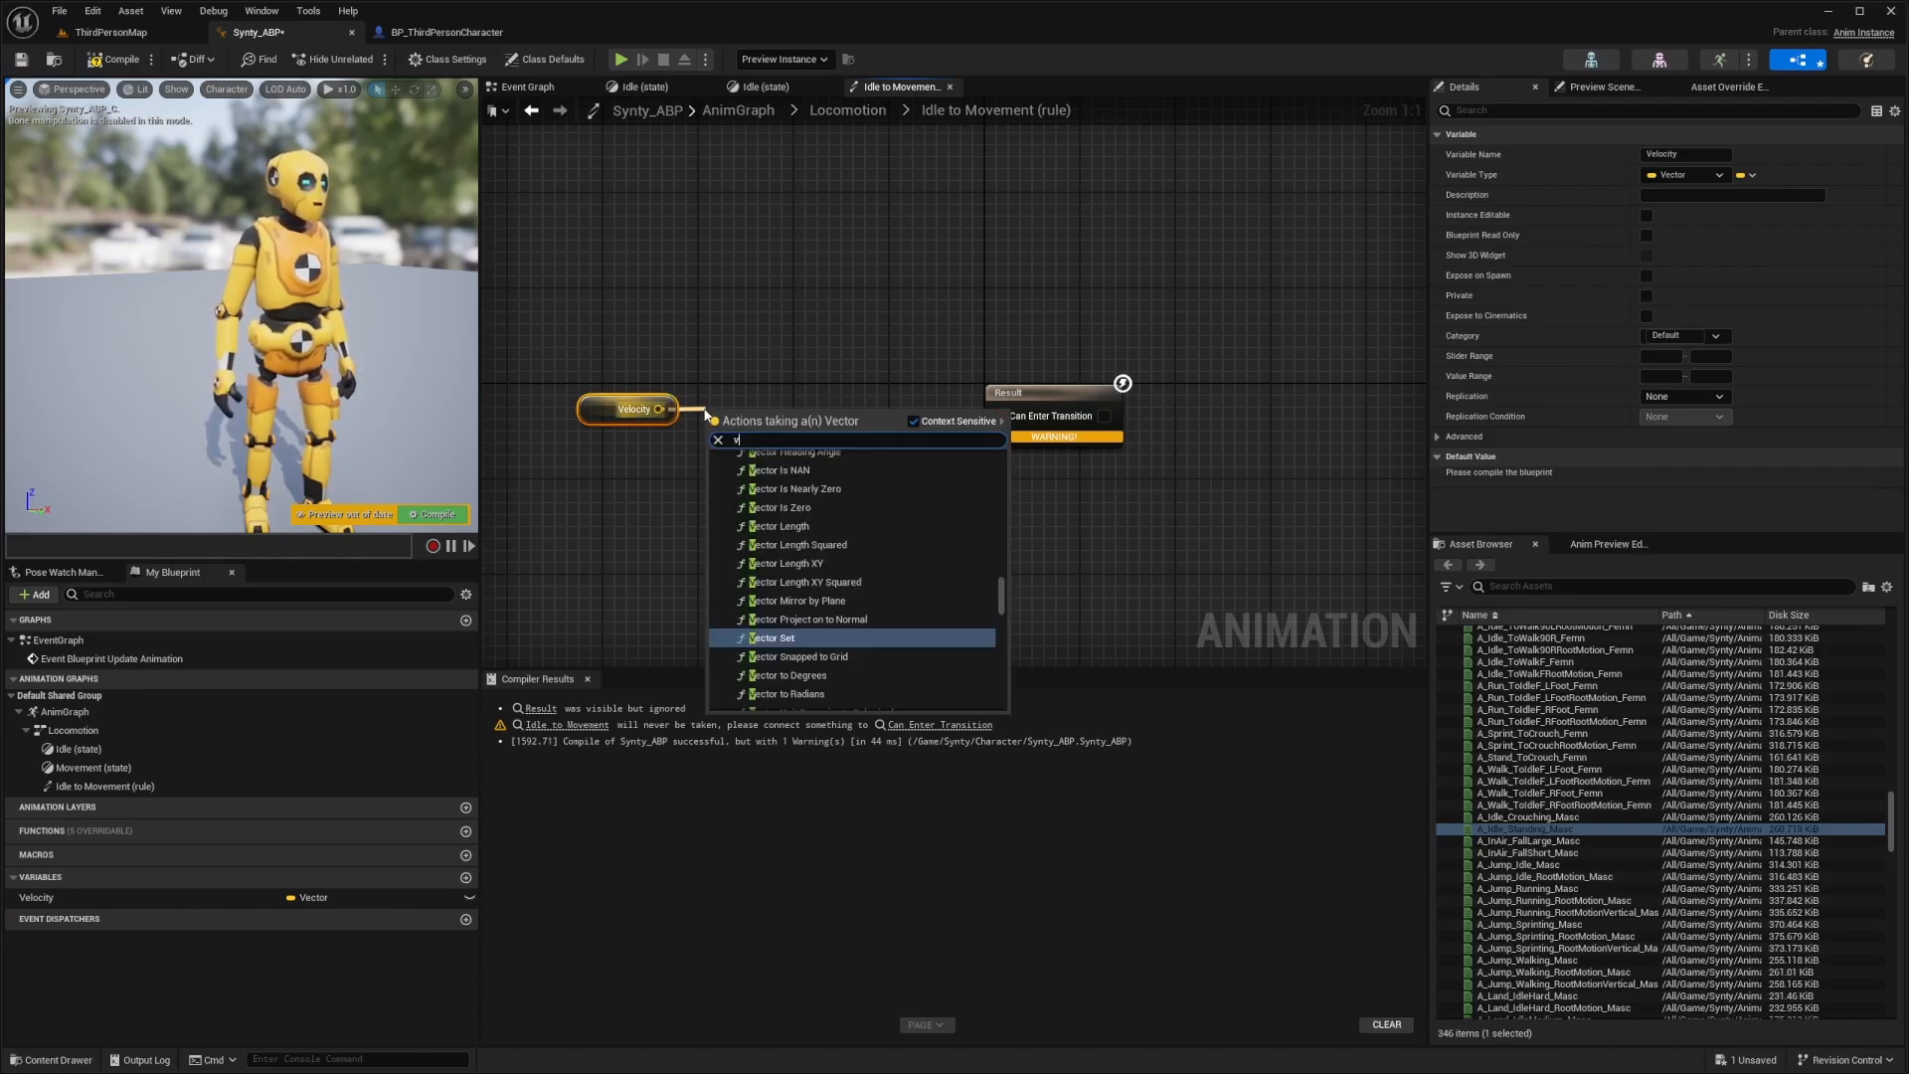
{"action": "type", "text": "ector length"}
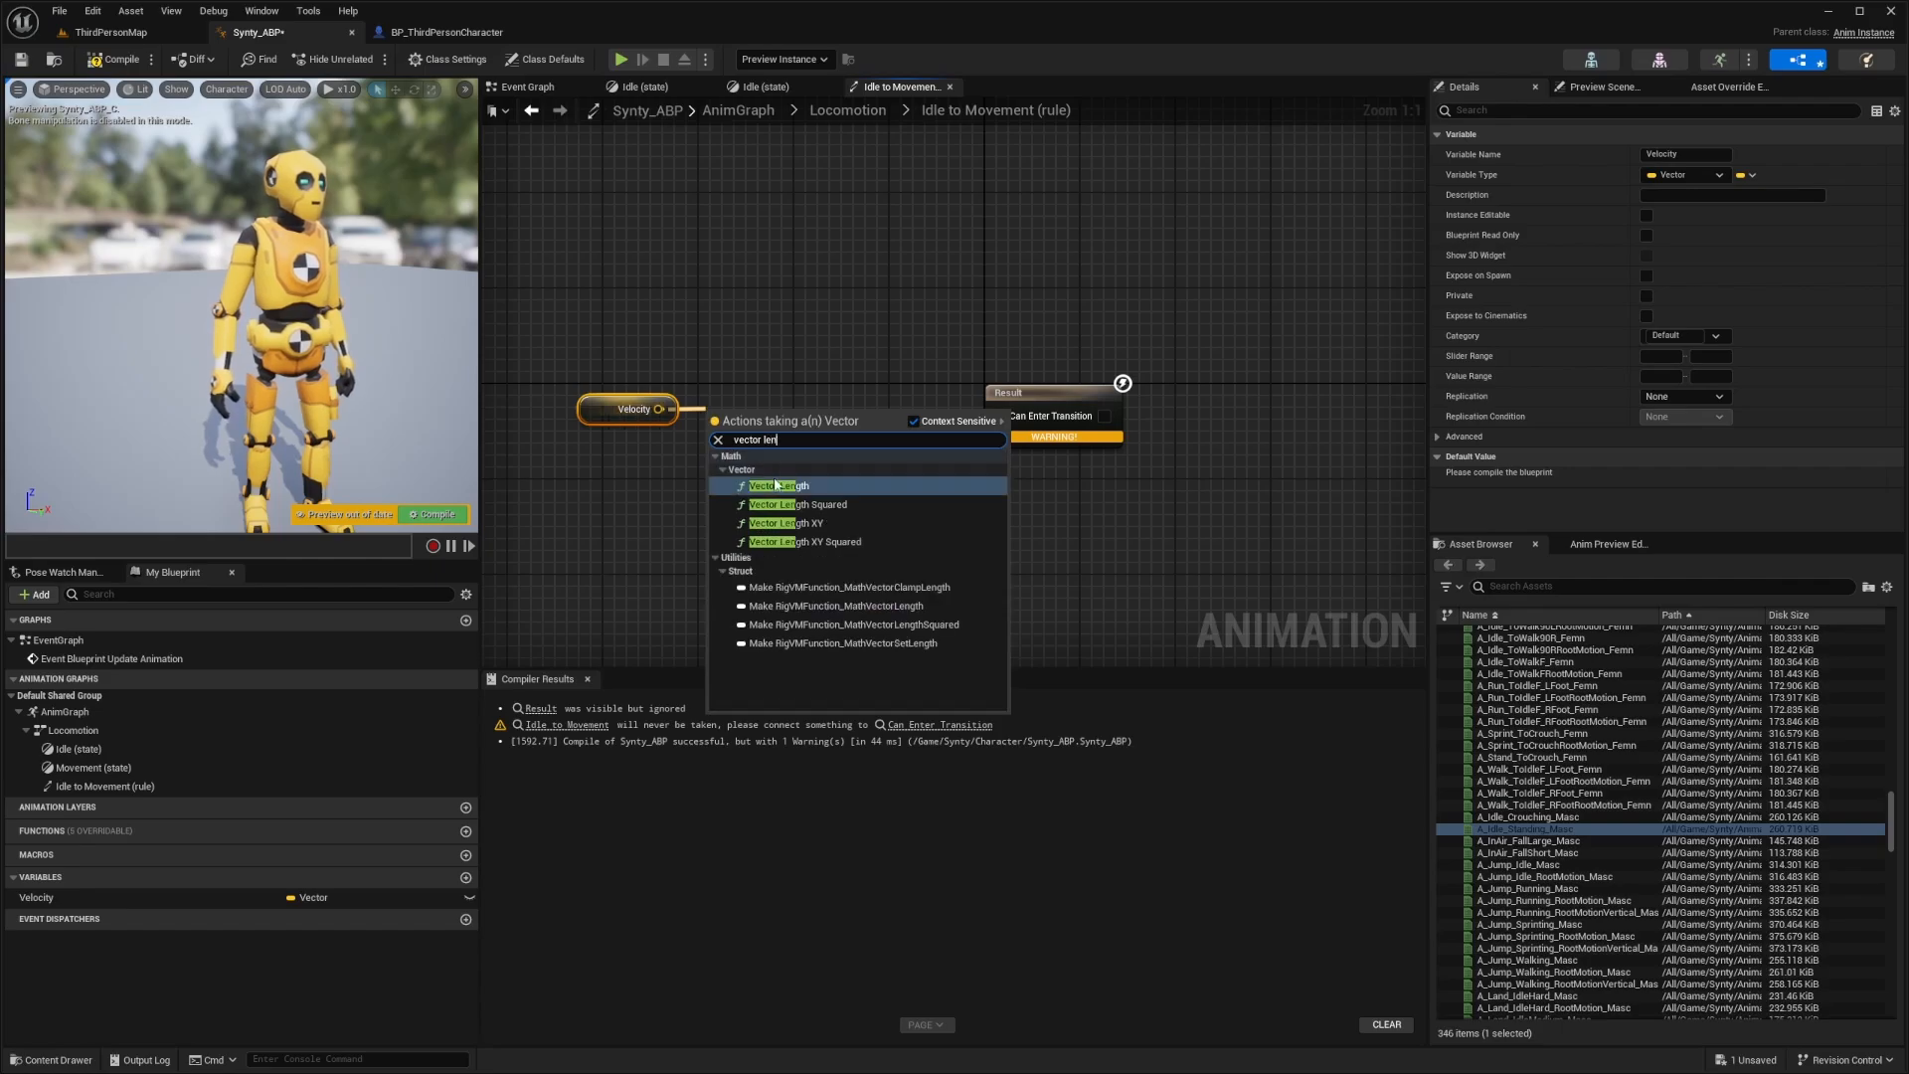
{"action": "key", "text": "Return"}
{"action": "key", "text": "q"}
Compare the vector length with a Greater (>) node against 0.0, connect it to Can Enter Transition and compile
{"action": "left_click_drag", "start_coordinate": [814, 437], "coordinate": [885, 443]}
{"action": "type", "text": ">"}
{"action": "key", "text": "Return"}
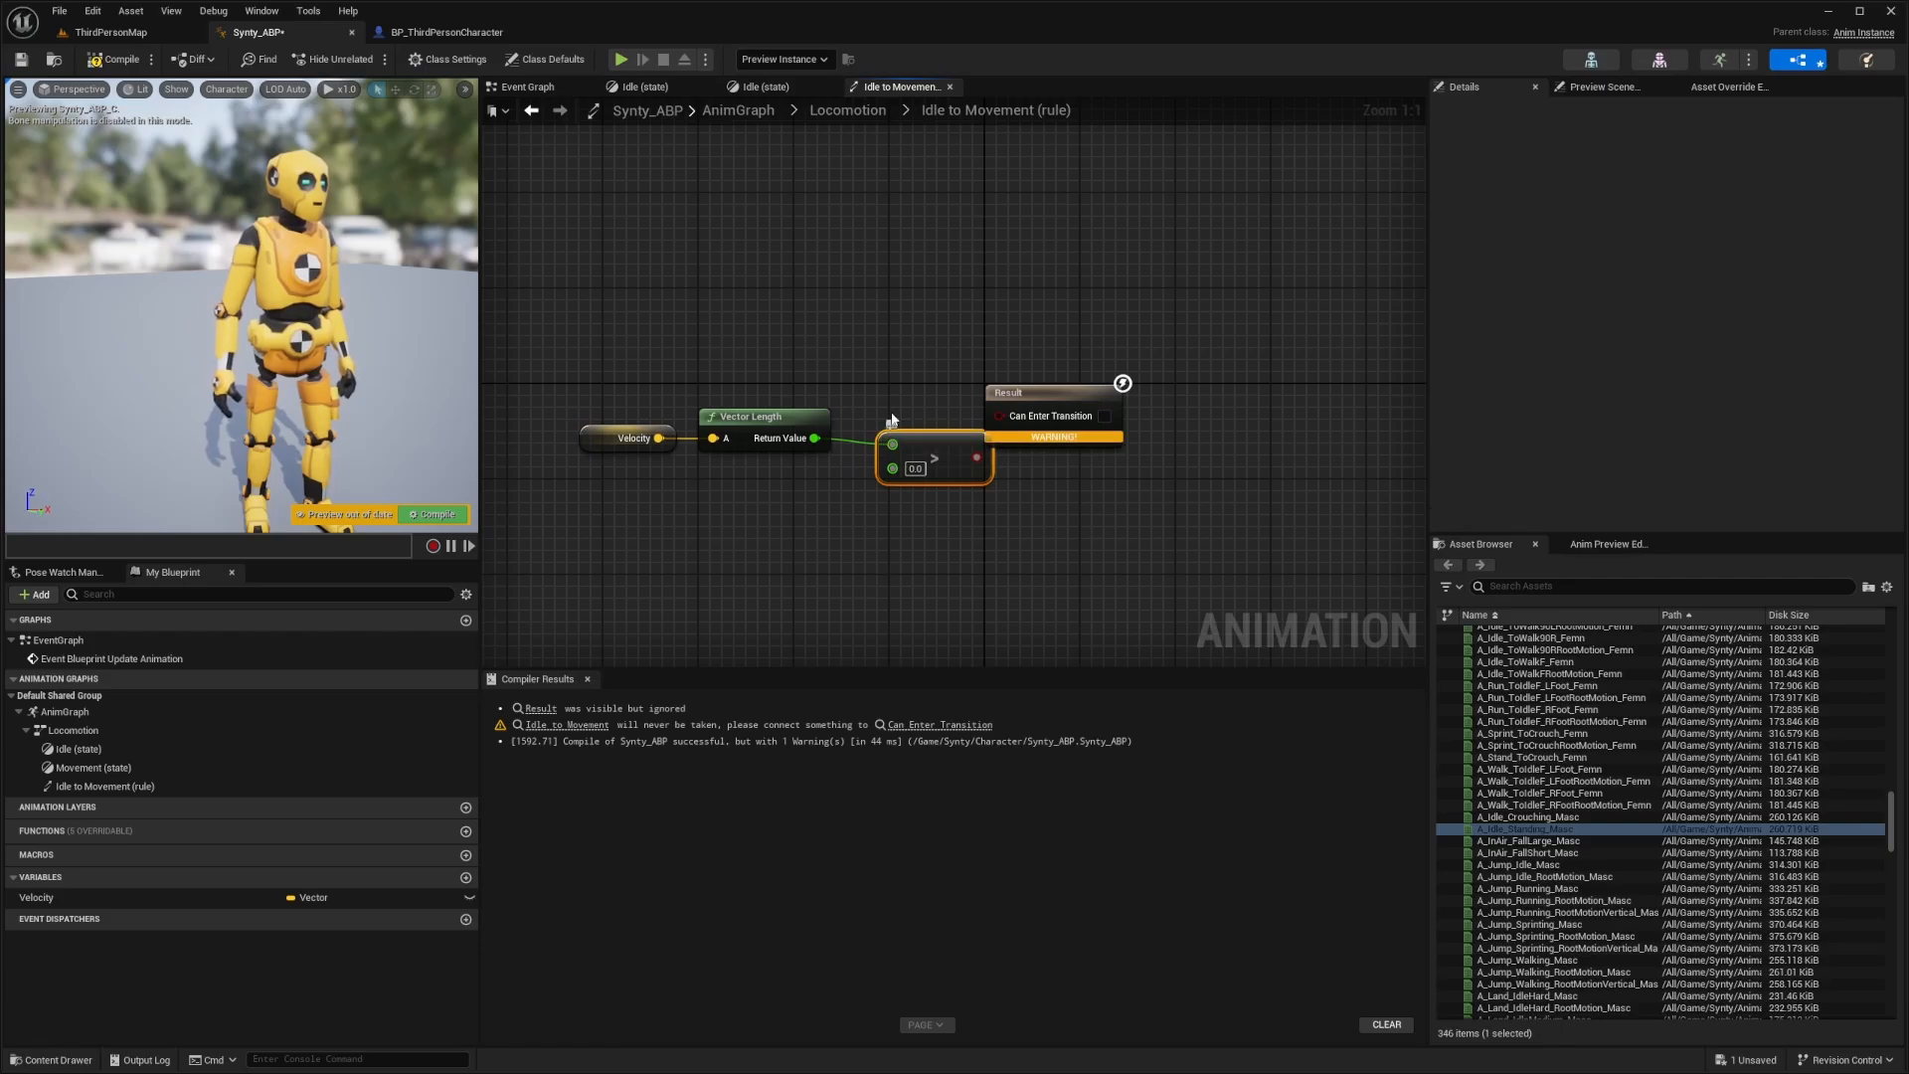
{"action": "left_click_drag", "start_coordinate": [946, 315], "coordinate": [499, 485]}
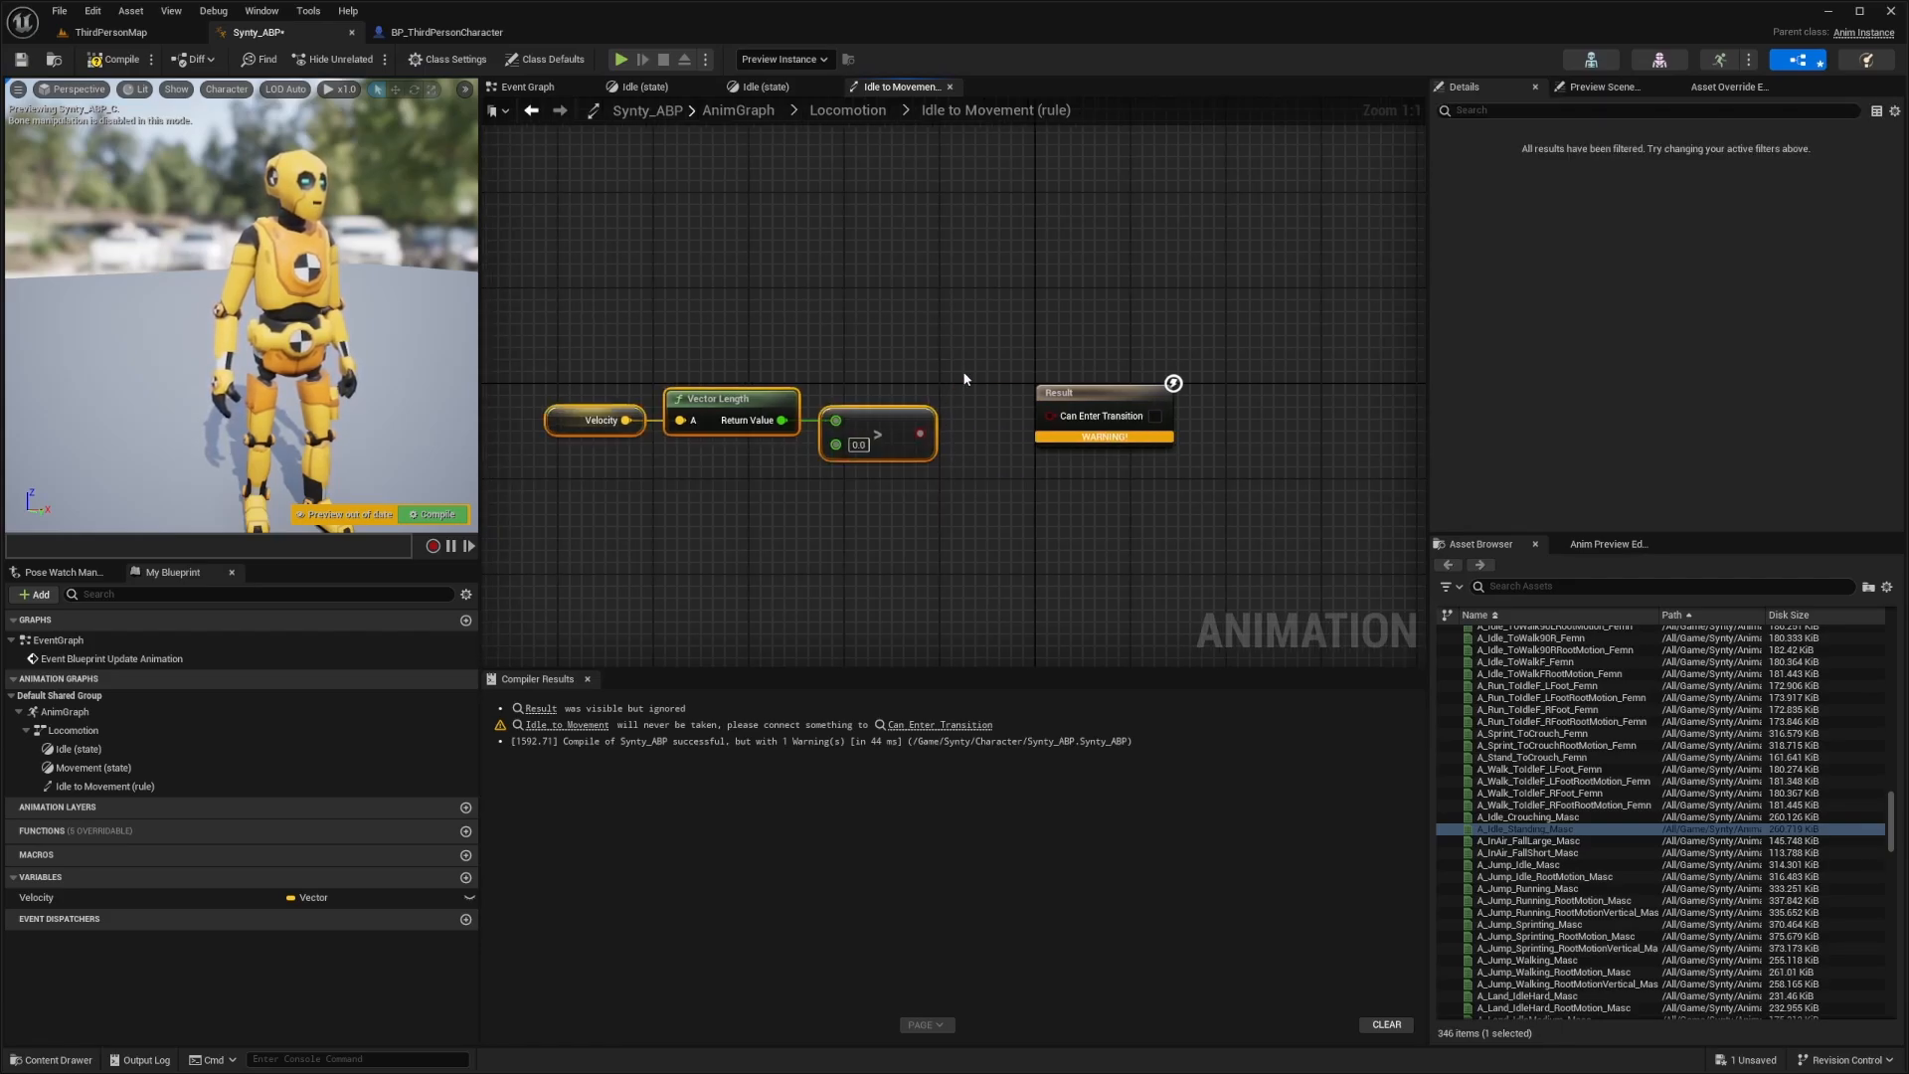
{"action": "left_click_drag", "start_coordinate": [883, 429], "coordinate": [1059, 415]}
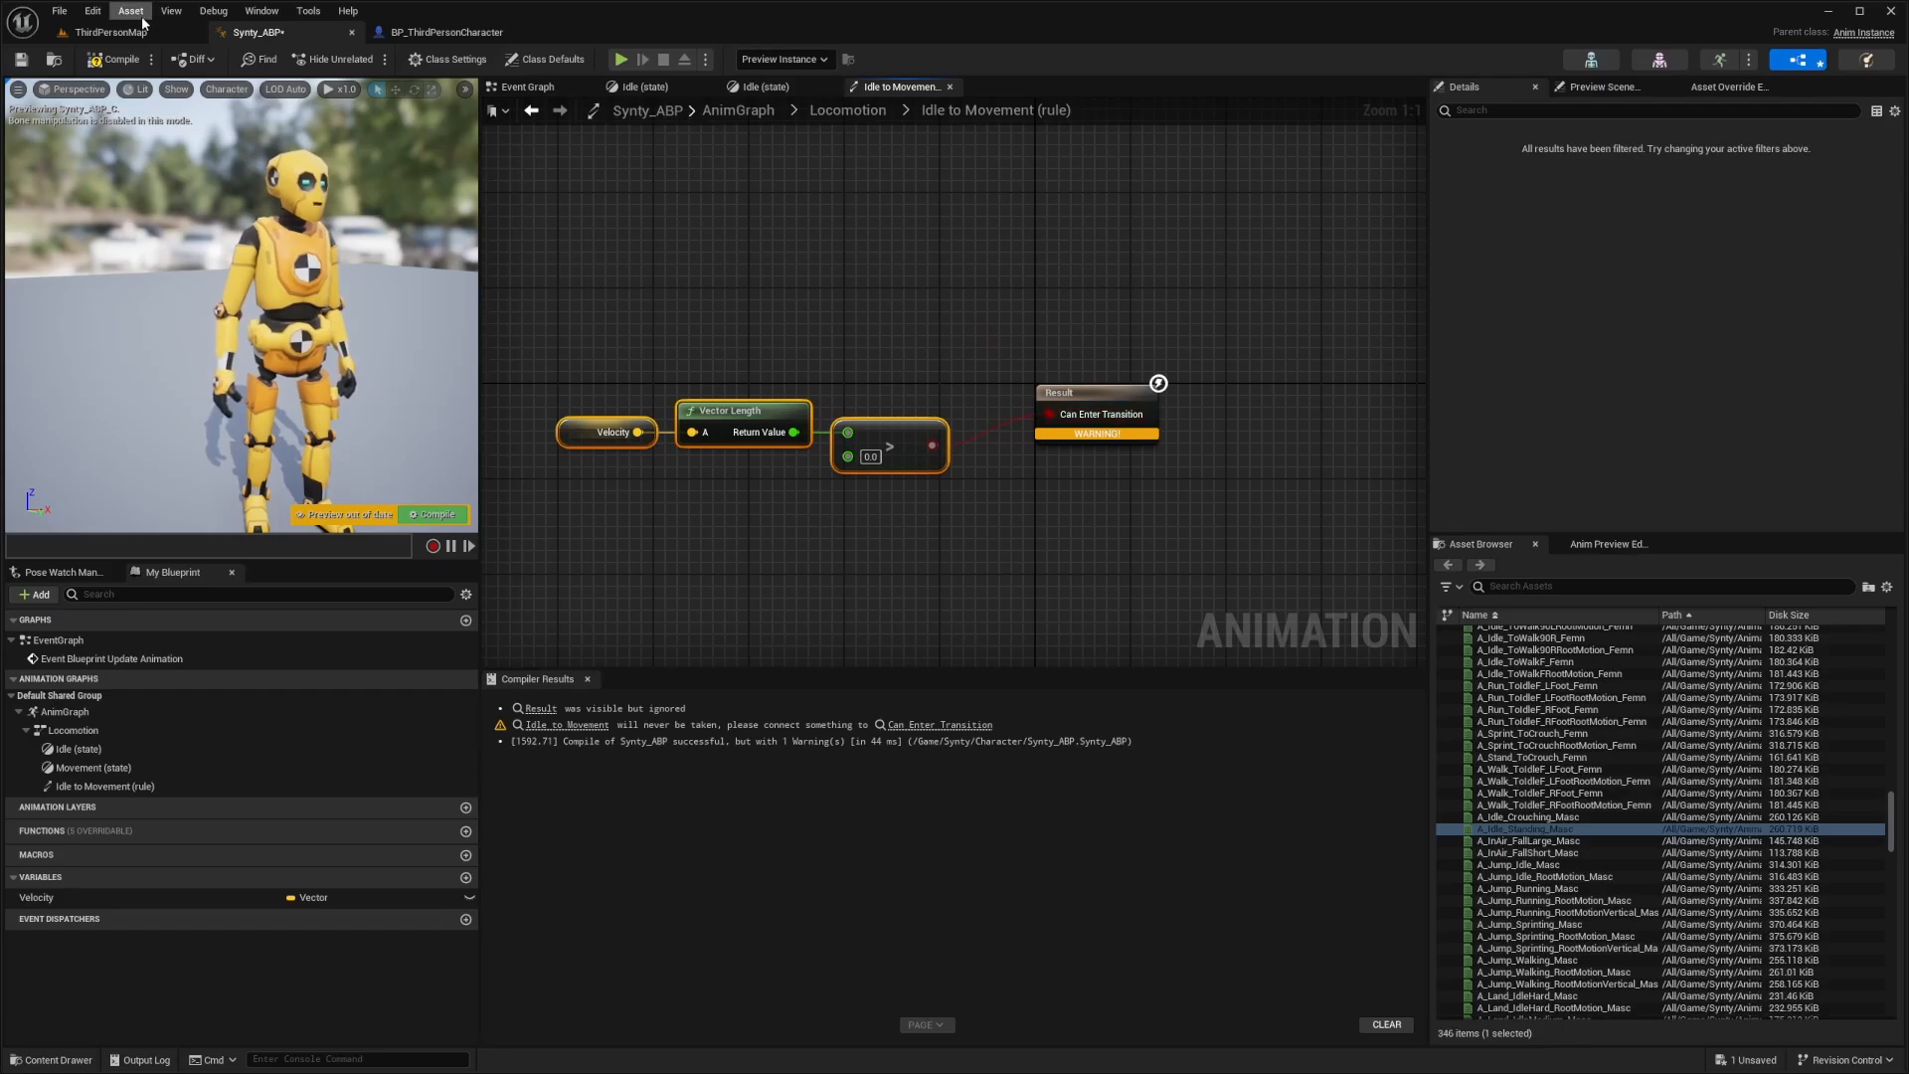
{"action": "left_click", "coordinate": [114, 58]}
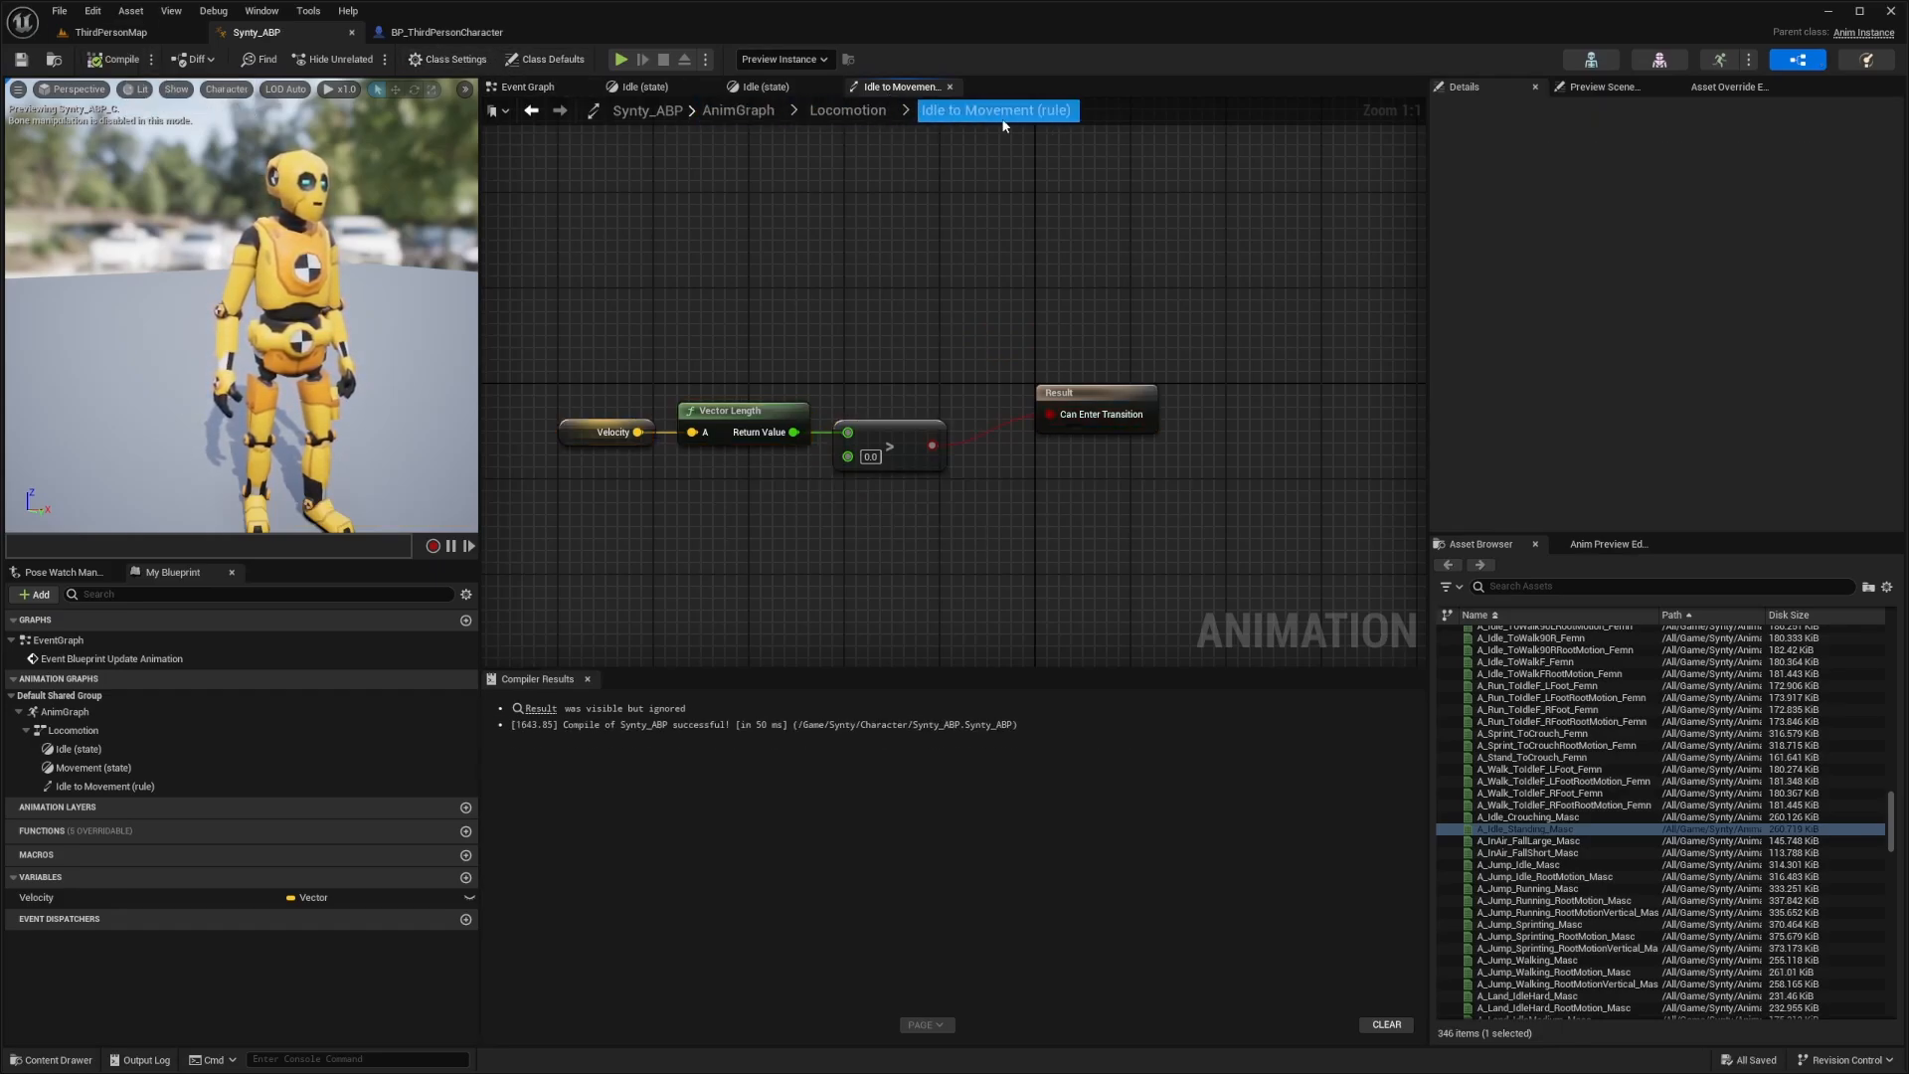
In the Movement state, connect the A_Run_FwdStrafeF_Masc animation to the Output Animation Pose and compile
{"action": "left_click", "coordinate": [840, 111]}
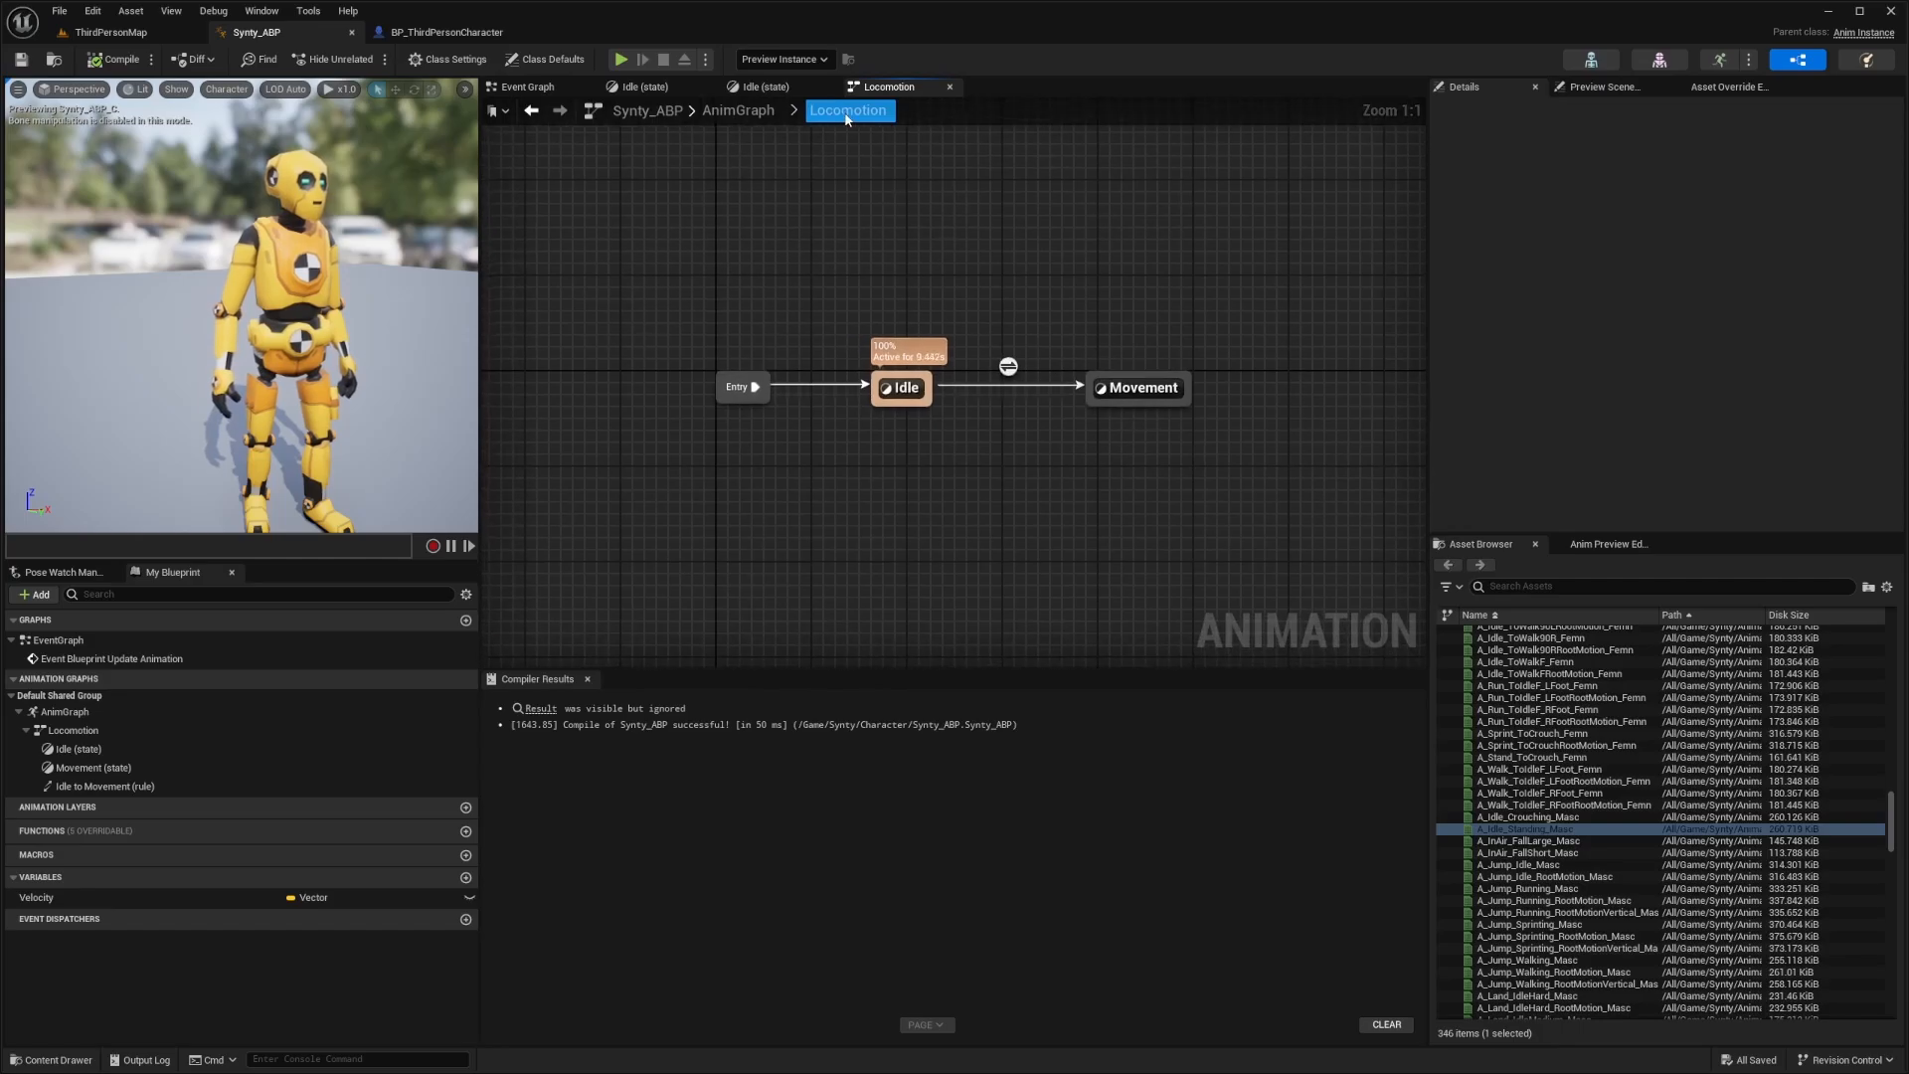
{"action": "double_click", "coordinate": [1133, 386]}
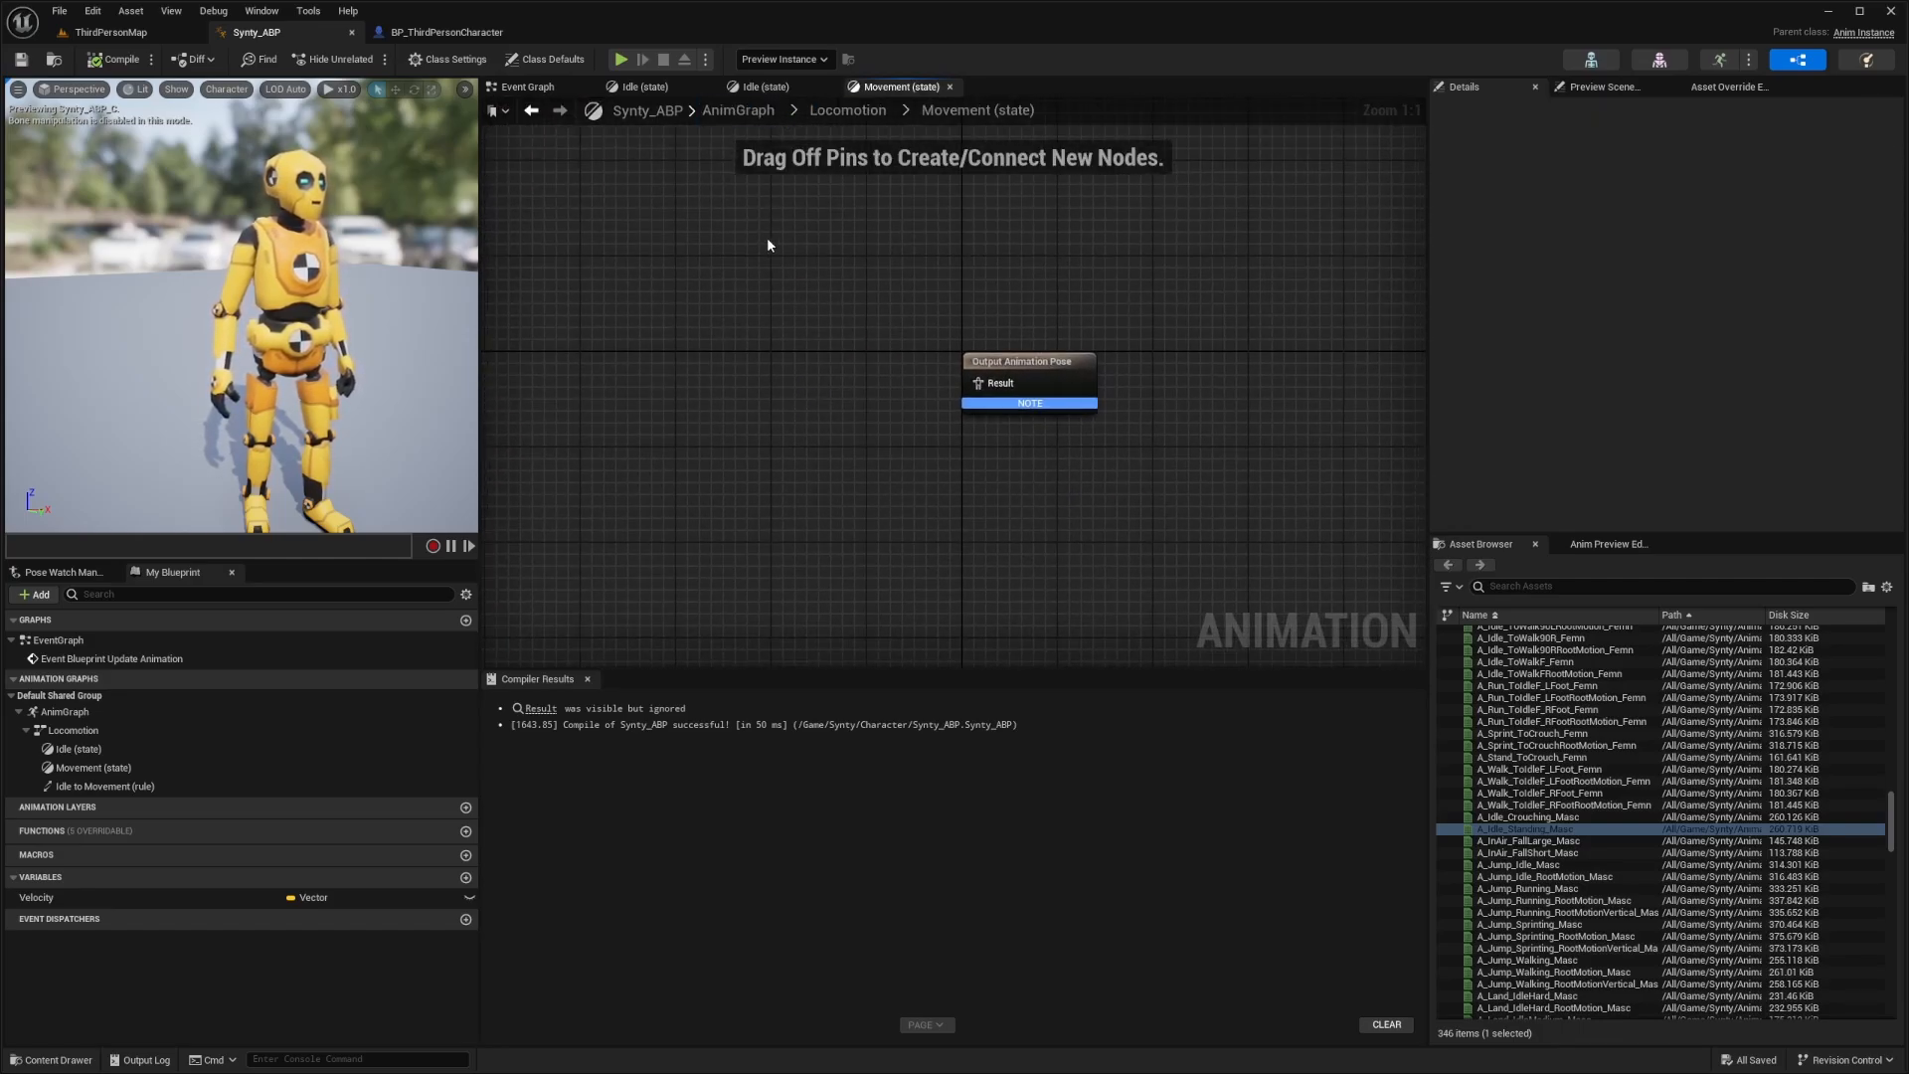
{"action": "left_click_drag", "start_coordinate": [1143, 316], "coordinate": [841, 483]}
{"action": "left_click", "coordinate": [1565, 588]}
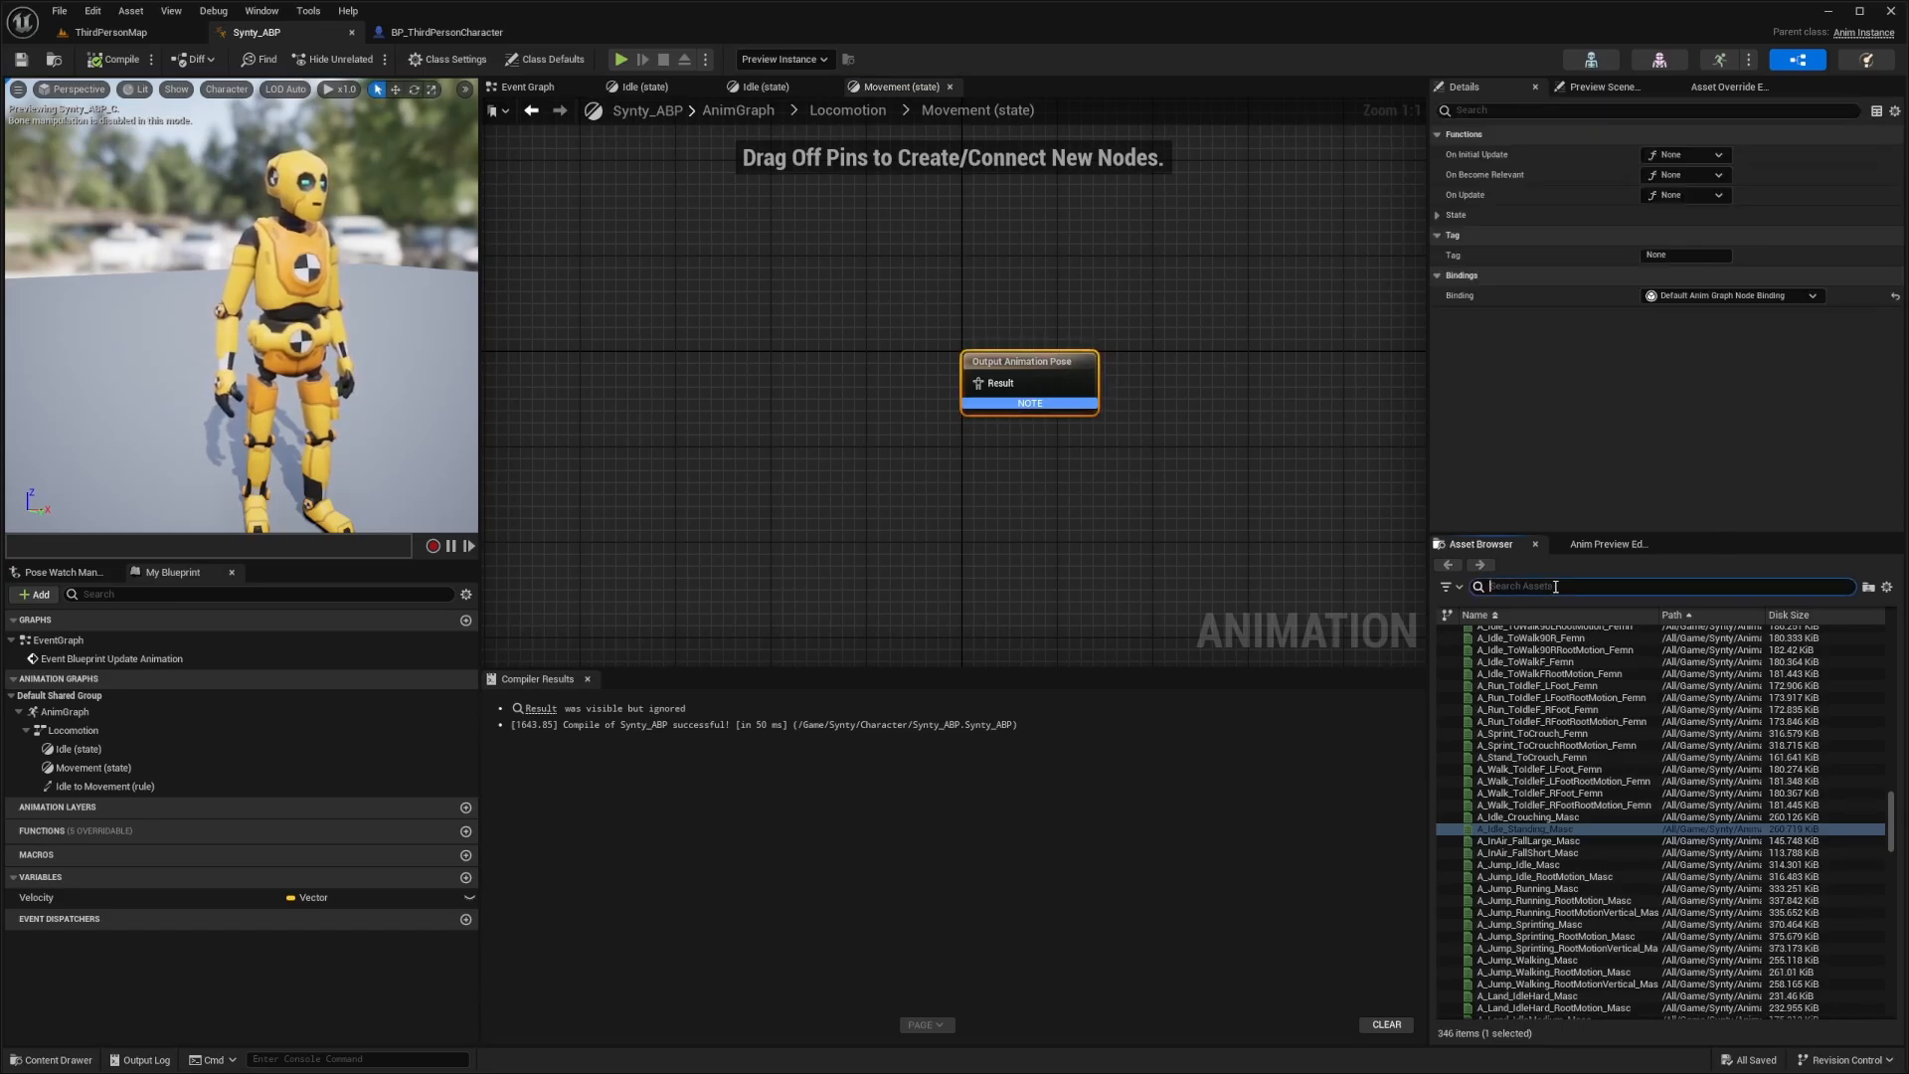
{"action": "type", "text": "masc run fwd"}
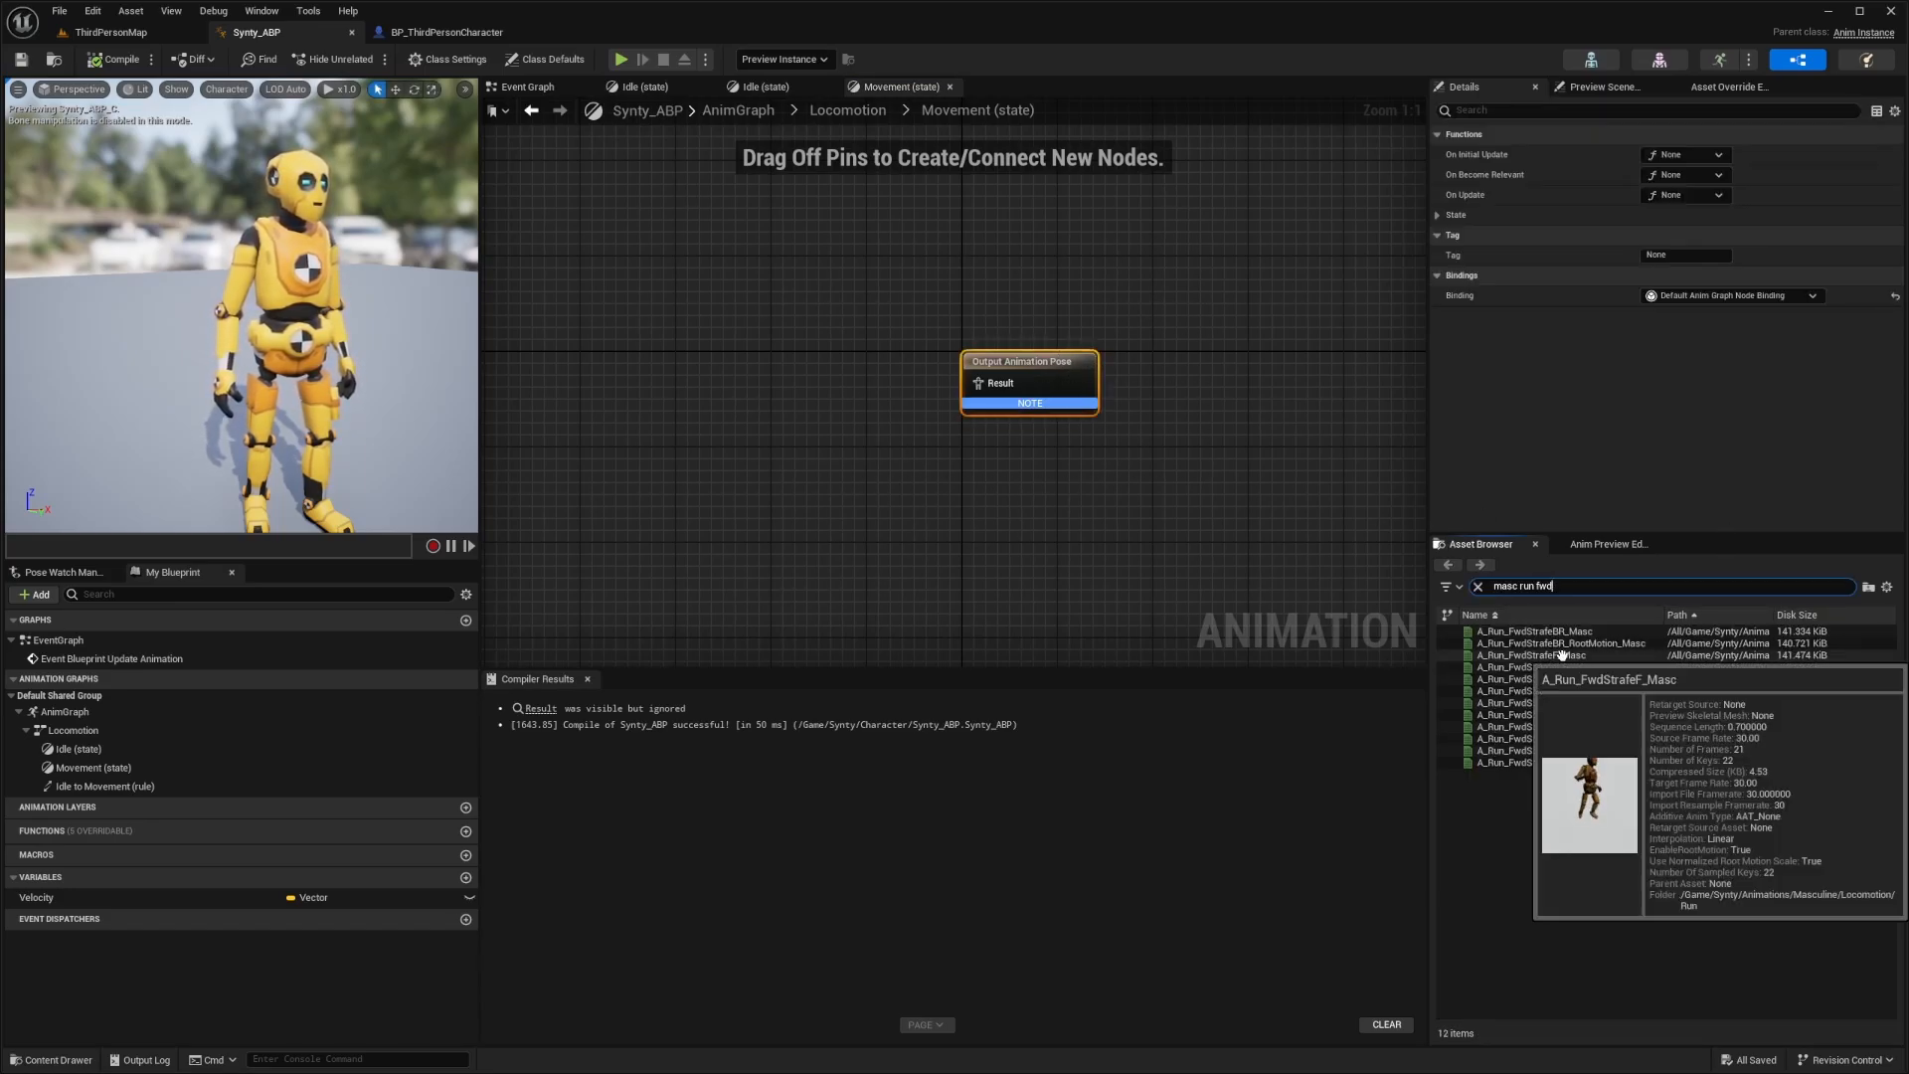
{"action": "left_click_drag", "start_coordinate": [1600, 658], "coordinate": [989, 383]}
{"action": "left_click", "coordinate": [112, 61]}
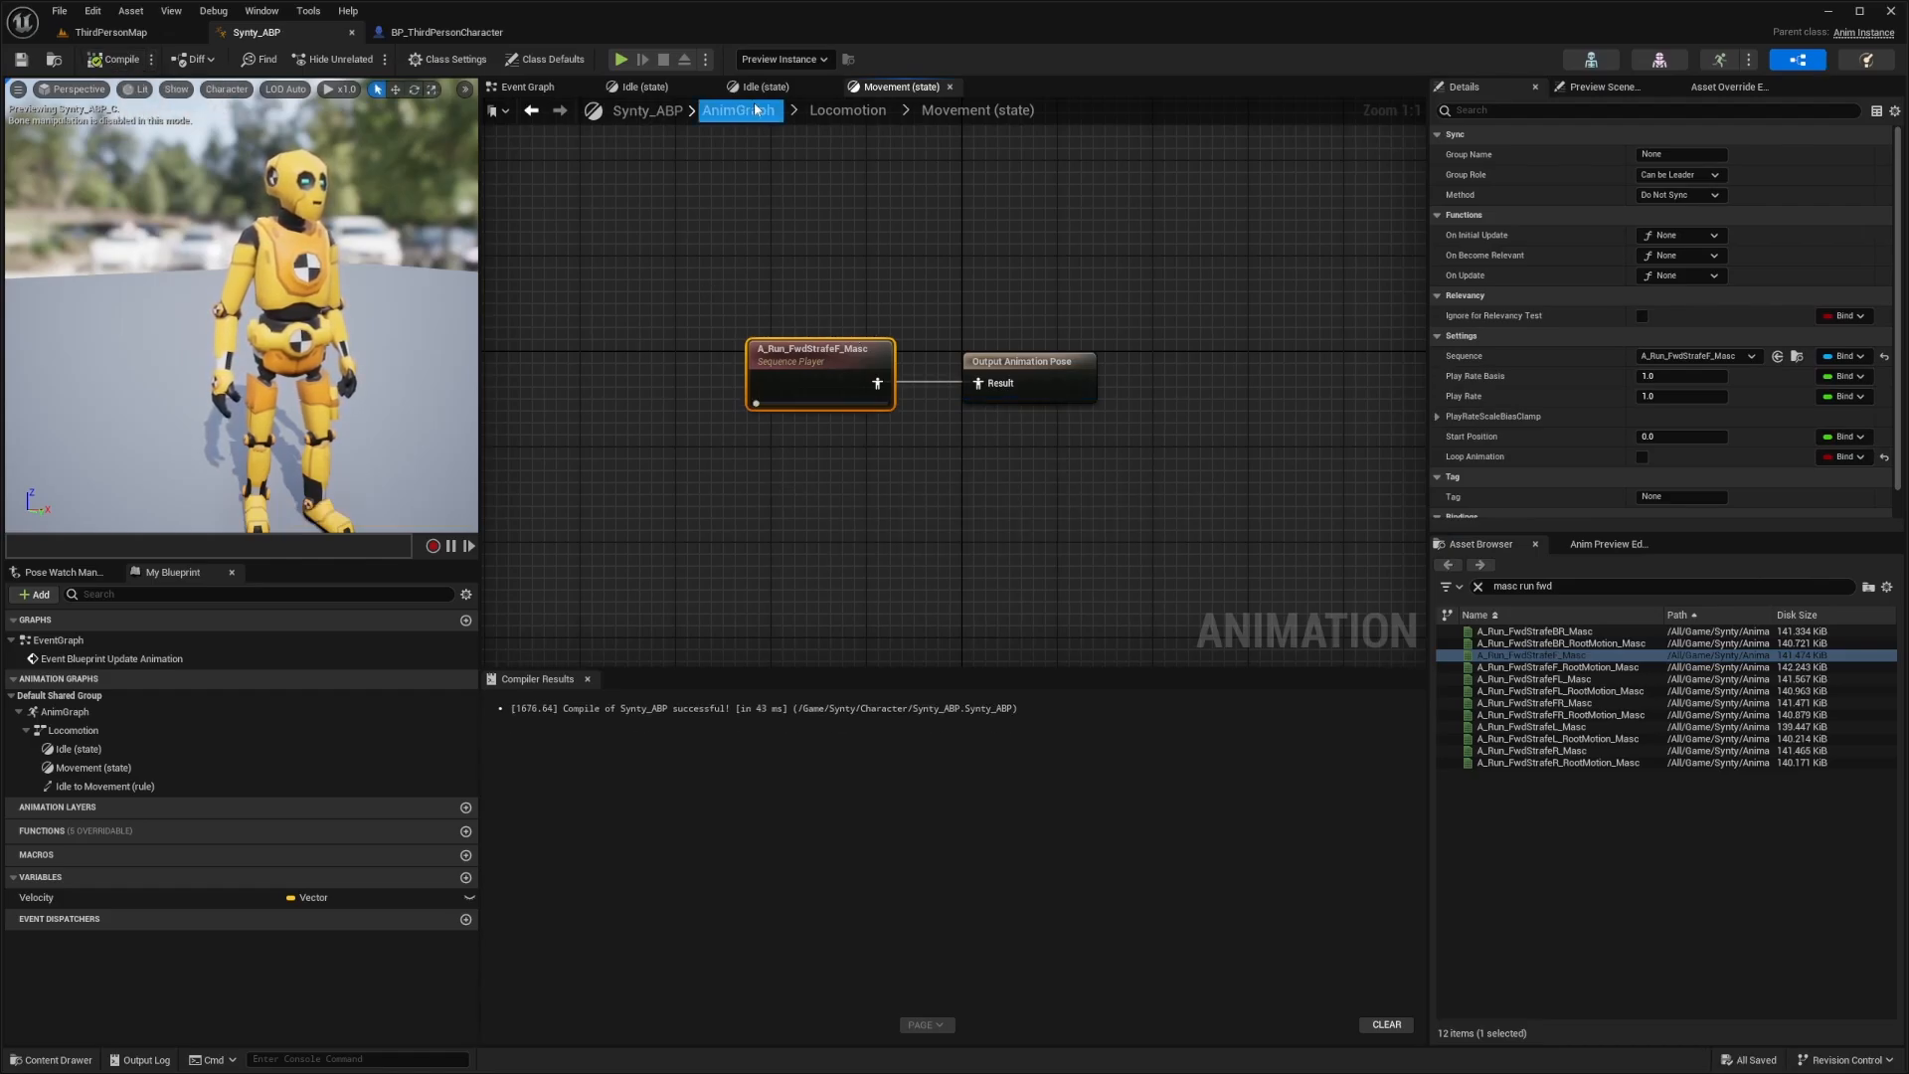
Test the Idle to Movement transition by raising the X default value of Velocity above zero
{"action": "left_click", "coordinate": [858, 113]}
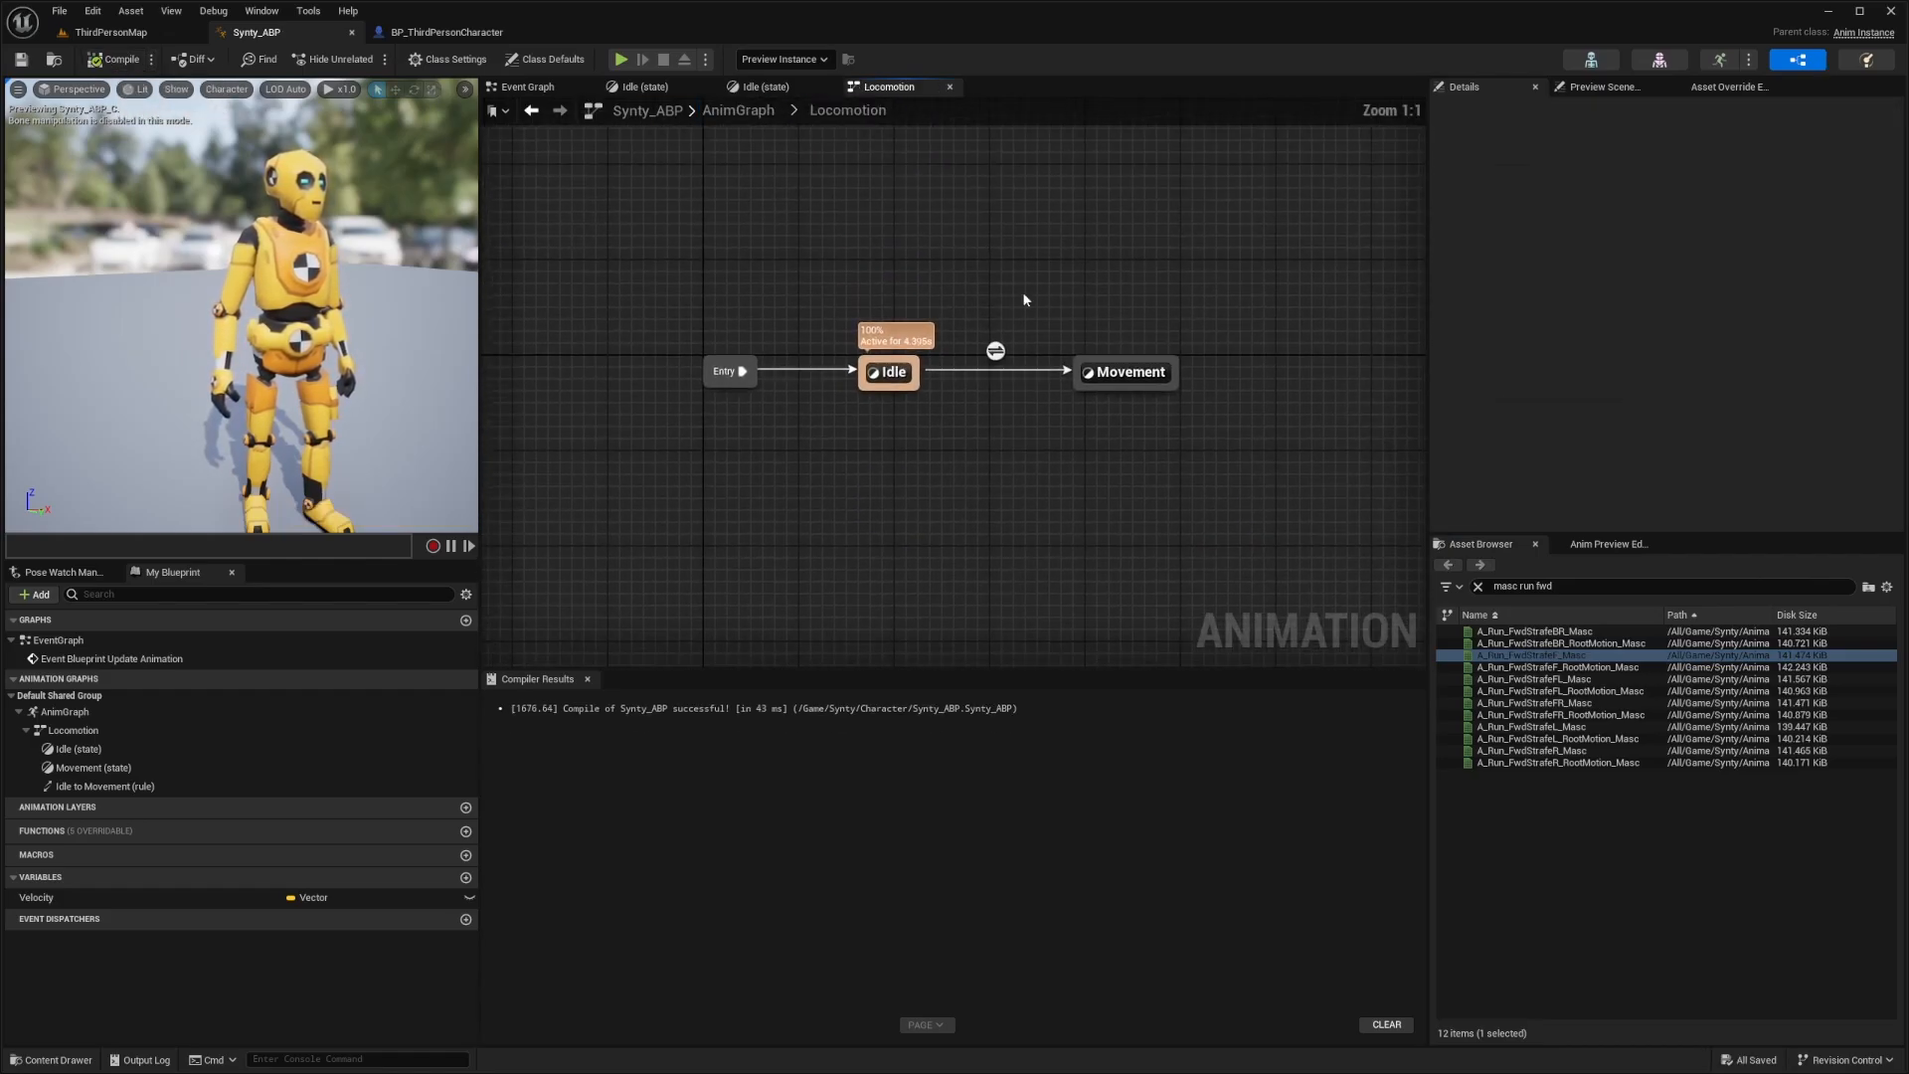
{"action": "double_click", "coordinate": [1005, 361]}
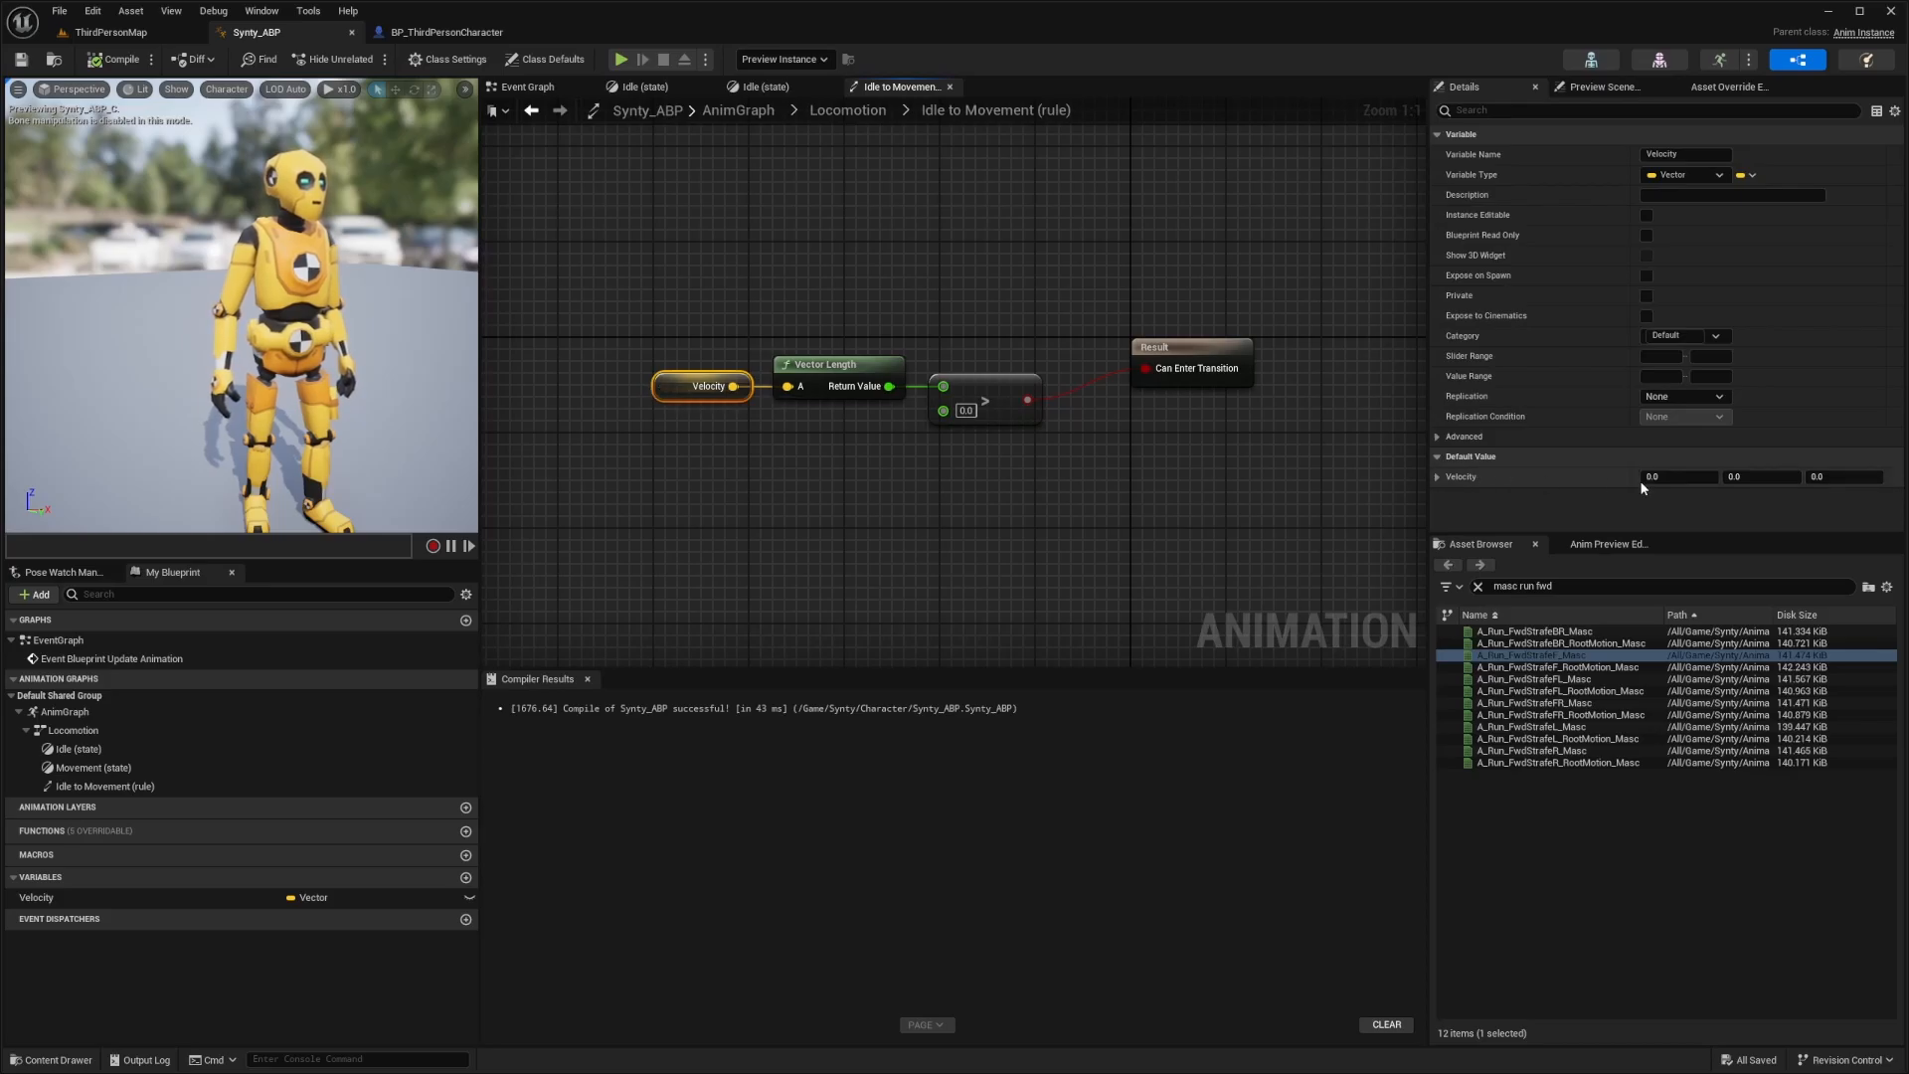
{"action": "left_click_drag", "start_coordinate": [1687, 480], "coordinate": [1701, 479]}
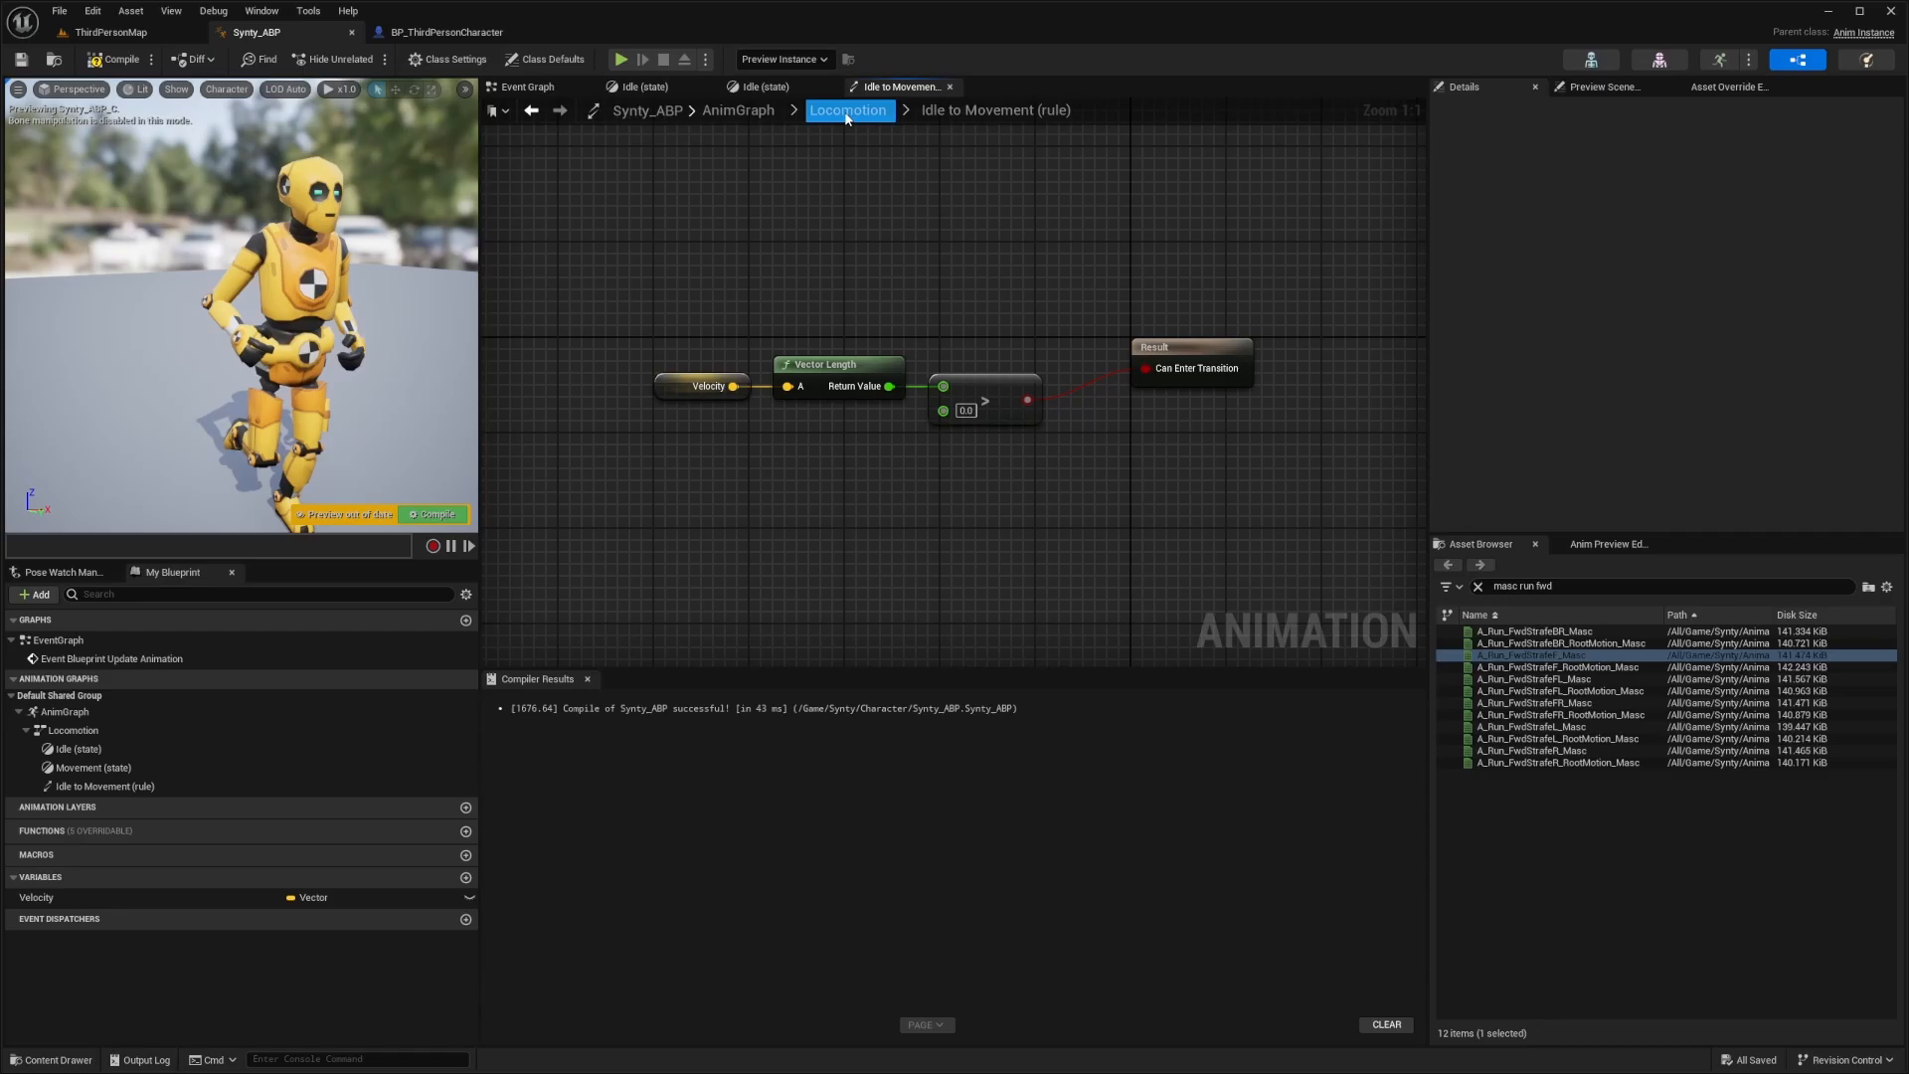
Turn on Loop Animation for the A_Run_FwdStrafeF_Masc player in the Movement state, then compile and save the blueprint
{"action": "left_click", "coordinate": [846, 111]}
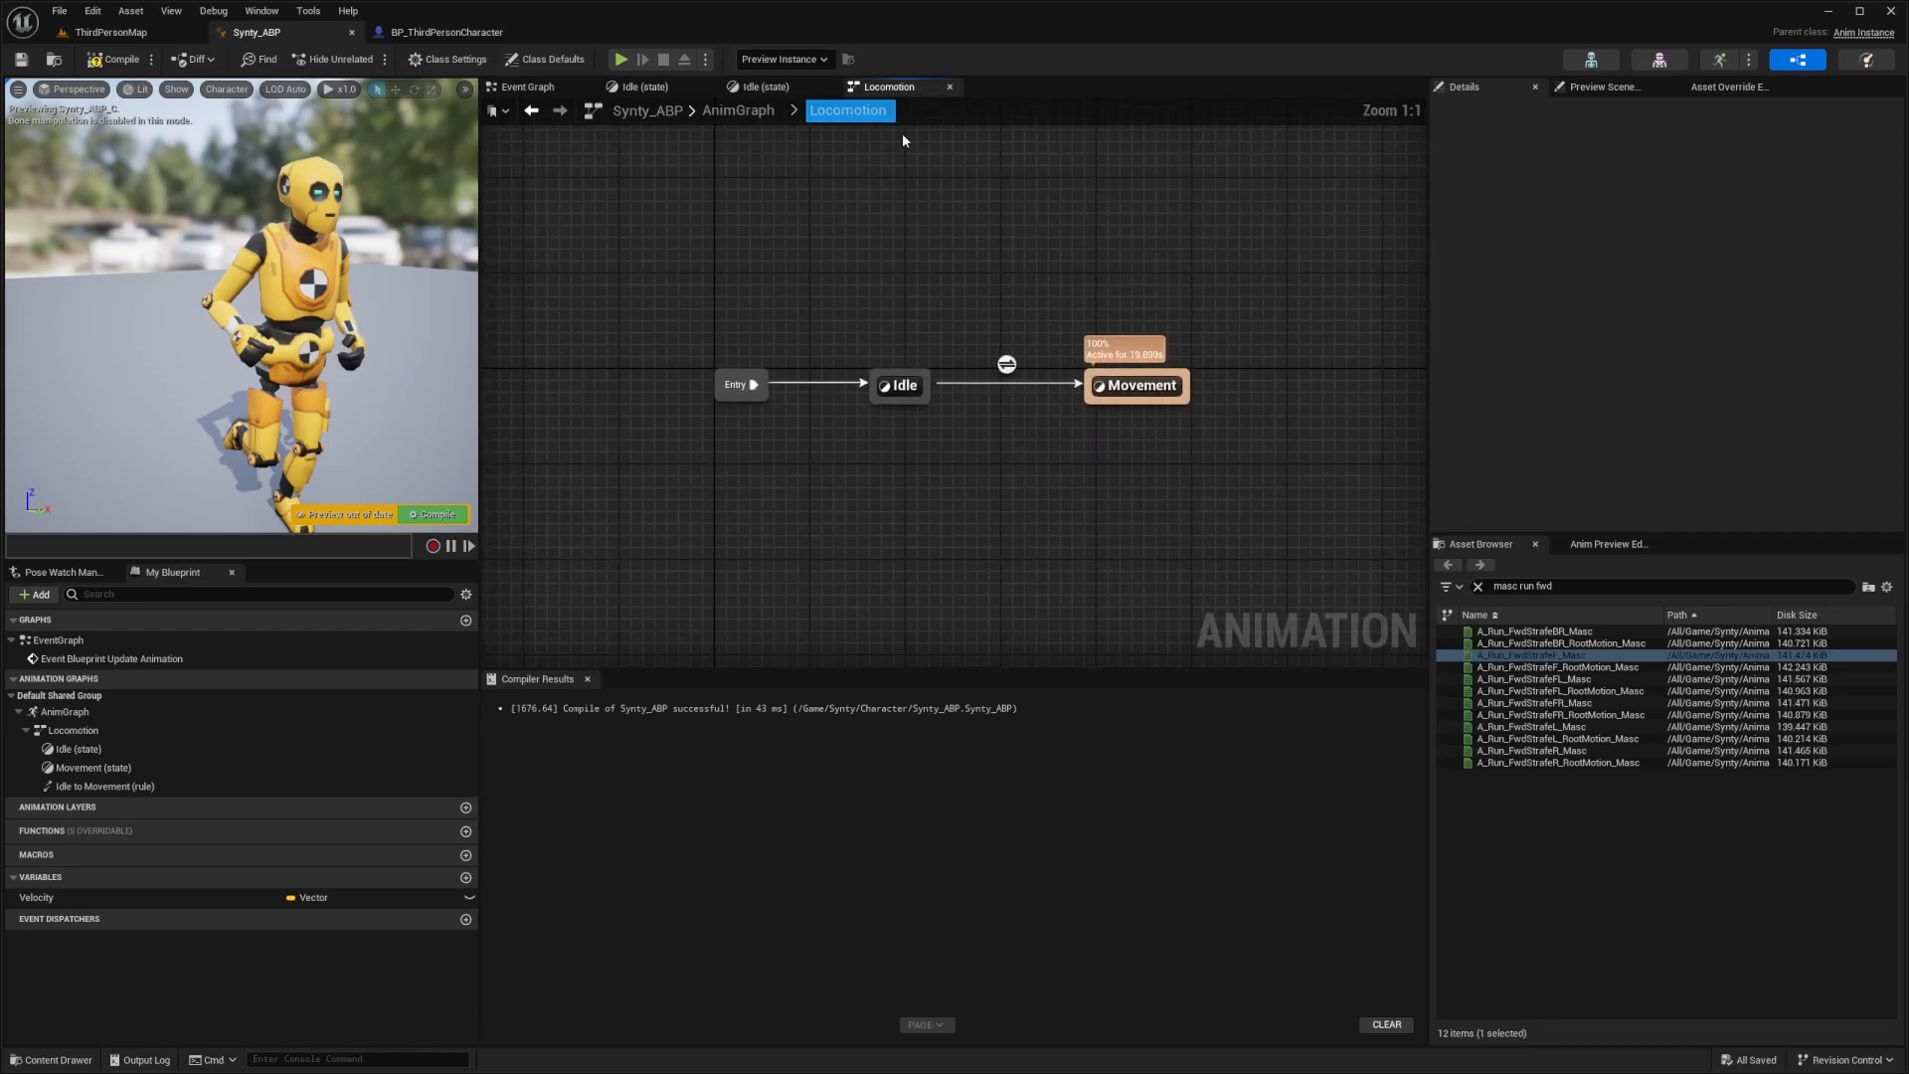
{"action": "double_click", "coordinate": [1129, 388]}
{"action": "left_click_drag", "start_coordinate": [882, 288], "coordinate": [772, 416]}
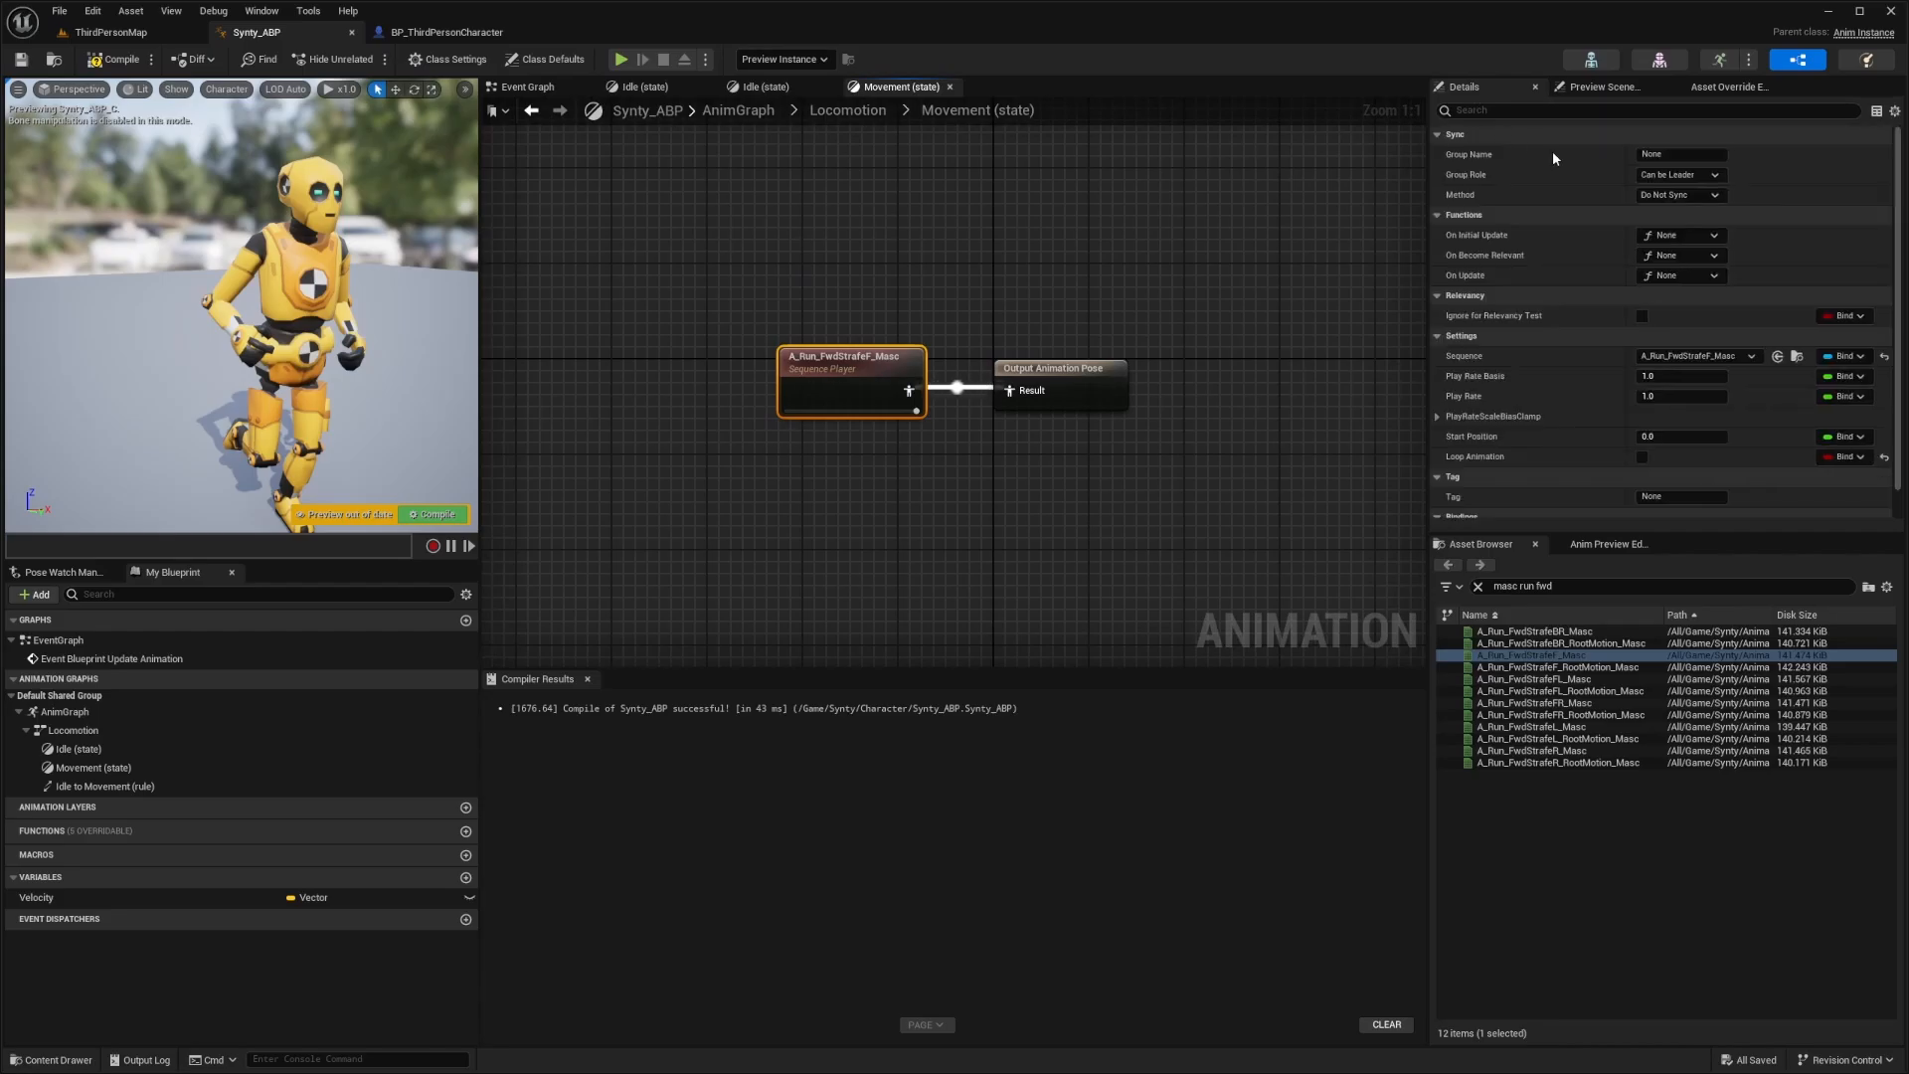
{"action": "left_click", "coordinate": [1643, 459]}
{"action": "left_click", "coordinate": [774, 209]}
{"action": "key", "text": "ctrl+s"}
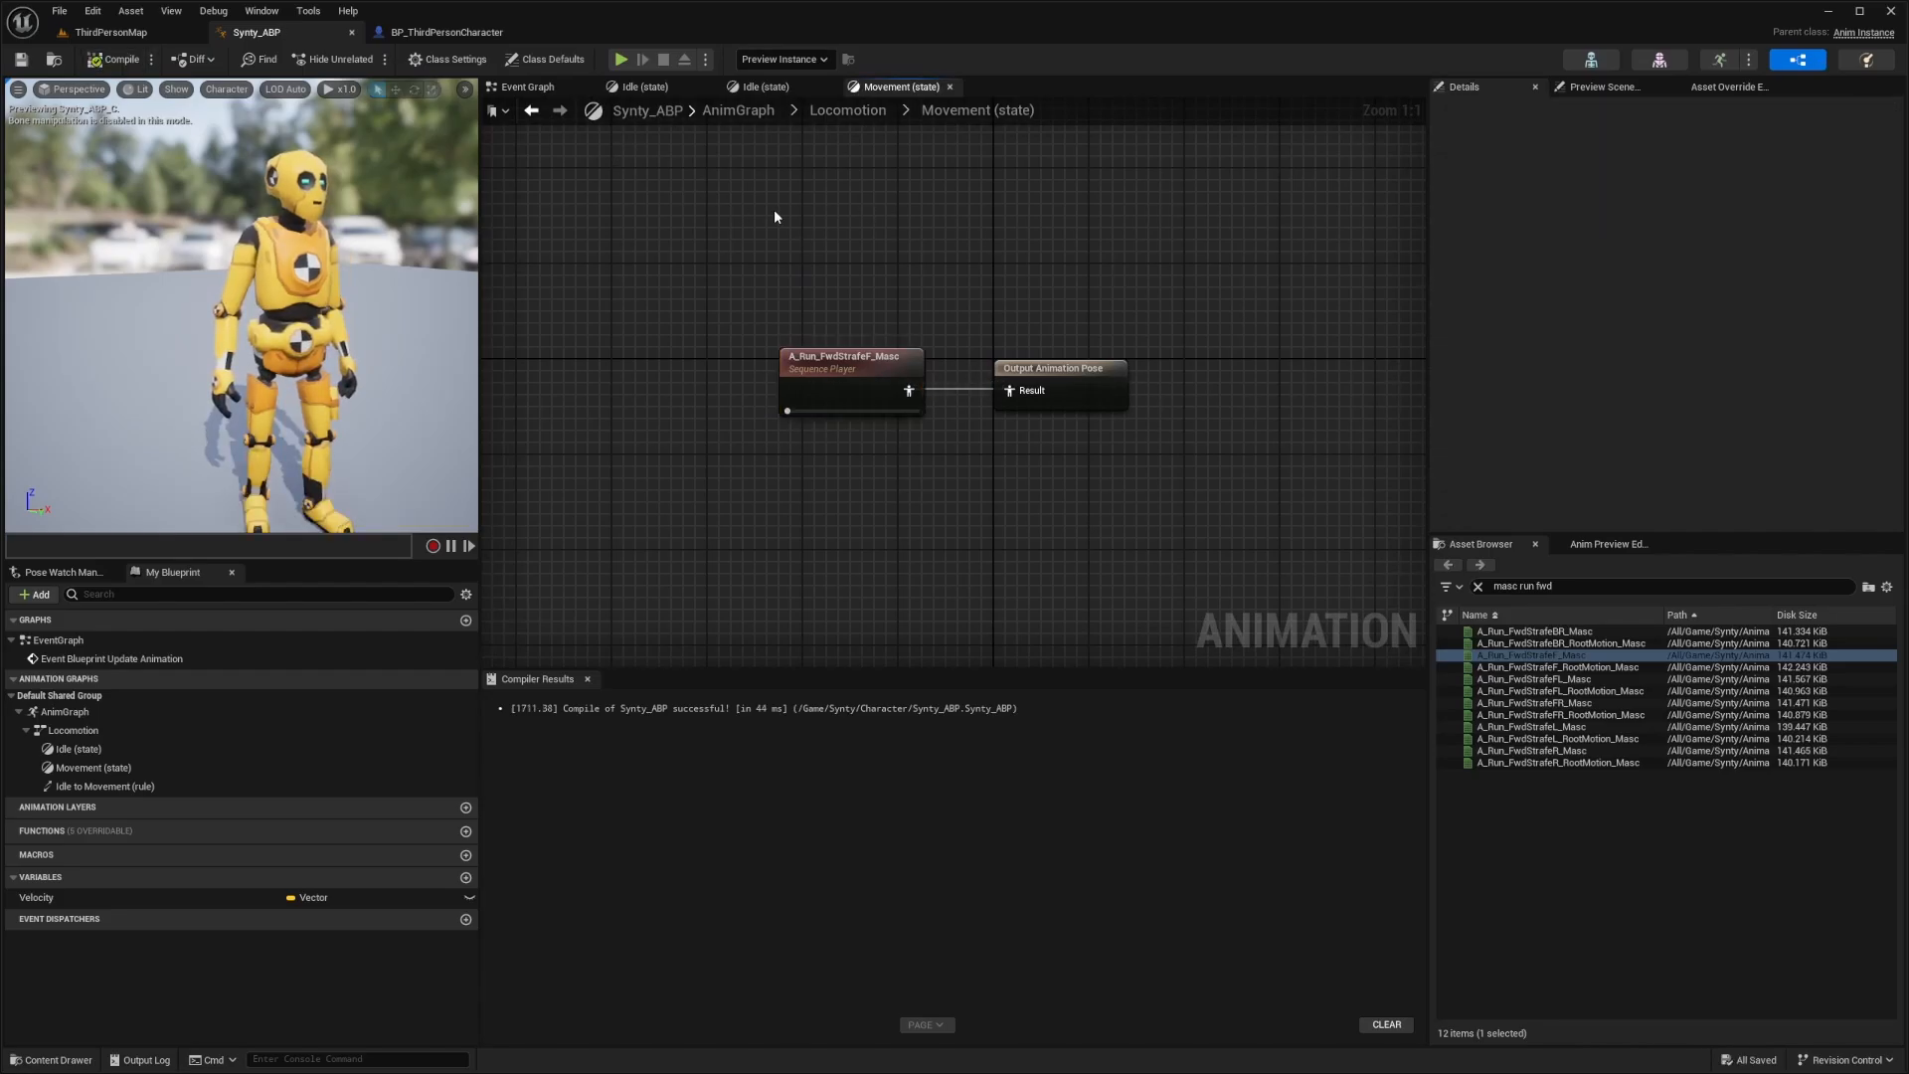
Preview the looping run by nudging Velocity's default X above zero, then reset it to 0 and recompile
{"action": "left_click", "coordinate": [862, 112]}
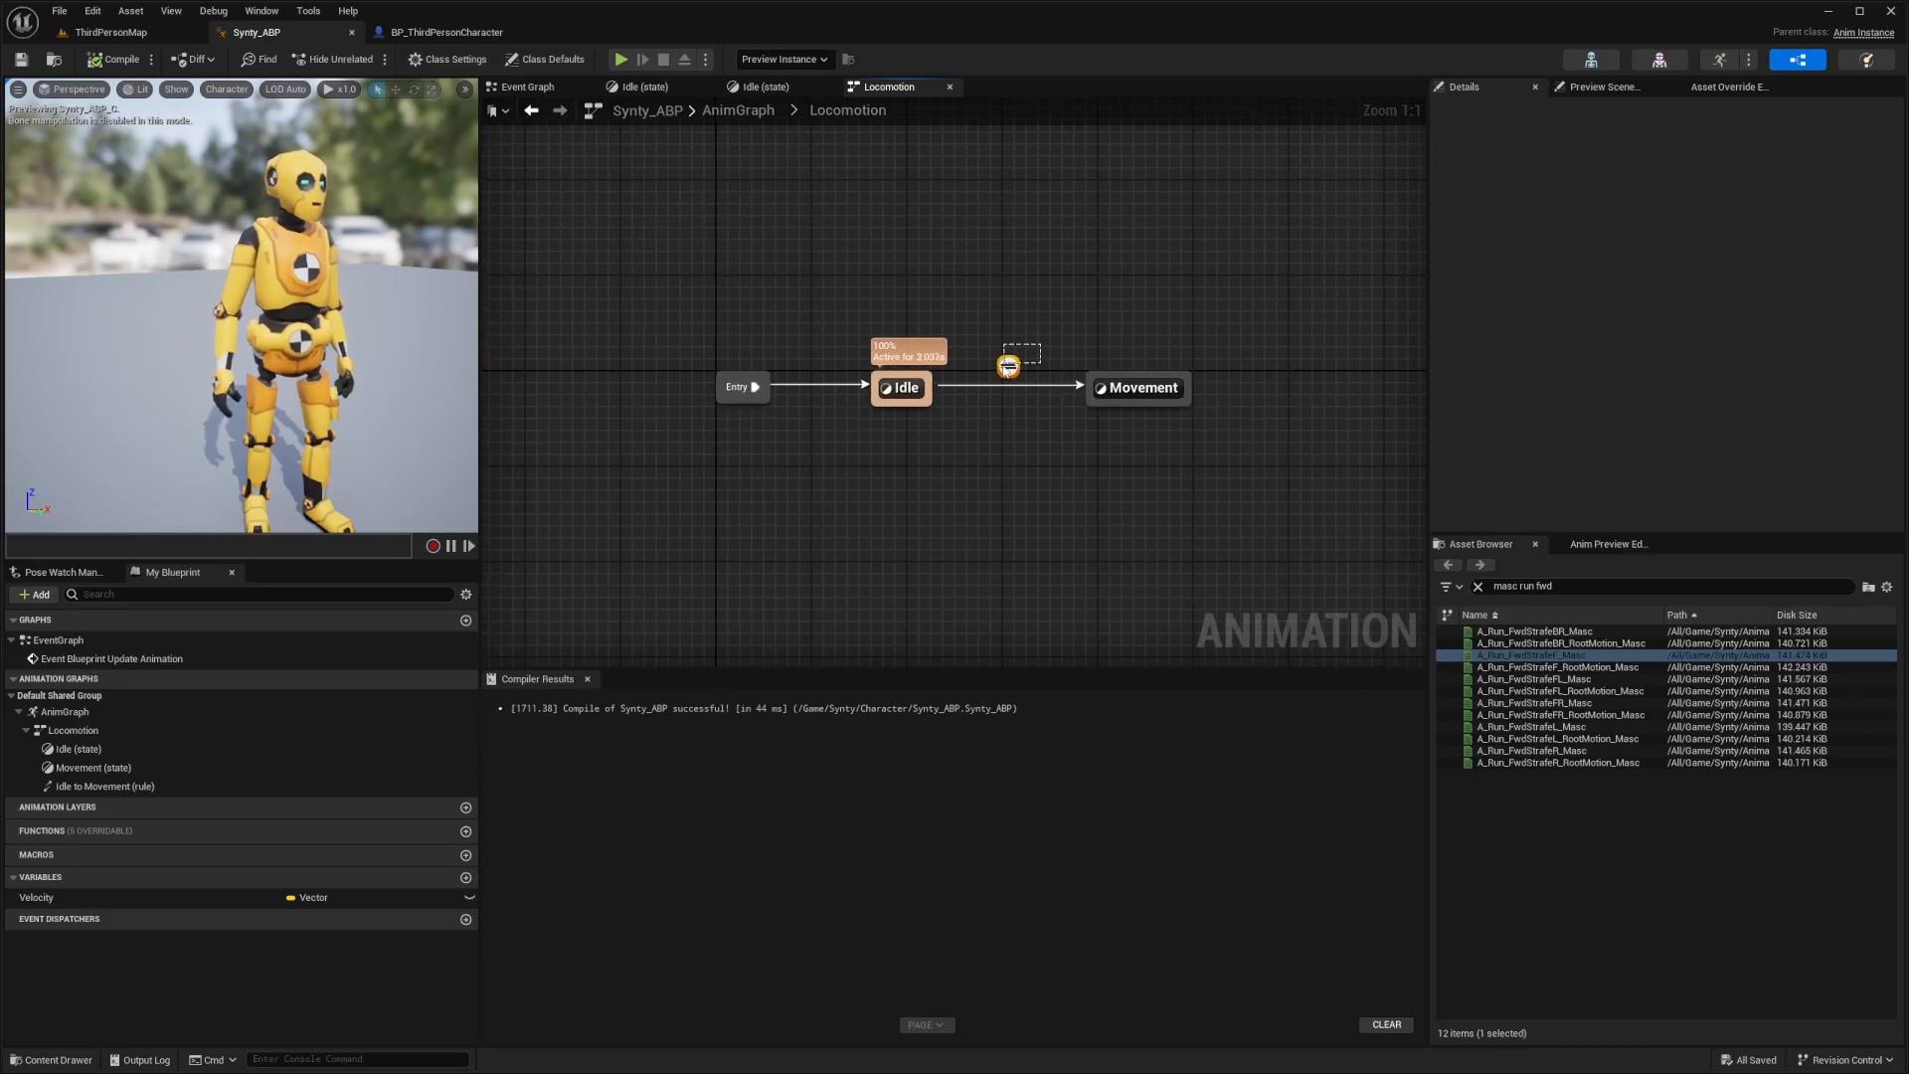
{"action": "left_click", "coordinate": [1008, 367]}
{"action": "double_click", "coordinate": [1008, 368]}
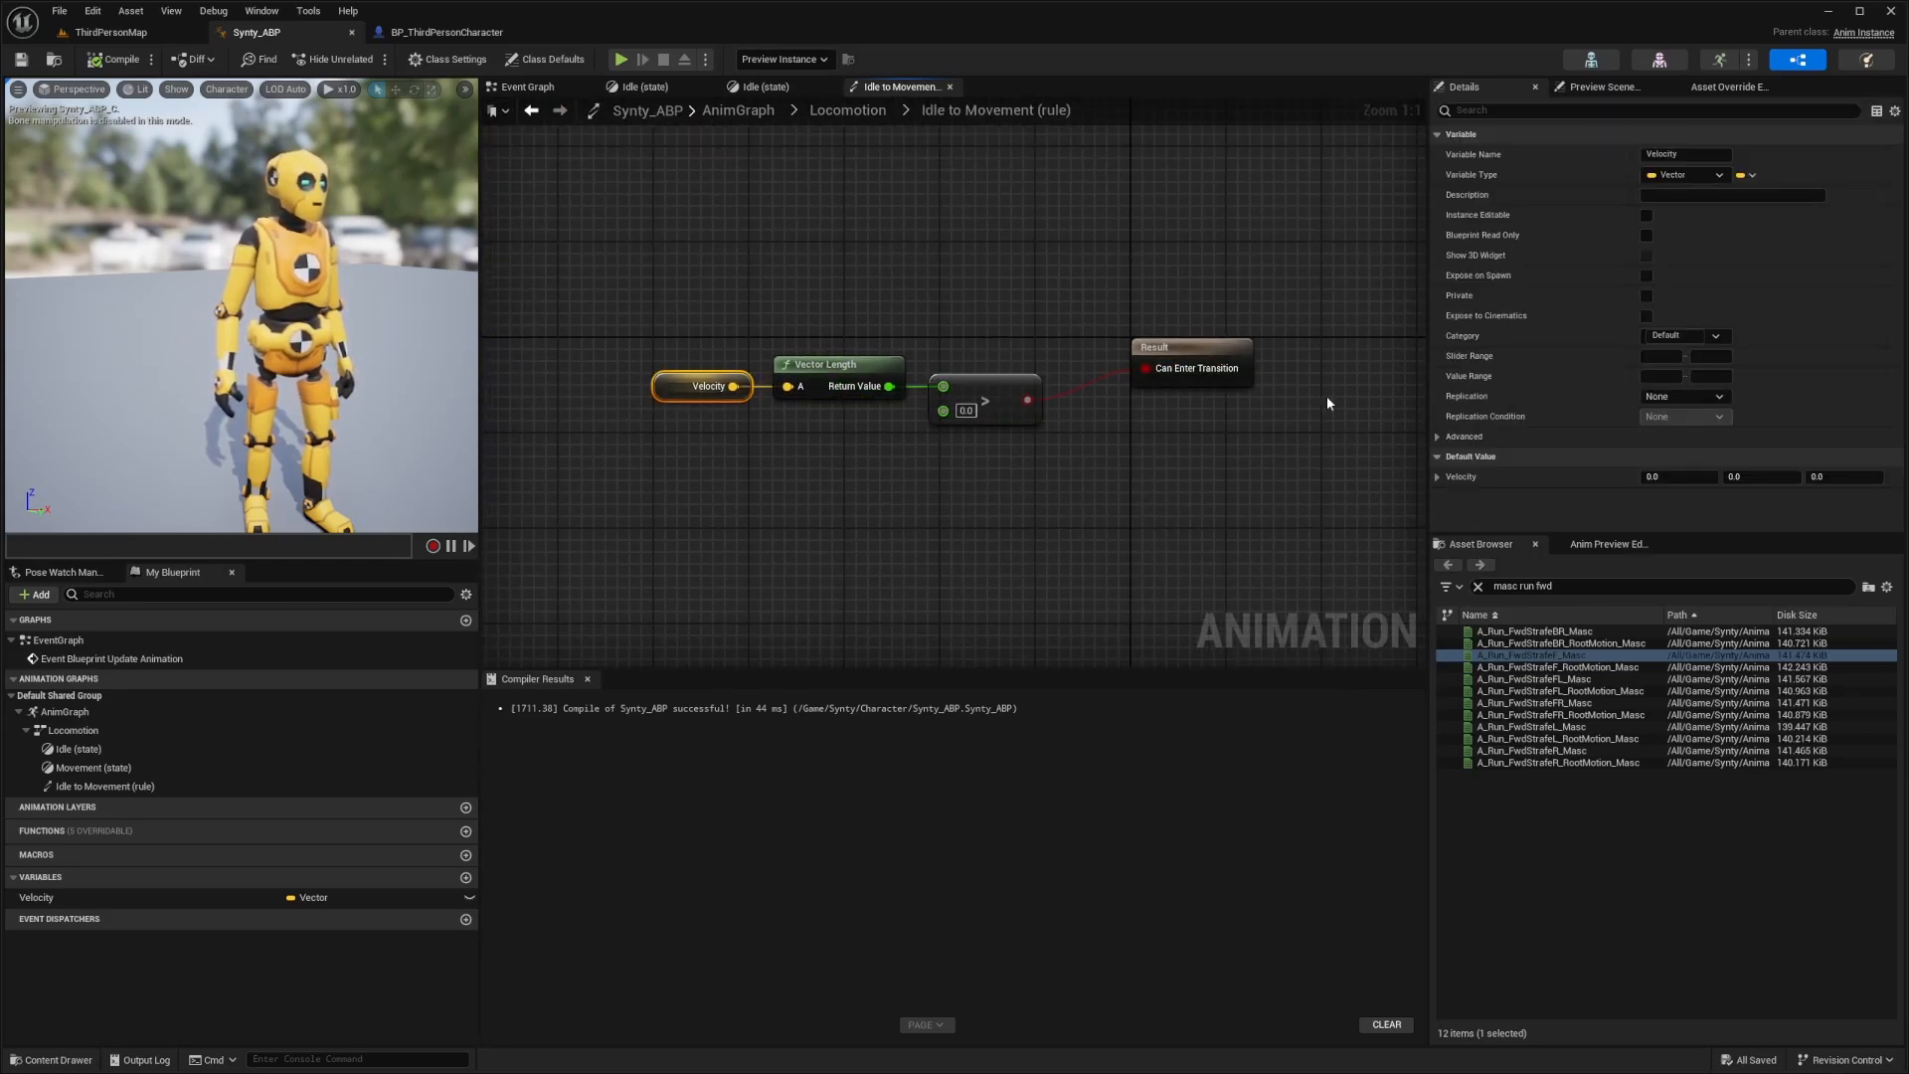
{"action": "left_click_drag", "start_coordinate": [1679, 478], "coordinate": [1685, 478]}
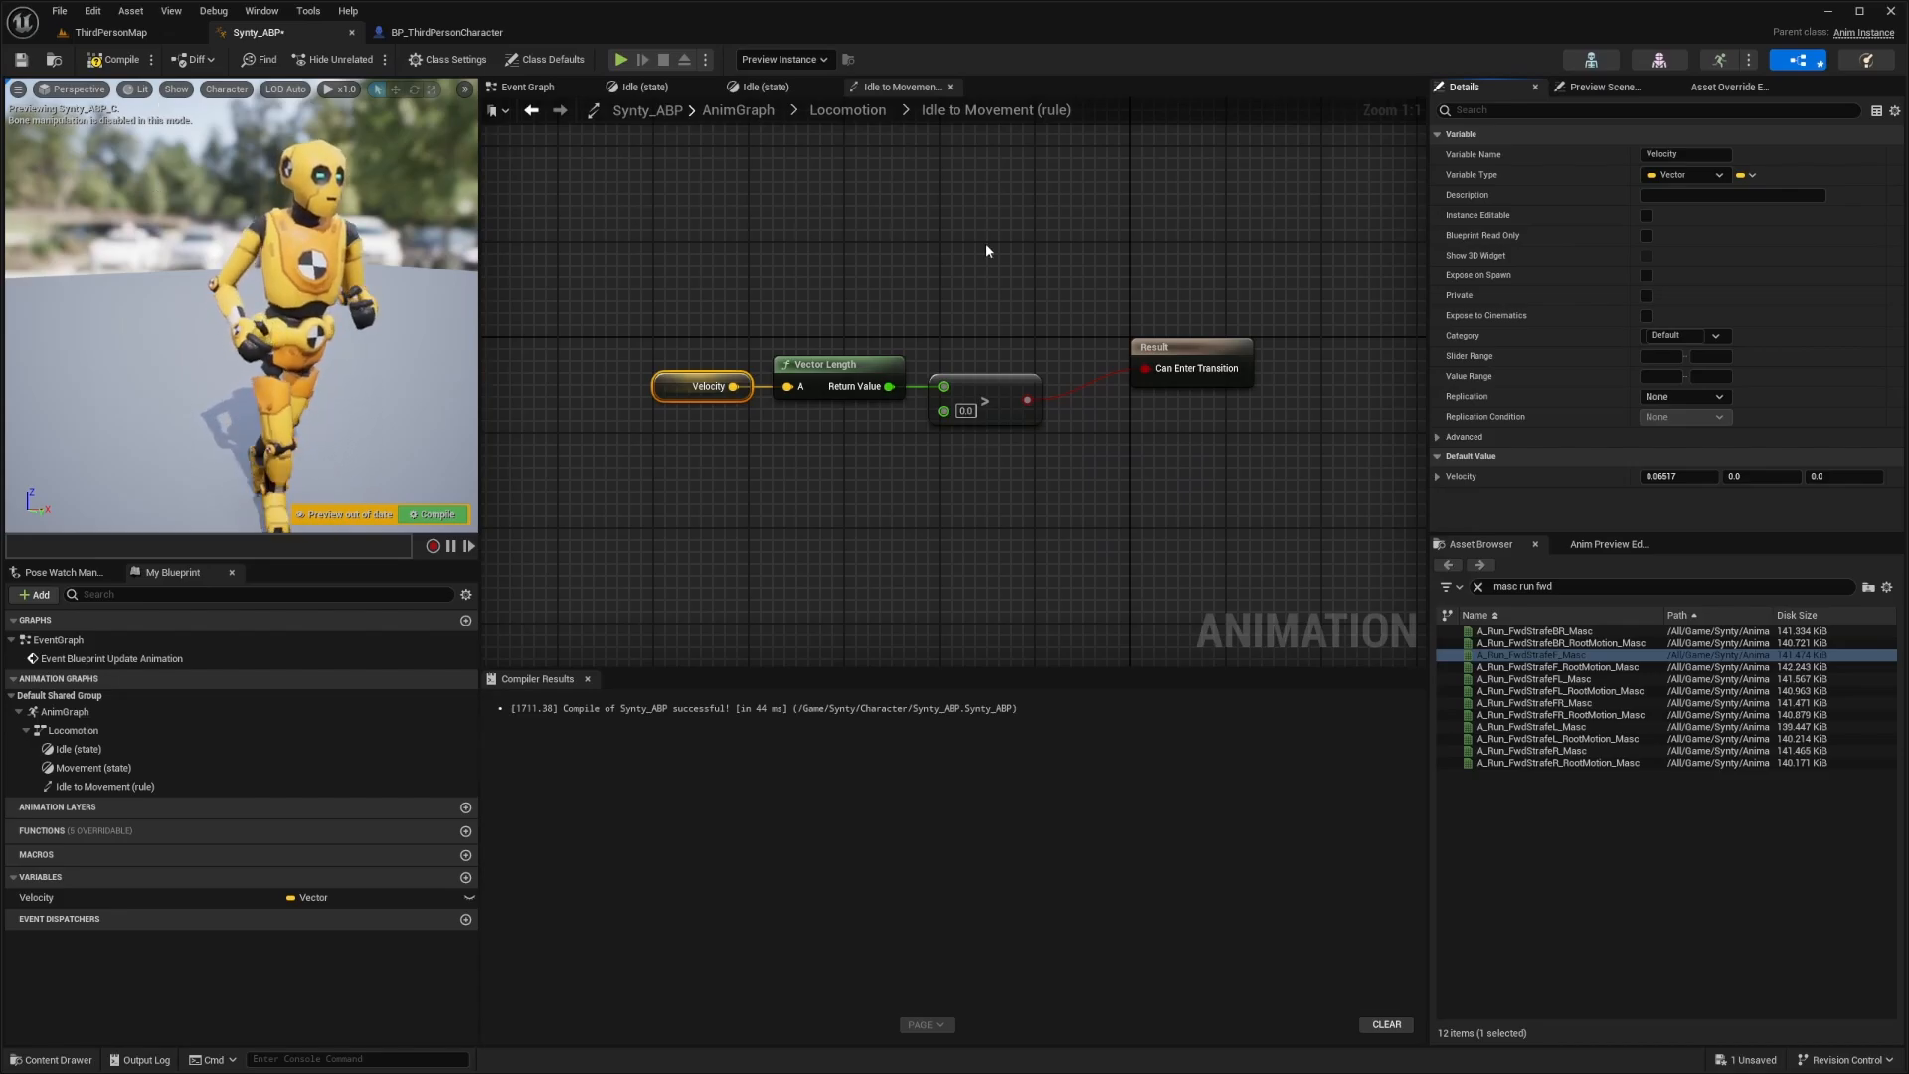
{"action": "left_click", "coordinate": [1666, 479]}
{"action": "type", "text": "0"}
{"action": "key", "text": "Return"}
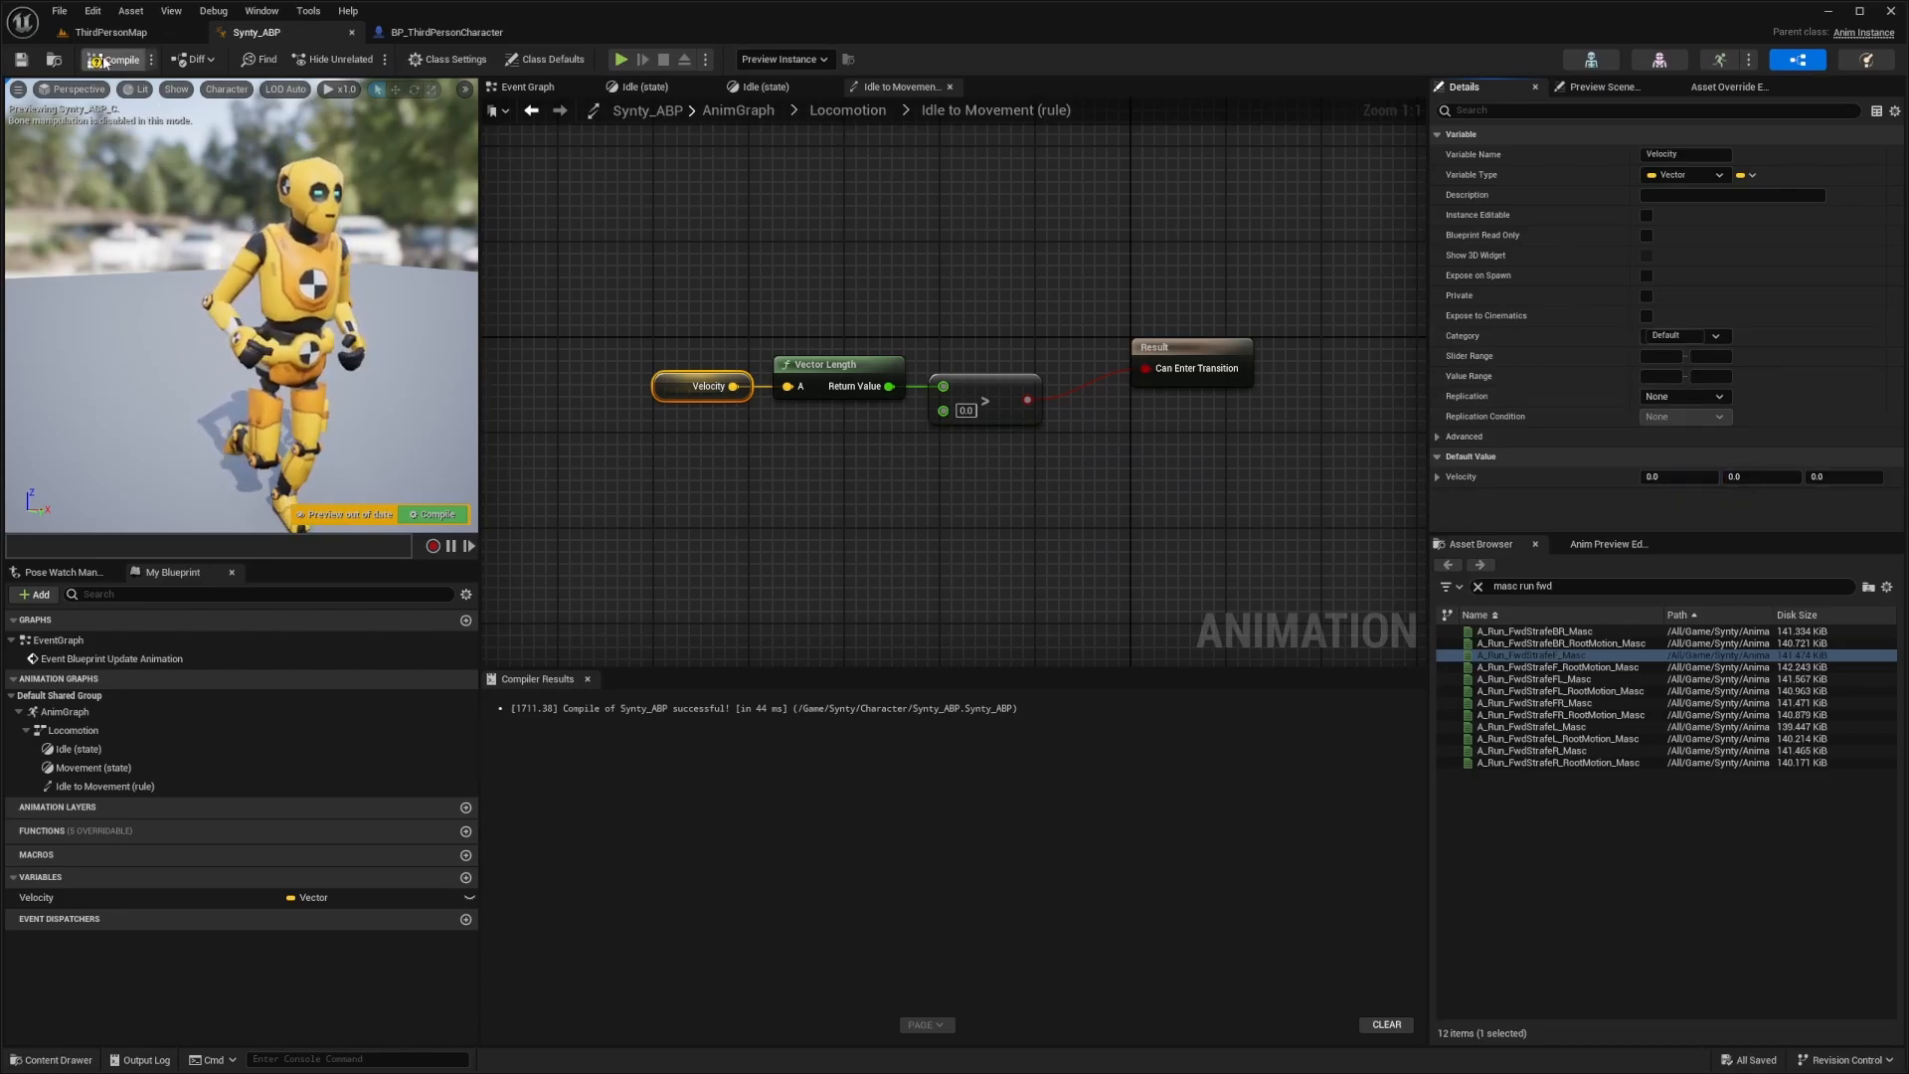
{"action": "left_click", "coordinate": [116, 60]}
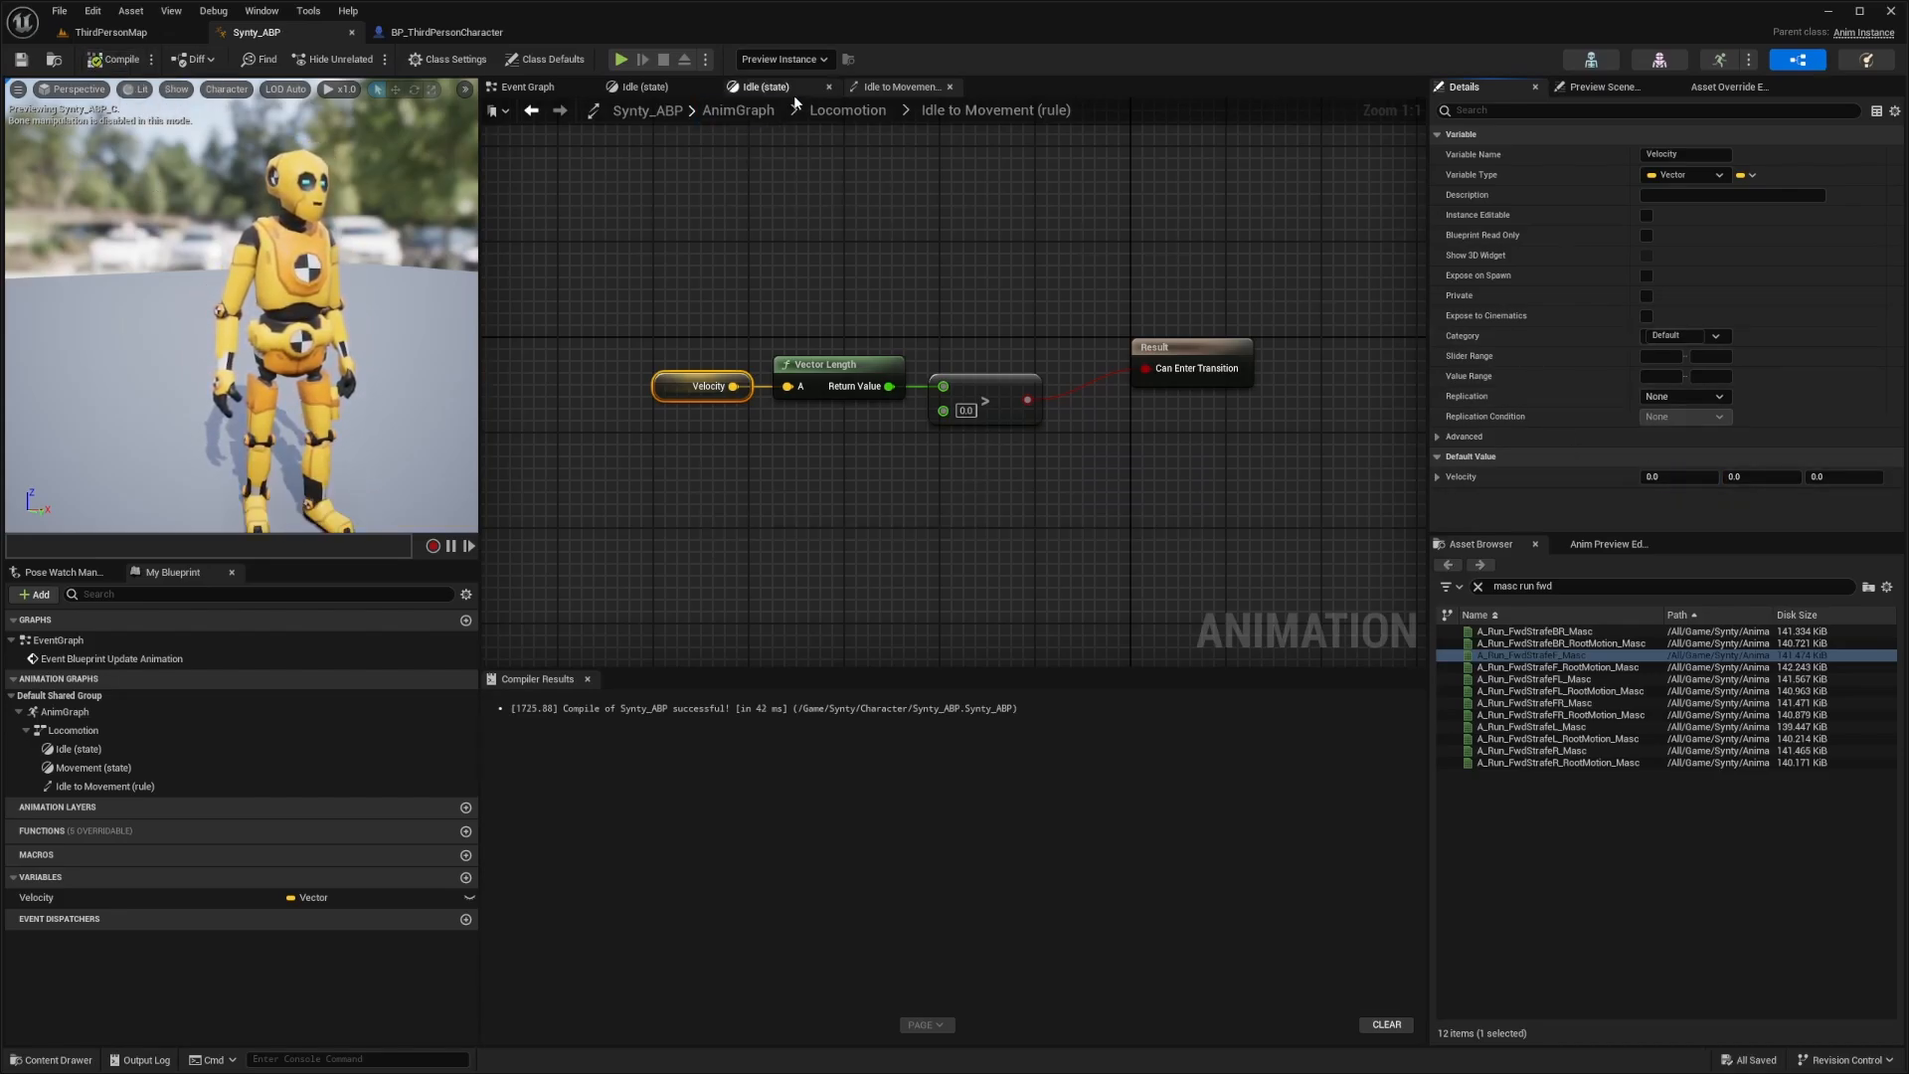
Add a transition from Movement back to Idle in the Locomotion state machine
{"action": "left_click", "coordinate": [843, 110]}
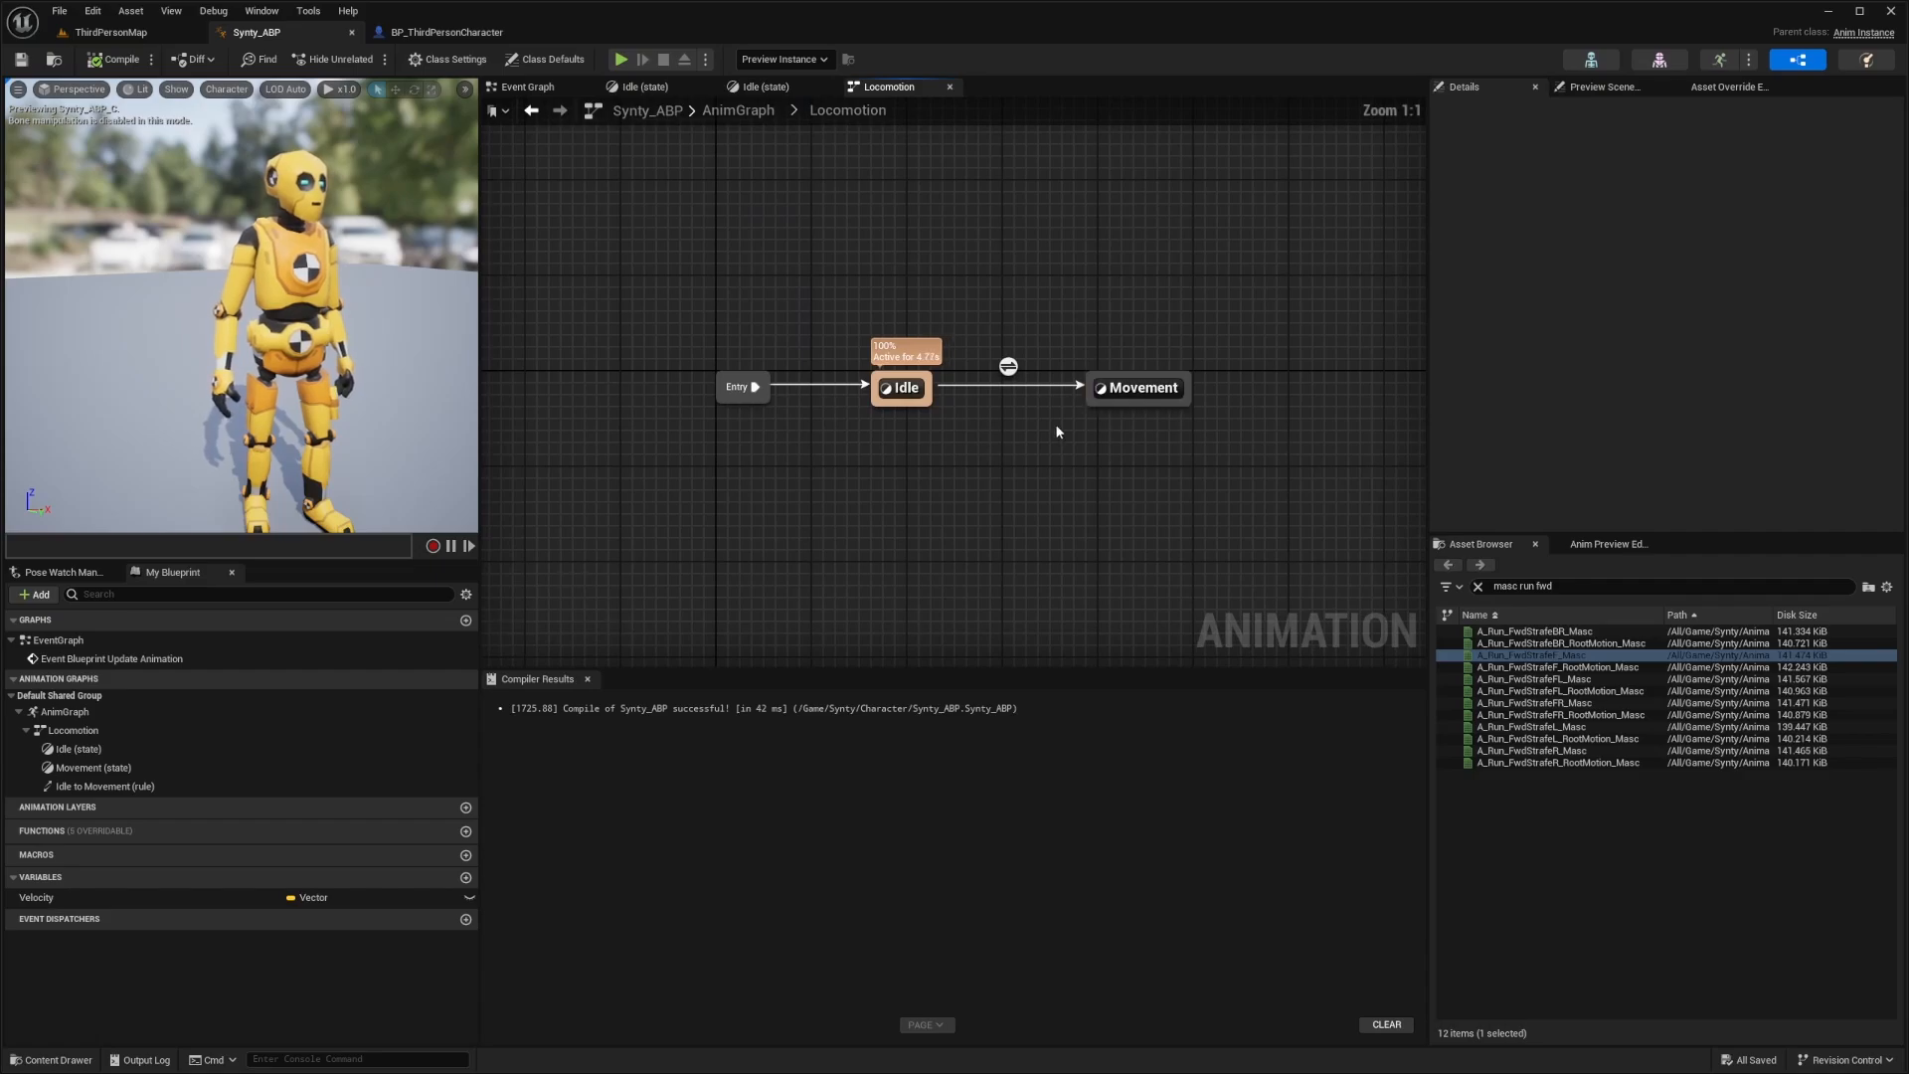
{"action": "left_click_drag", "start_coordinate": [1099, 449], "coordinate": [1090, 408]}
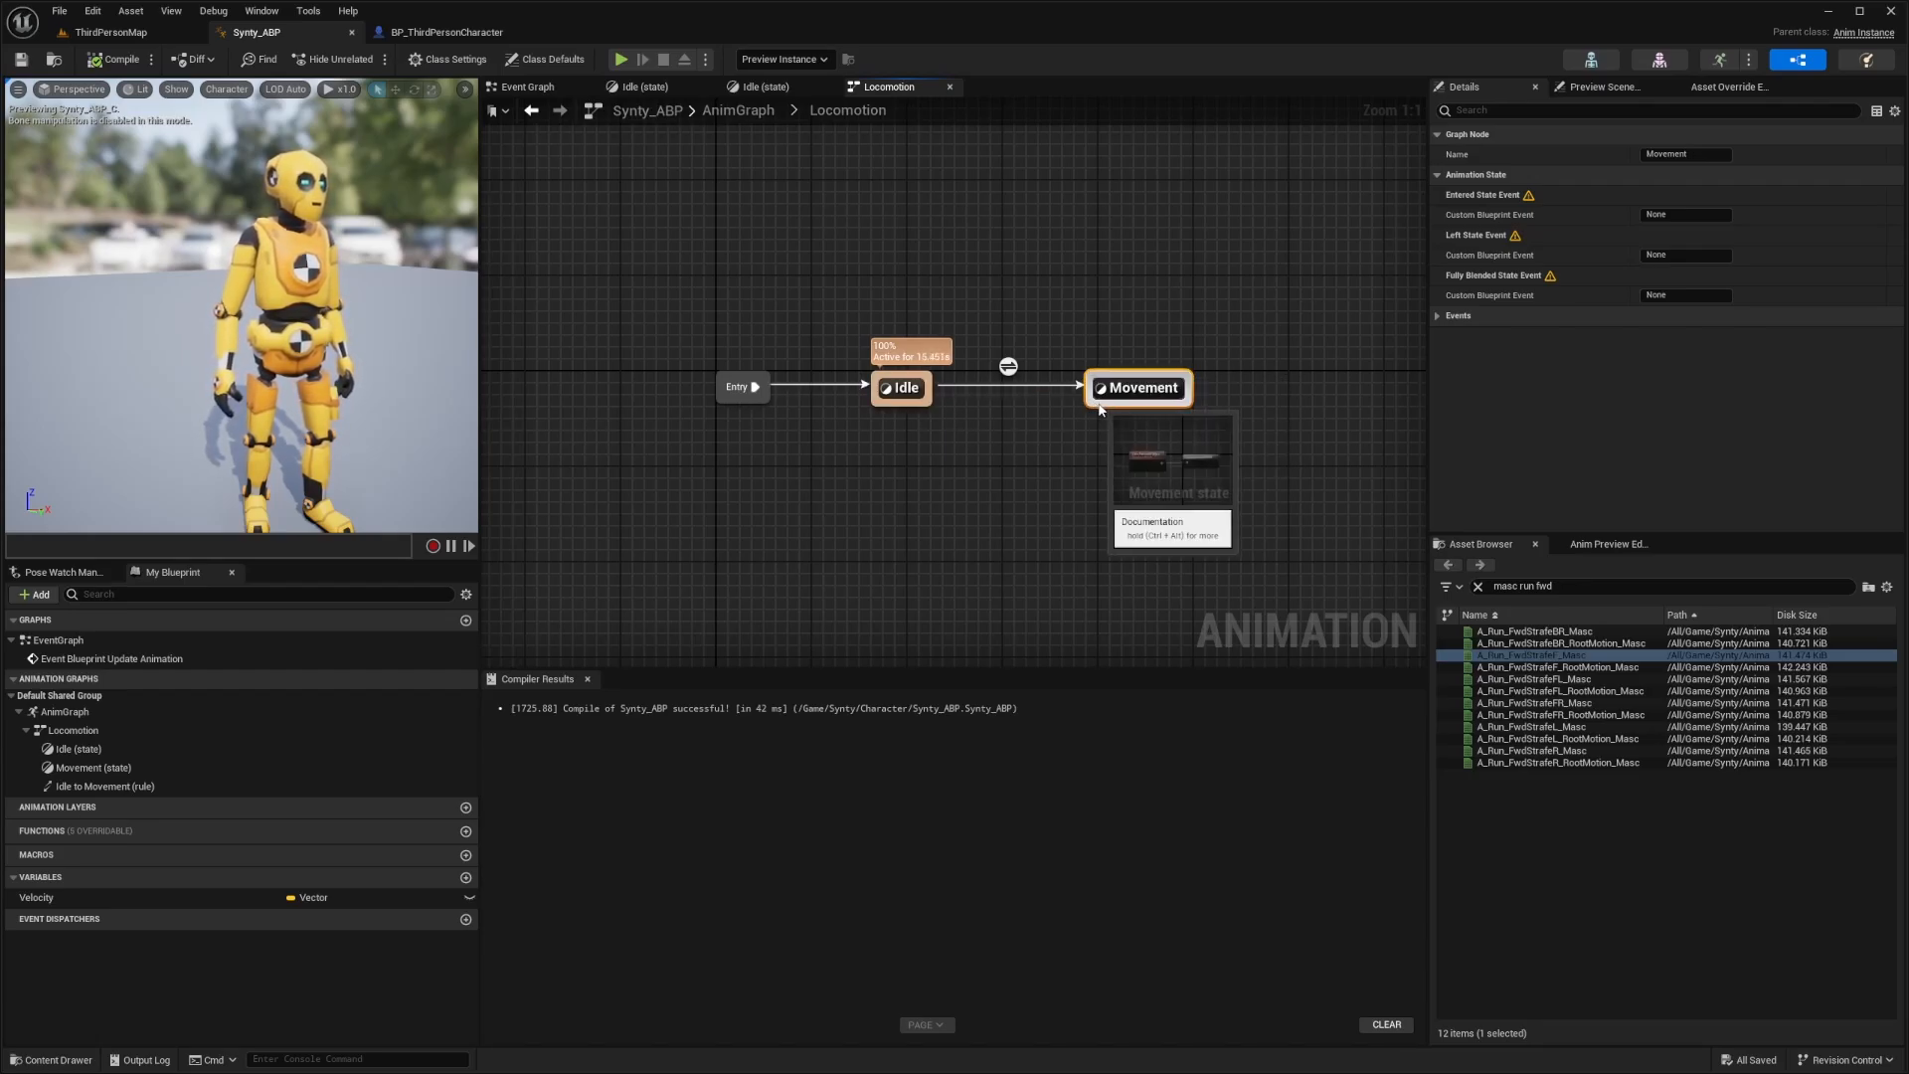
{"action": "left_click_drag", "start_coordinate": [1132, 409], "coordinate": [927, 400]}
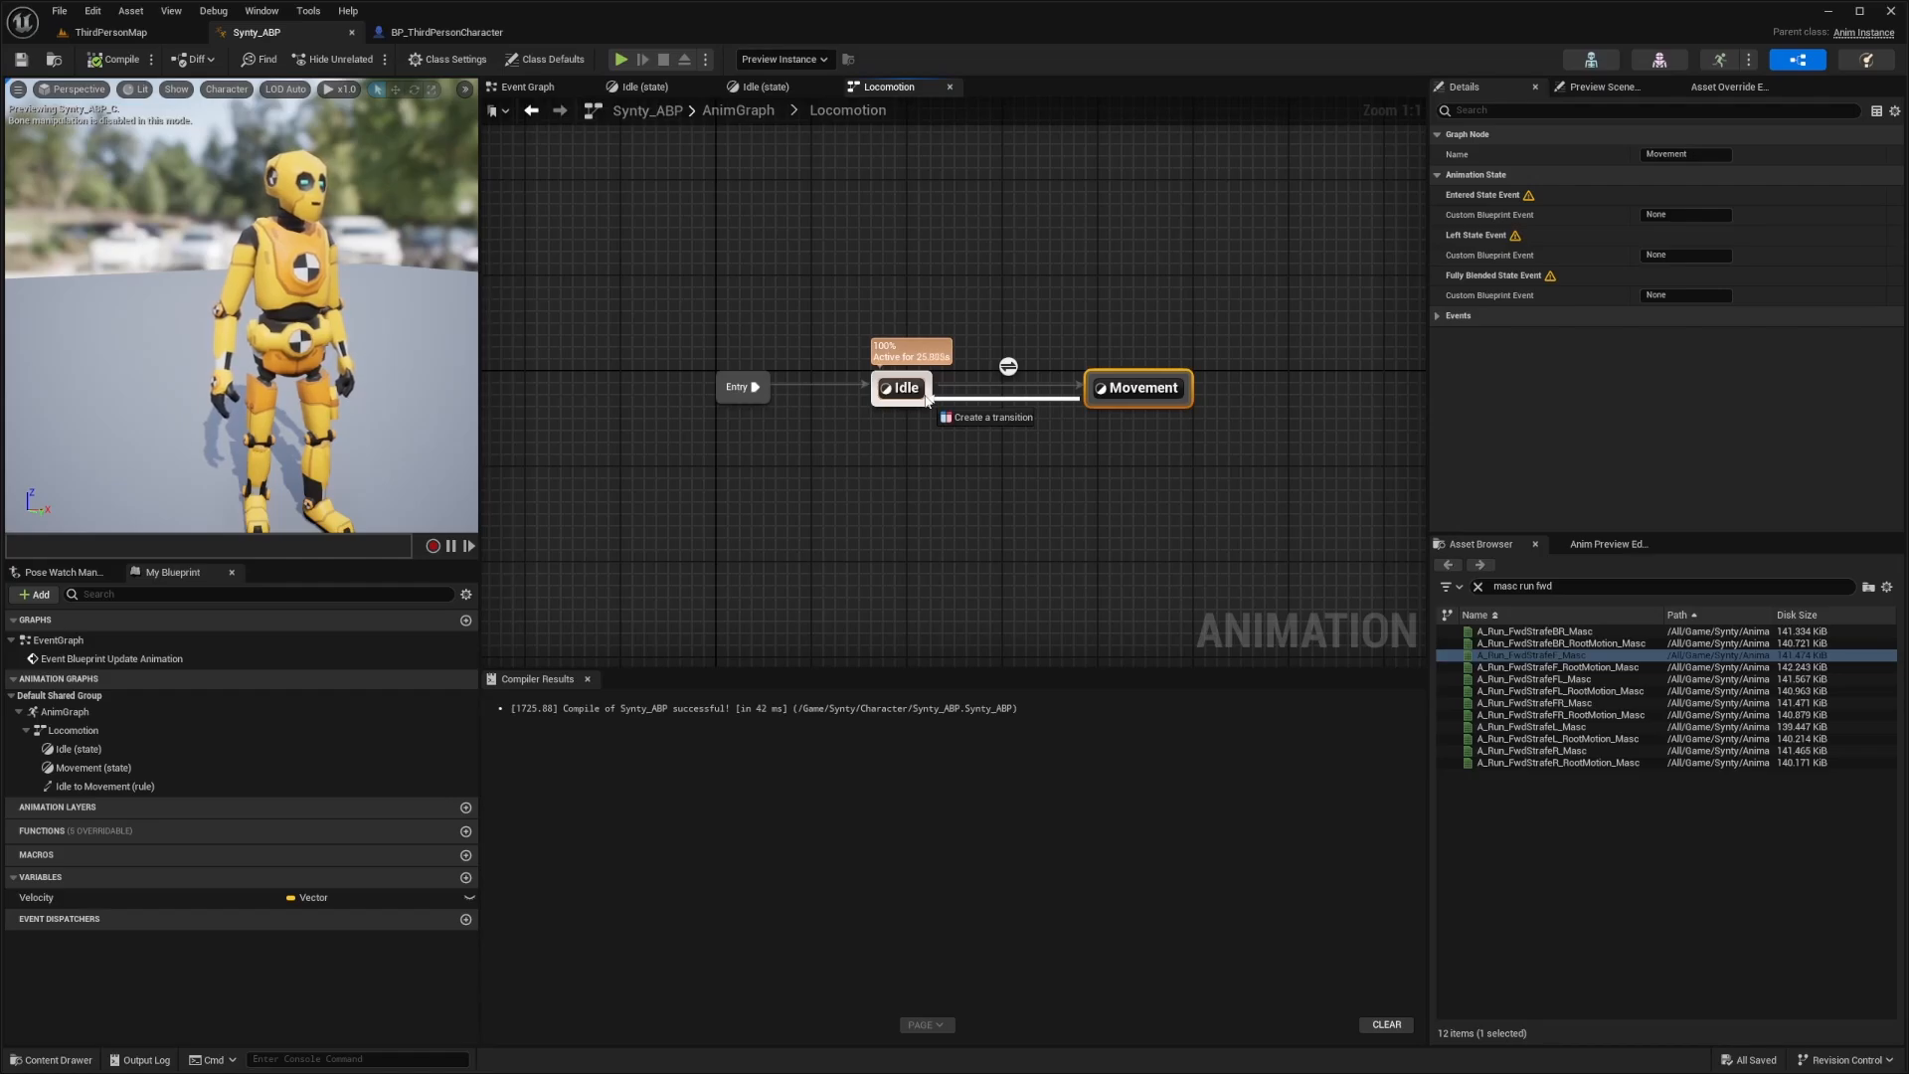
{"action": "left_click_drag", "start_coordinate": [927, 399], "coordinate": [926, 400]}
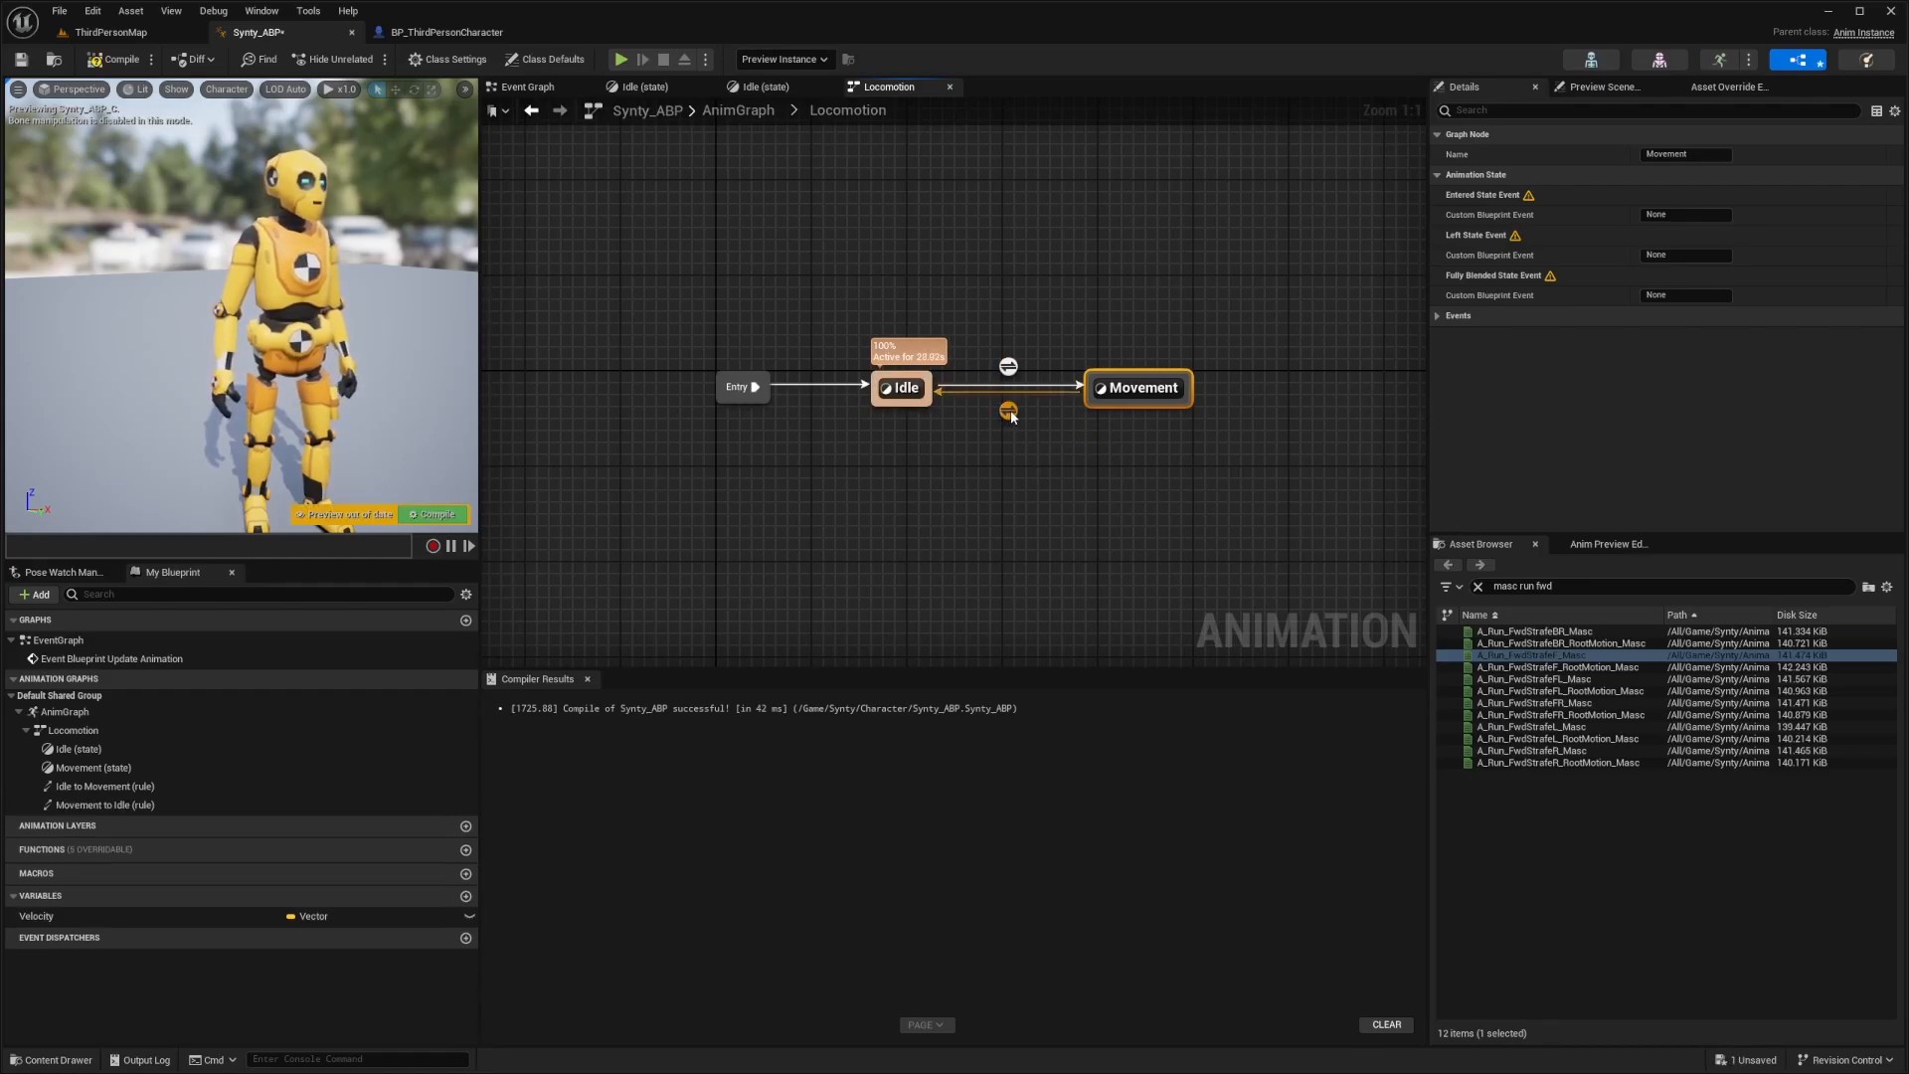
In the Movement to Idle transition rule, get the Velocity variable and feed it into a Vector Length node
{"action": "double_click", "coordinate": [1009, 410]}
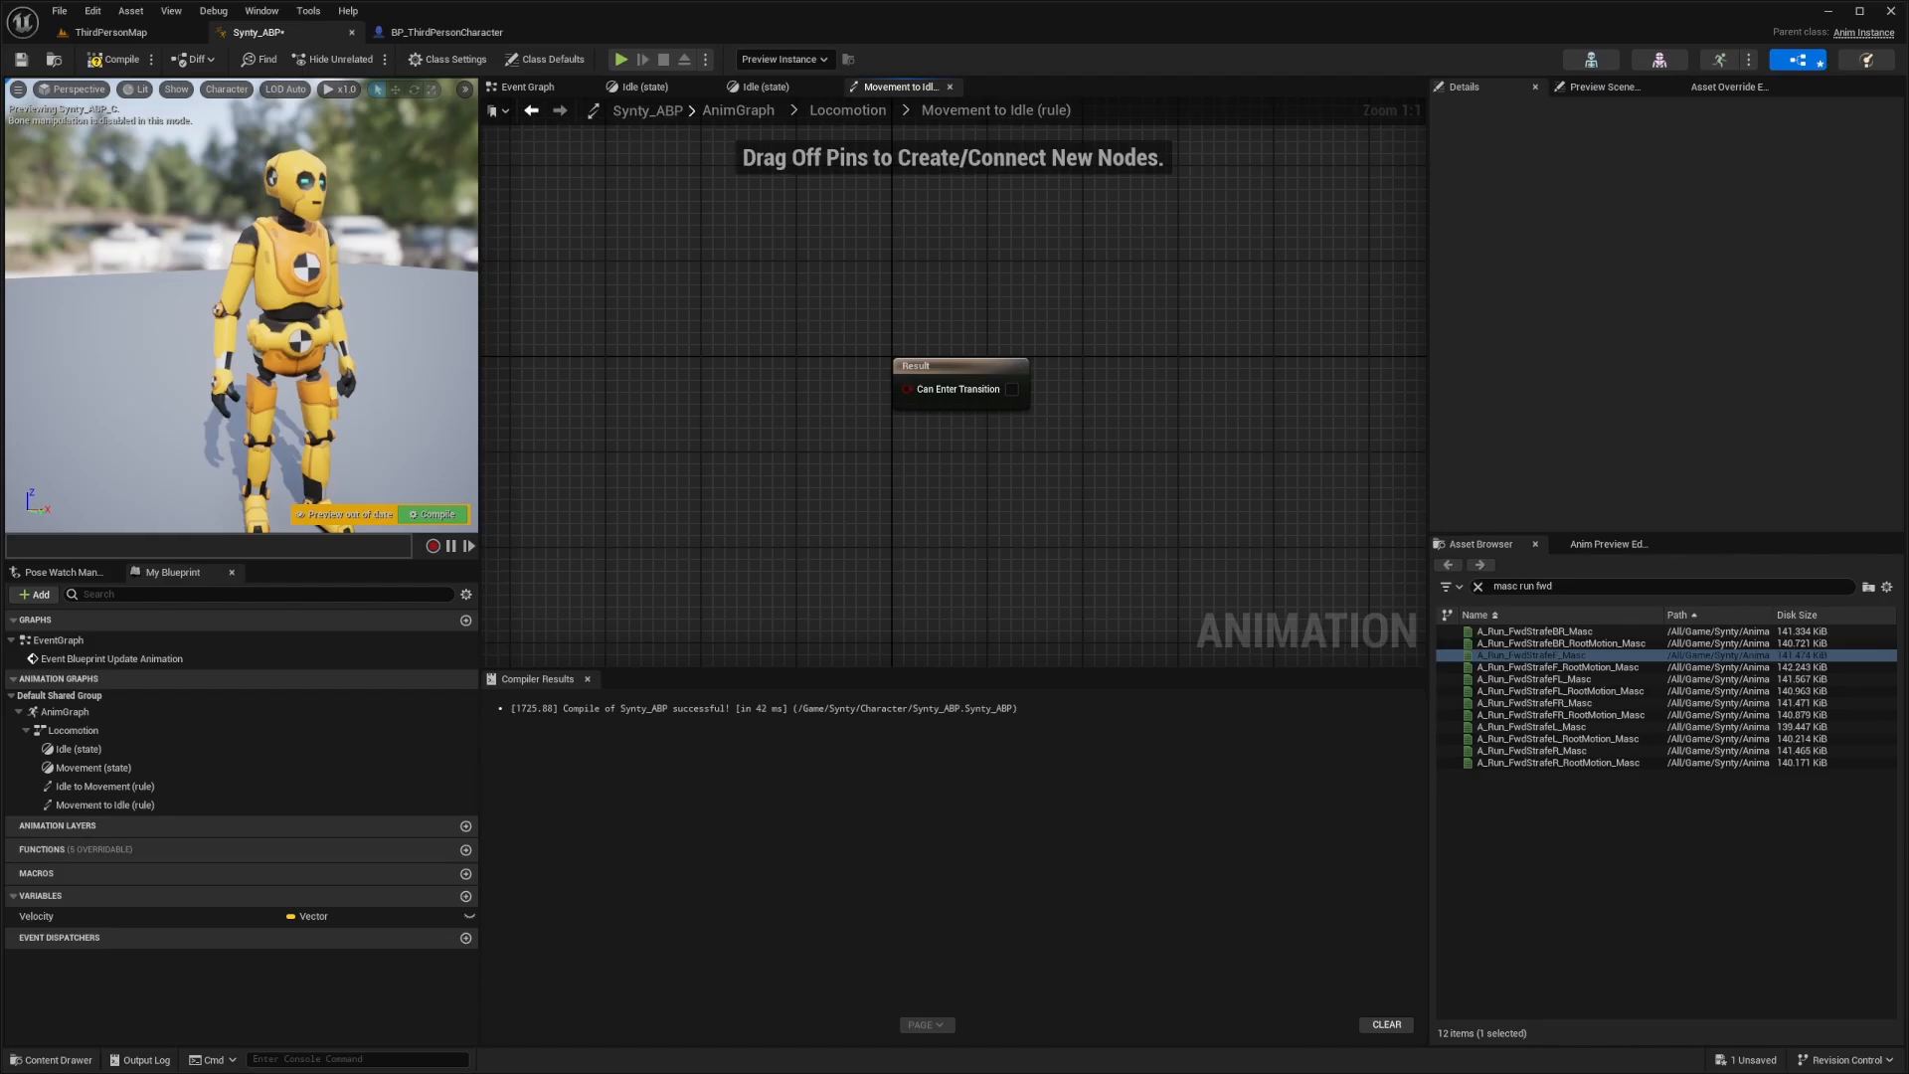
{"action": "left_click_drag", "start_coordinate": [40, 916], "coordinate": [676, 382]}
{"action": "left_click", "coordinate": [619, 394]}
{"action": "type", "text": "ve ctor leng"}
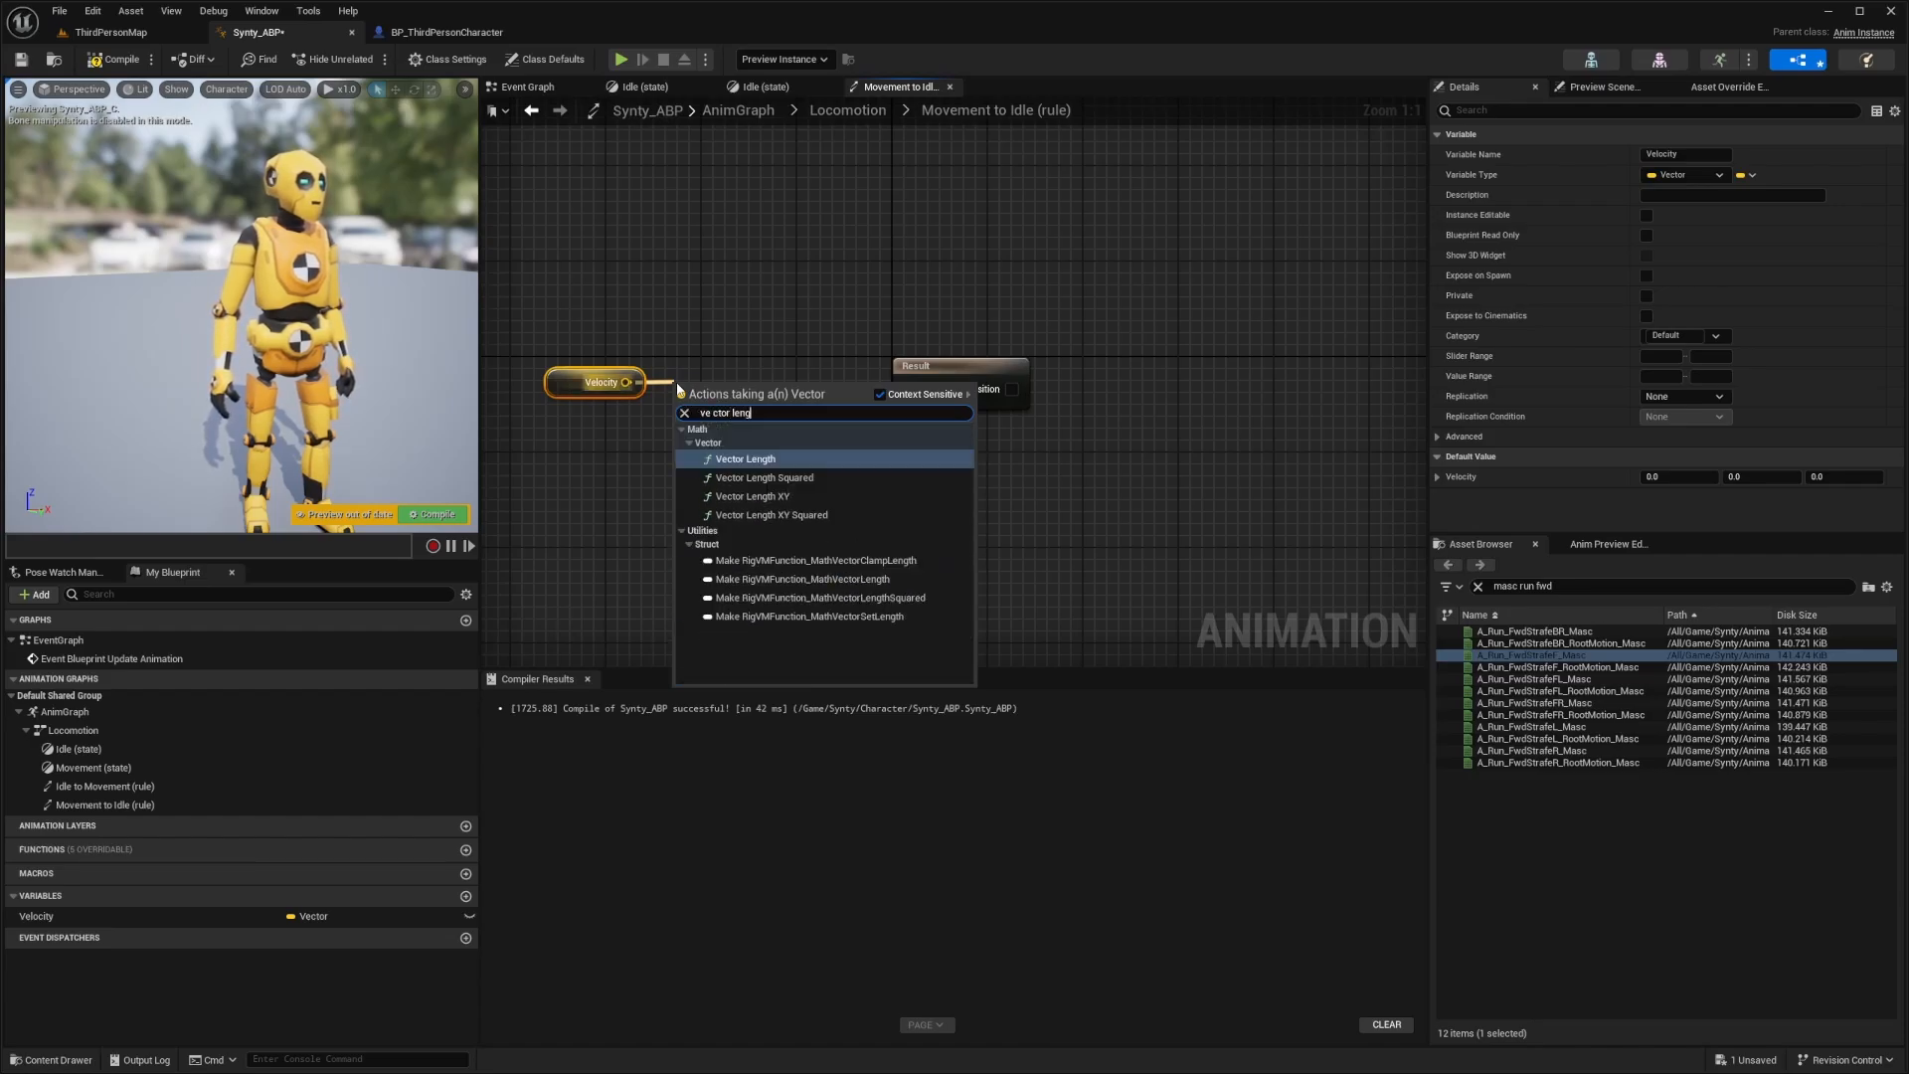
{"action": "key", "text": "Return"}
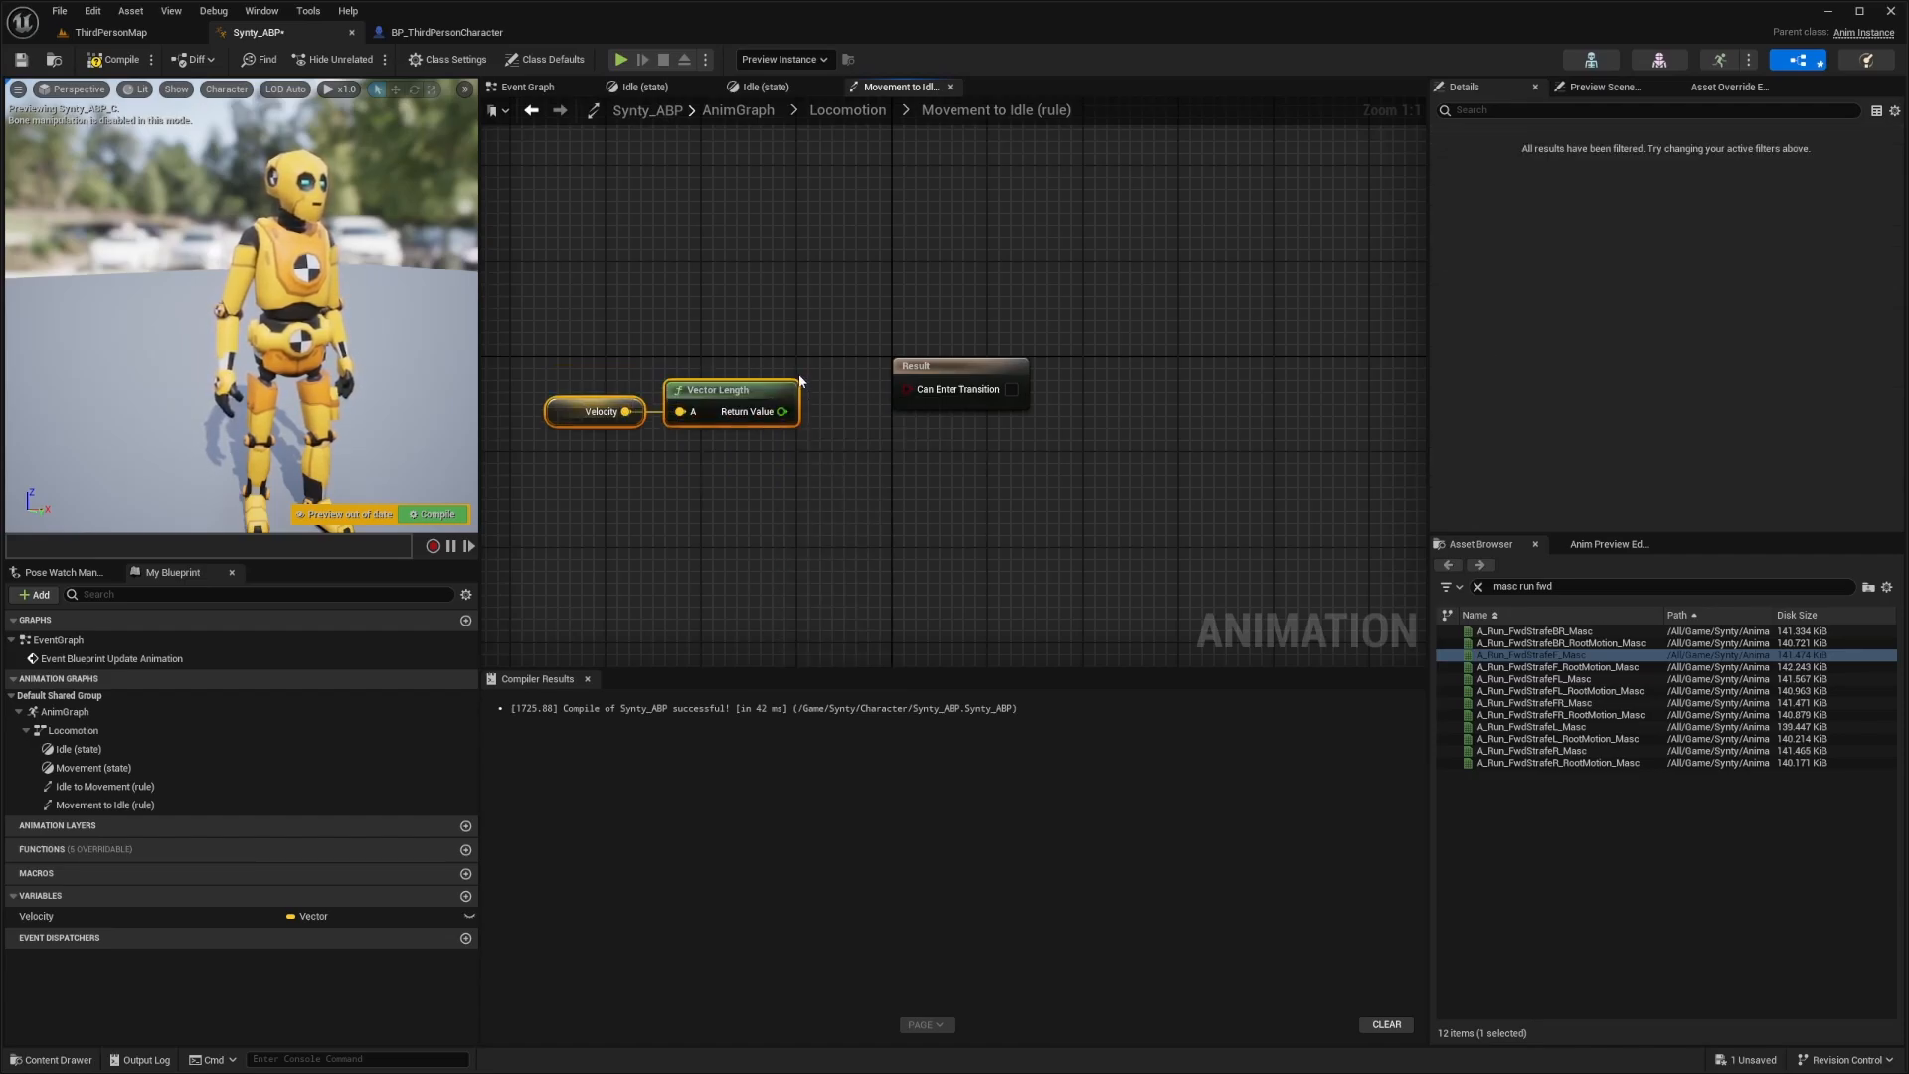
Check the vector length for equality with 0.0, wire the result into Can Enter Transition, and tidy up the rule's nodes
{"action": "left_click_drag", "start_coordinate": [783, 410], "coordinate": [816, 412]}
{"action": "type", "text": "=="}
{"action": "key", "text": "Return"}
{"action": "left_click_drag", "start_coordinate": [859, 347], "coordinate": [432, 546]}
{"action": "left_click_drag", "start_coordinate": [1024, 423], "coordinate": [1081, 387]}
{"action": "left_click", "coordinate": [909, 356]}
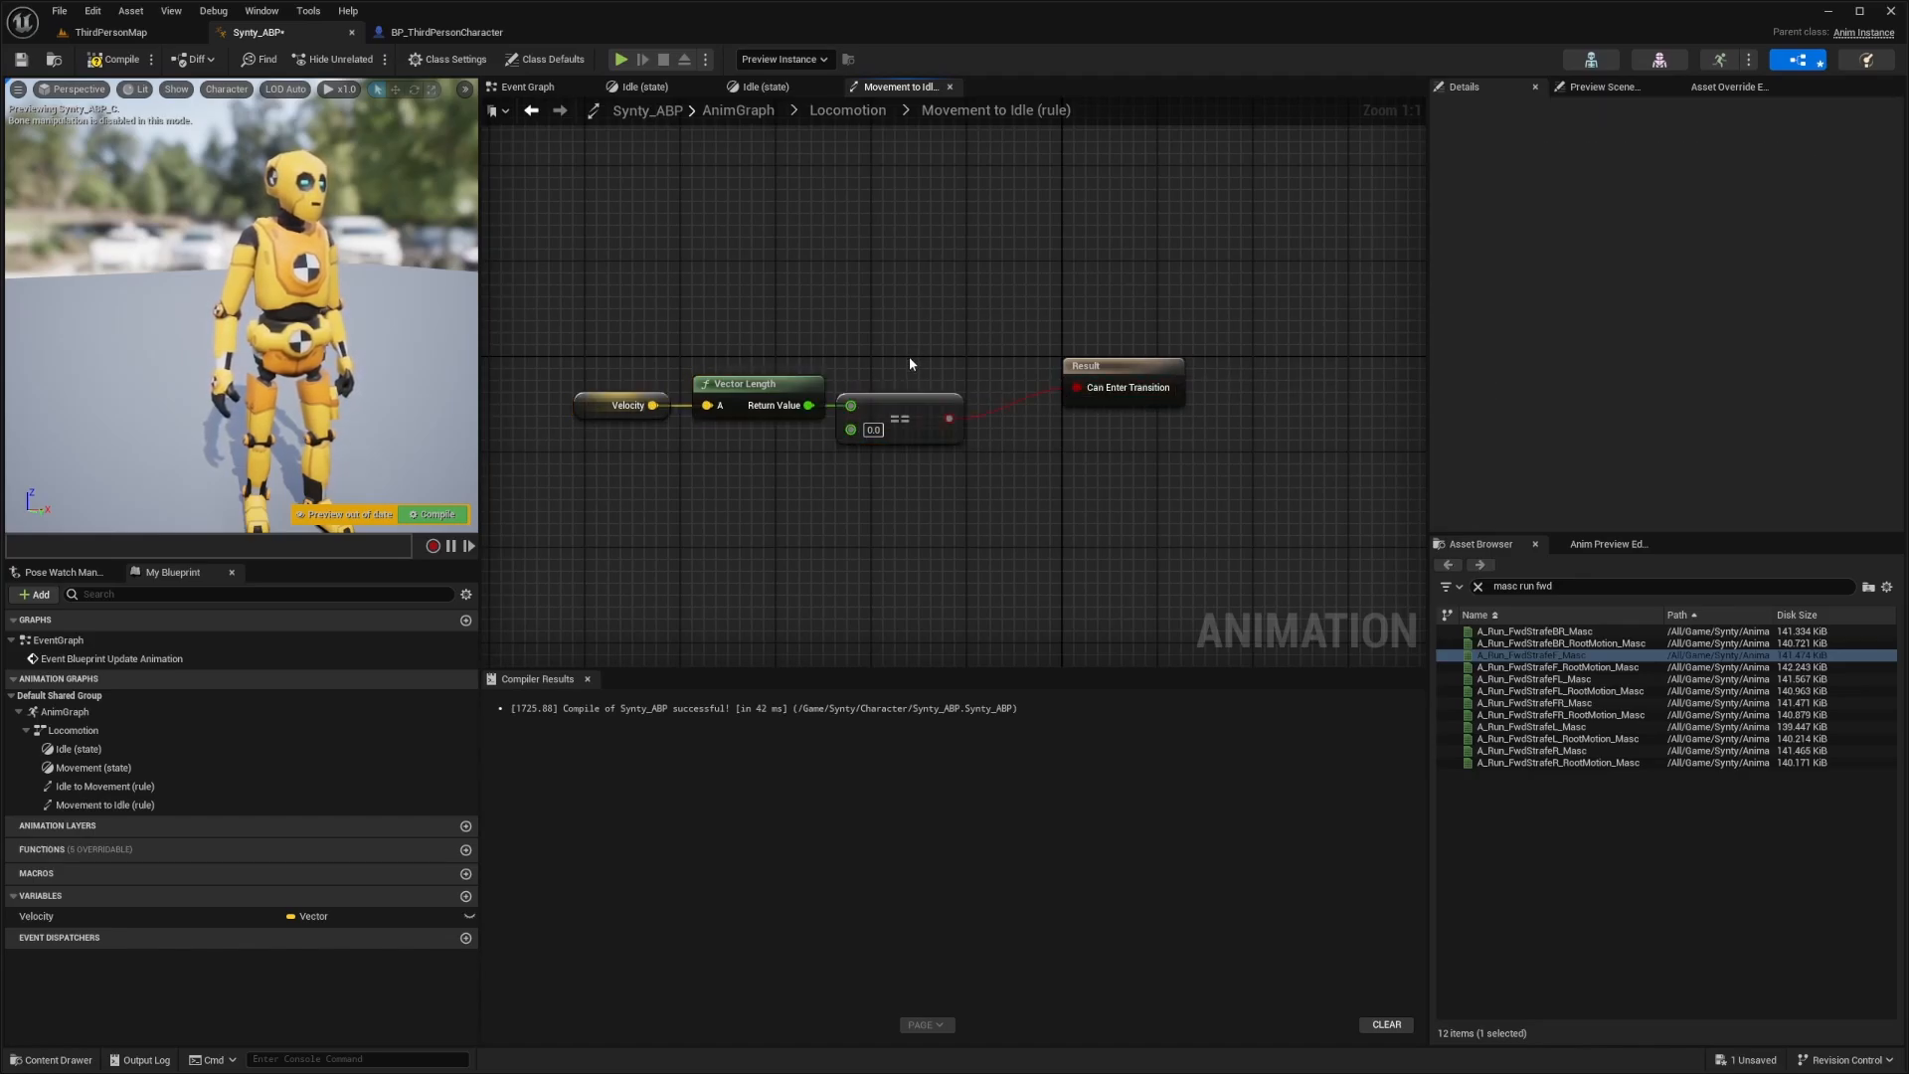
{"action": "left_click_drag", "start_coordinate": [984, 343], "coordinate": [636, 433]}
{"action": "left_click_drag", "start_coordinate": [895, 416], "coordinate": [920, 423]}
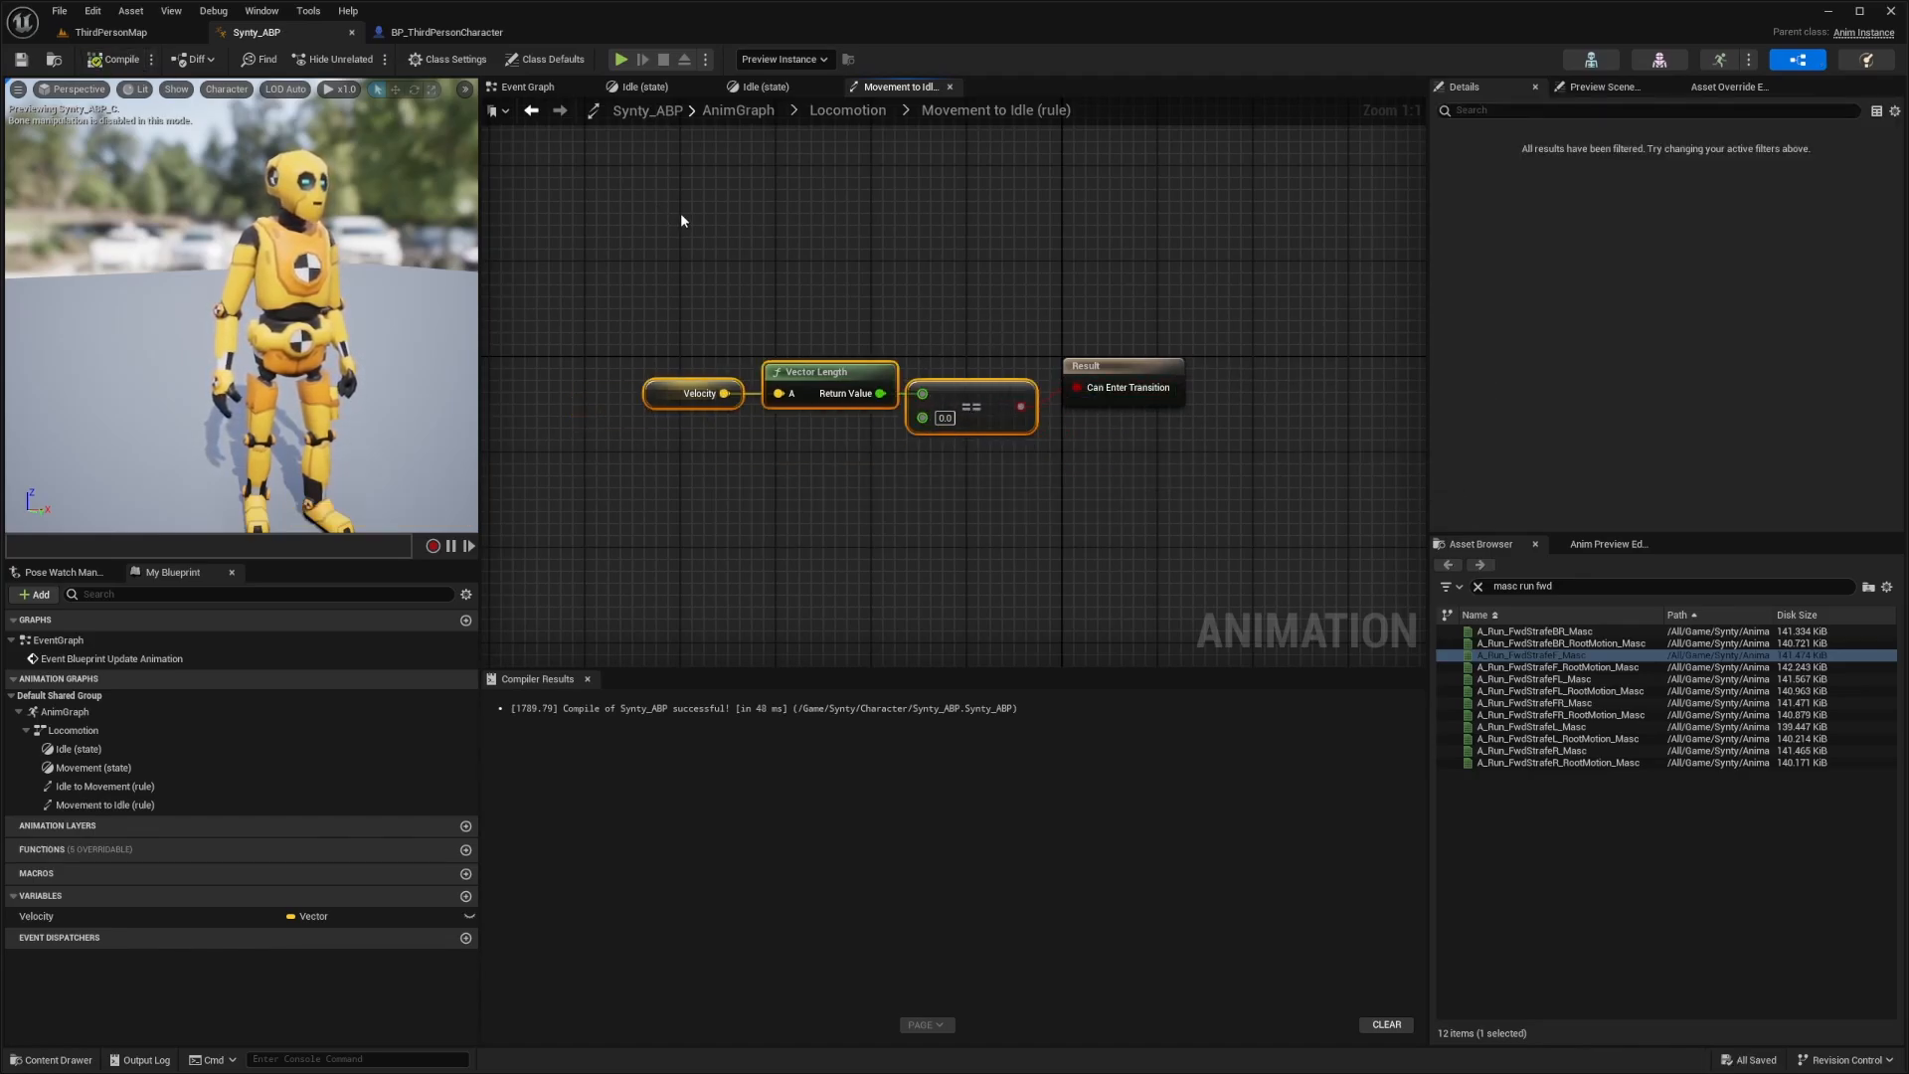
Check BP_ThirdPersonCharacter's Anim Class, then play ThirdPersonMap full screen to inspect the character and stop the session
{"action": "left_click", "coordinate": [446, 32]}
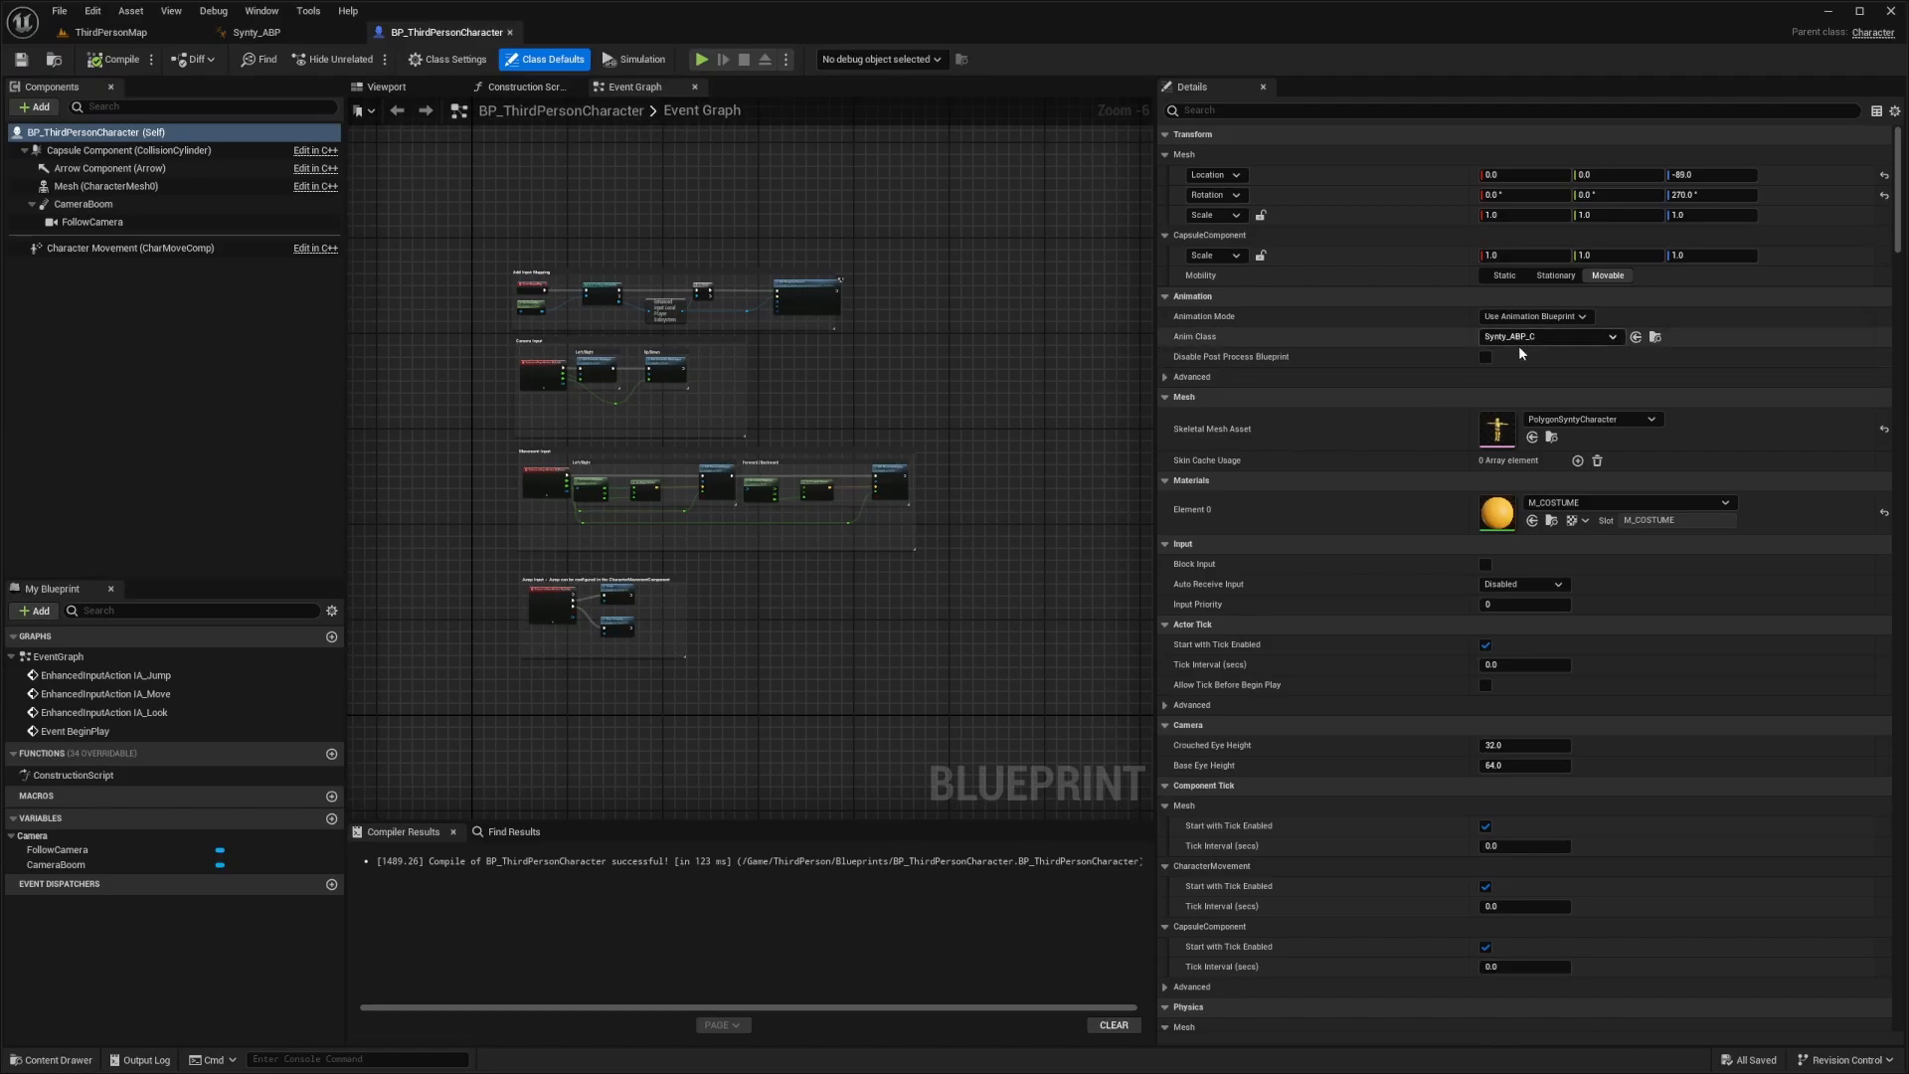
{"action": "left_click", "coordinate": [110, 32]}
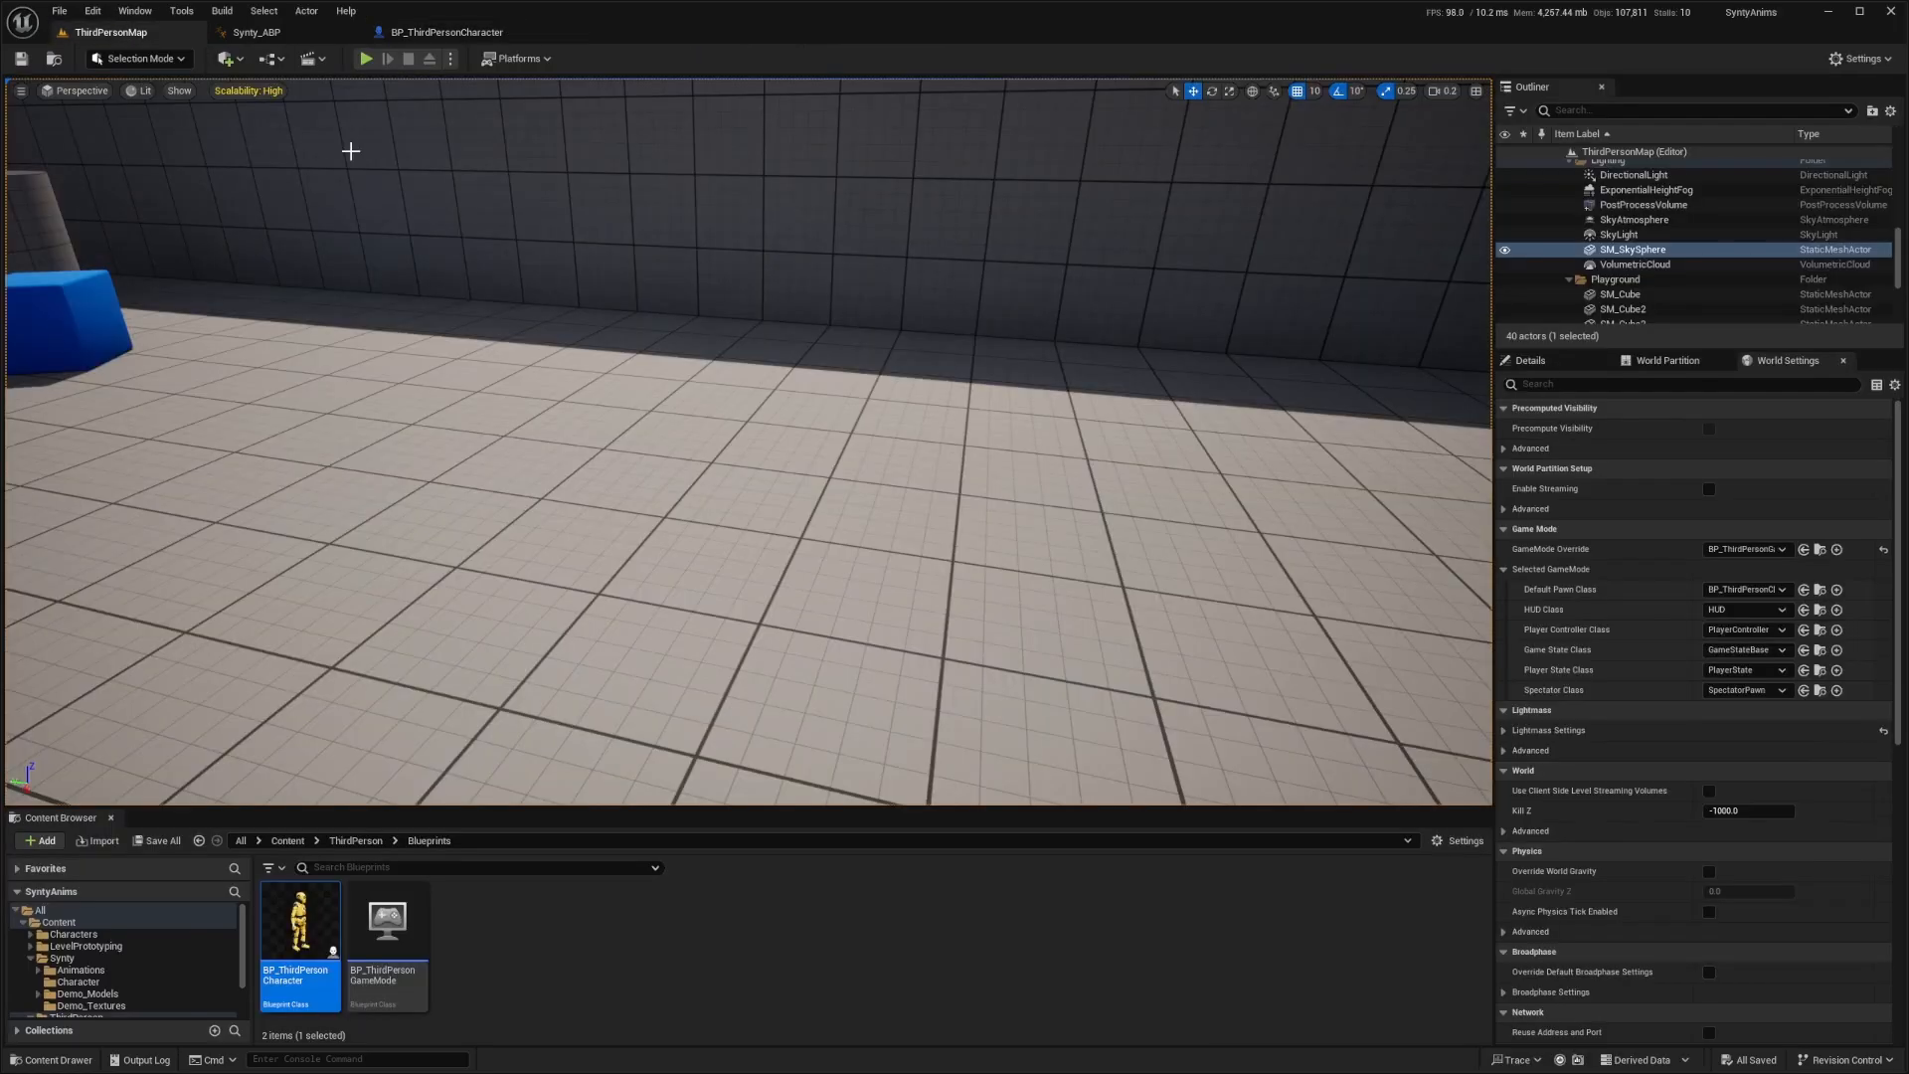
{"action": "right_click_drag", "start_coordinate": [369, 164], "coordinate": [328, 174]}
{"action": "key", "text": "alt+p"}
{"action": "key", "text": "F11"}
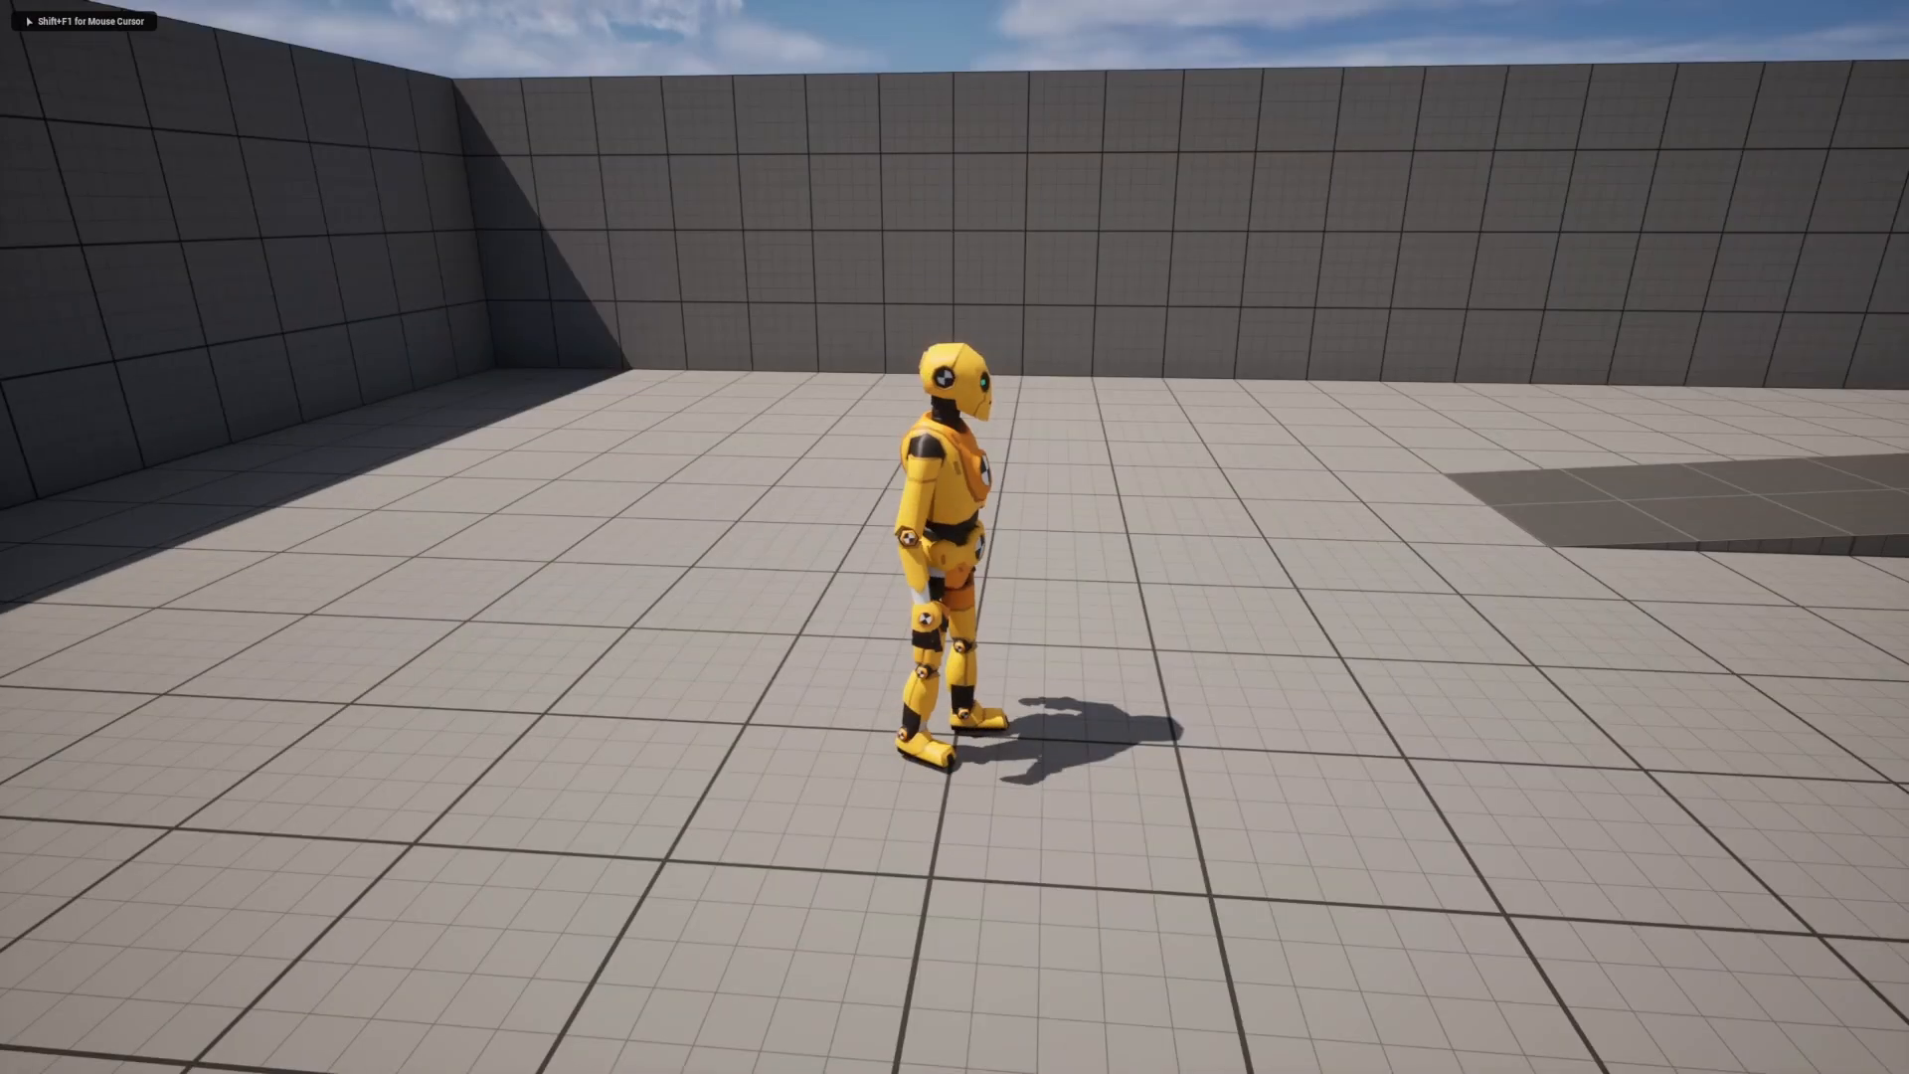
{"action": "key", "text": "F11"}
{"action": "key", "text": "F11"}
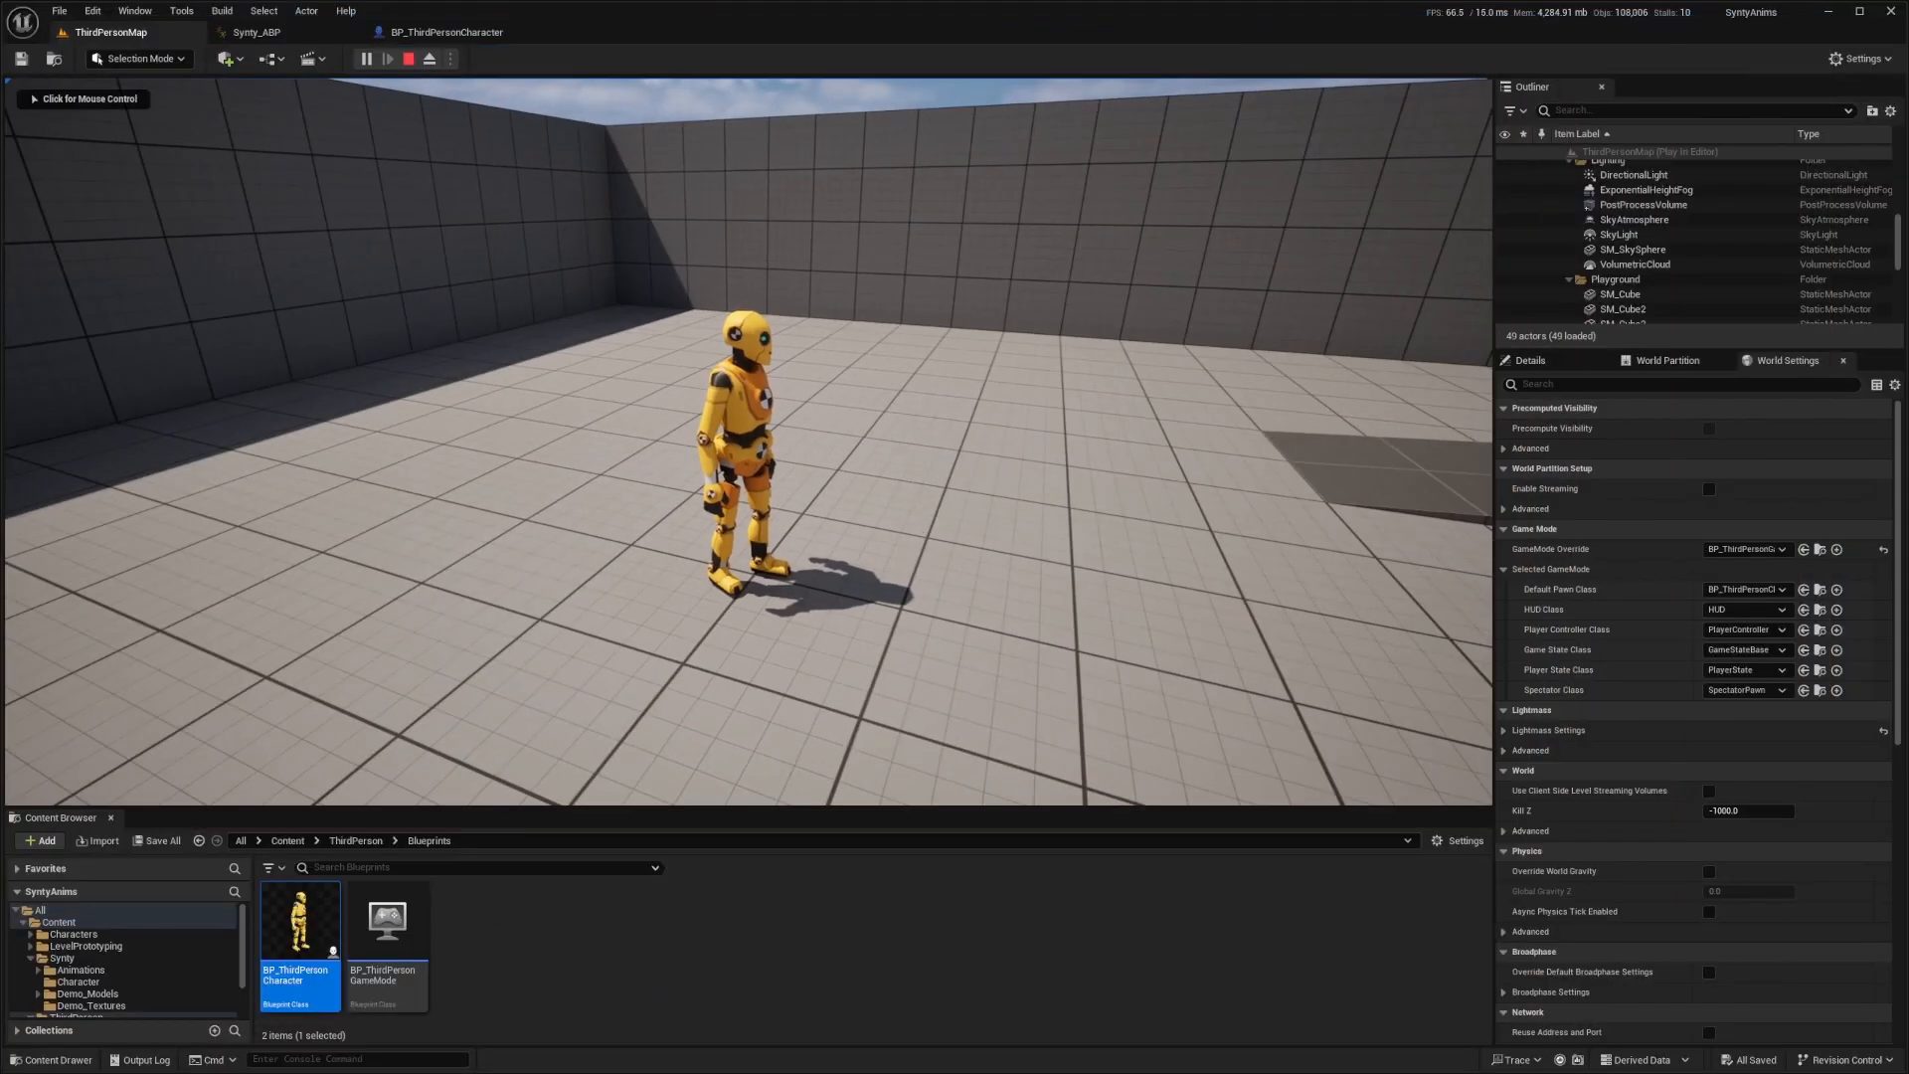
{"action": "key", "text": "F11"}
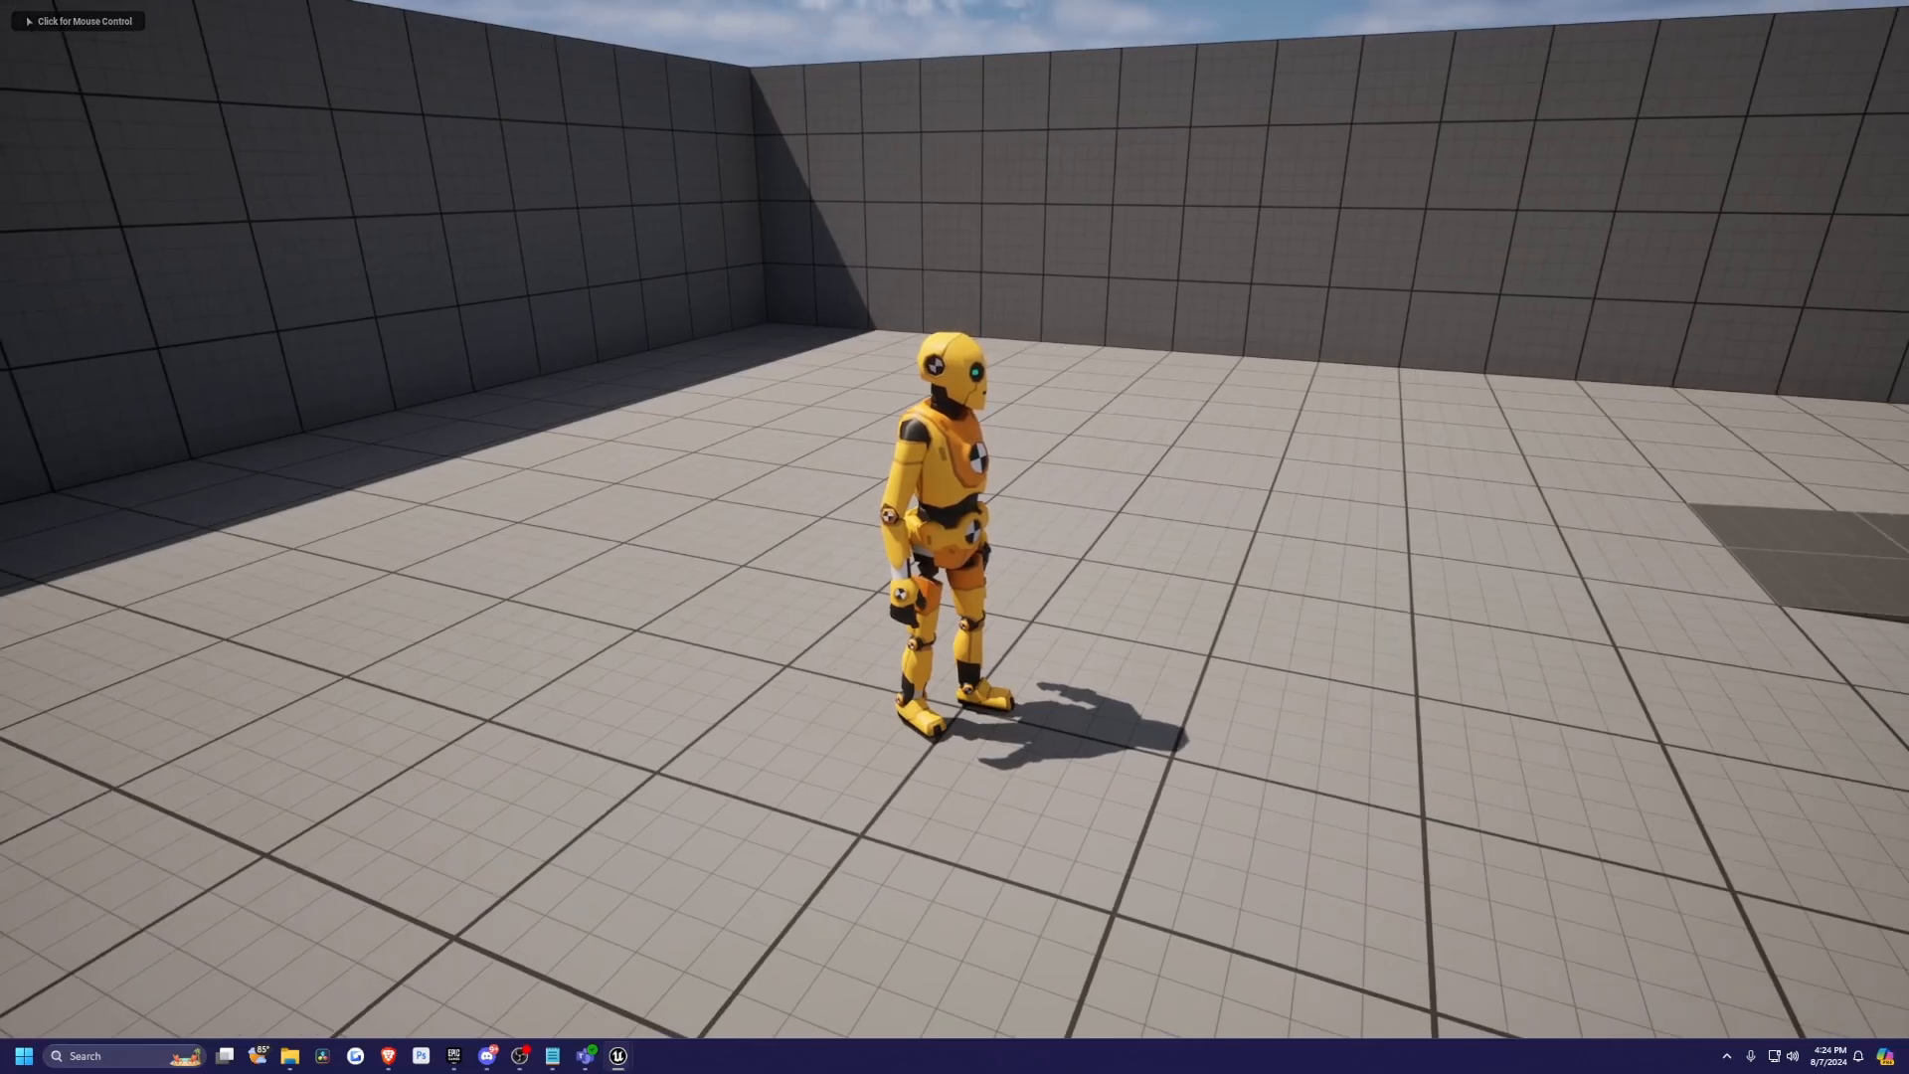
{"action": "key", "text": "F11"}
{"action": "key", "text": "Escape"}
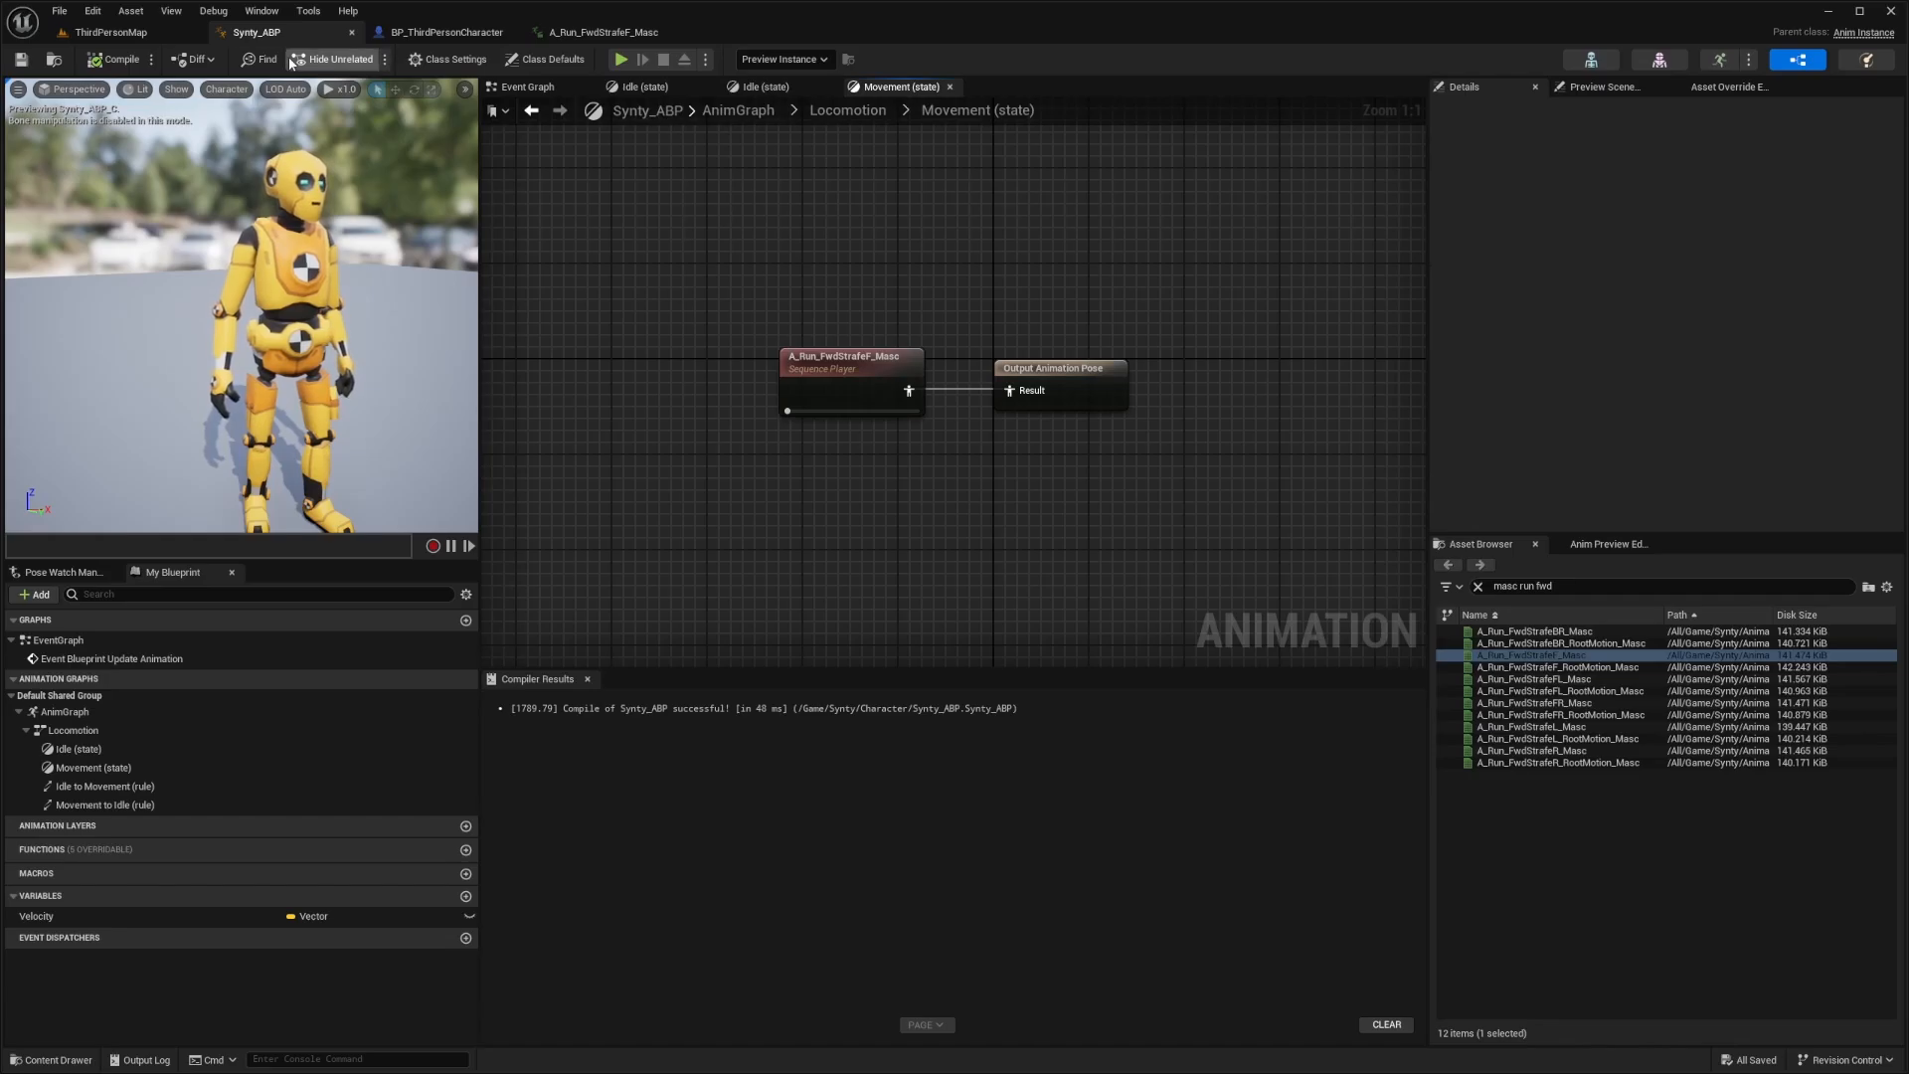
Play ThirdPersonMap again, move the character around and jump to check its animation, then stop the session
{"action": "left_click", "coordinate": [88, 36]}
{"action": "key", "text": "alt+p"}
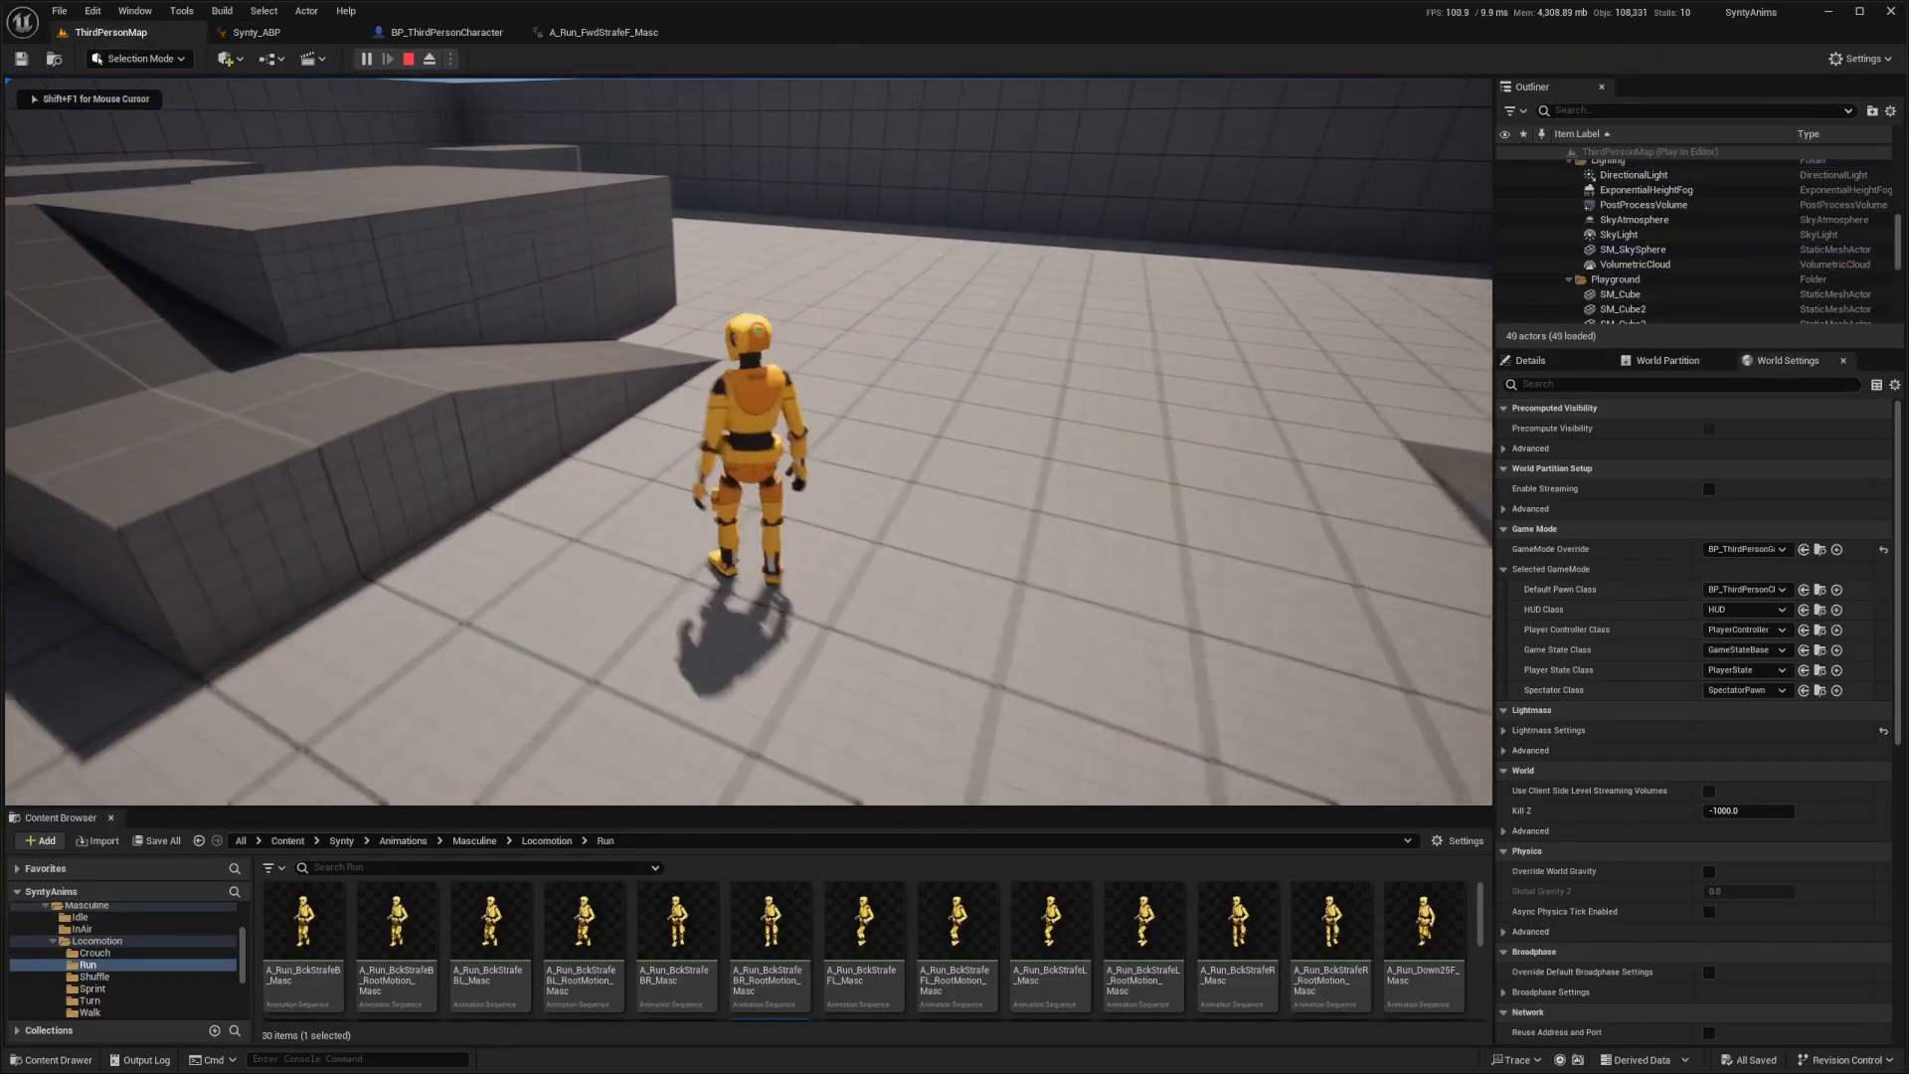
{"action": "key", "text": "w"}
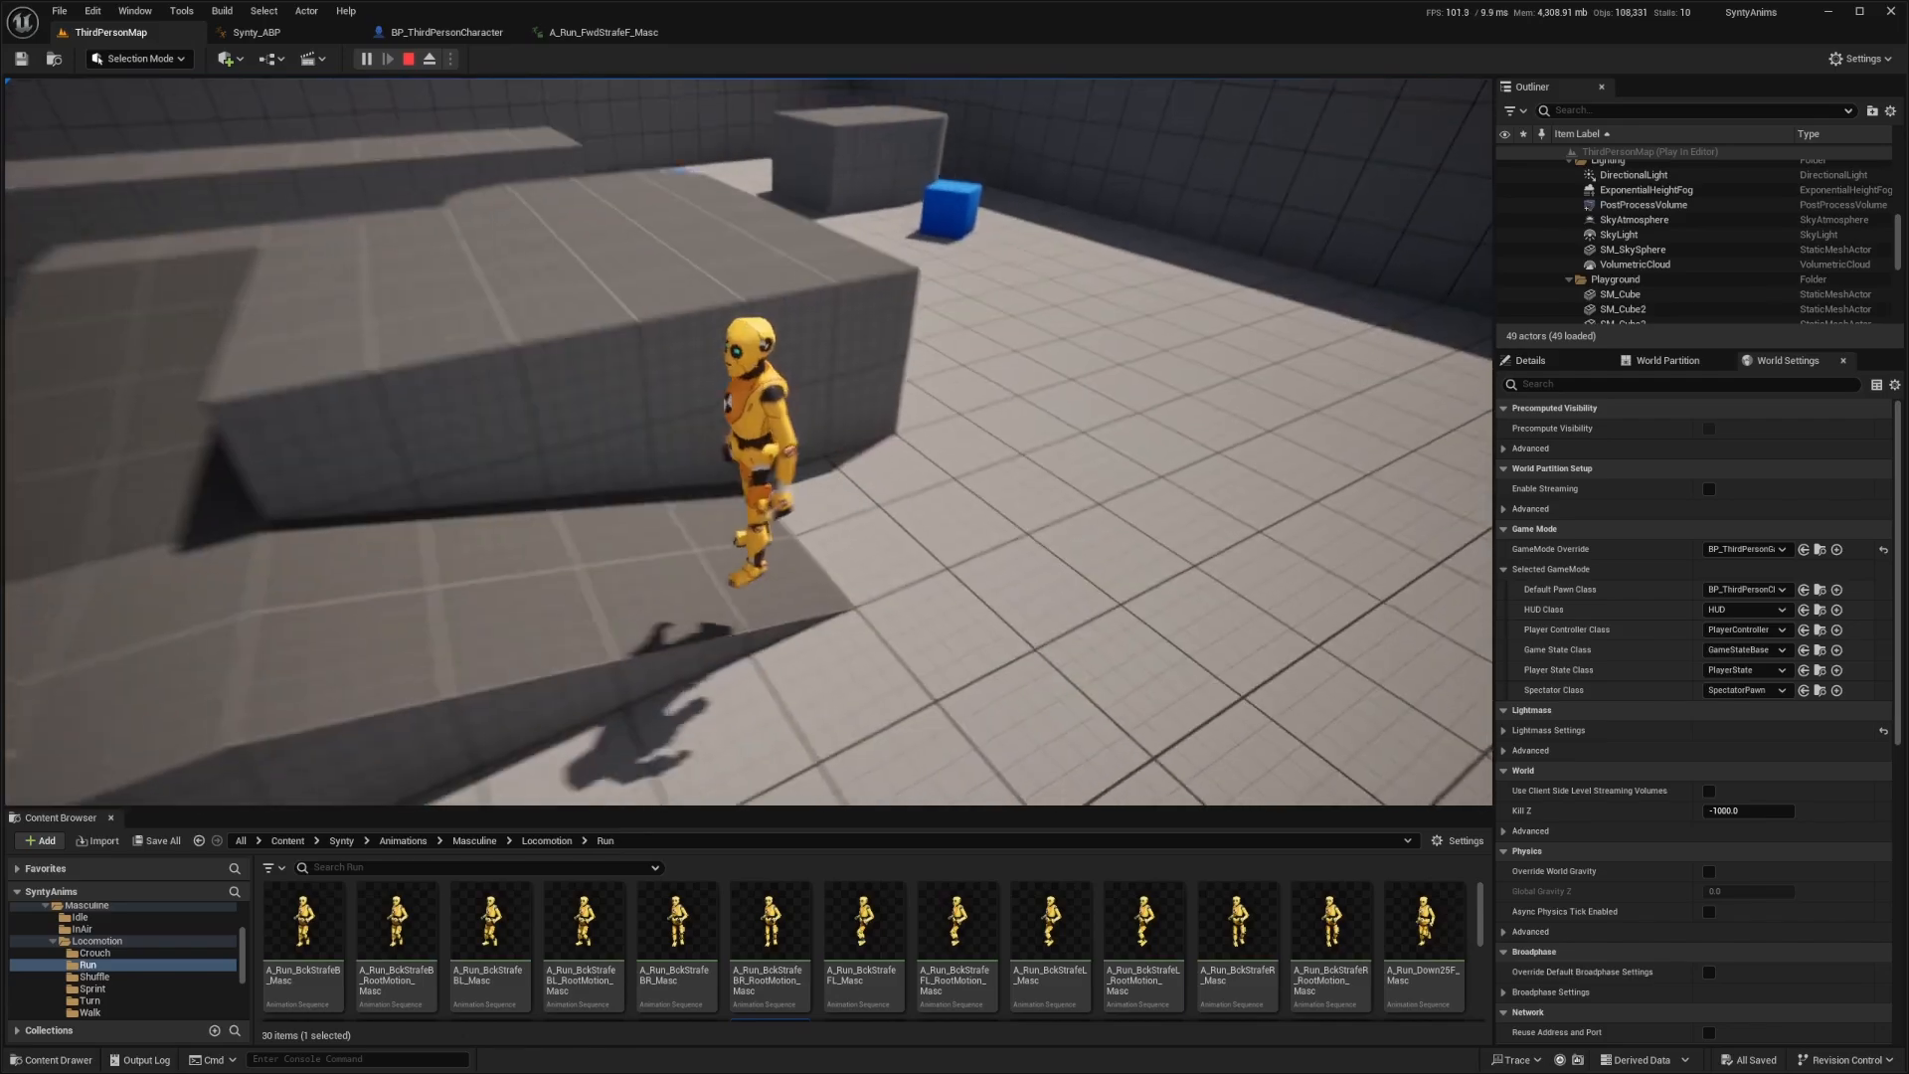
{"action": "key", "text": "w"}
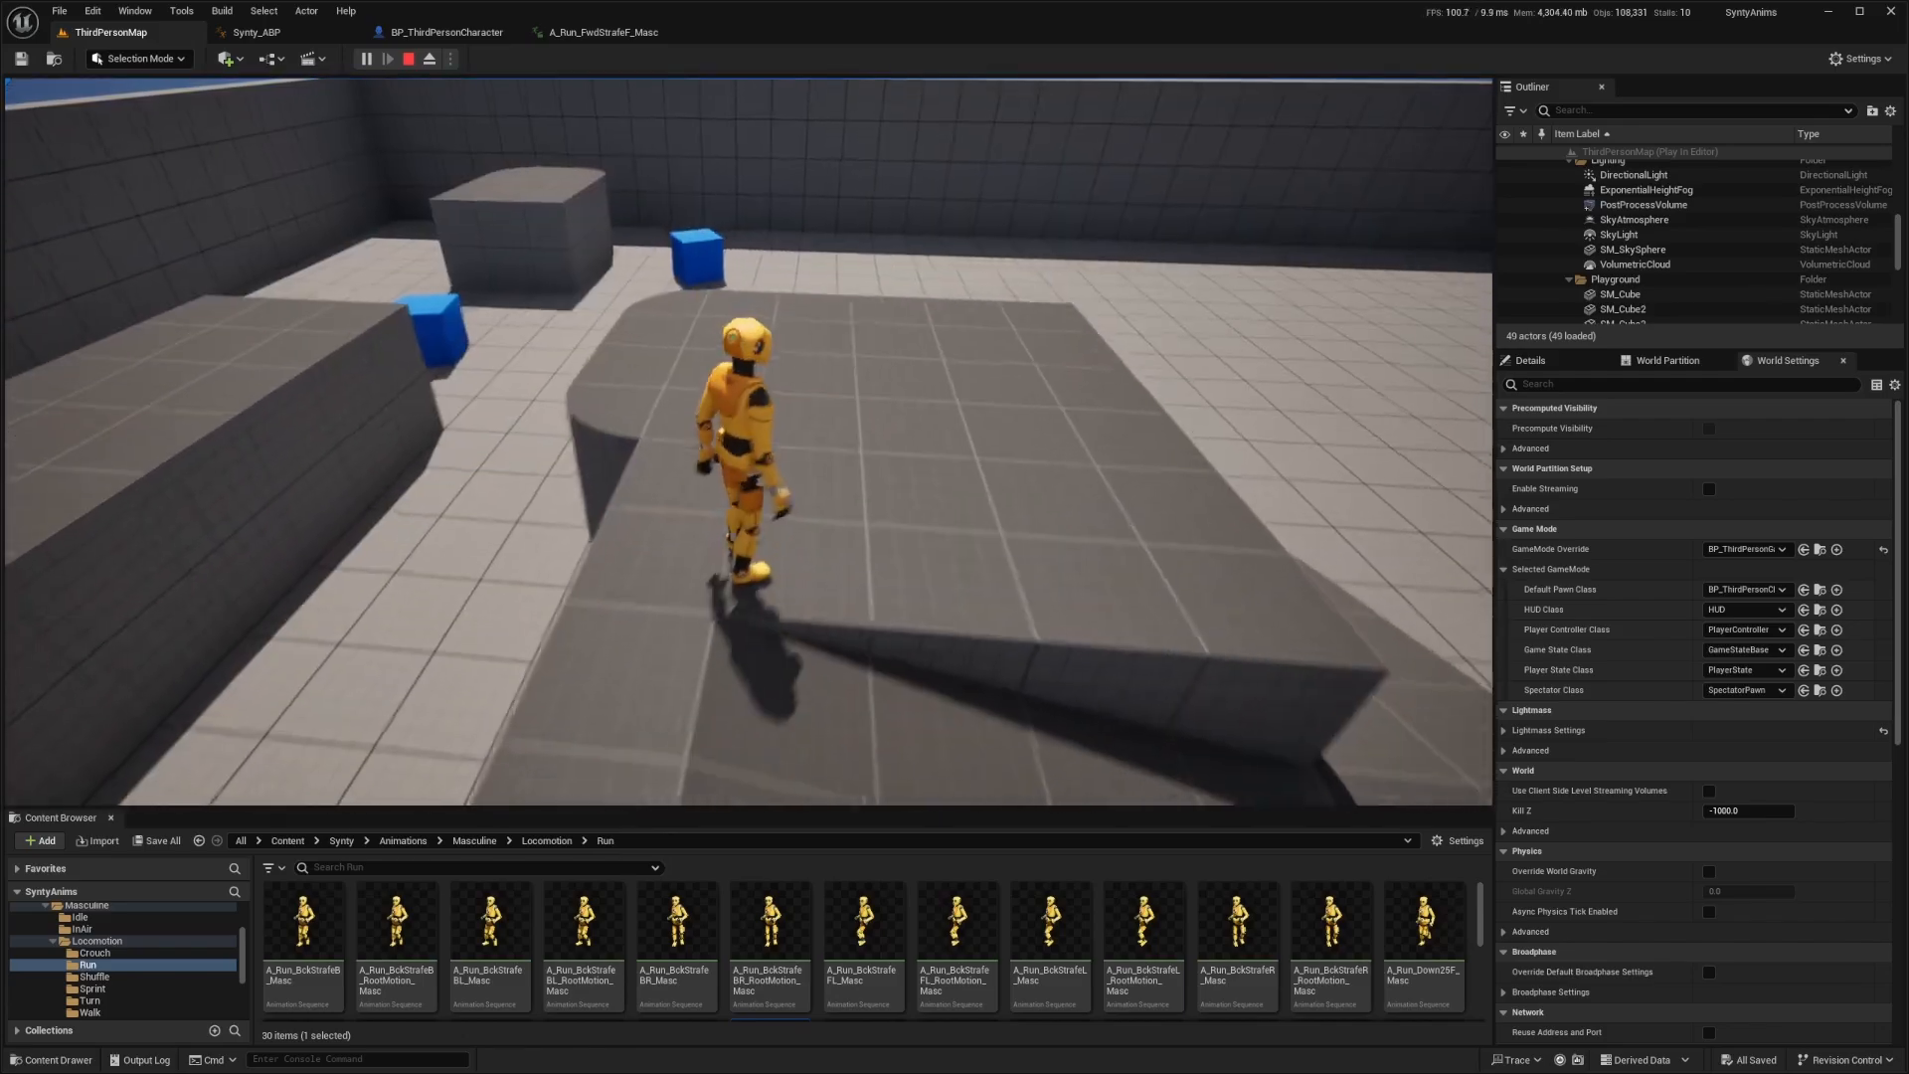
{"action": "key", "text": "a"}
{"action": "key", "text": "w"}
{"action": "key", "text": "space"}
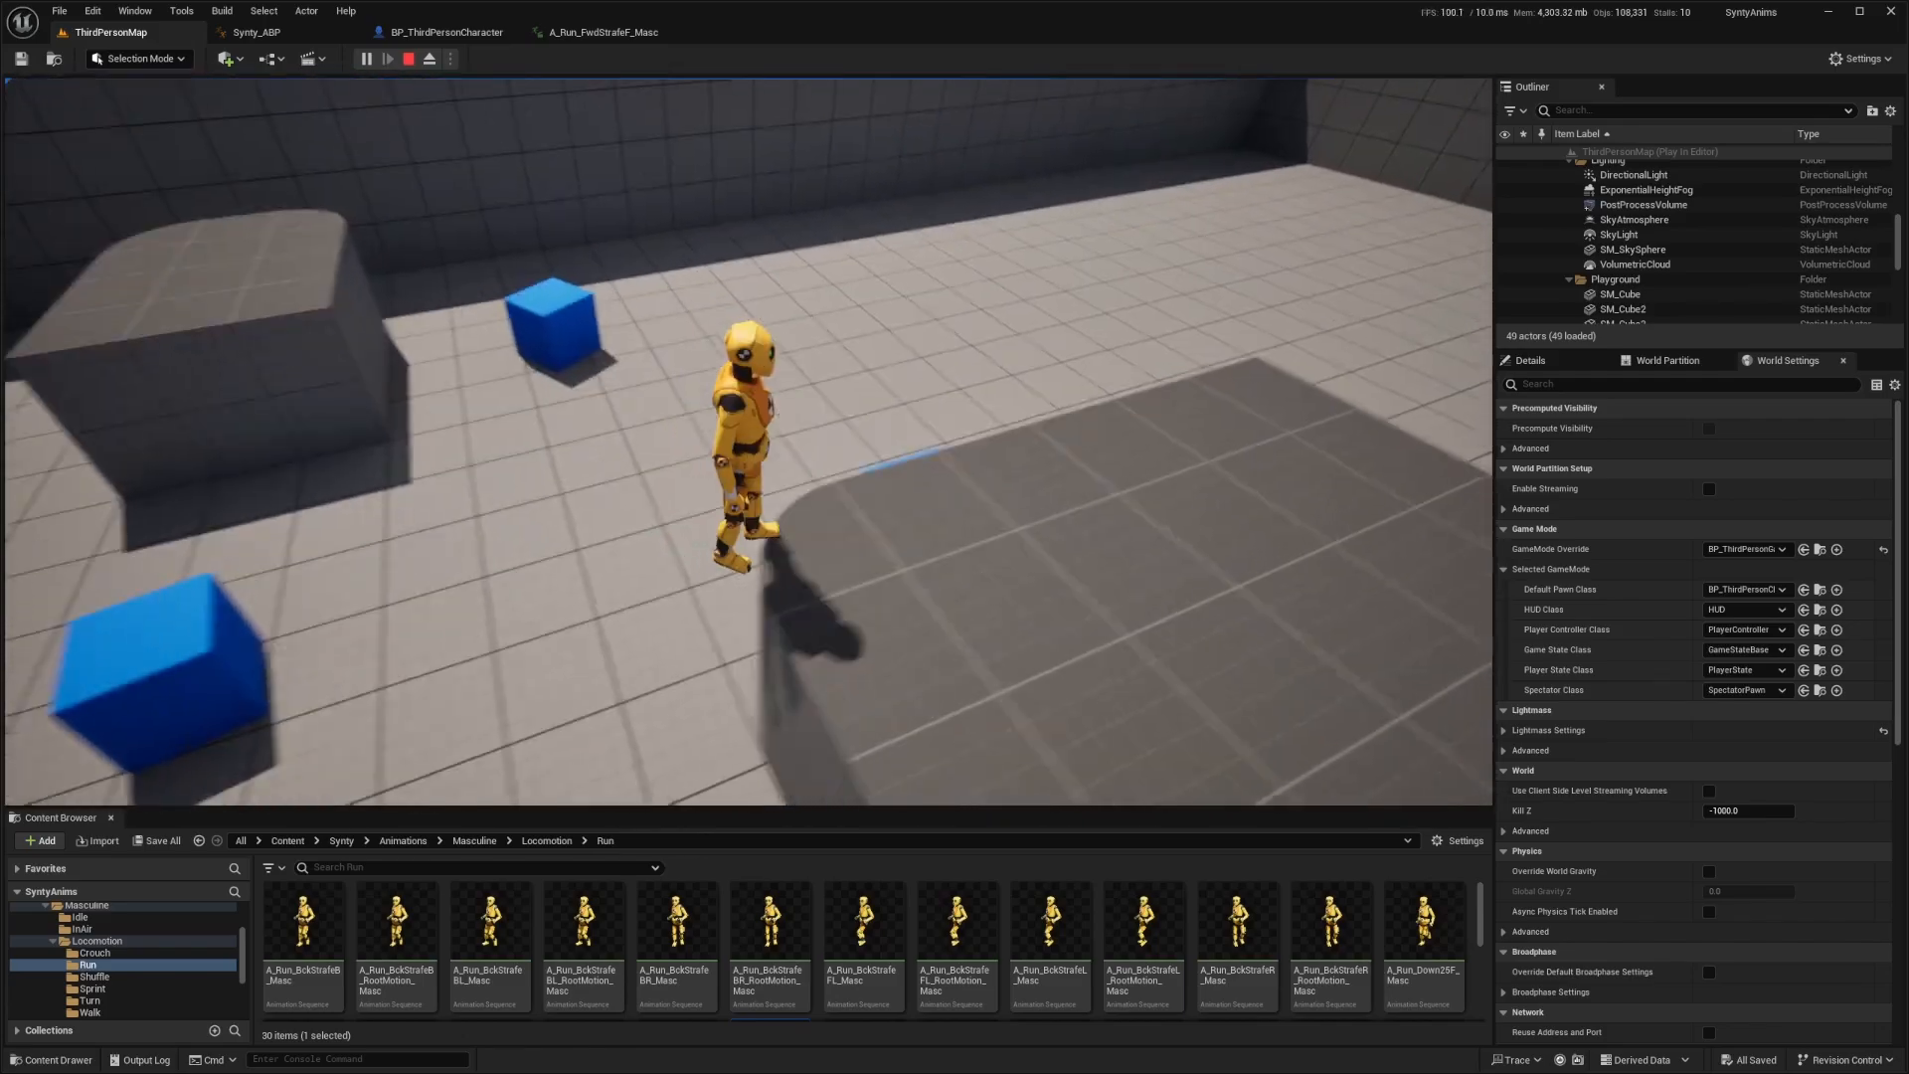
{"action": "key", "text": "s"}
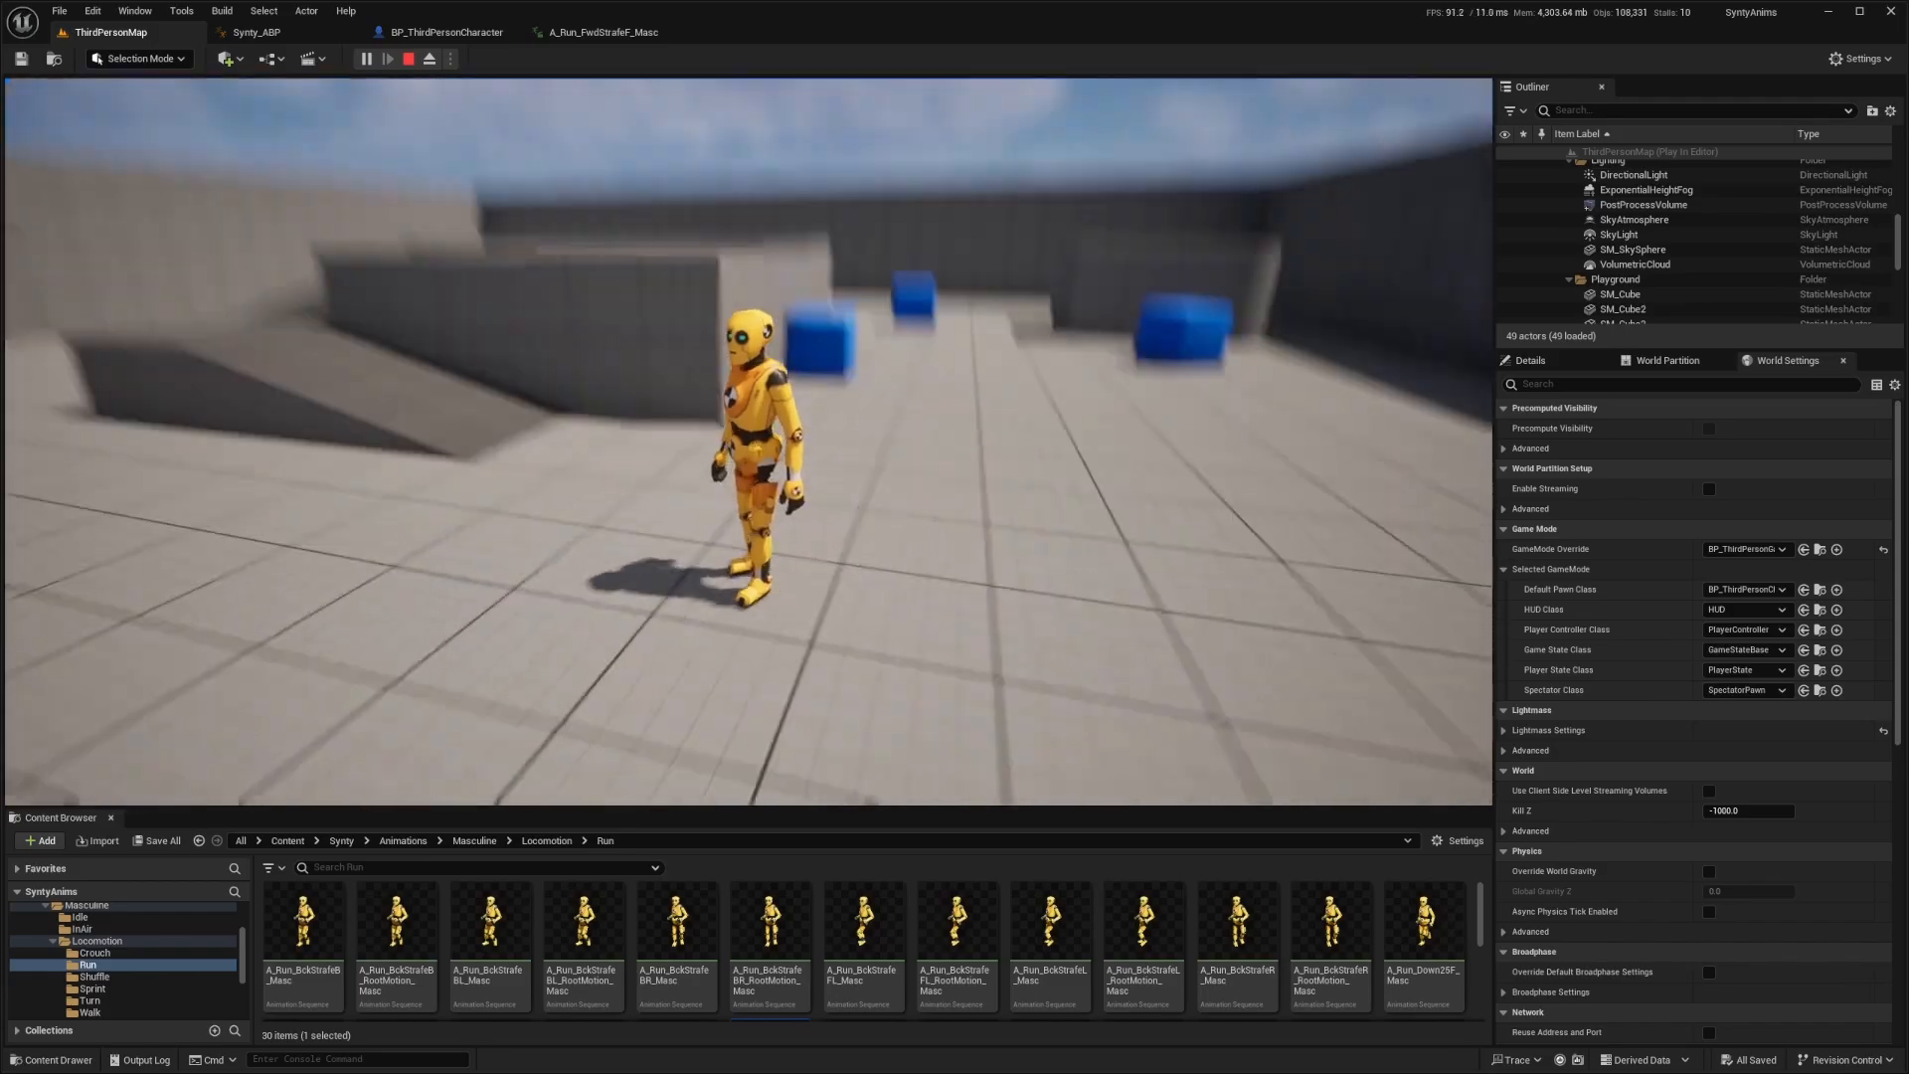
{"action": "key", "text": "Escape"}
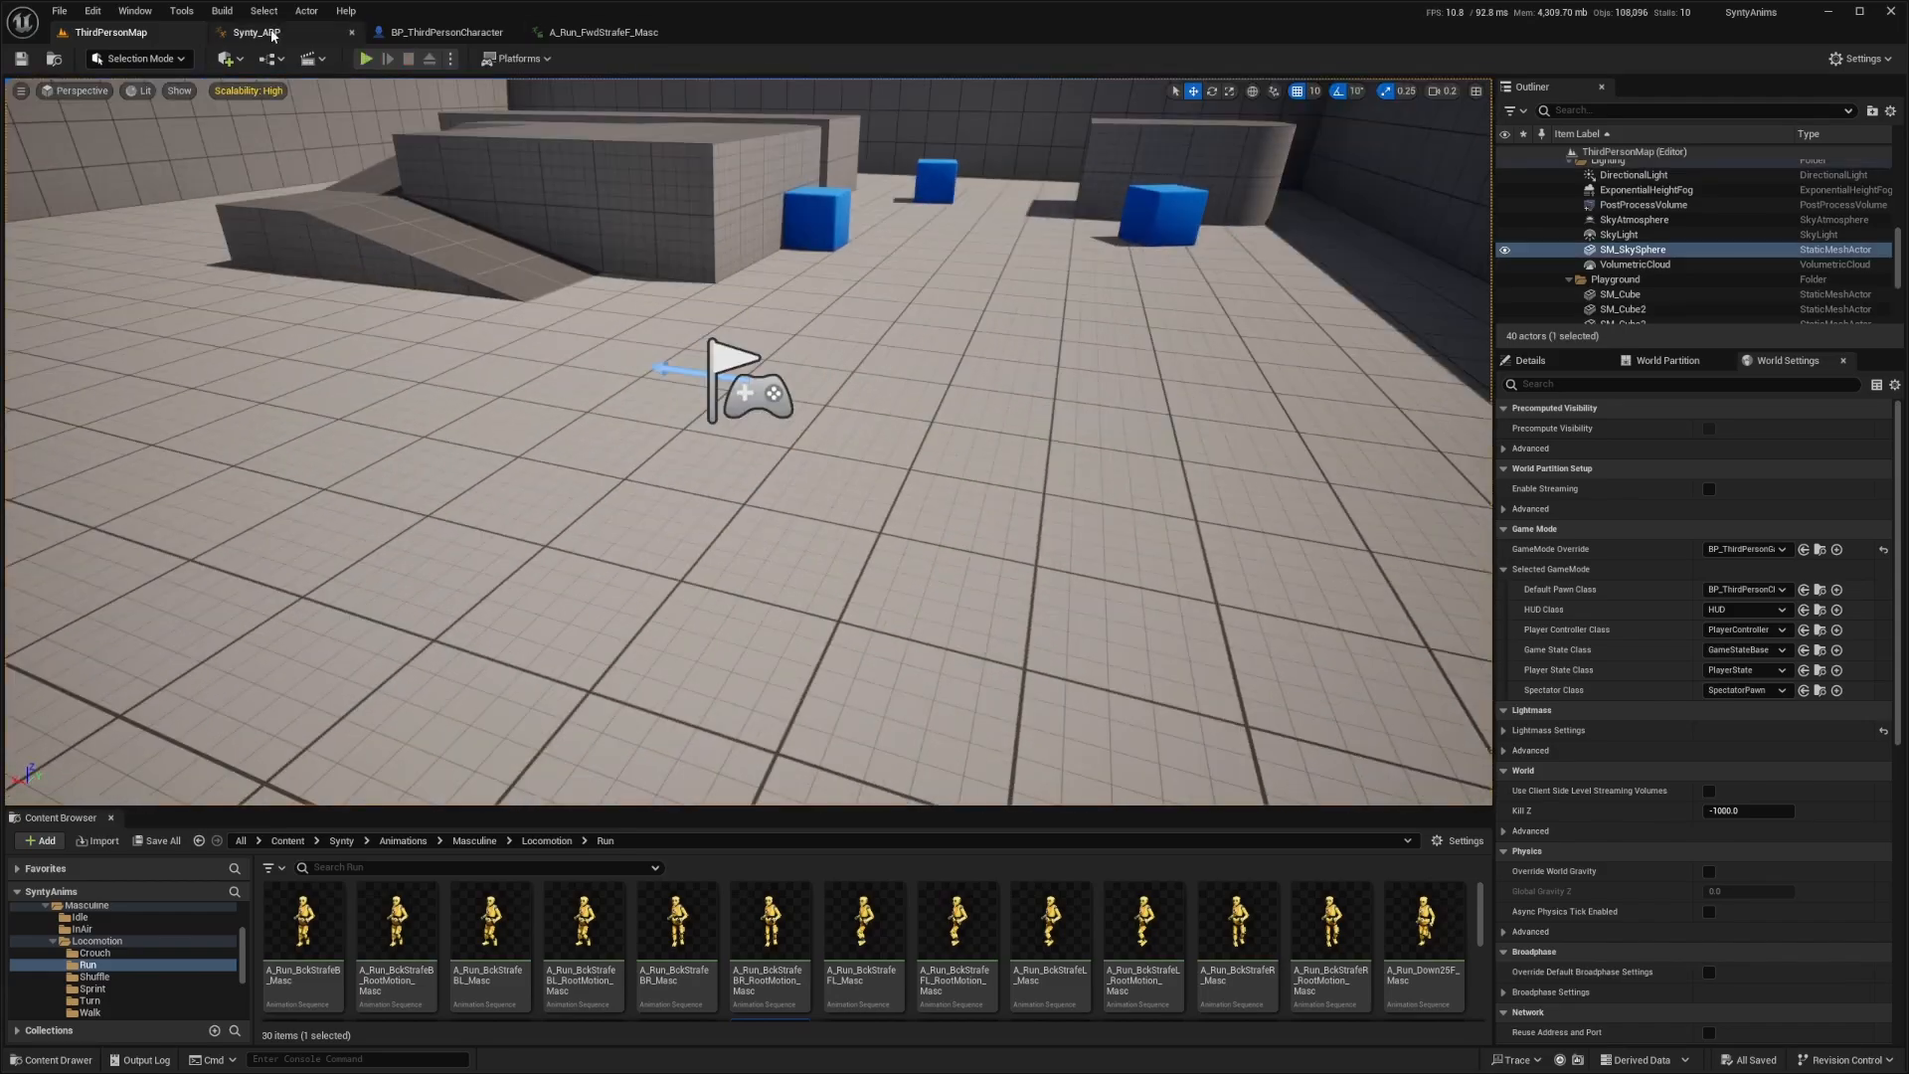
In Synty_ABP's Event Graph, space apart the Event Blueprint Update Animation and Try Get Pawn Owner nodes
{"action": "left_click", "coordinate": [259, 33]}
{"action": "left_click", "coordinate": [527, 87]}
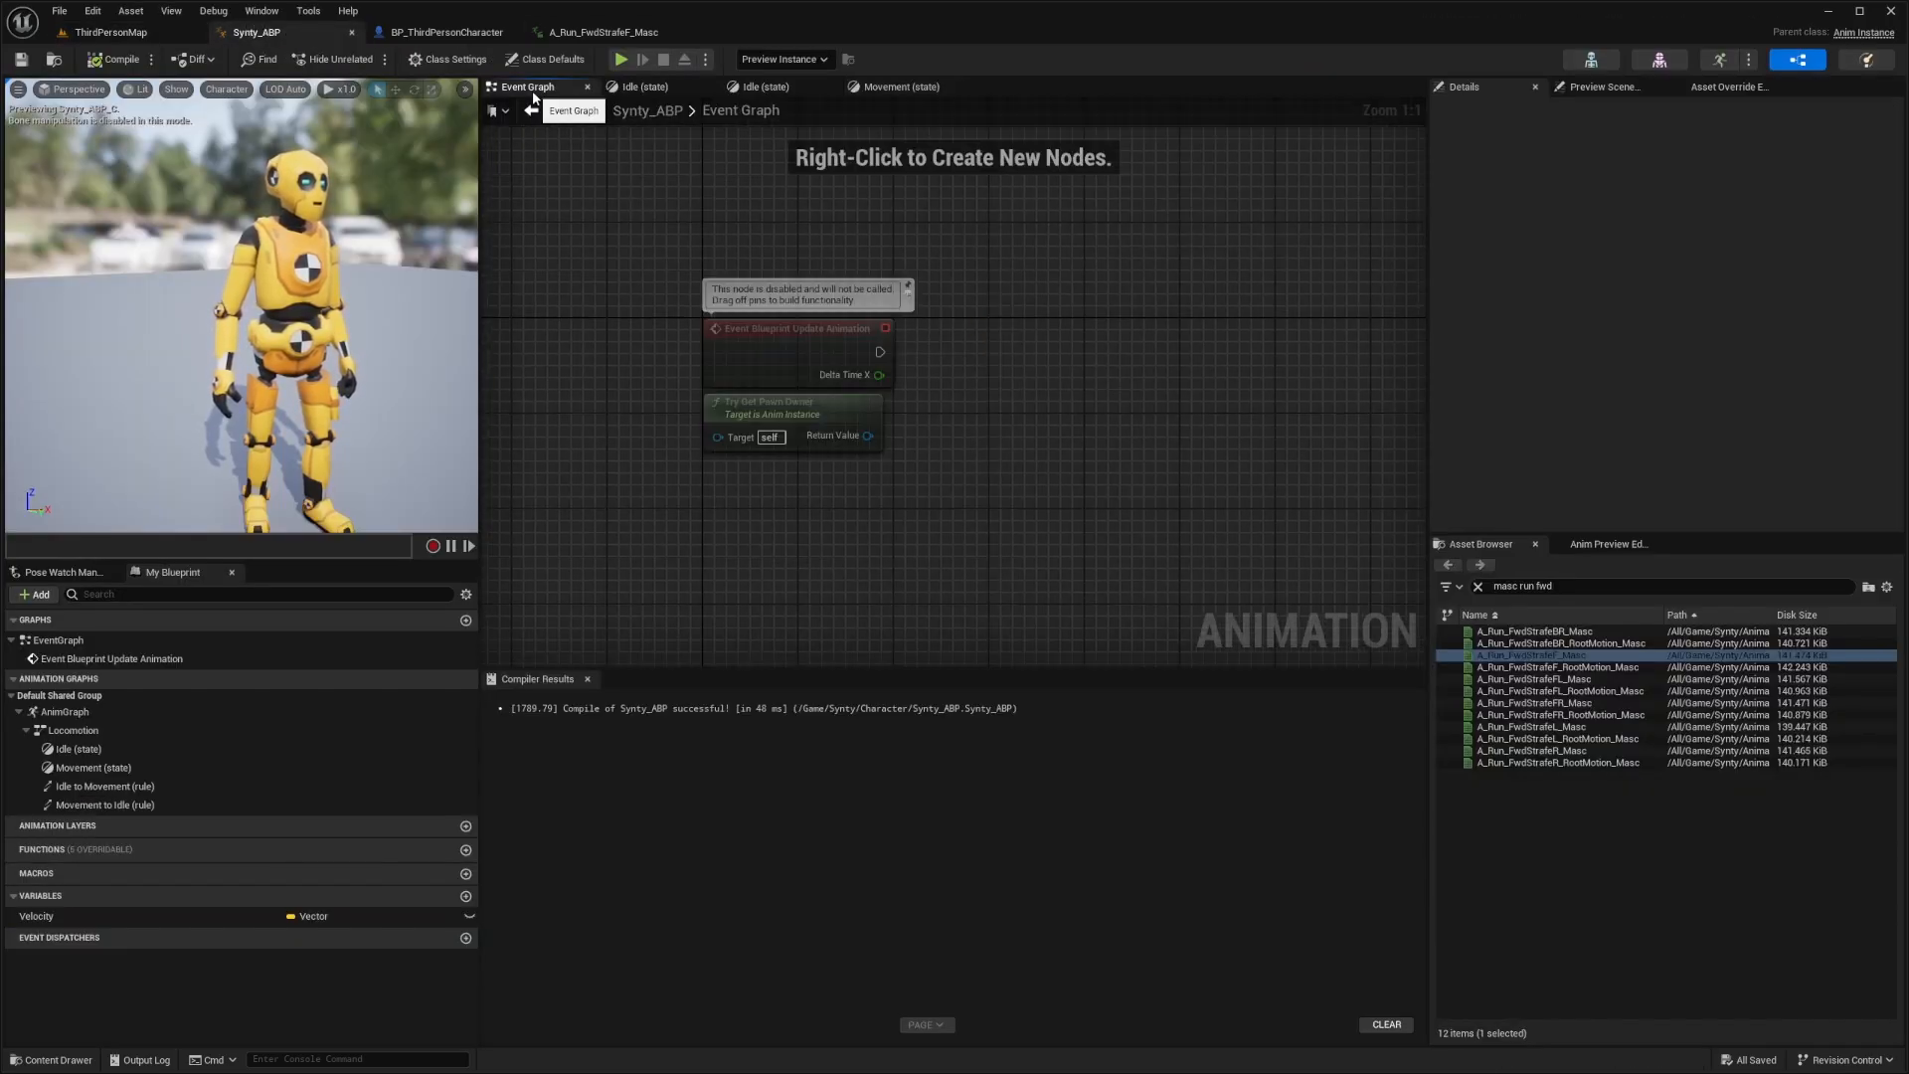
{"action": "left_click_drag", "start_coordinate": [978, 352], "coordinate": [783, 315]}
{"action": "left_click_drag", "start_coordinate": [932, 396], "coordinate": [770, 460]}
{"action": "left_click_drag", "start_coordinate": [1043, 282], "coordinate": [677, 481]}
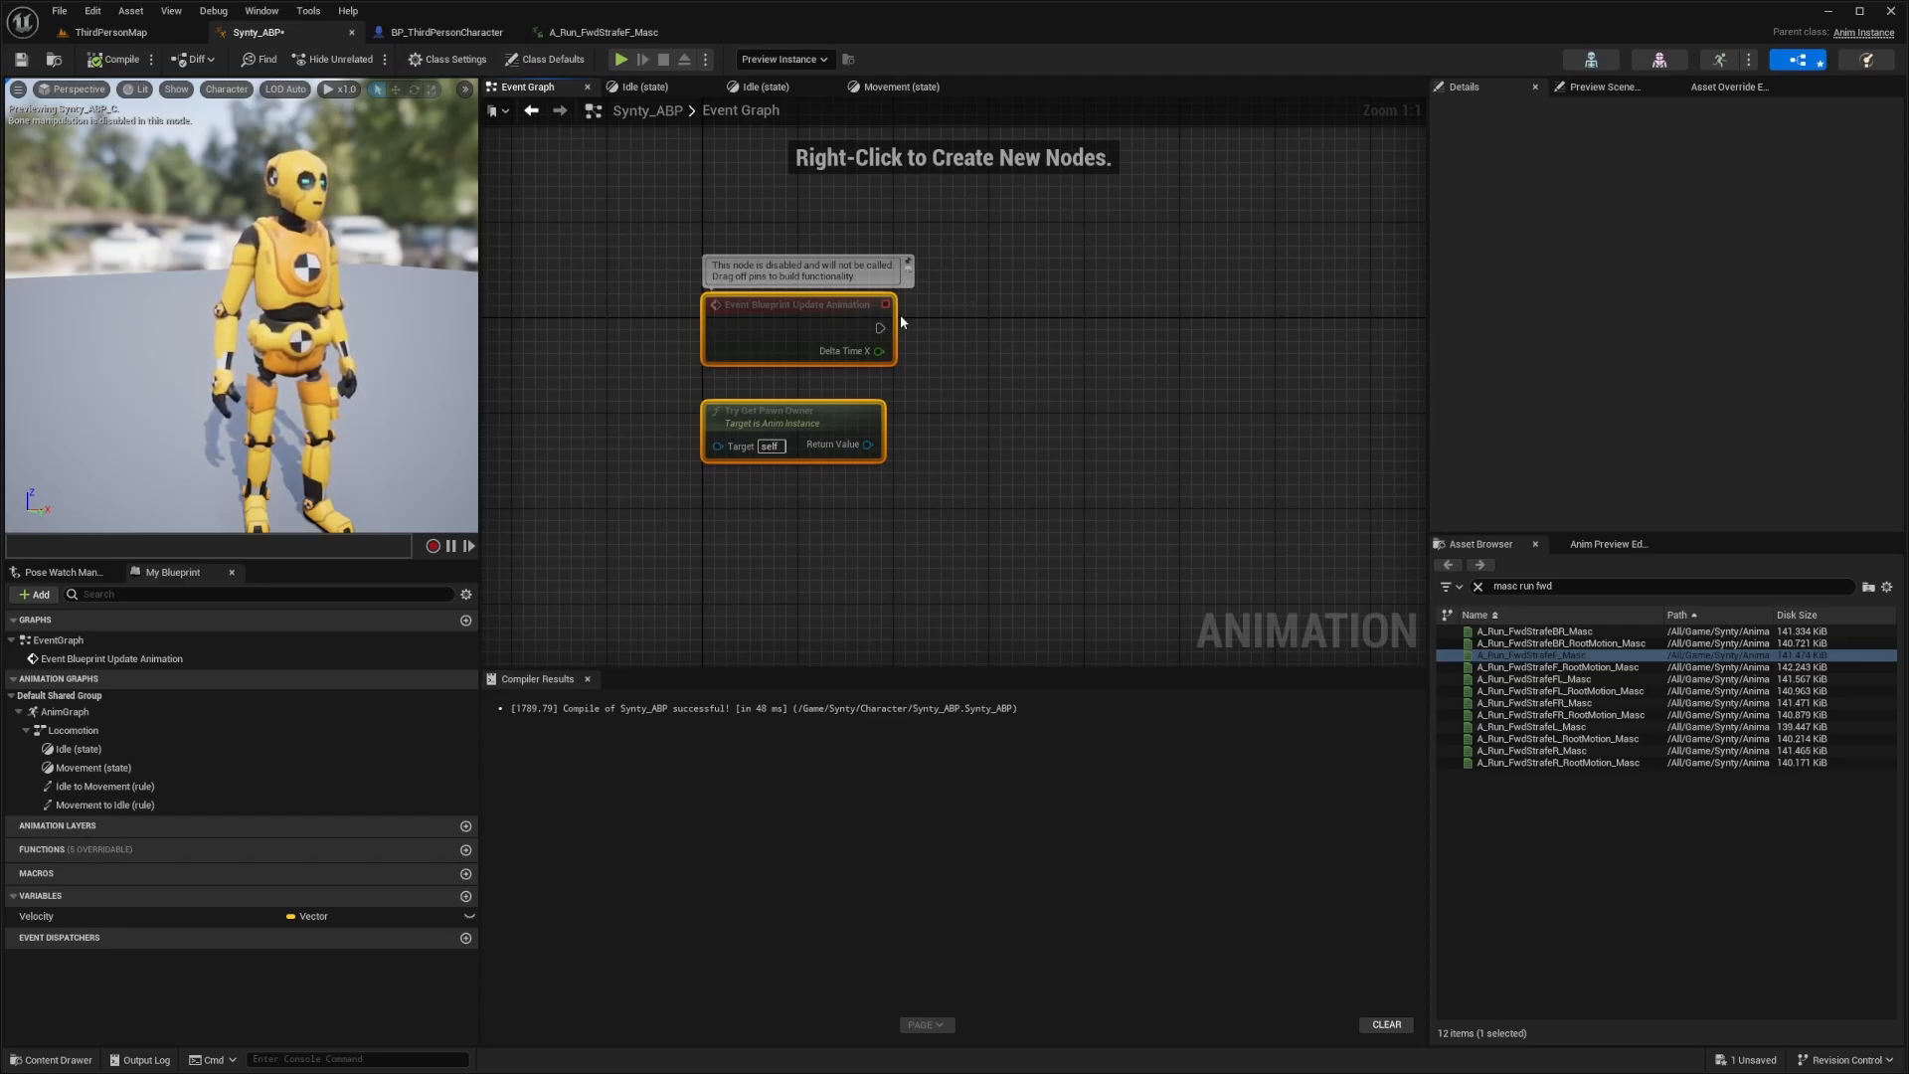
{"action": "left_click_drag", "start_coordinate": [975, 292], "coordinate": [651, 488]}
{"action": "left_click", "coordinate": [727, 435]}
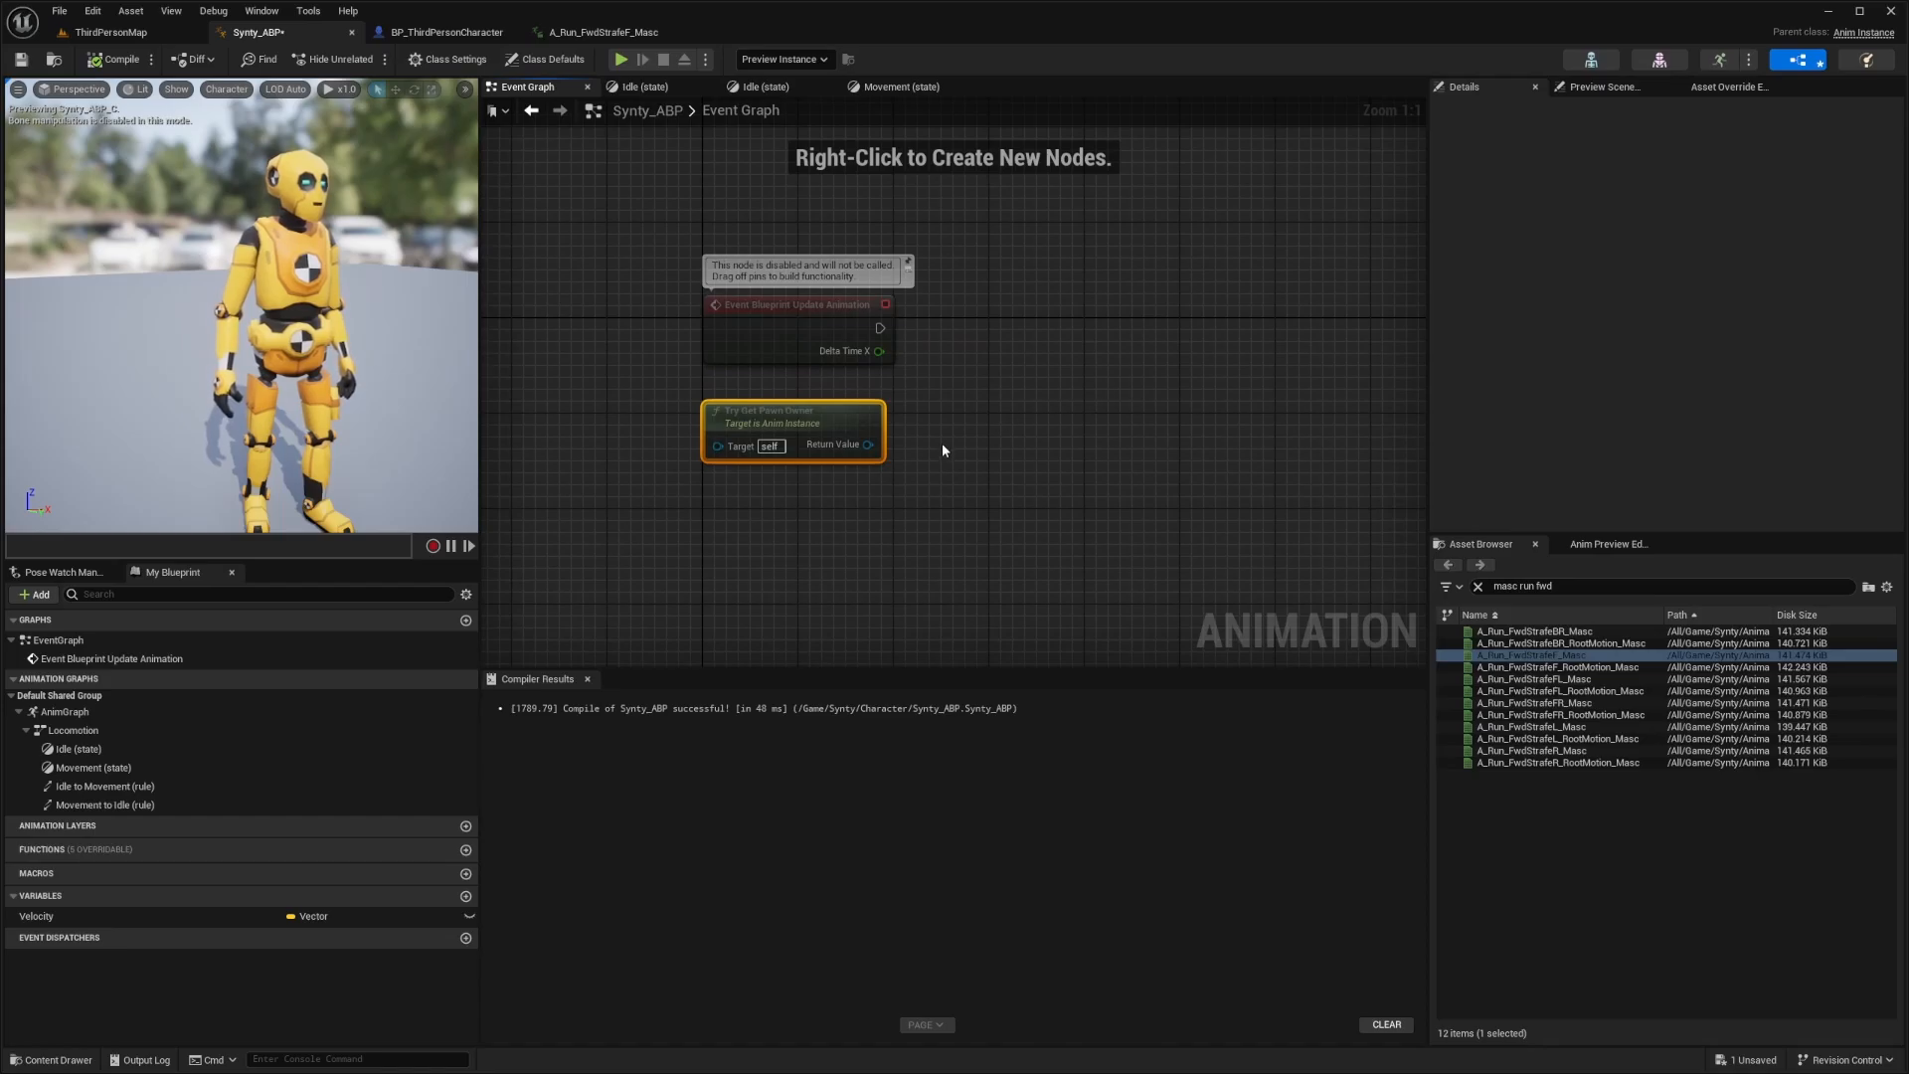
Add a Get Velocity node fed by Try Get Pawn Owner's Return Value and straighten the connection between the two nodes
{"action": "left_click_drag", "start_coordinate": [874, 452], "coordinate": [947, 443]}
{"action": "type", "text": "get volic"}
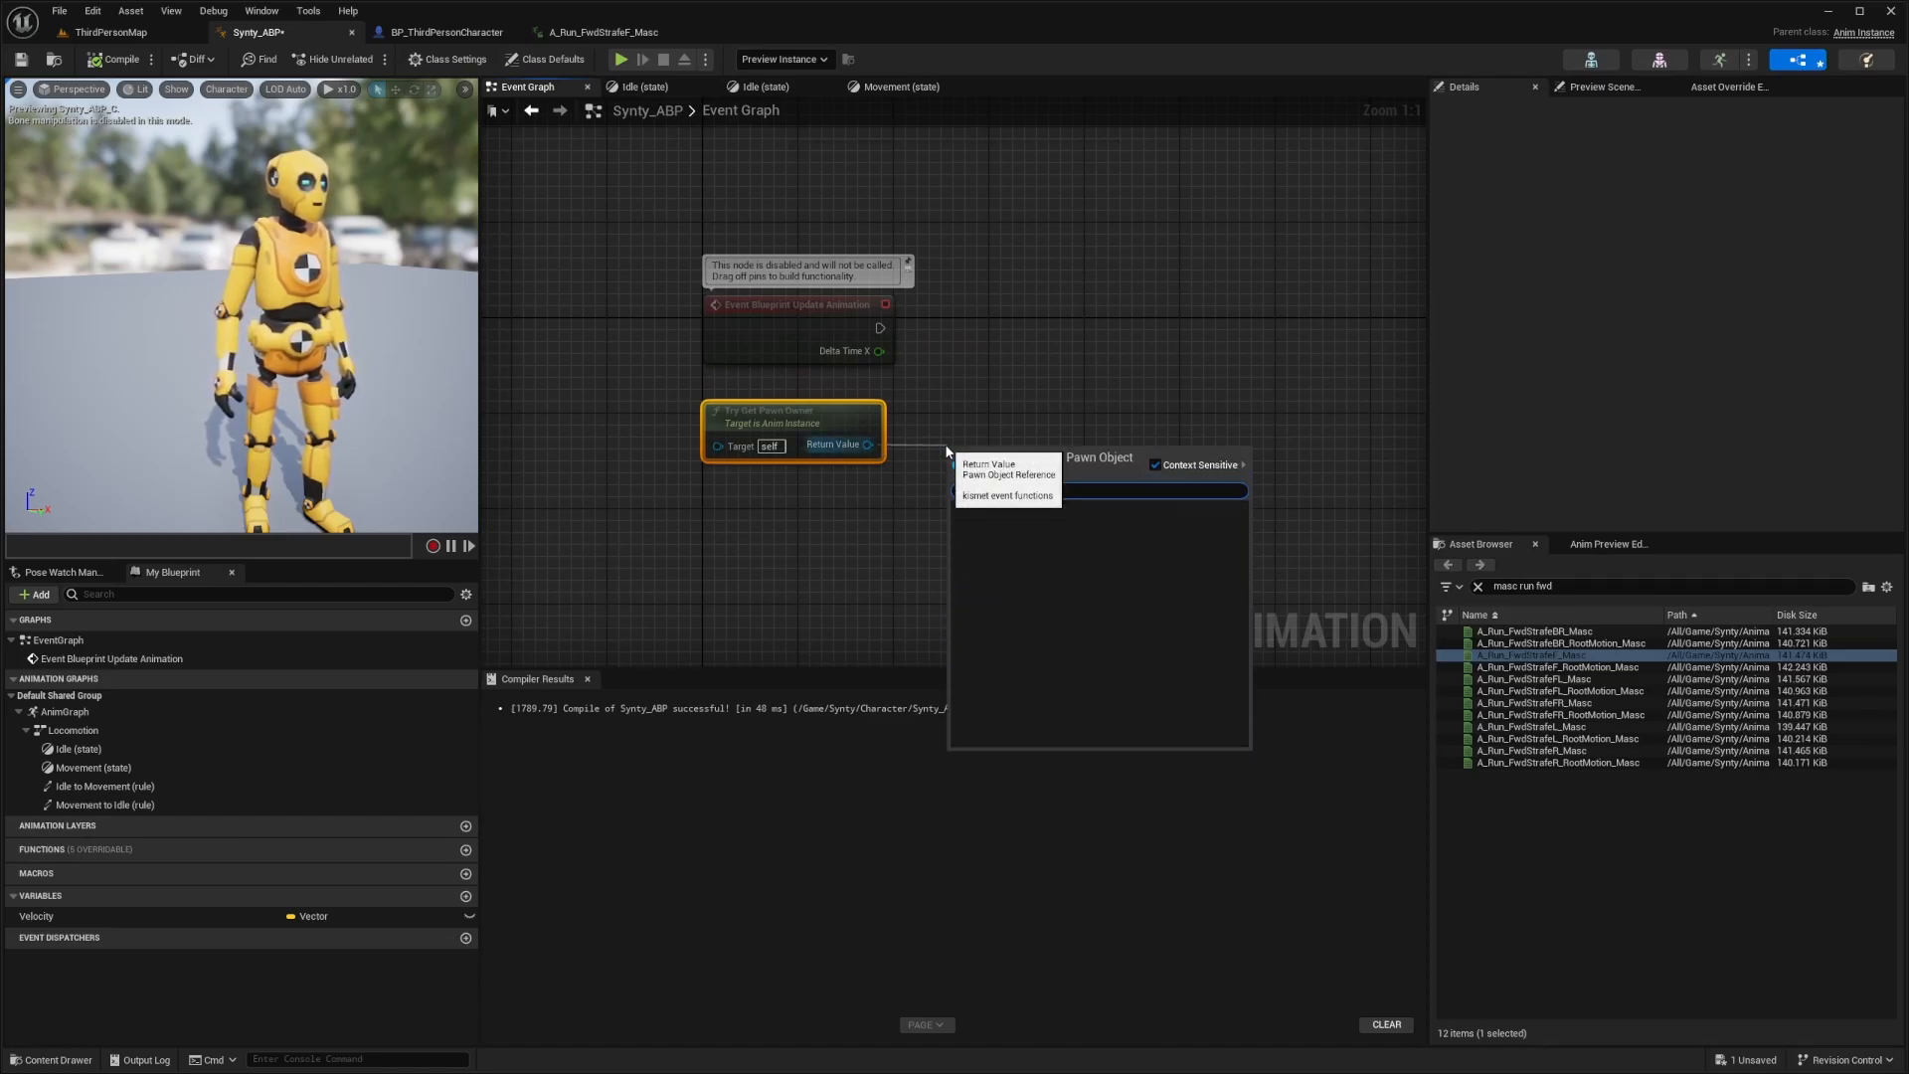
{"action": "key", "text": "BackSpace"}
{"action": "key", "text": "BackSpace"}
{"action": "key", "text": "BackSpace"}
{"action": "key", "text": "BackSpace"}
{"action": "type", "text": "eloc"}
{"action": "key", "text": "Return"}
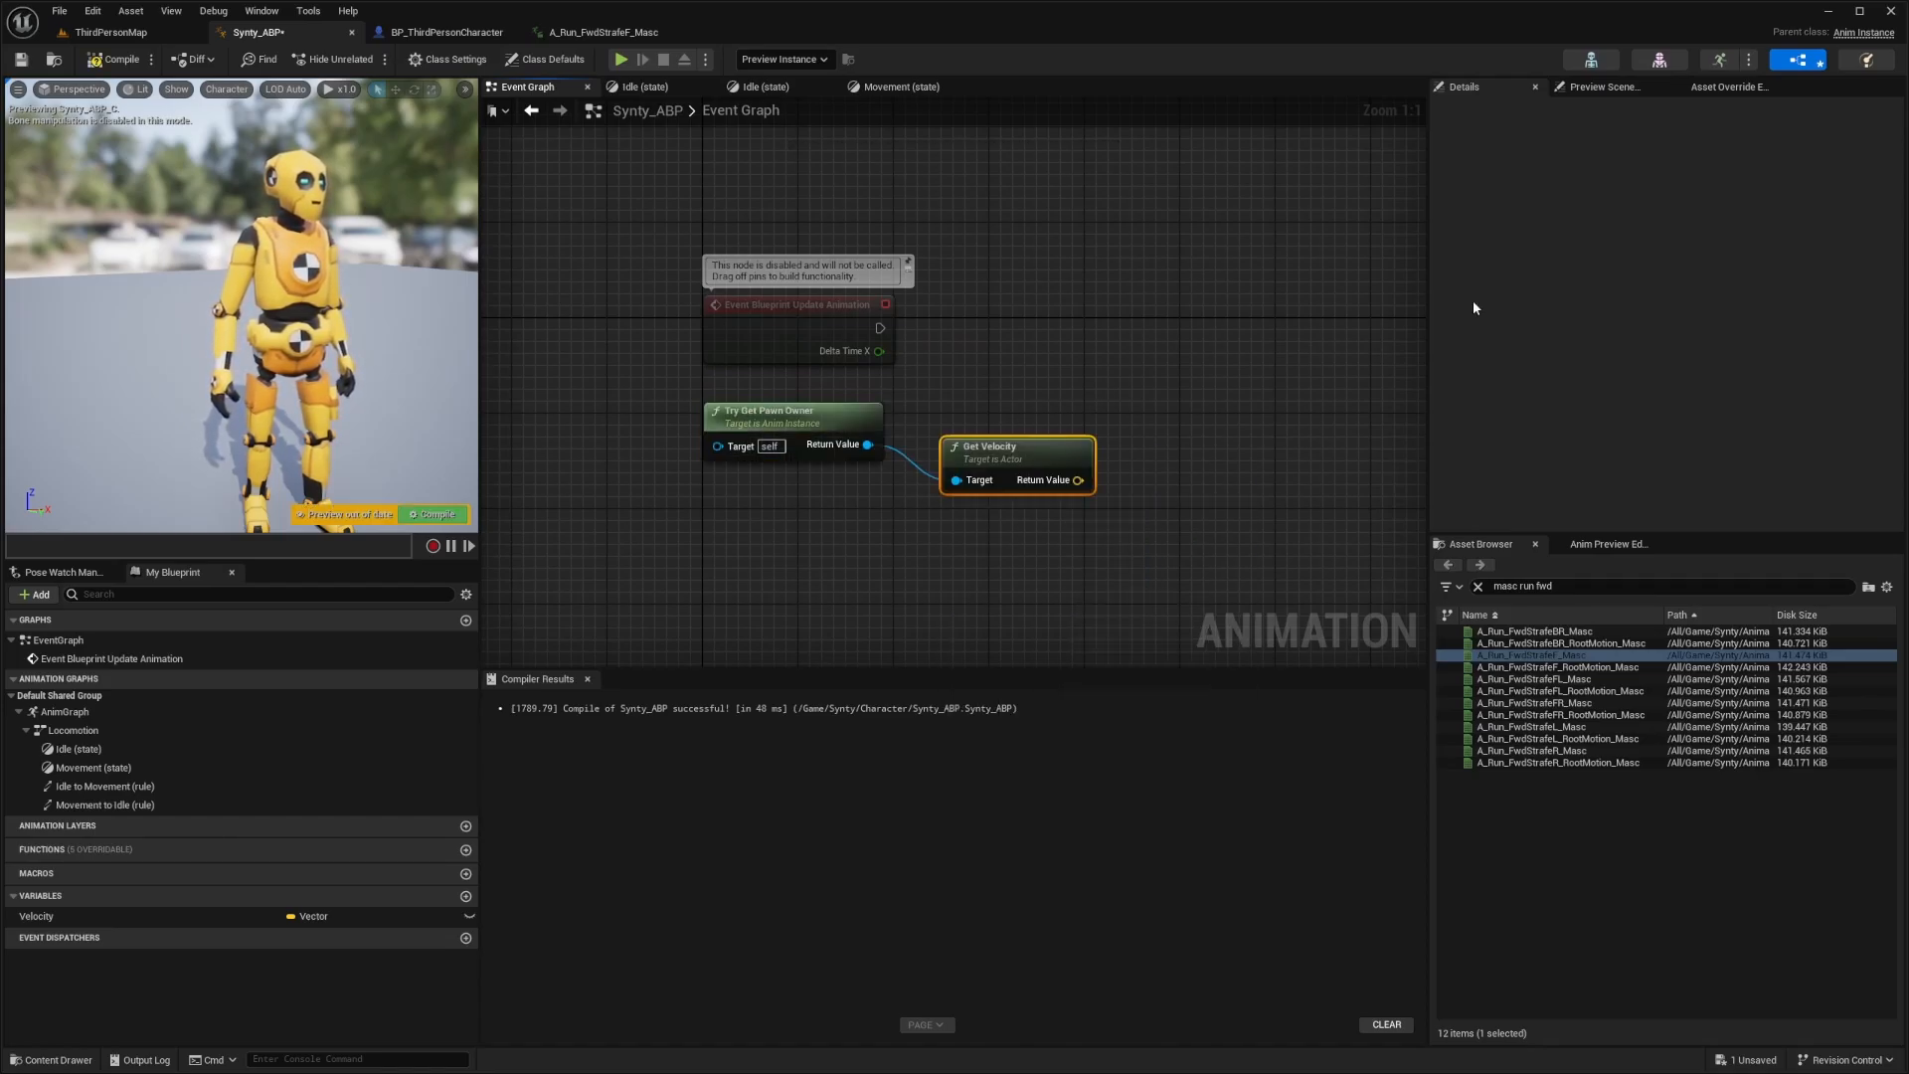
{"action": "right_click", "coordinate": [836, 444]}
{"action": "left_click", "coordinate": [976, 473], "text": "shift"}
{"action": "key", "text": "q"}
{"action": "left_click_drag", "start_coordinate": [1077, 481], "coordinate": [1149, 466]}
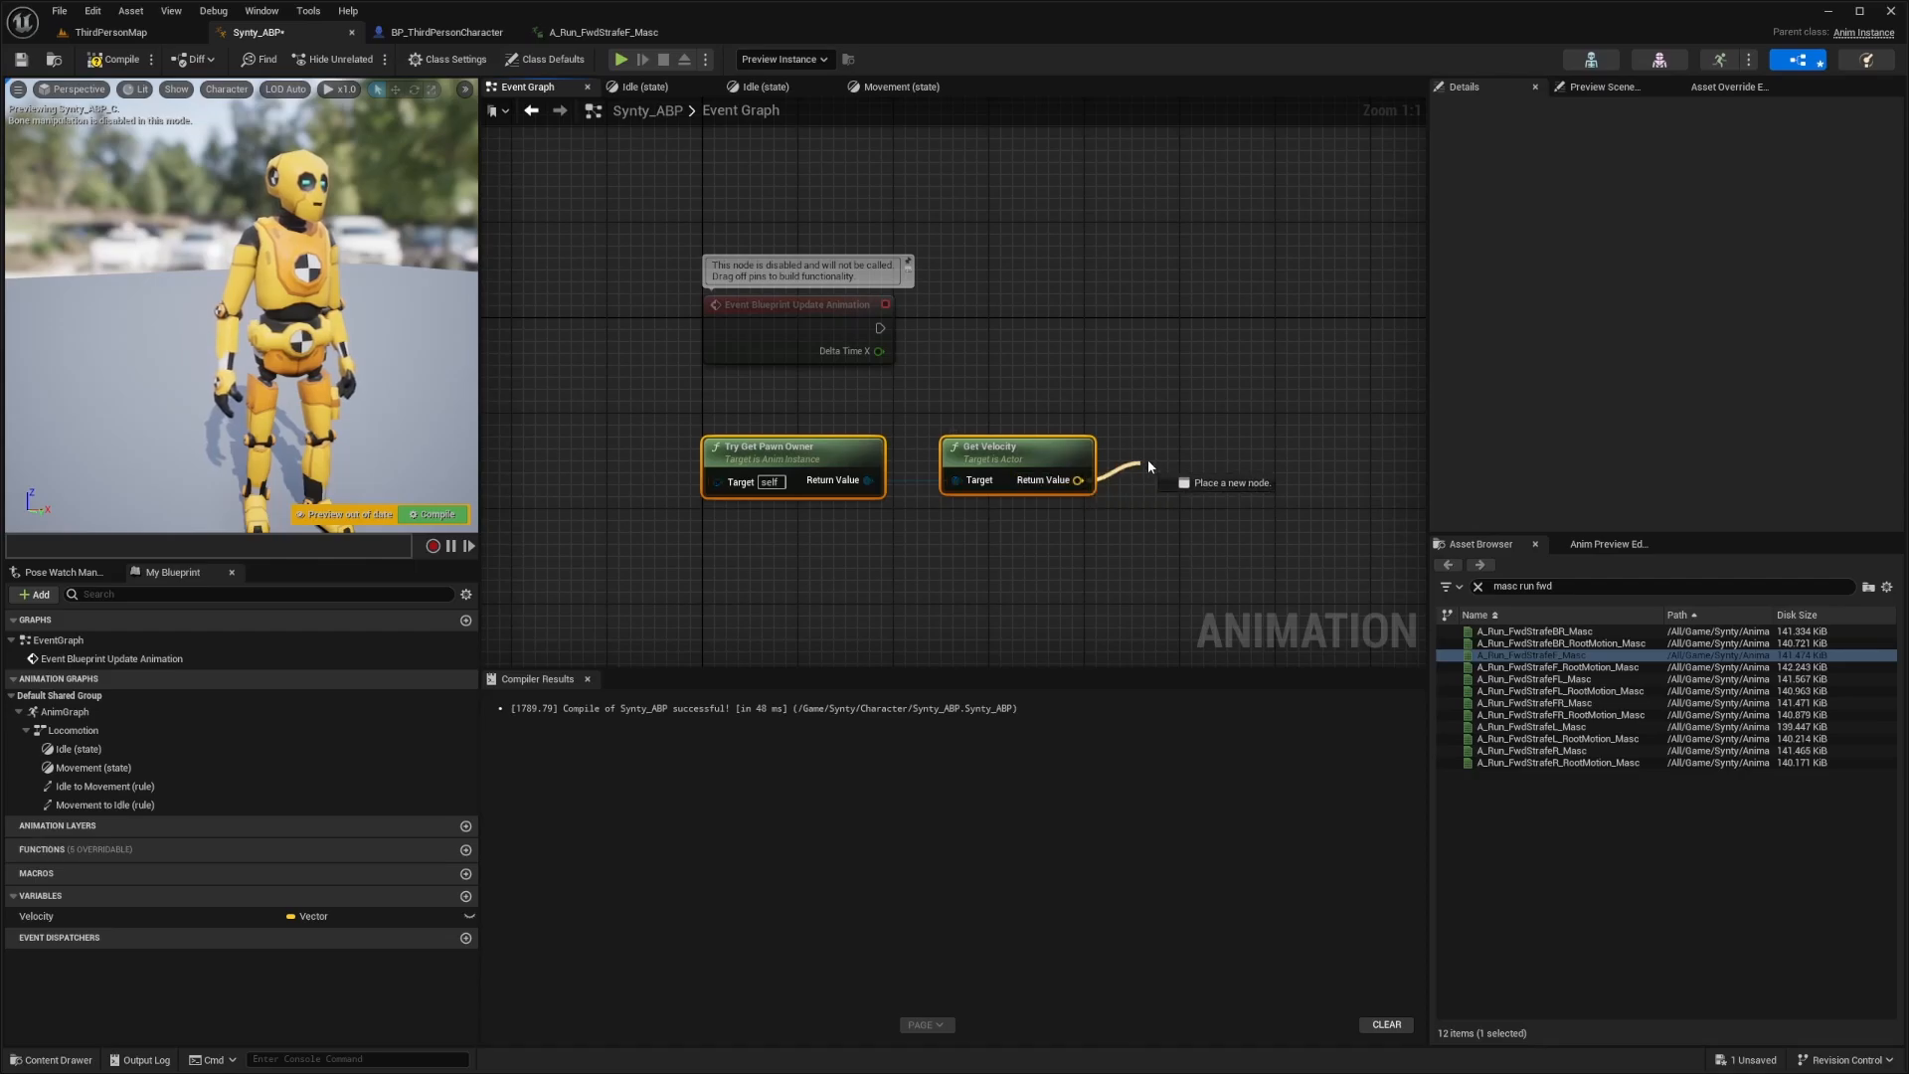
{"action": "left_click_drag", "start_coordinate": [1192, 399], "coordinate": [1191, 400]}
{"action": "left_click", "coordinate": [234, 883]}
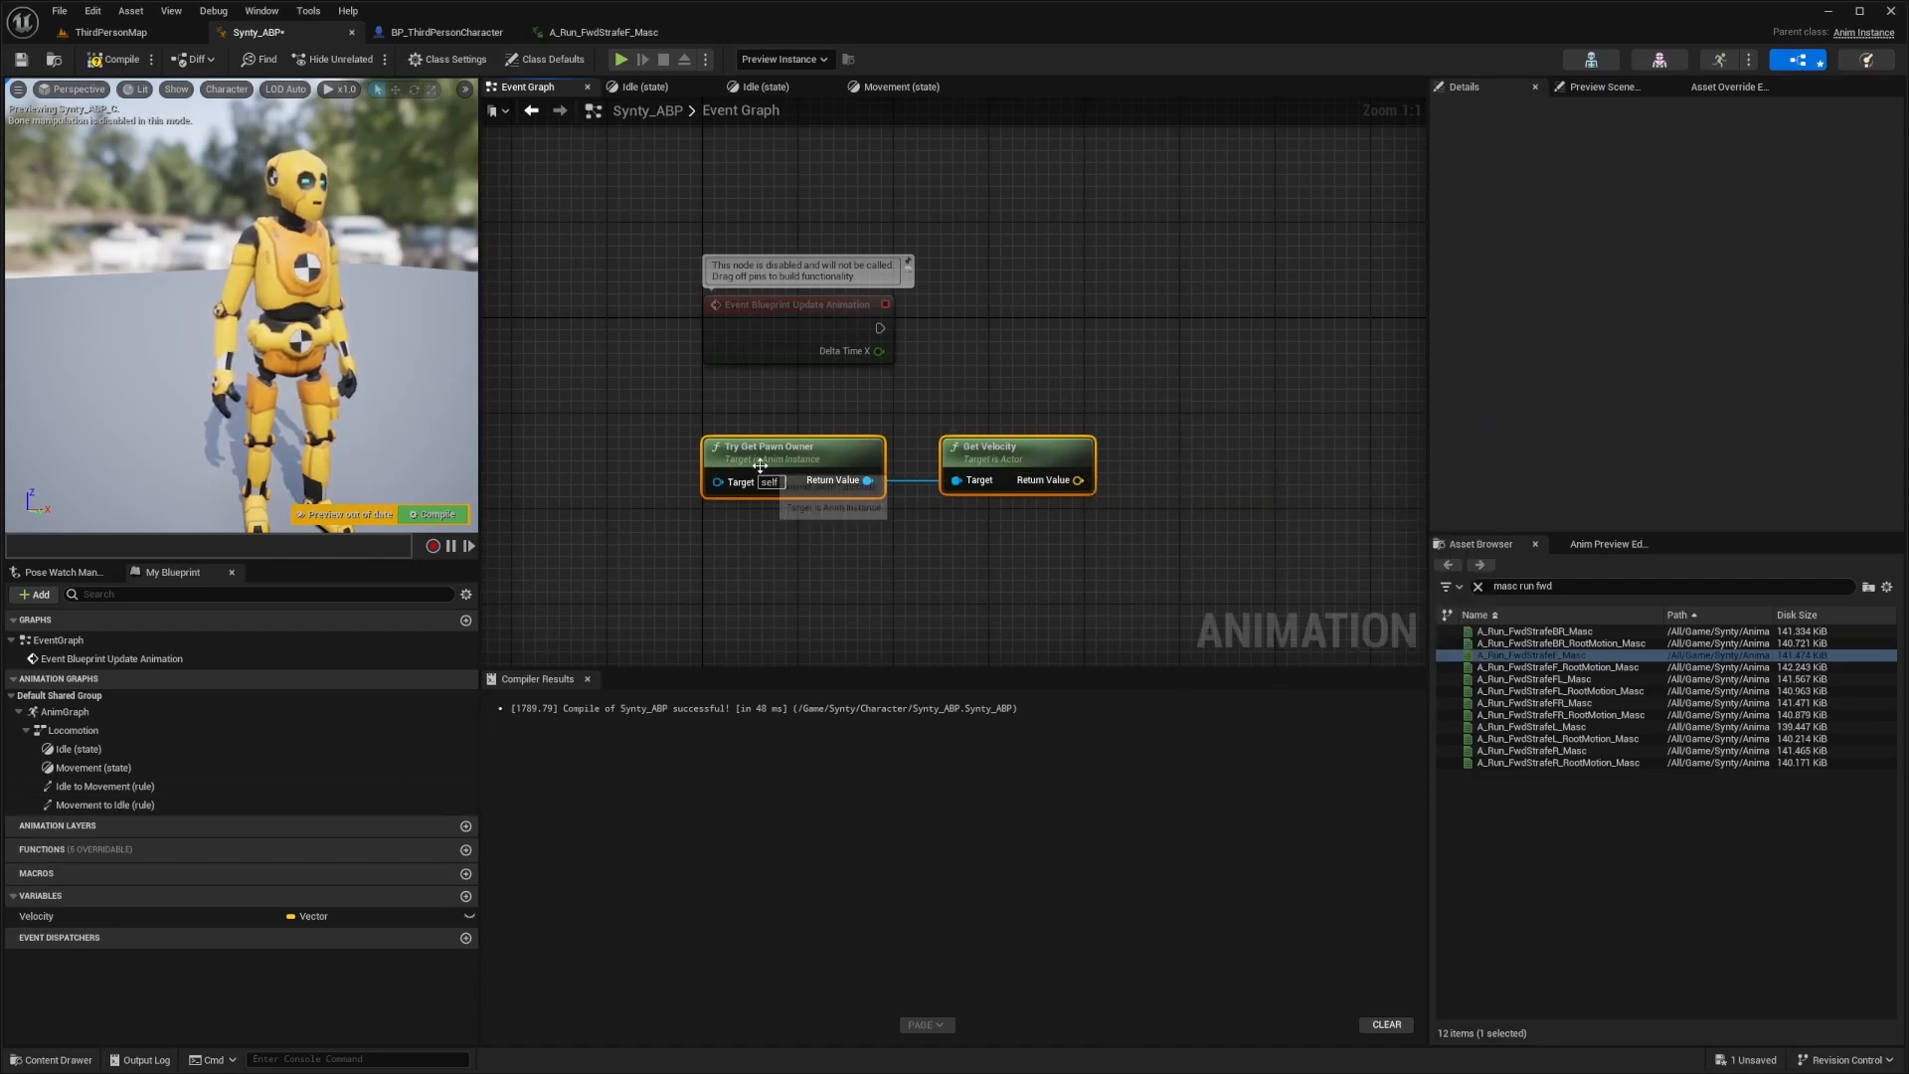
{"action": "left_click", "coordinate": [784, 422]}
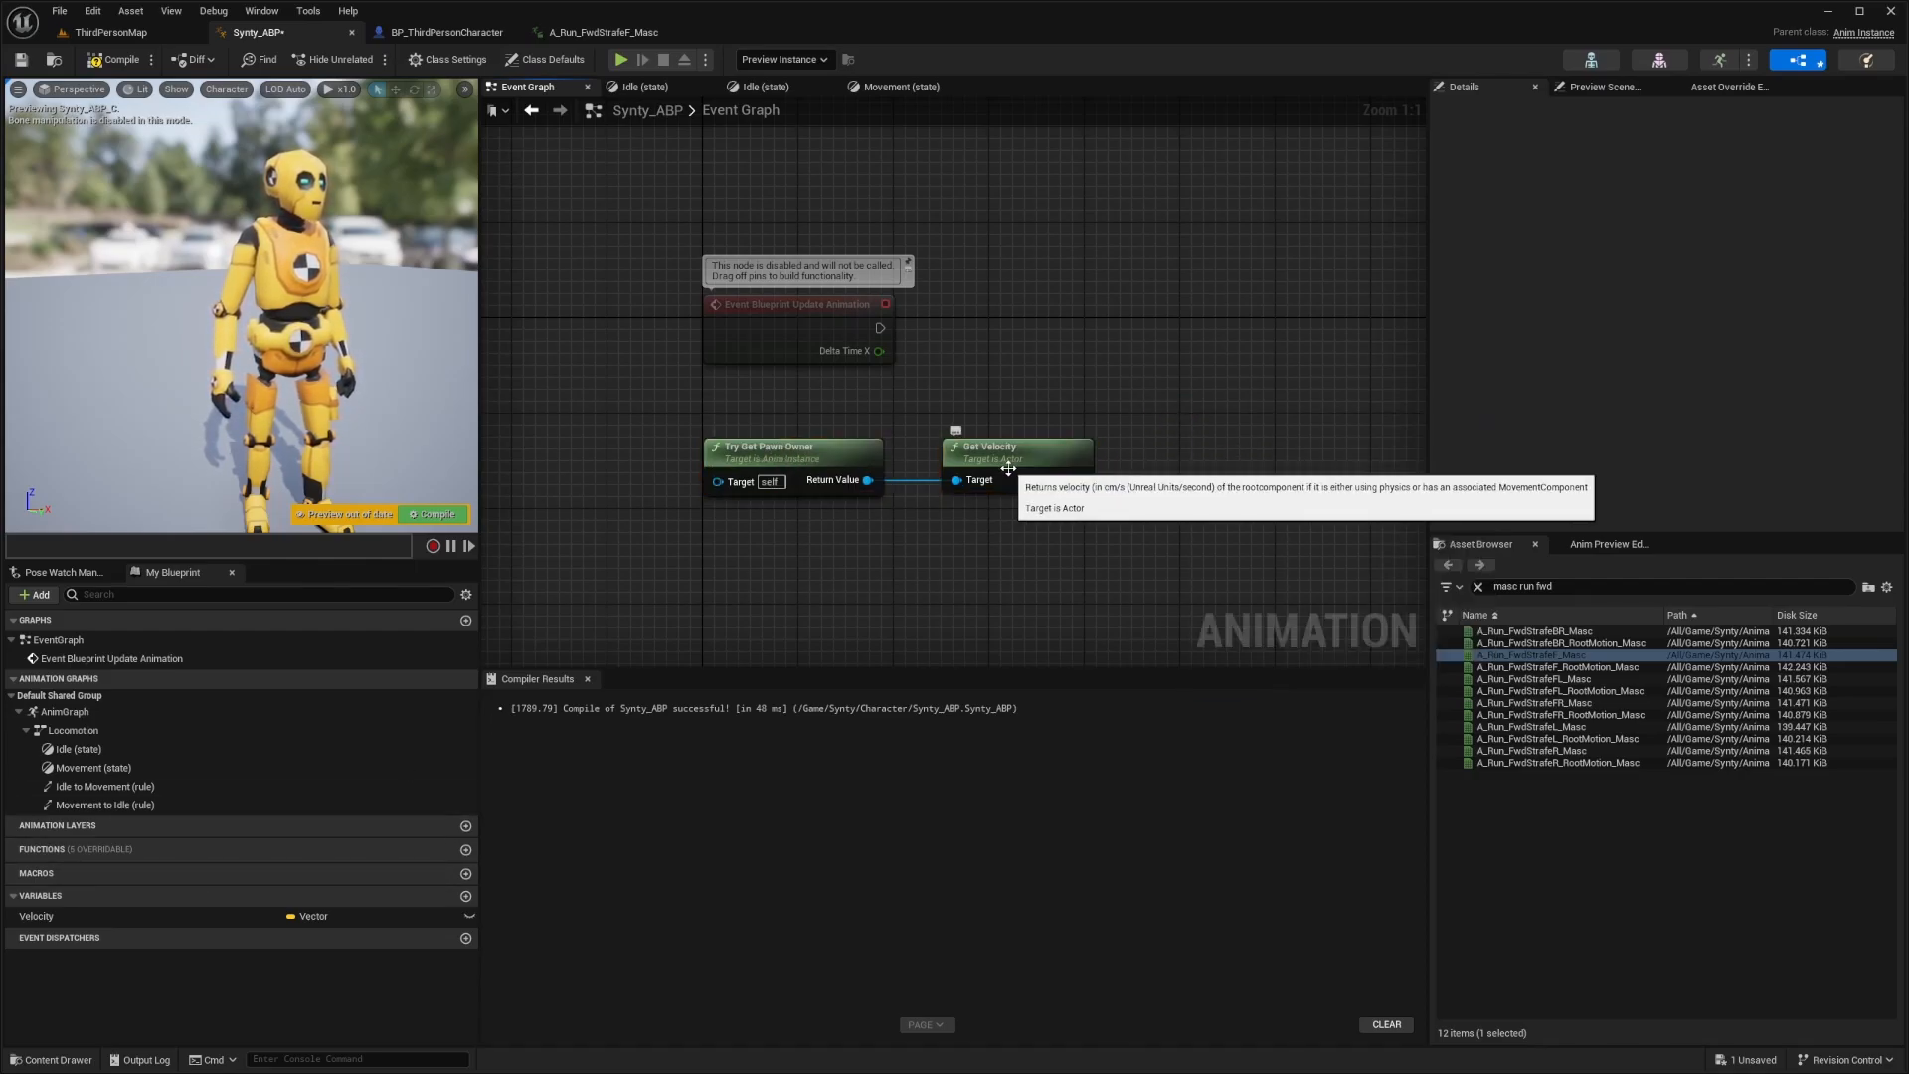
{"action": "left_click_drag", "start_coordinate": [1028, 255], "coordinate": [795, 366]}
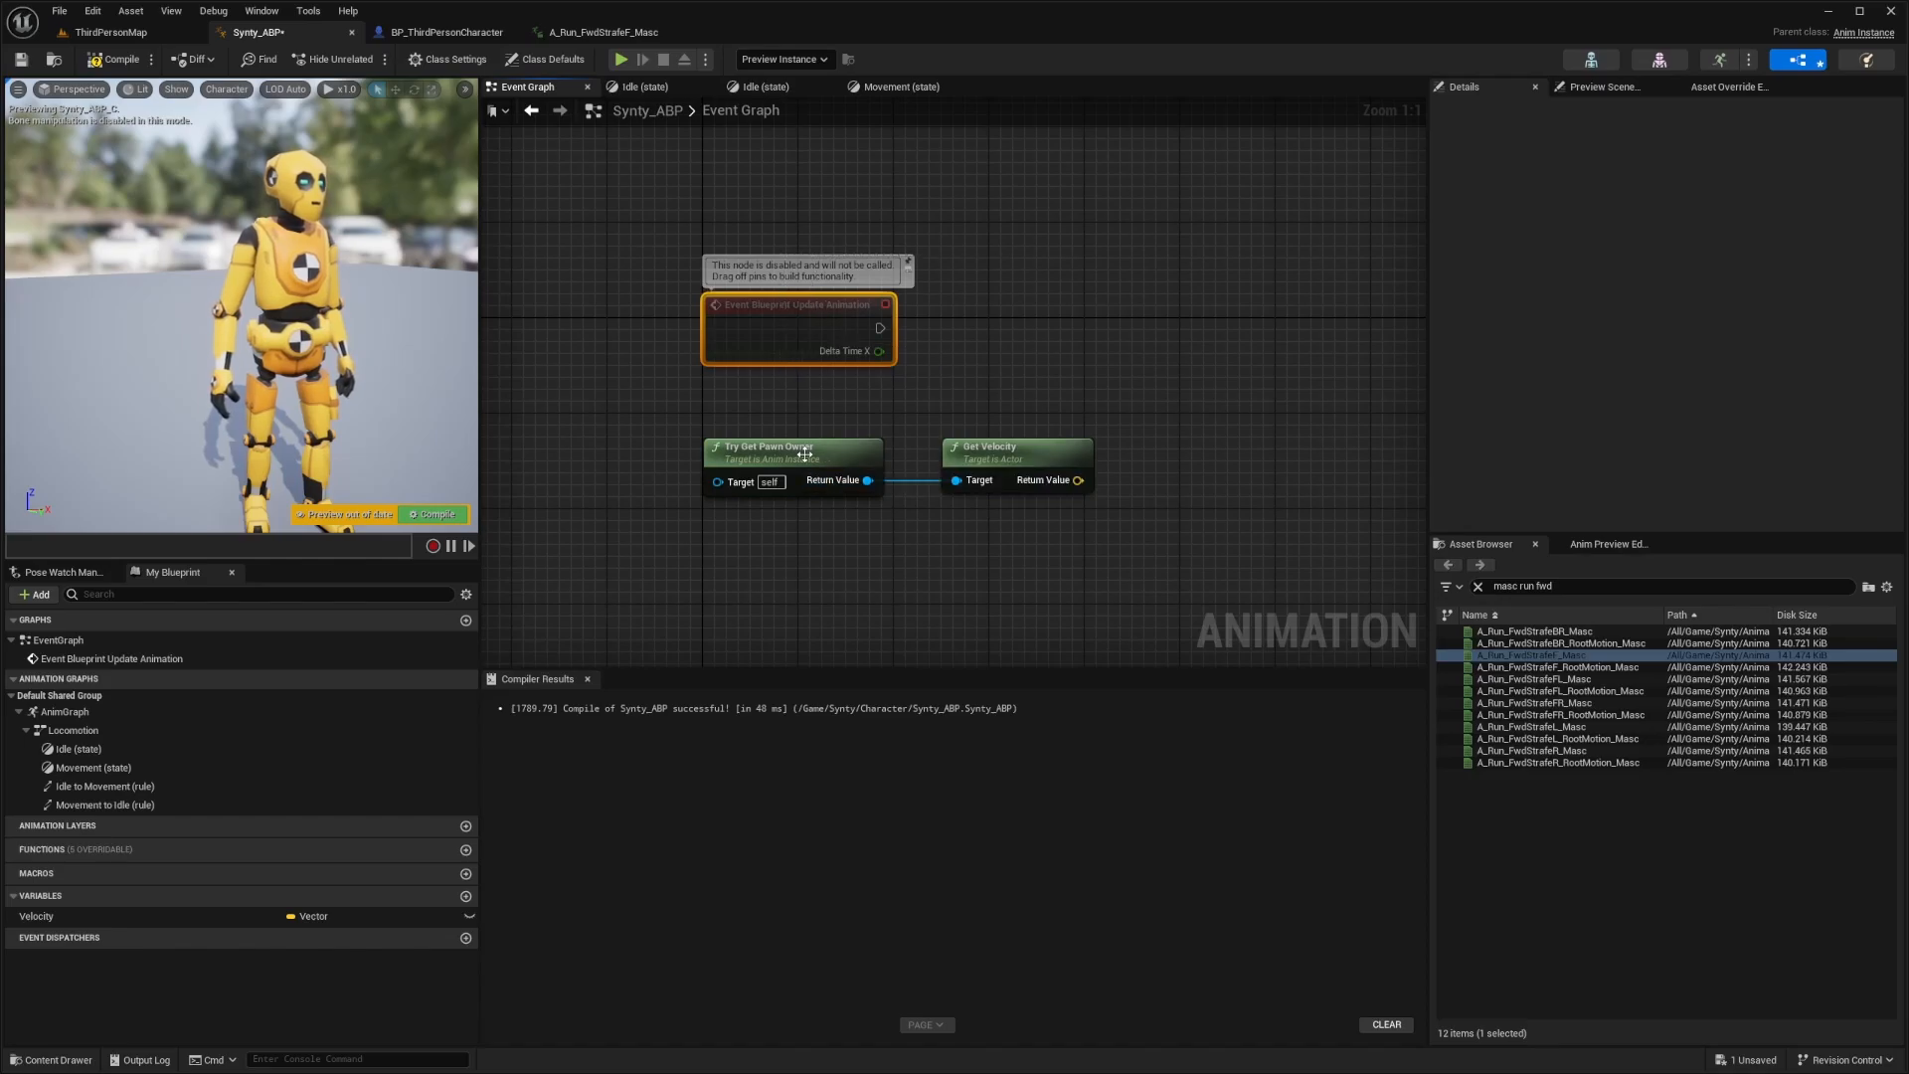
{"action": "left_click_drag", "start_coordinate": [933, 402], "coordinate": [813, 506]}
{"action": "left_click_drag", "start_coordinate": [991, 203], "coordinate": [698, 366]}
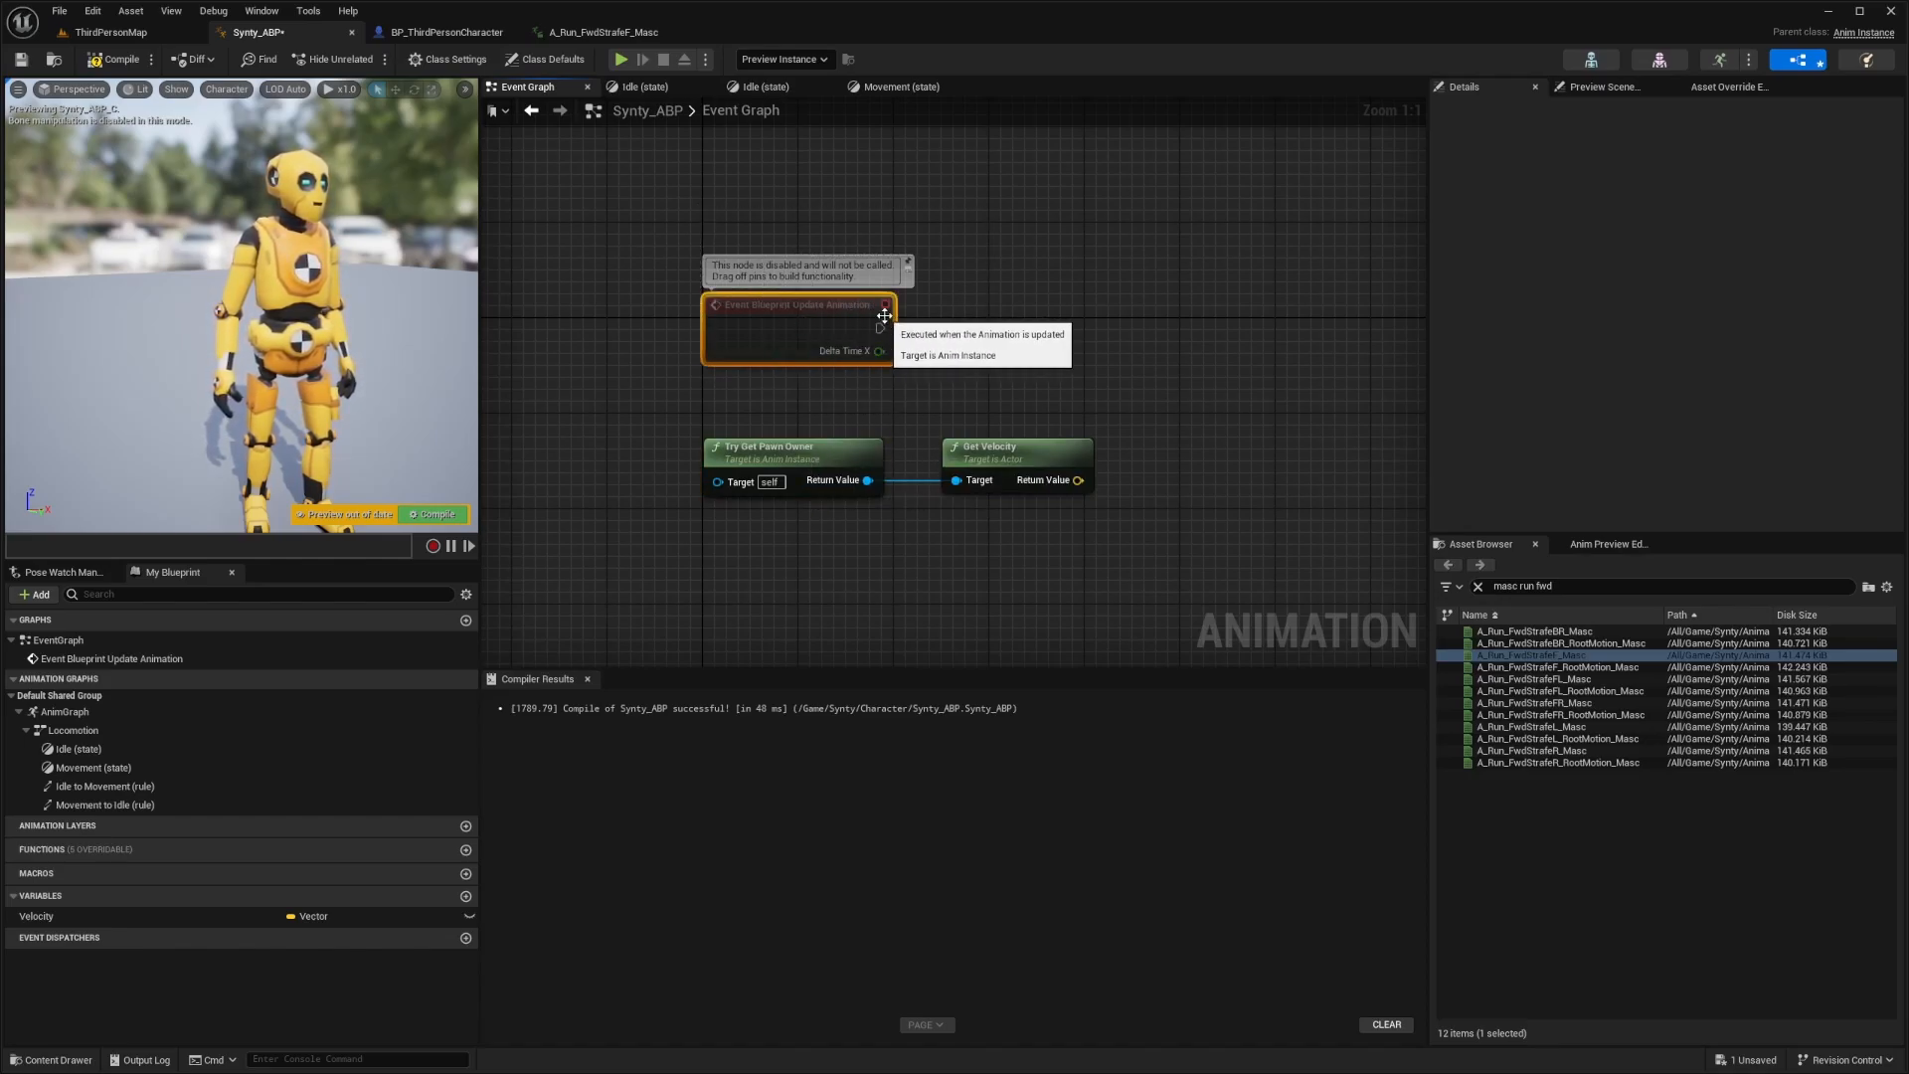
Run Event Blueprint Update Animation into an Is Valid macro that checks the pawn owner, and straighten their execution connection
{"action": "left_click_drag", "start_coordinate": [880, 329], "coordinate": [963, 328]}
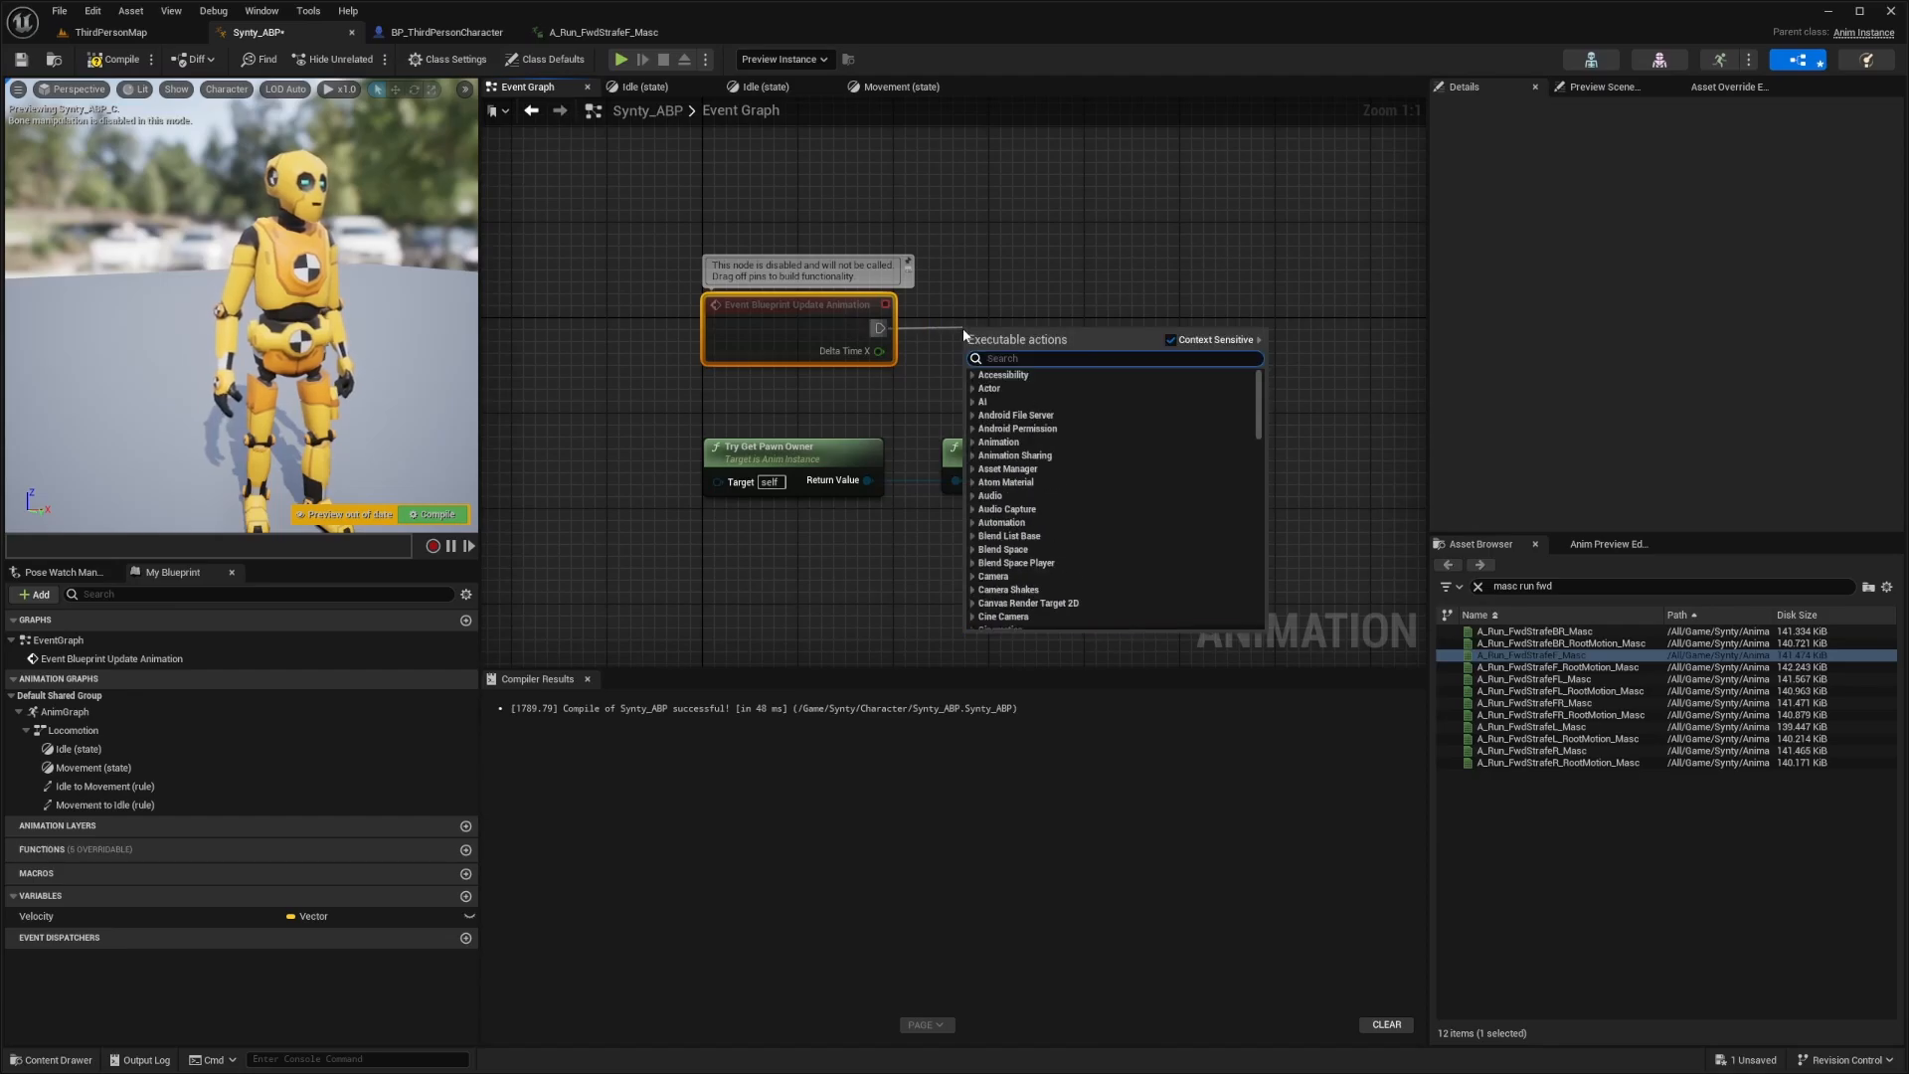
{"action": "type", "text": "is valid"}
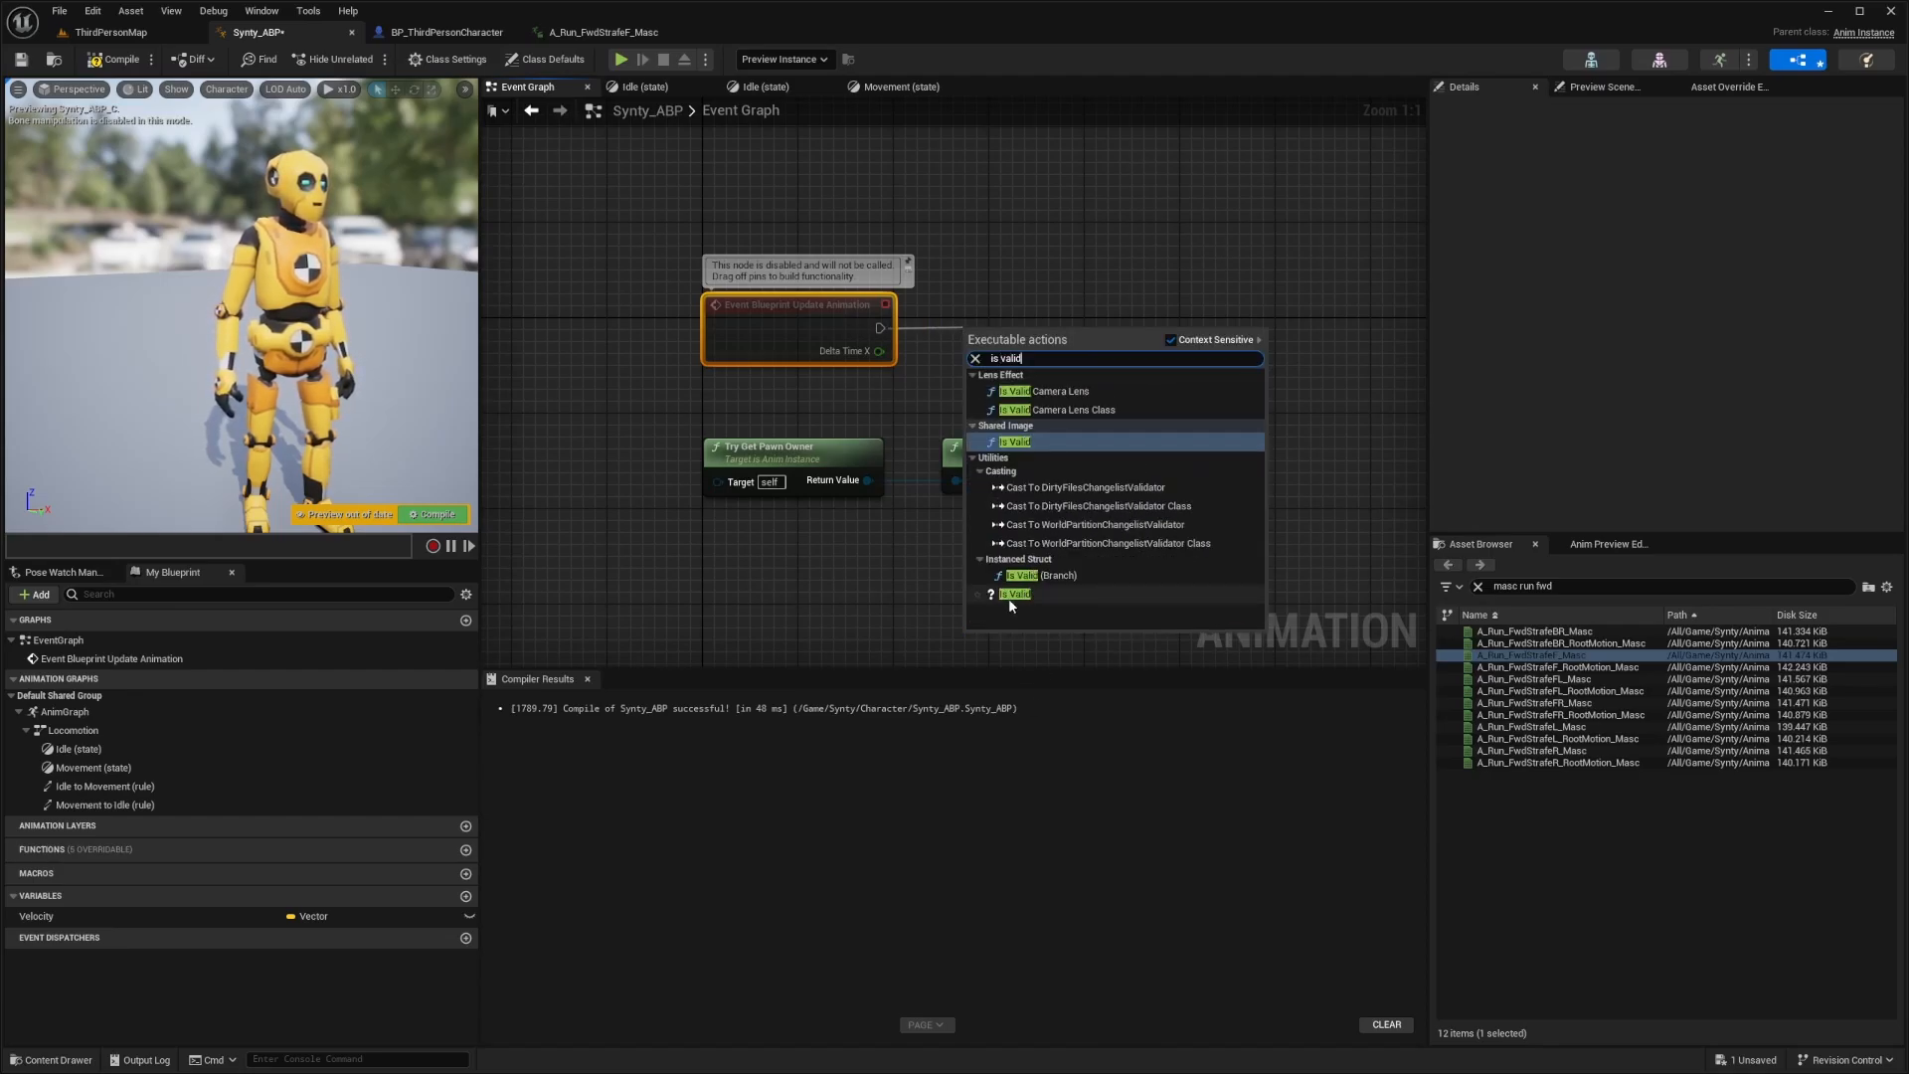
{"action": "left_click", "coordinate": [1013, 596]}
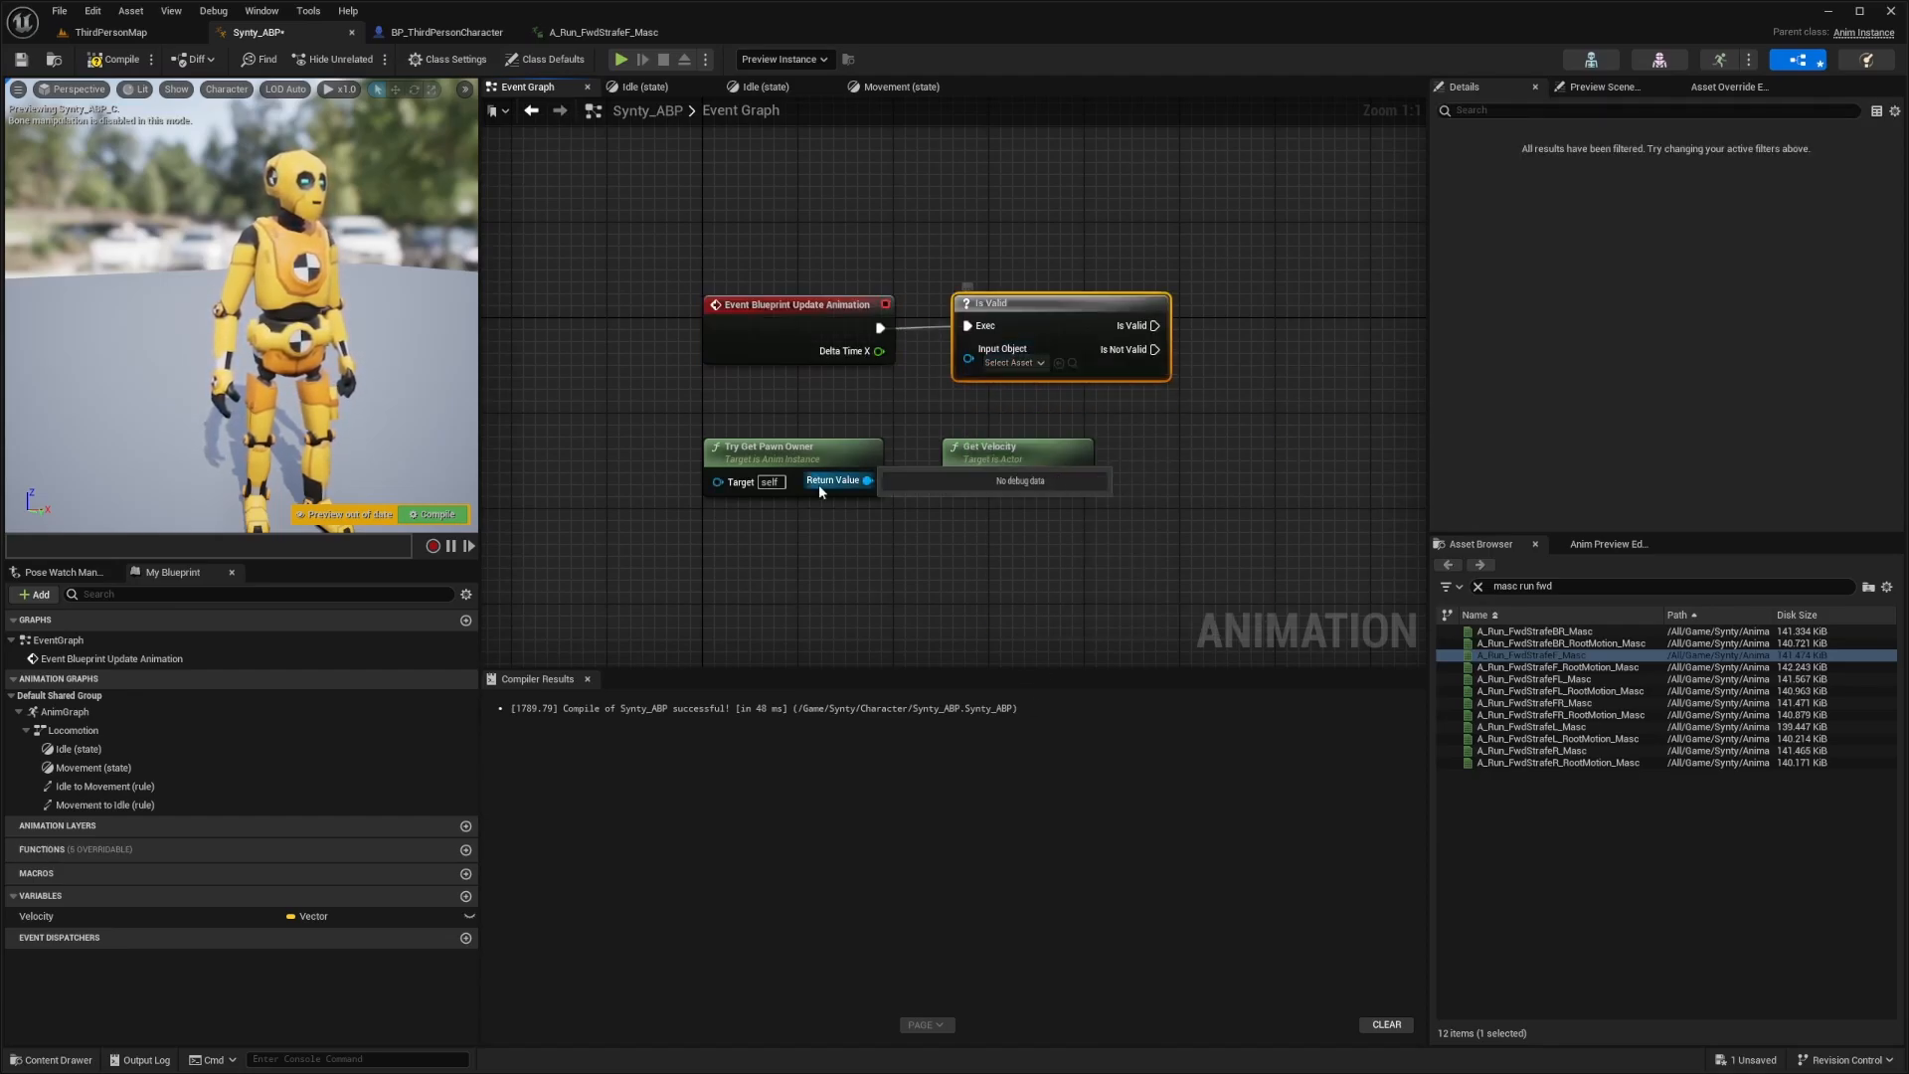
{"action": "left_click_drag", "start_coordinate": [819, 487], "coordinate": [967, 362]}
{"action": "left_click_drag", "start_coordinate": [1115, 247], "coordinate": [668, 386]}
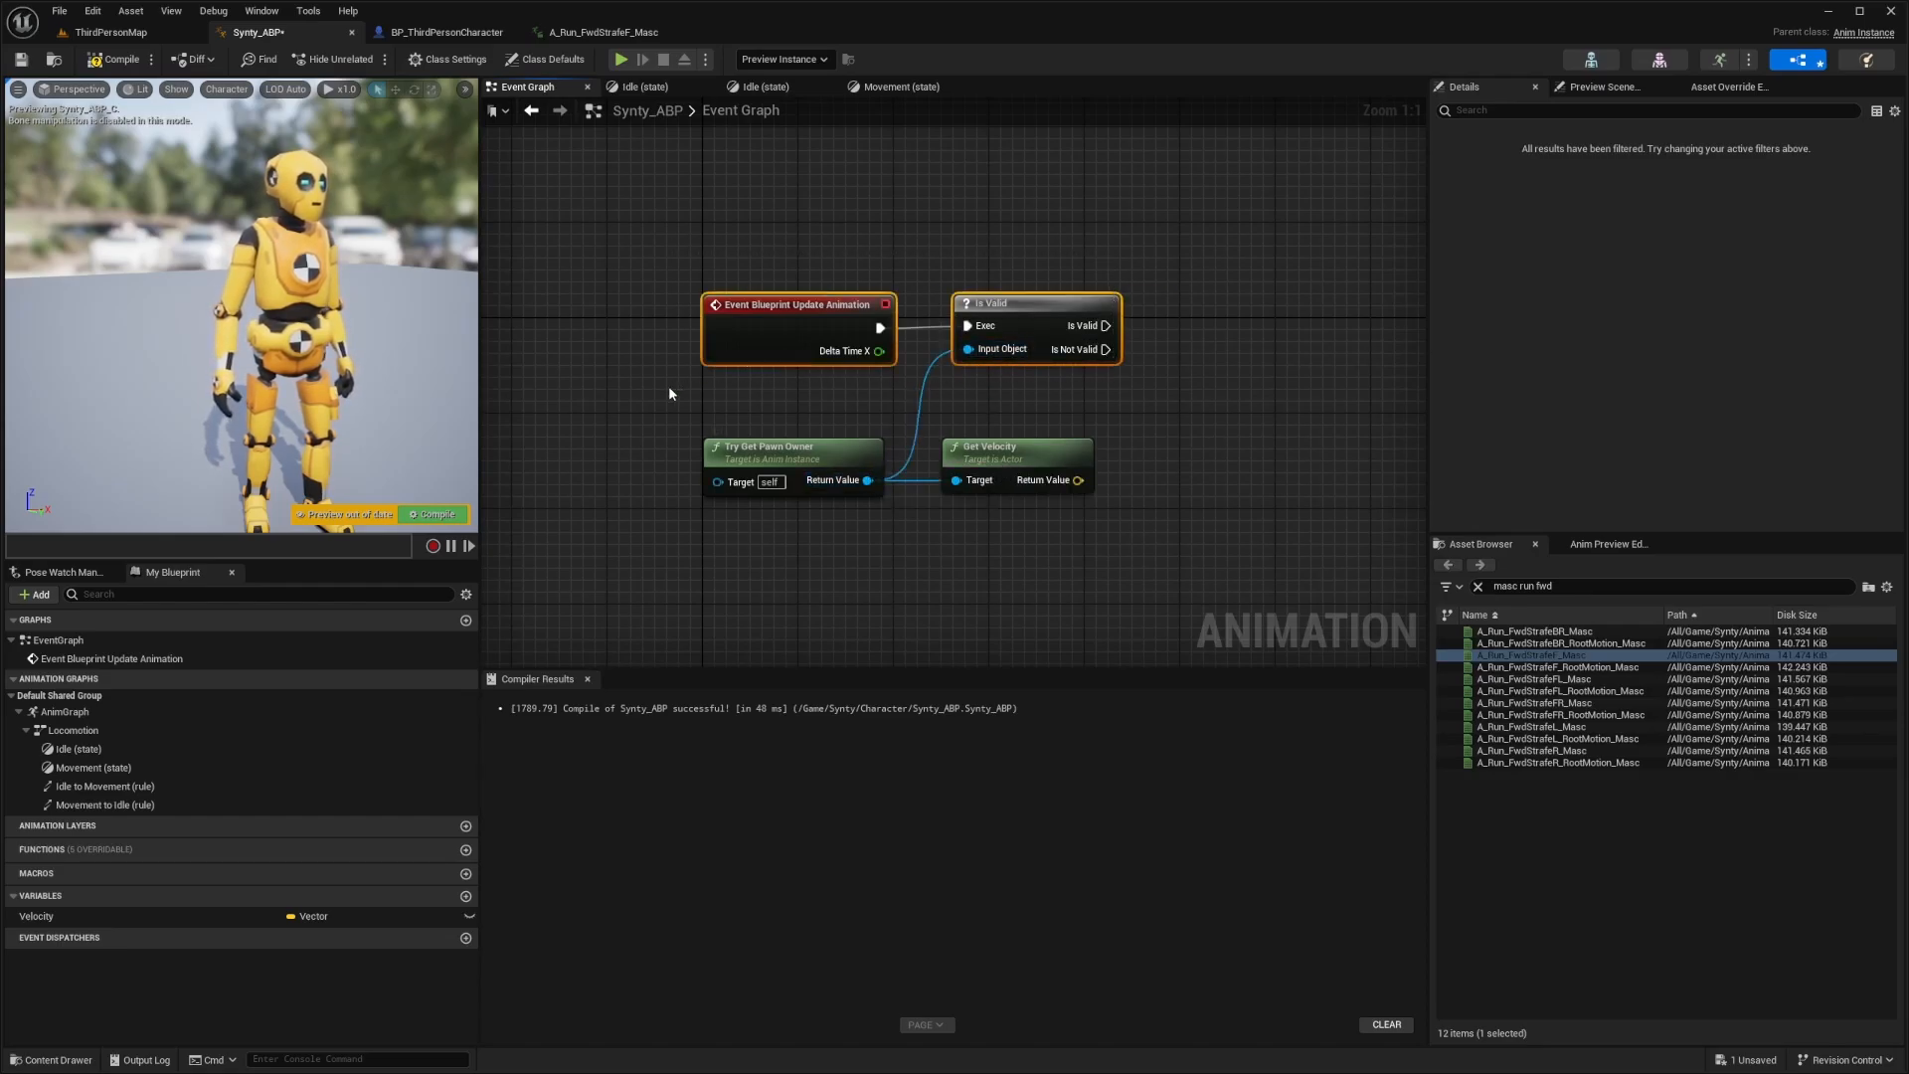
{"action": "key", "text": "q"}
Set the Velocity variable from Is Valid's valid output, using Get Velocity's Return Value as its input
{"action": "left_click_drag", "start_coordinate": [60, 916], "coordinate": [1110, 331]}
{"action": "left_click", "coordinate": [1238, 366]}
{"action": "left_click", "coordinate": [990, 460]}
{"action": "left_click_drag", "start_coordinate": [1061, 482], "coordinate": [1217, 378]}
{"action": "left_click_drag", "start_coordinate": [1328, 206], "coordinate": [678, 394]}
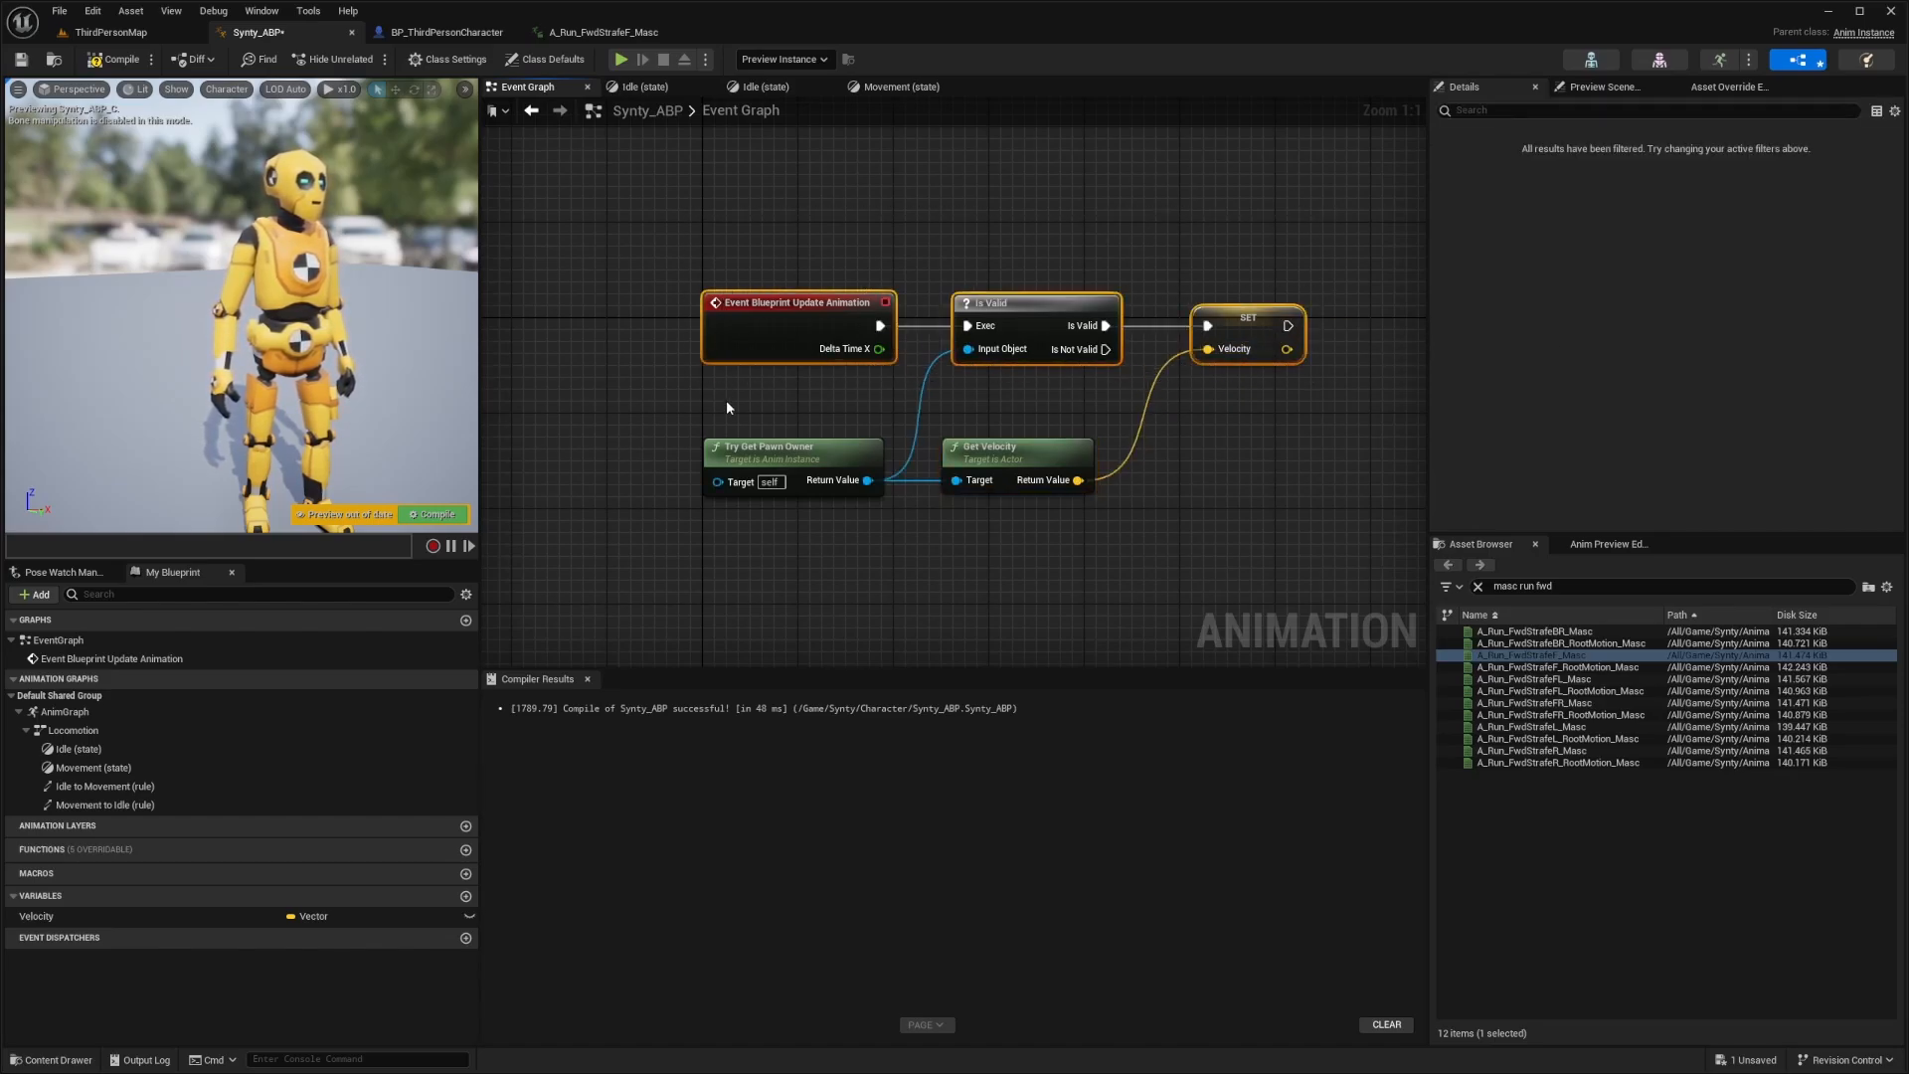
Spread out the update event, Is Valid and SET nodes, align them by their bottom edges, and move the row above the getter nodes
{"action": "left_click", "coordinate": [1265, 245]}
{"action": "left_click_drag", "start_coordinate": [1253, 323], "coordinate": [1300, 219]}
{"action": "left_click_drag", "start_coordinate": [1038, 306], "coordinate": [1028, 155]}
{"action": "left_click_drag", "start_coordinate": [805, 304], "coordinate": [613, 306]}
{"action": "left_click_drag", "start_coordinate": [1028, 195], "coordinate": [857, 632]}
{"action": "left_click_drag", "start_coordinate": [1351, 140], "coordinate": [1246, 260]}
{"action": "left_click_drag", "start_coordinate": [1103, 546], "coordinate": [791, 639], "text": "shift"}
{"action": "left_click_drag", "start_coordinate": [792, 252], "coordinate": [684, 360], "text": "shift"}
{"action": "key", "text": "shift+s"}
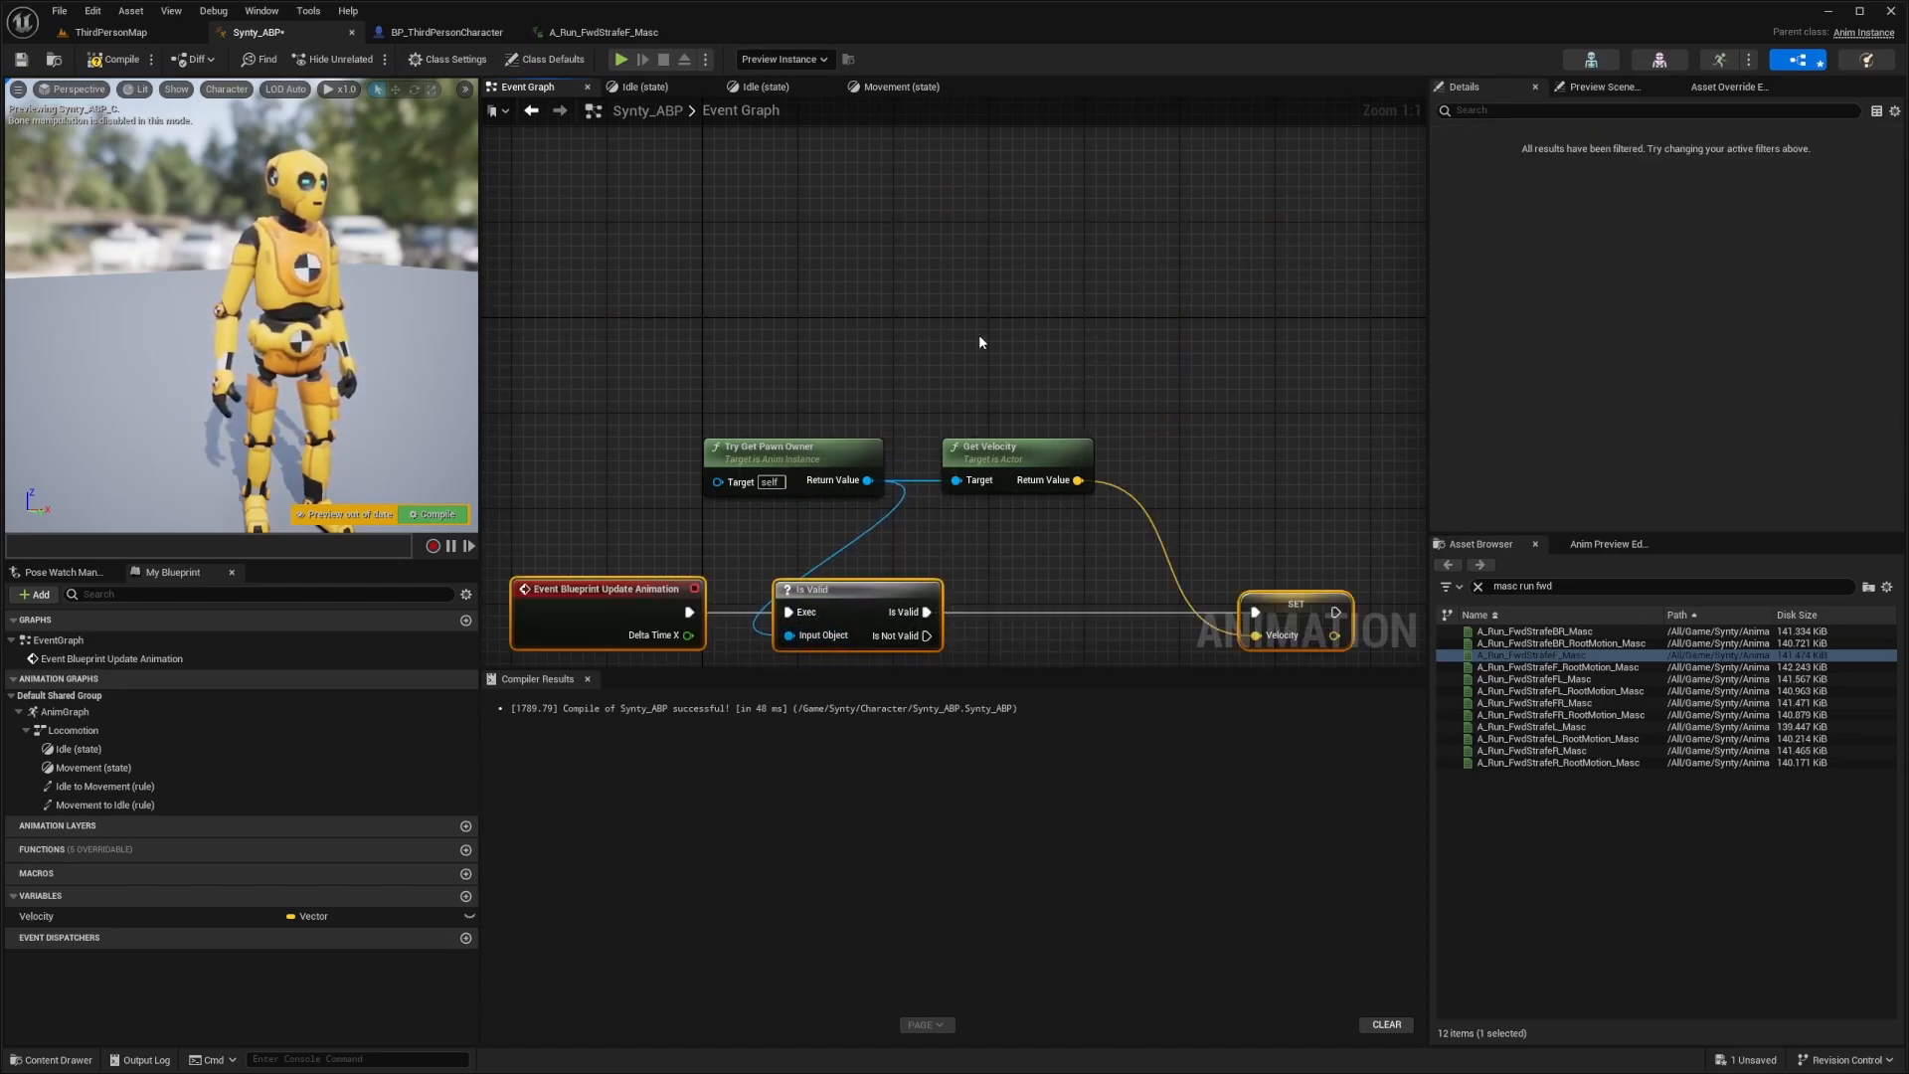
{"action": "left_click_drag", "start_coordinate": [826, 593], "coordinate": [797, 260]}
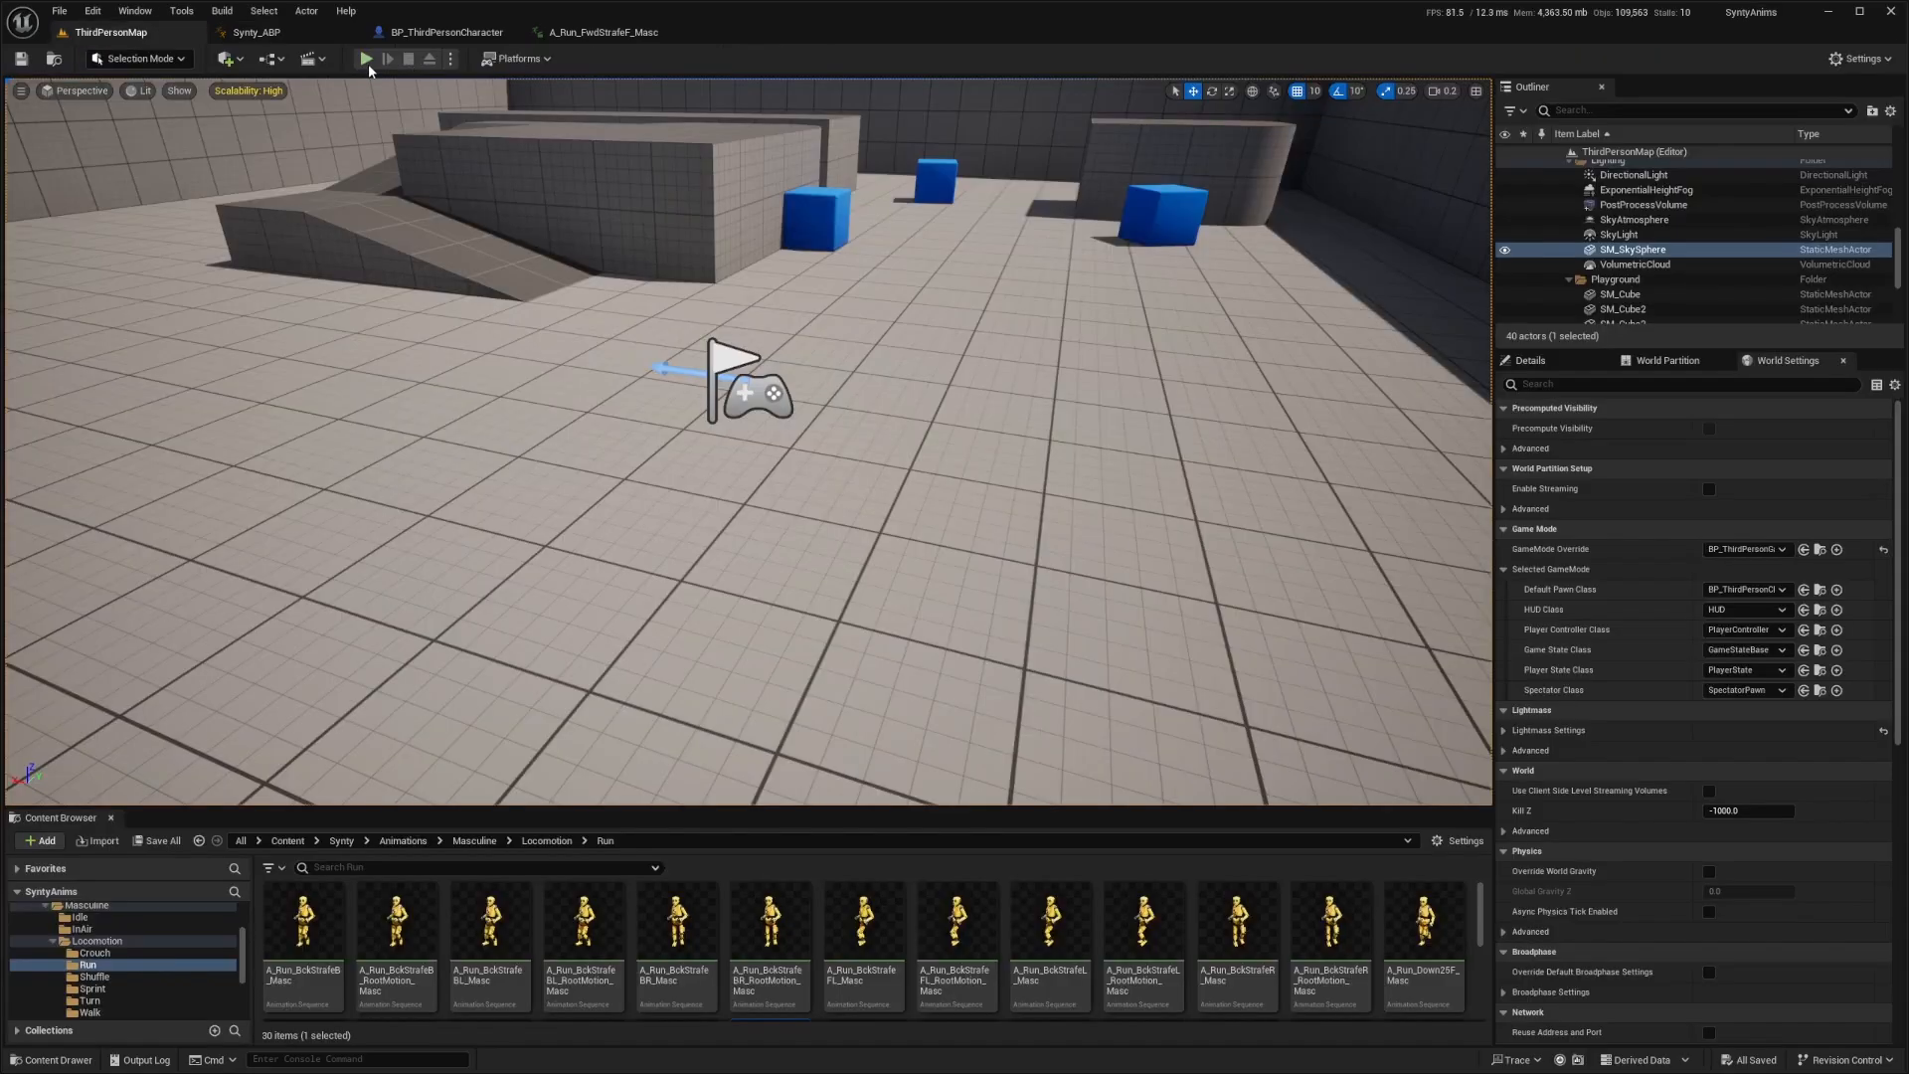
Play the level and run the character around in every direction with stops and quick turns to test the Idle and Movement animations
{"action": "left_click", "coordinate": [367, 58]}
{"action": "key", "text": "s"}
{"action": "key", "text": "a"}
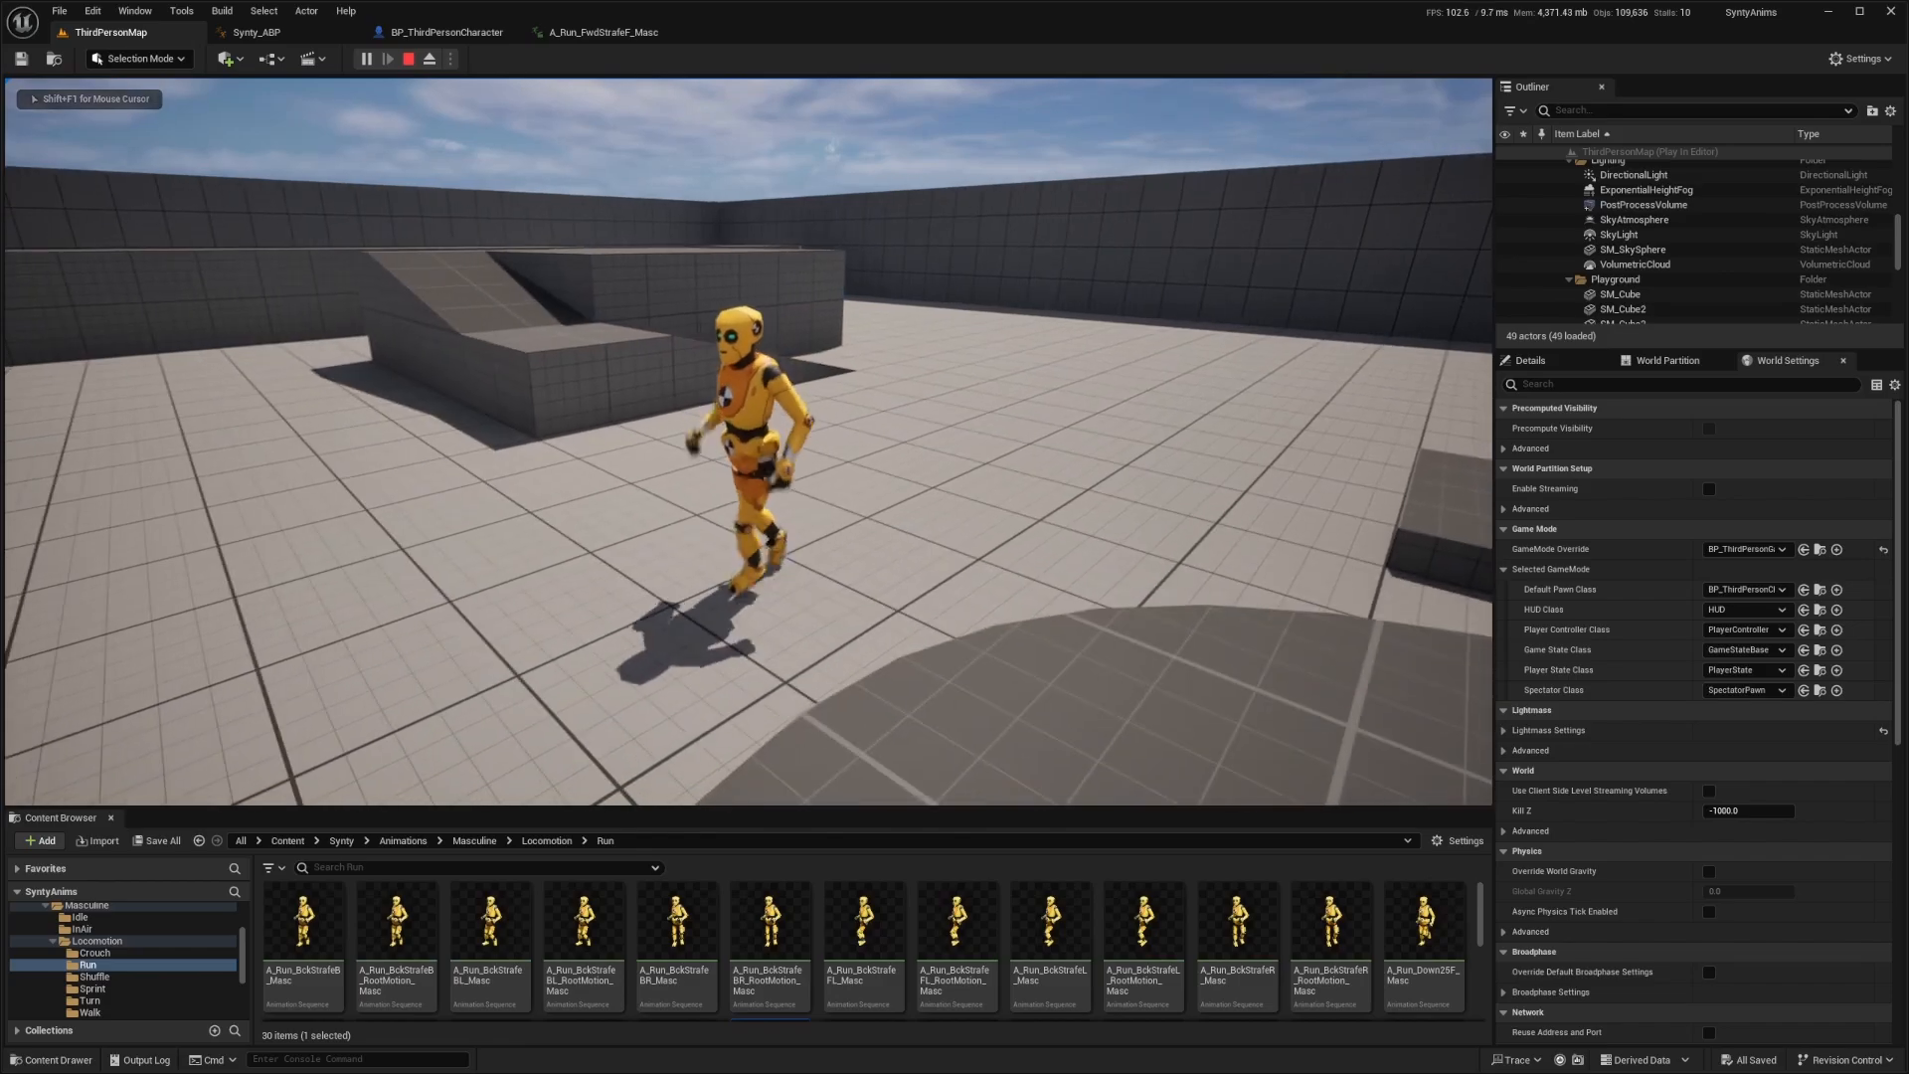
{"action": "key", "text": "w"}
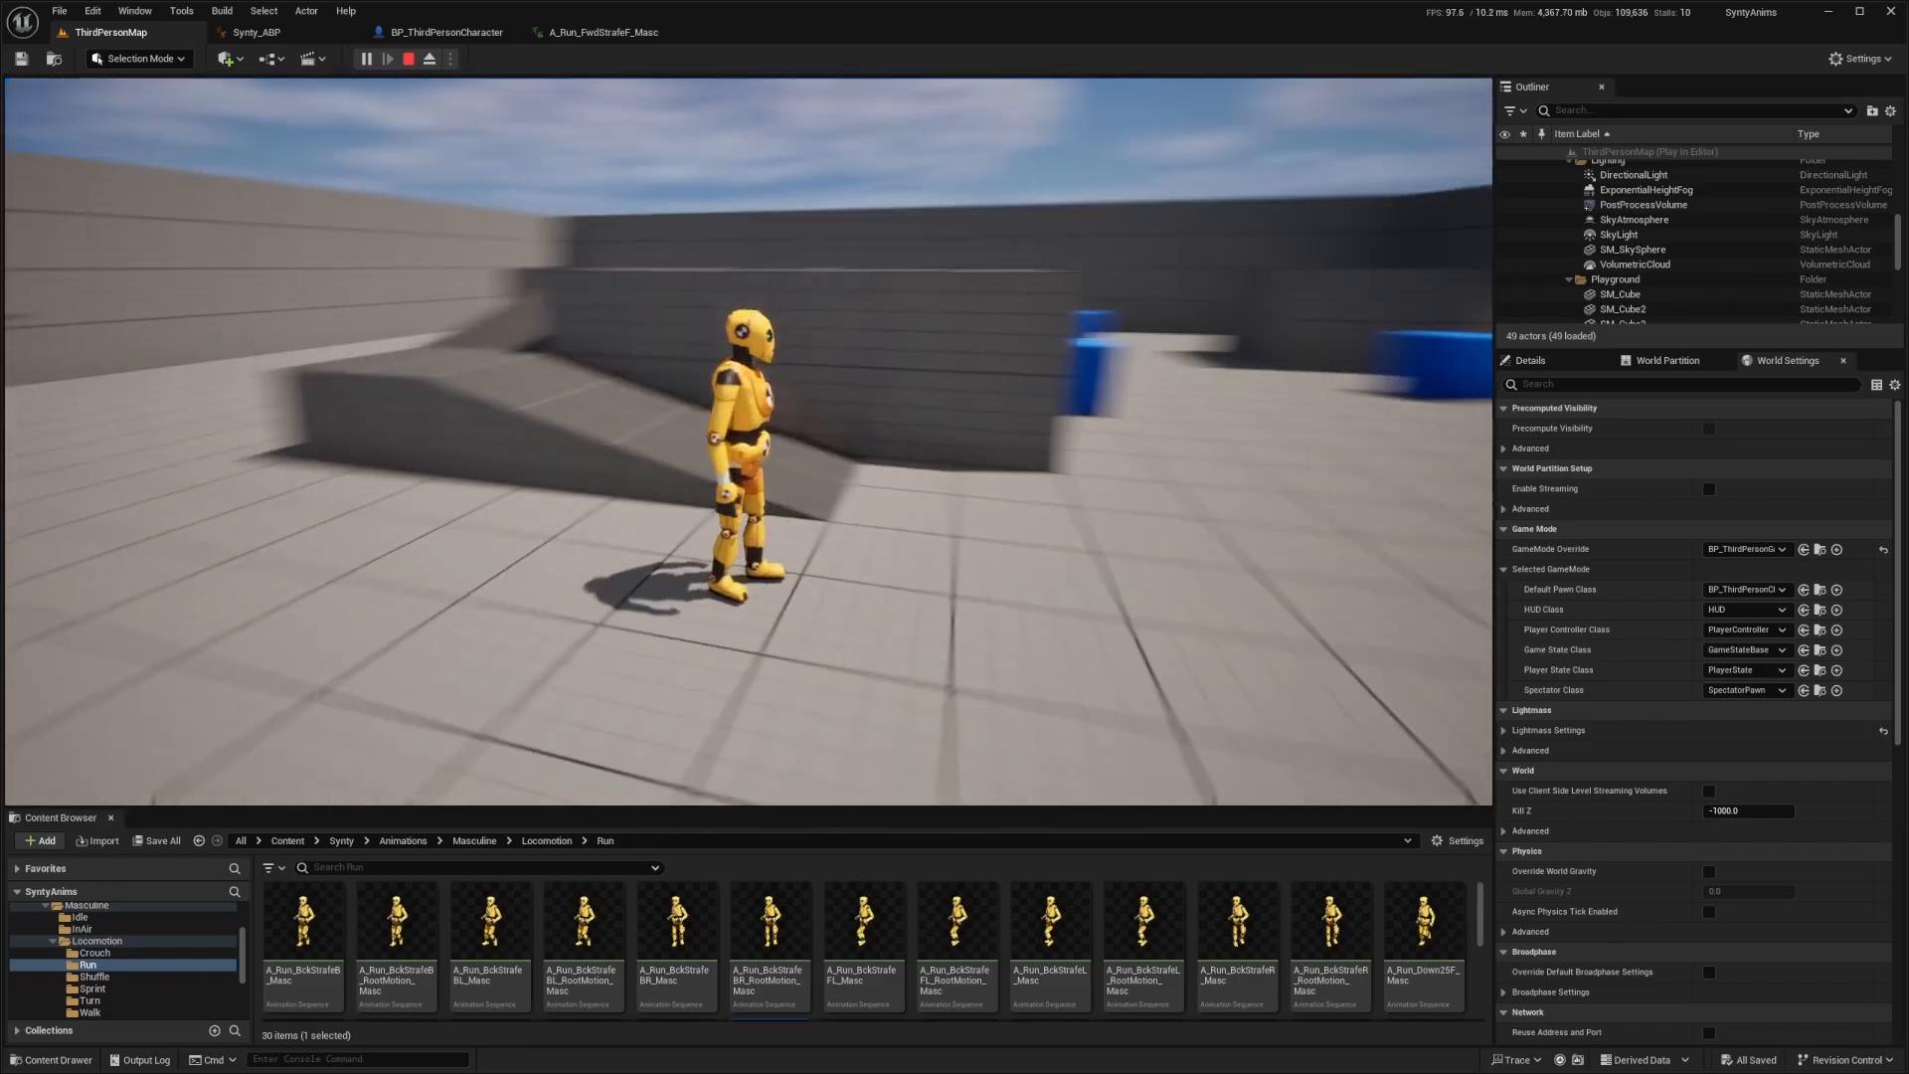
{"action": "key", "text": "d"}
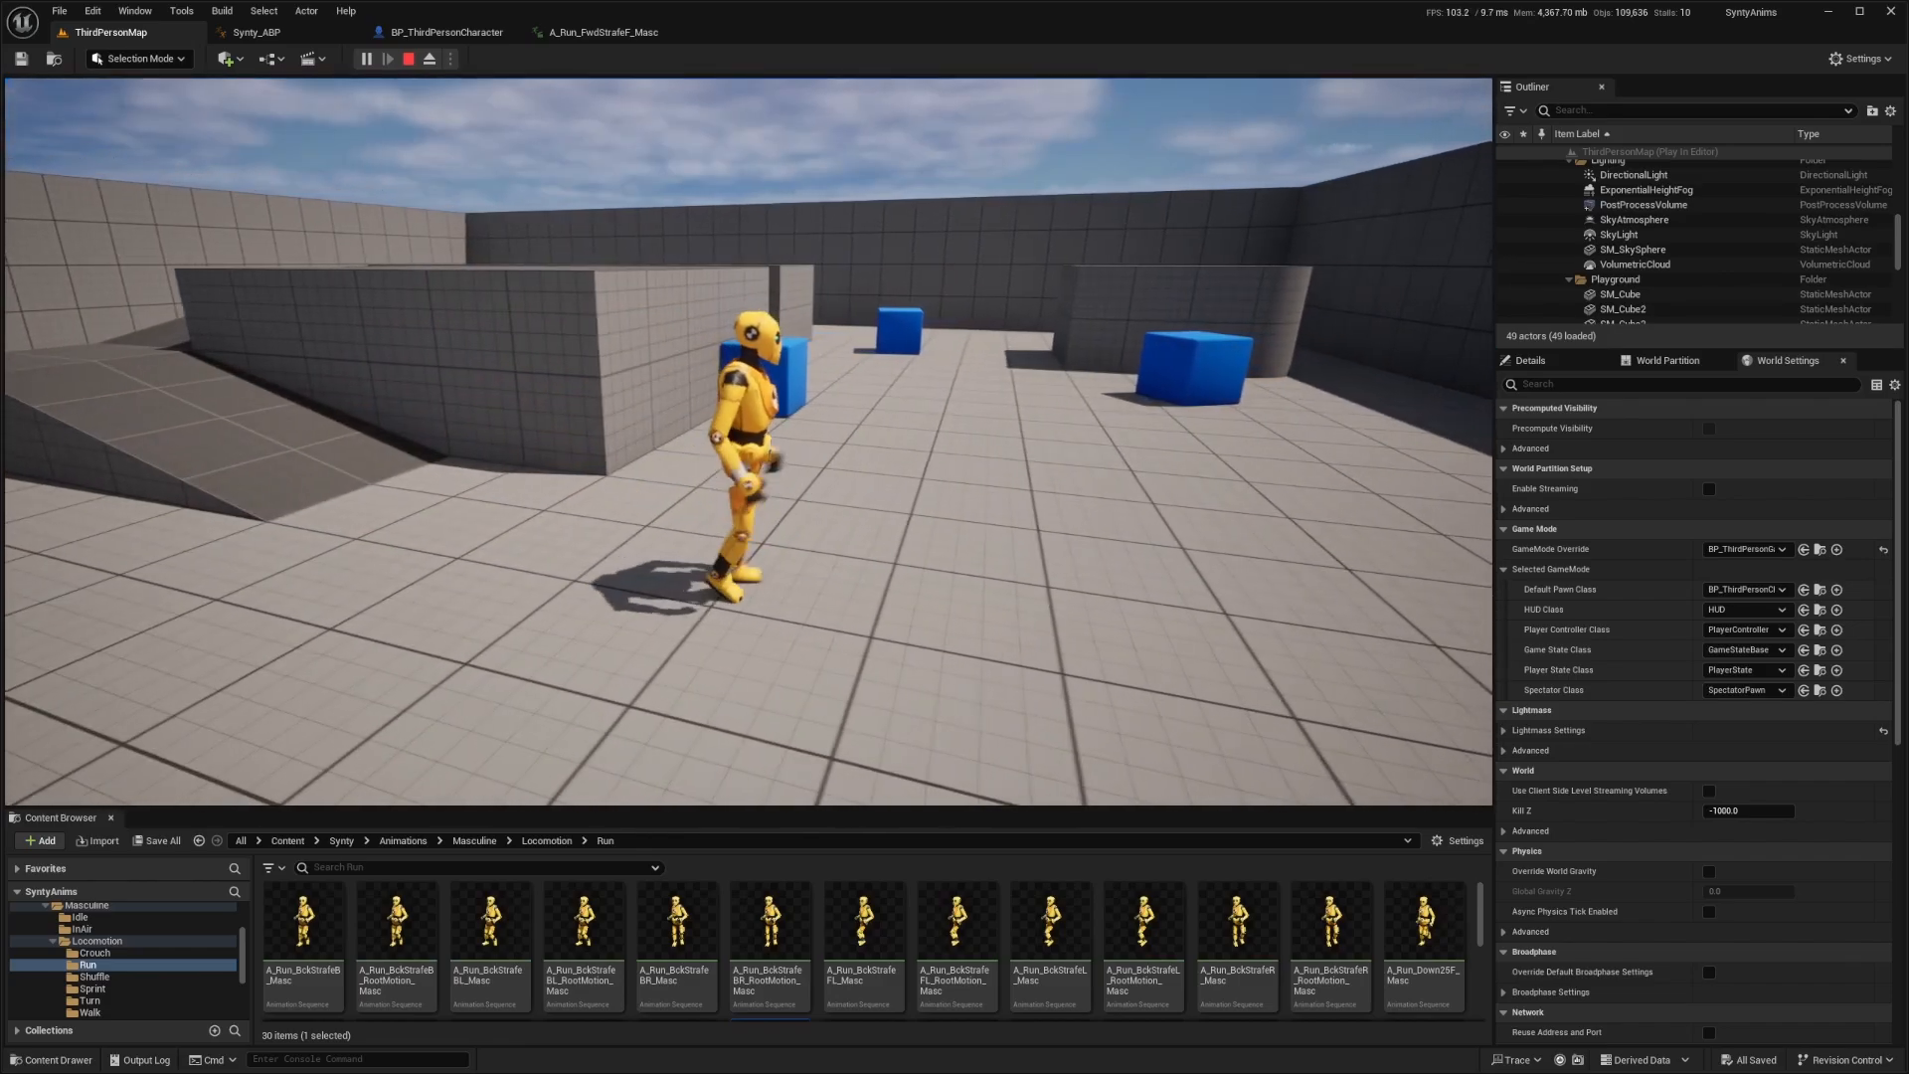
{"action": "key", "text": "d"}
{"action": "key", "text": "s"}
{"action": "key", "text": "a"}
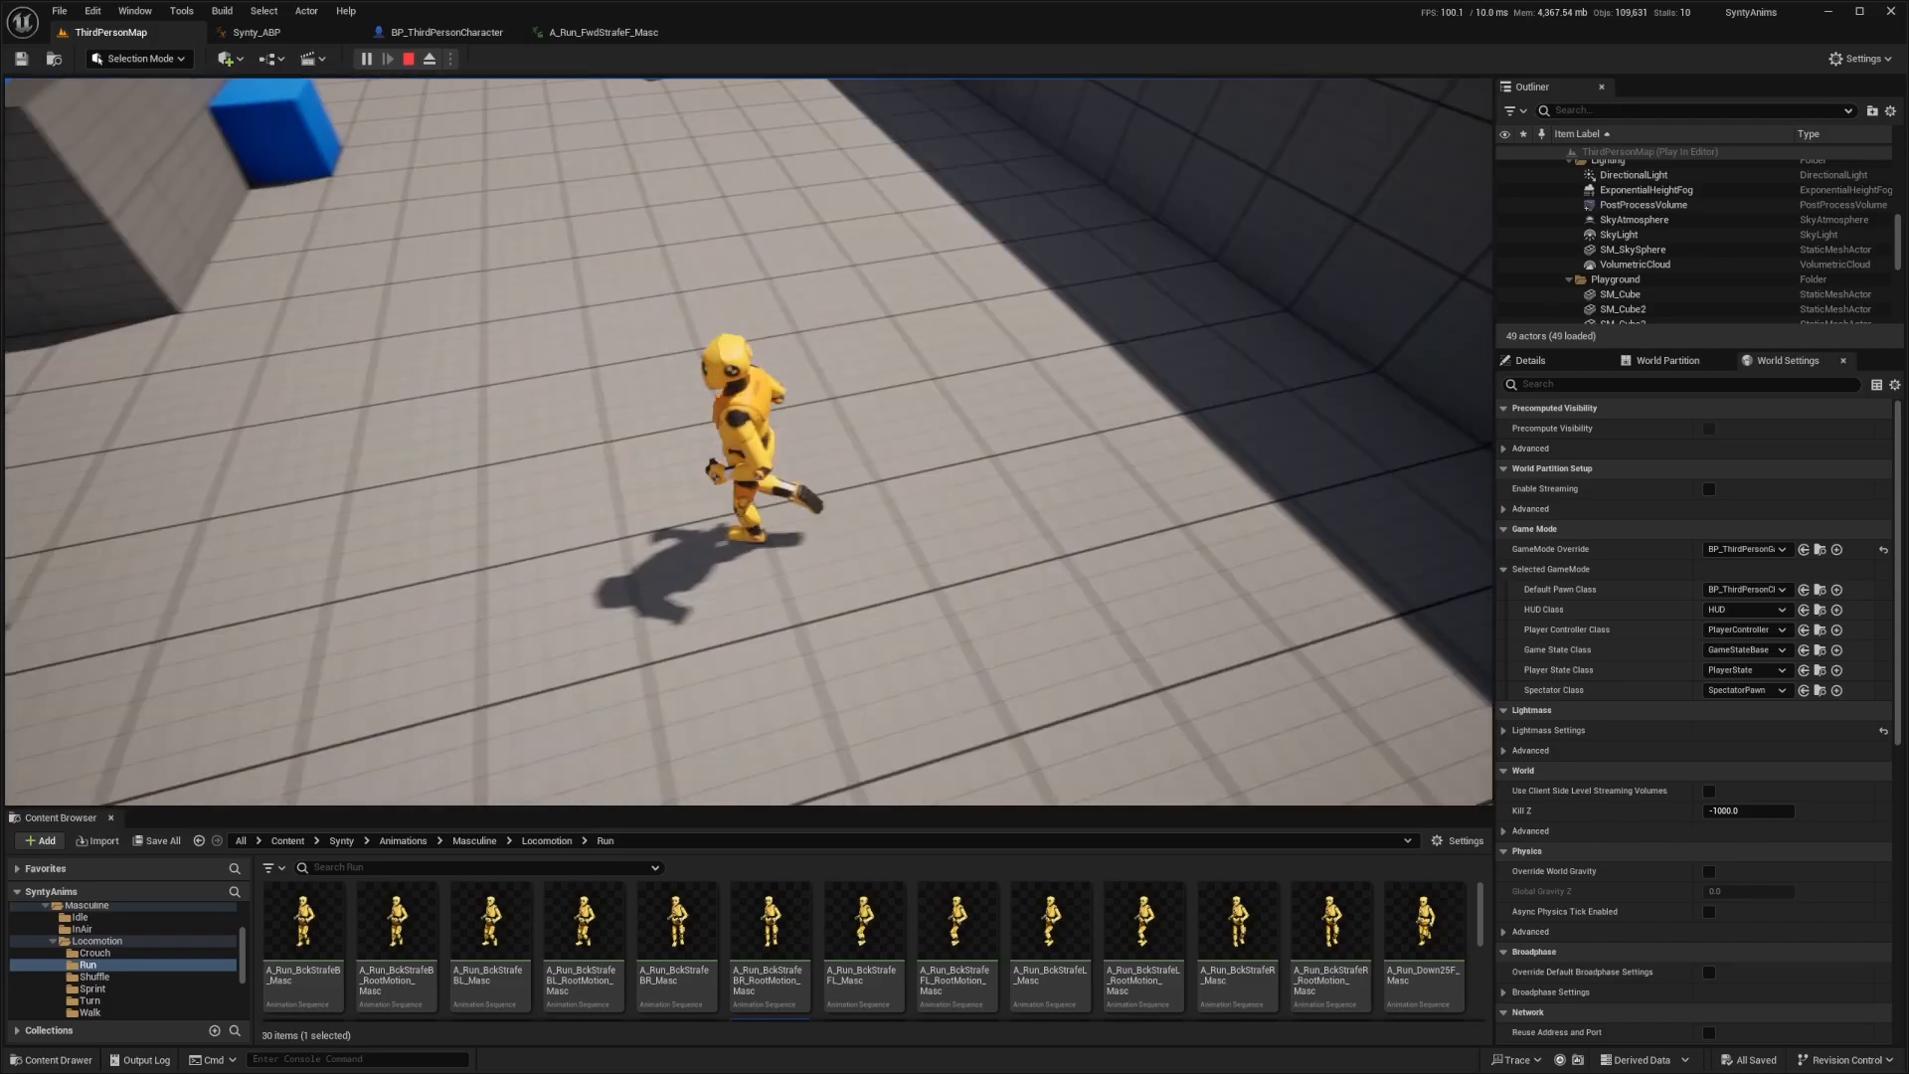
{"action": "key", "text": "d"}
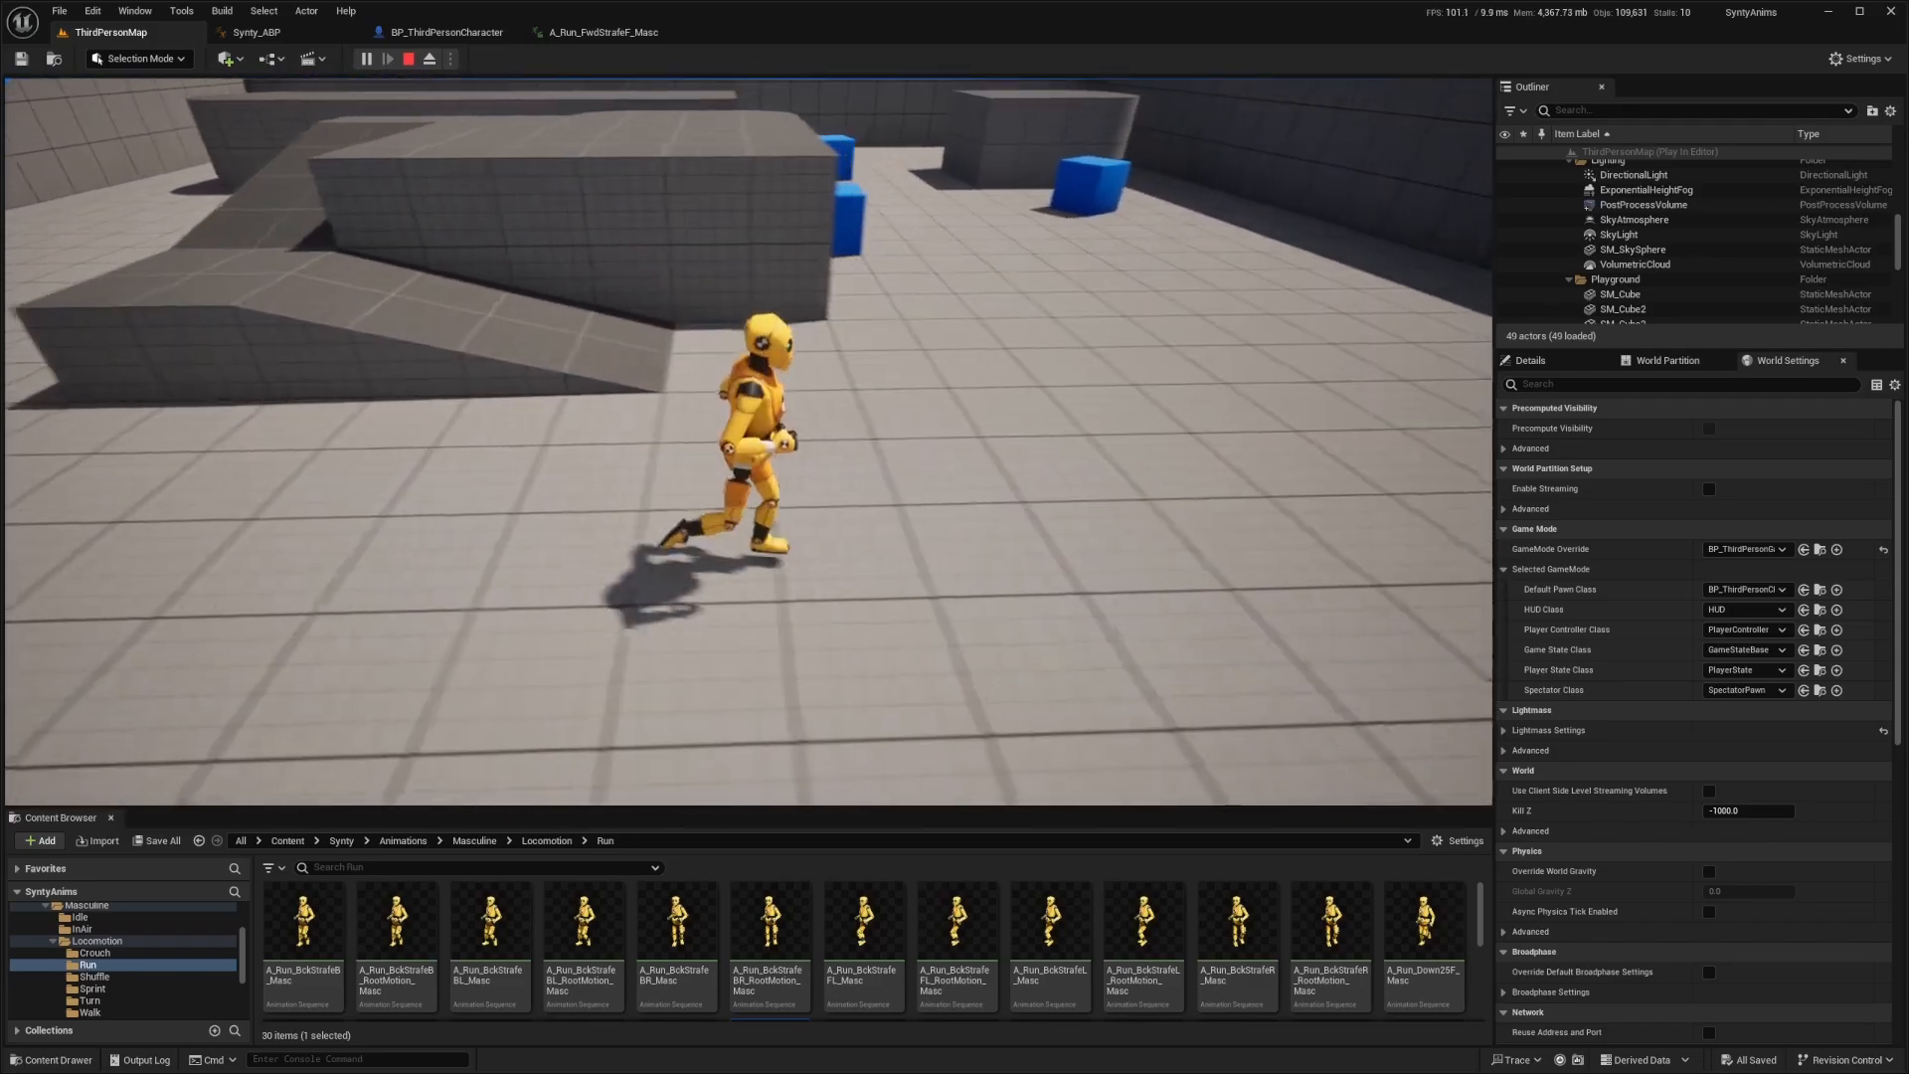
{"action": "key", "text": "s"}
{"action": "key", "text": "d"}
{"action": "key", "text": "a"}
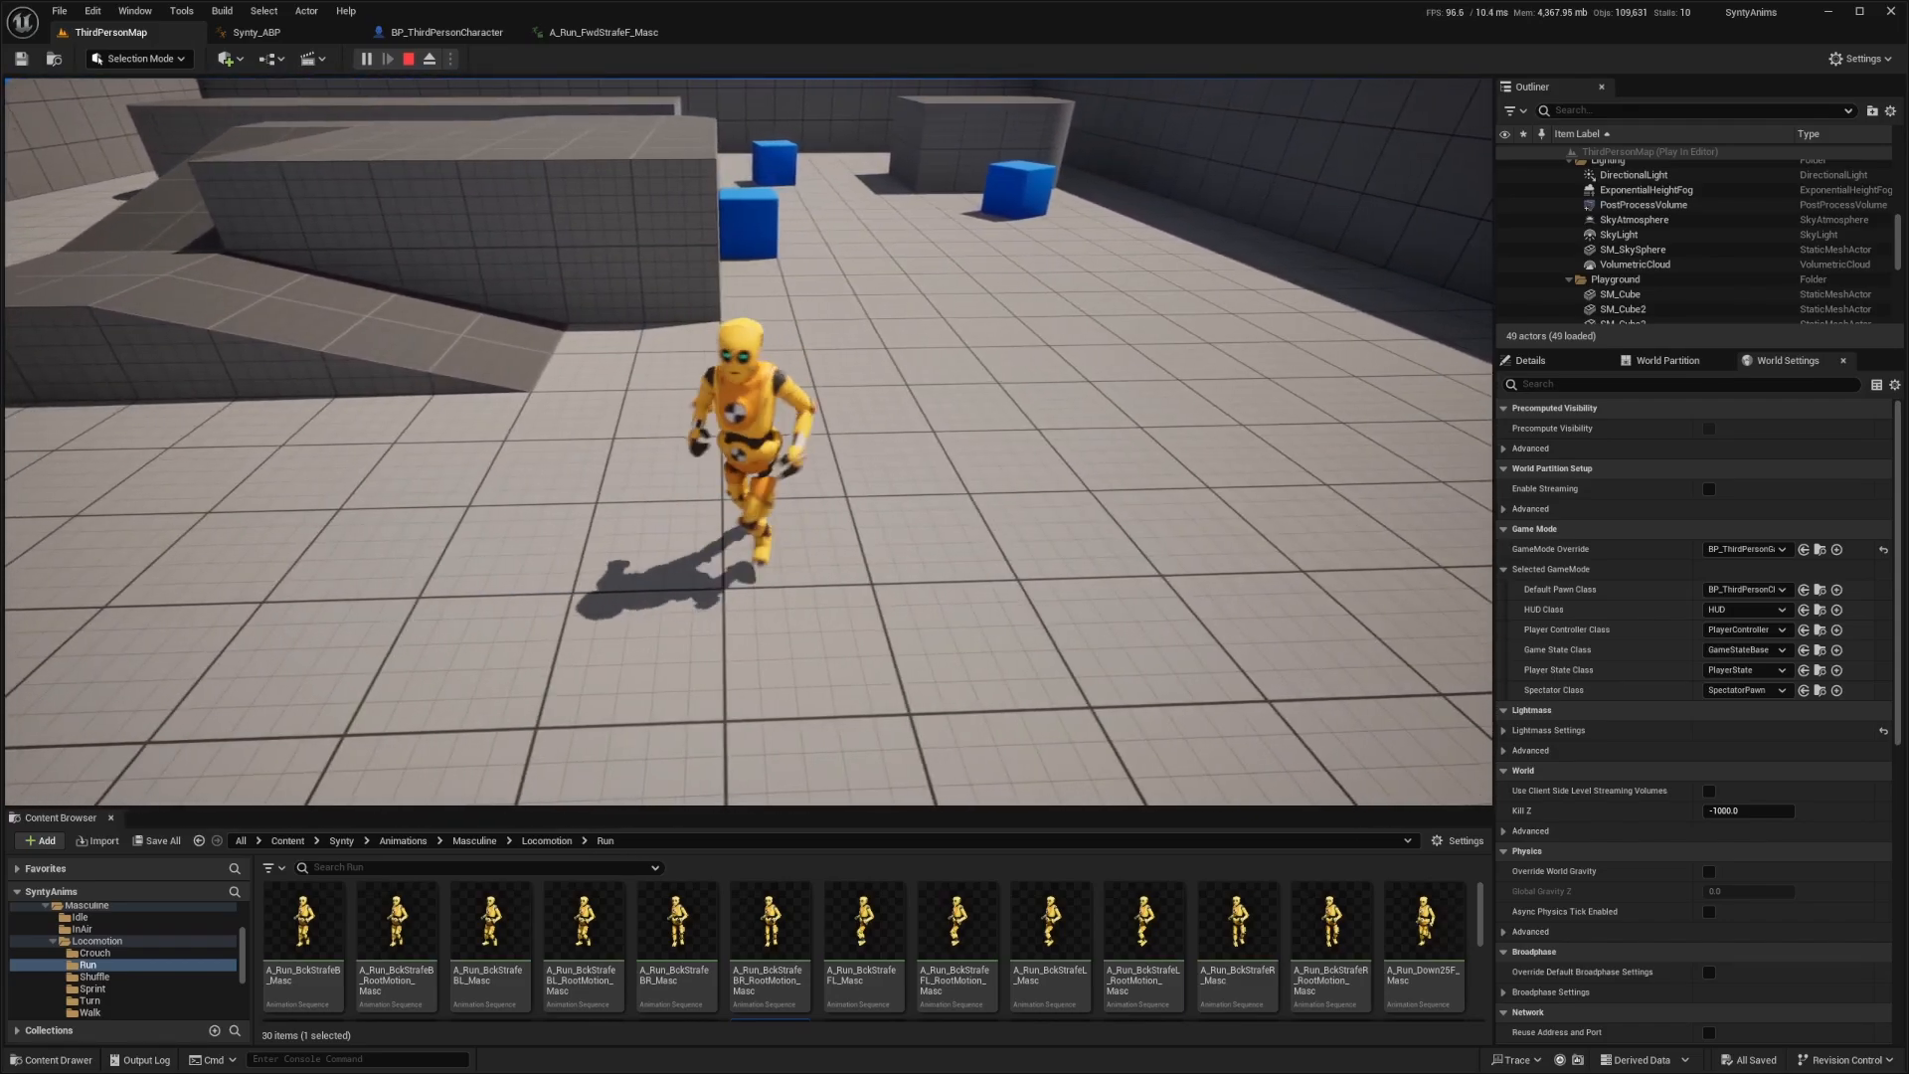
{"action": "key", "text": "d"}
{"action": "key", "text": "a"}
{"action": "key", "text": "d"}
{"action": "key", "text": "a"}
{"action": "key", "text": "d"}
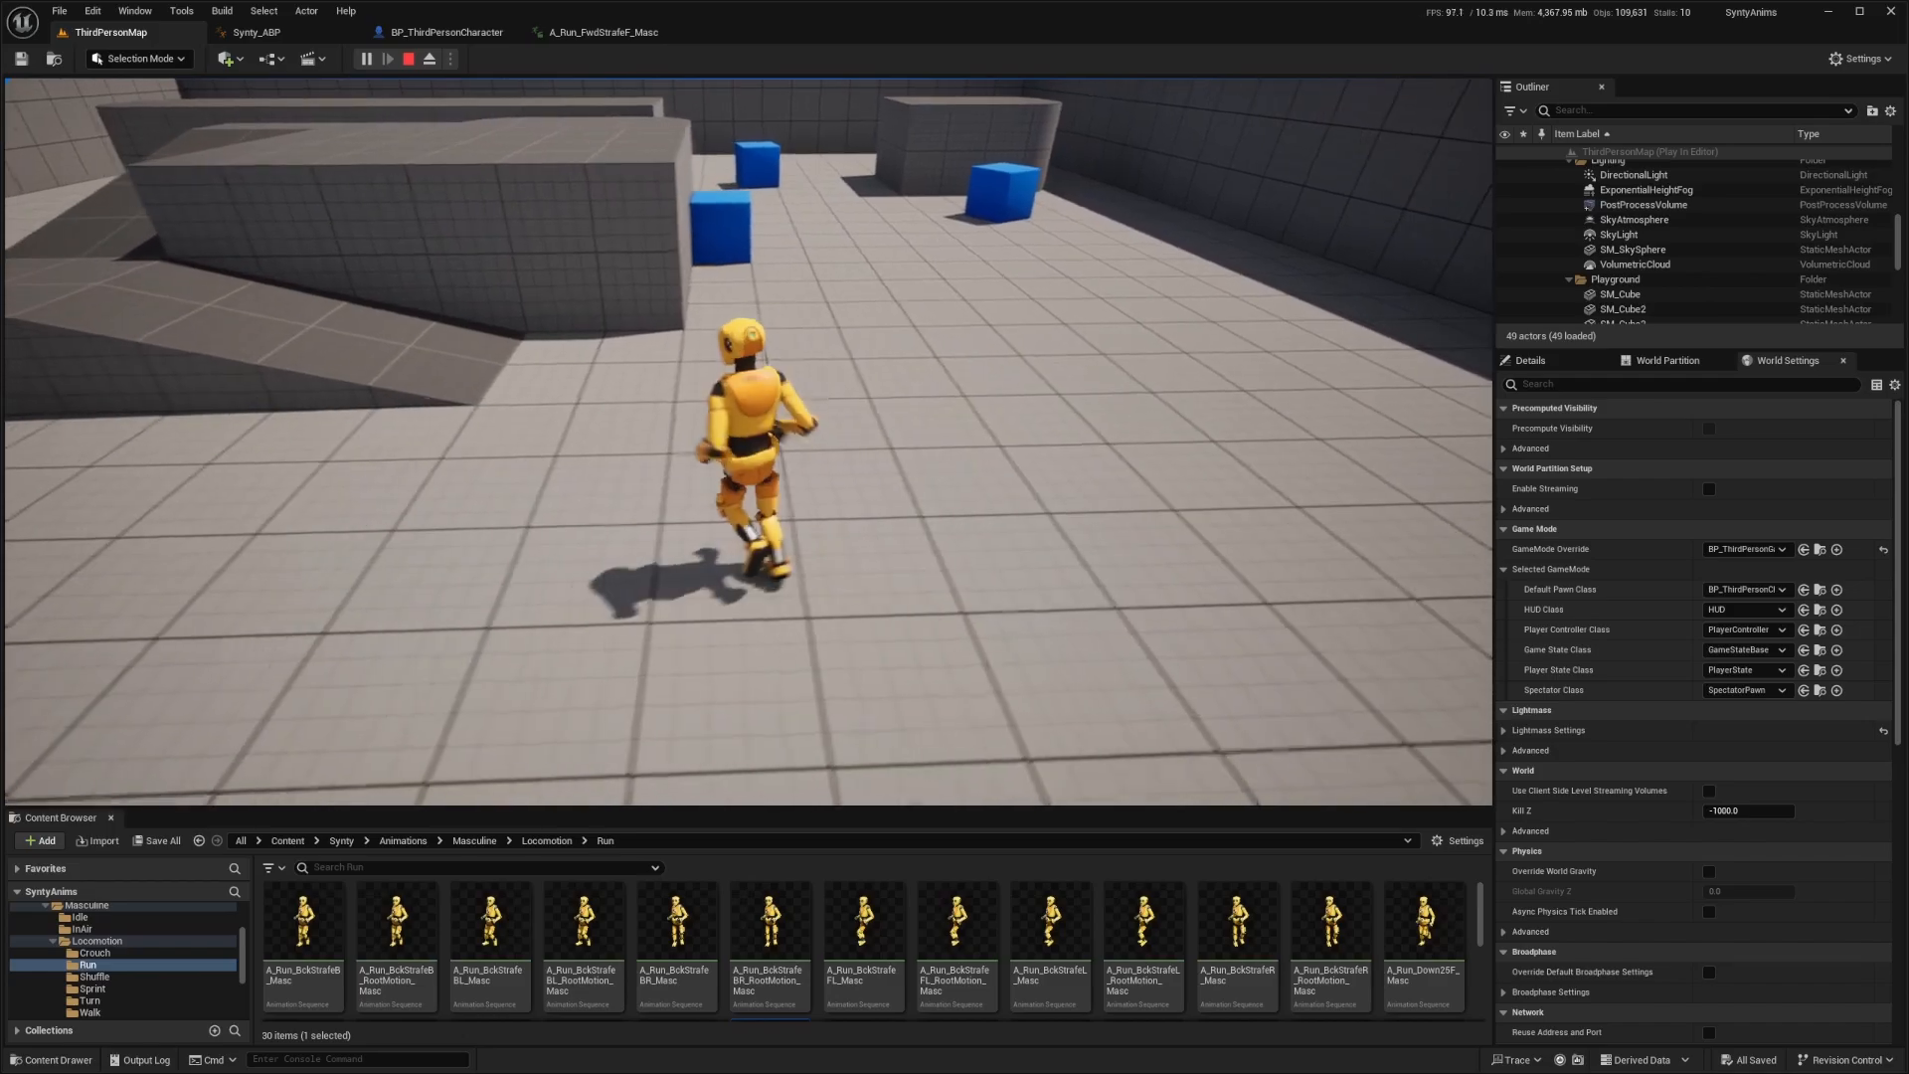
{"action": "key", "text": "a"}
{"action": "key", "text": "d"}
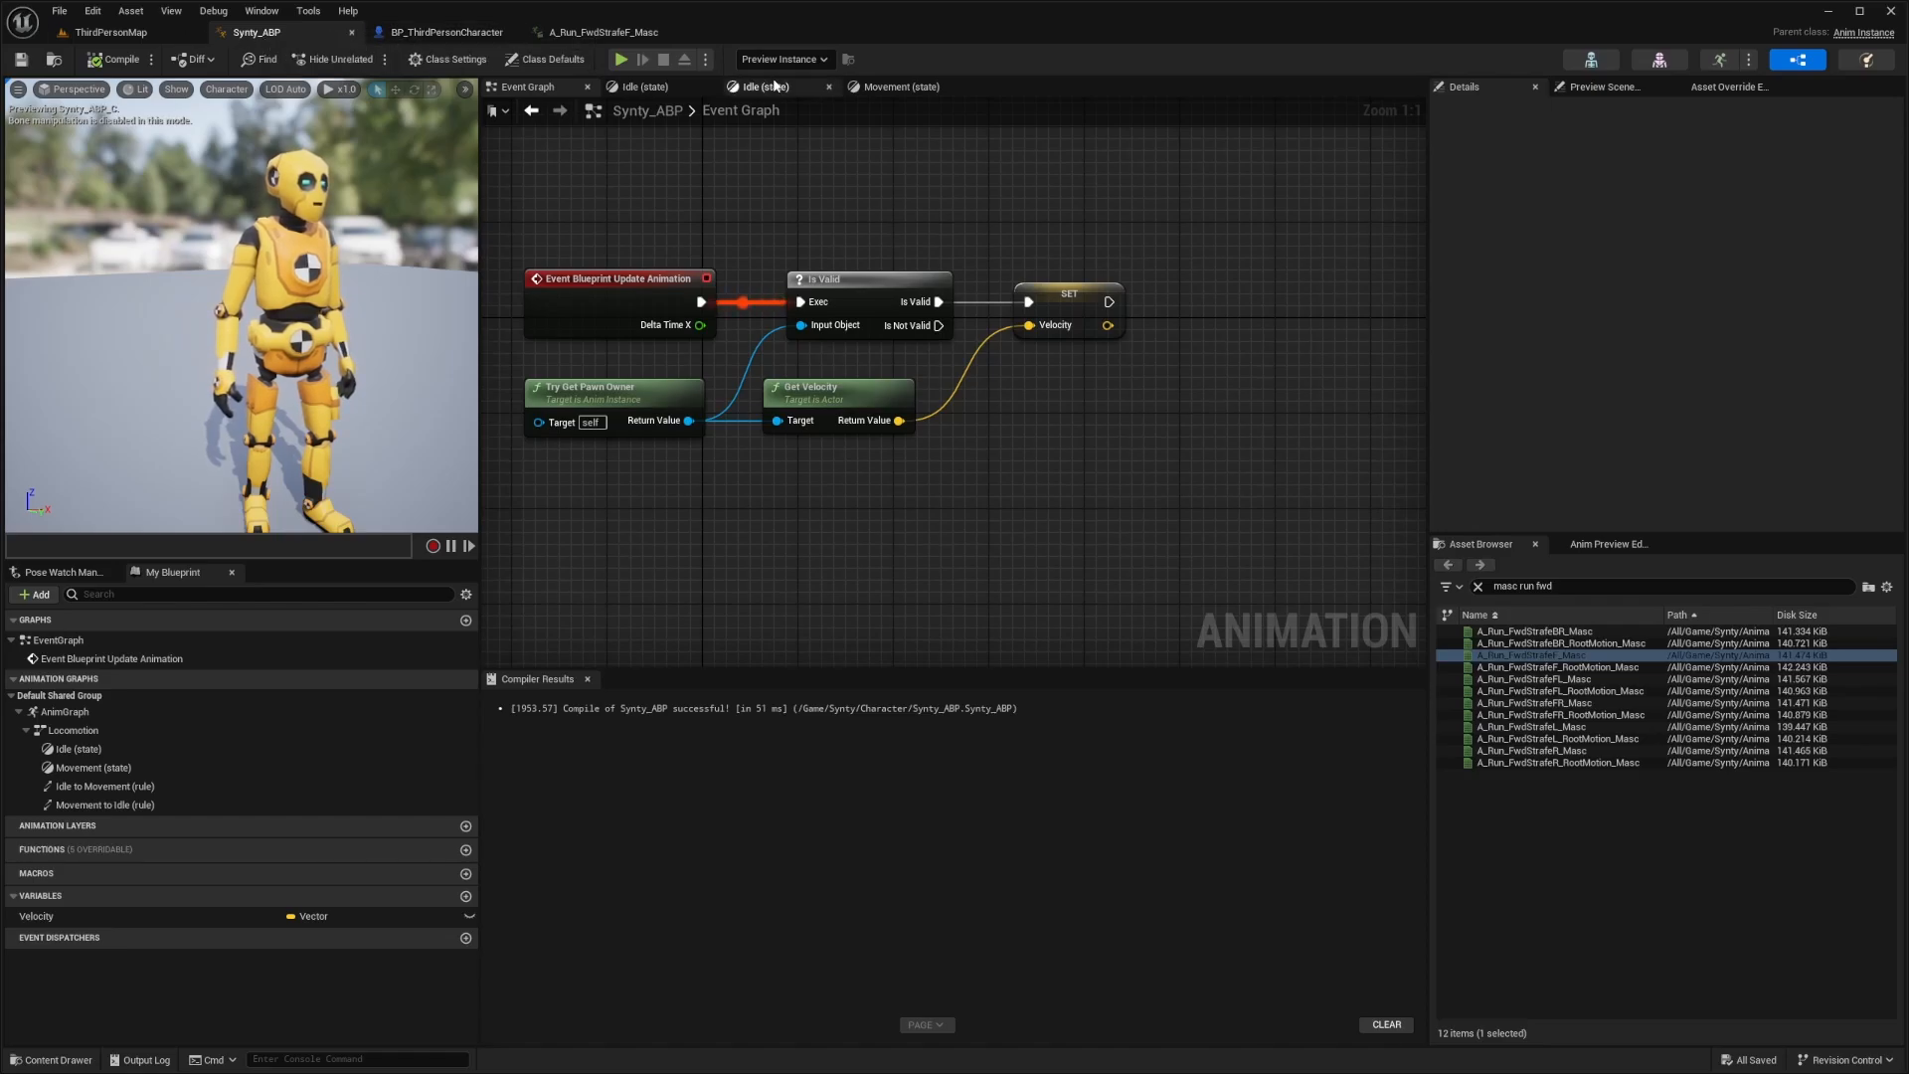
Open Synty_ABP's AnimGraph and go through the Locomotion state machine into the Movement state to review its run animation
{"action": "double_click", "coordinate": [87, 712]}
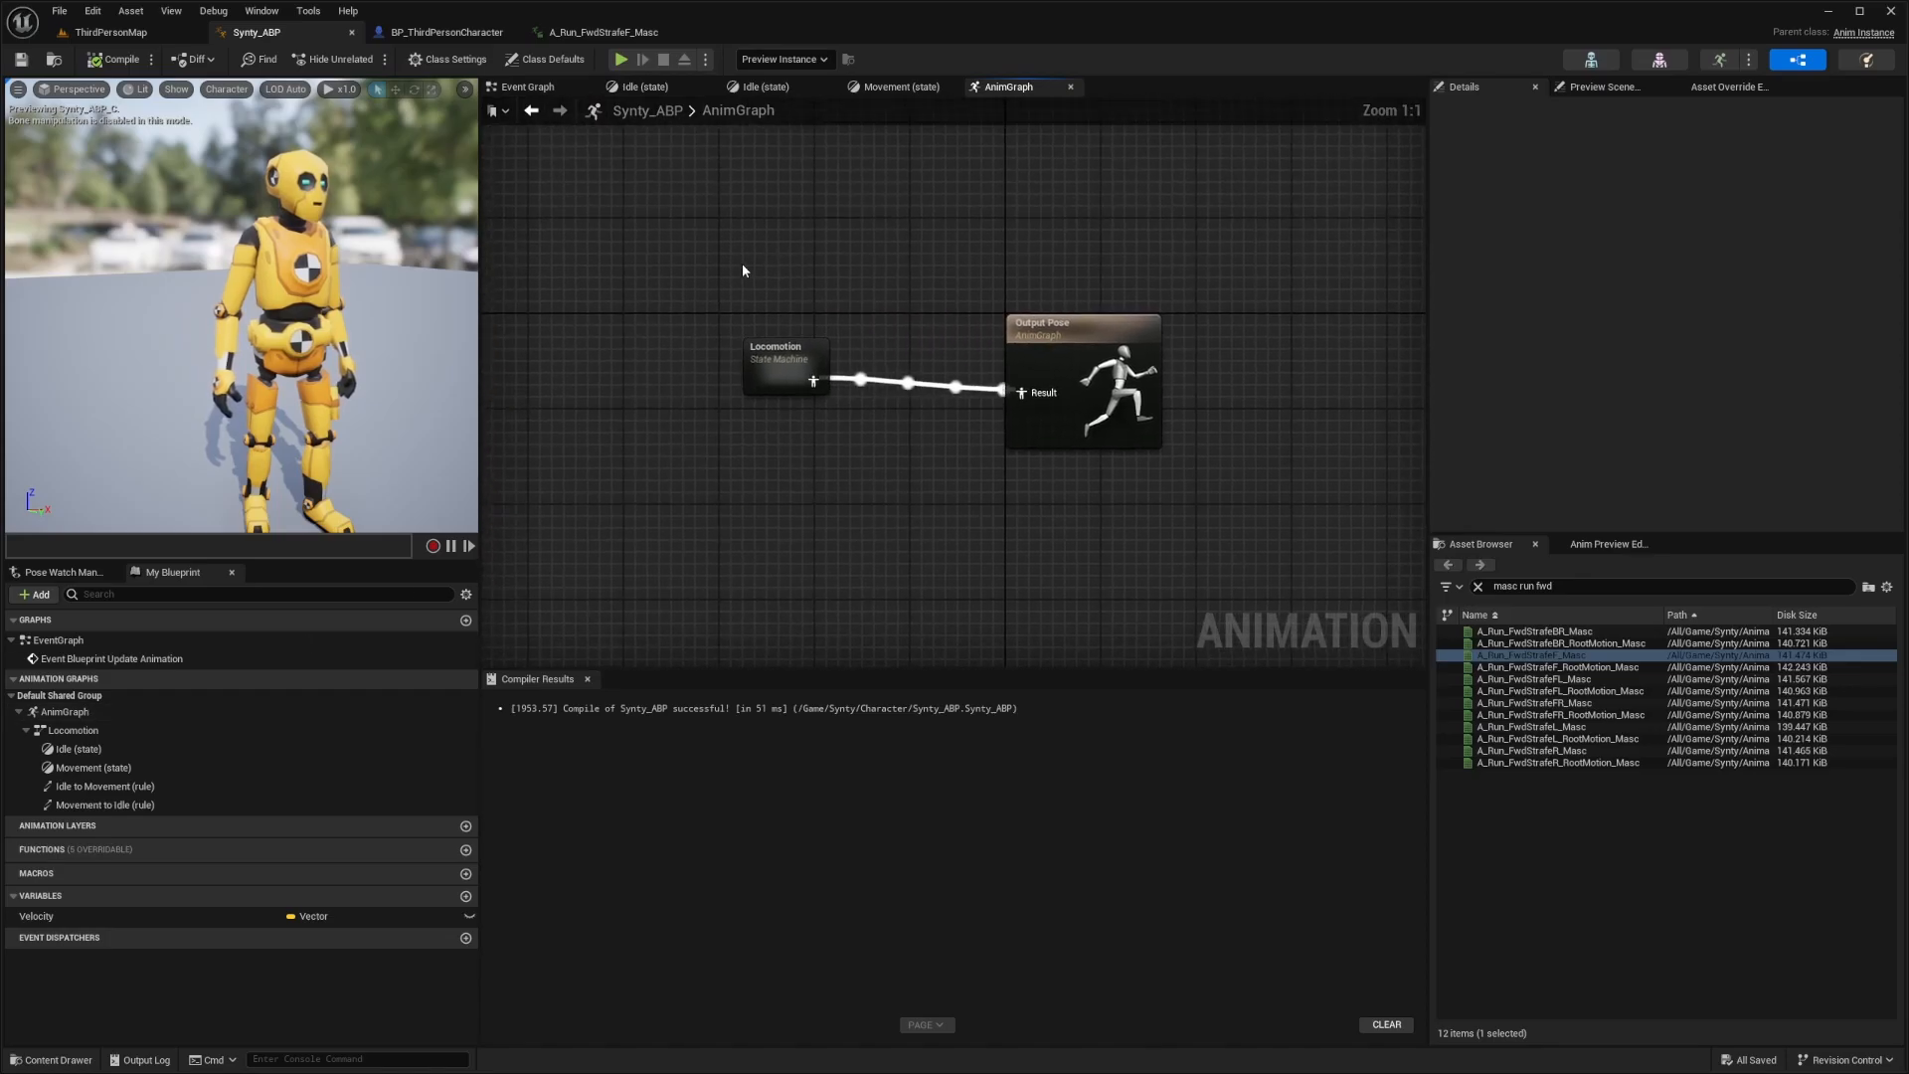
{"action": "double_click", "coordinate": [777, 354]}
{"action": "double_click", "coordinate": [1144, 383]}
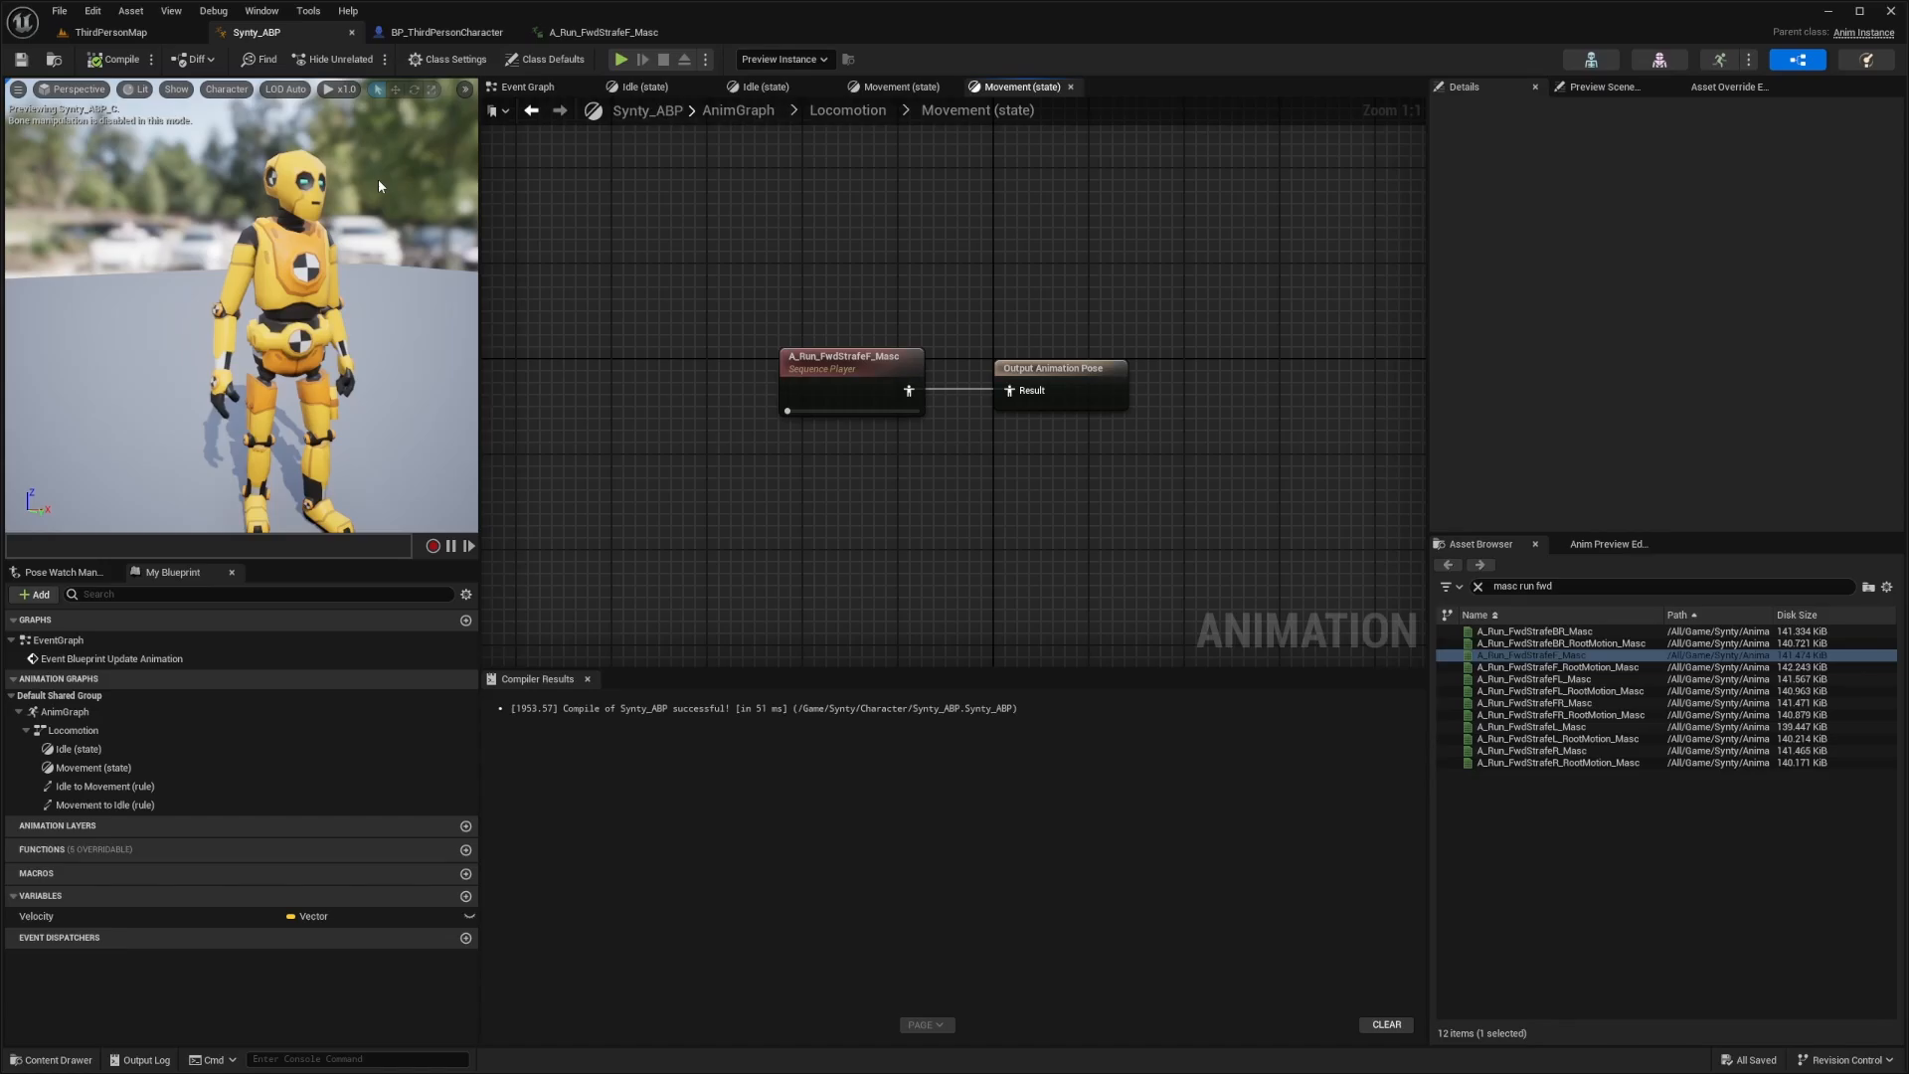
Create a Blend Space for PolygonSyntyCharacter_Skeleton in the level editor's Synty Character folder, name it Movement_BS and open it
{"action": "left_click", "coordinate": [127, 36]}
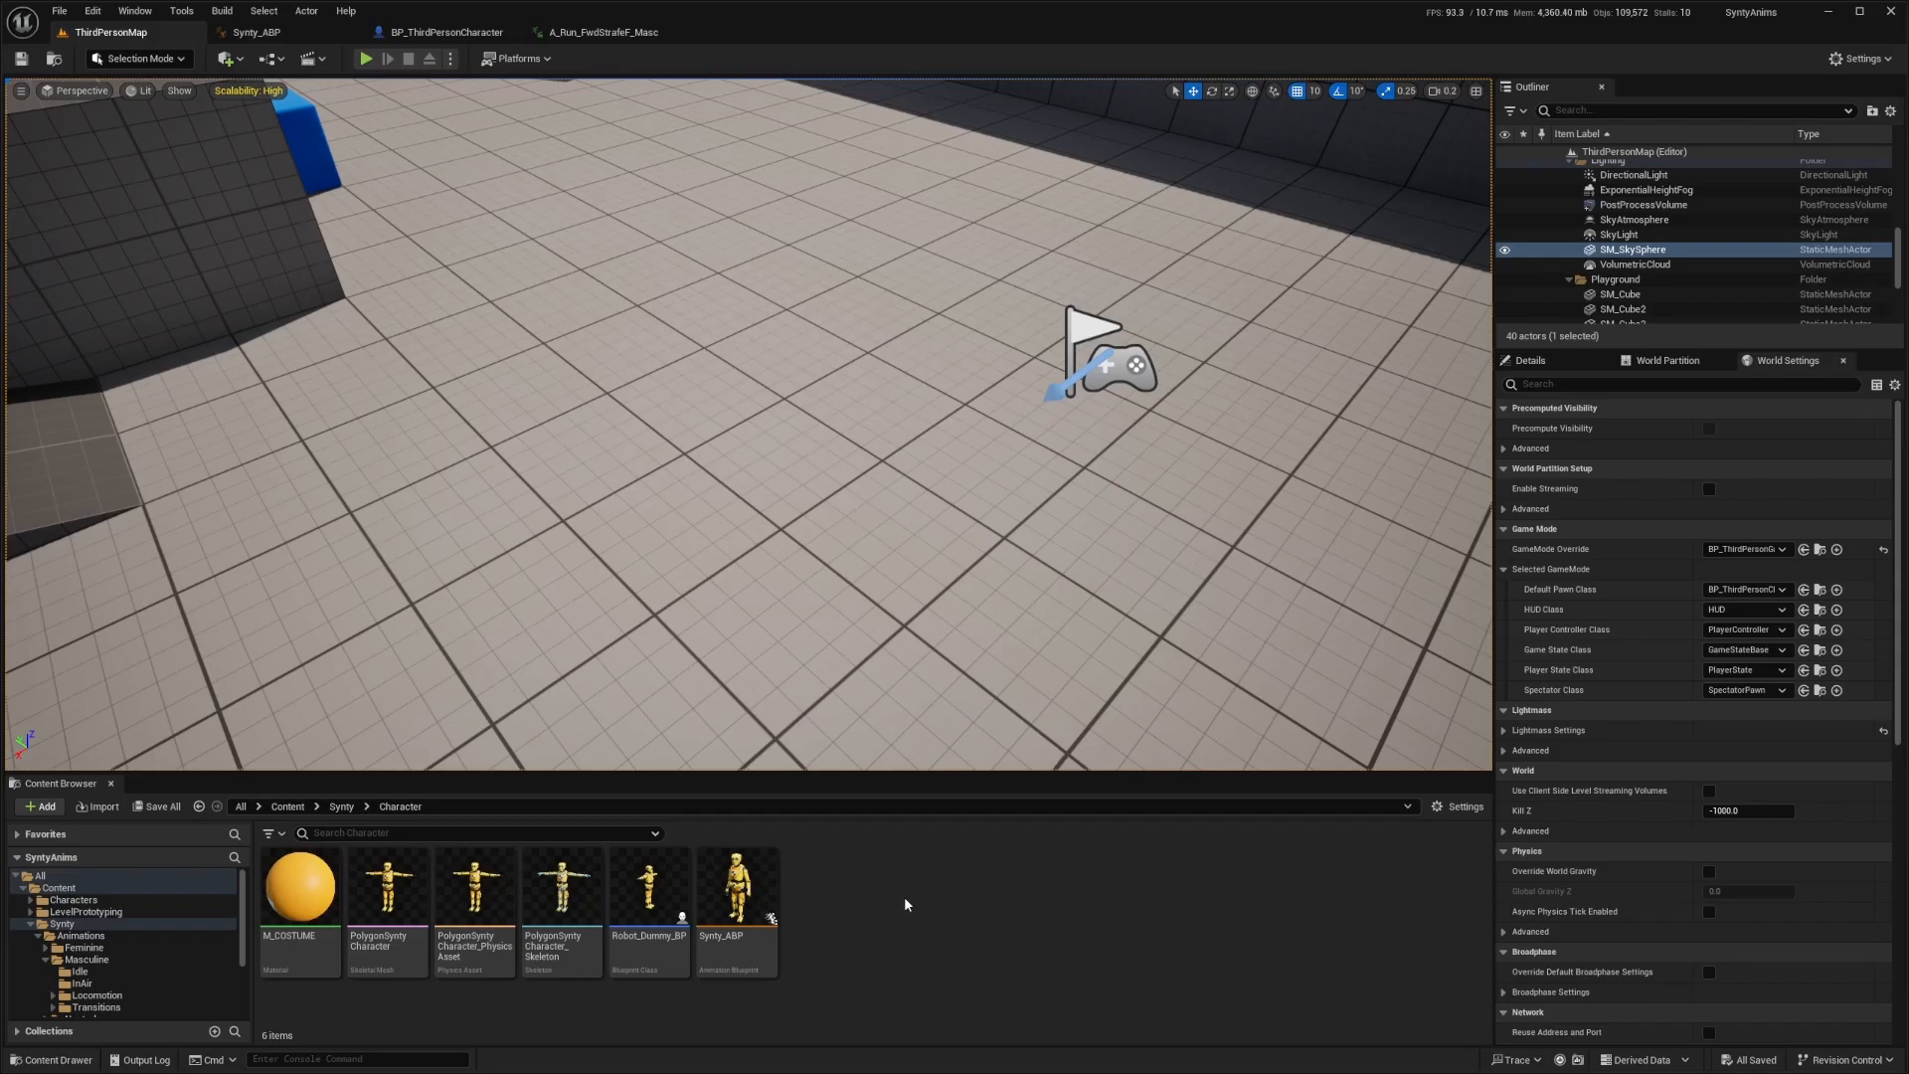
{"action": "right_click", "coordinate": [811, 913]}
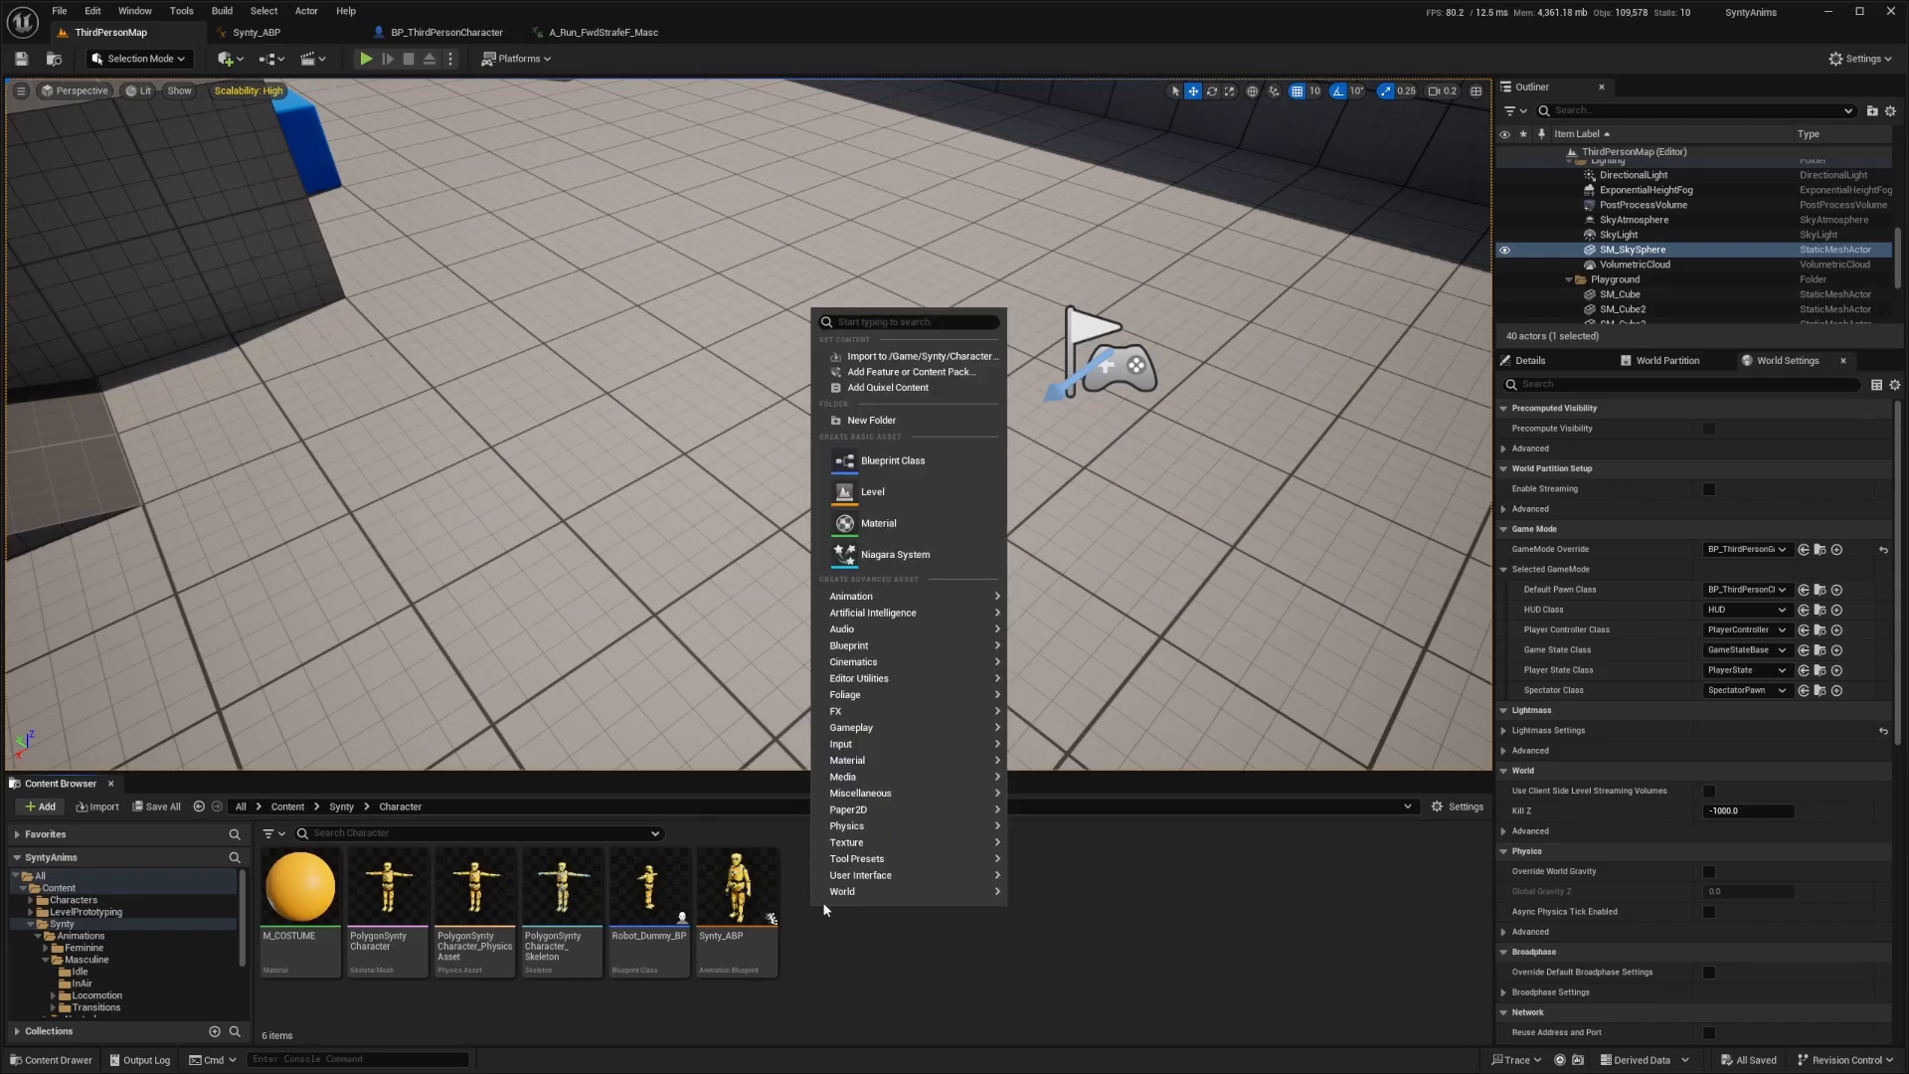
{"action": "mouse_move", "coordinate": [888, 601]}
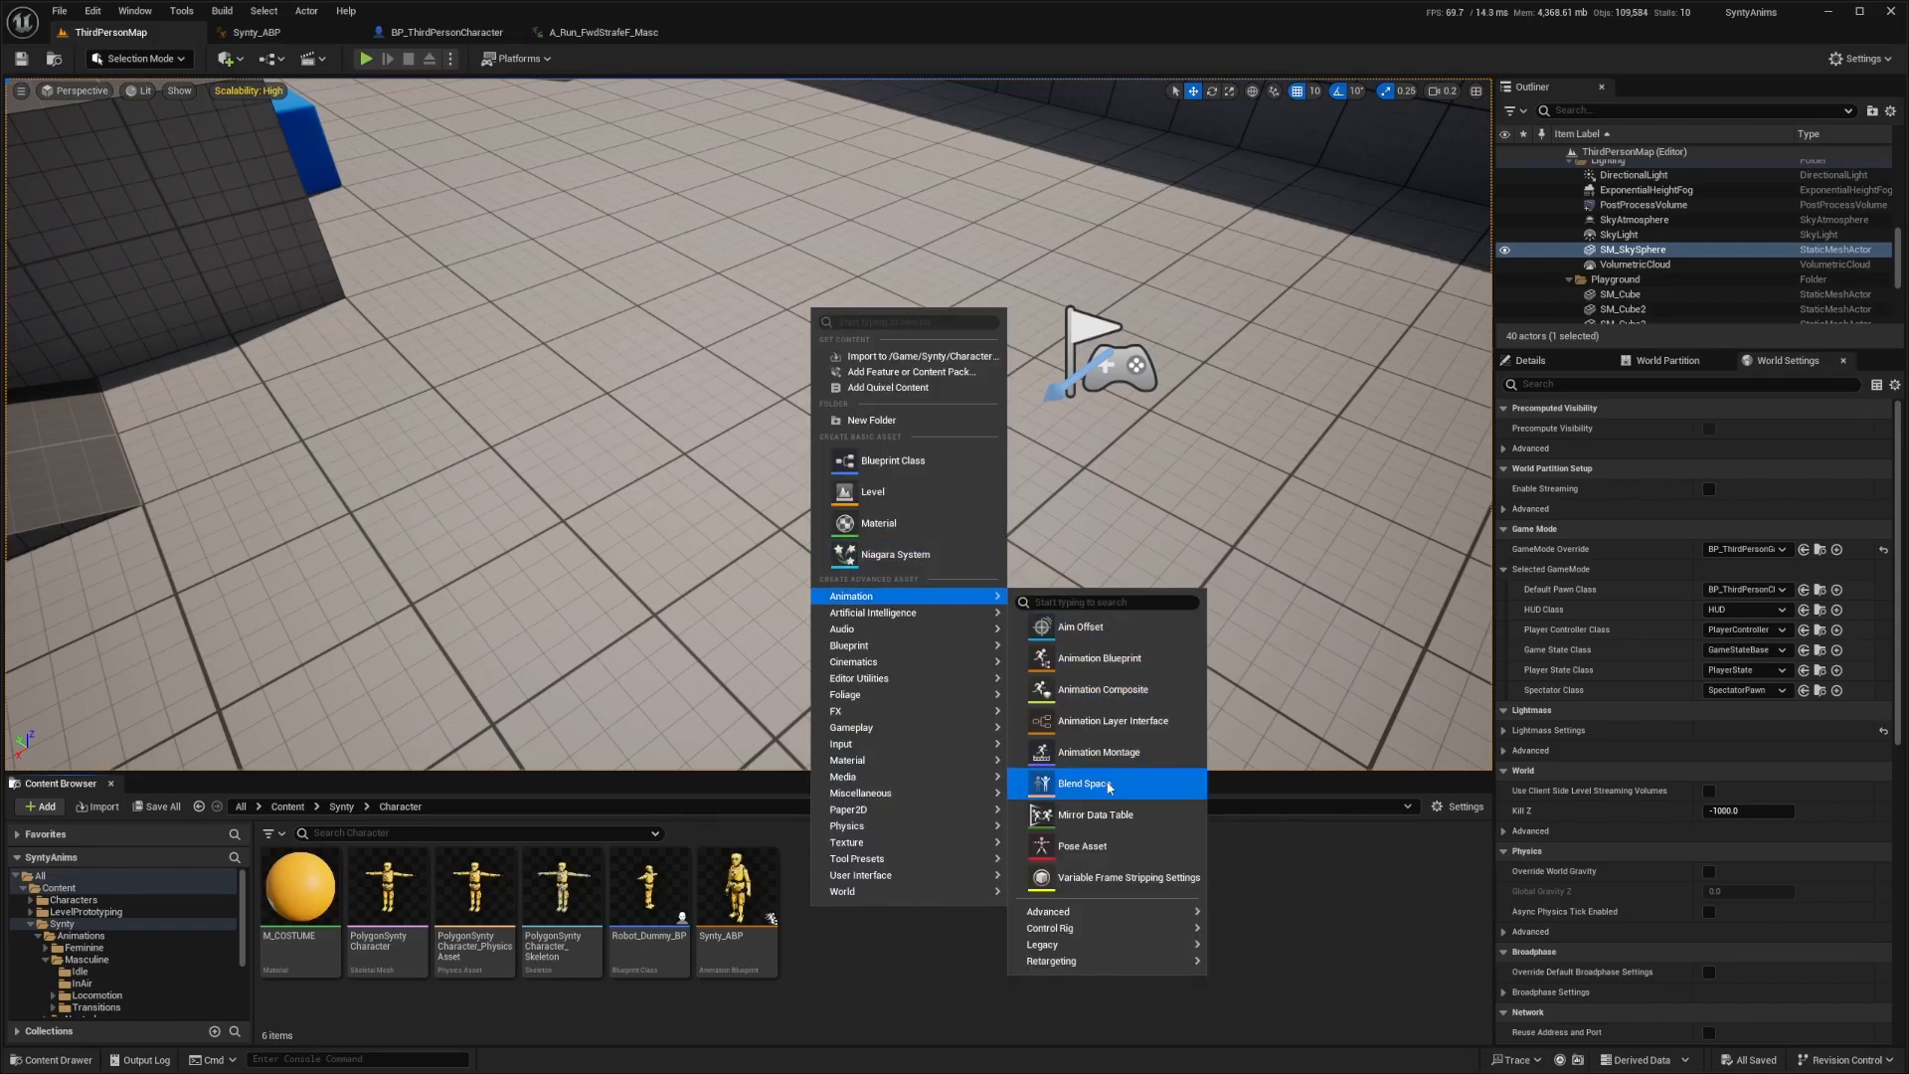
{"action": "mouse_move", "coordinate": [1085, 950]}
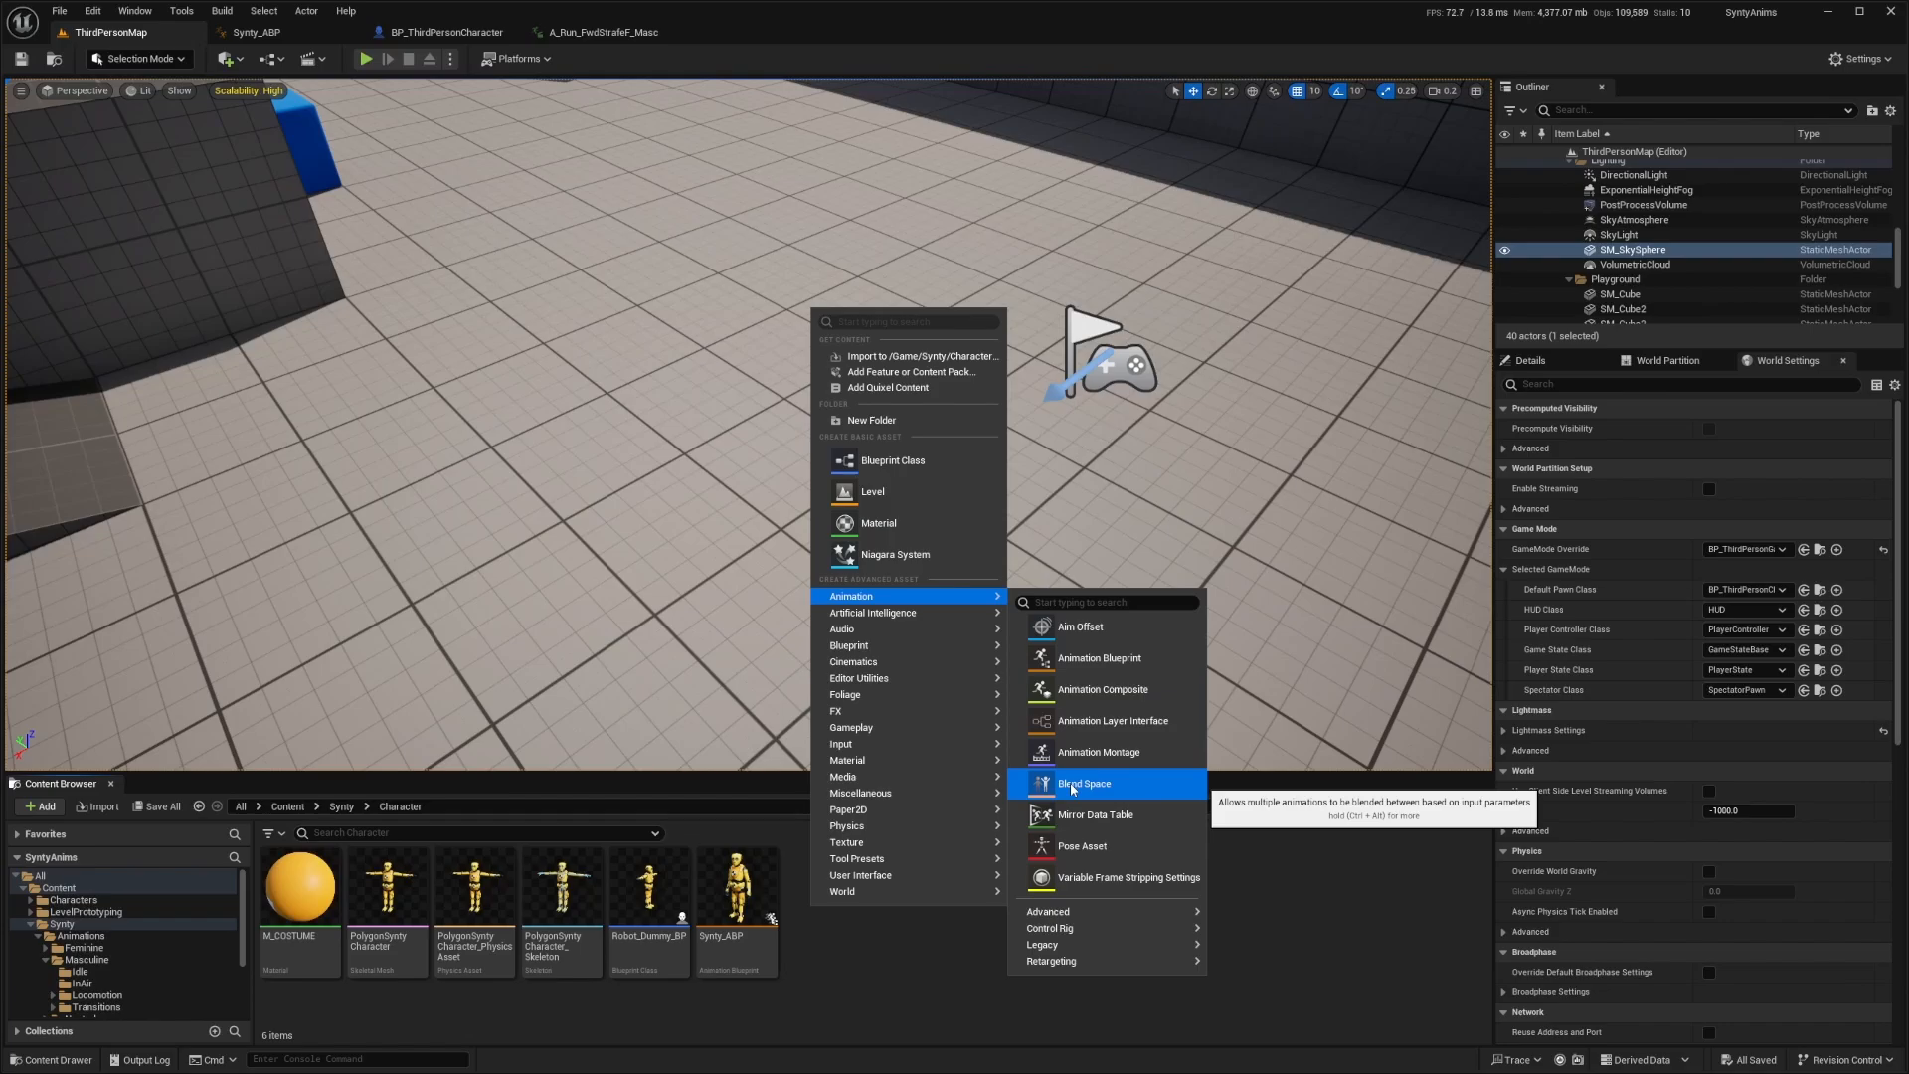
{"action": "left_click", "coordinate": [1073, 788]}
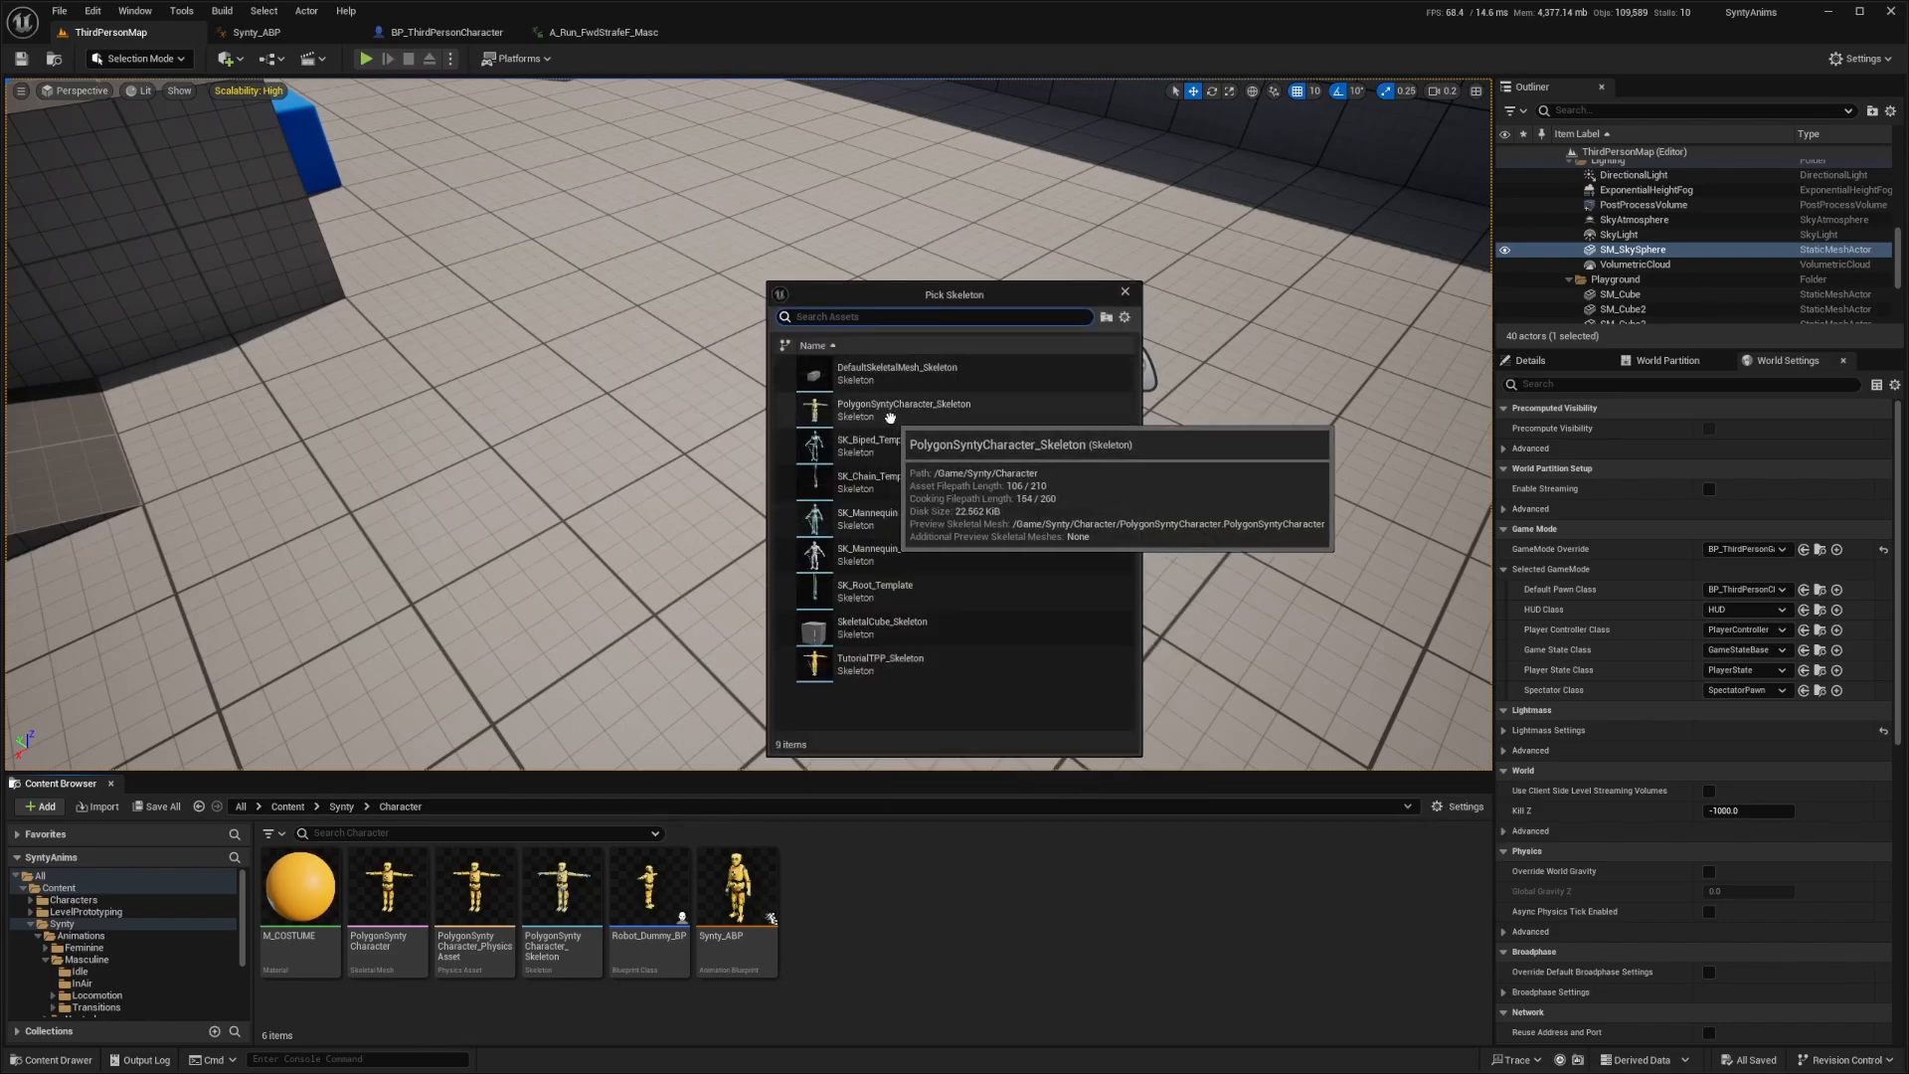
{"action": "left_click", "coordinate": [897, 414]}
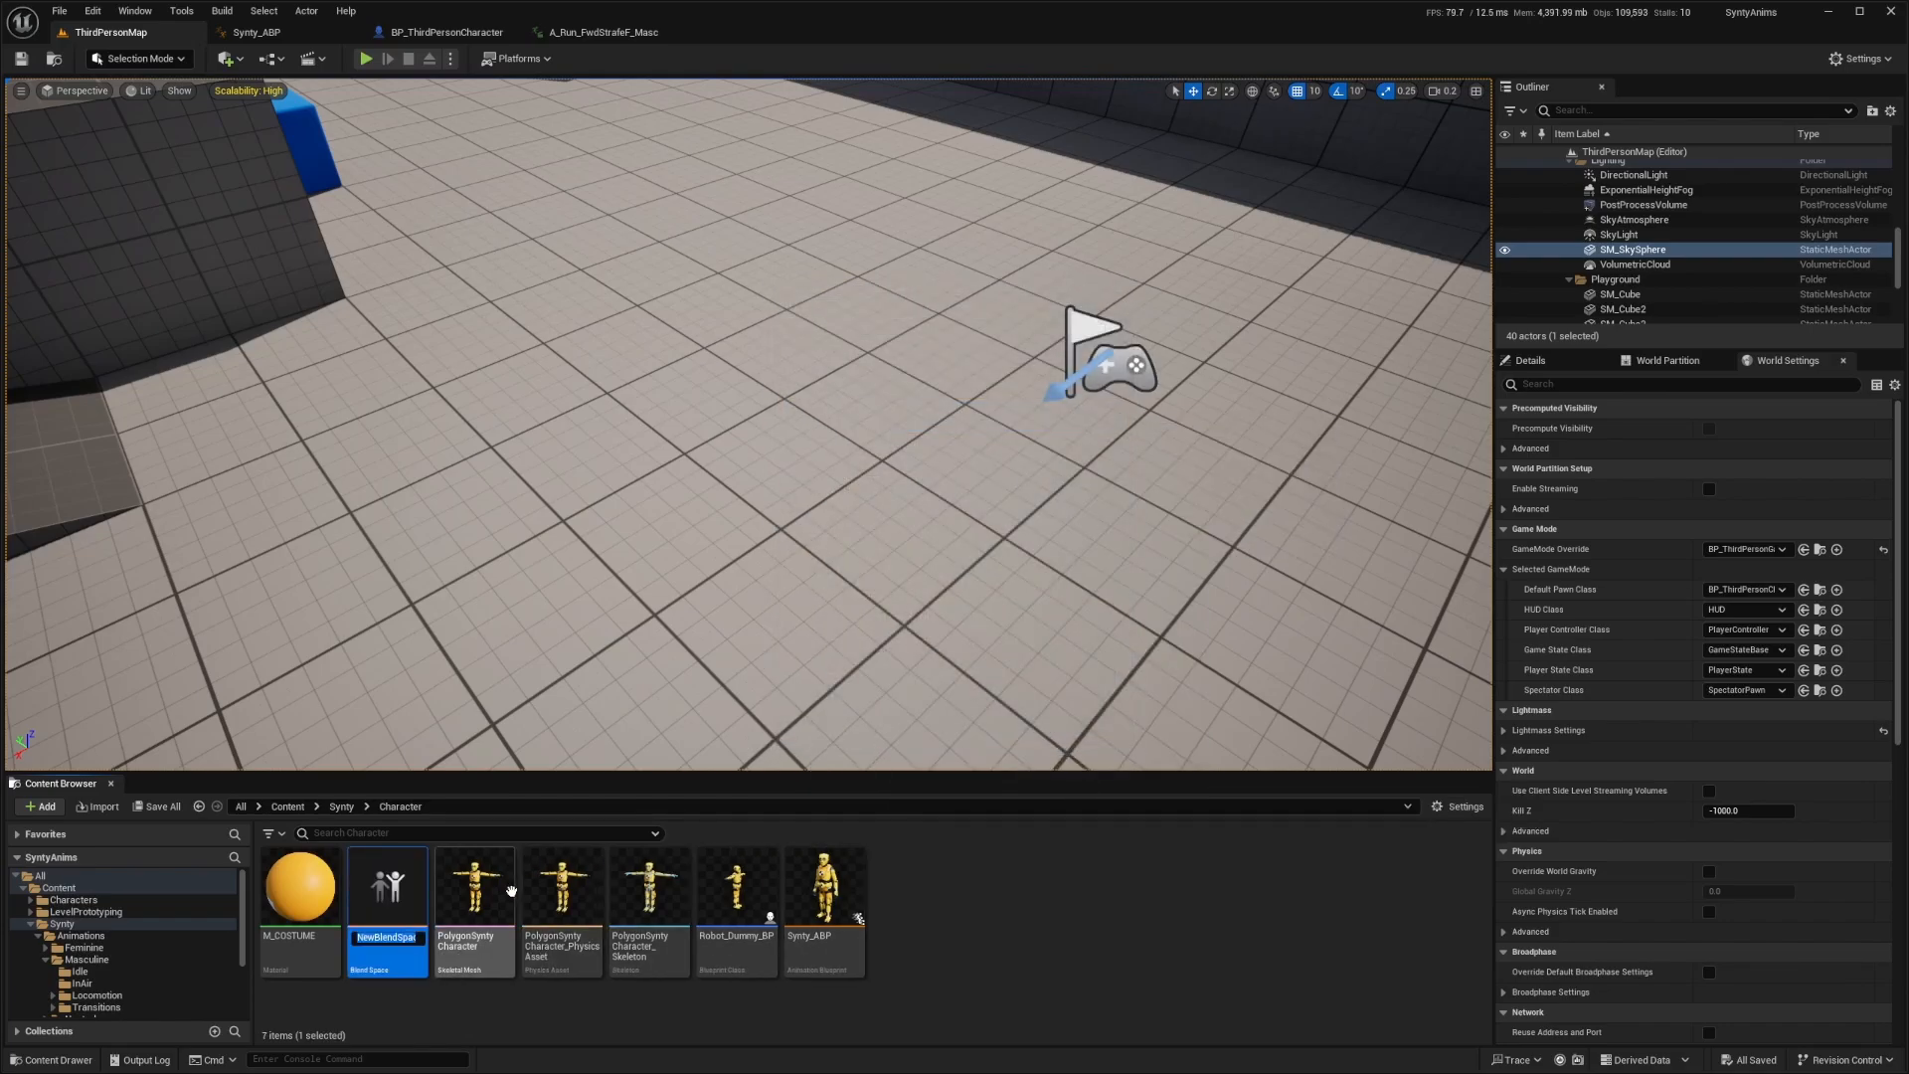
{"action": "type", "text": "Movement_BS"}
{"action": "key", "text": "Return"}
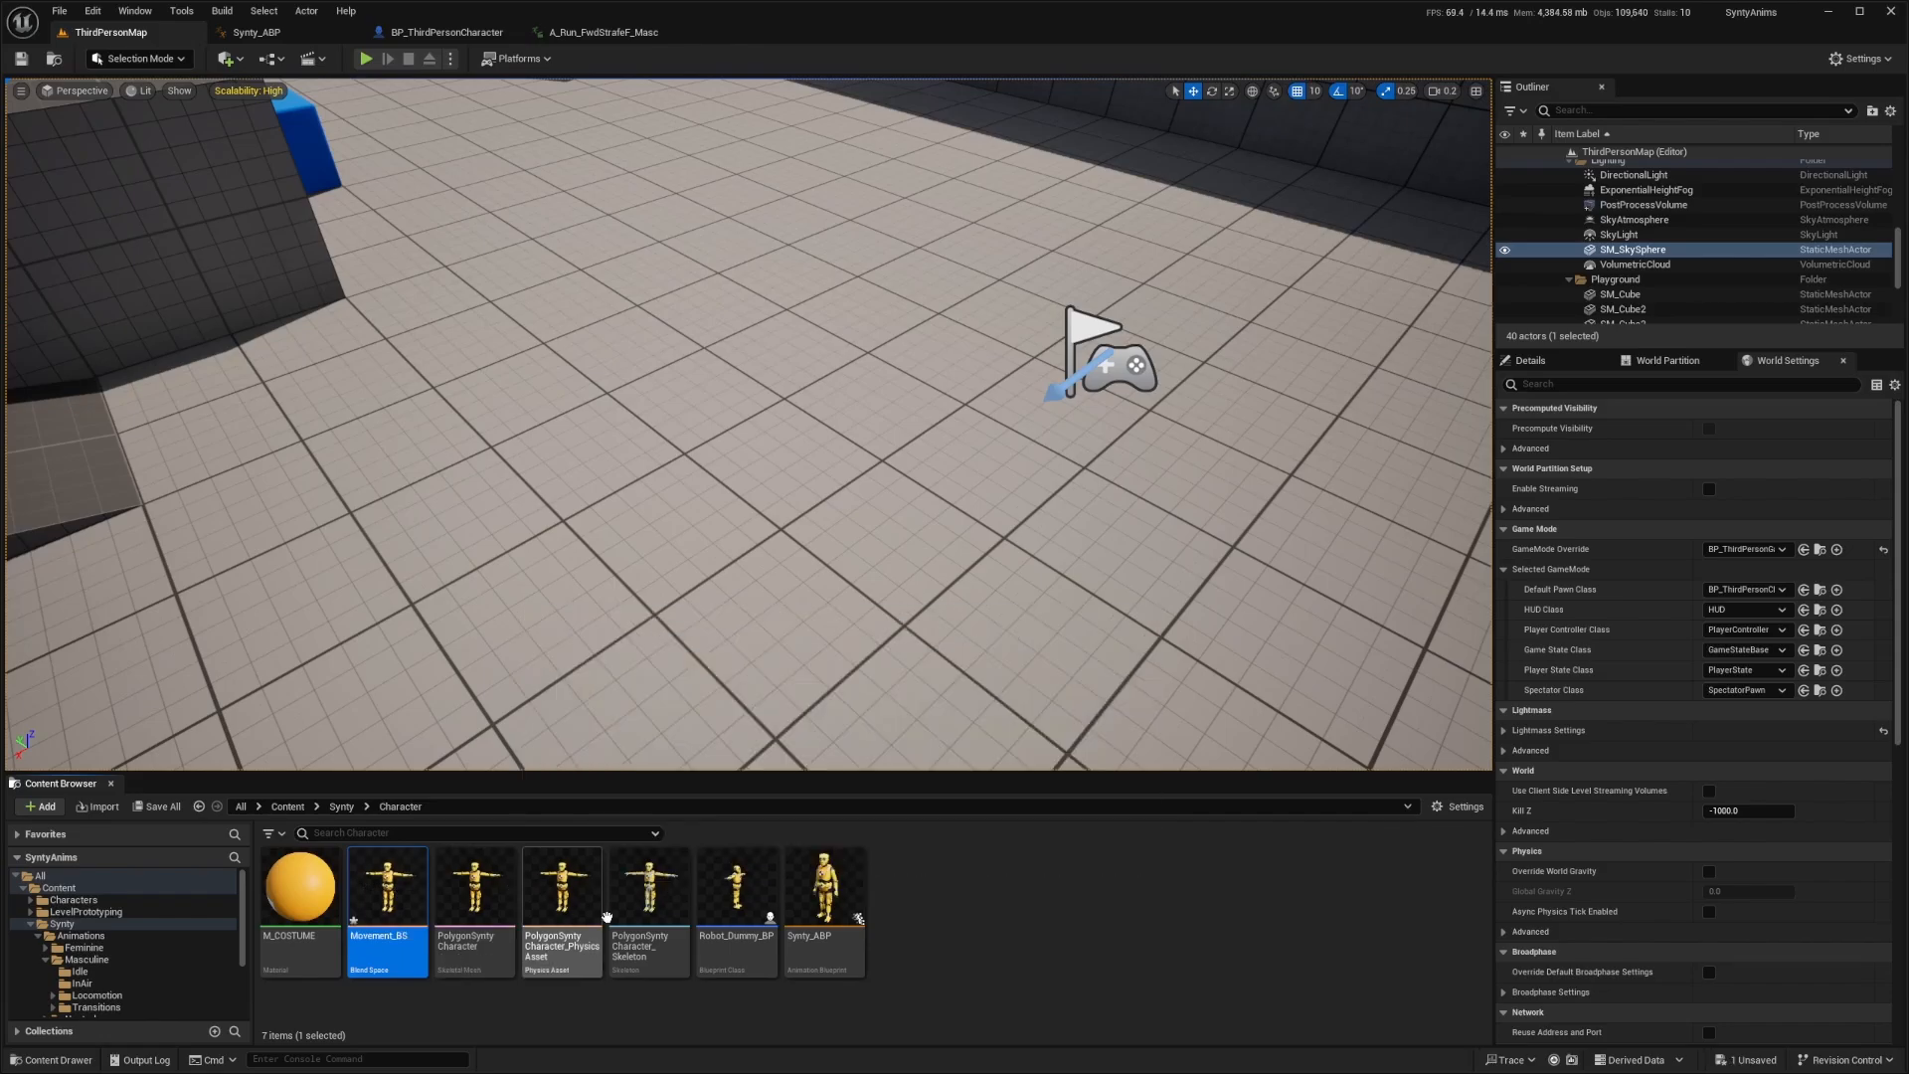
{"action": "double_click", "coordinate": [396, 909]}
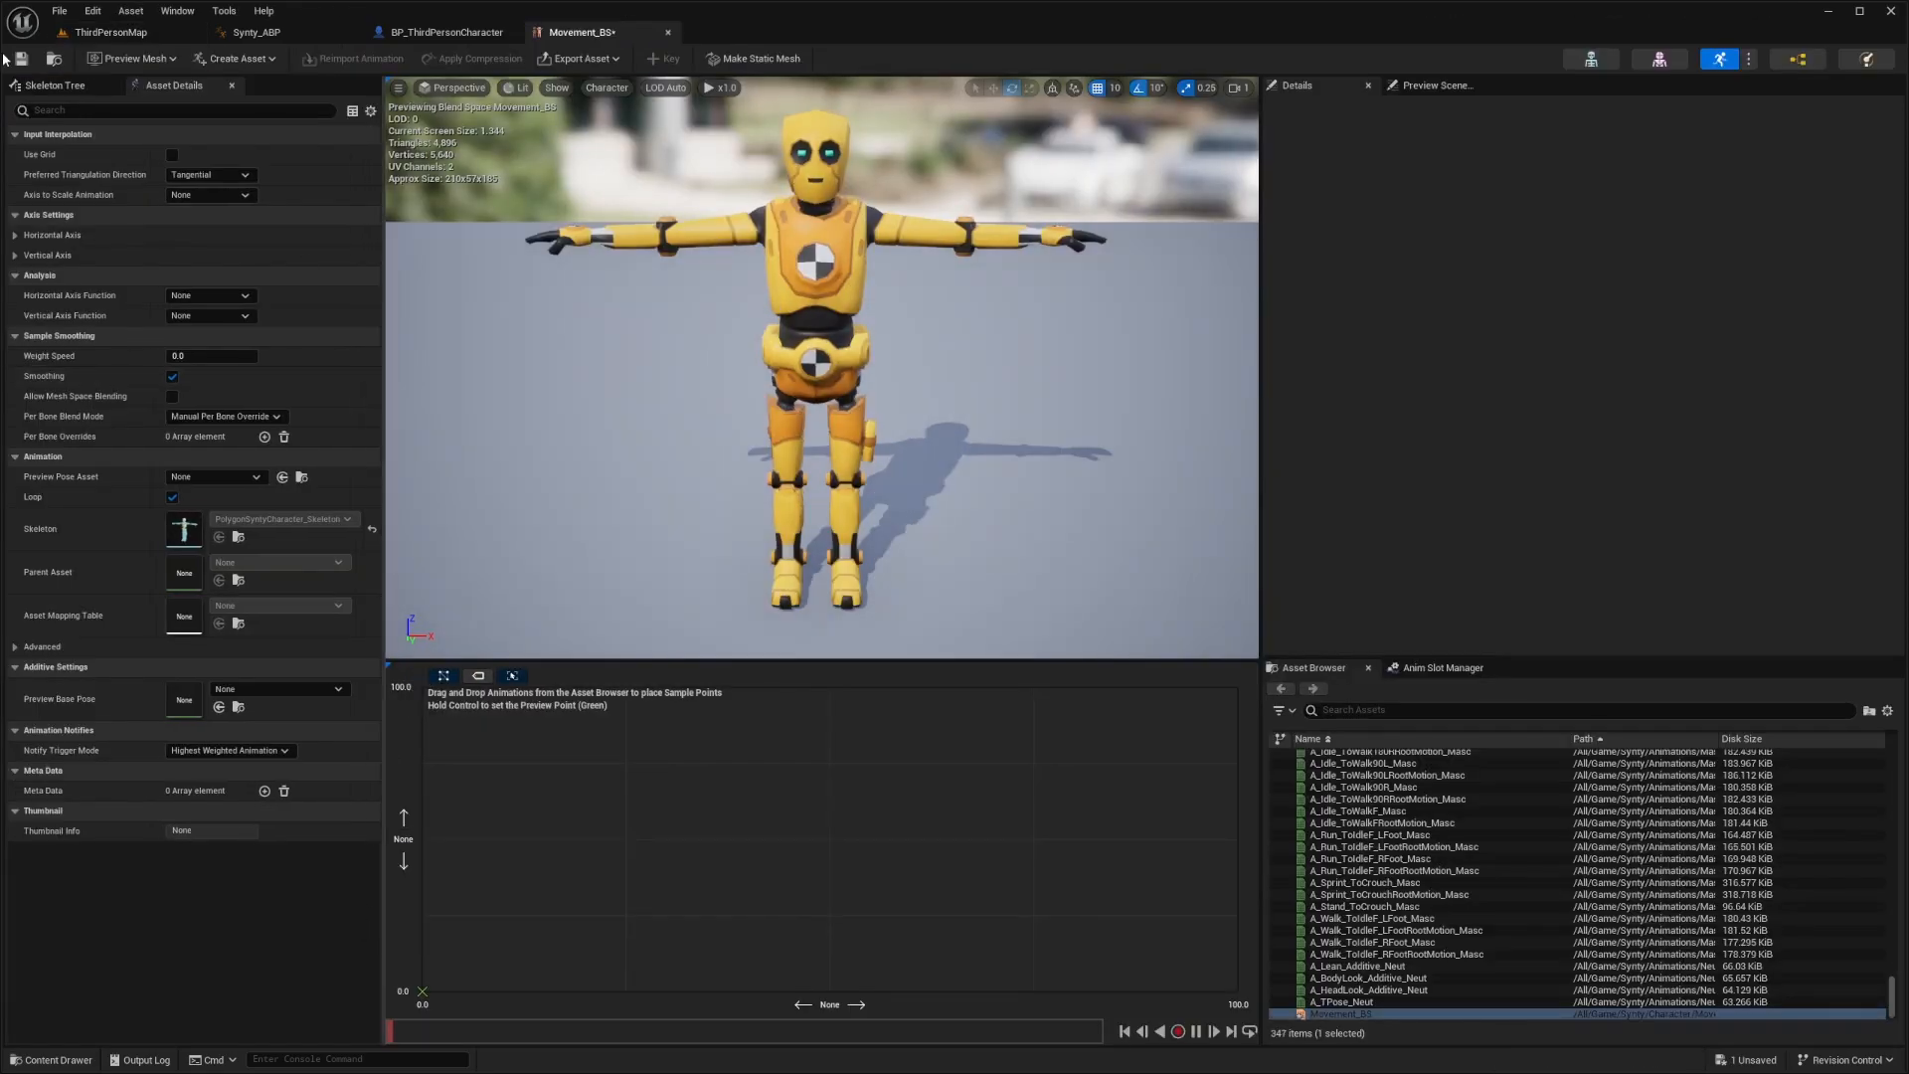
Examine the Hips and Elbow_L bones in the blend space's skeleton tree, and return to the asset details
{"action": "left_click", "coordinate": [55, 85]}
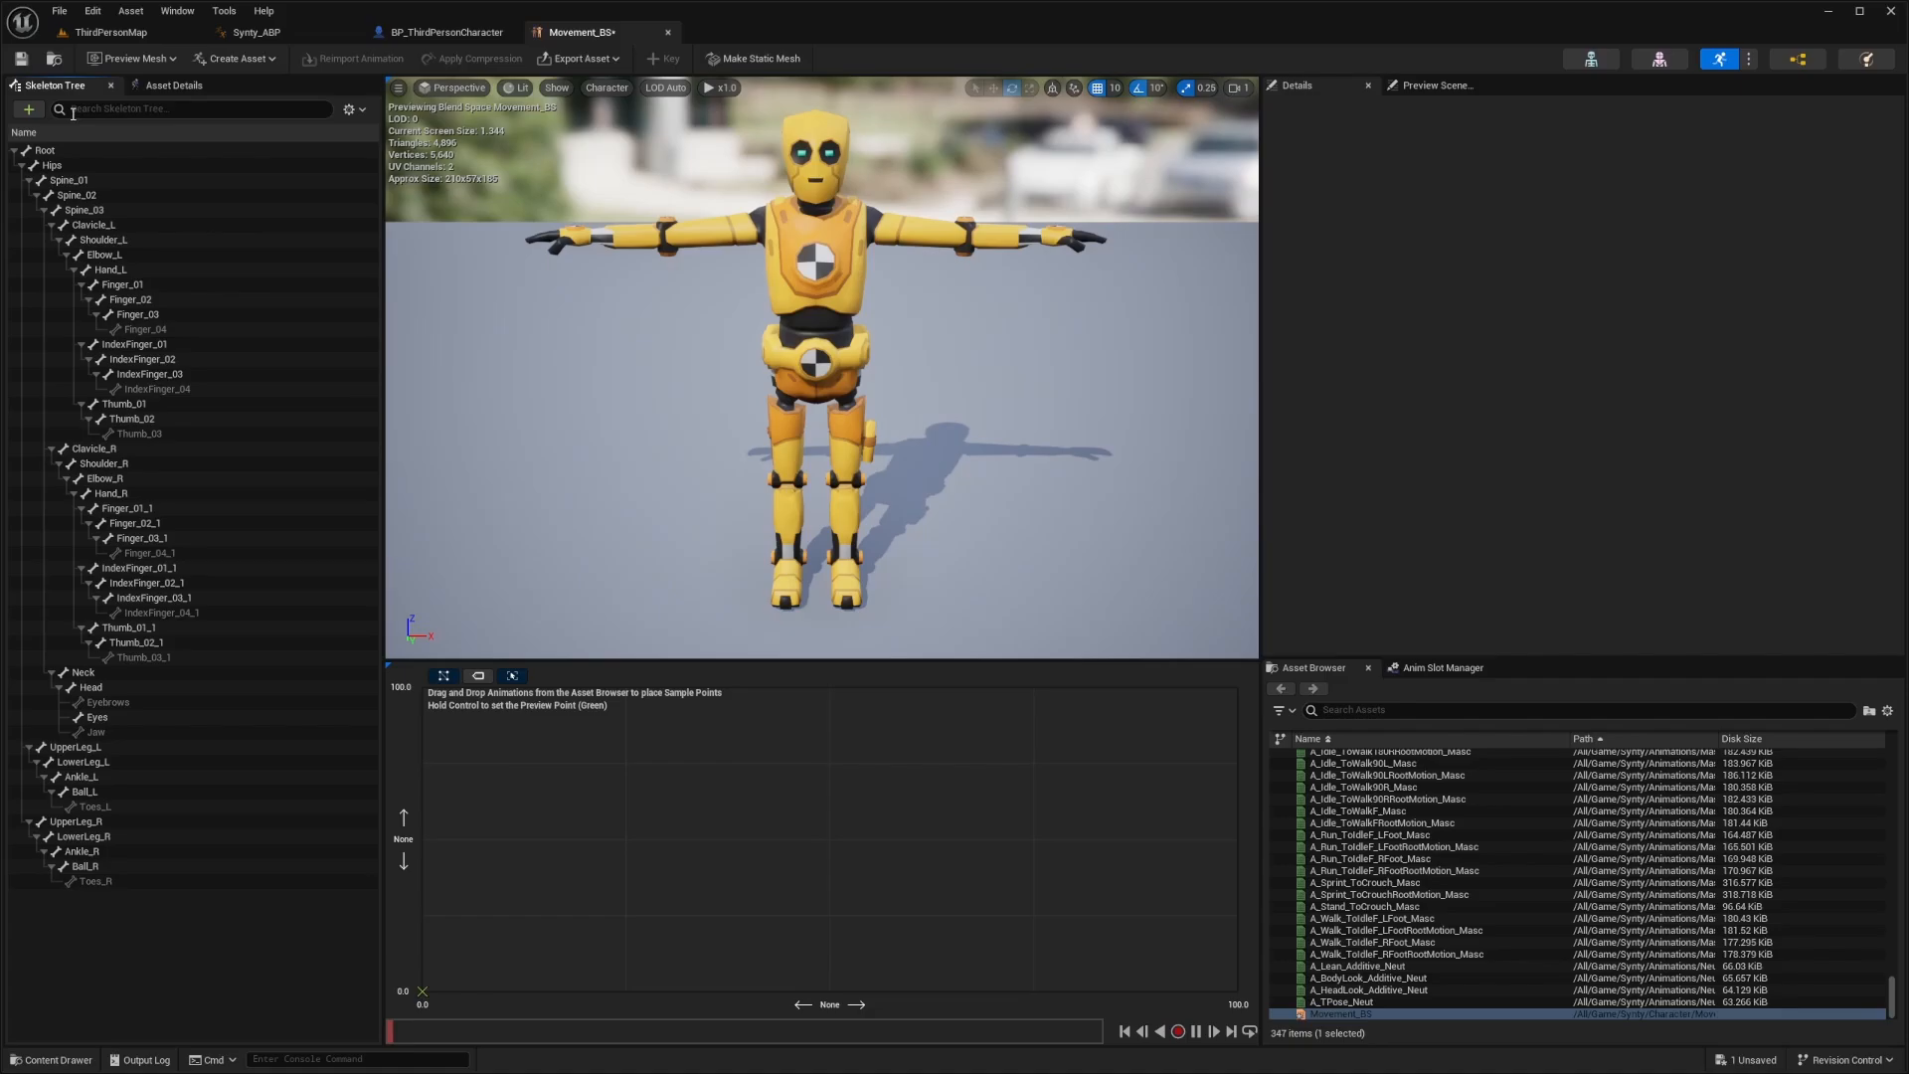
{"action": "left_click", "coordinate": [52, 165]}
{"action": "left_click", "coordinate": [101, 254]}
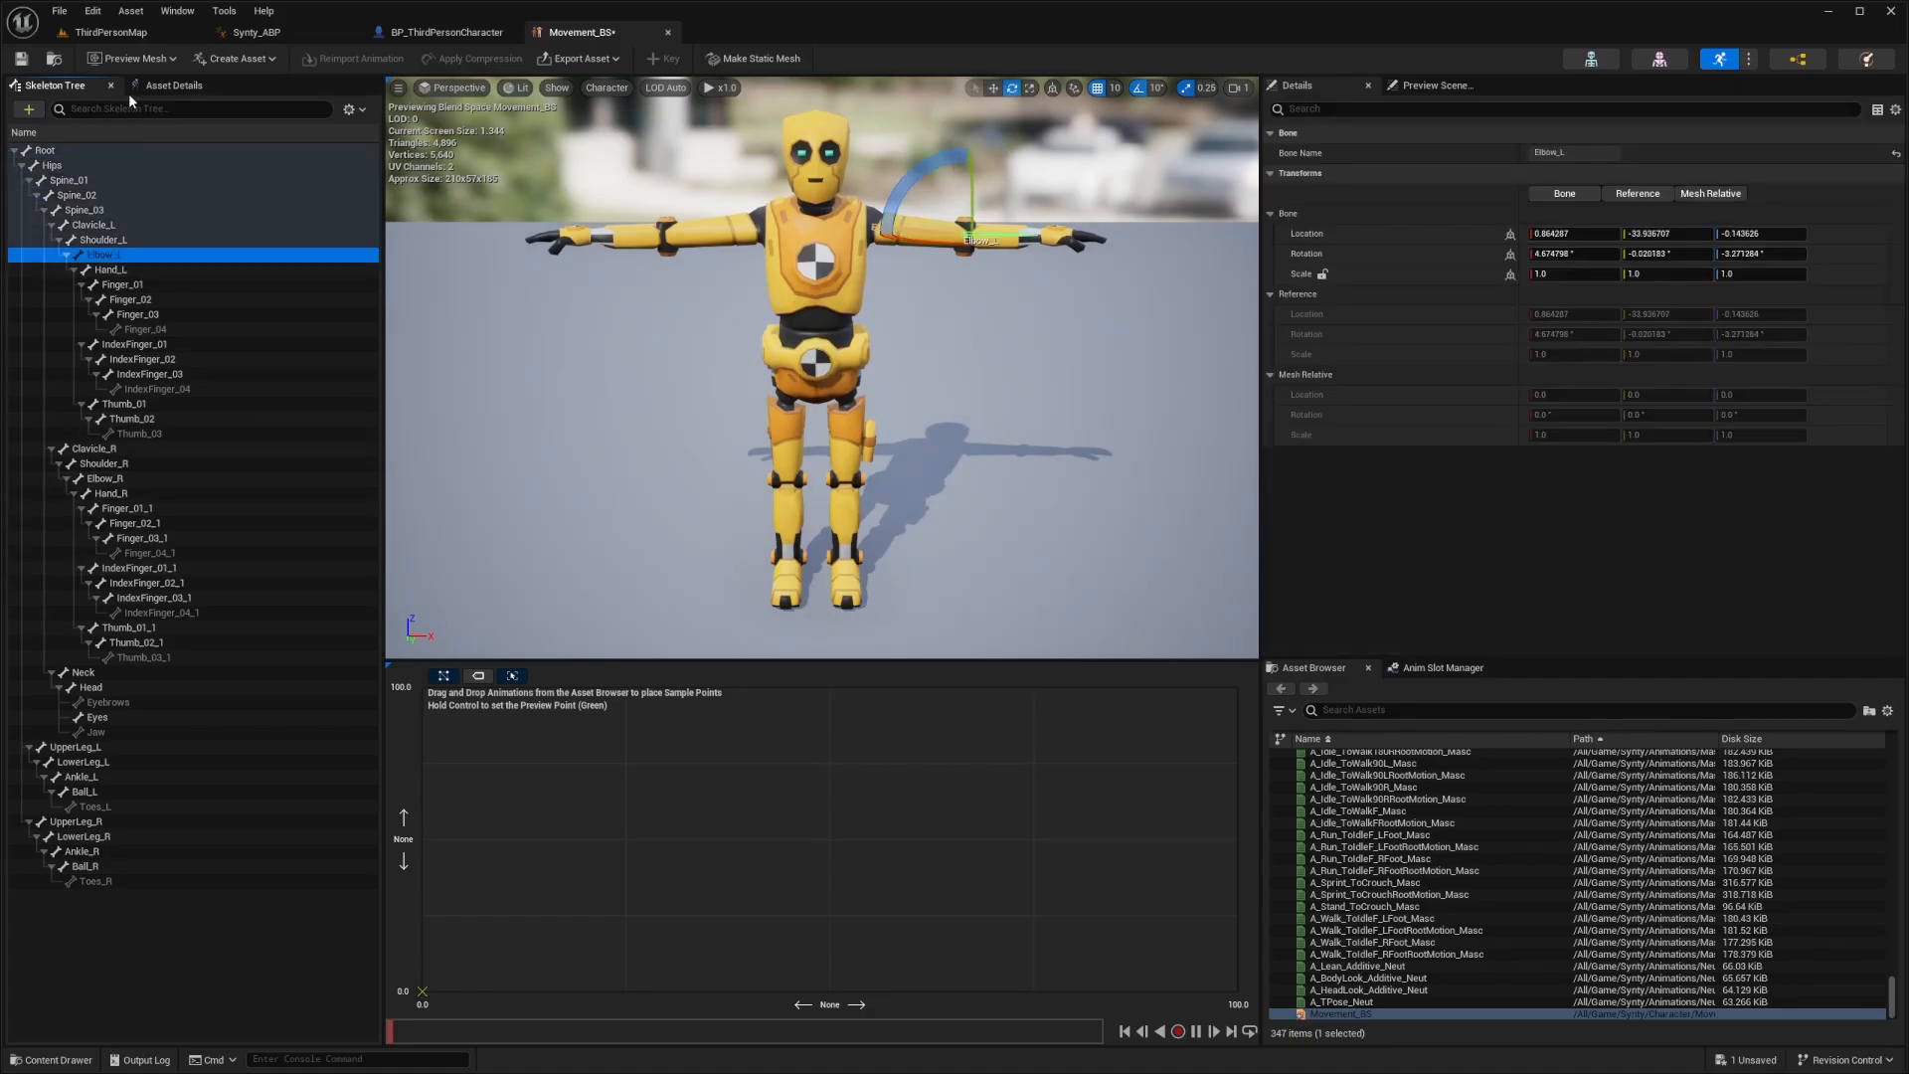
{"action": "left_click", "coordinate": [171, 88]}
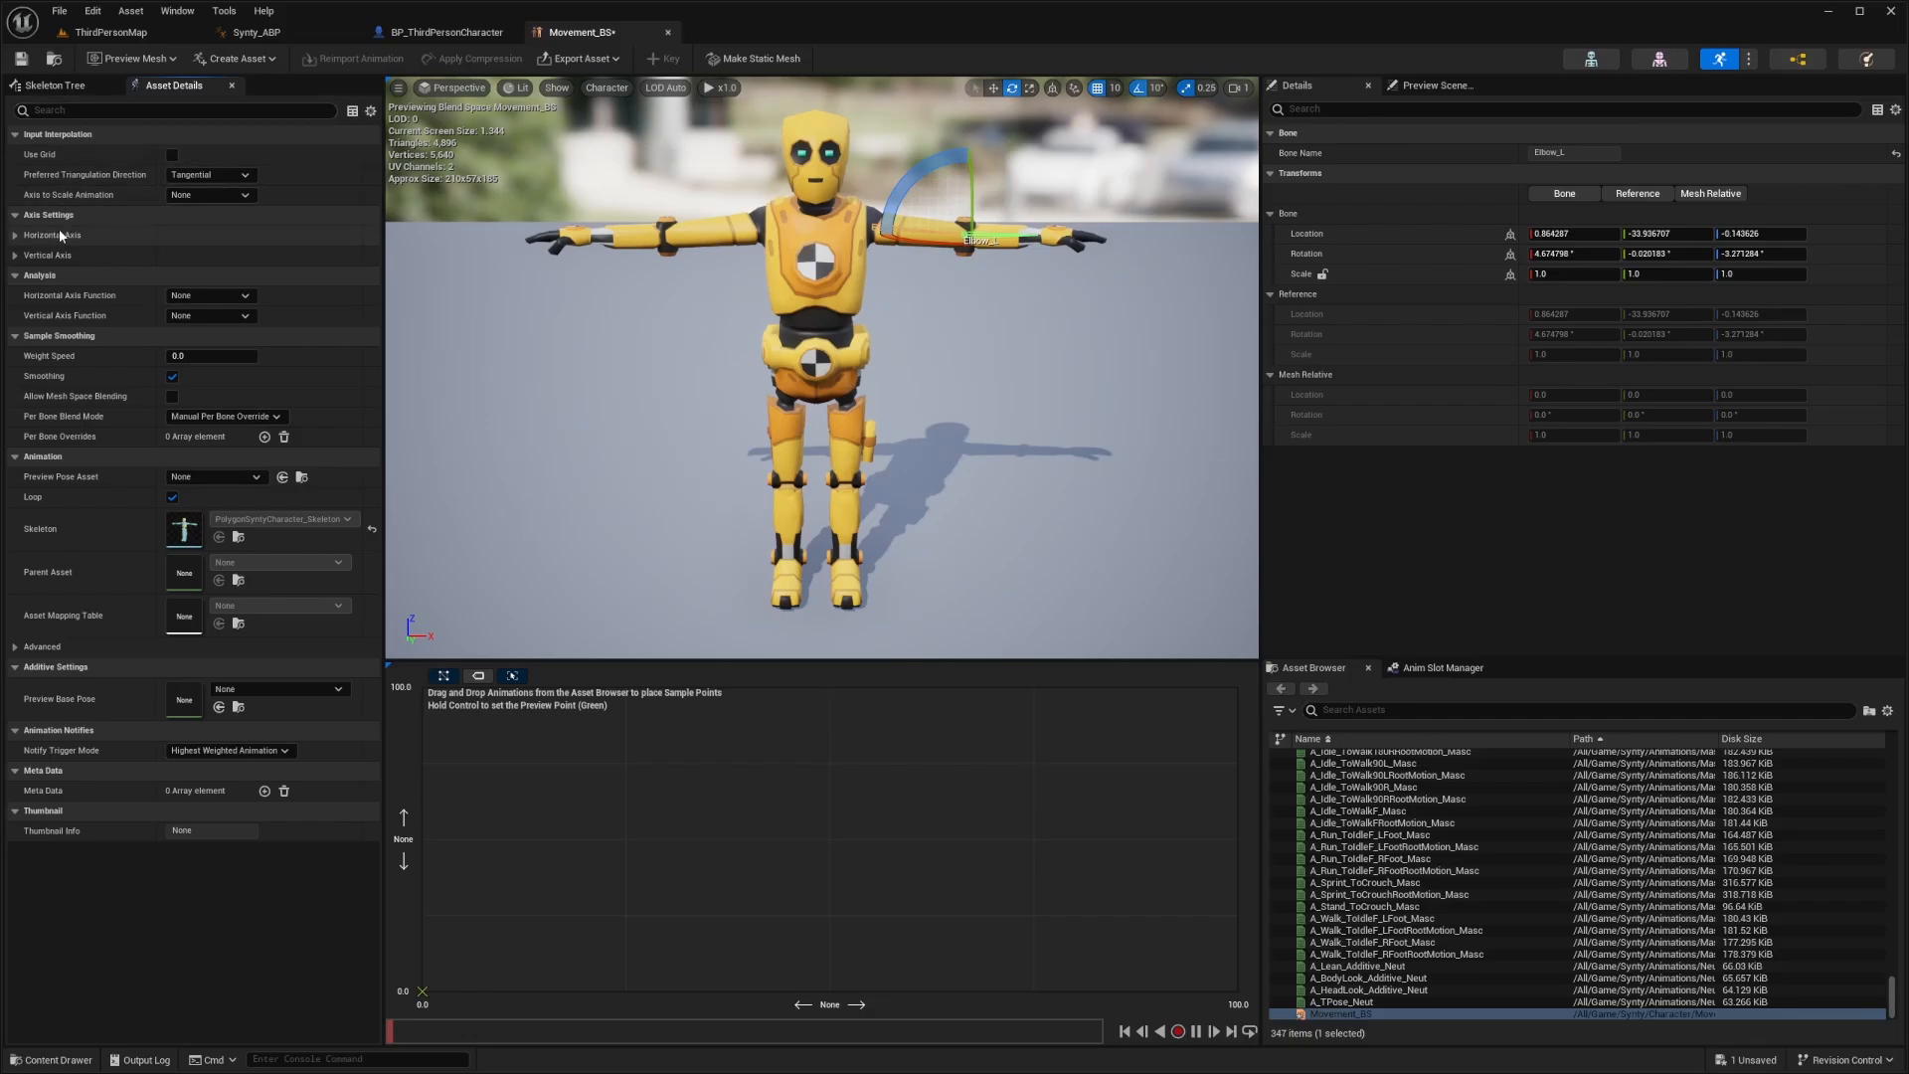
Expand the axis settings and configure the horizontal axis as Direction, from -180 to 180, with Snap to Grid enabled
{"action": "left_click", "coordinate": [30, 255]}
{"action": "left_click", "coordinate": [30, 235]}
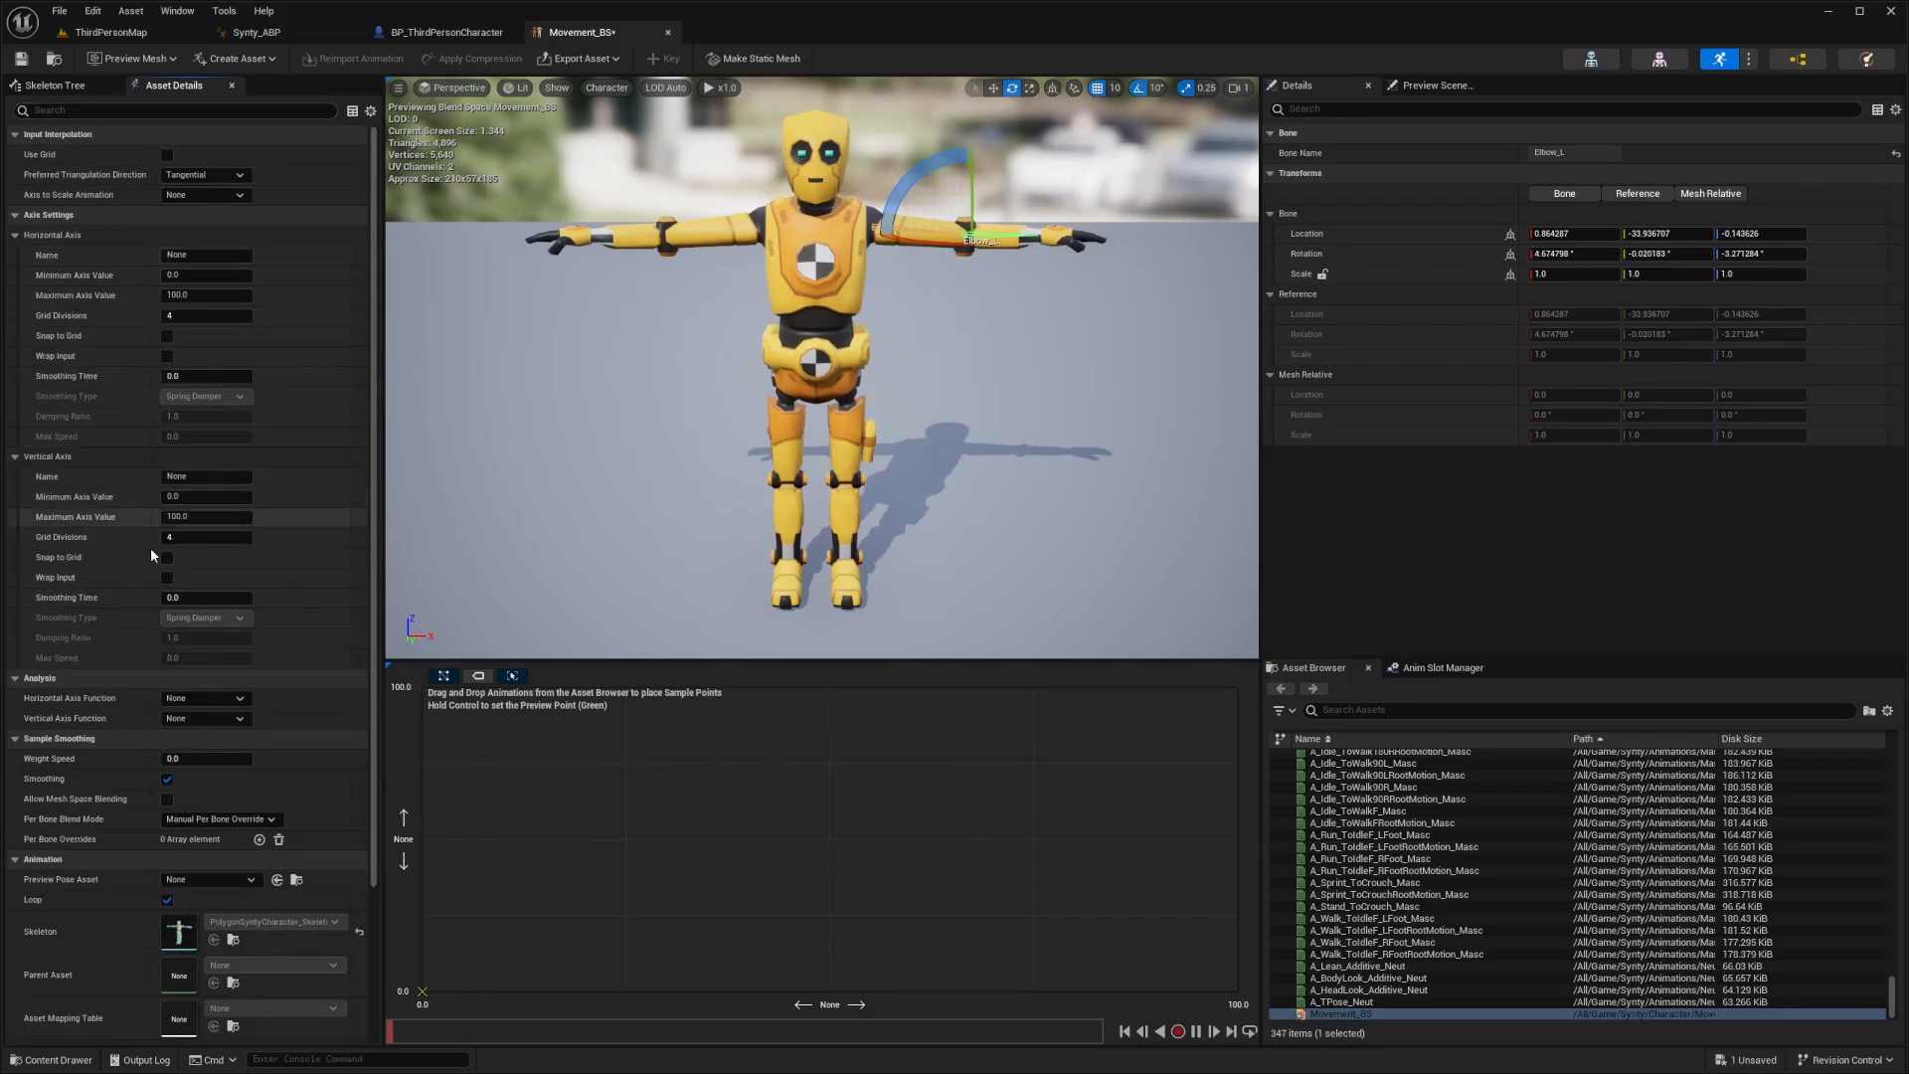
{"action": "scroll", "coordinate": [99, 517], "scroll_direction": "down", "scroll_amount": 4}
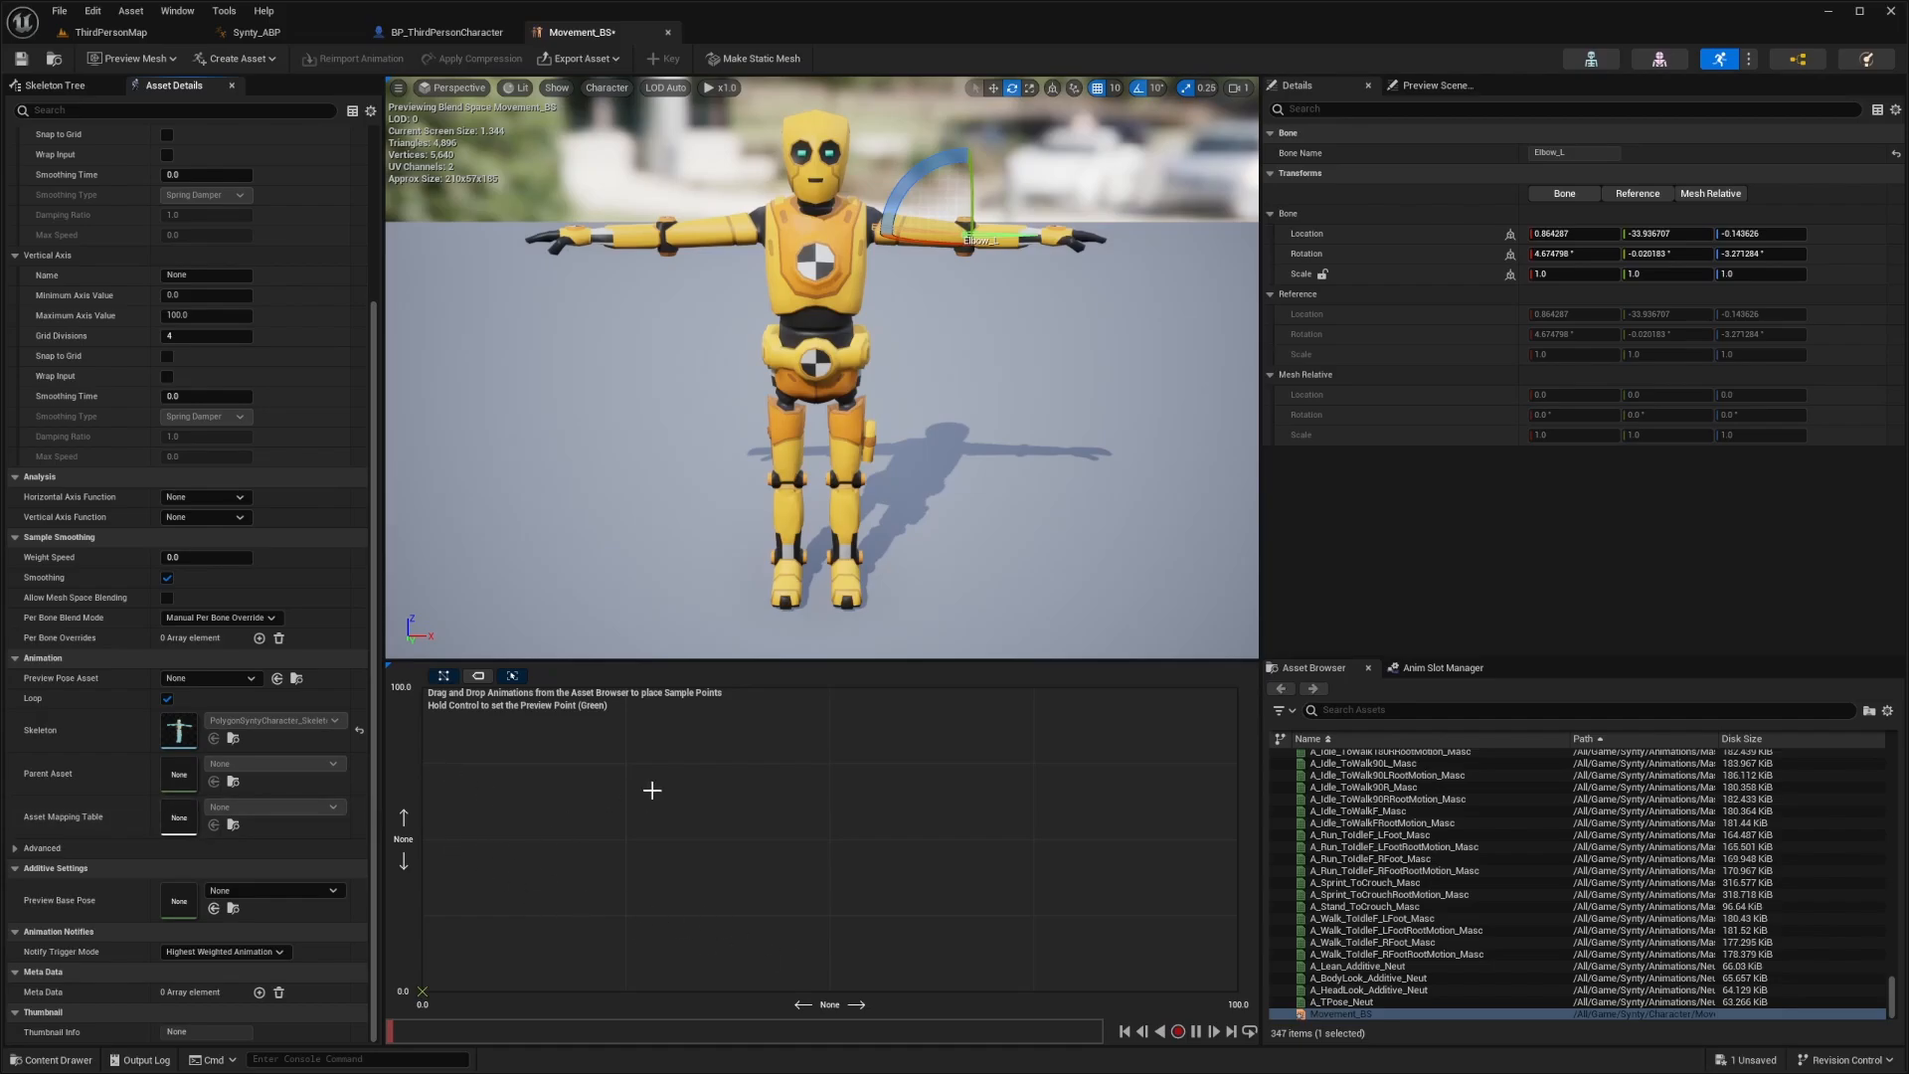
{"action": "scroll", "coordinate": [211, 258], "scroll_direction": "up", "scroll_amount": 4}
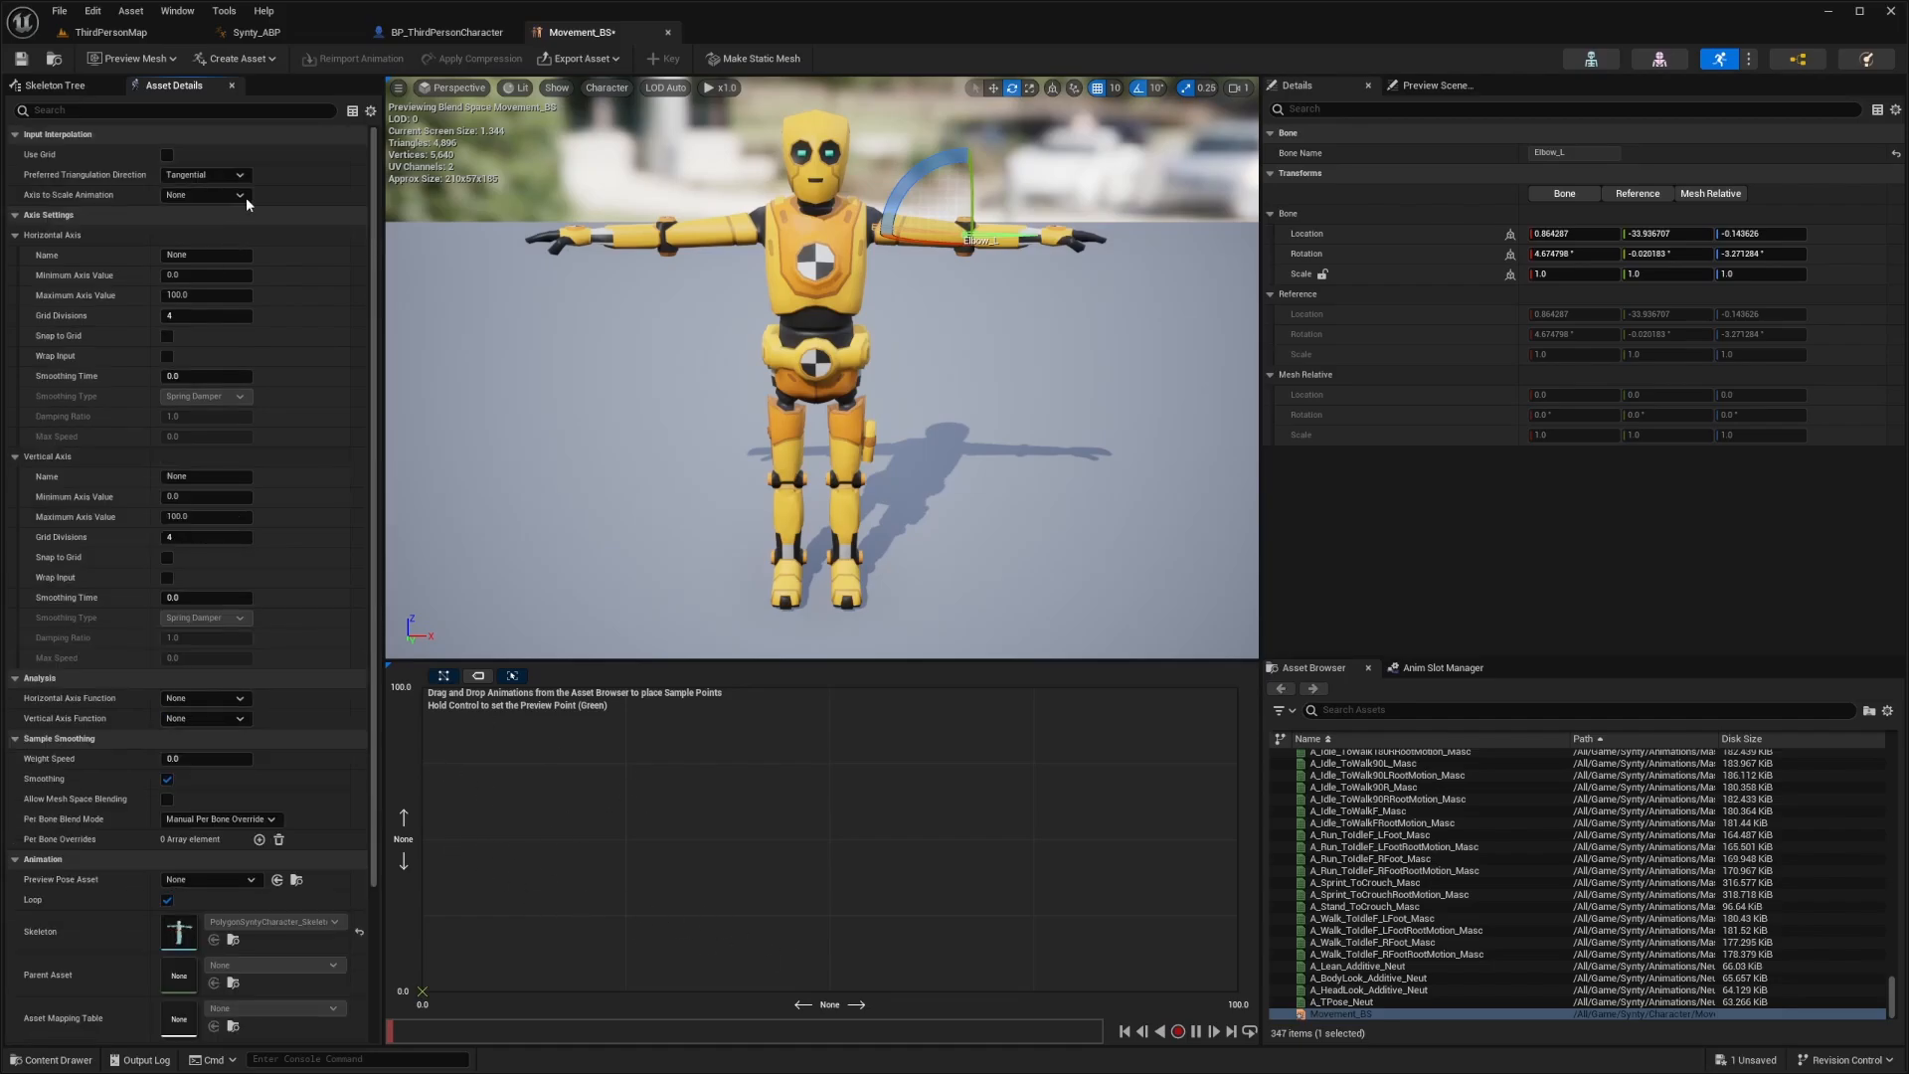
{"action": "left_click", "coordinate": [212, 258]}
{"action": "type", "text": "Direction"}
{"action": "key", "text": "Return"}
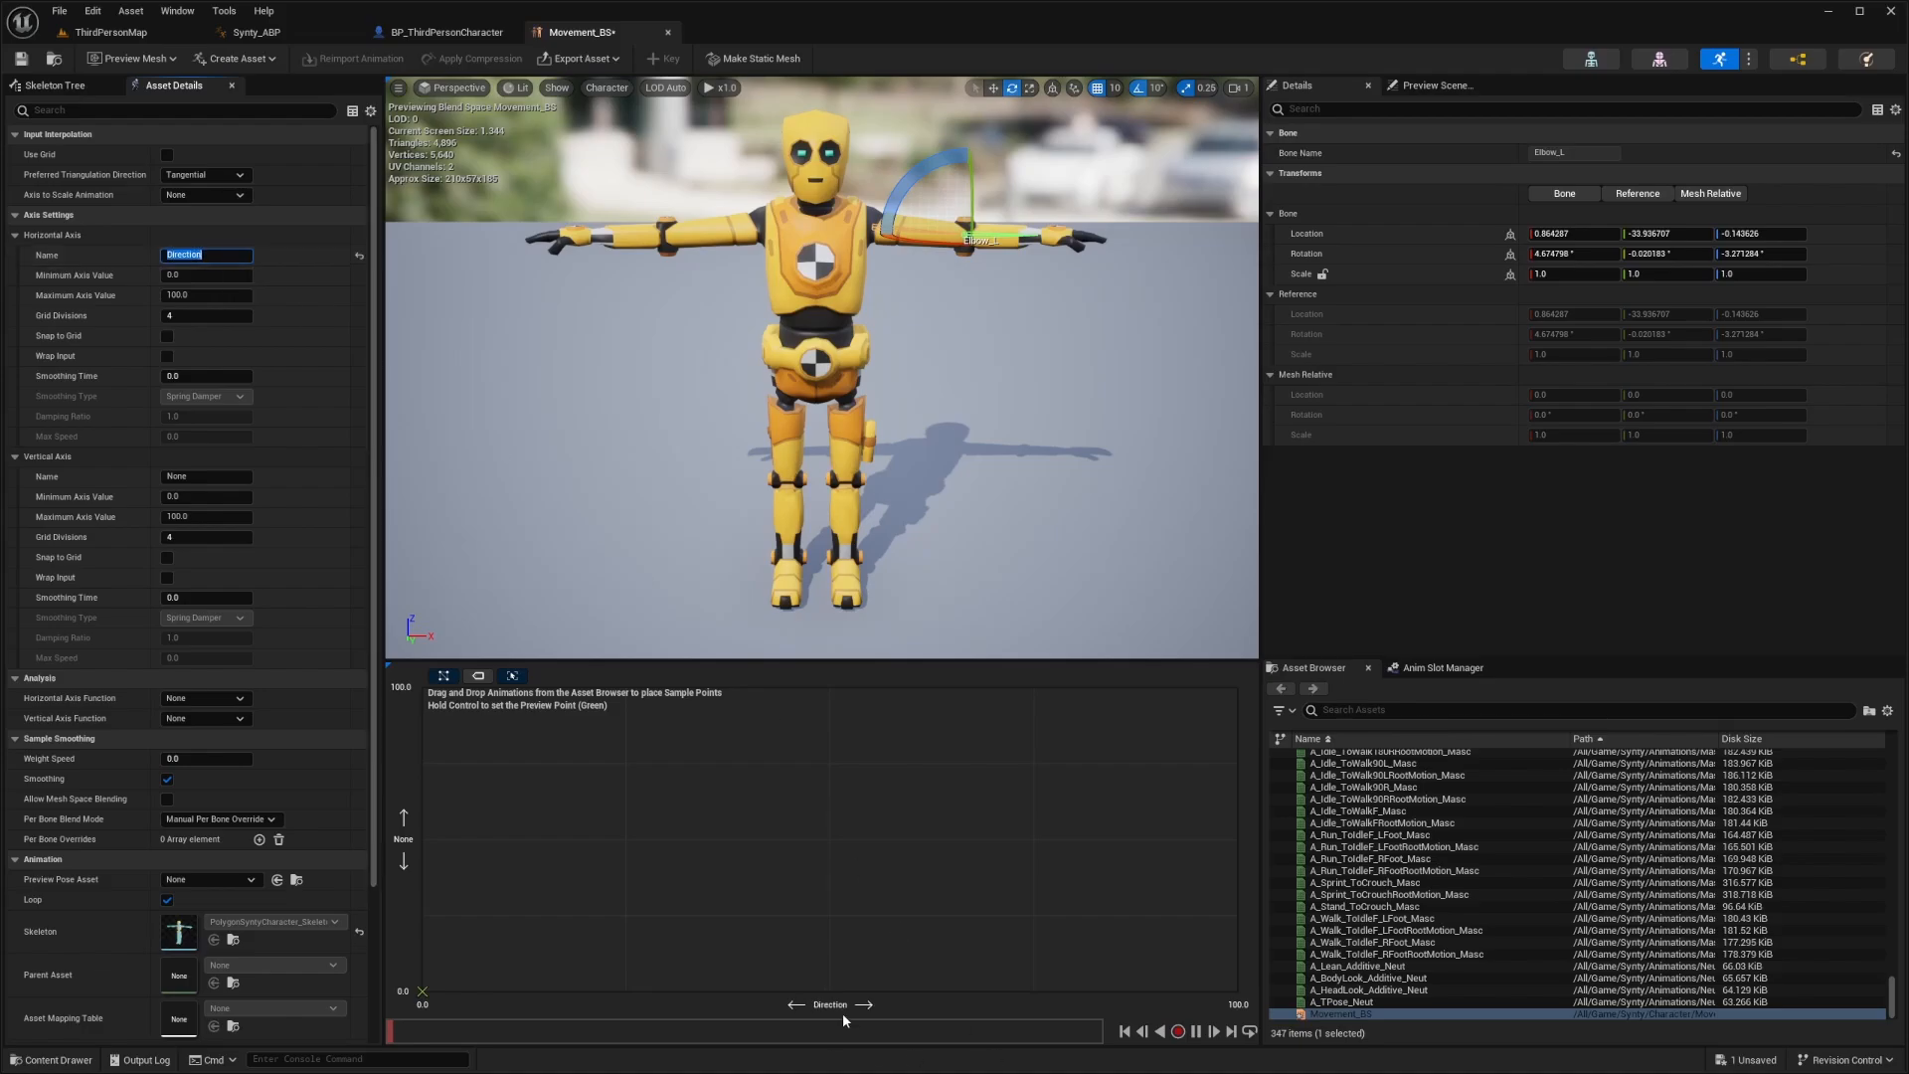
{"action": "left_click", "coordinate": [198, 272]}
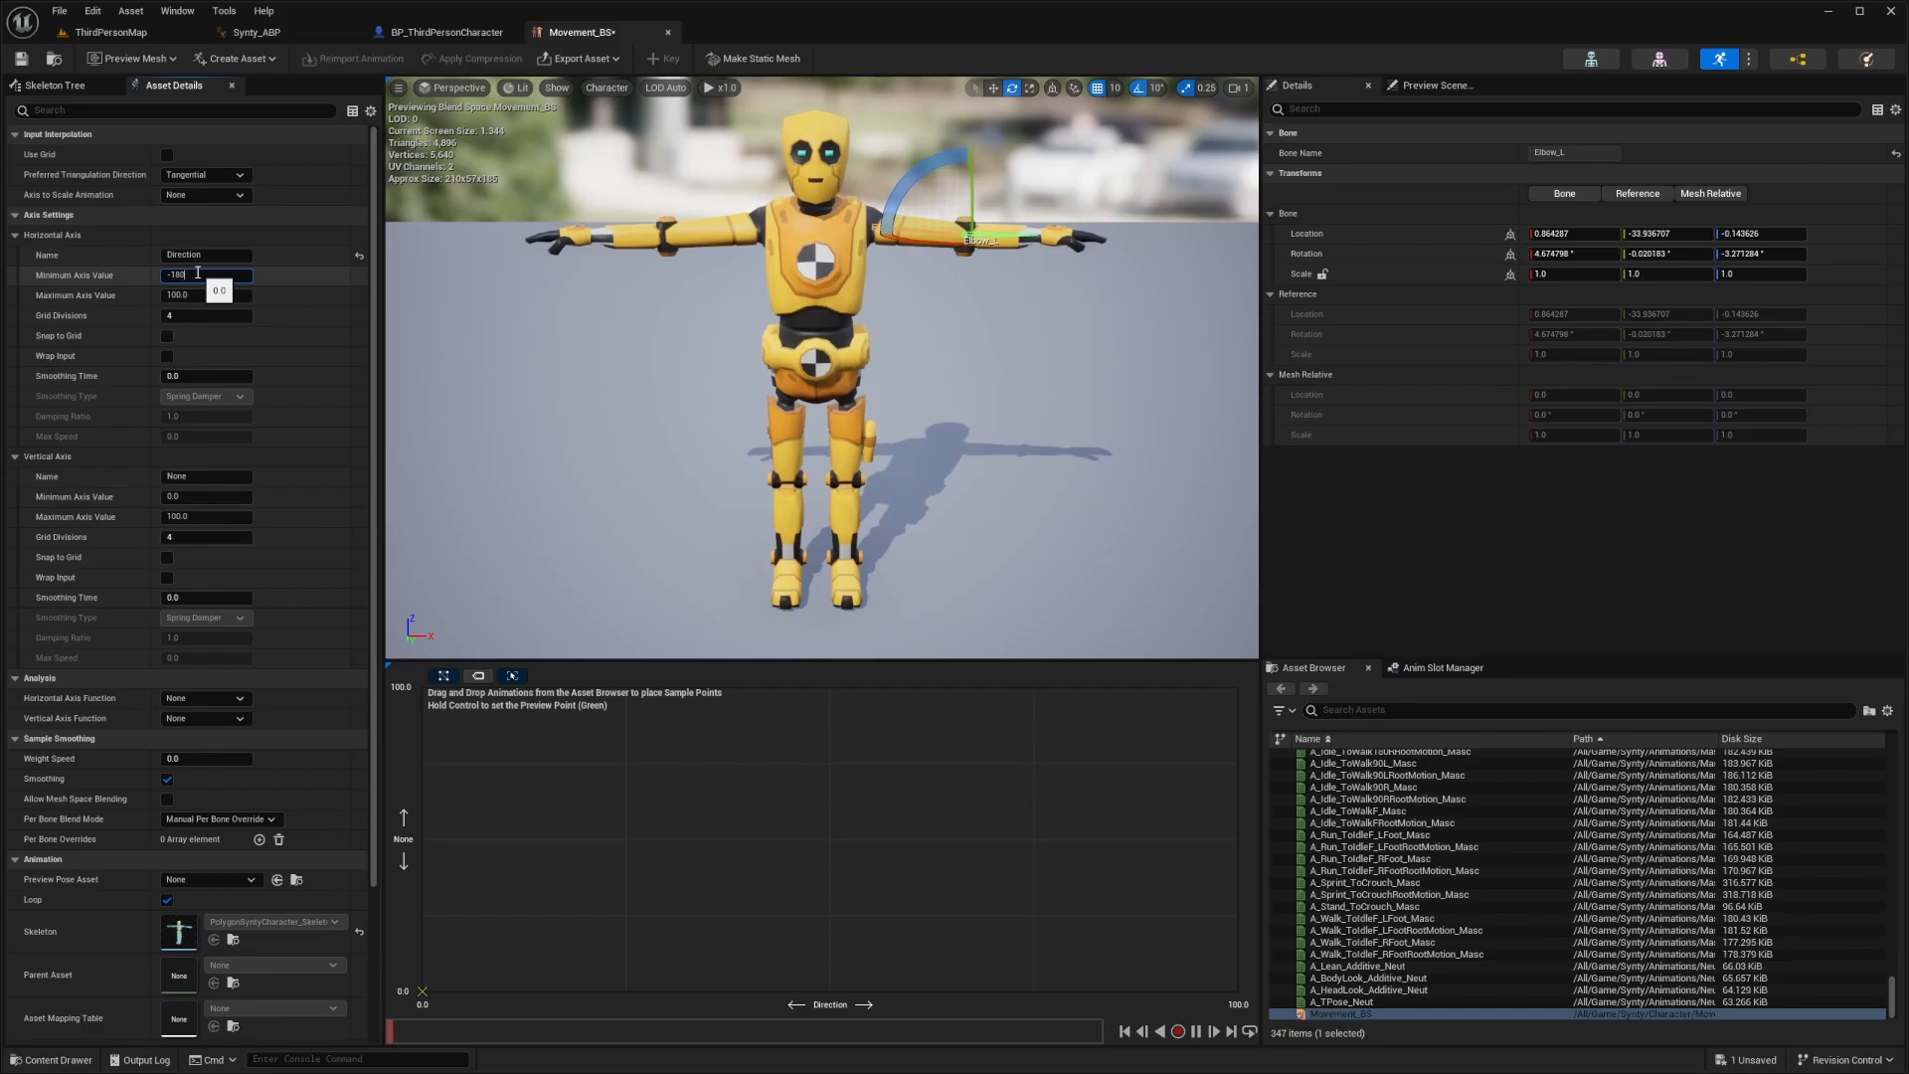
{"action": "key", "text": "Tab"}
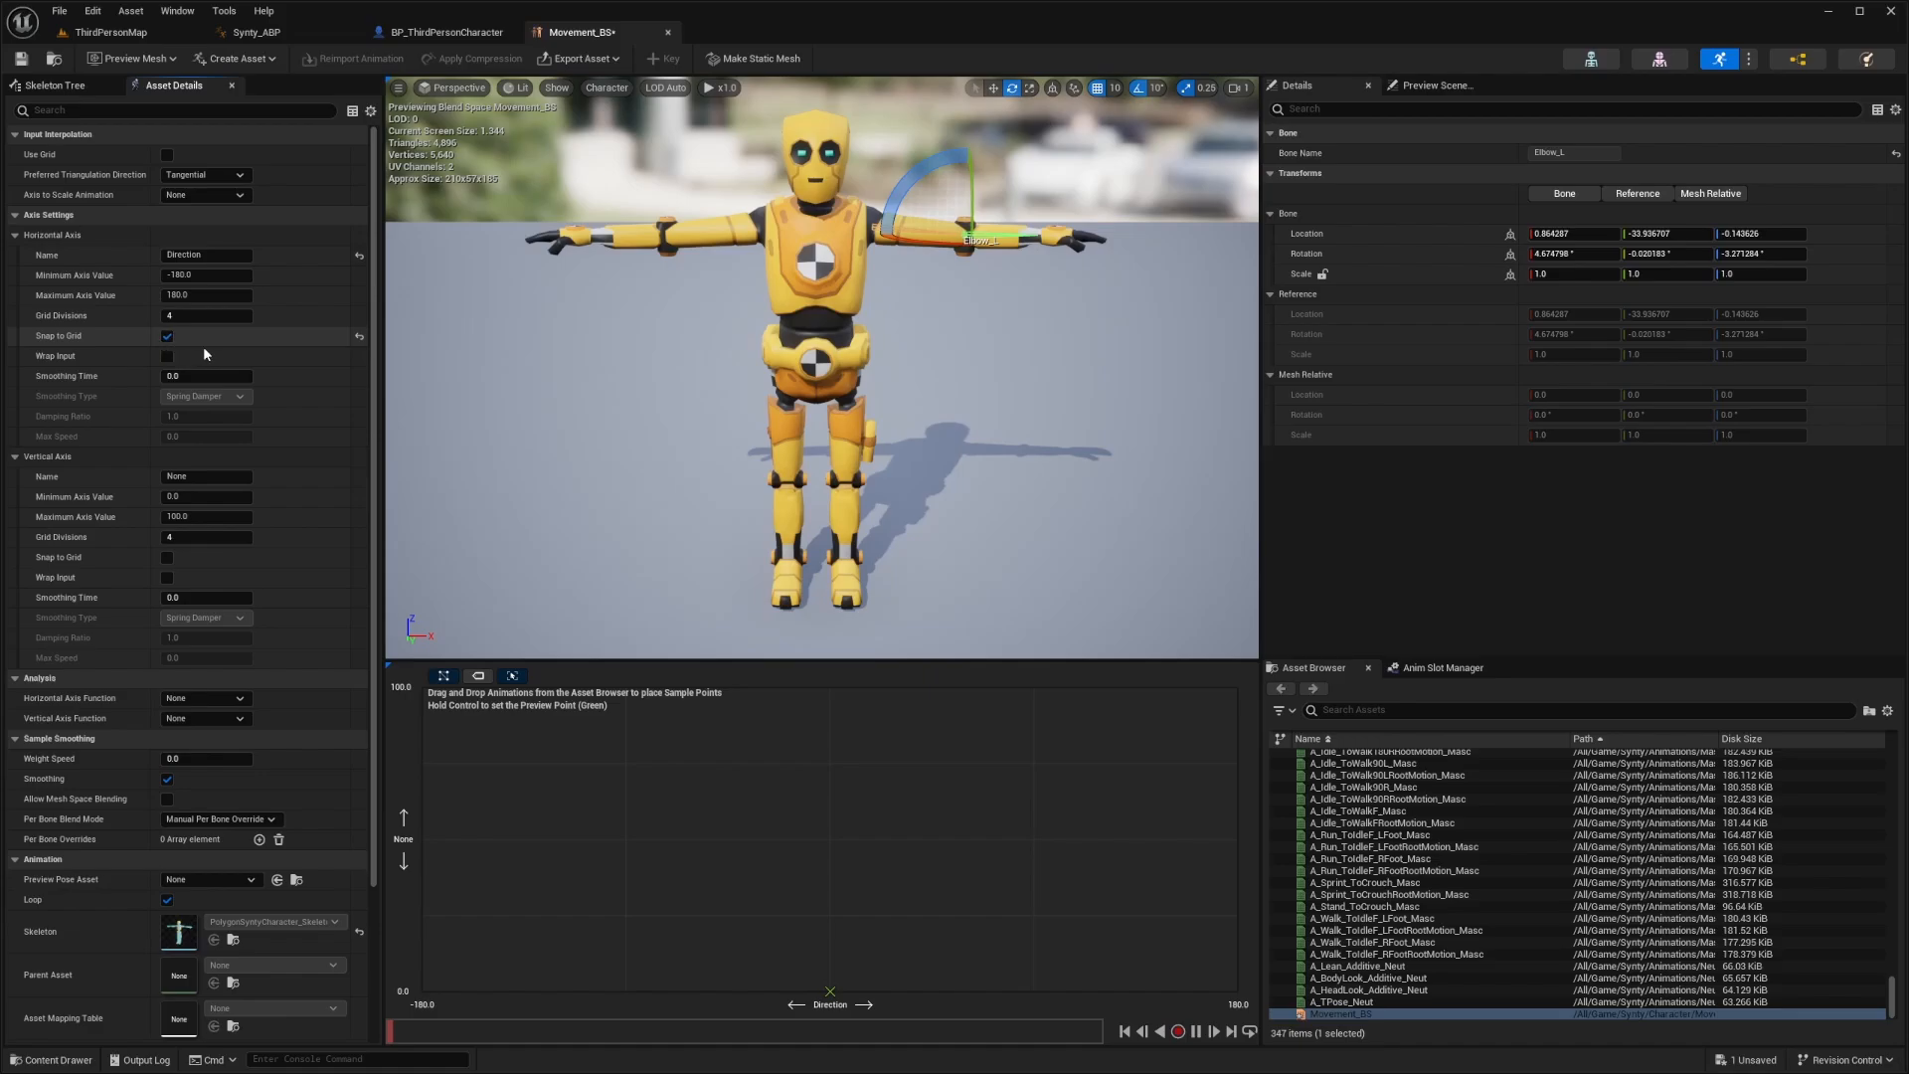
Name the blend space's vertical axis Speed
{"action": "left_click", "coordinate": [218, 477]}
{"action": "type", "text": "Spe"}
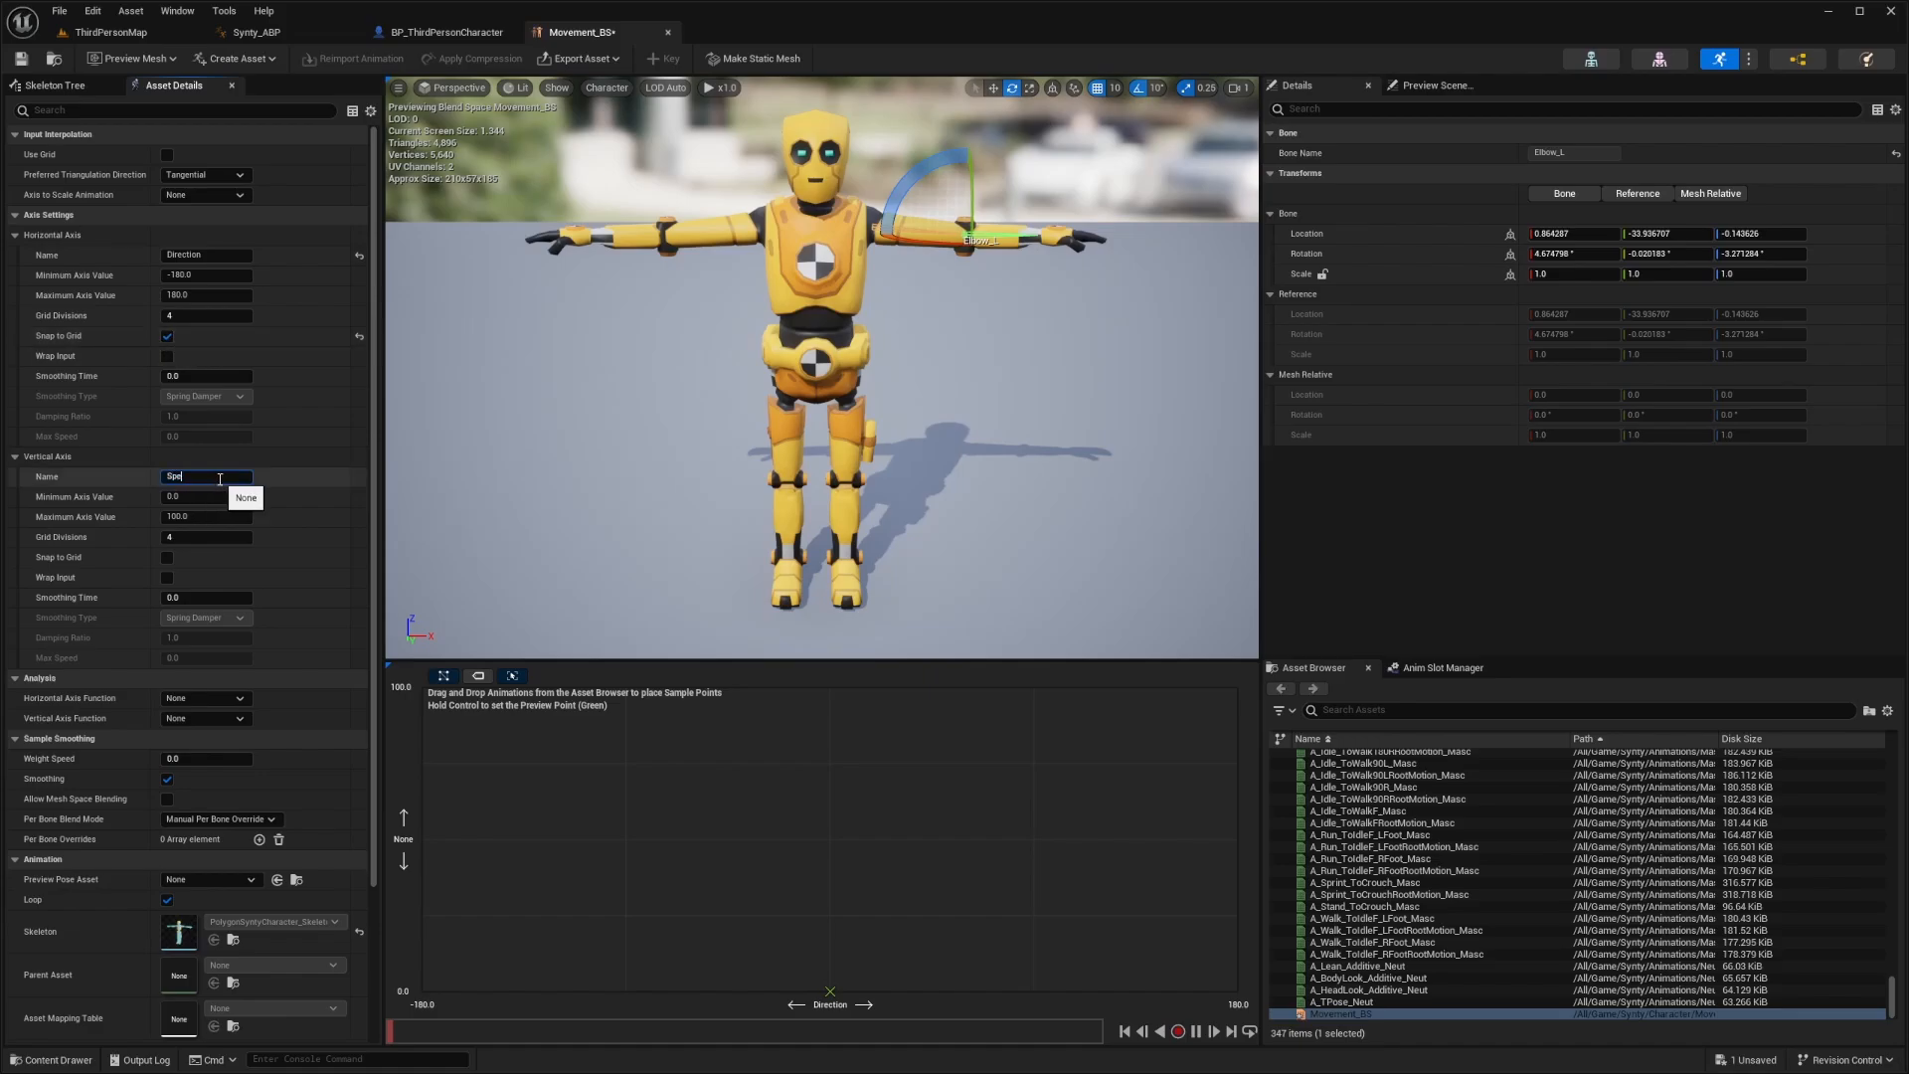
{"action": "type", "text": "ed"}
{"action": "key", "text": "Tab"}
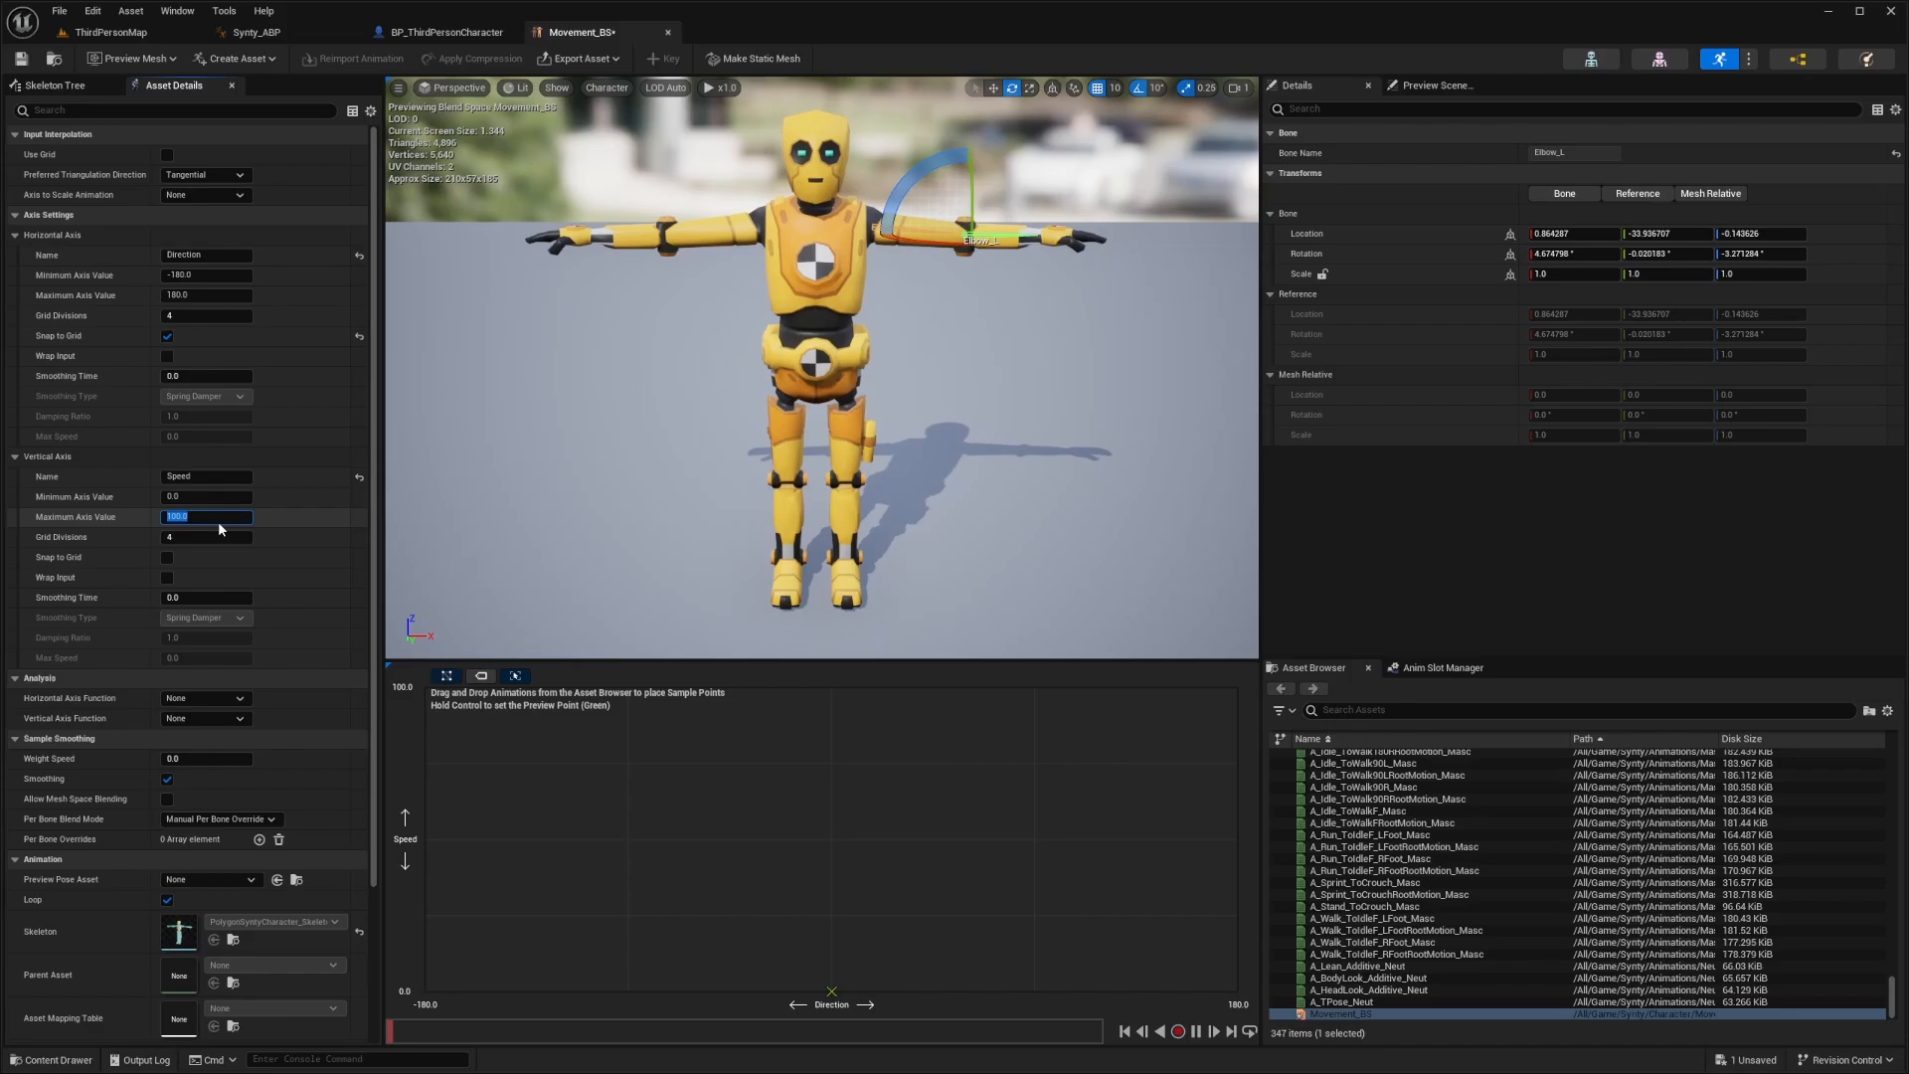
Search the blend space's available animations for run, sprint, walk and jog clips
{"action": "left_click", "coordinate": [1431, 712]}
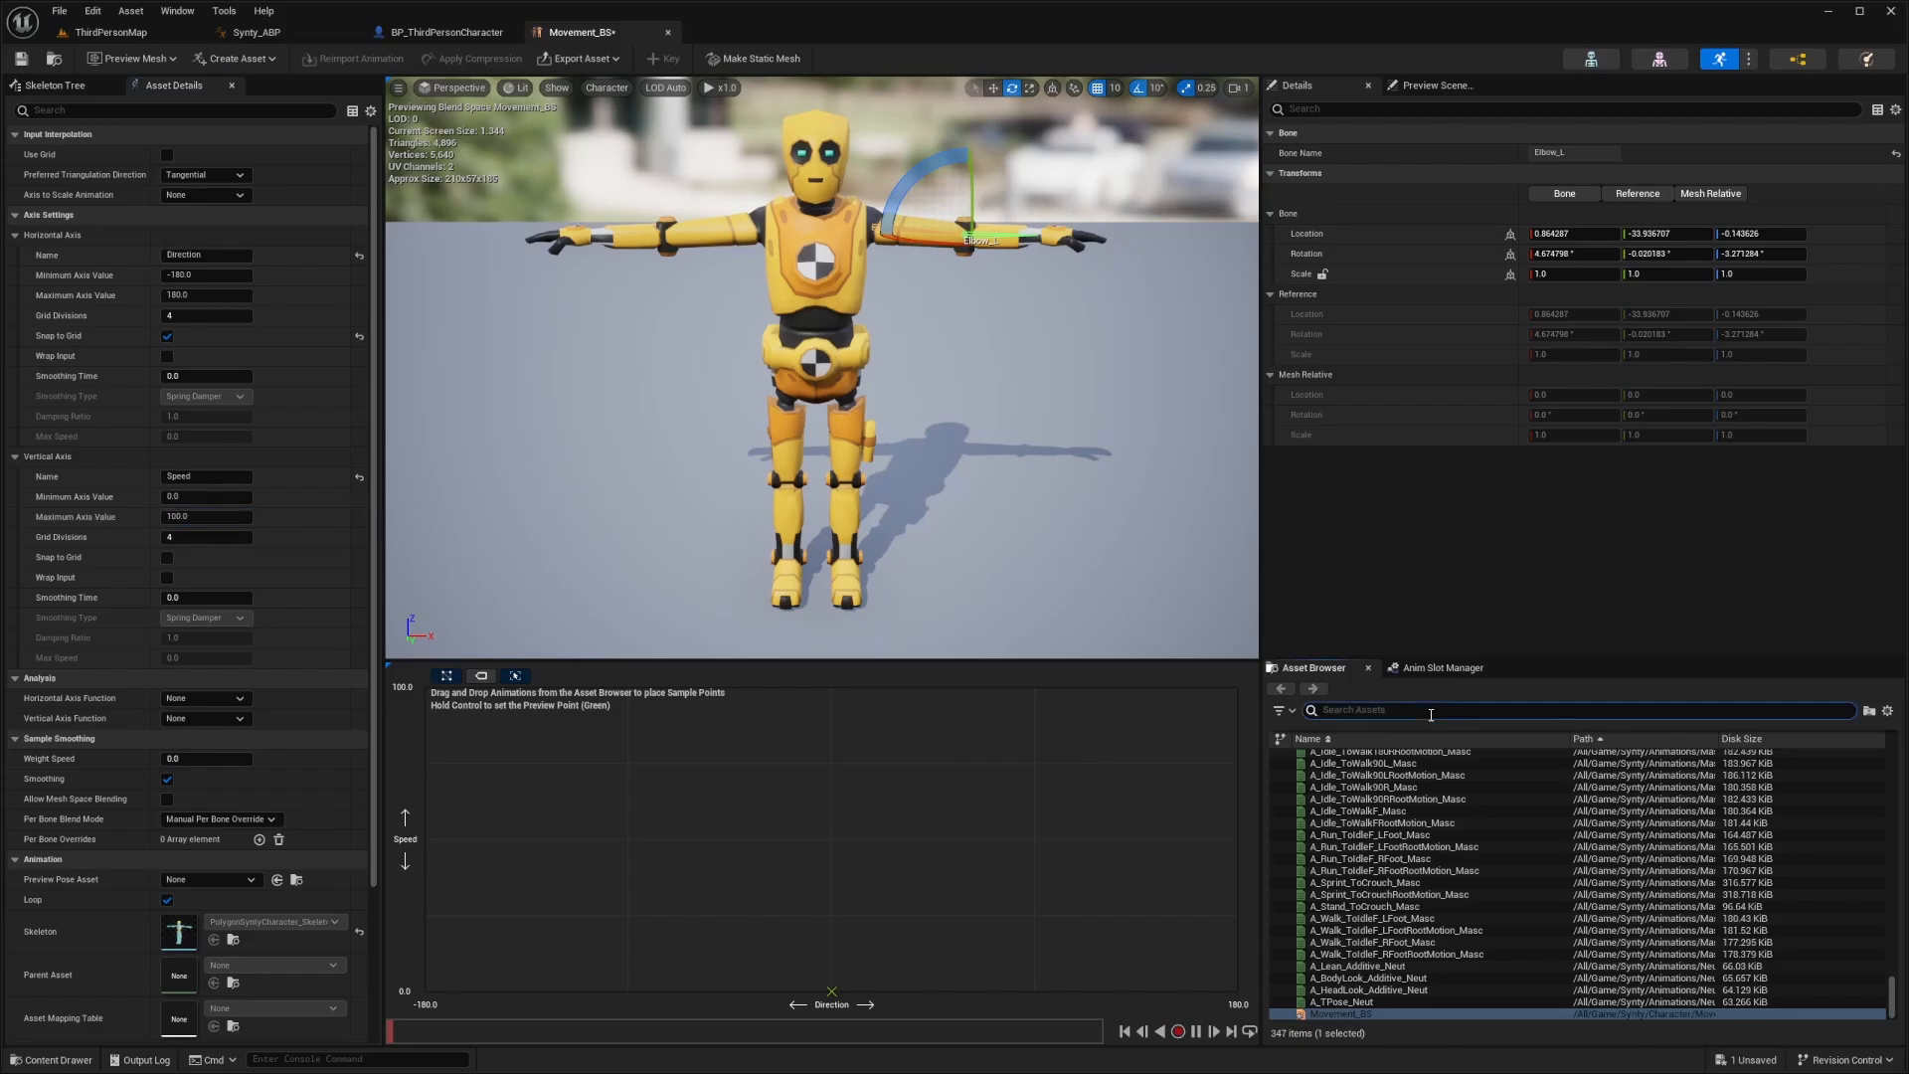
{"action": "type", "text": "run"}
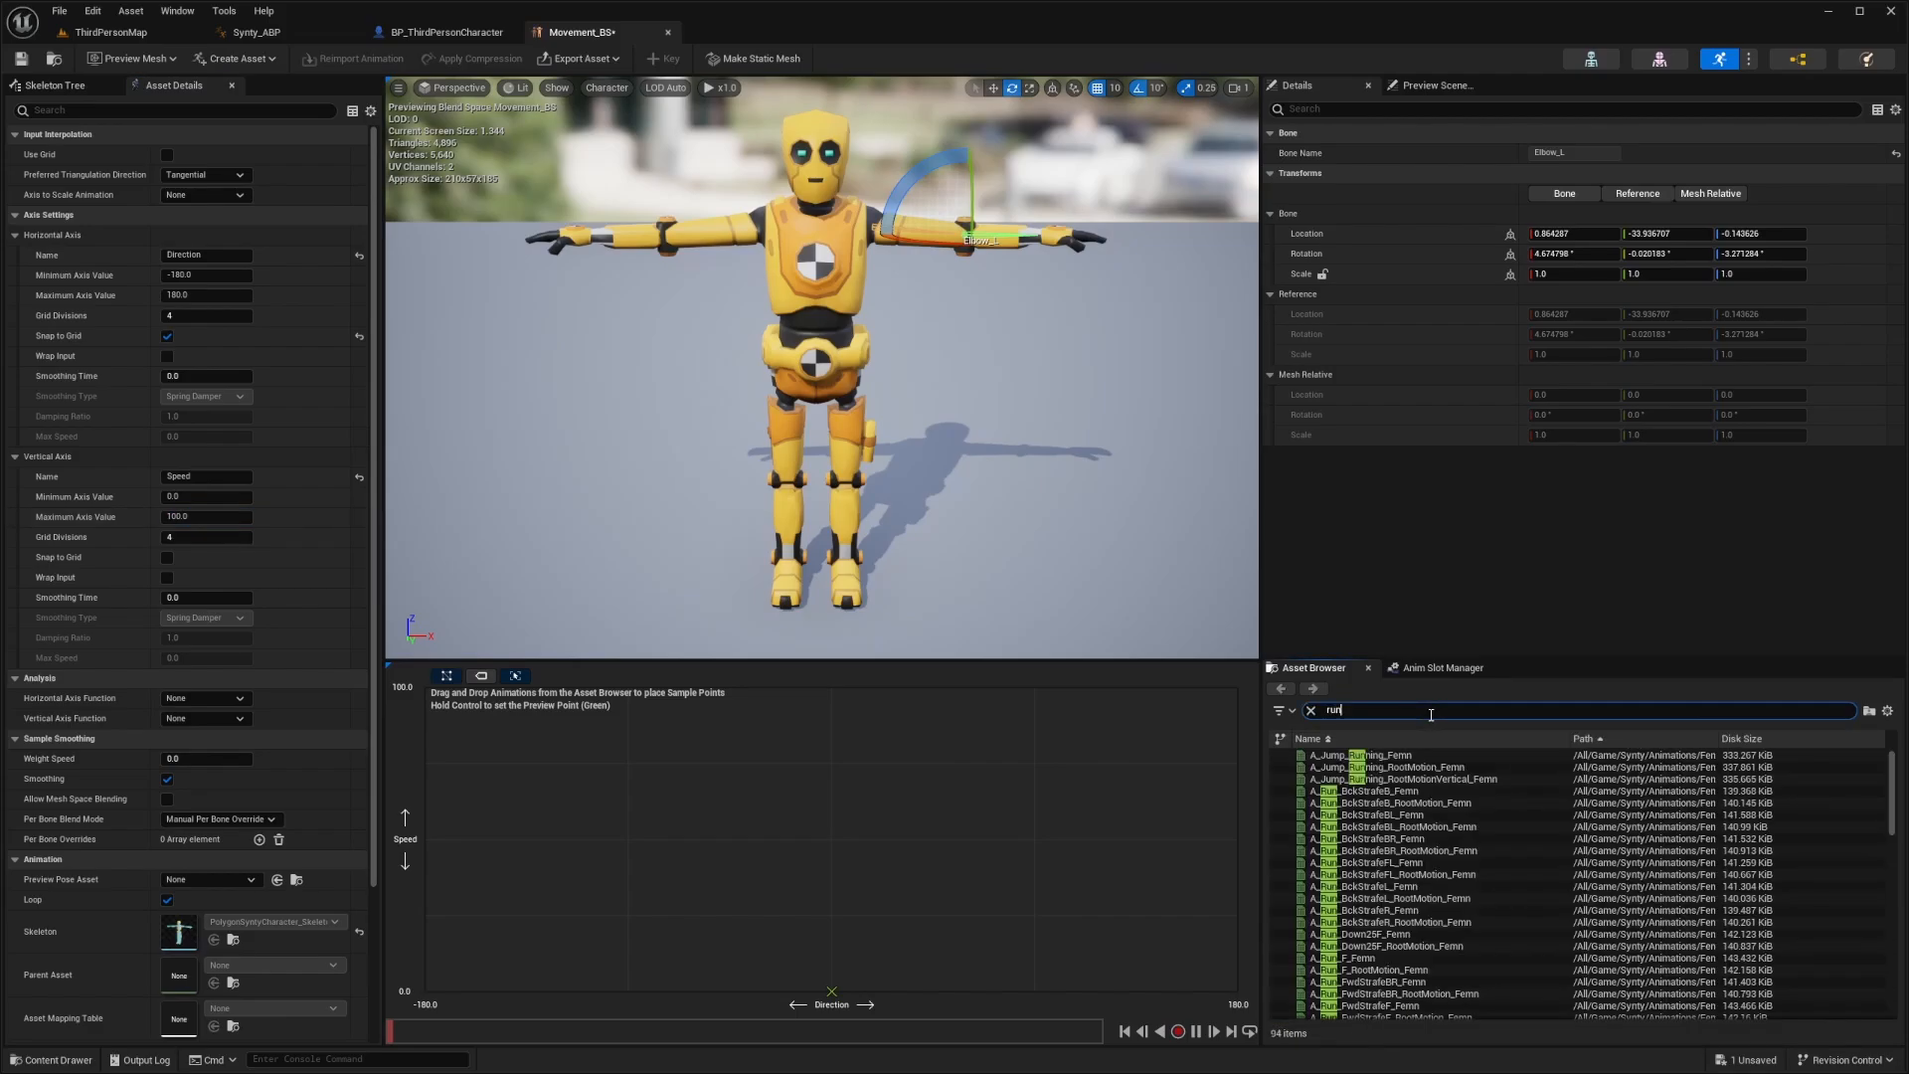
{"action": "scroll", "coordinate": [1415, 831], "scroll_direction": "down", "scroll_amount": 15}
{"action": "type", "text": "spri"}
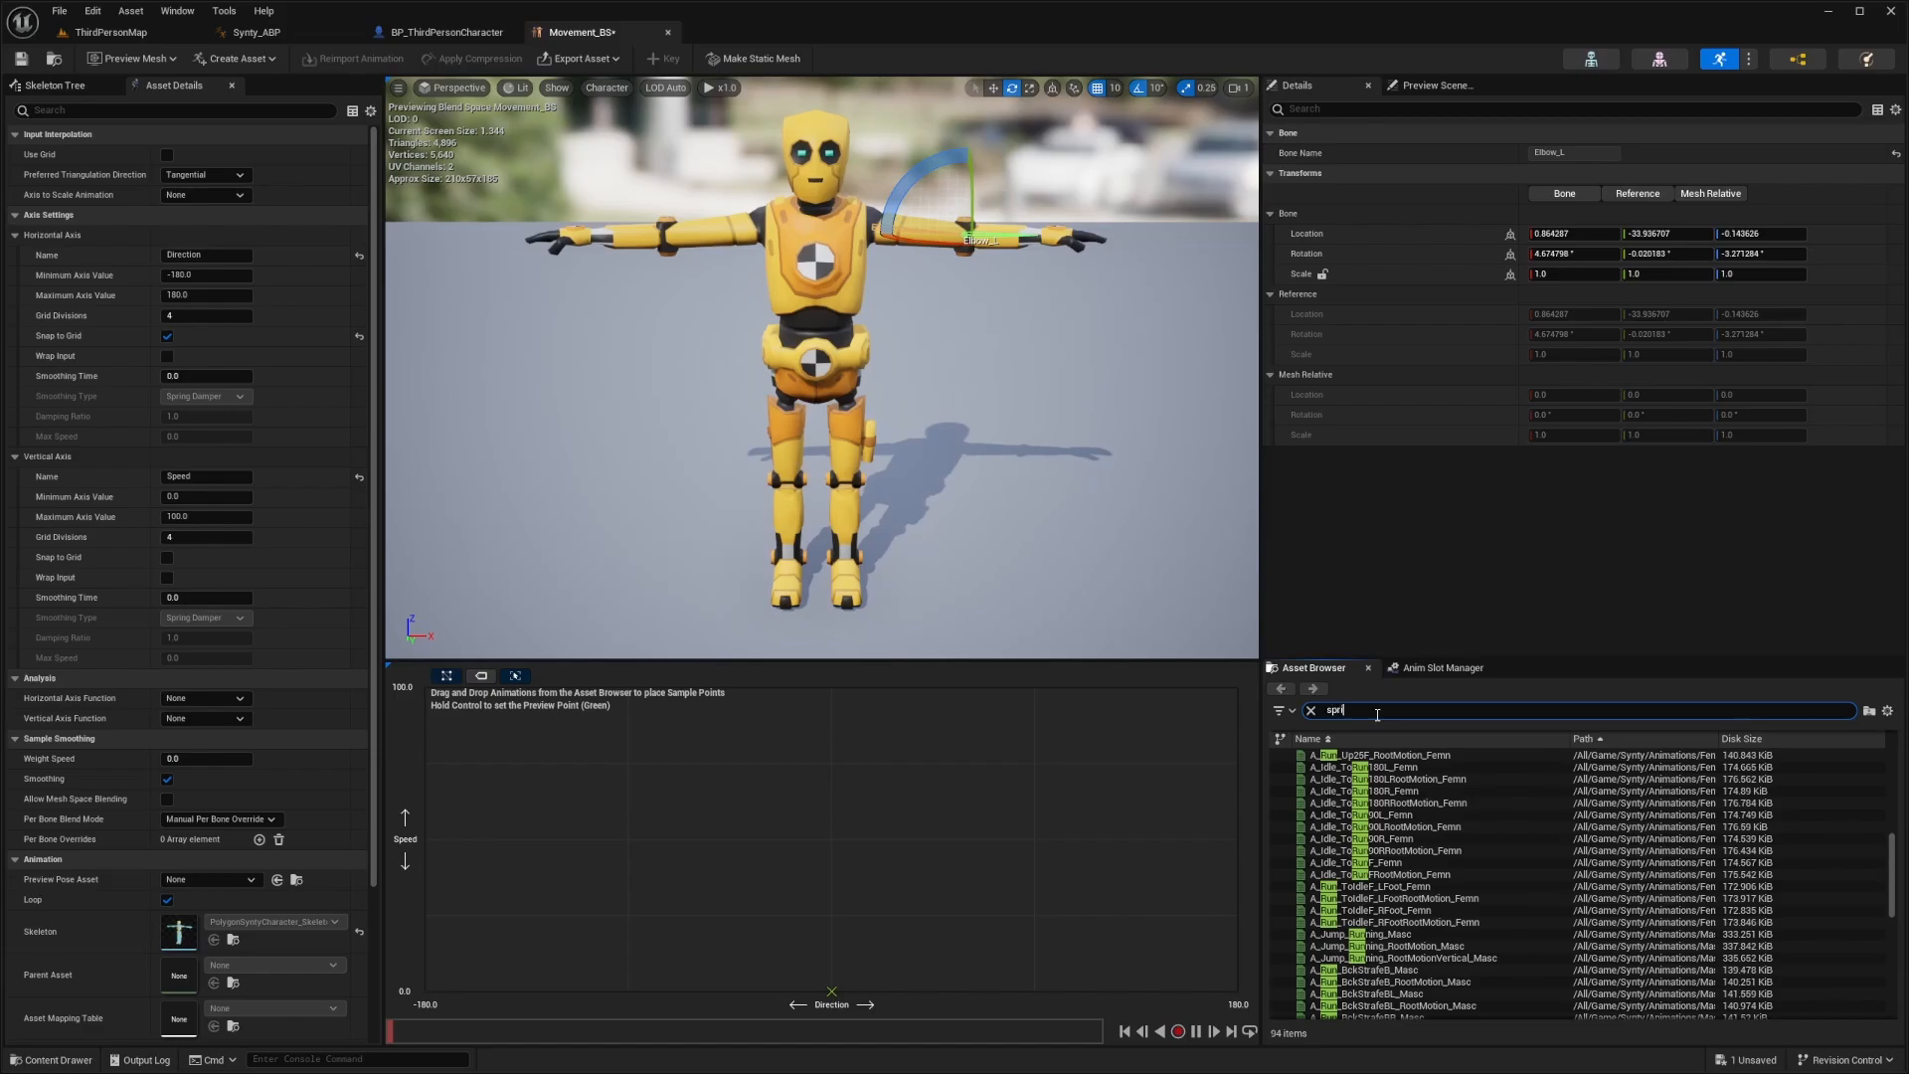
{"action": "type", "text": "nt"}
{"action": "key", "text": "Return"}
{"action": "type", "text": "run"}
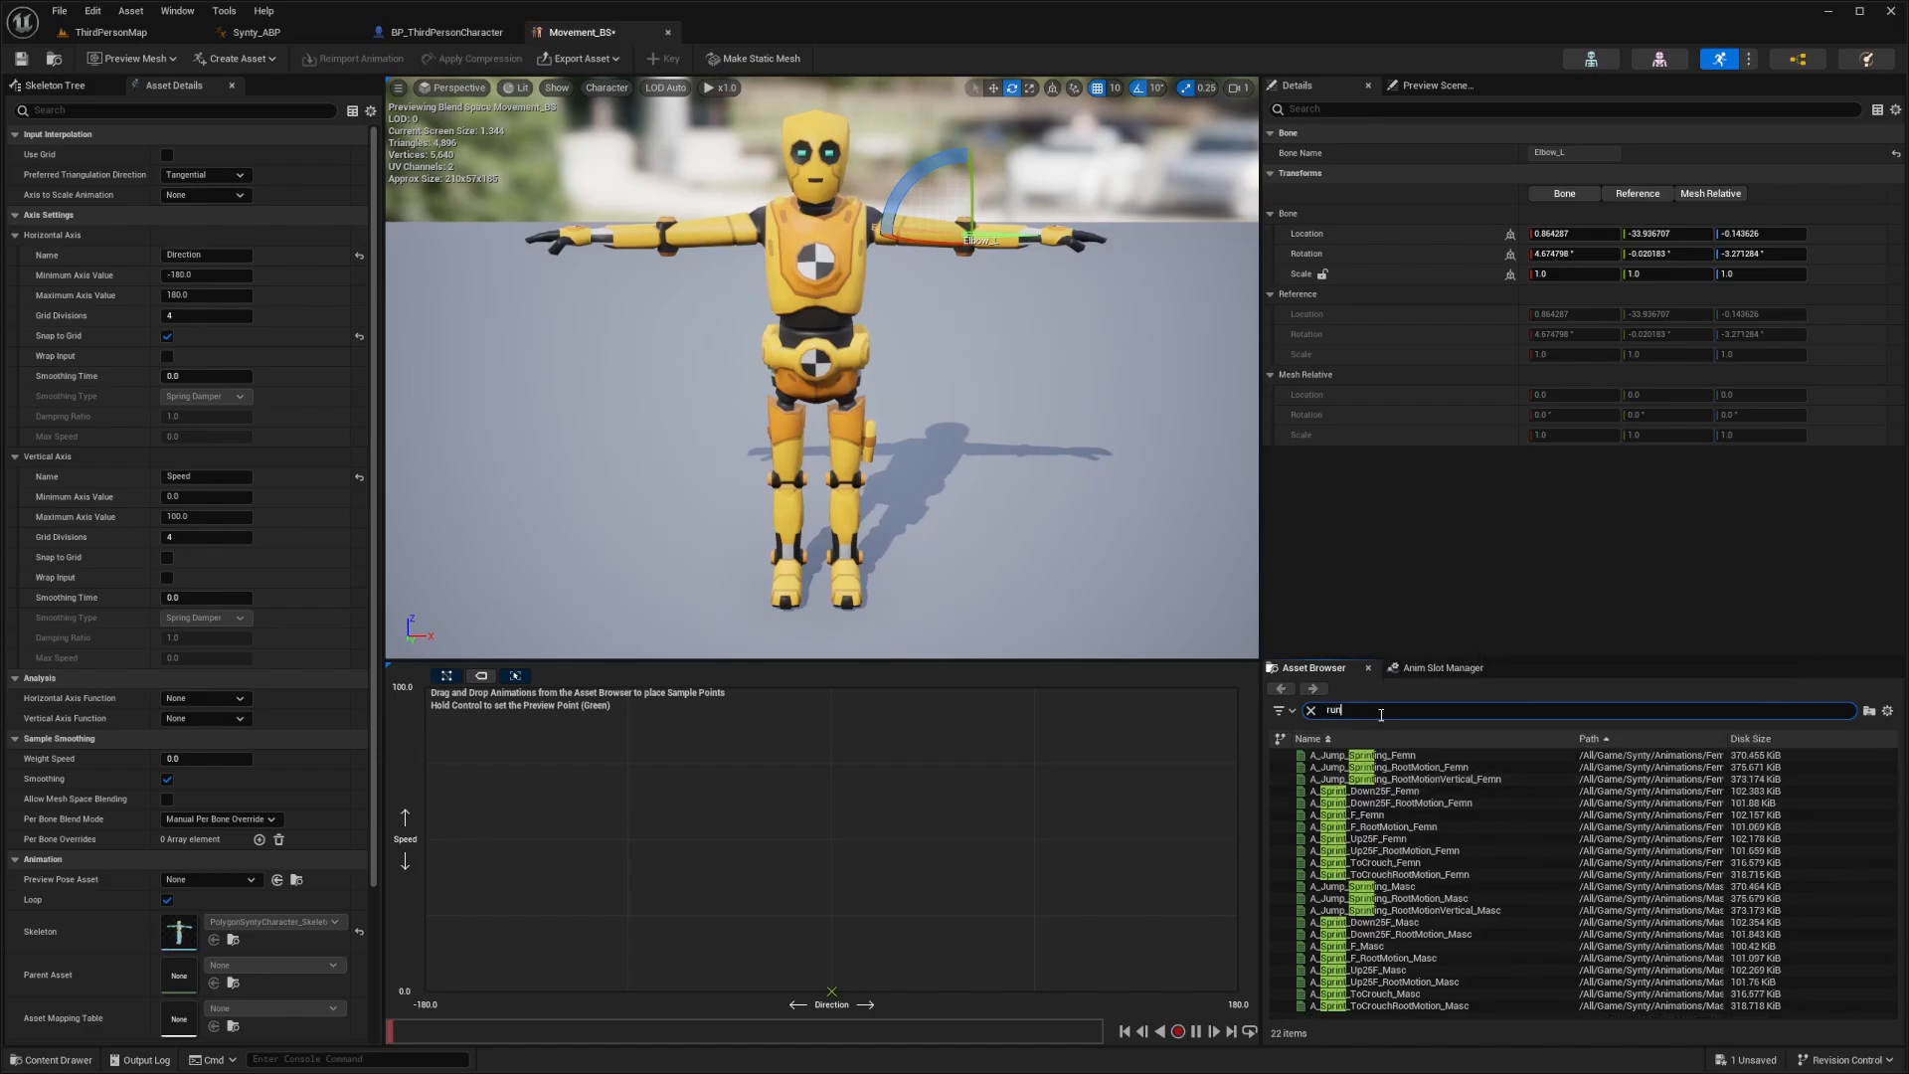
{"action": "key", "text": "Return"}
{"action": "type", "text": "walk"}
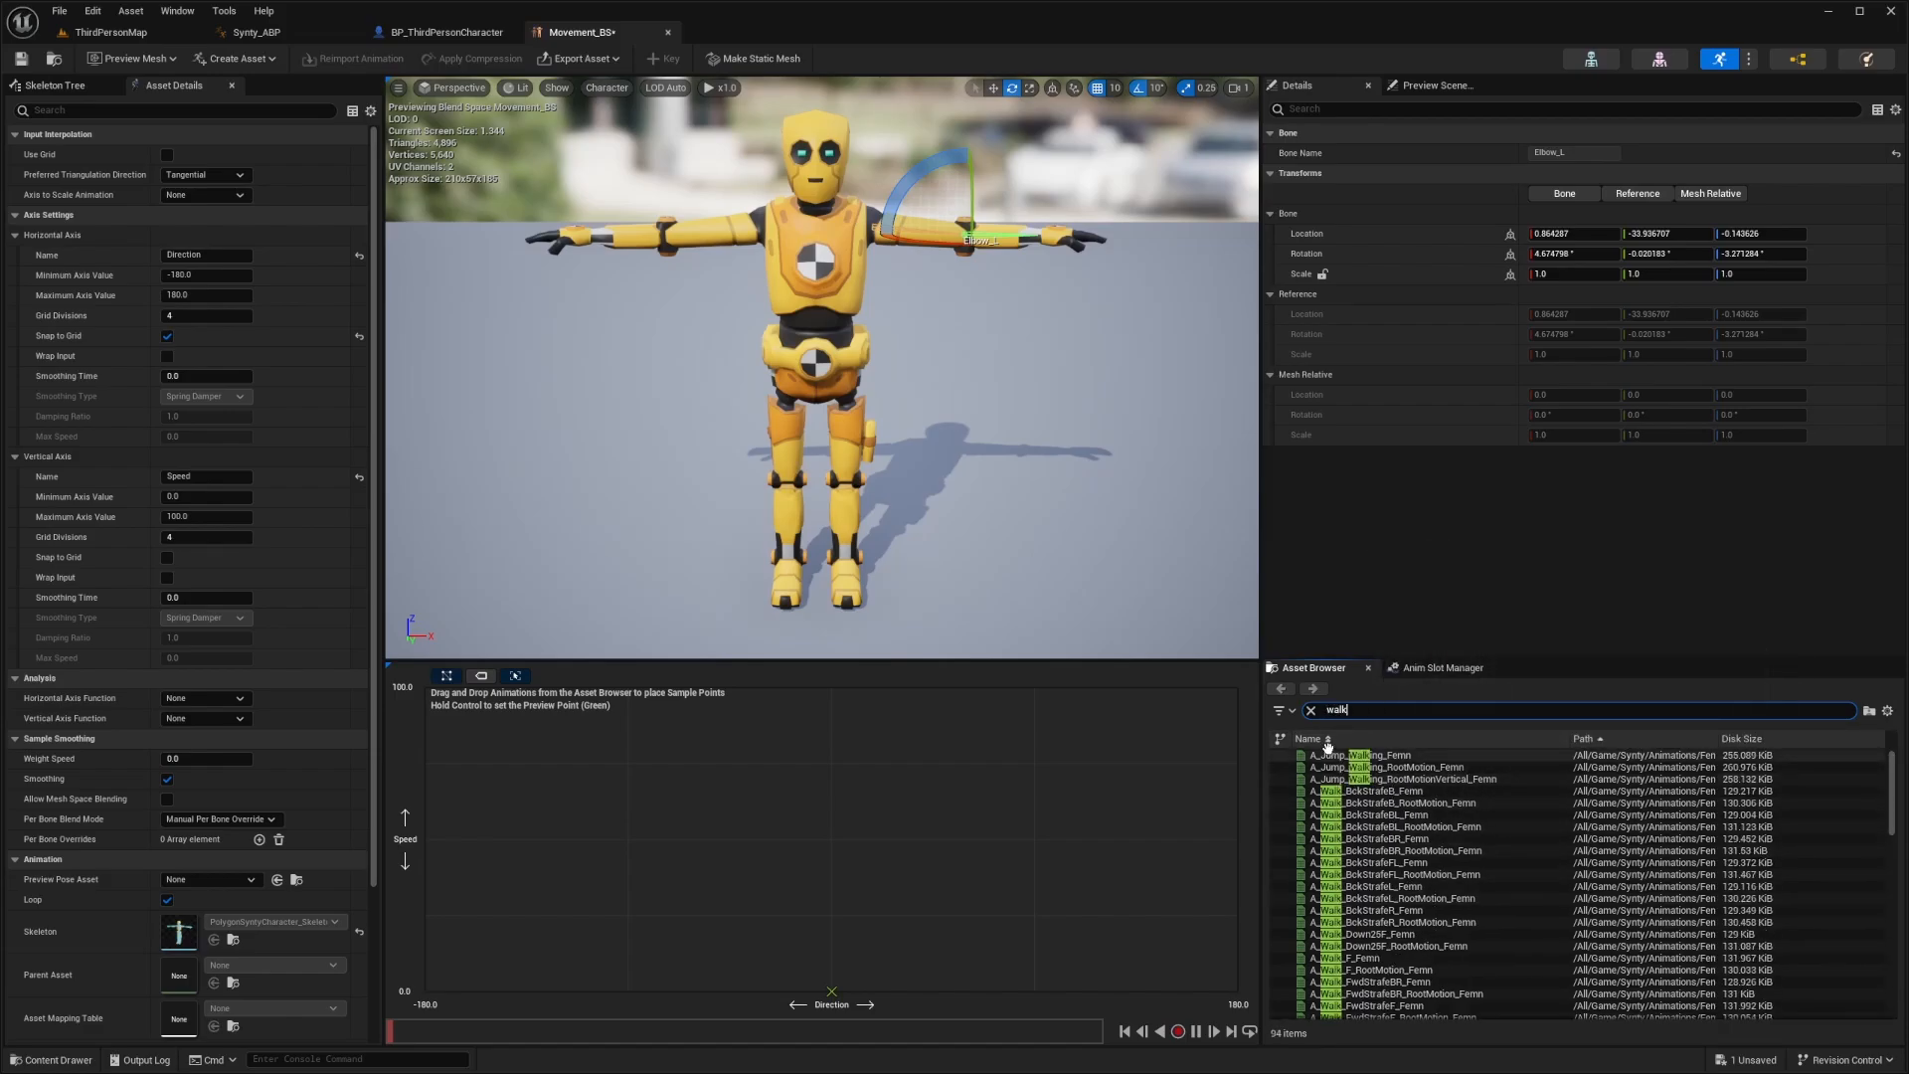
{"action": "key", "text": "Return"}
{"action": "type", "text": "jog"}
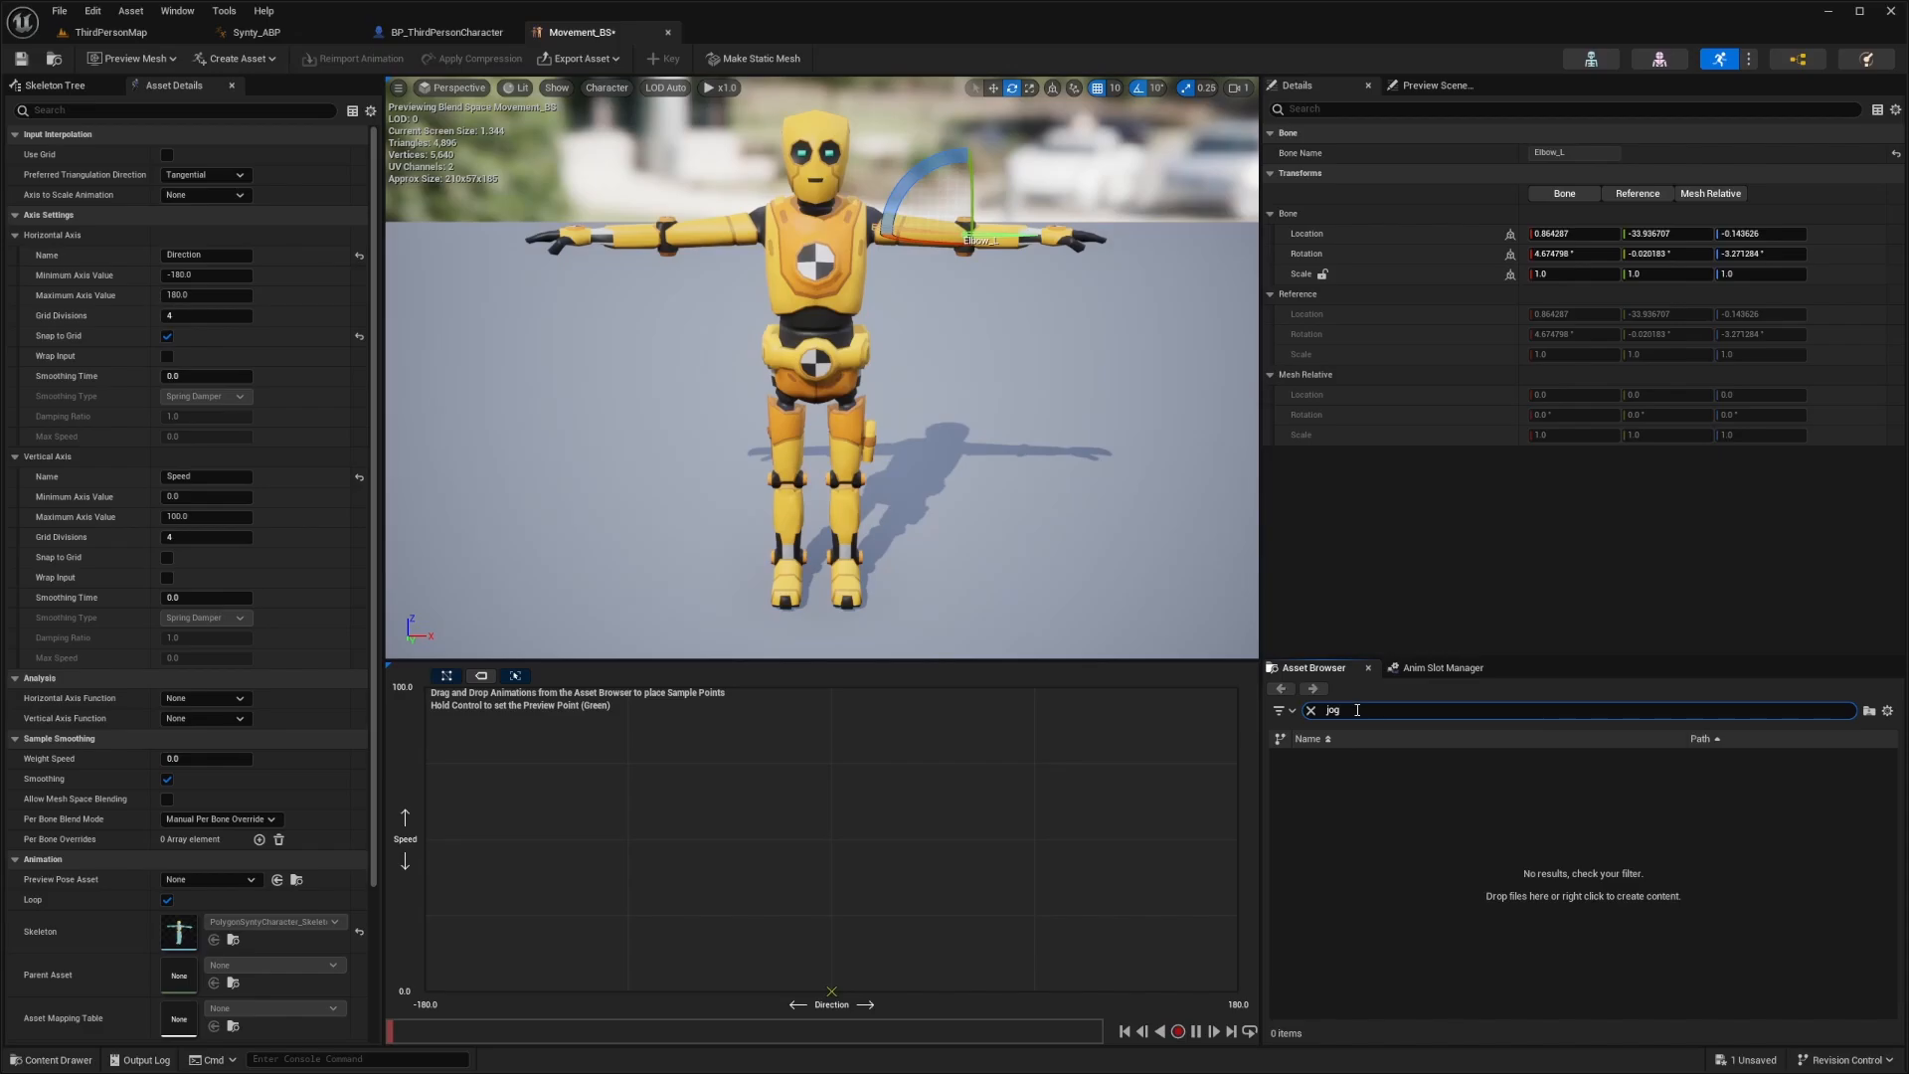
Set the Speed axis maximum to 600 and enable Snap to Grid for the vertical axis
{"action": "left_click", "coordinate": [195, 514]}
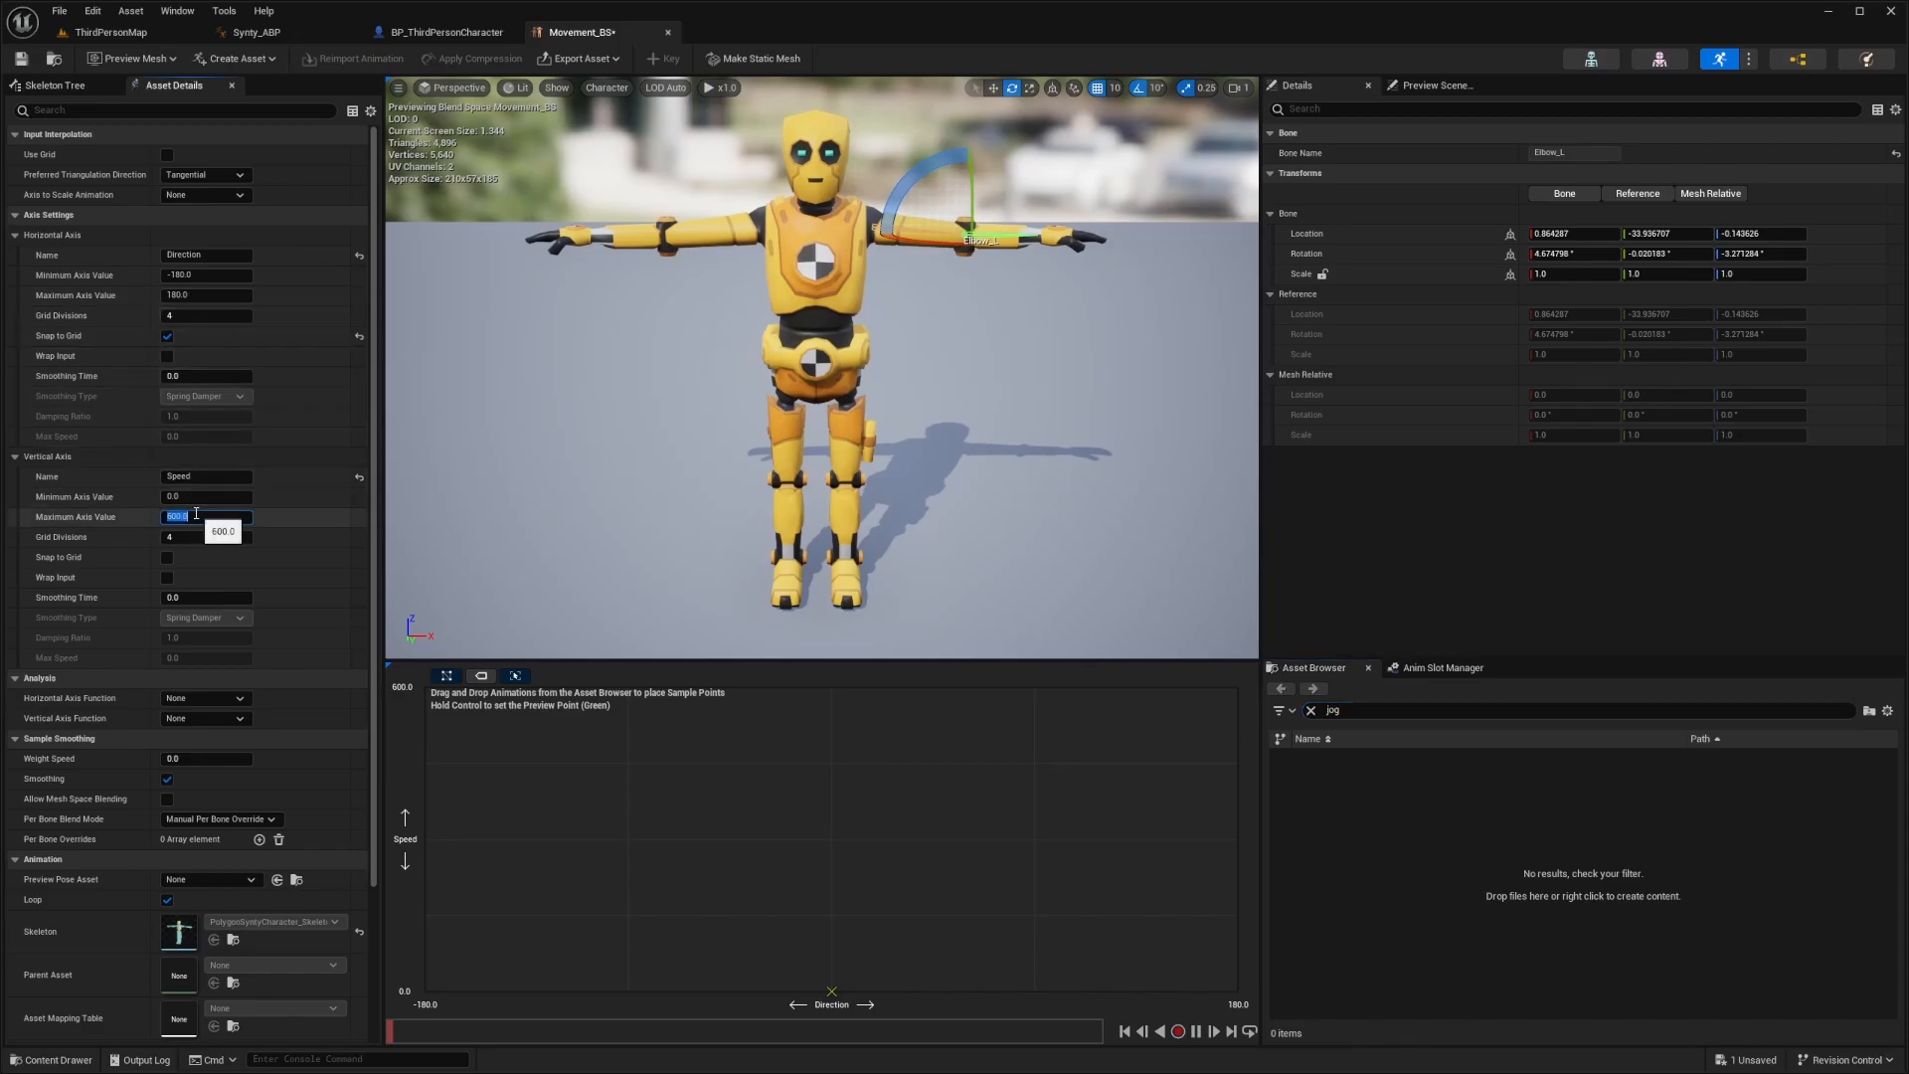
{"action": "left_click", "coordinate": [167, 557]}
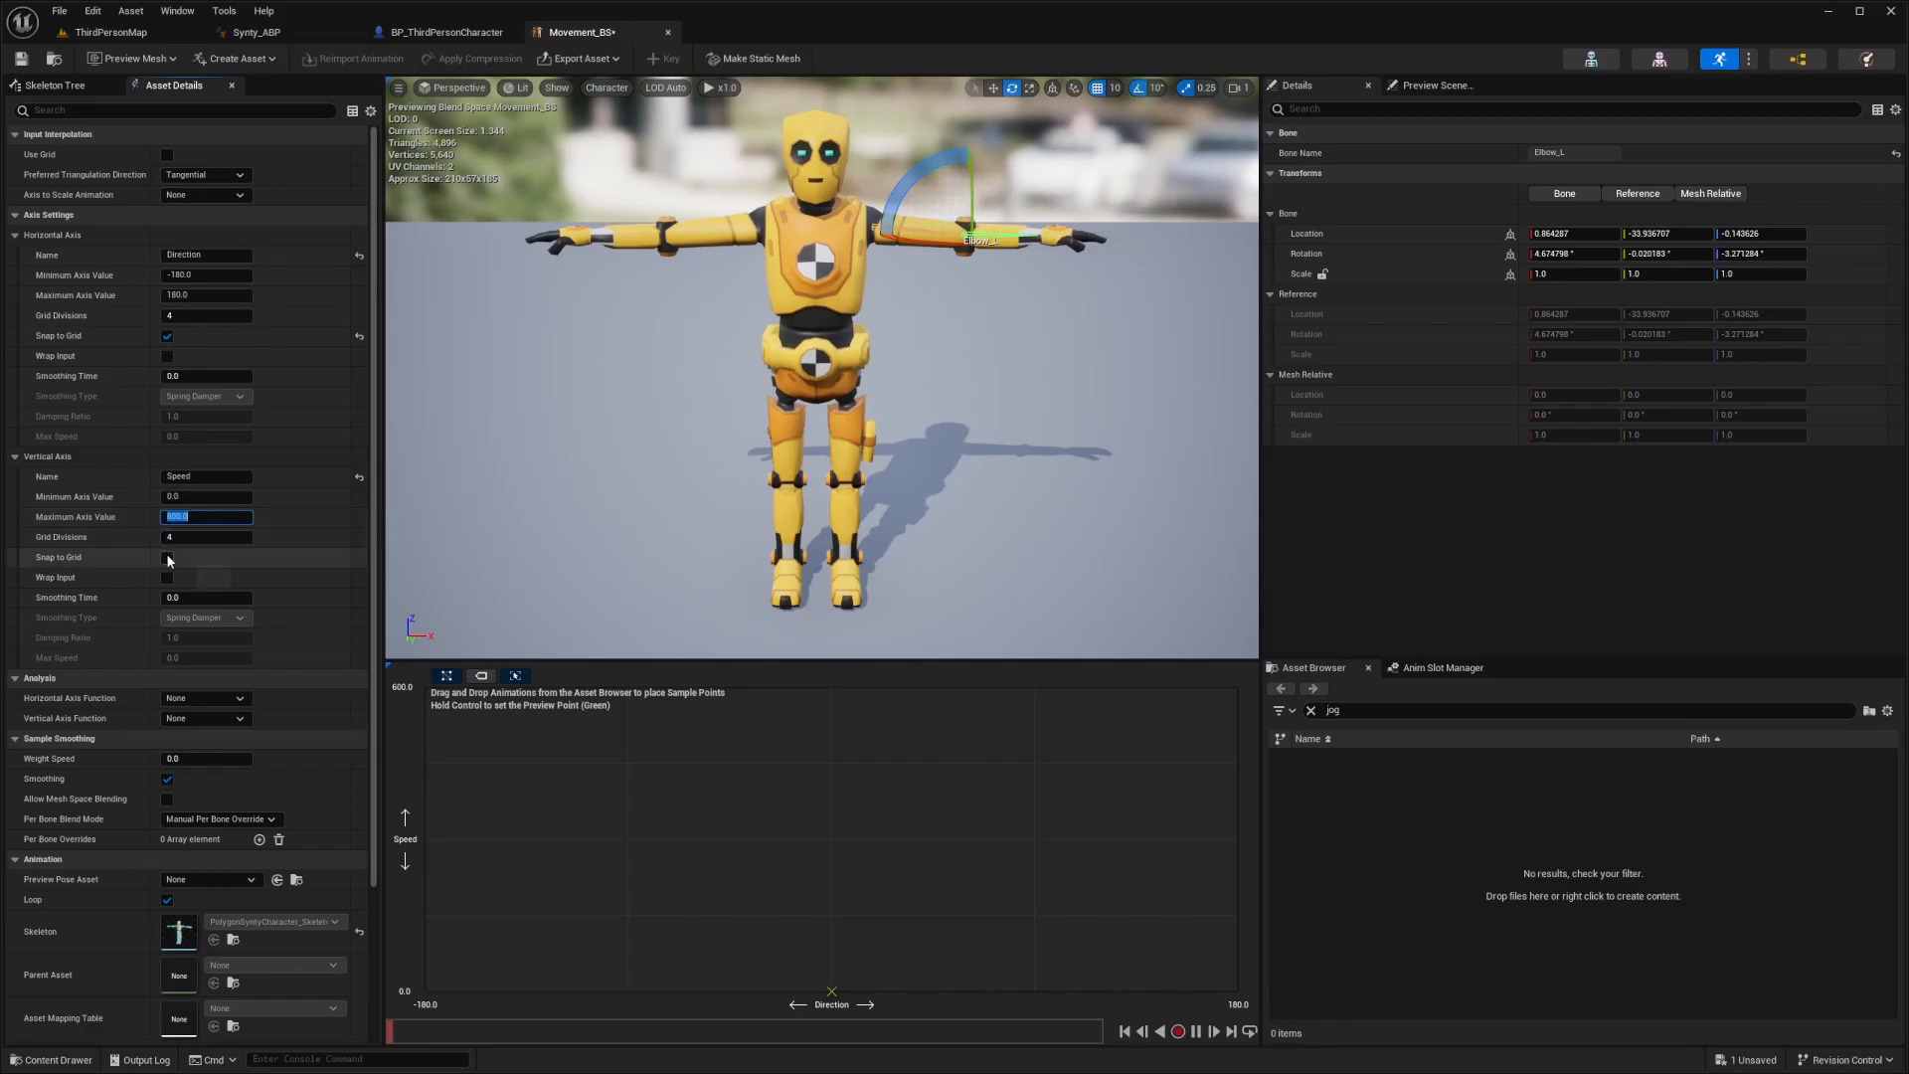
Set the Character Movement component's Max Walk Speed to 600 in BP_ThirdPersonCharacter, save it, and return to Movement_BS
{"action": "left_click", "coordinate": [418, 32]}
{"action": "left_click", "coordinate": [86, 249]}
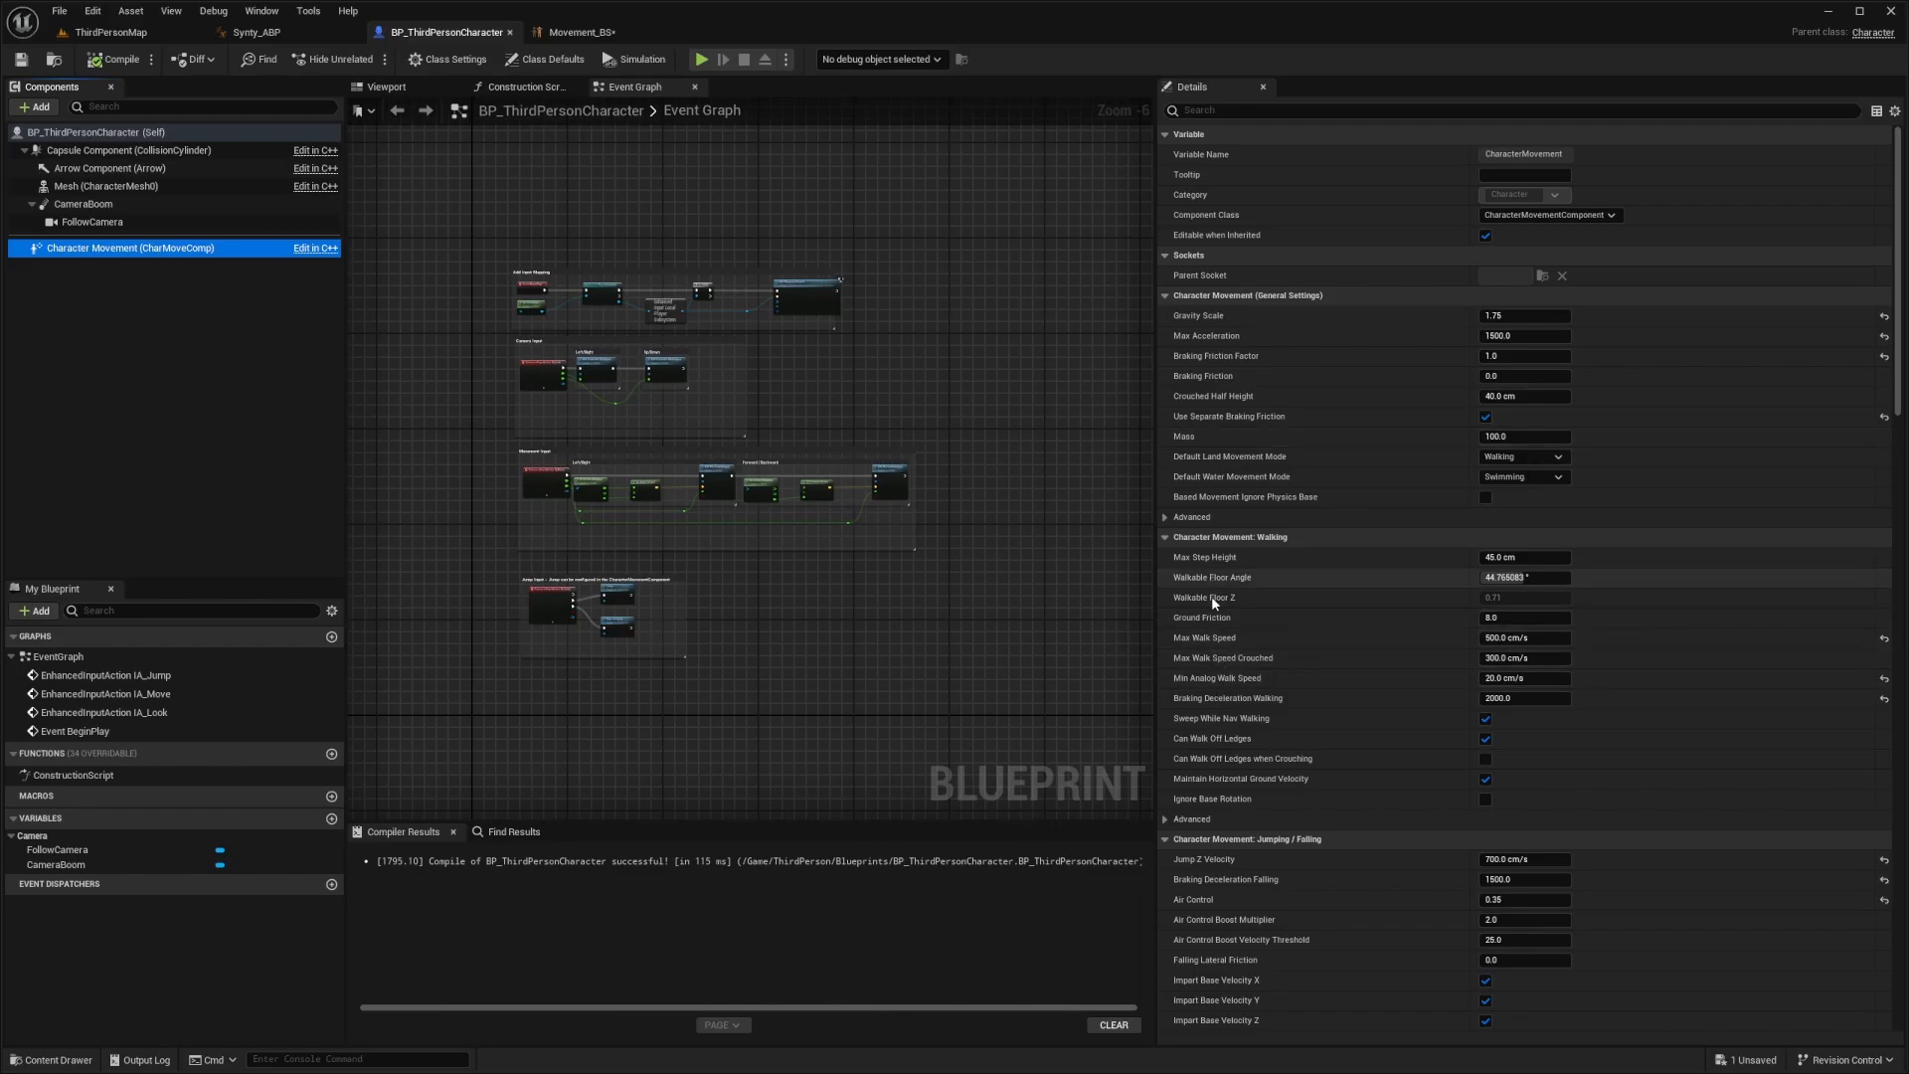
{"action": "left_click", "coordinate": [1511, 637]}
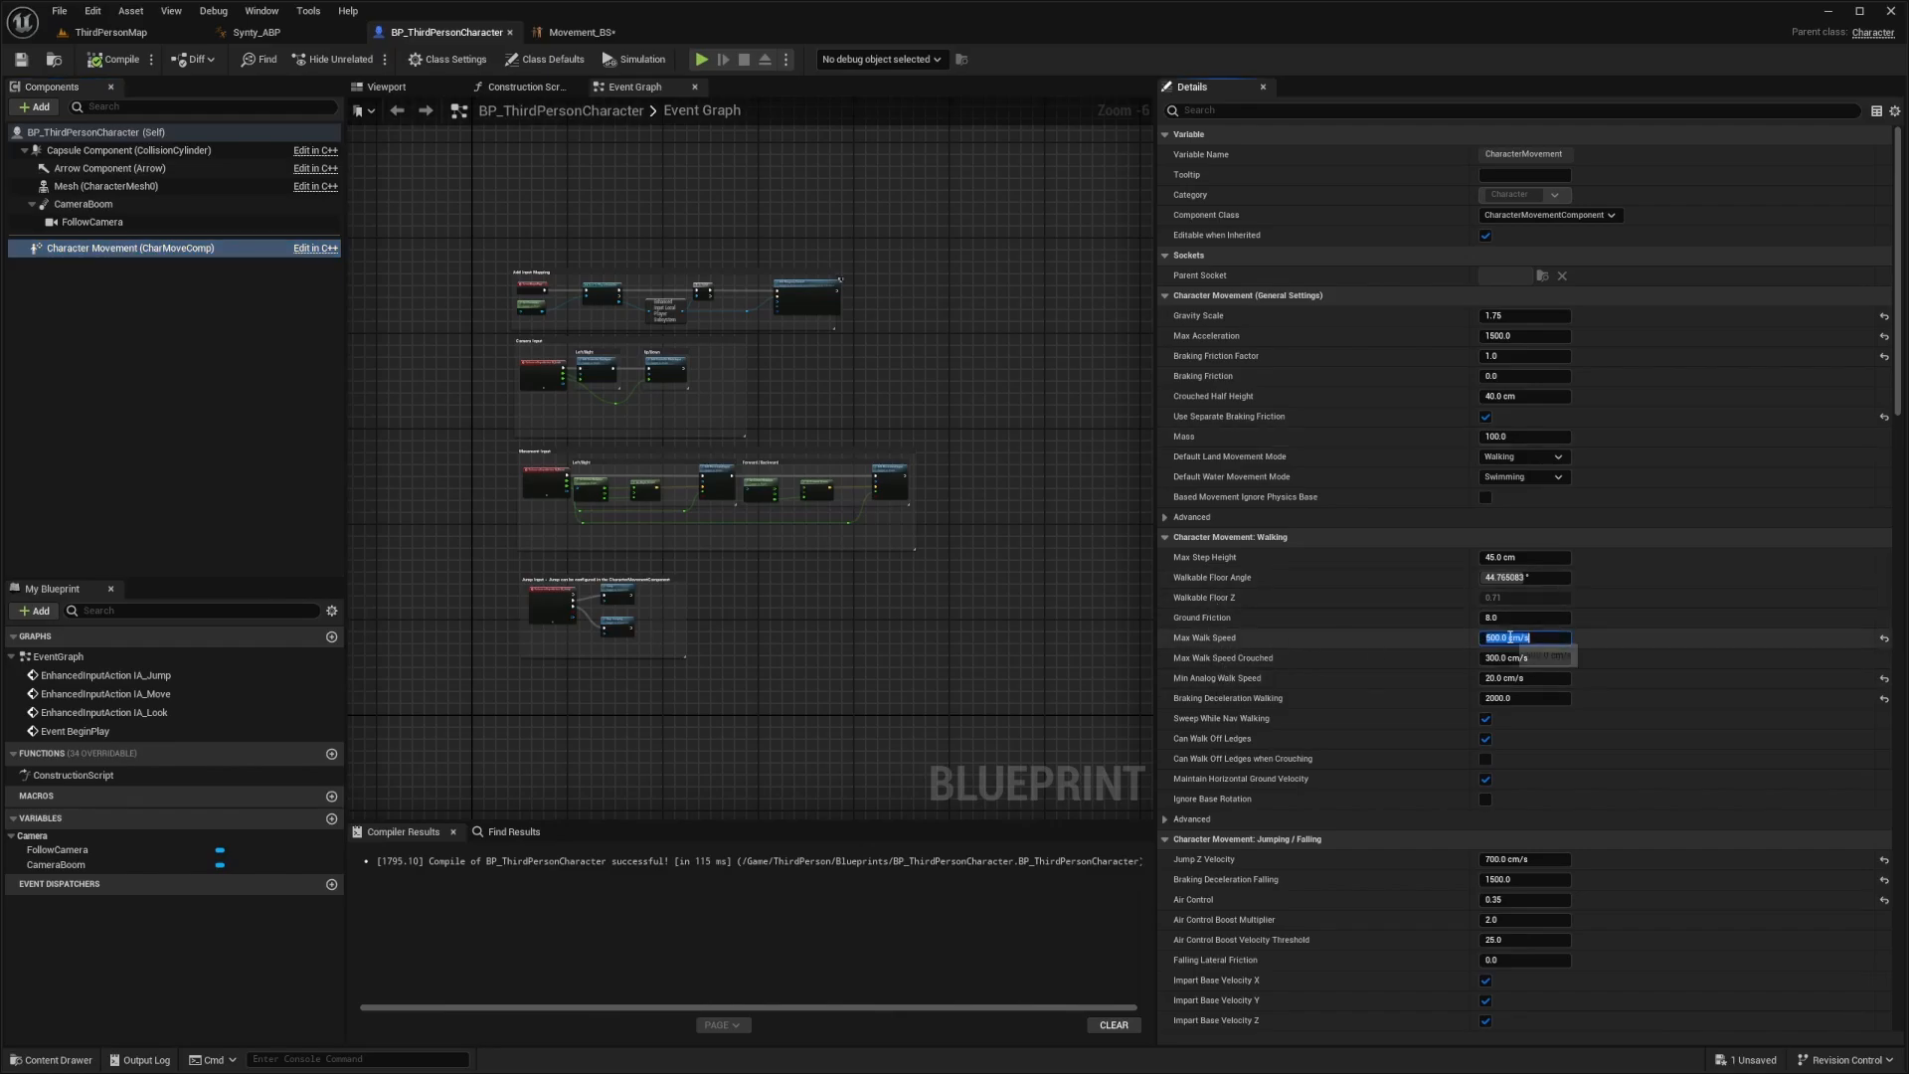
{"action": "type", "text": "600"}
{"action": "key", "text": "Return"}
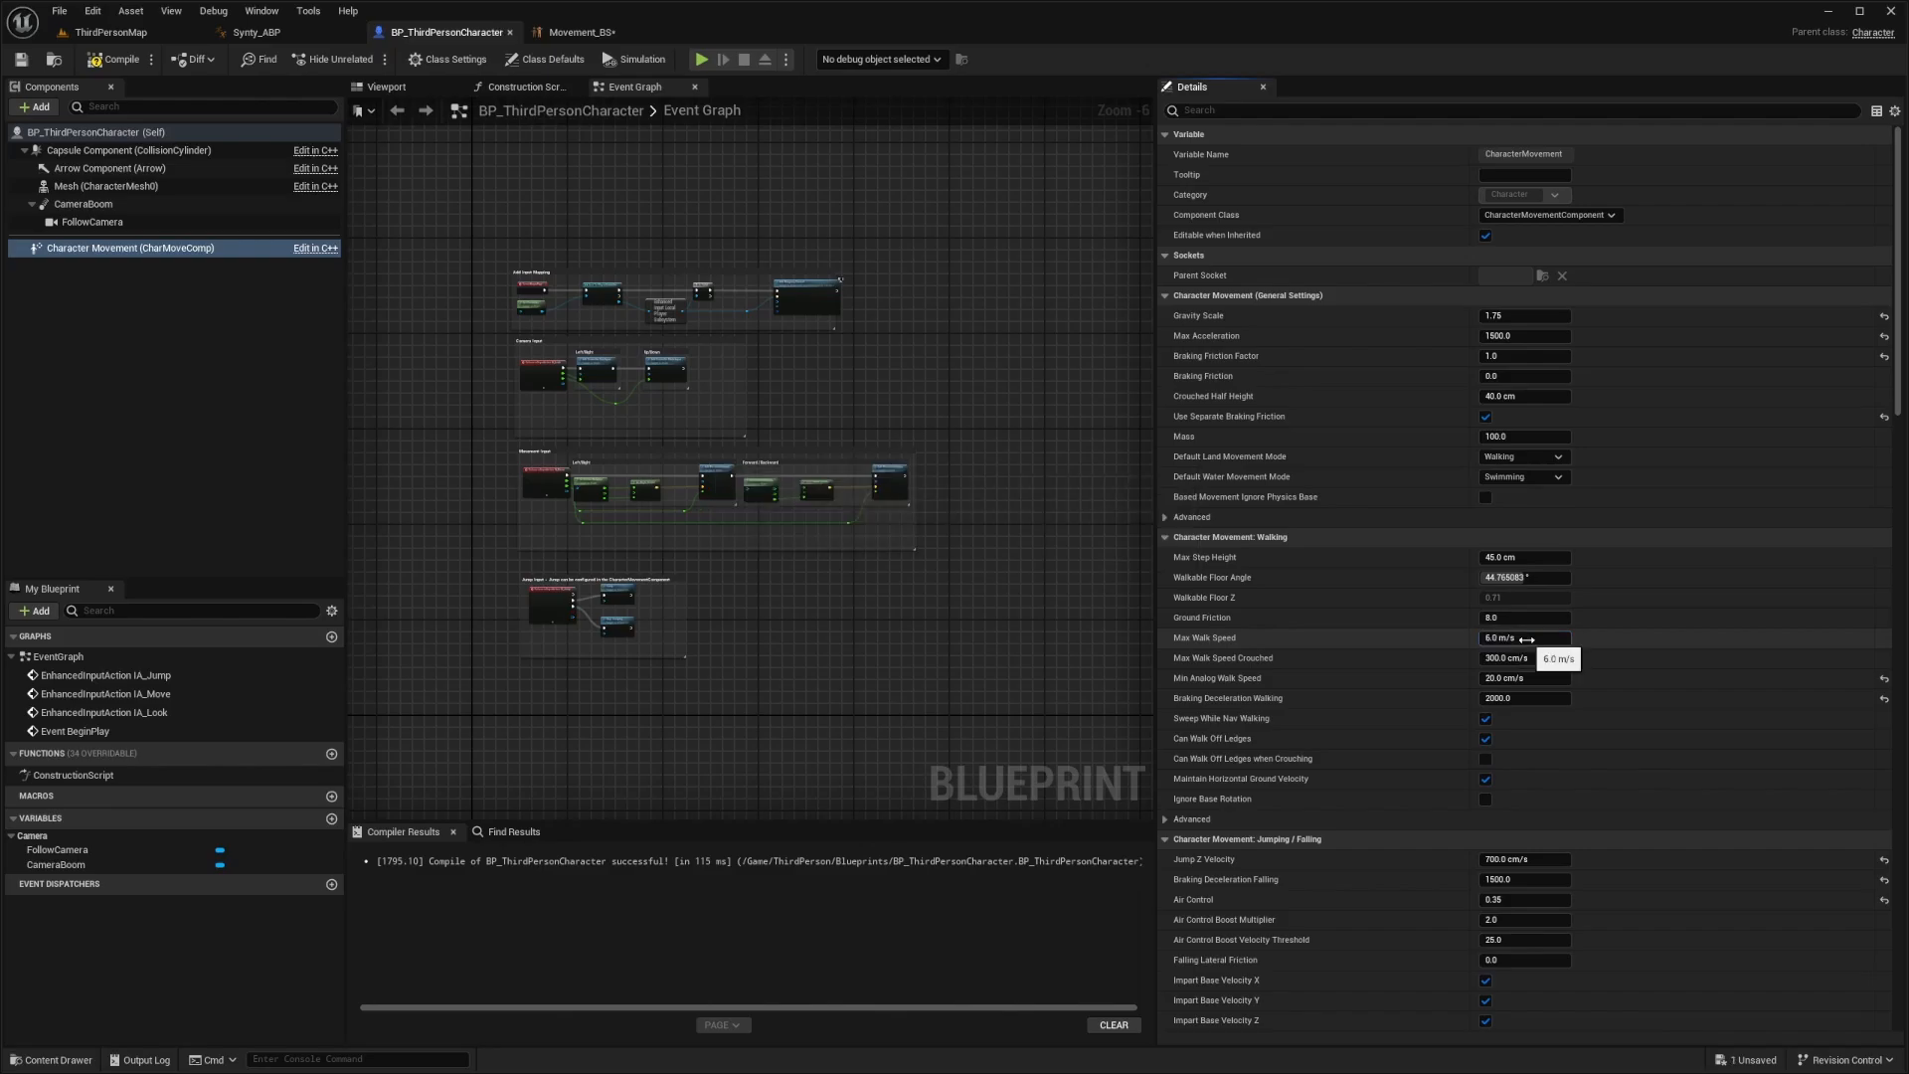
{"action": "key", "text": "ctrl+s"}
{"action": "left_click", "coordinate": [582, 32]}
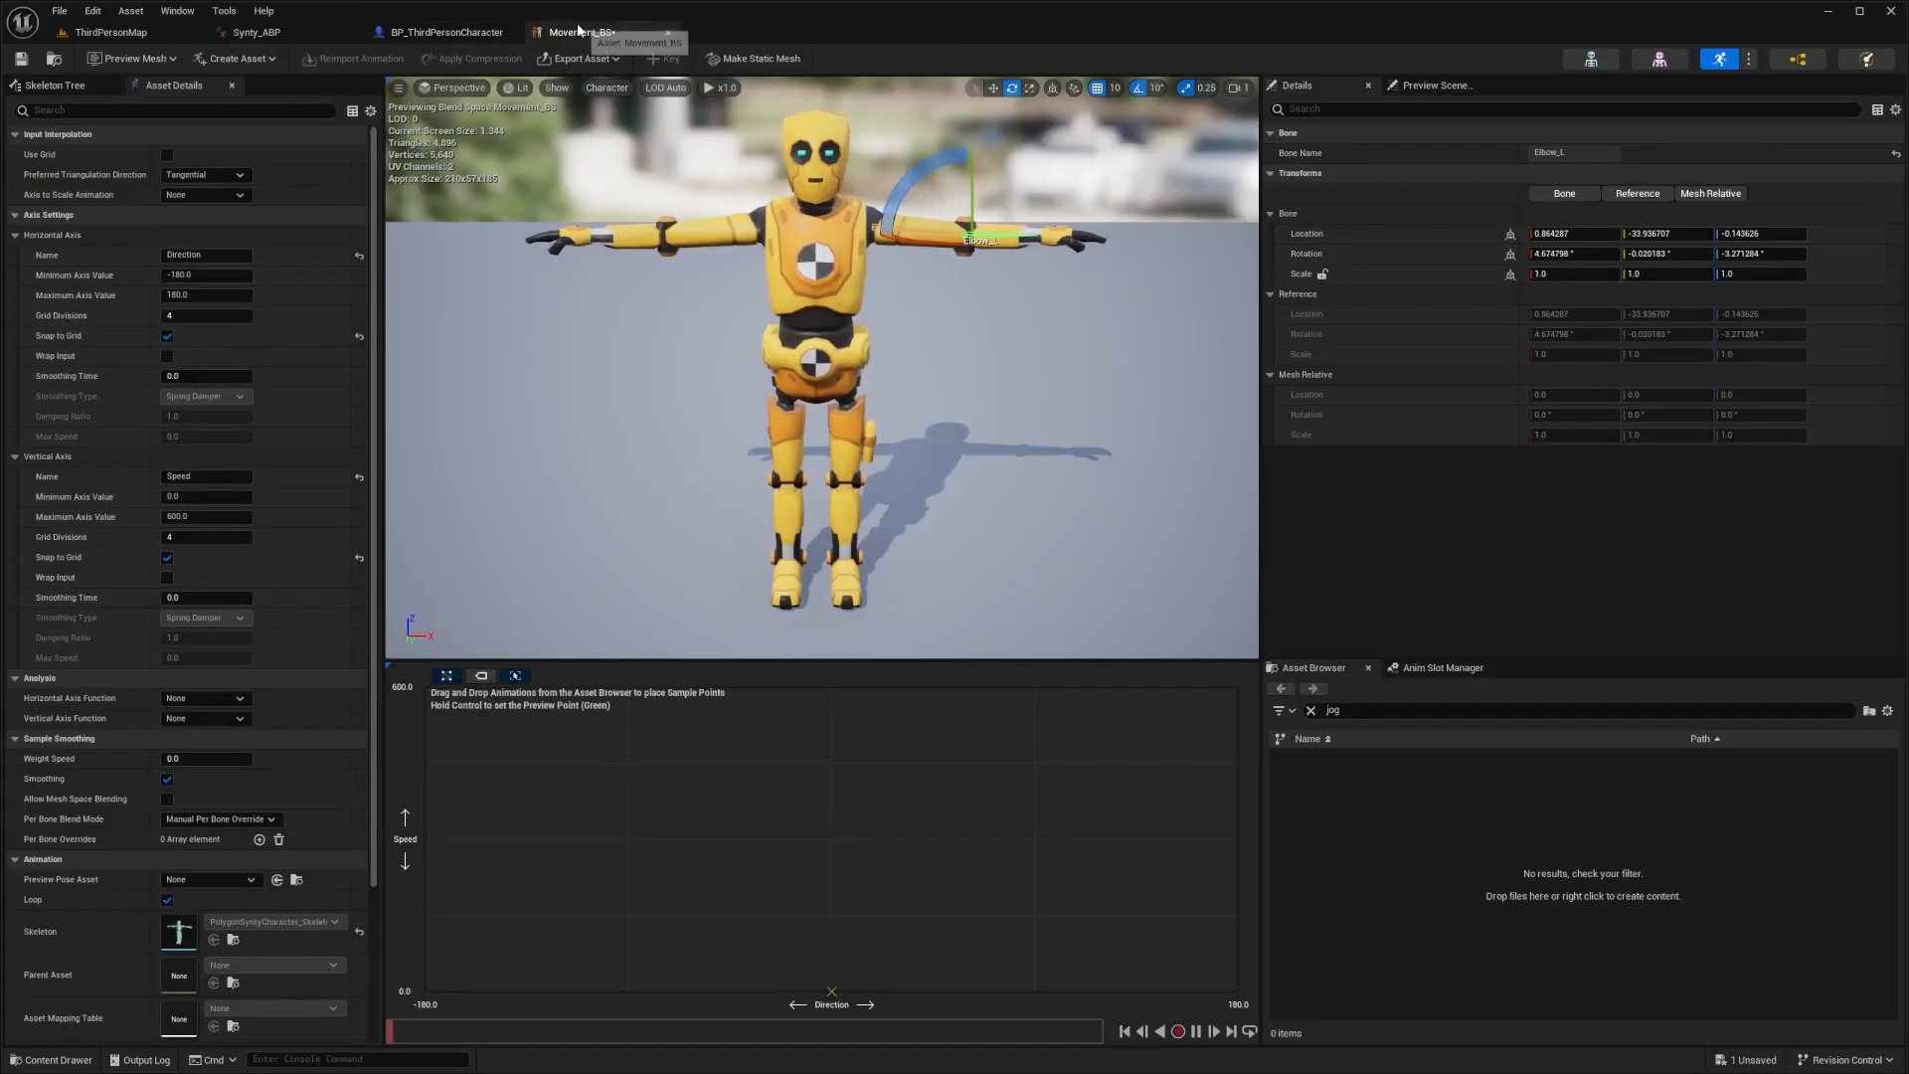
Search the animations for "sprint F masc" and place A_Sprint_F_Masc at Direction 0, Speed 600 in the blend space
{"action": "left_click", "coordinate": [15, 256]}
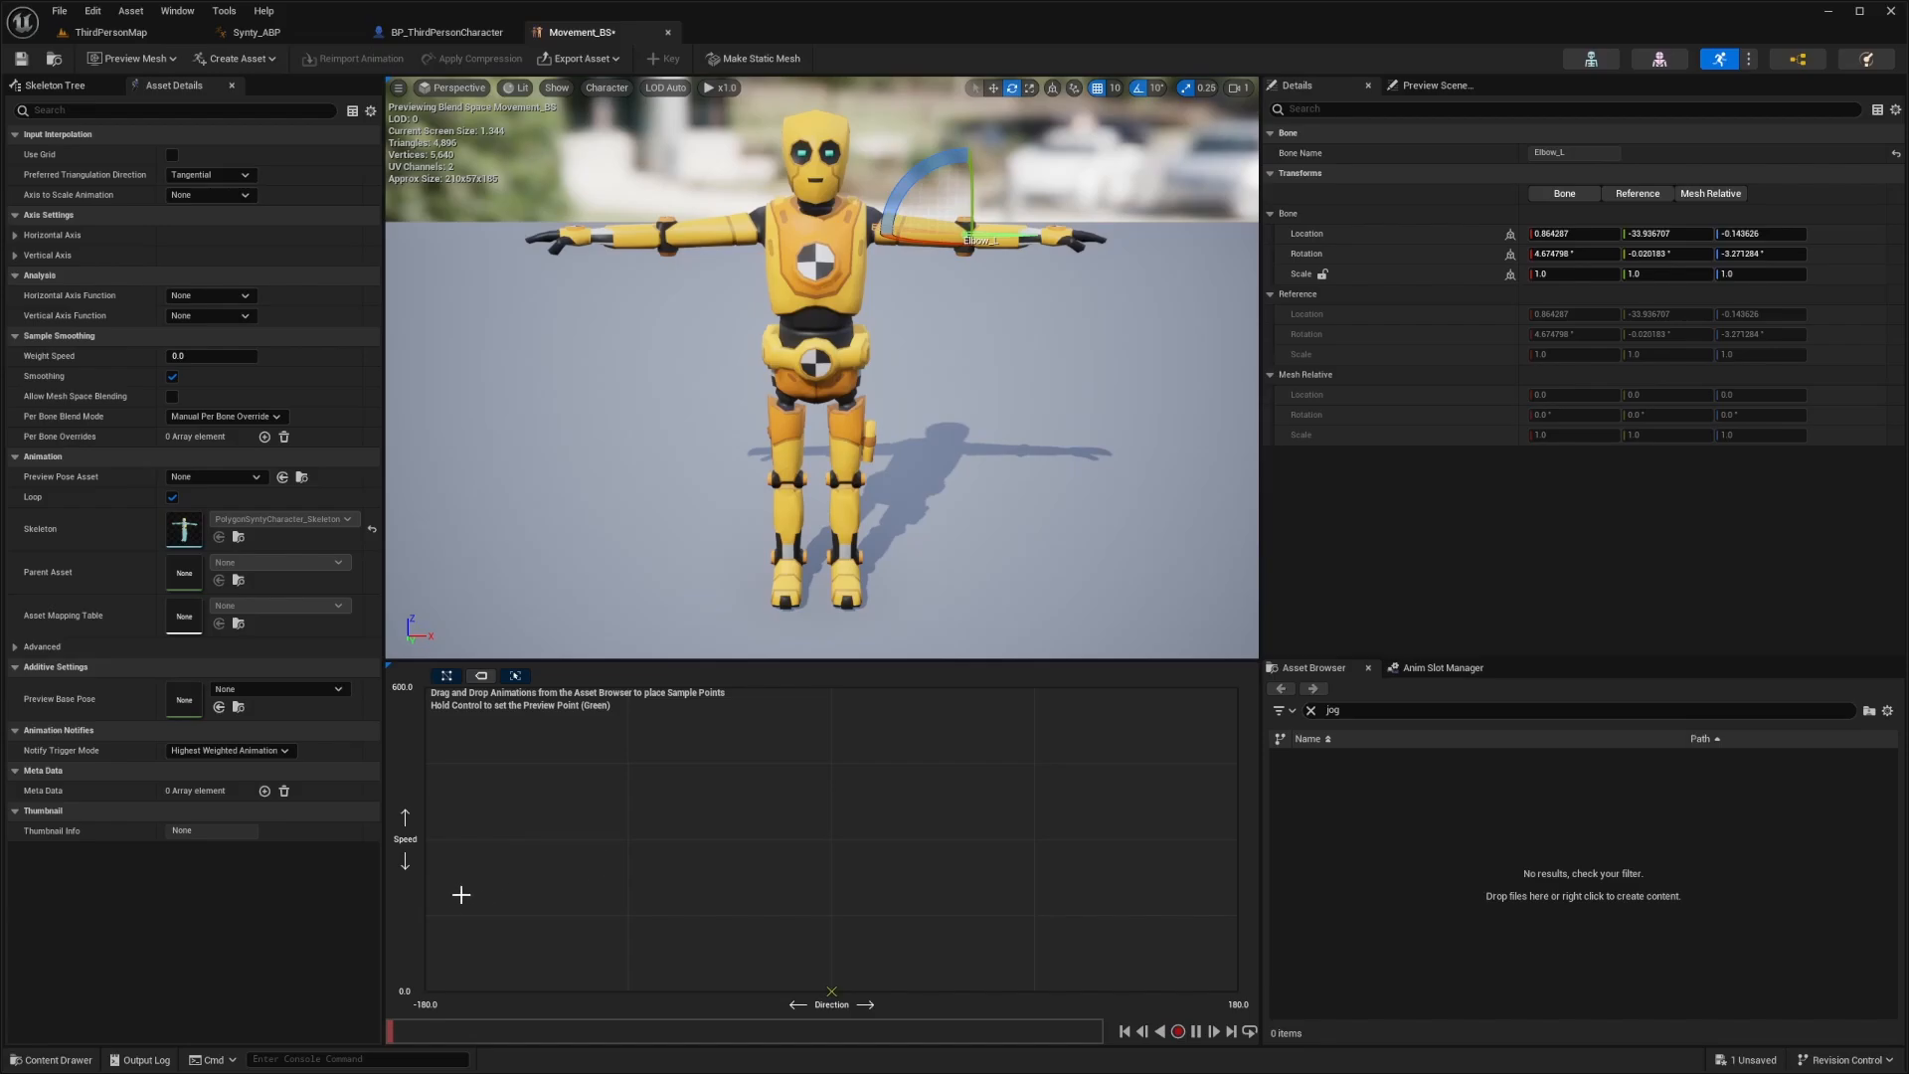
{"action": "left_click", "coordinate": [1353, 711]}
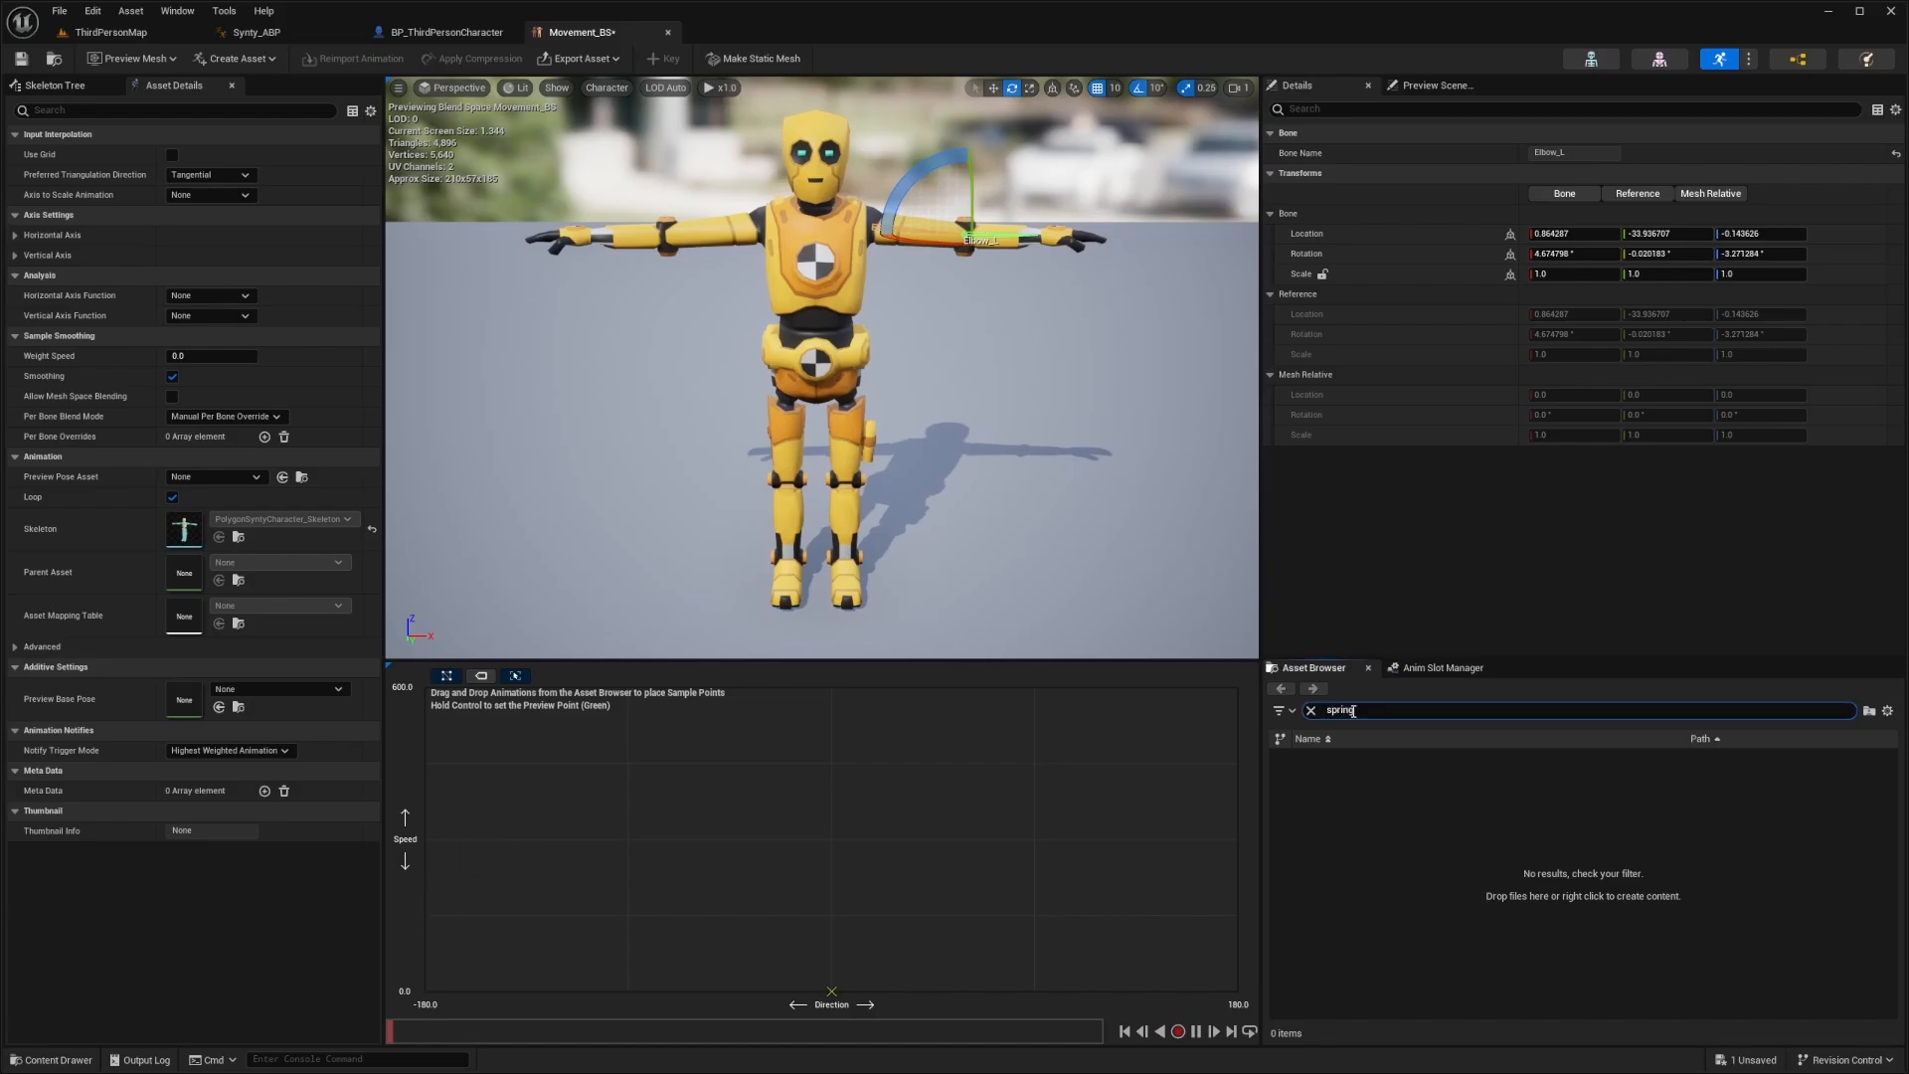
{"action": "type", "text": "F masc"}
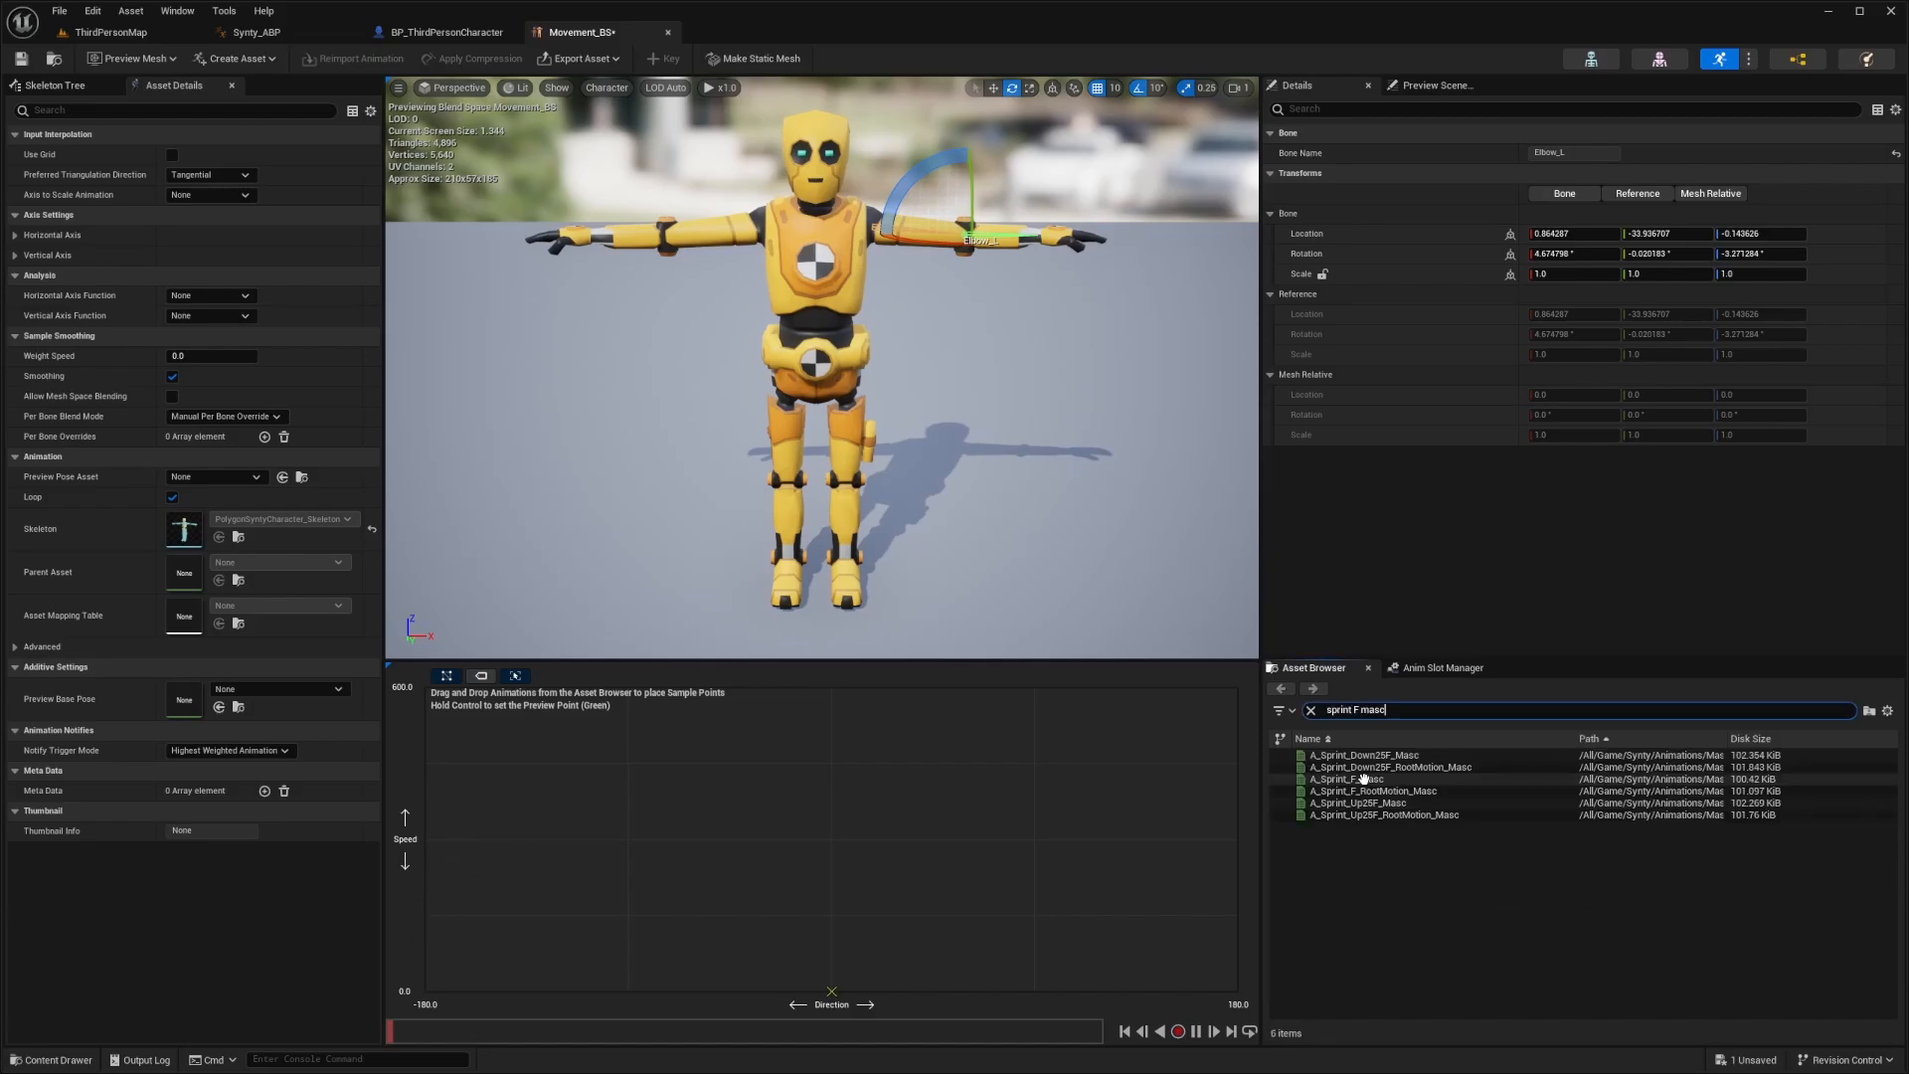
{"action": "left_click", "coordinate": [1385, 780]}
{"action": "left_click_drag", "start_coordinate": [1385, 780], "coordinate": [832, 687]}
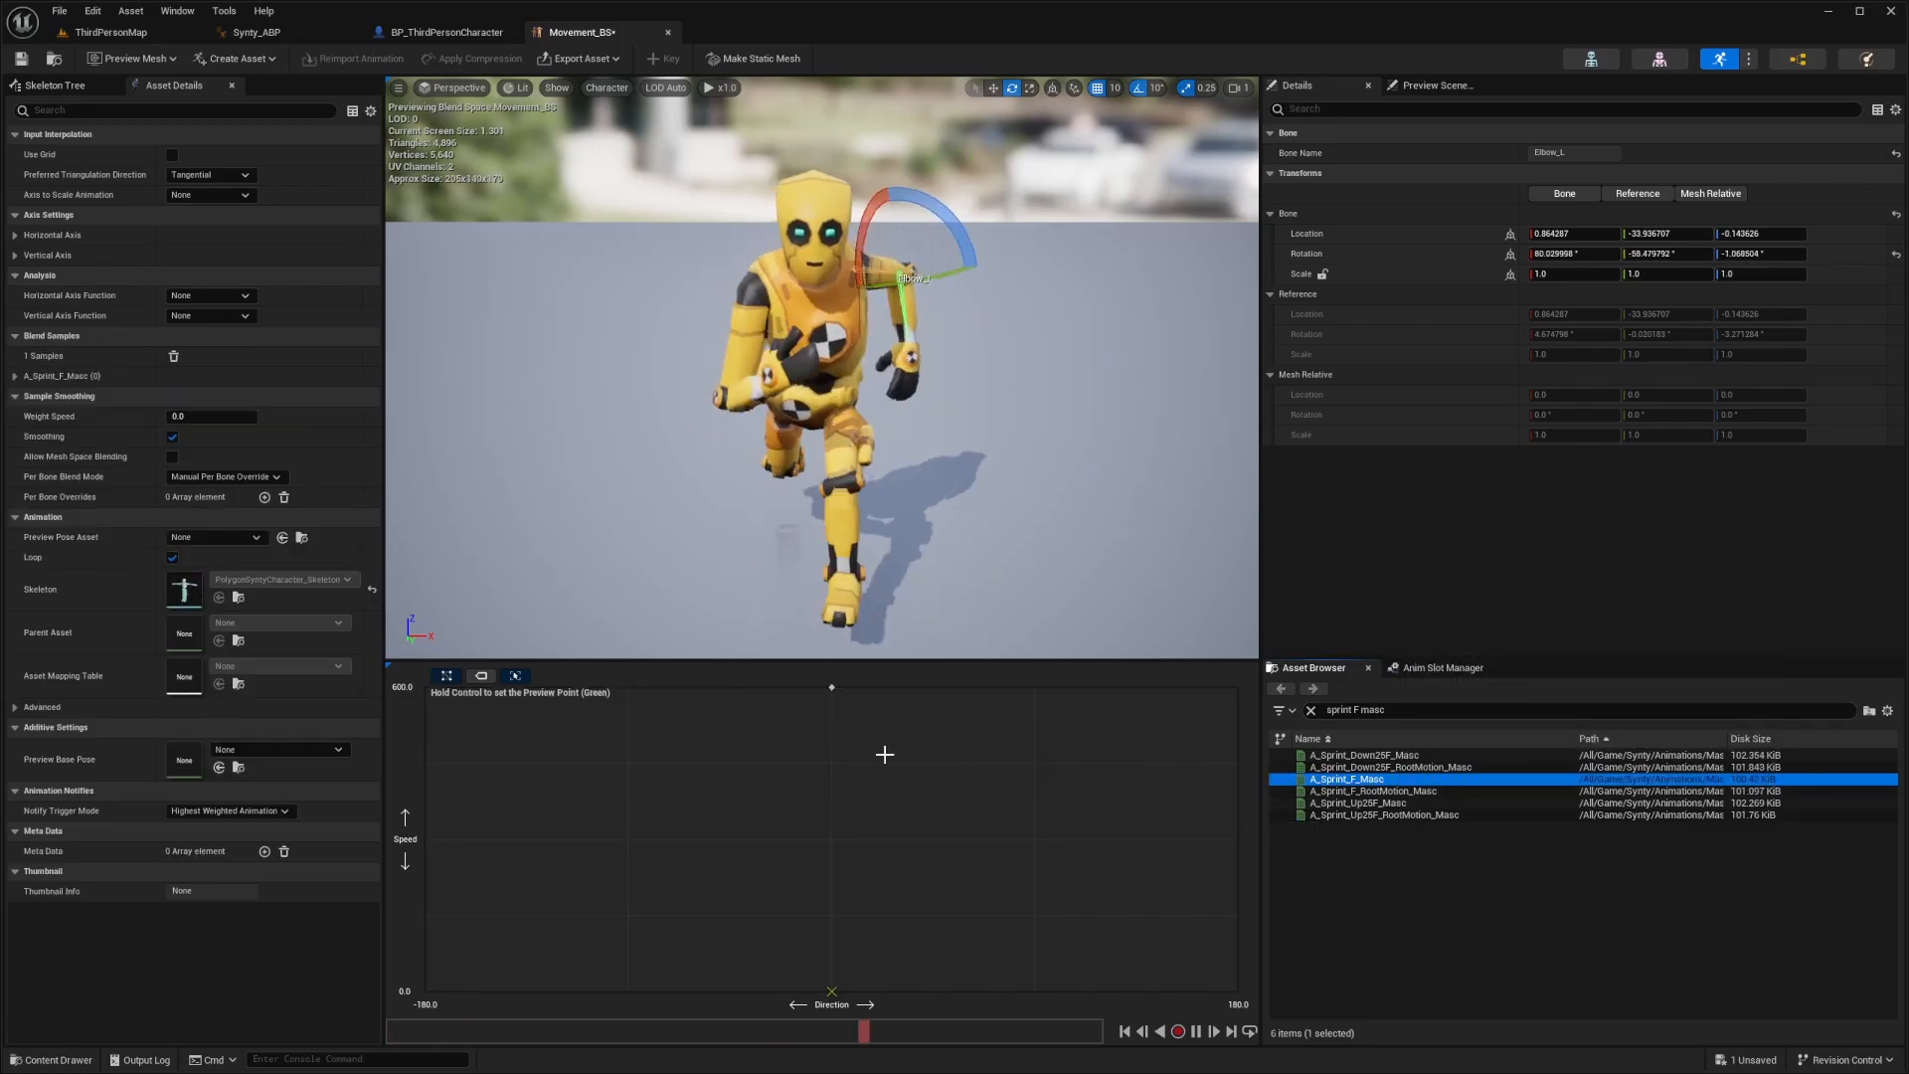
Open a second content browser from the level editor and browse to Synty's Masculine Locomotion Run animations
{"action": "left_click", "coordinate": [661, 268]}
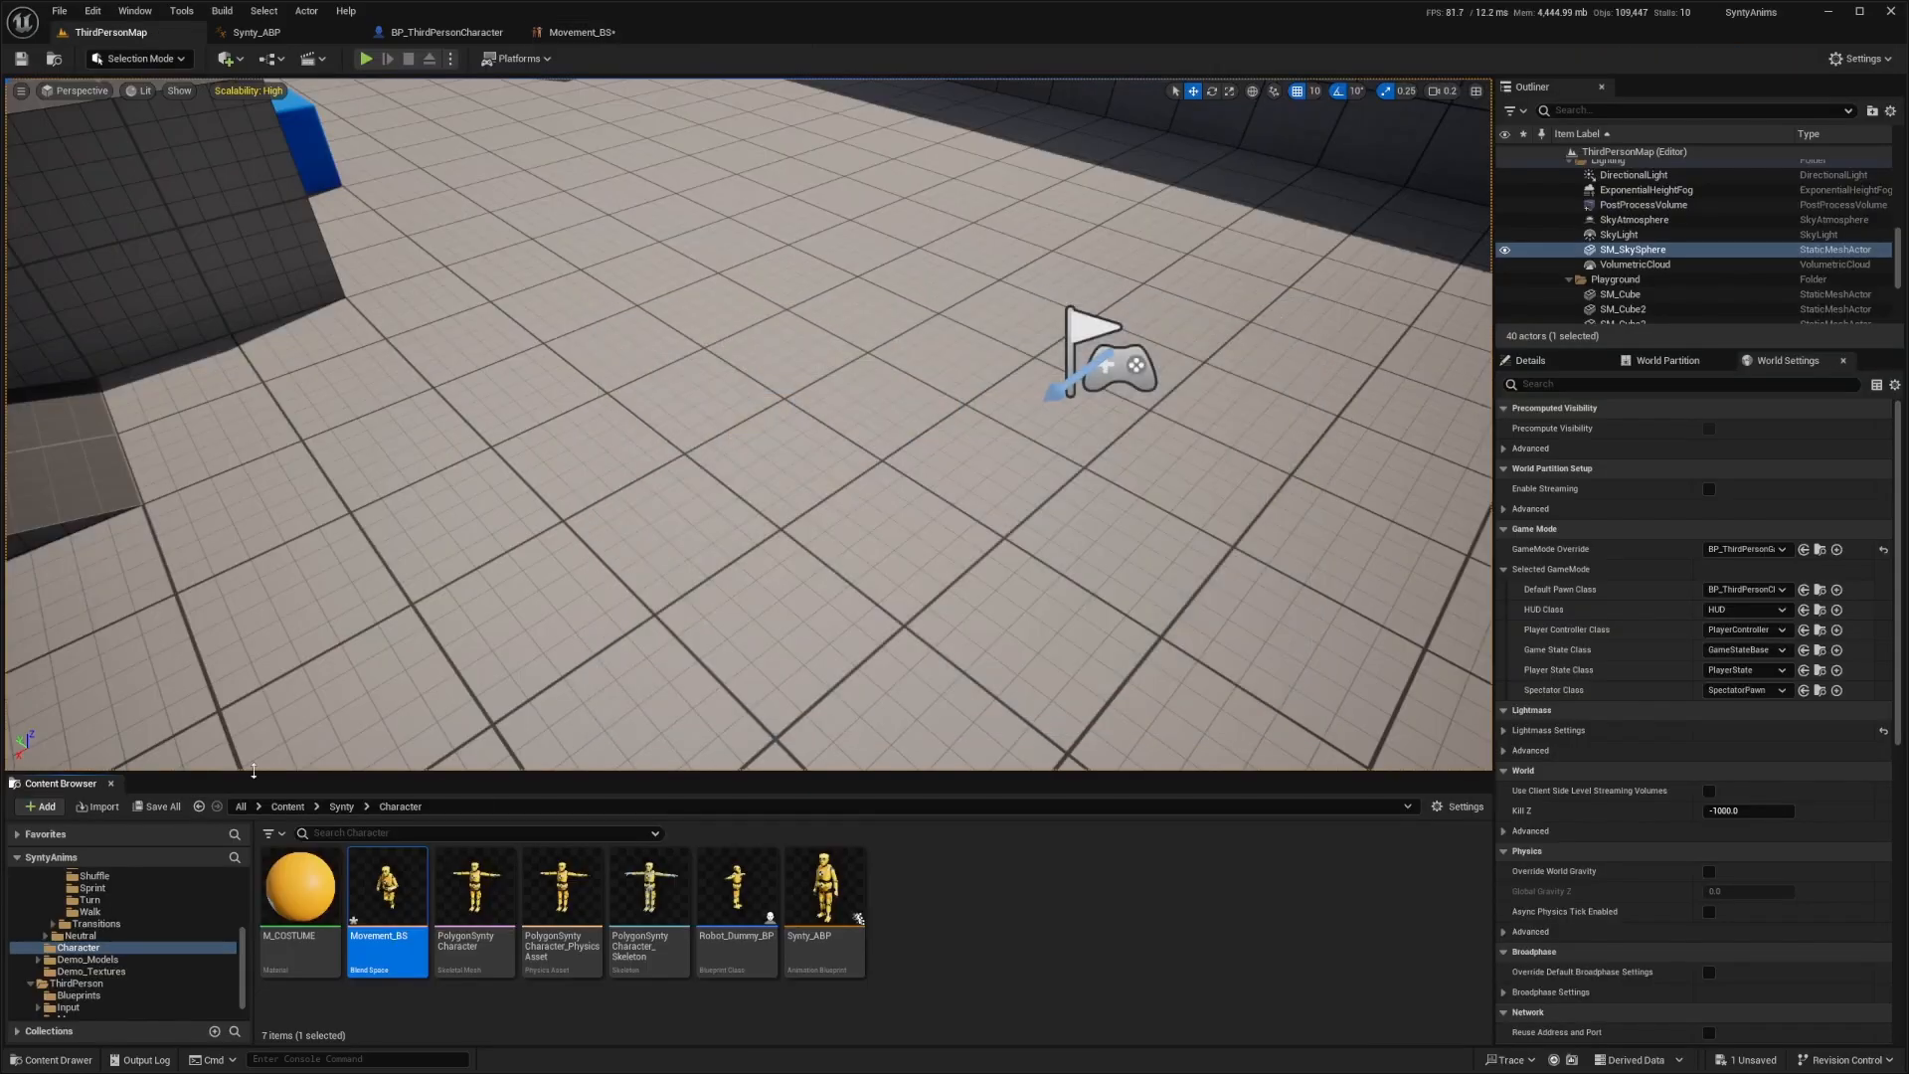
{"action": "right_click", "coordinate": [45, 785]}
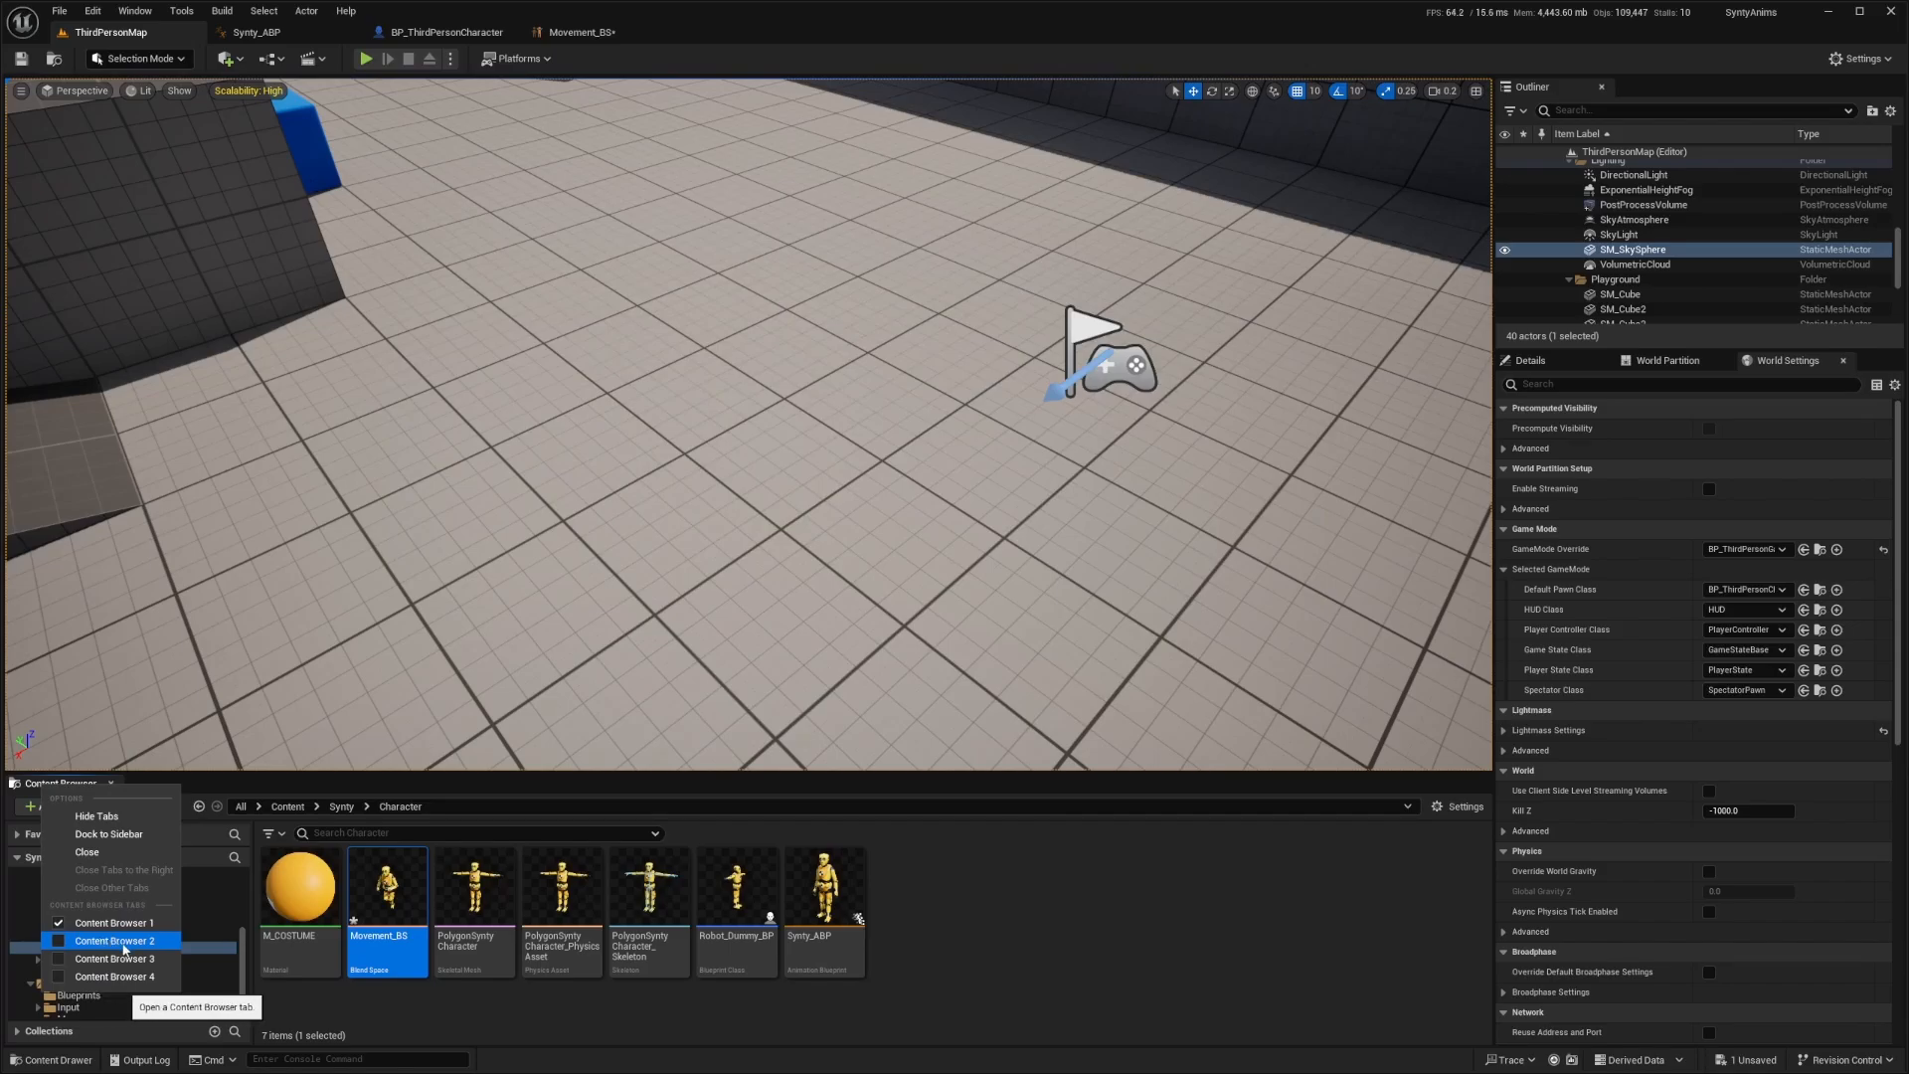
{"action": "left_click", "coordinate": [61, 944]}
{"action": "left_click_drag", "start_coordinate": [1002, 309], "coordinate": [1312, 322]}
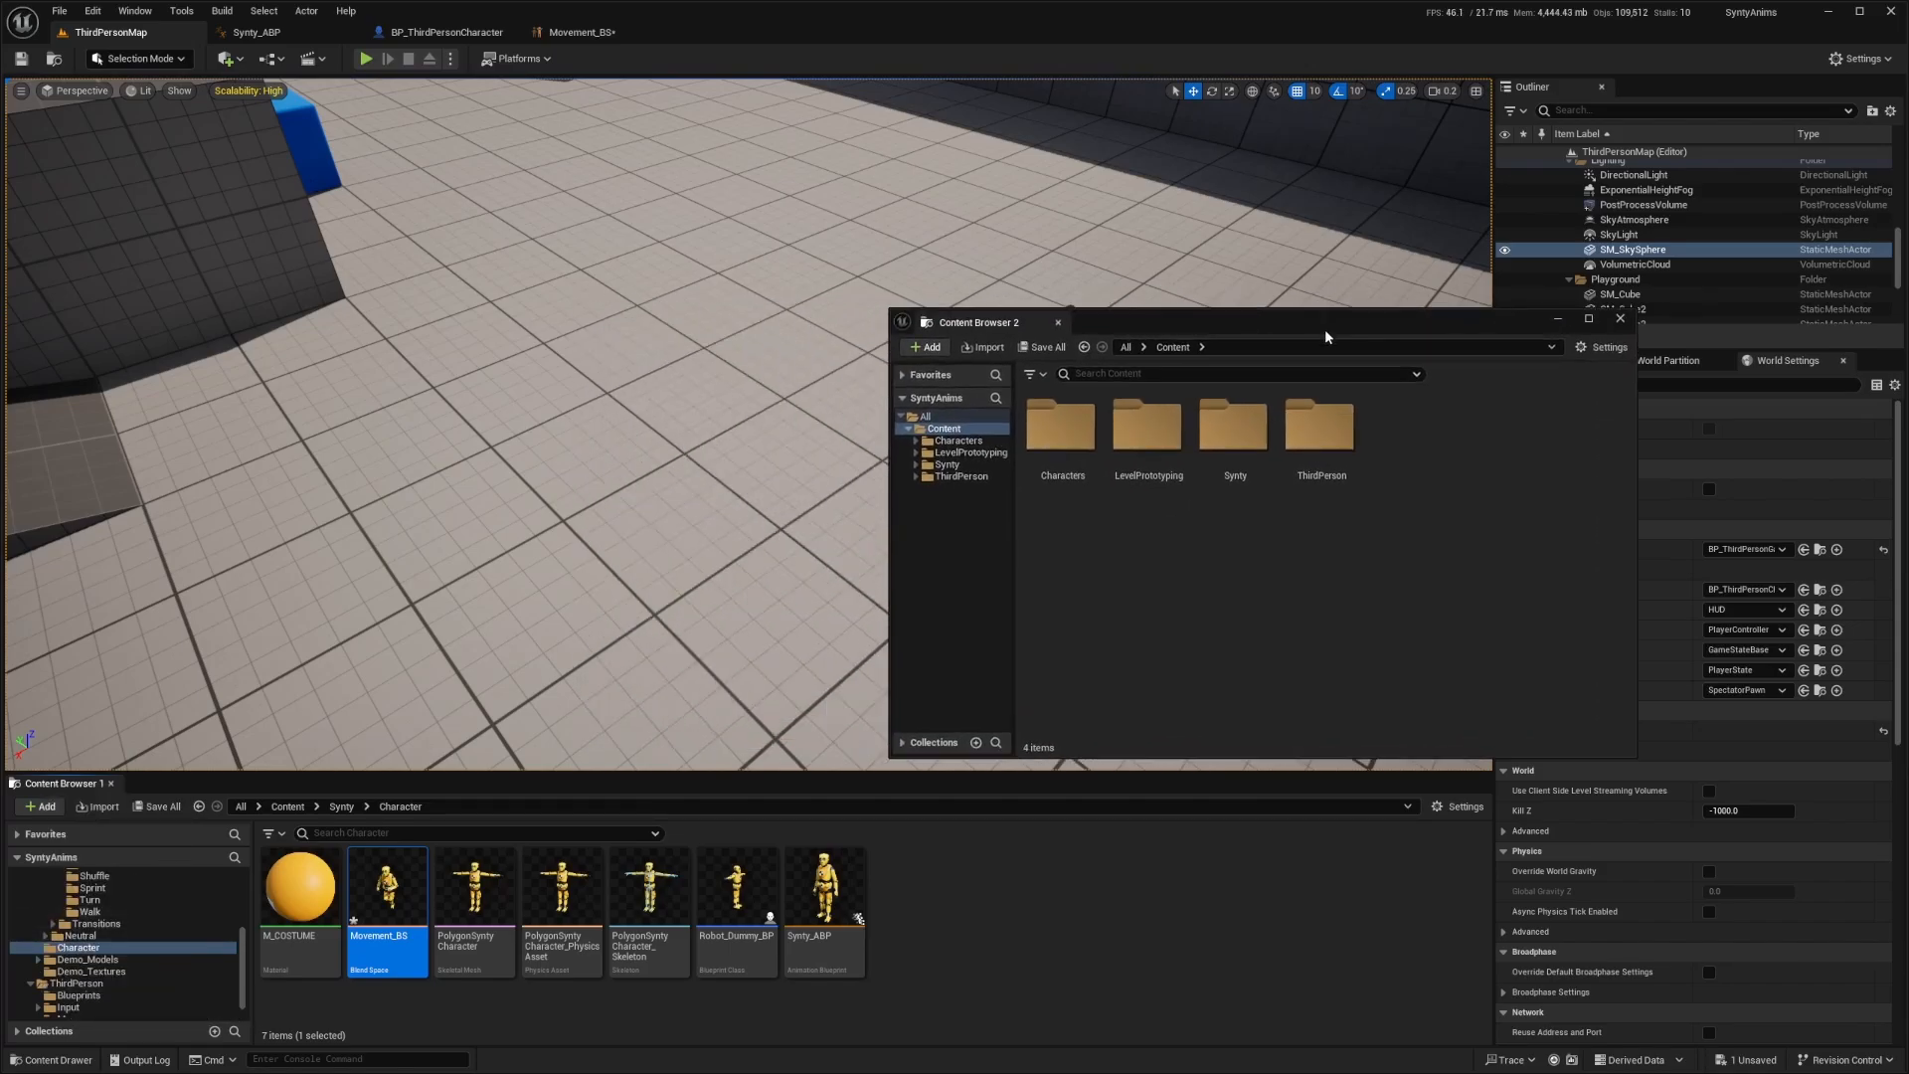
{"action": "double_click", "coordinate": [1233, 423]}
{"action": "left_click", "coordinate": [1084, 447]}
{"action": "double_click", "coordinate": [1084, 447]}
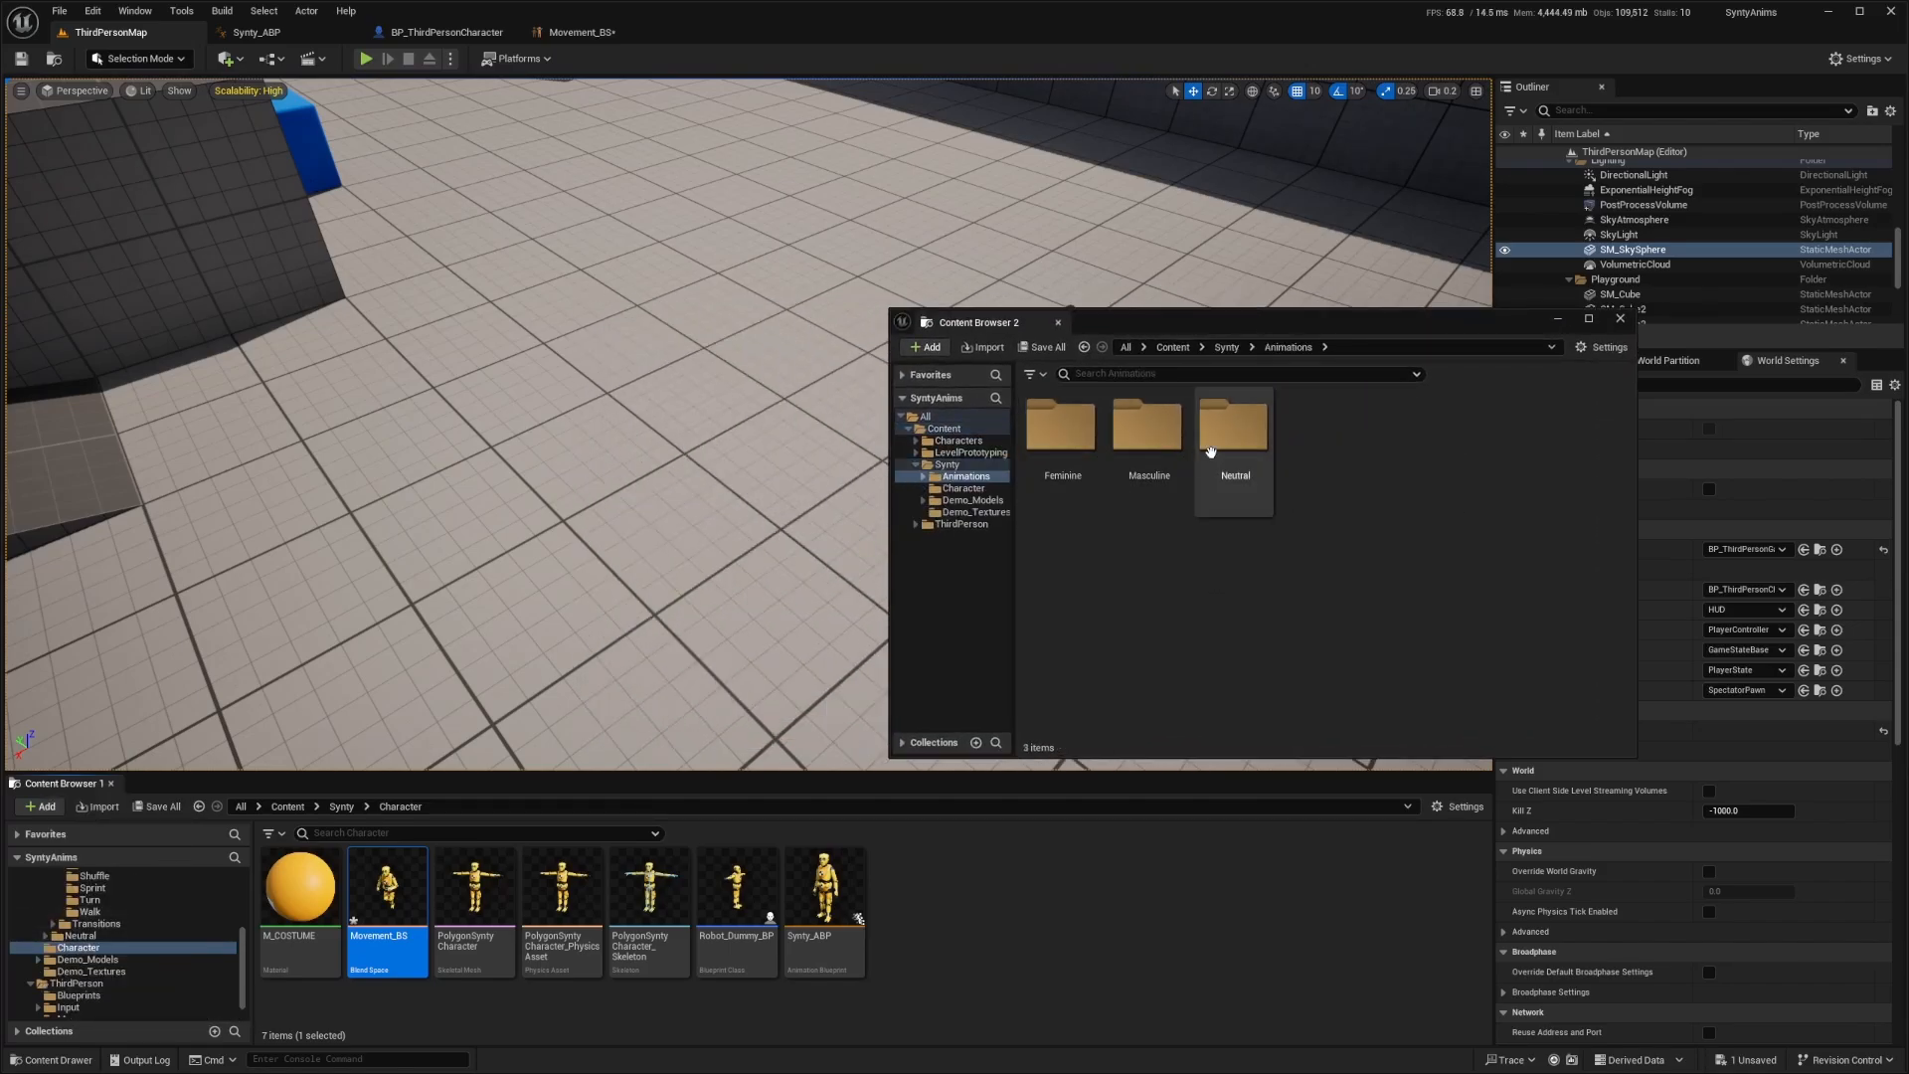
{"action": "double_click", "coordinate": [1149, 432]}
{"action": "double_click", "coordinate": [1233, 433]}
{"action": "double_click", "coordinate": [1162, 443]}
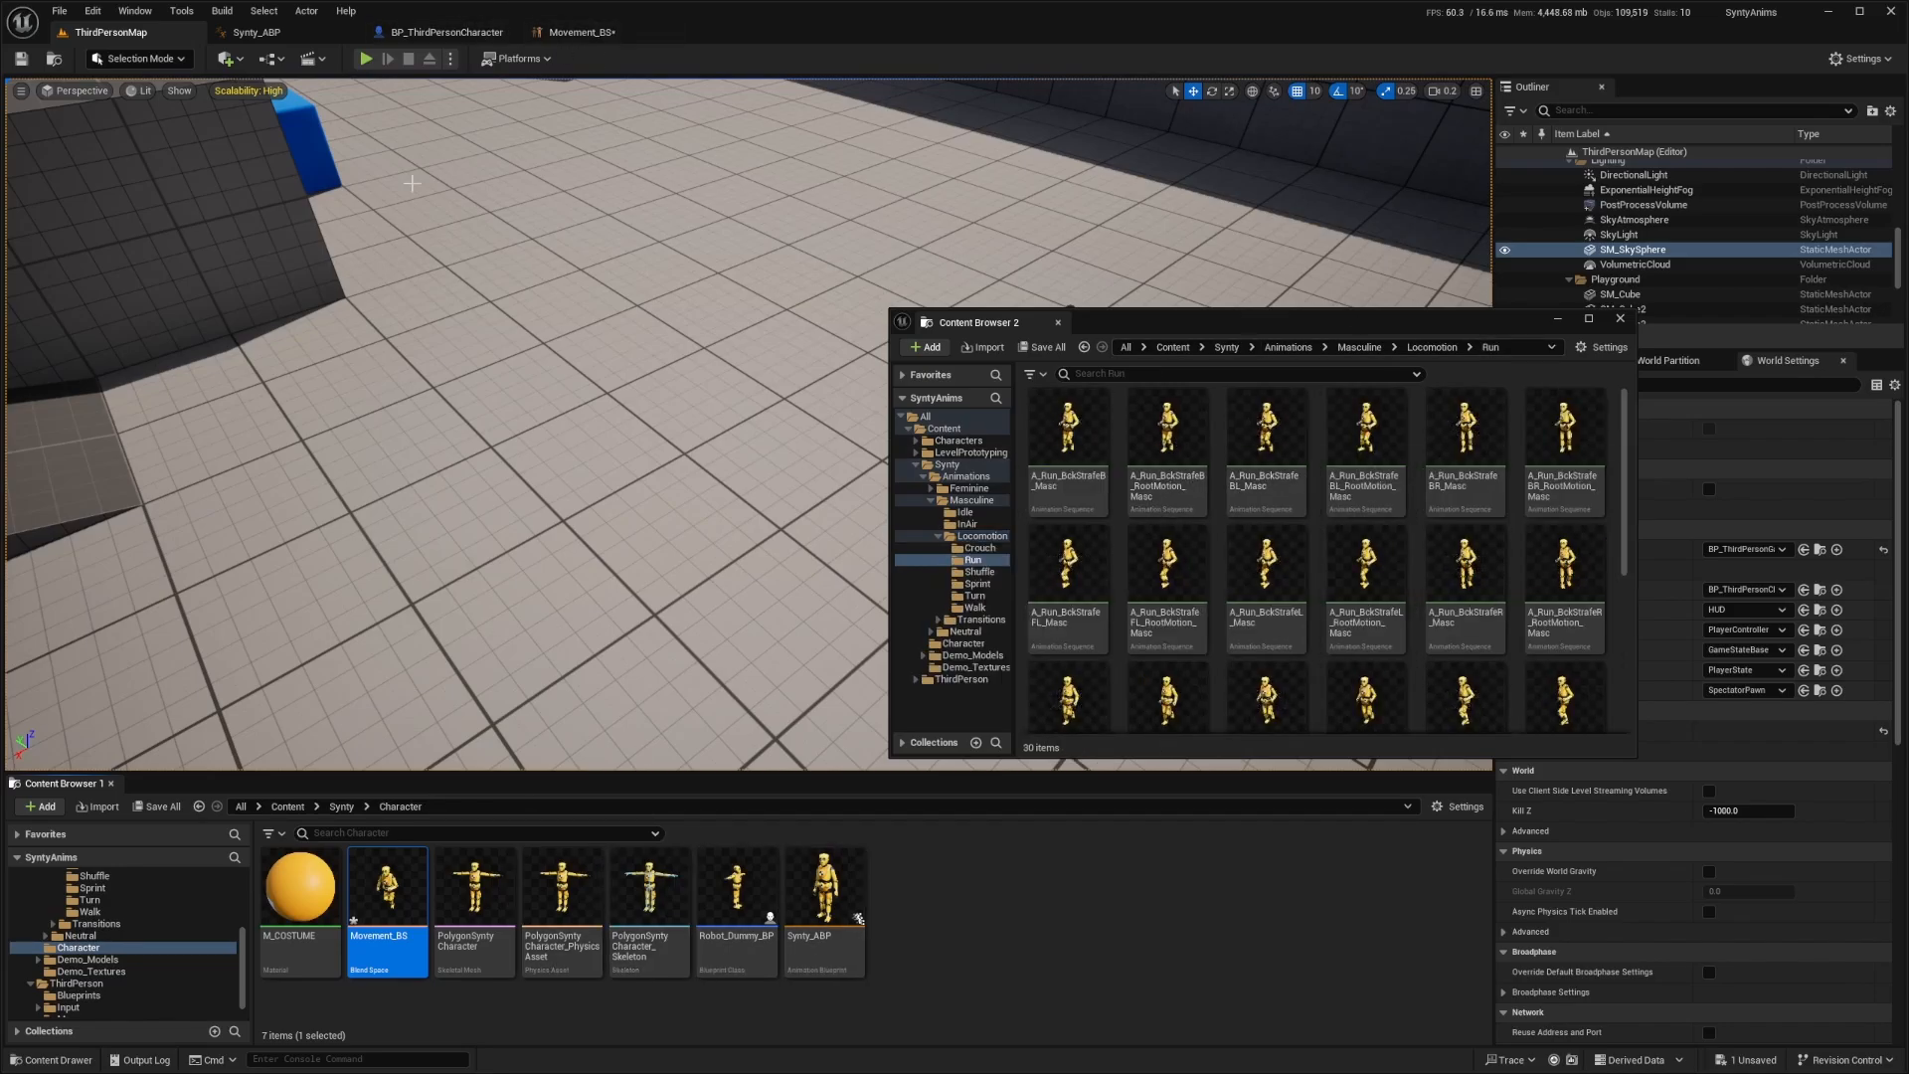
Return to Movement_BS and inspect the forward sprint sample at Direction 0, Speed 600
{"action": "left_click", "coordinate": [578, 32]}
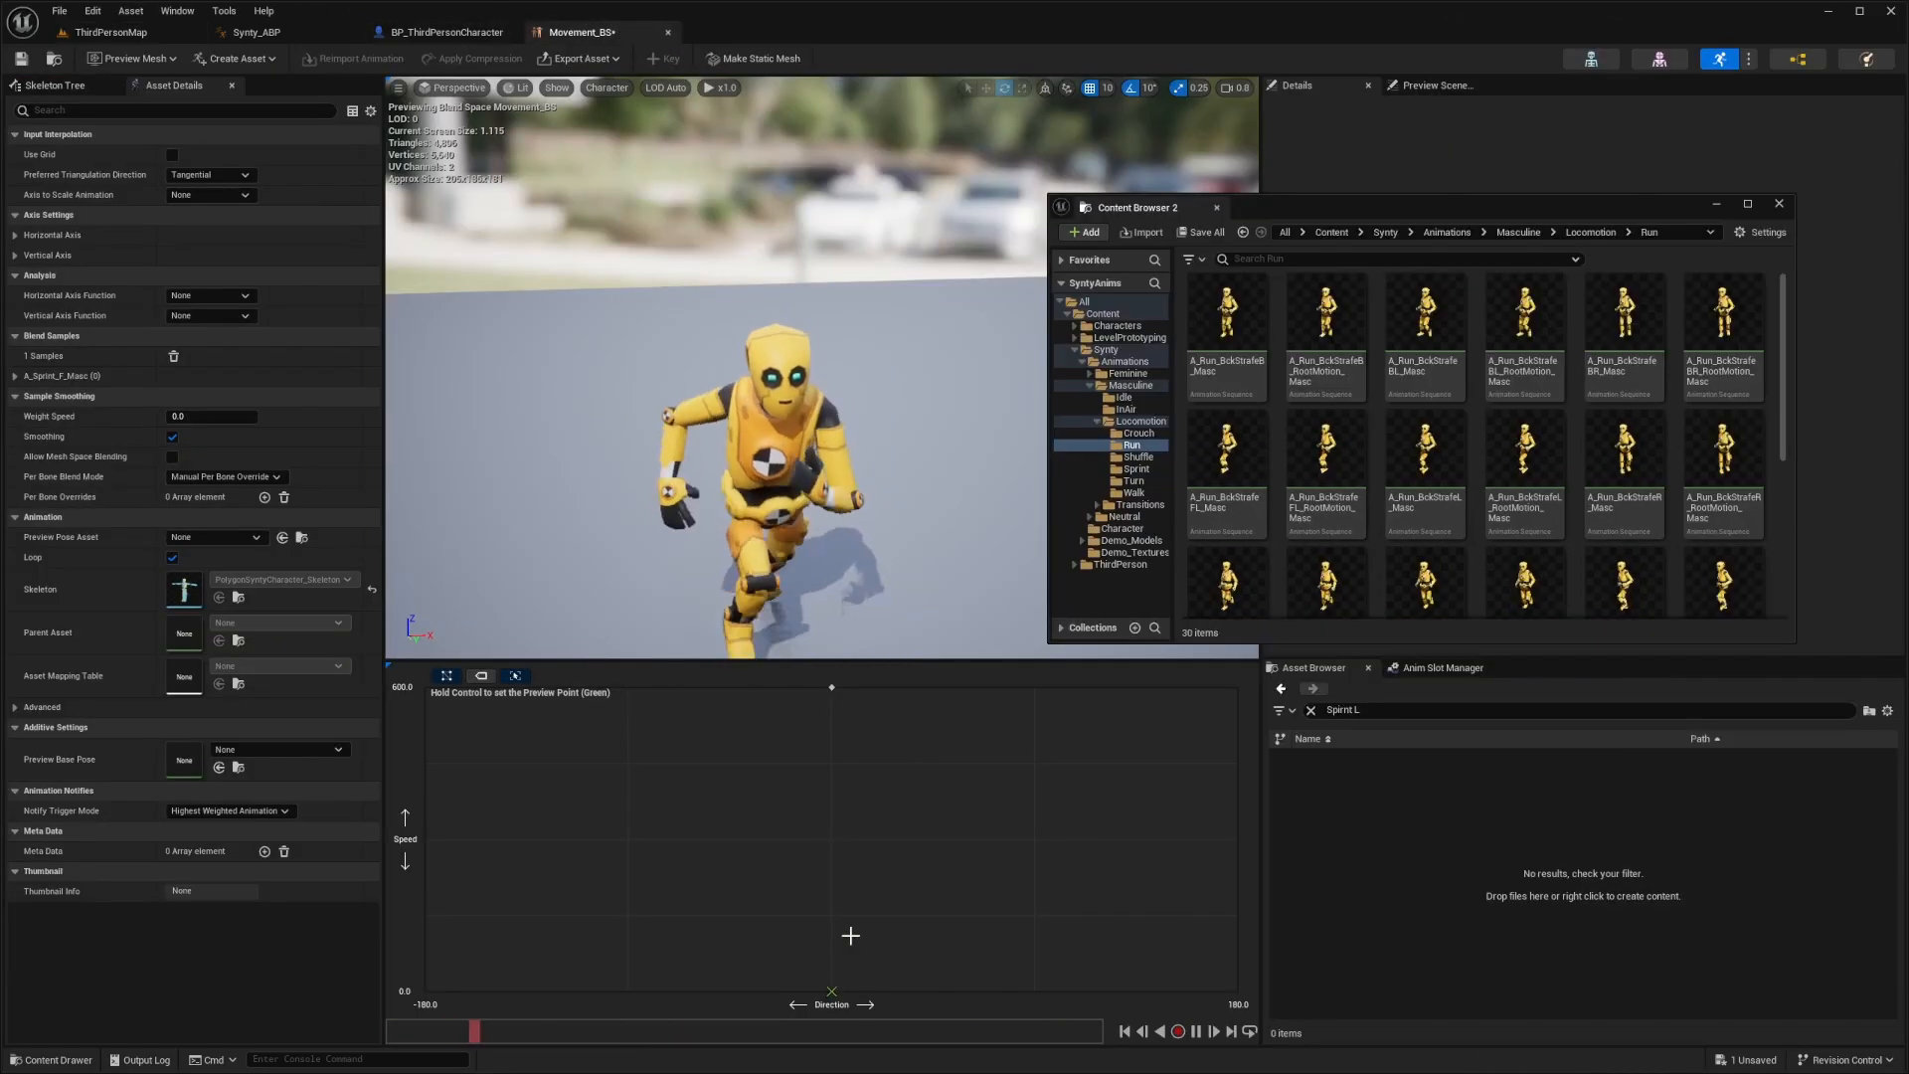
{"action": "left_click", "coordinate": [833, 686]}
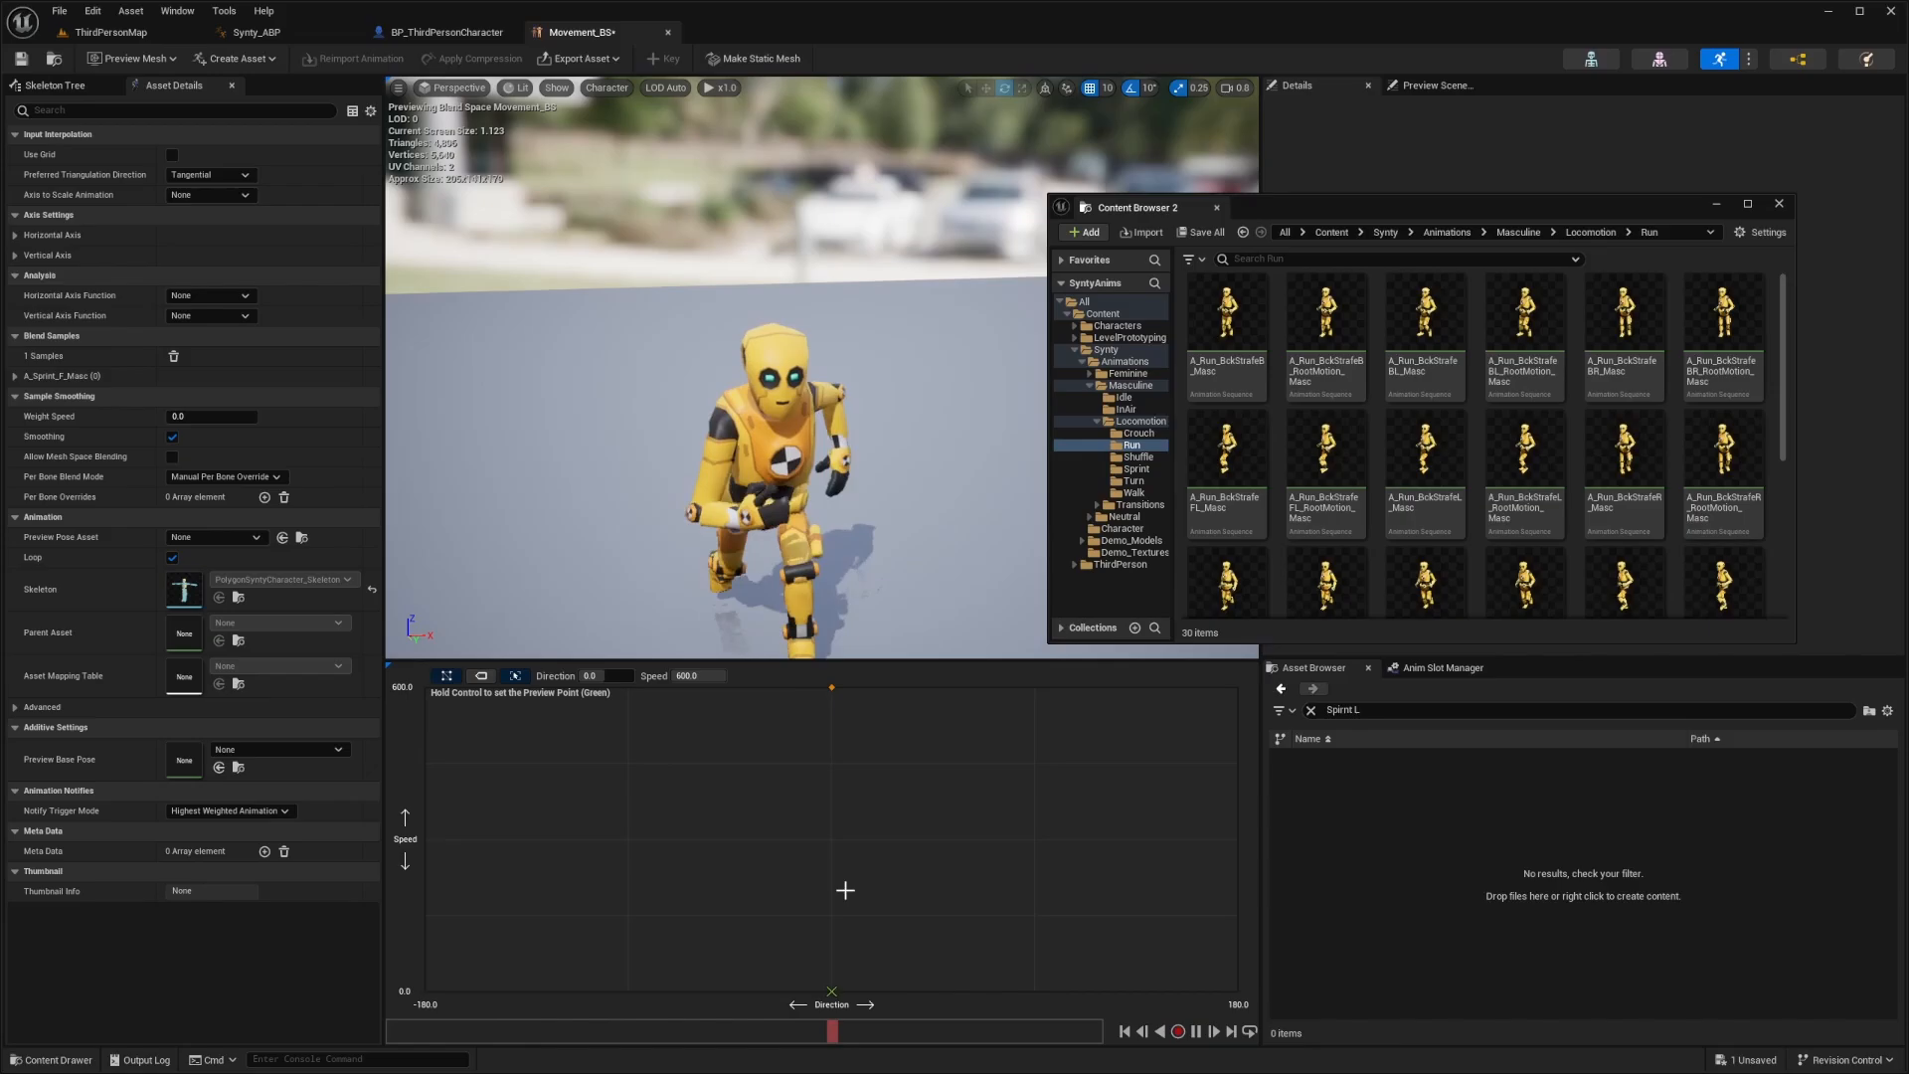
{"action": "left_click", "coordinate": [827, 984]}
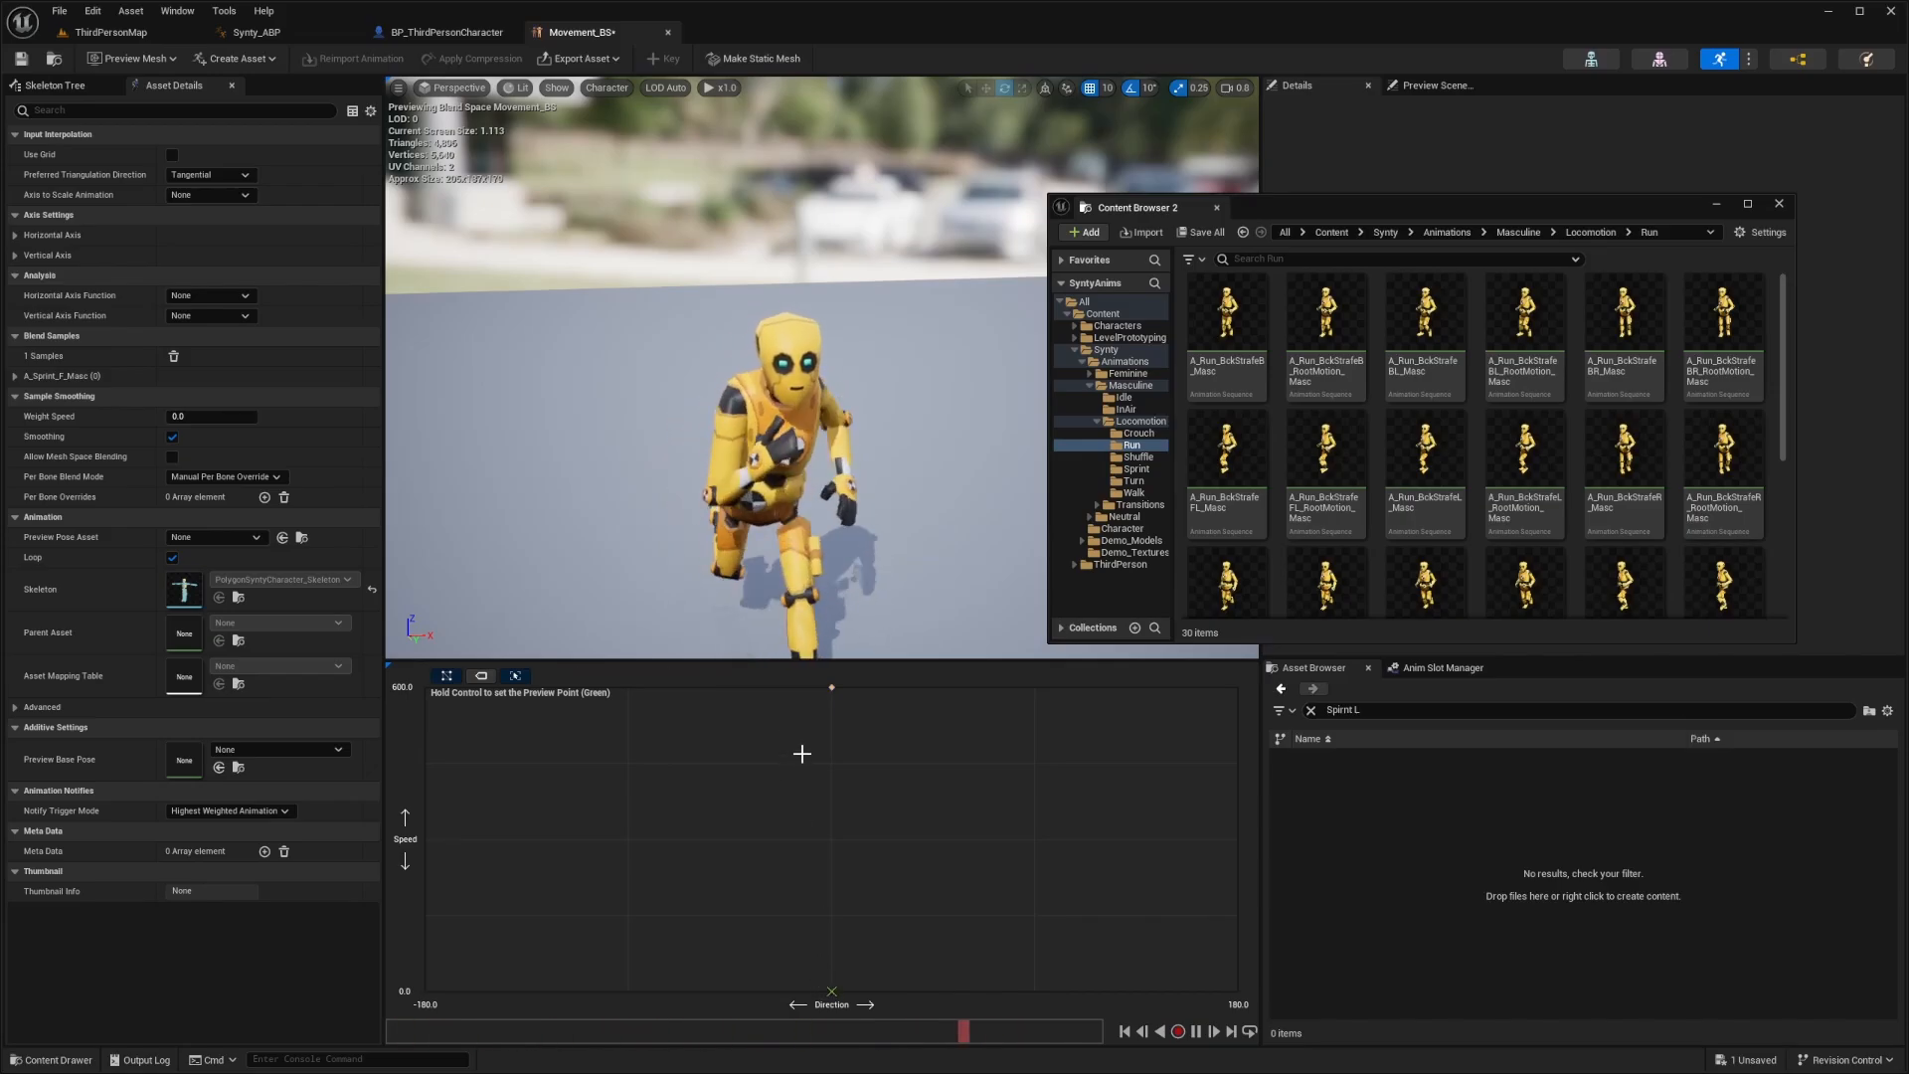
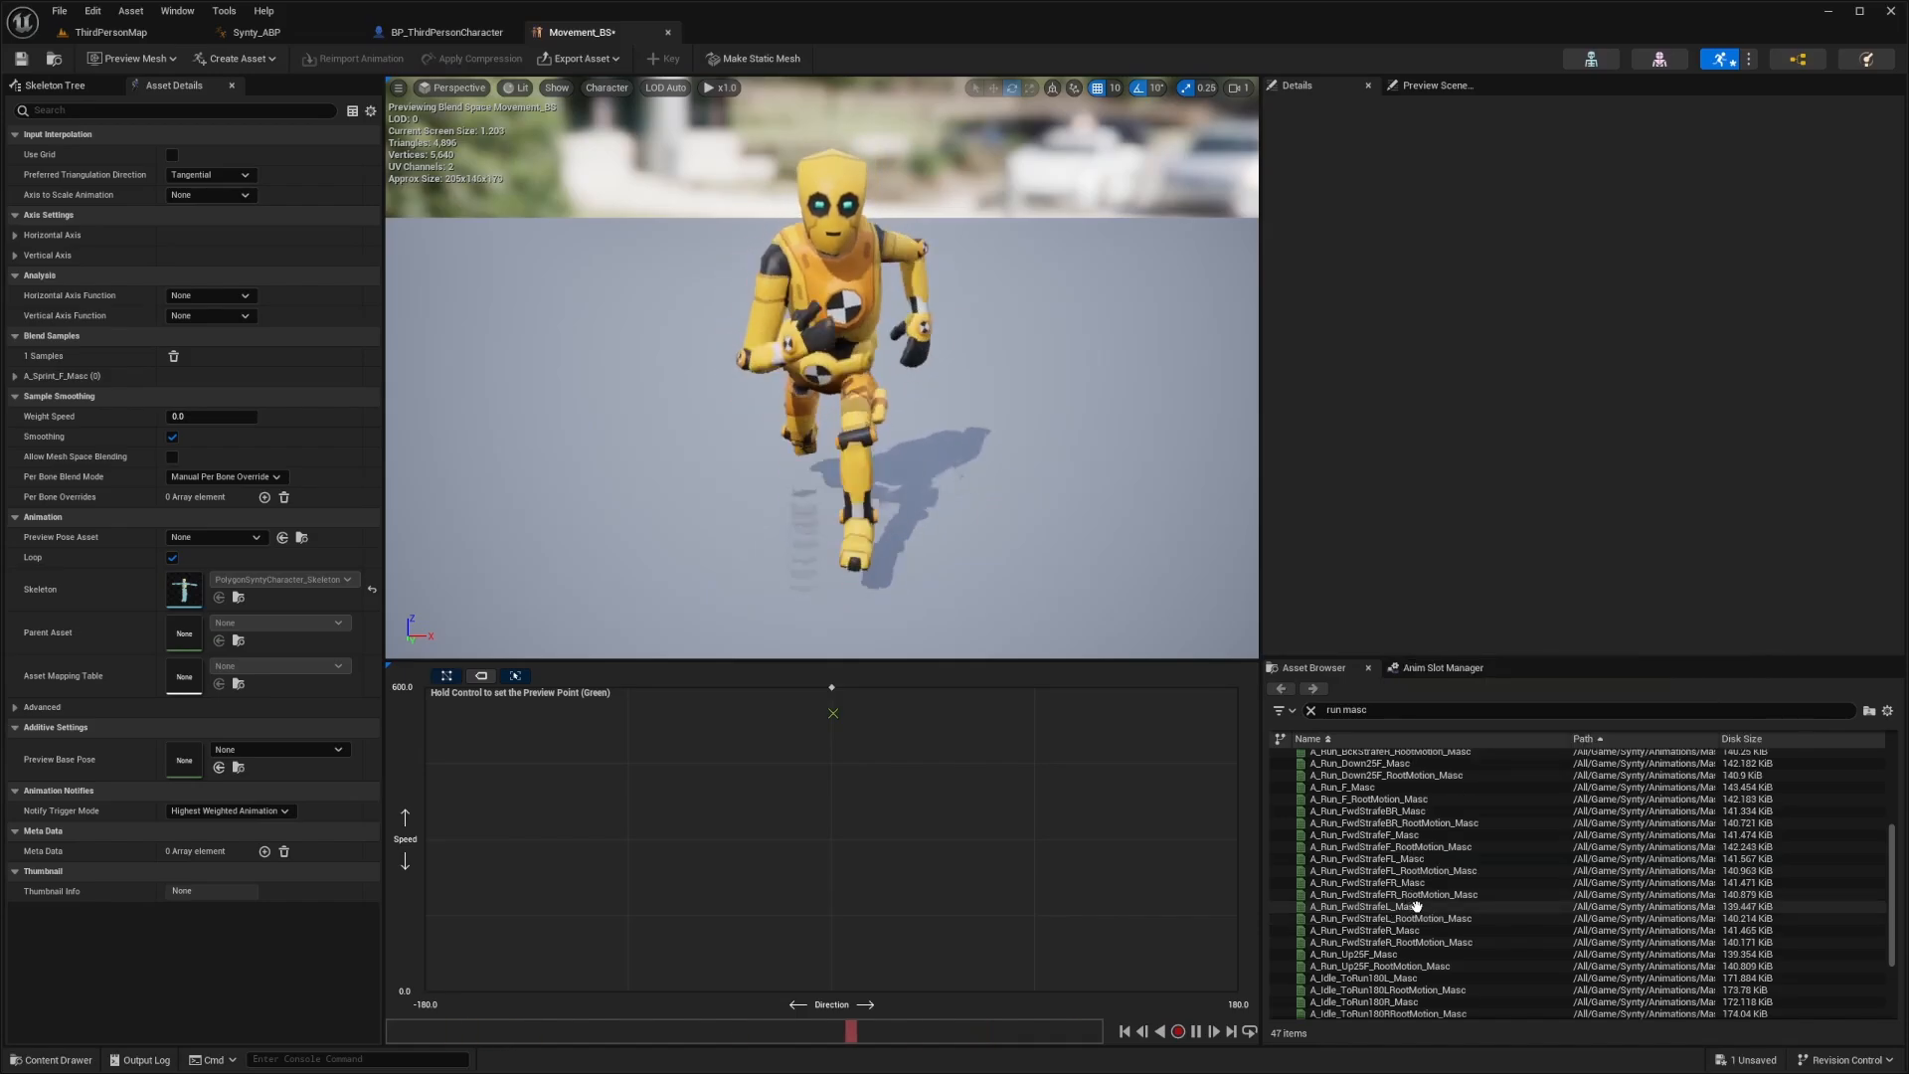
Place A_Run_FwdStrafeL_Masc at Direction -90 and A_Run_FwdStrafeR_Masc at Direction 90, both at Speed 600
{"action": "left_click_drag", "start_coordinate": [1395, 908], "coordinate": [627, 691]}
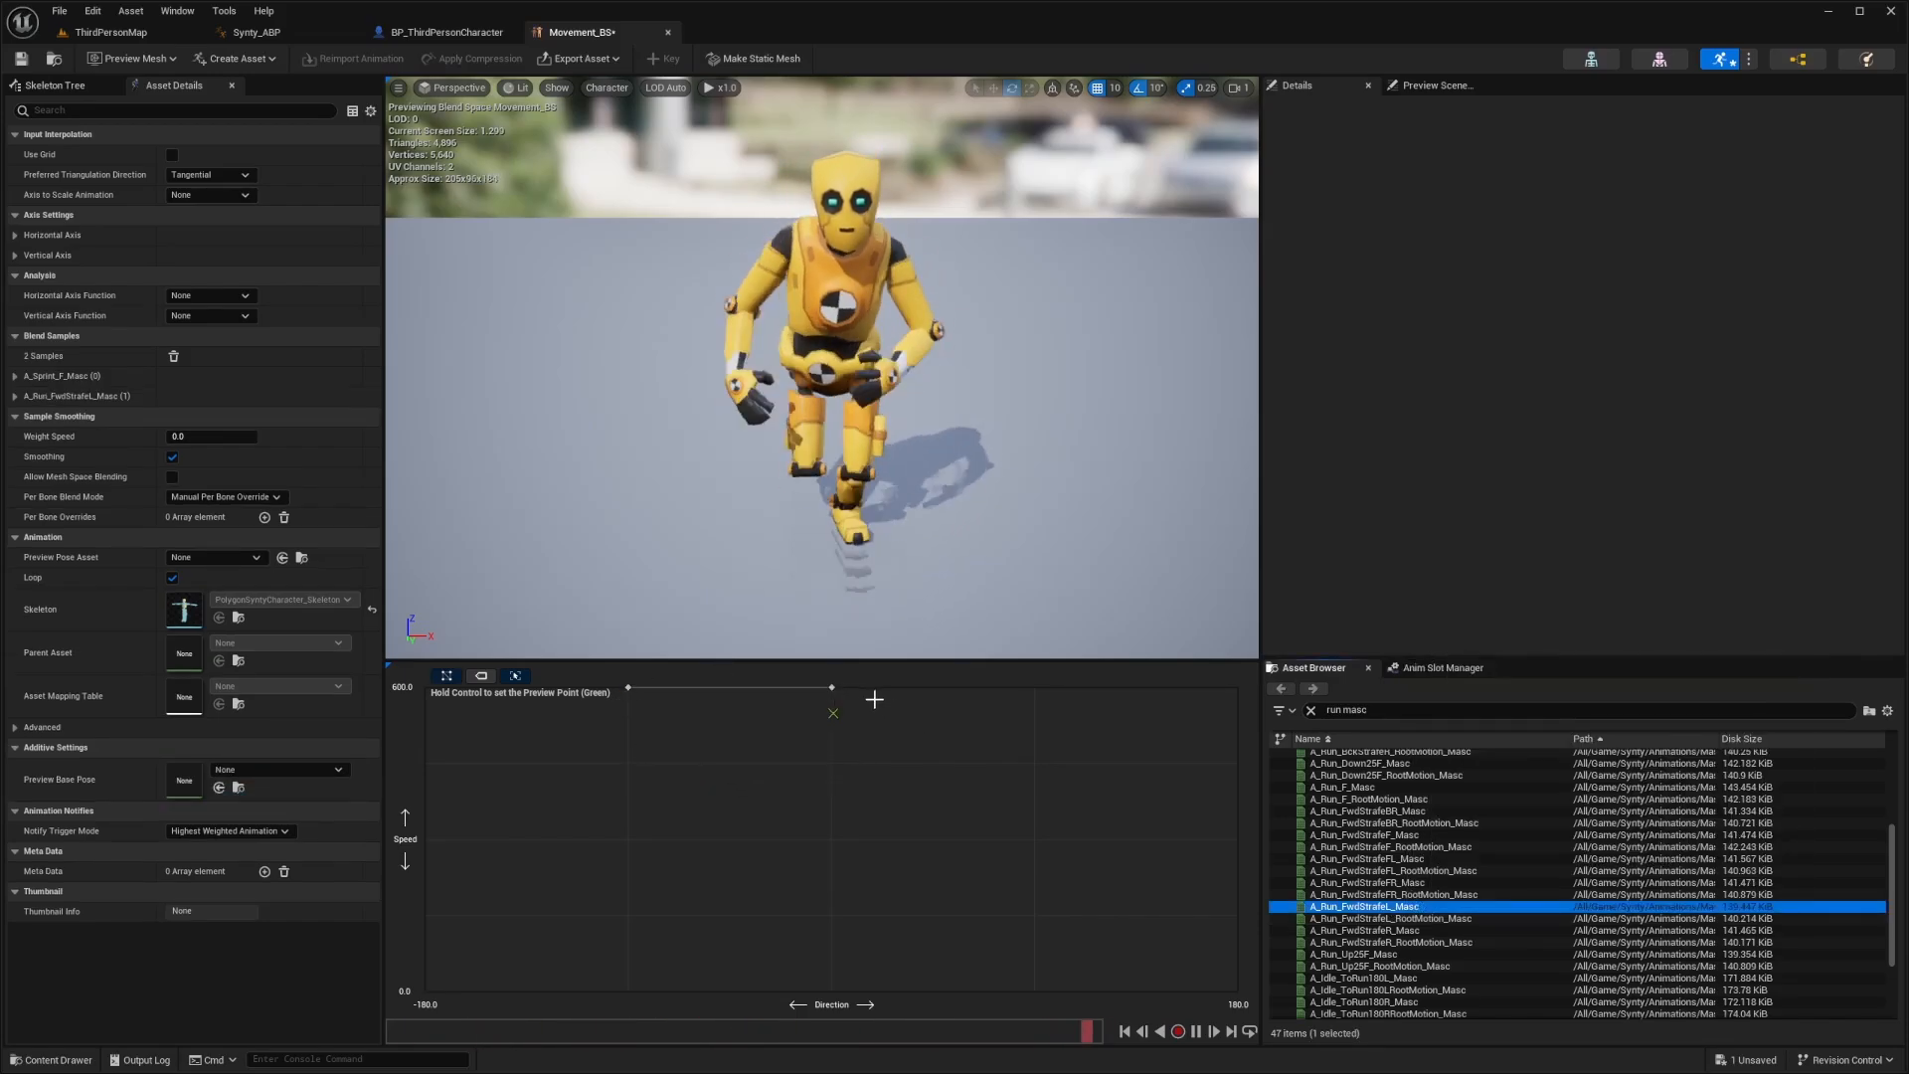
{"action": "key", "text": "ctrl"}
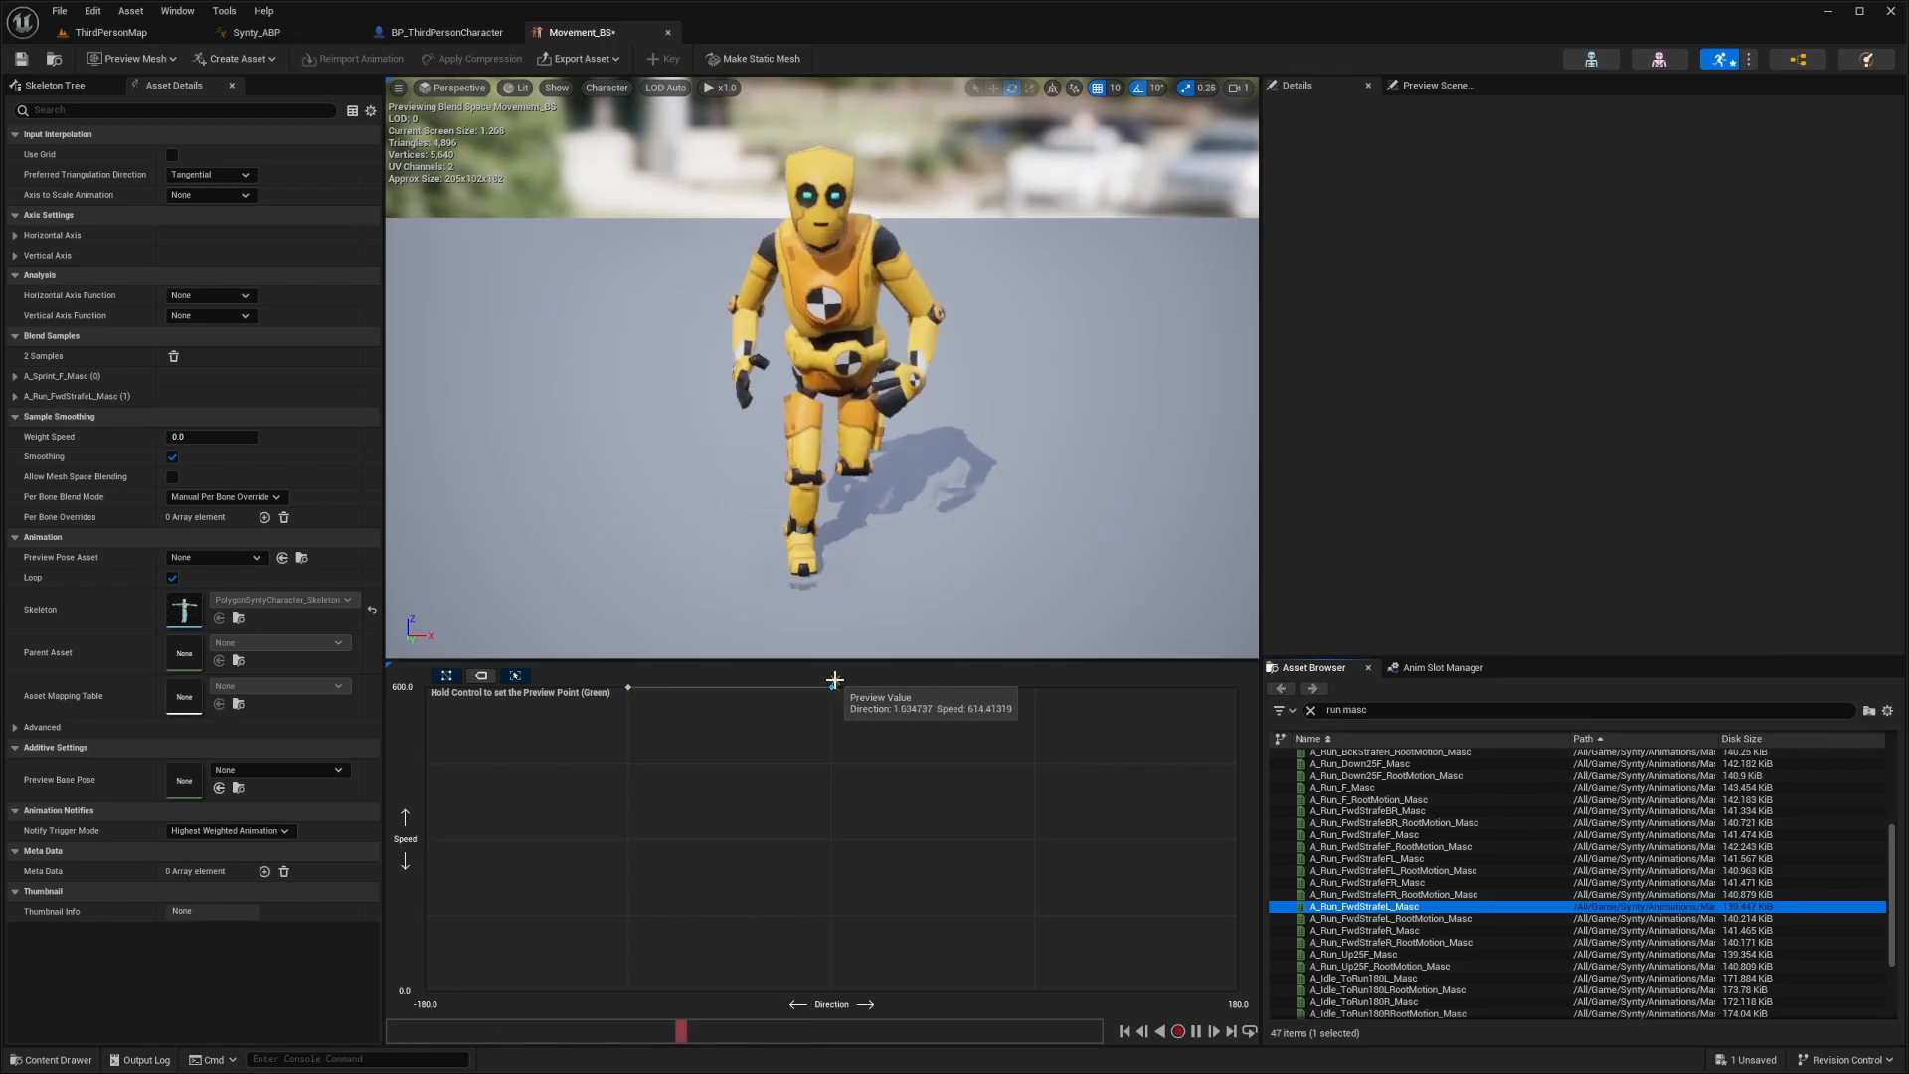
{"action": "left_click_drag", "start_coordinate": [1364, 930], "coordinate": [1060, 756]}
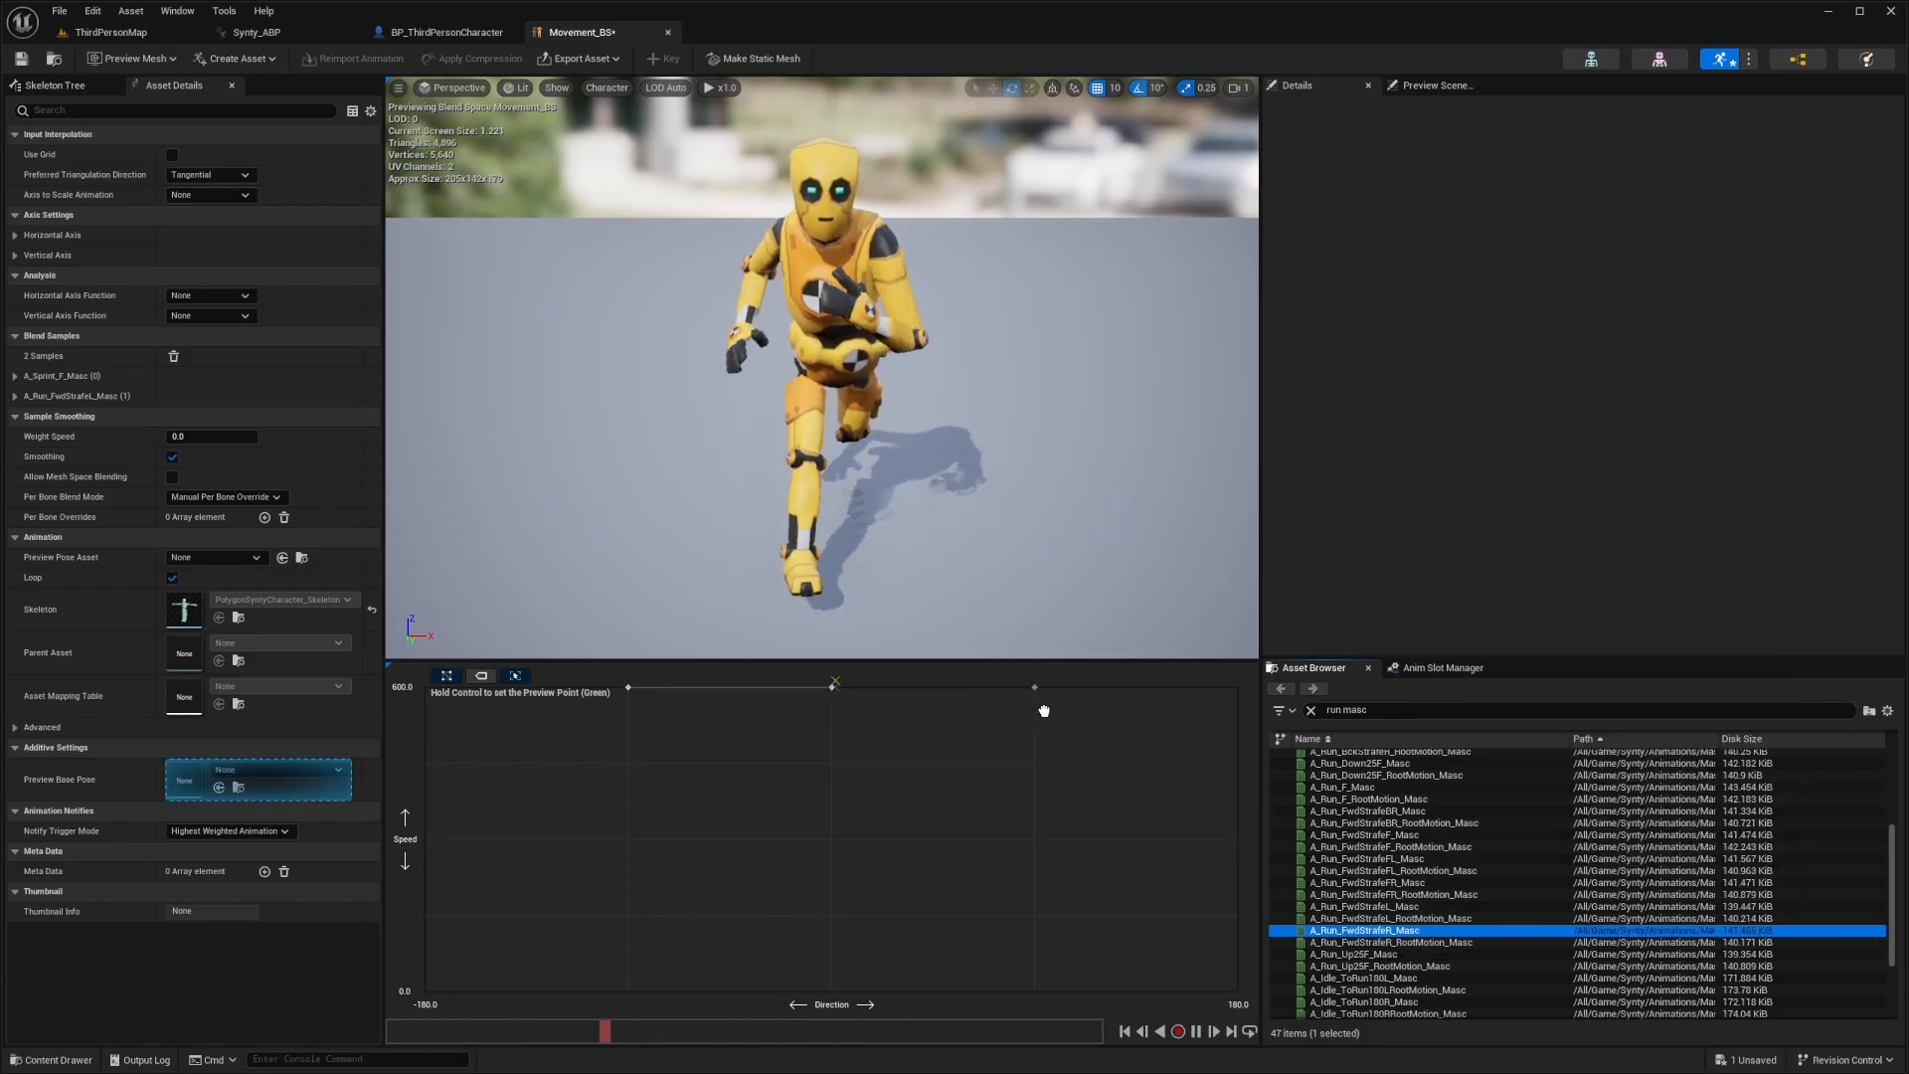
Place A_Run_BckStrafeB_Masc at Directions 180 and -180, both at Speed 600
{"action": "scroll", "coordinate": [1407, 871], "scroll_direction": "up", "scroll_amount": 3}
{"action": "scroll", "coordinate": [1407, 871], "scroll_direction": "up", "scroll_amount": 2}
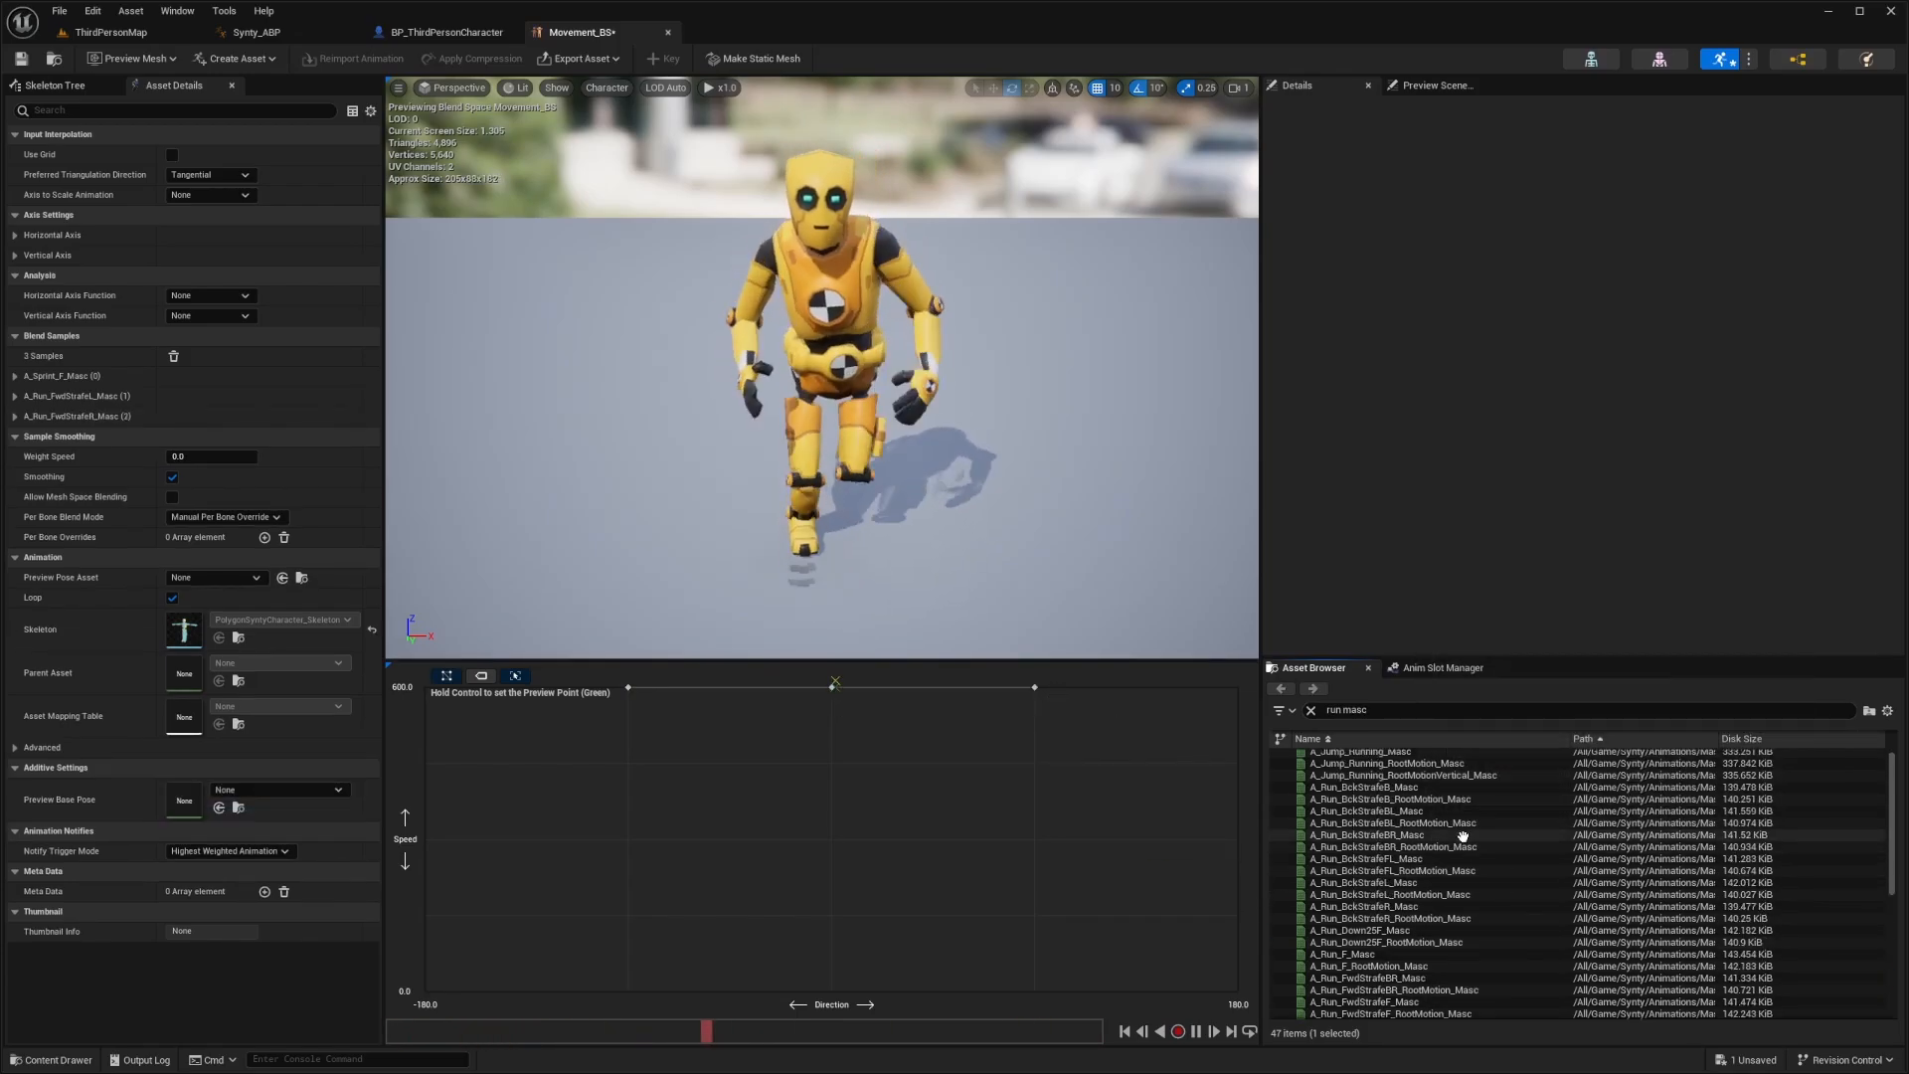
{"action": "left_click_drag", "start_coordinate": [1370, 786], "coordinate": [1243, 694]}
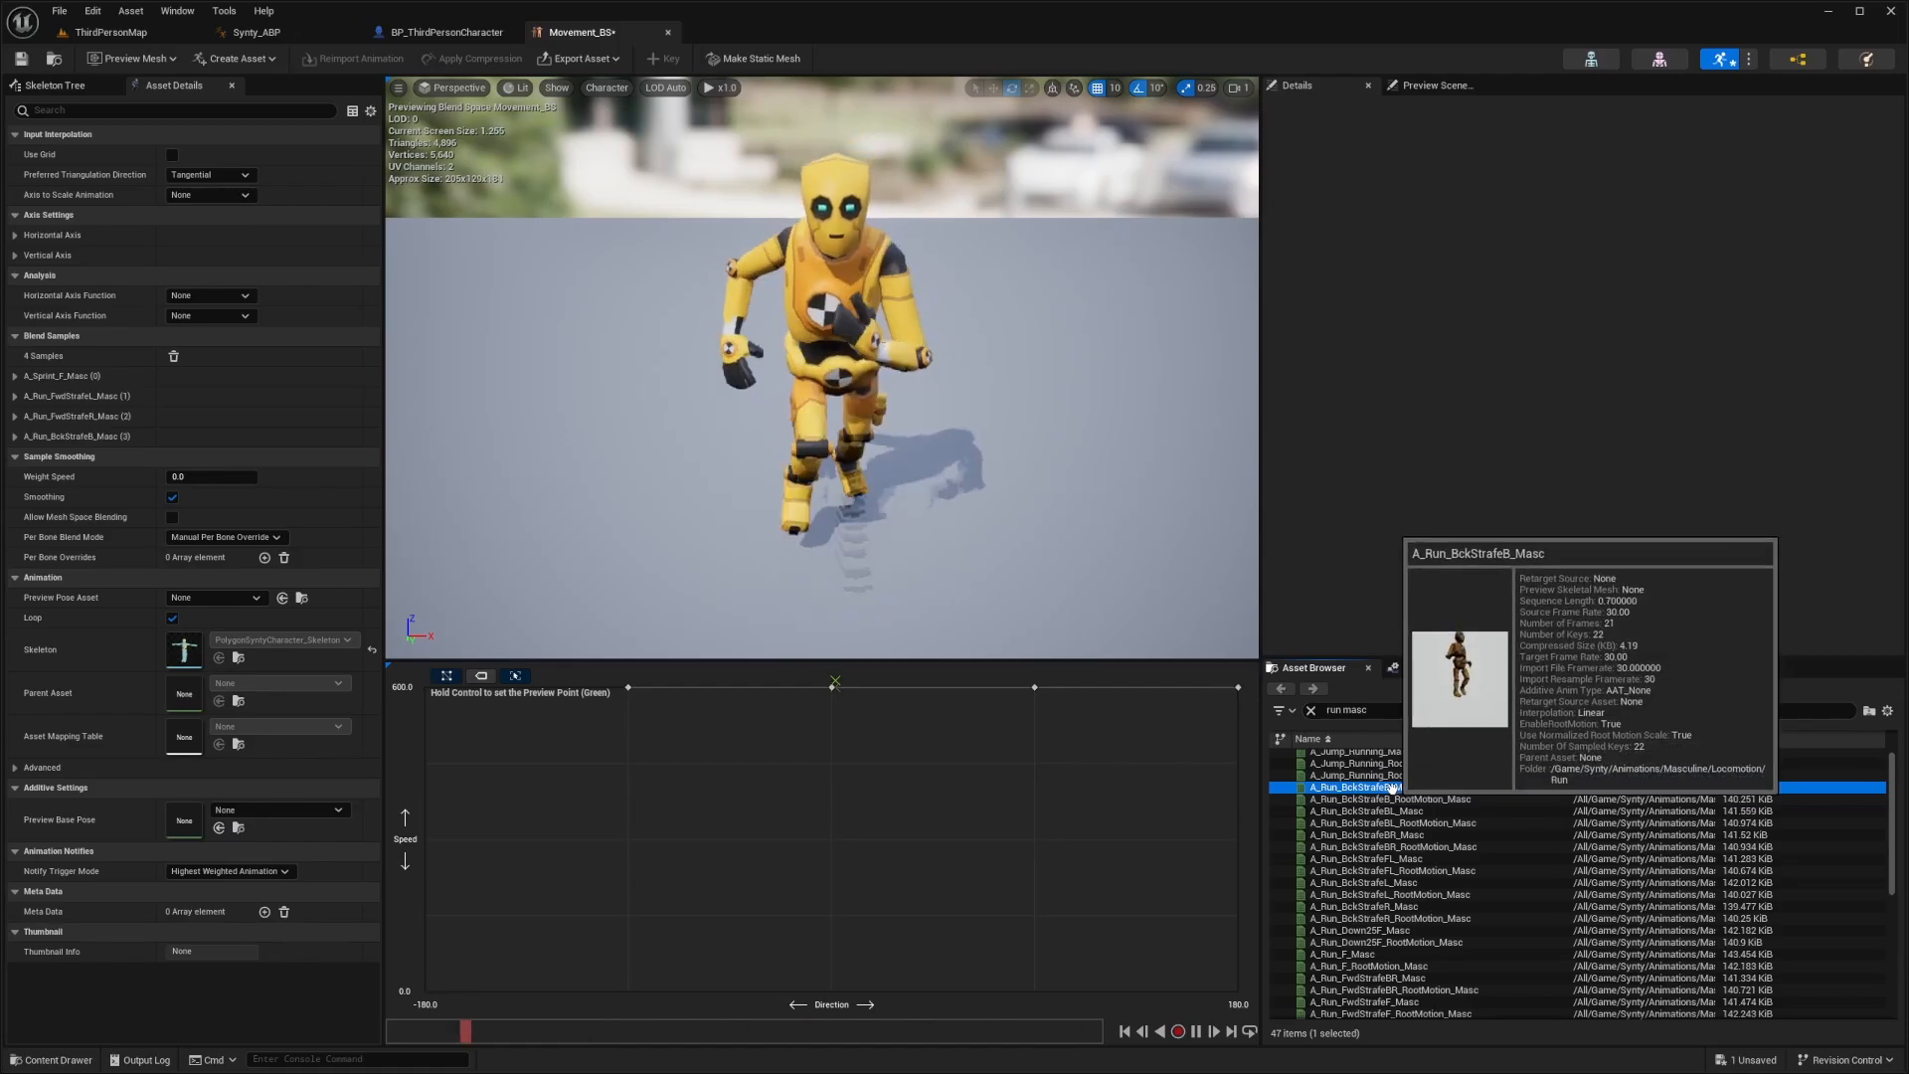
{"action": "left_click_drag", "start_coordinate": [1370, 787], "coordinate": [509, 731]}
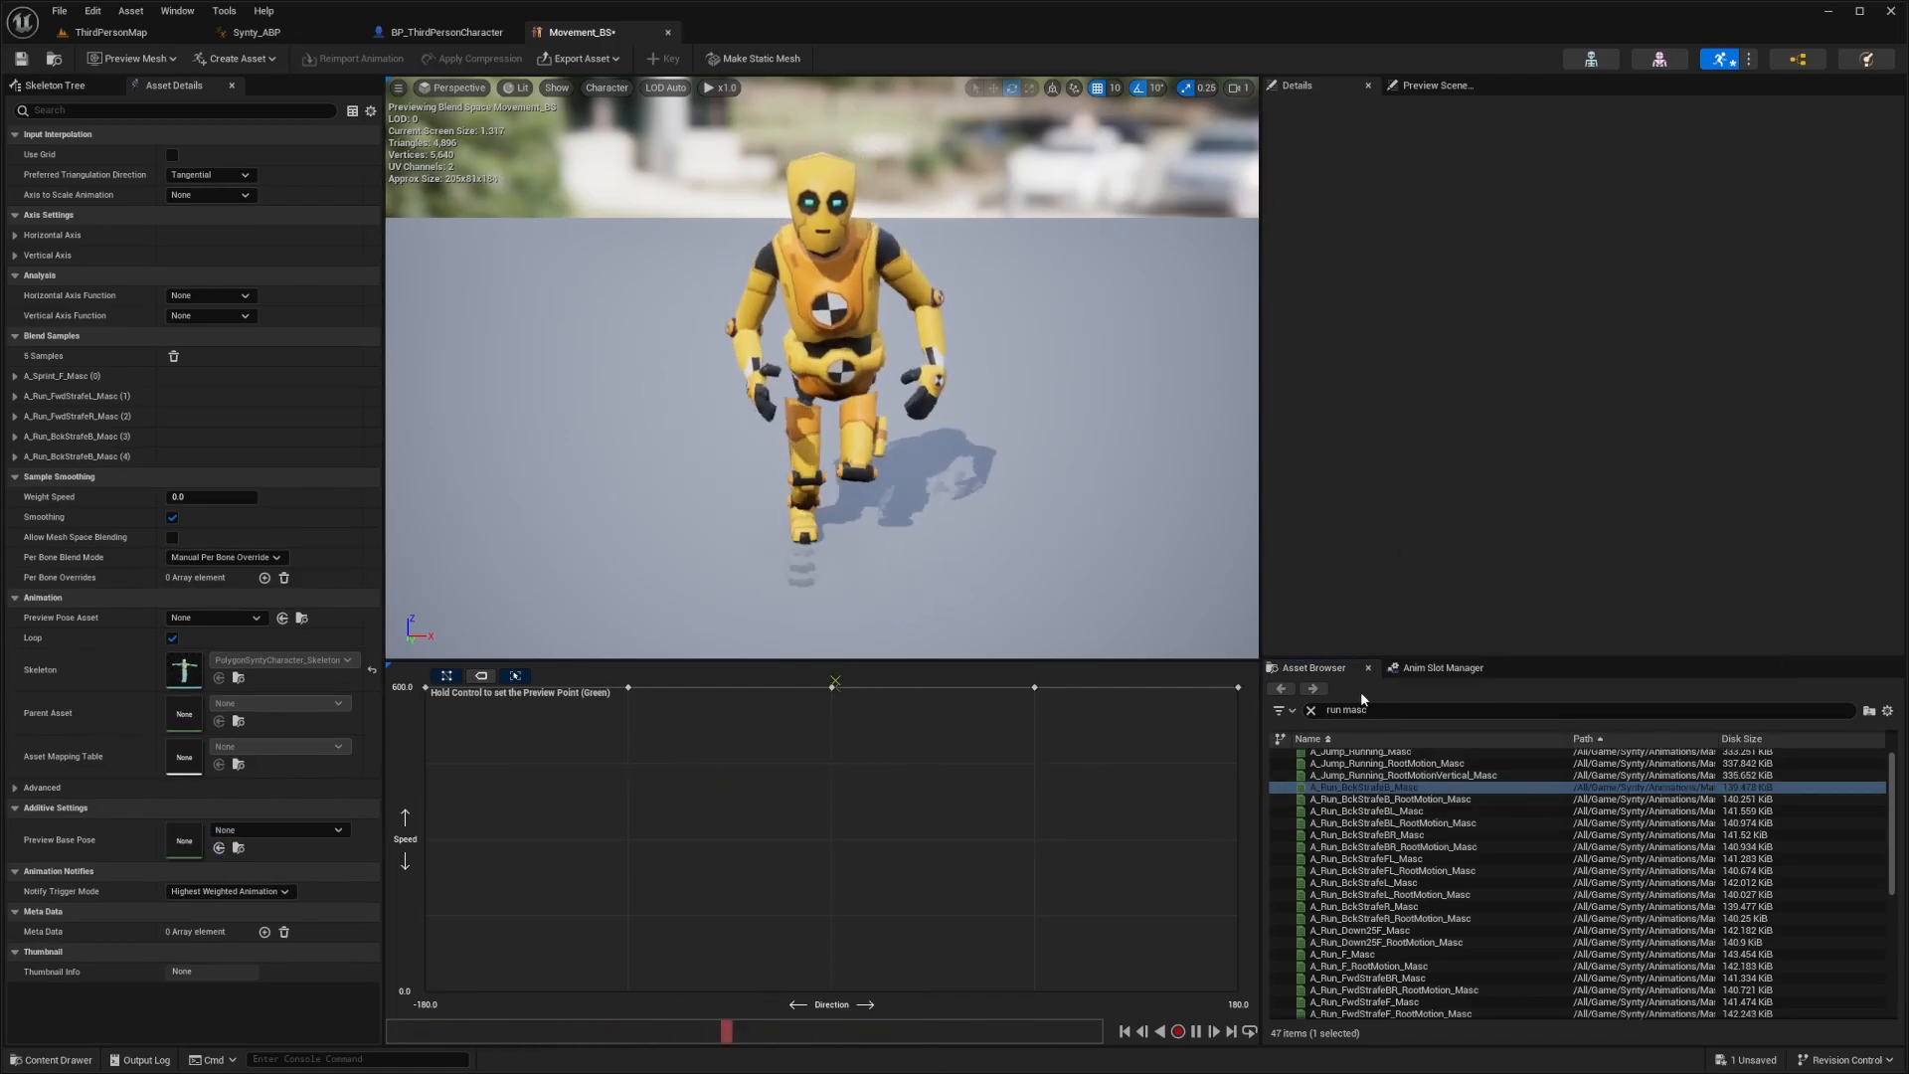
Place A_Idle_Standing_Masc at Directions 180, -180 and 0 with Speed 0, and preview the blend between idle and sprint
{"action": "type", "text": "idle"}
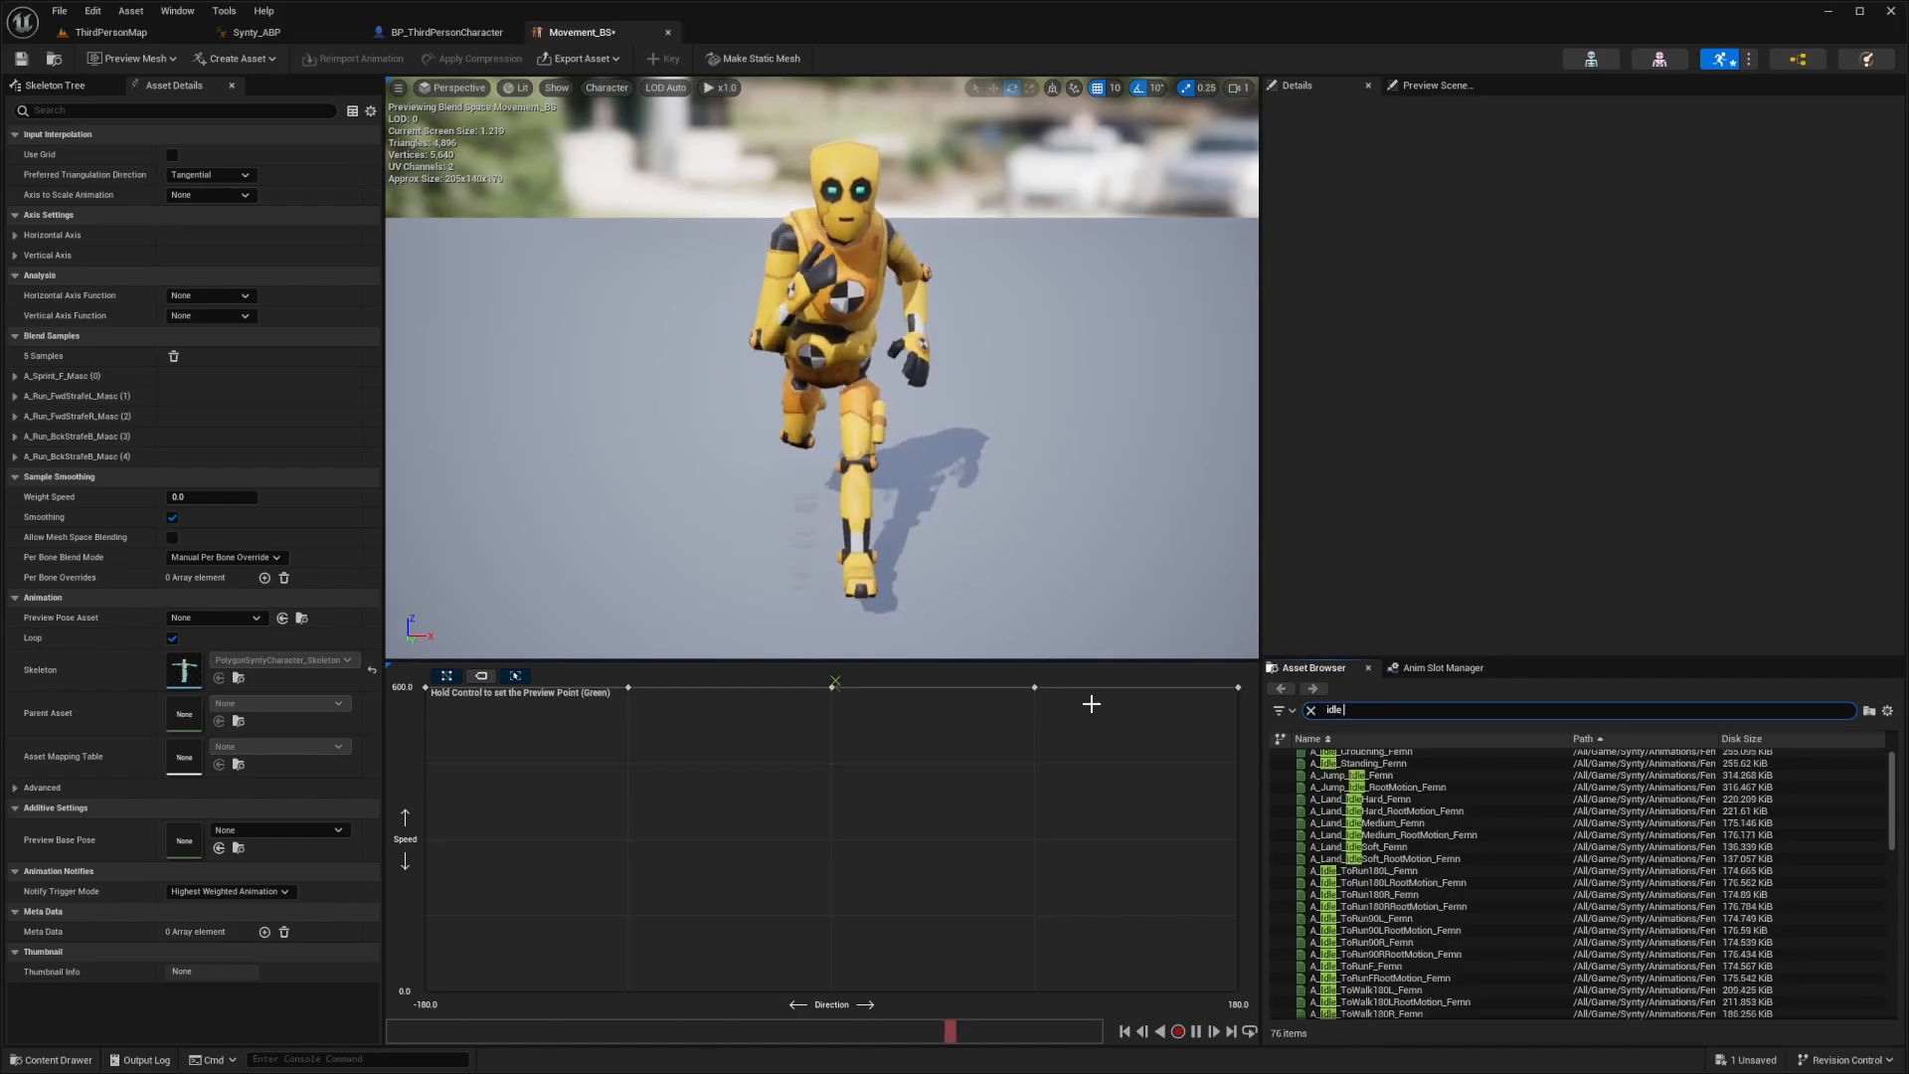
{"action": "left_click_drag", "start_coordinate": [1357, 763], "coordinate": [1238, 991]}
{"action": "left_click_drag", "start_coordinate": [1354, 769], "coordinate": [426, 990]}
{"action": "left_click_drag", "start_coordinate": [1343, 768], "coordinate": [852, 965]}
{"action": "left_click_drag", "start_coordinate": [835, 683], "coordinate": [827, 905]}
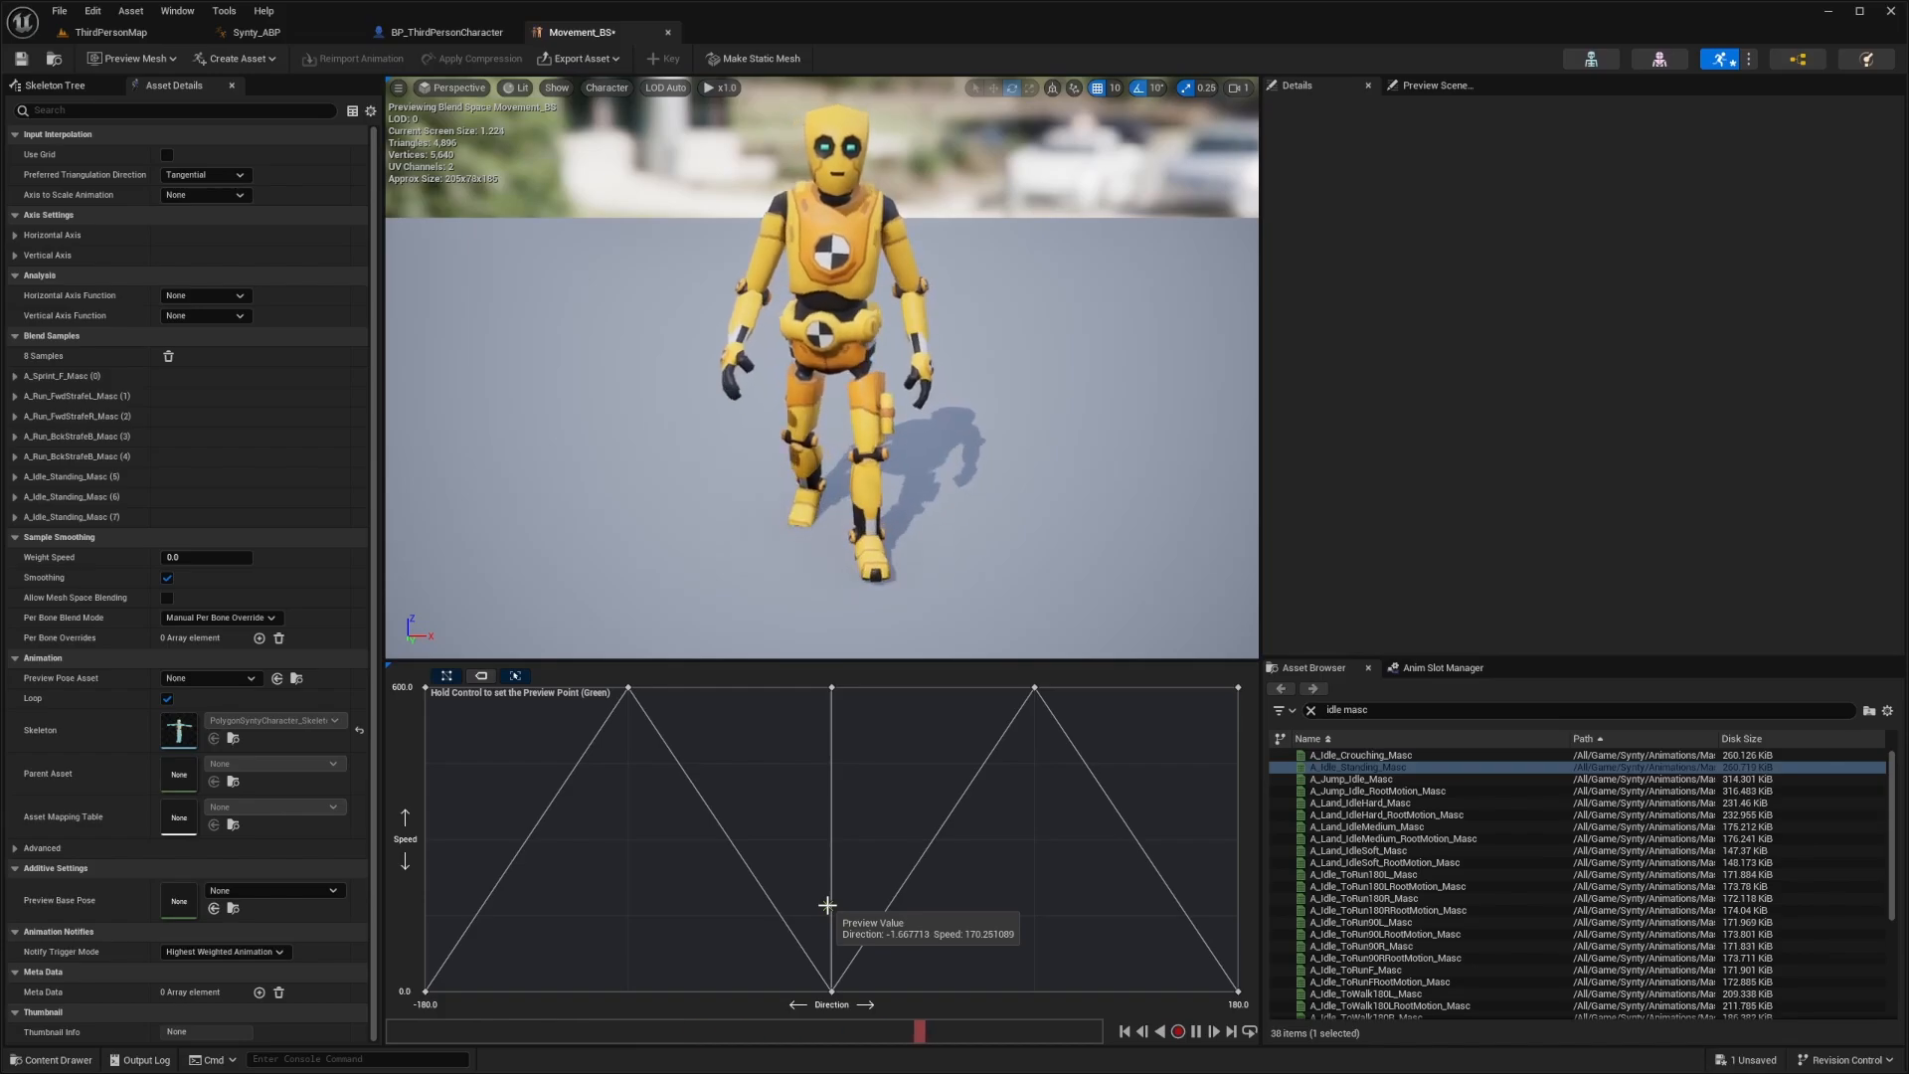
{"action": "left_click_drag", "start_coordinate": [828, 905], "coordinate": [833, 683]}
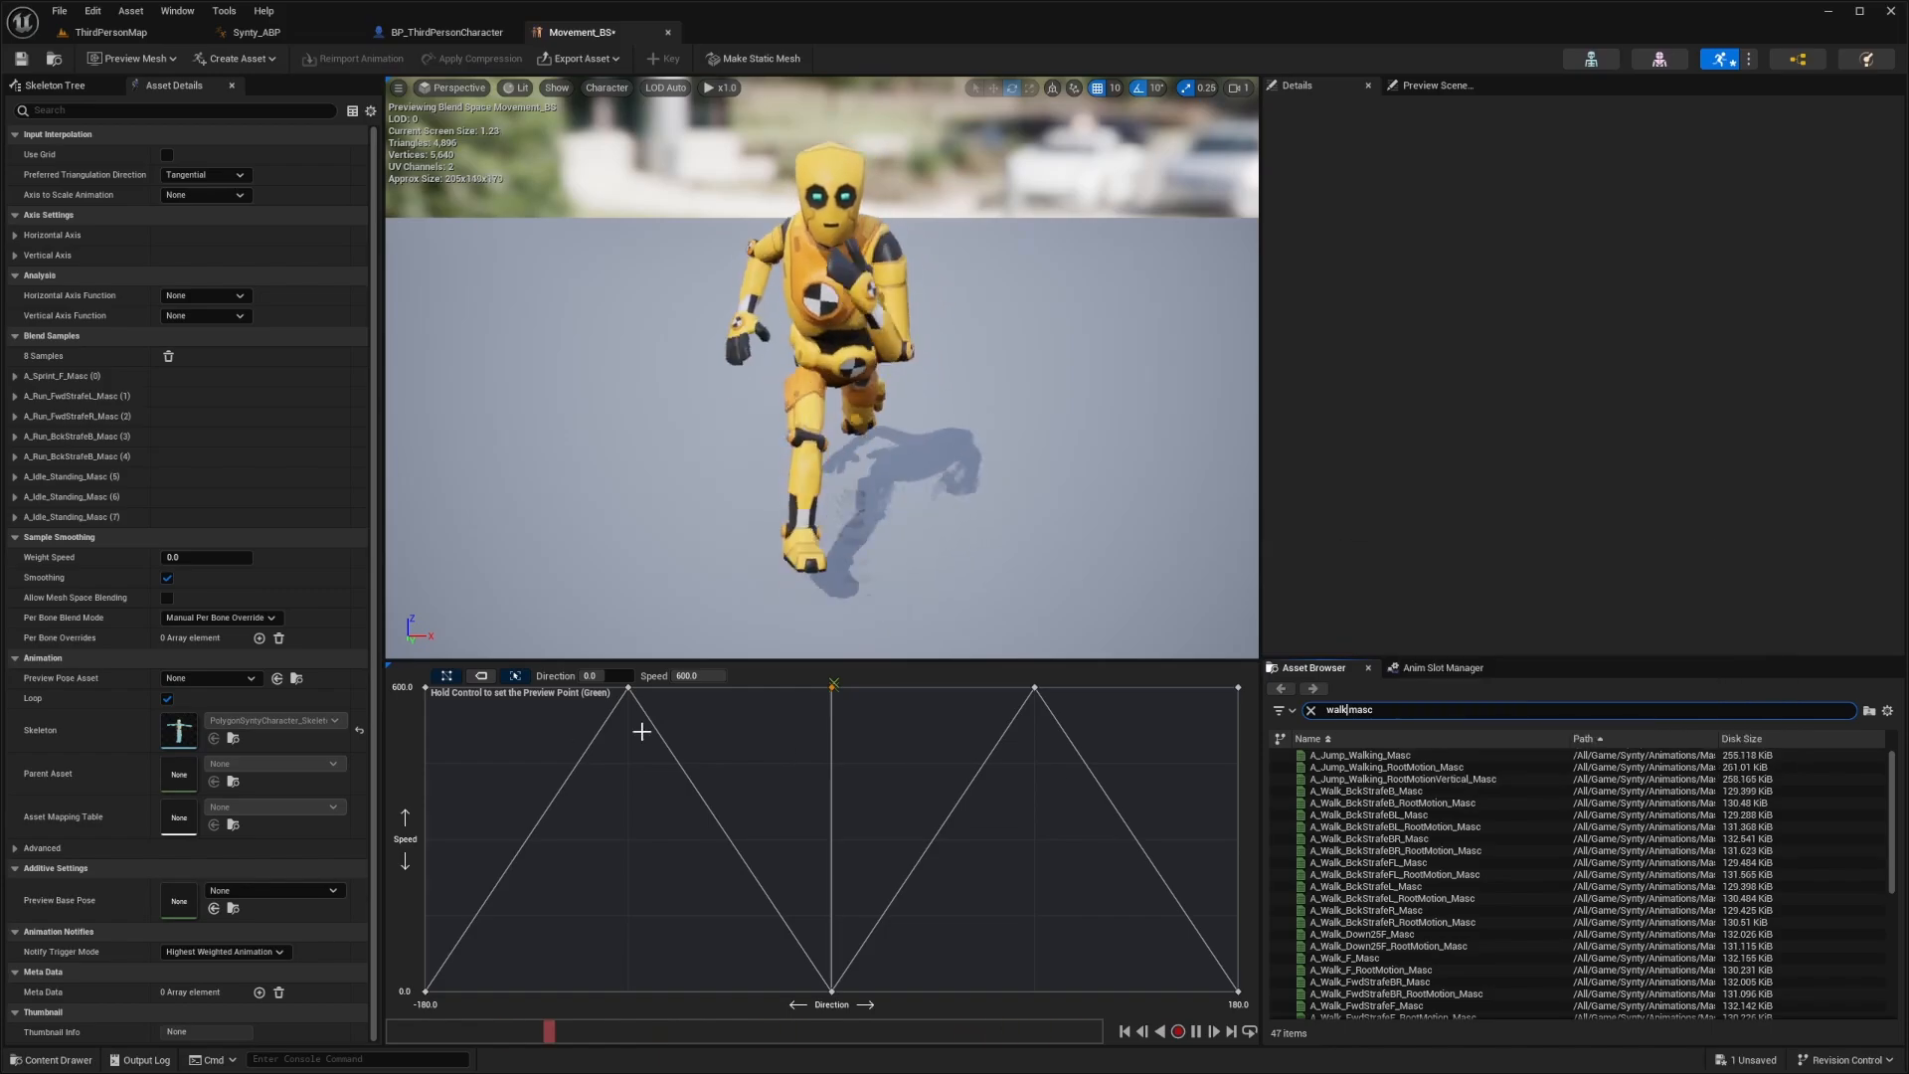
Place A_Walk_BckStrafeB_Masc at Directions -180 and 180, both at Speed 150
{"action": "mouse_move", "coordinate": [424, 686]}
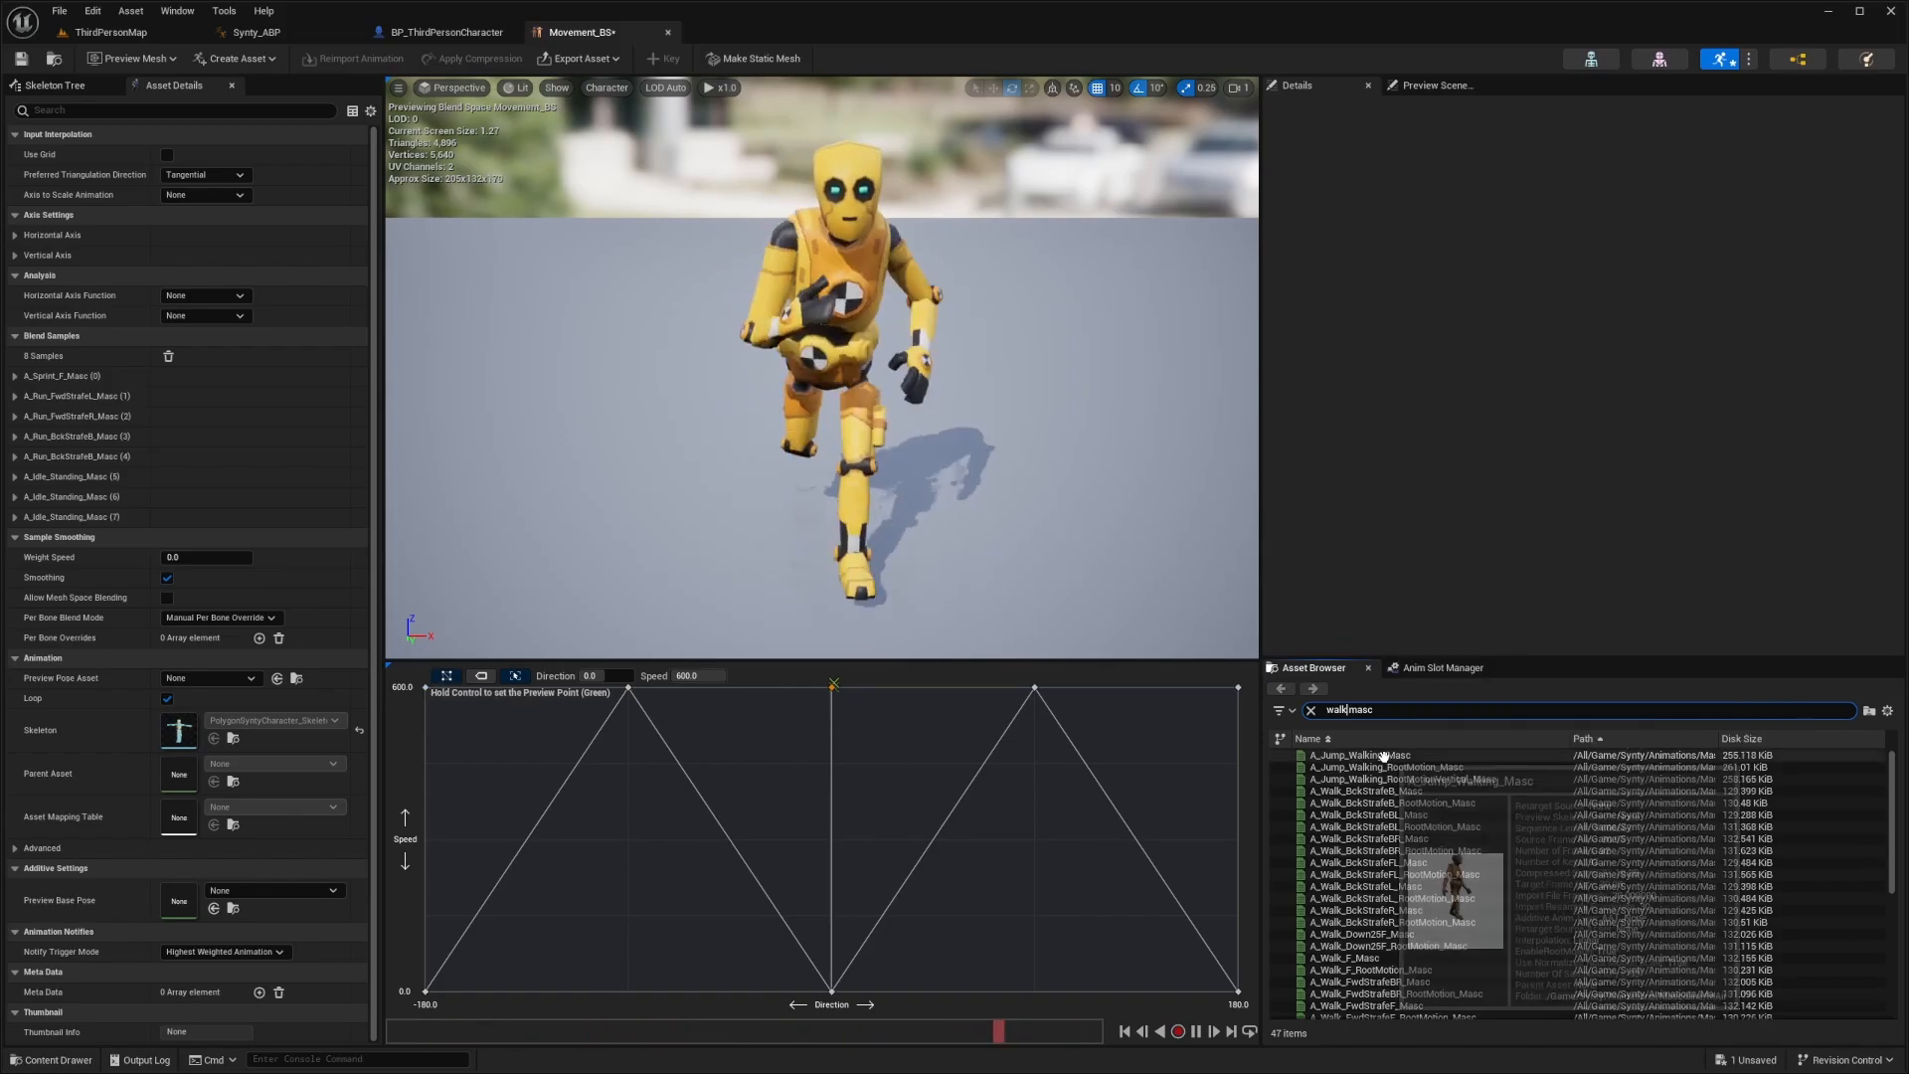
{"action": "left_click_drag", "start_coordinate": [1367, 791], "coordinate": [437, 924]}
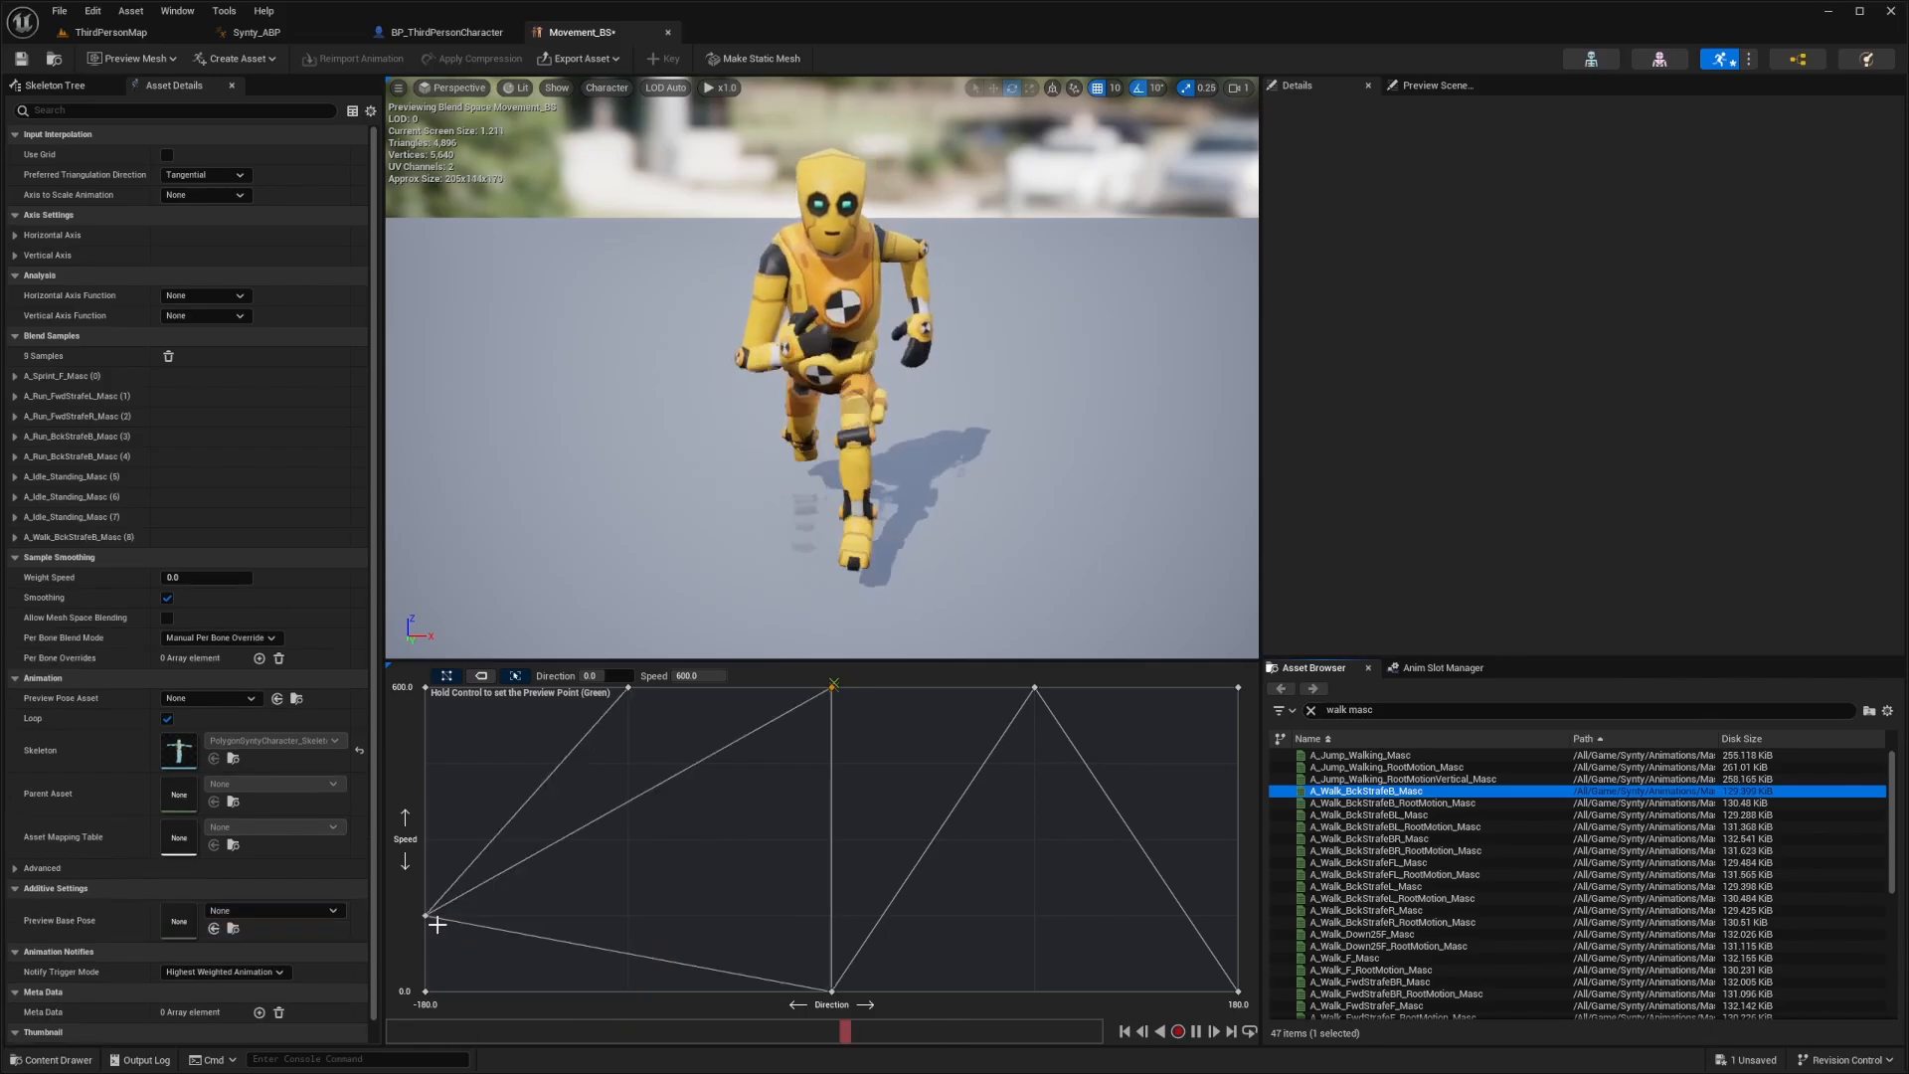
{"action": "left_click_drag", "start_coordinate": [1372, 791], "coordinate": [1238, 915]}
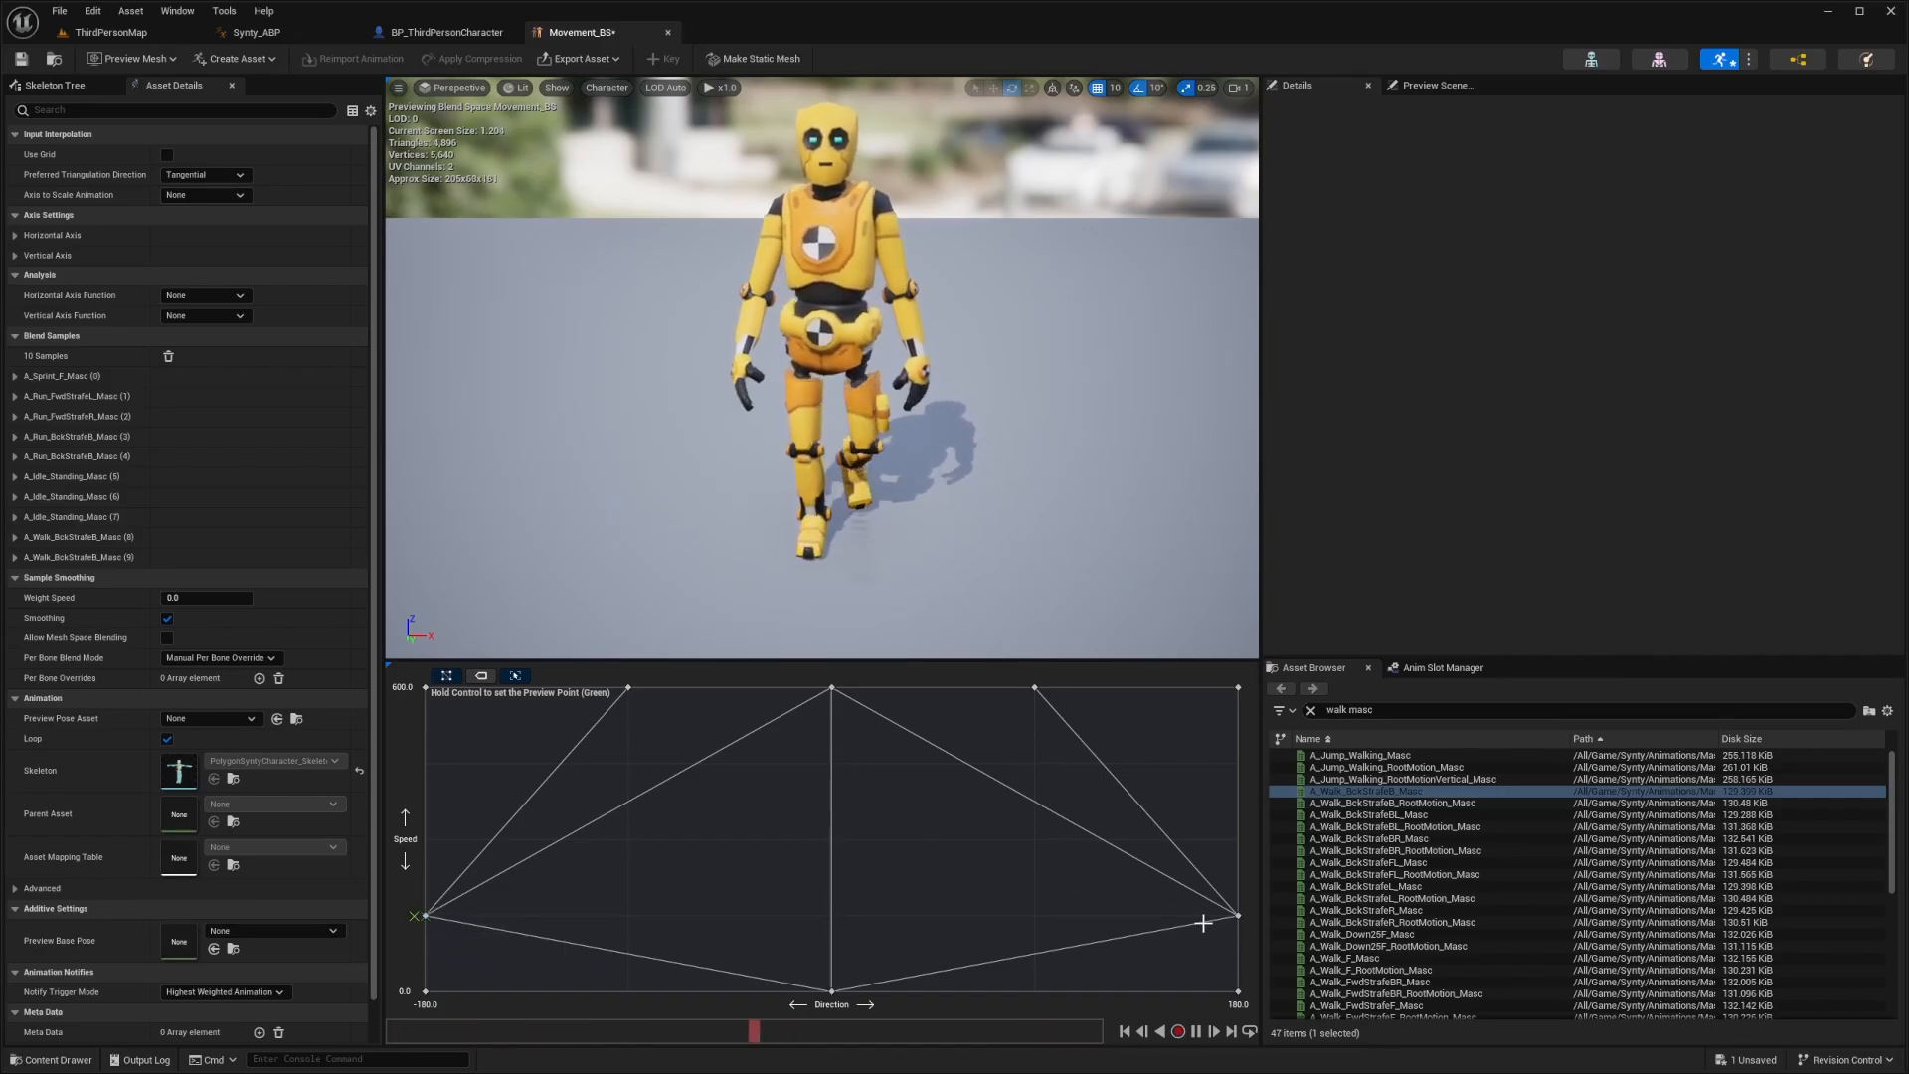
Place A_Walk_F_Masc at Direction 0, Speed 150, and preview the walk there
{"action": "scroll", "coordinate": [1492, 895], "scroll_direction": "down", "scroll_amount": 4}
{"action": "left_click_drag", "start_coordinate": [1343, 814], "coordinate": [834, 915]}
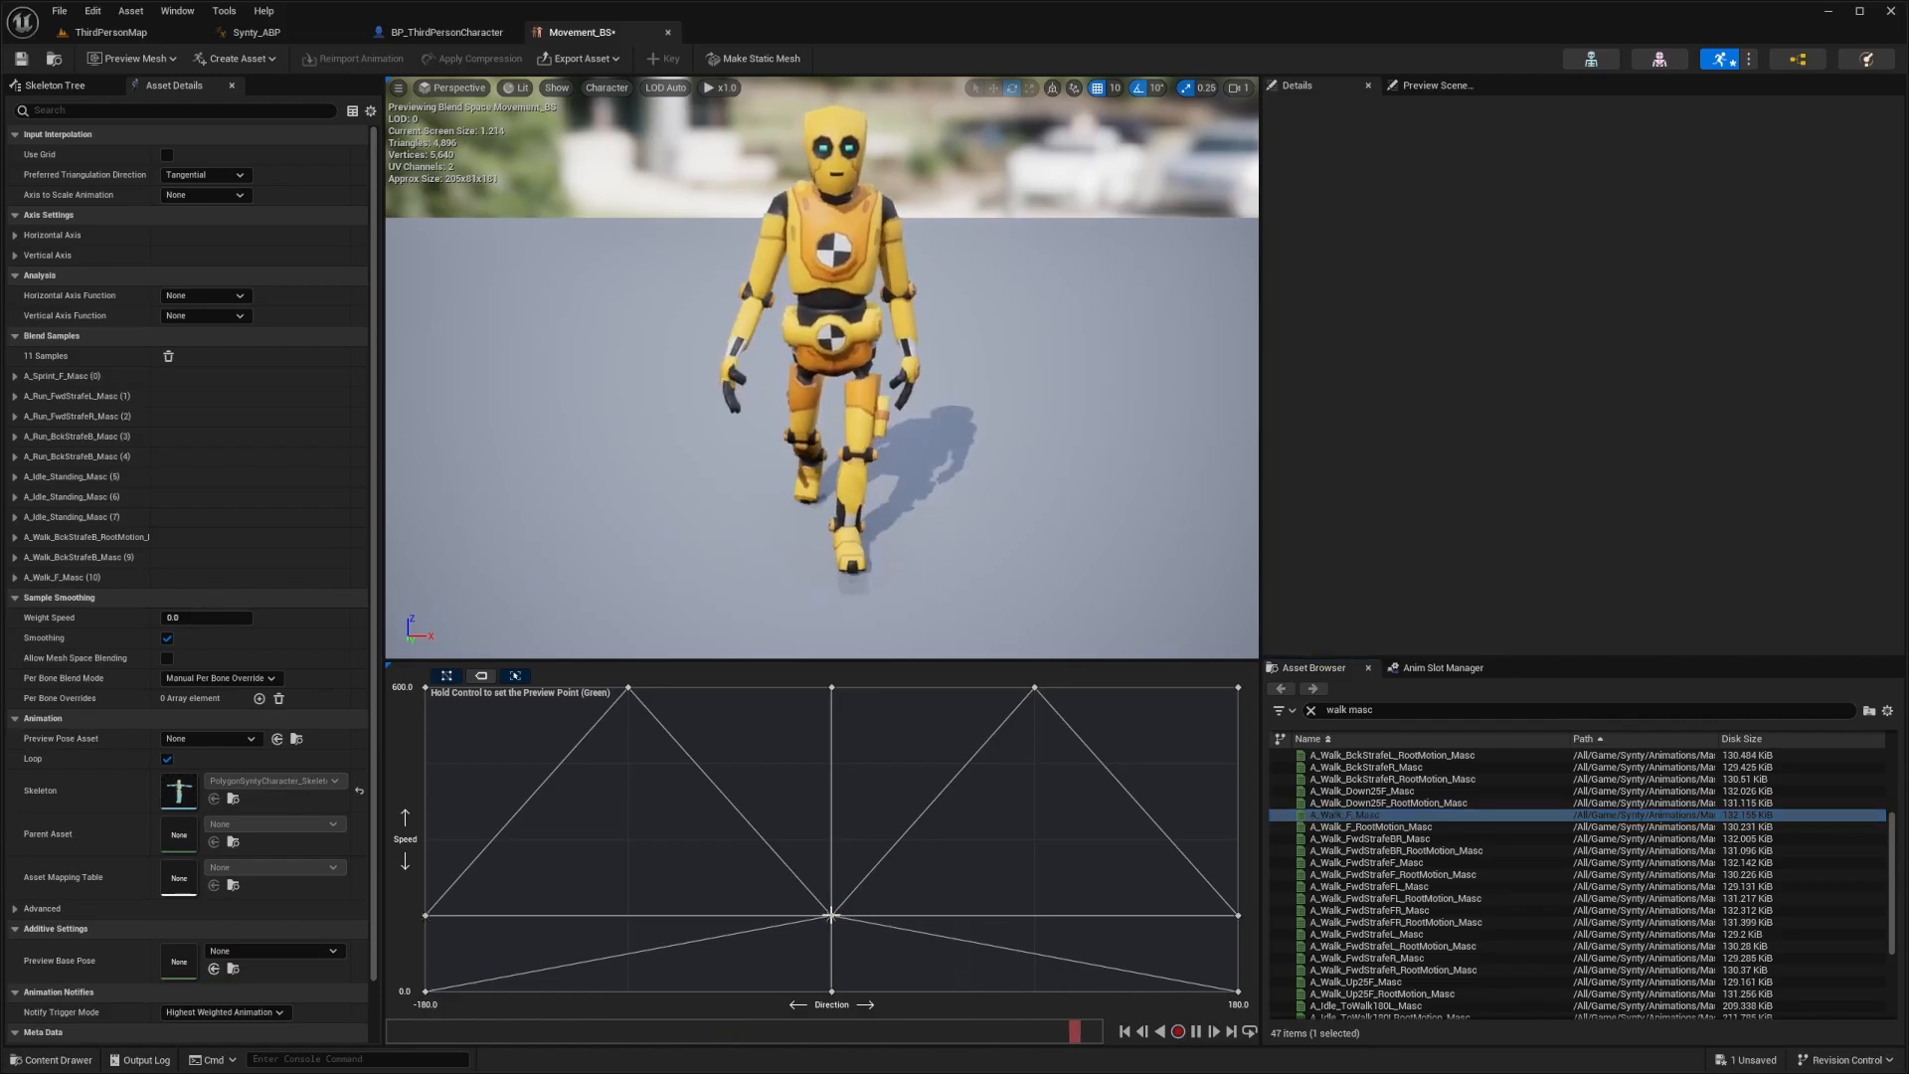
{"action": "left_click", "coordinate": [832, 914]}
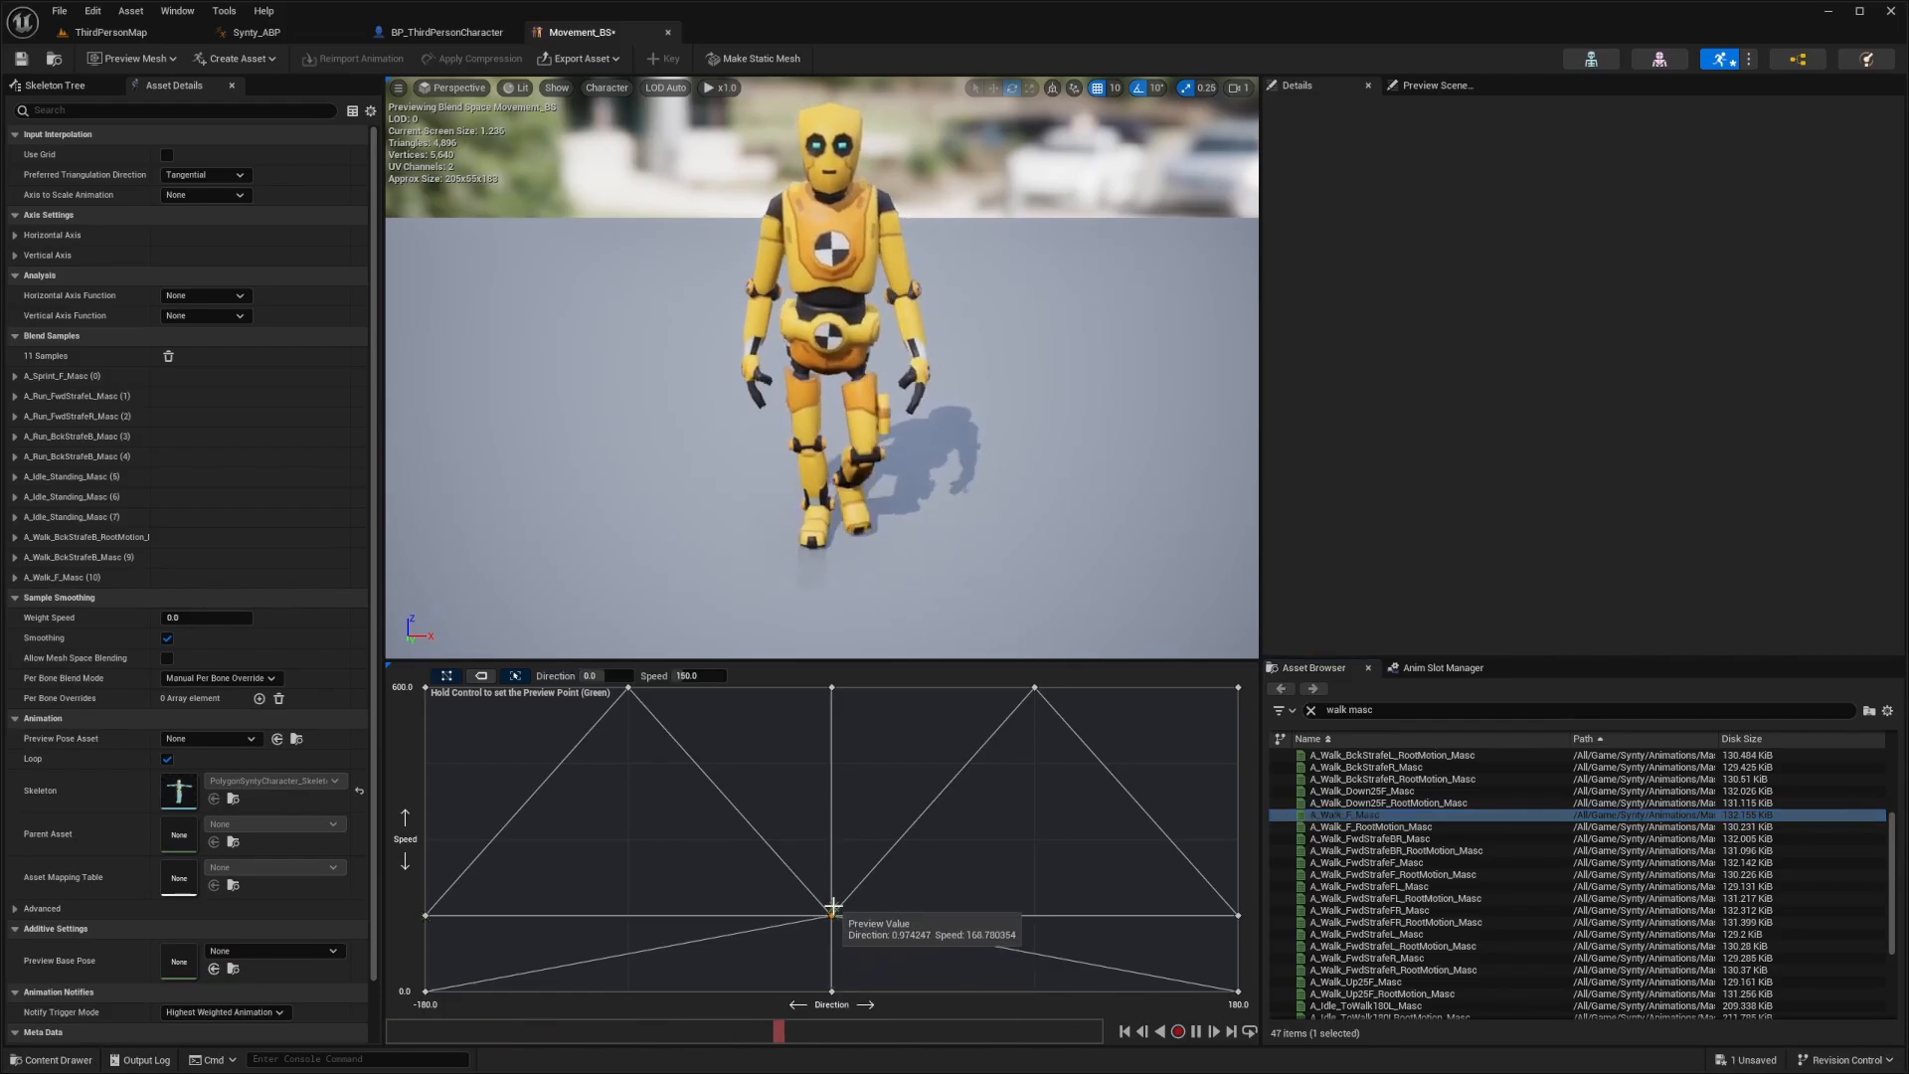
Place A_Walk_FwdStrafeR_Masc at Direction 90, Speed 150 in the blend space
{"action": "scroll", "coordinate": [1391, 885], "scroll_direction": "down", "scroll_amount": 2}
{"action": "left_click", "coordinate": [1391, 884]}
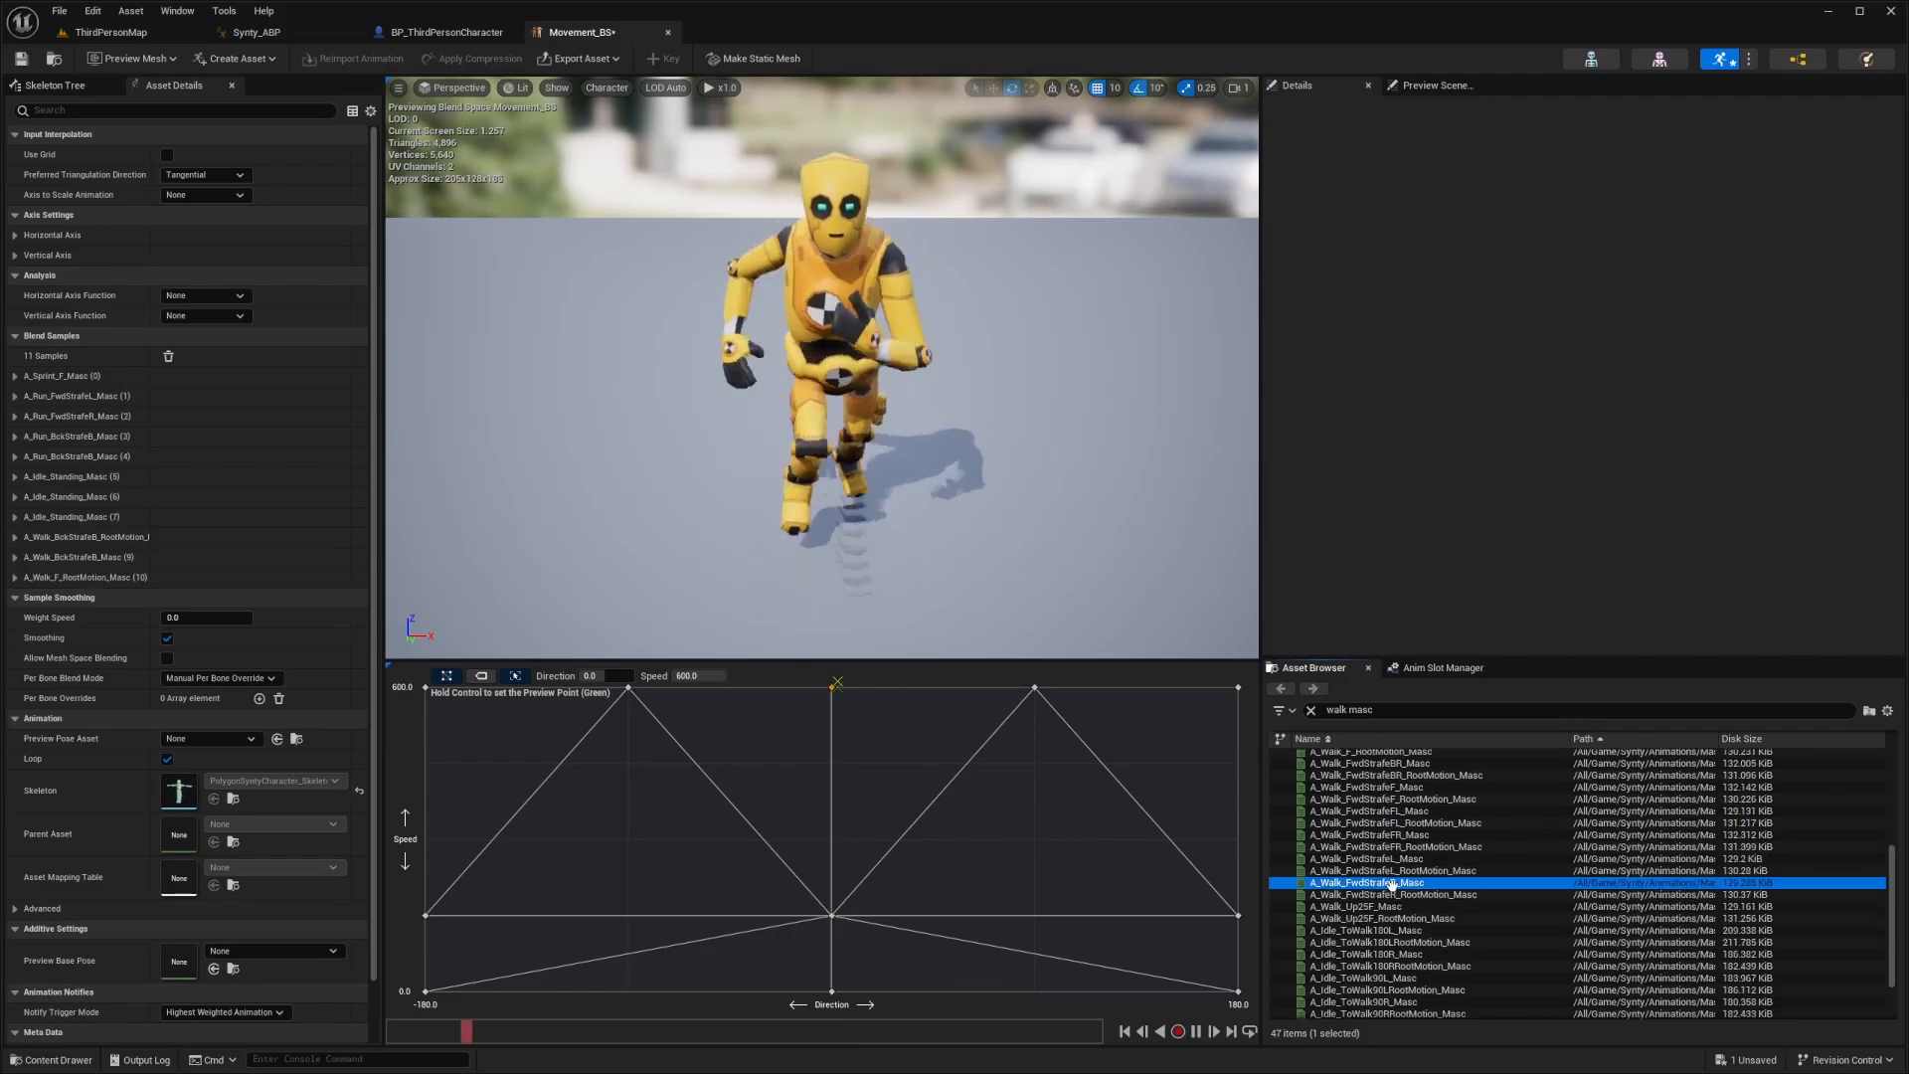
{"action": "left_click_drag", "start_coordinate": [1390, 884], "coordinate": [1086, 912]}
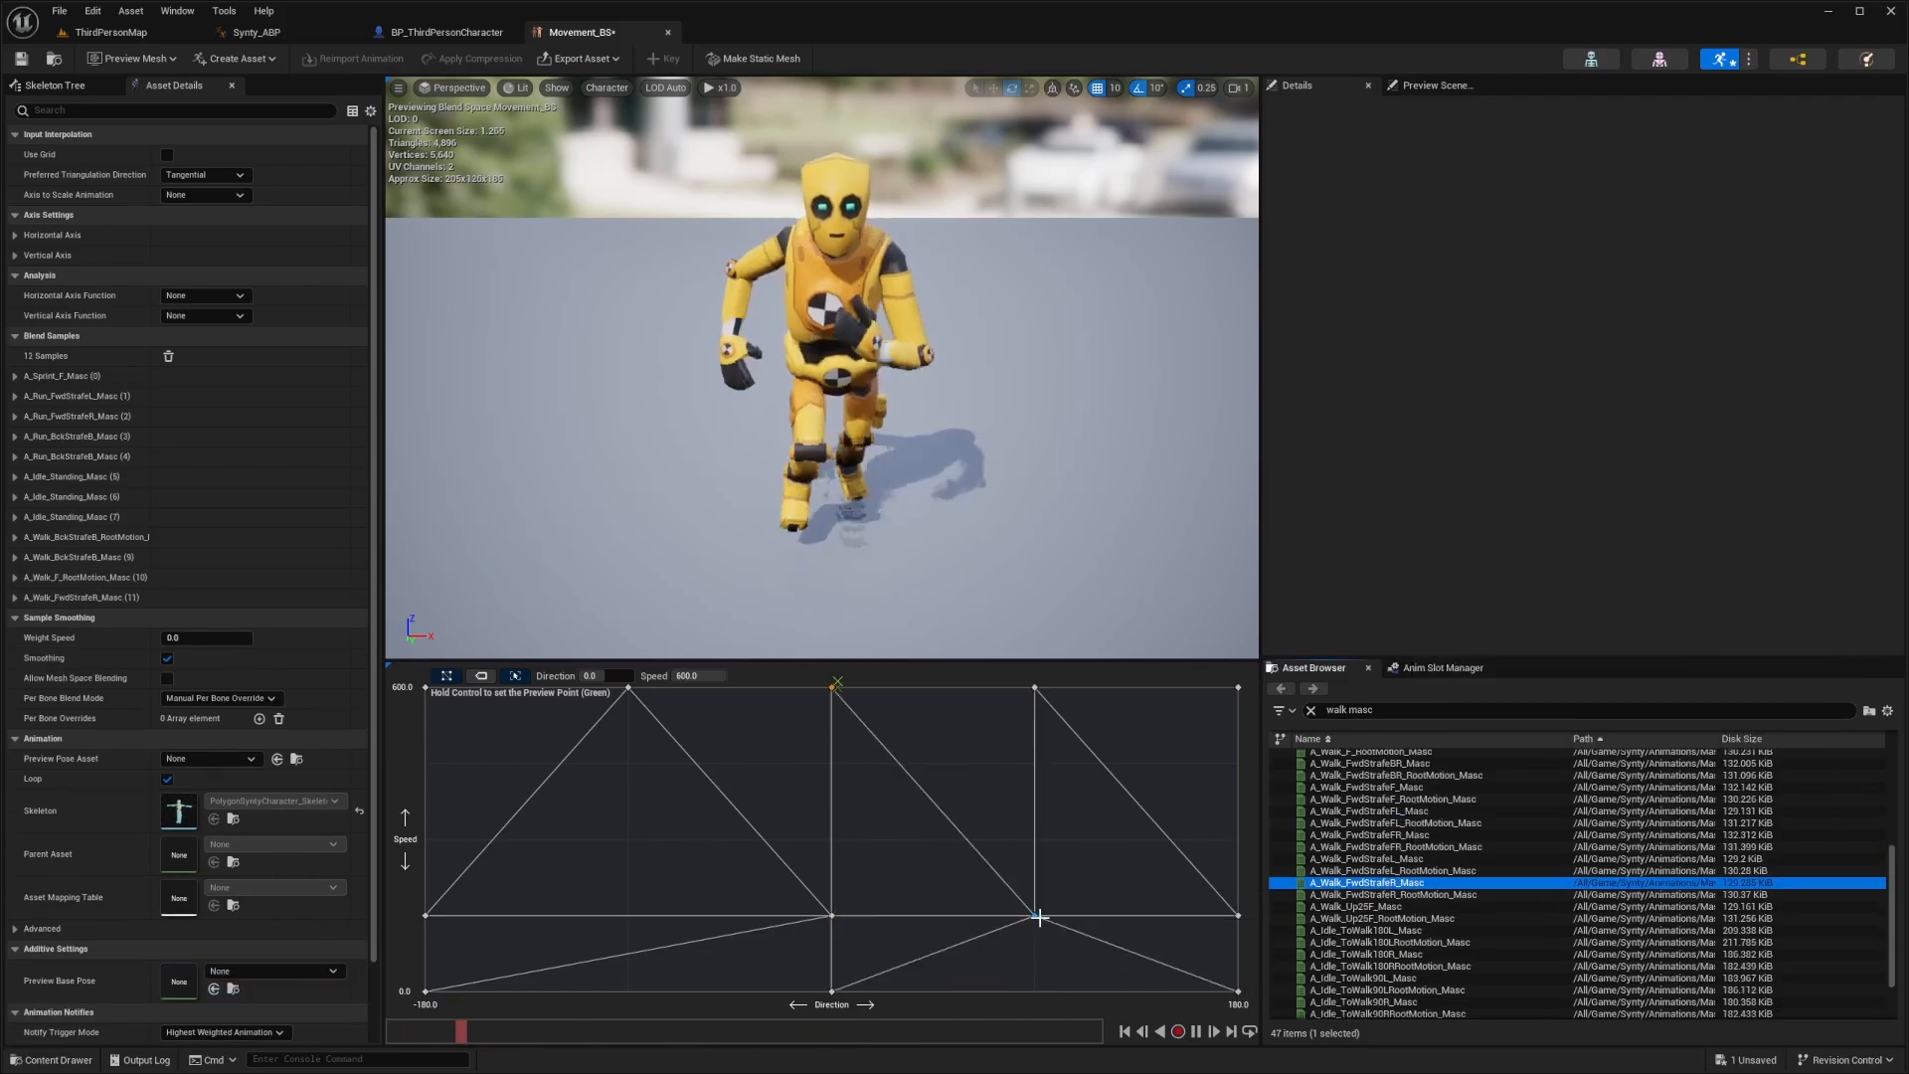
Place the A_Walk_FwdStrafeL root-motion animation at Direction -90, Speed 150, save the blend space and inspect the sprint sample's settings
{"action": "left_click", "coordinate": [1442, 860]}
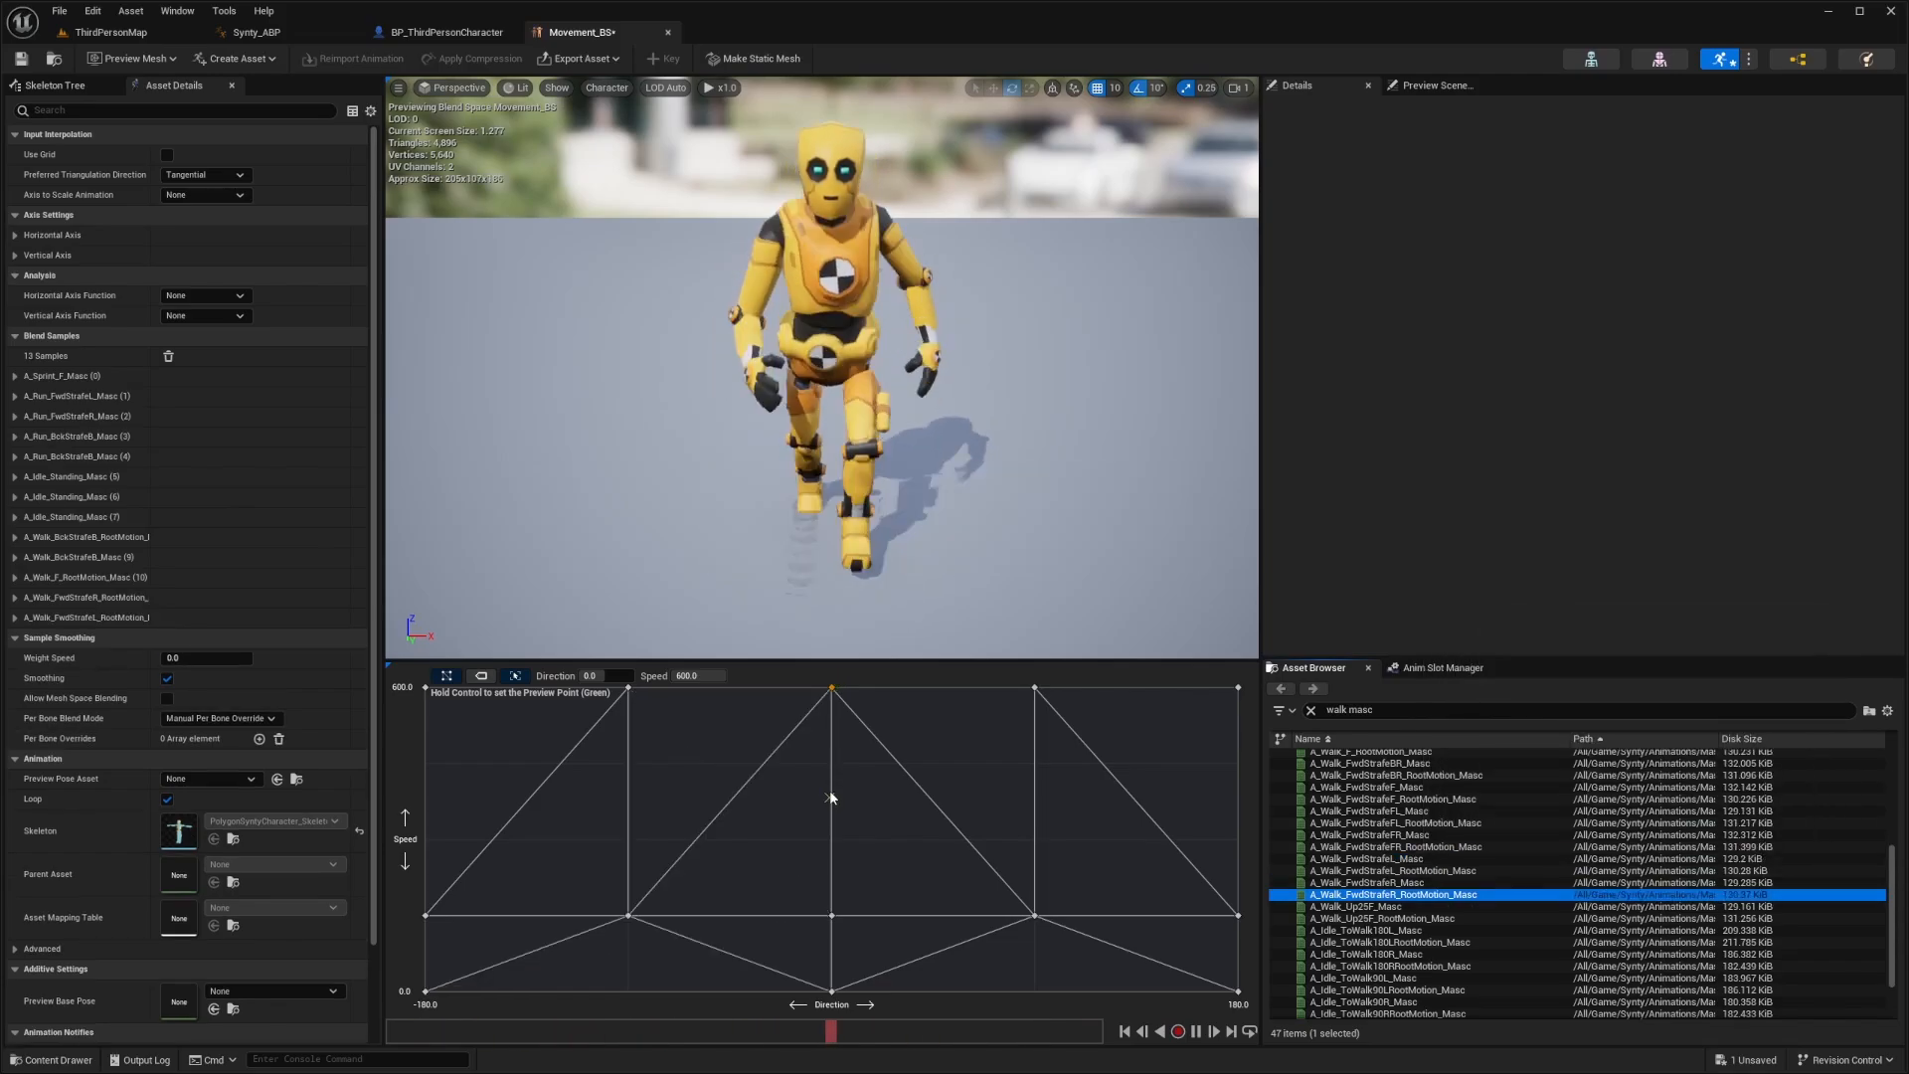
{"action": "key", "text": "ctrl+s"}
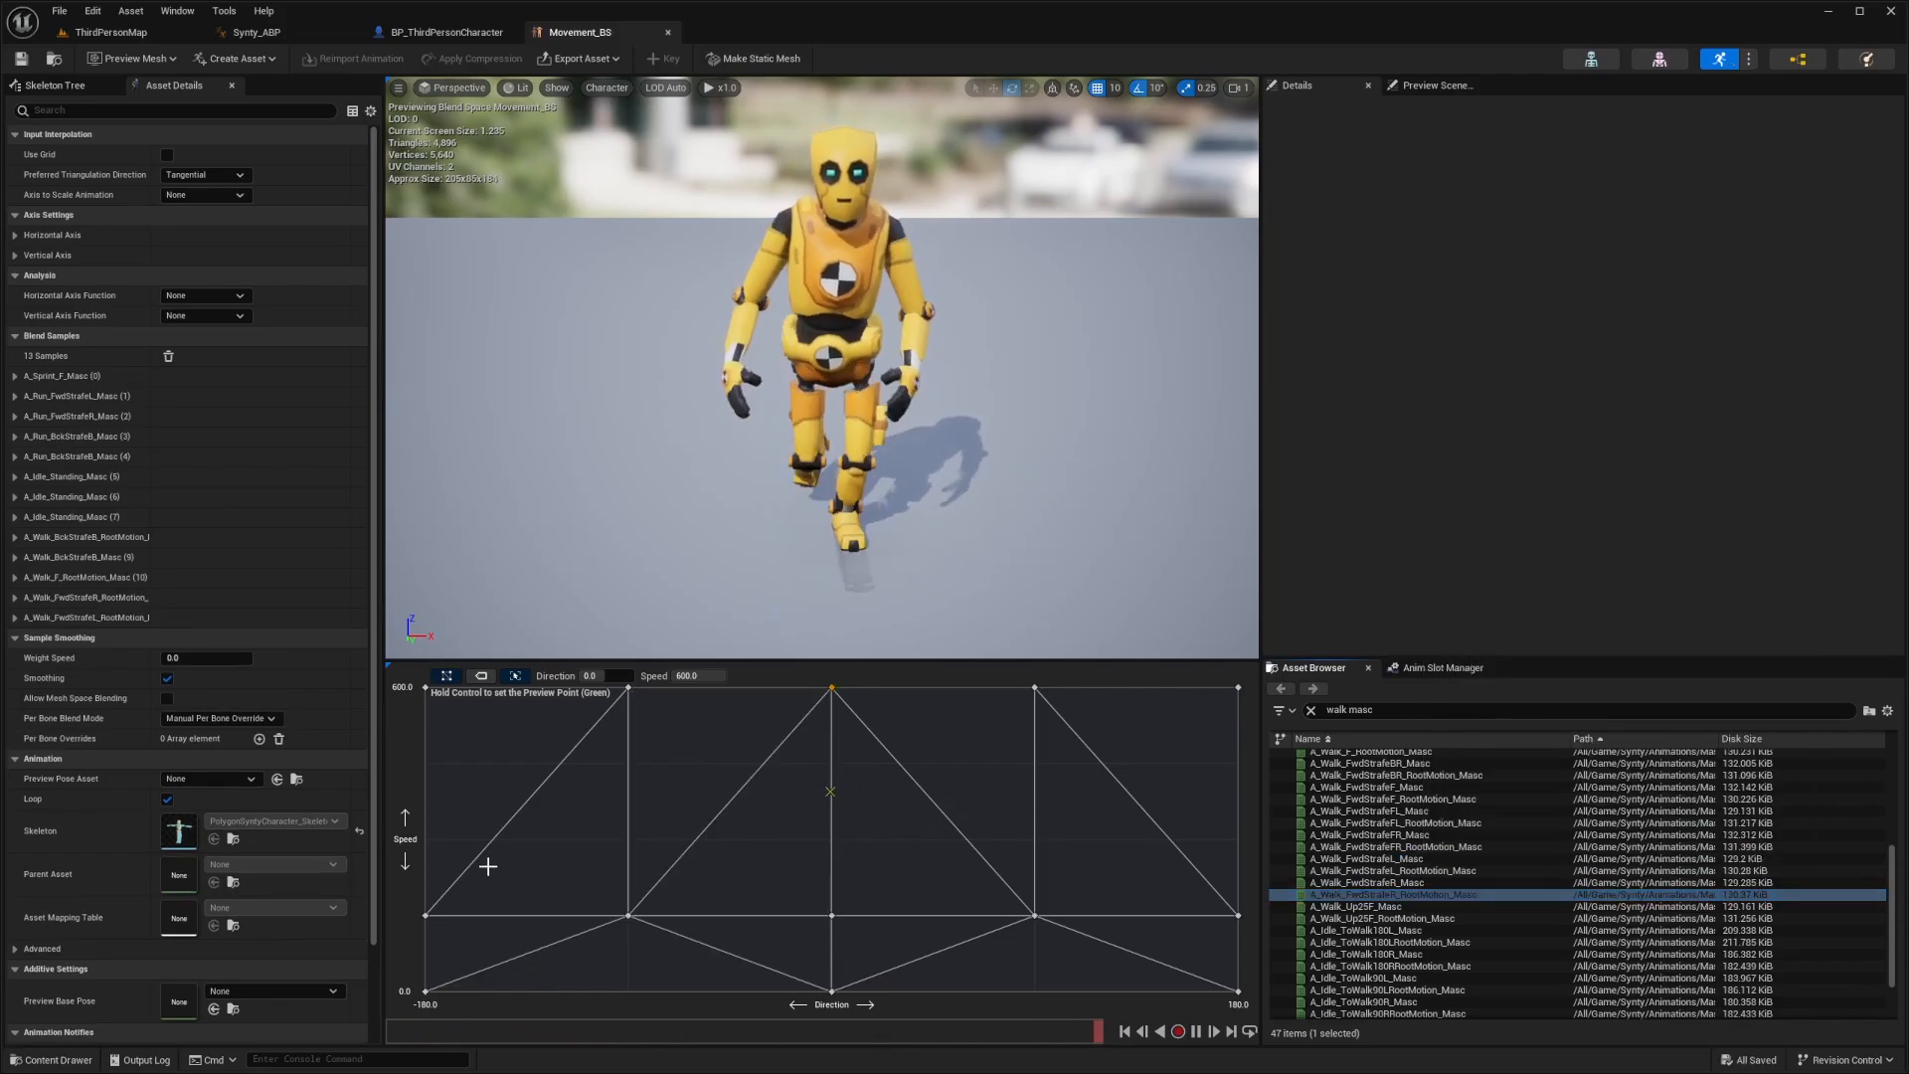
{"action": "key", "text": "ctrl"}
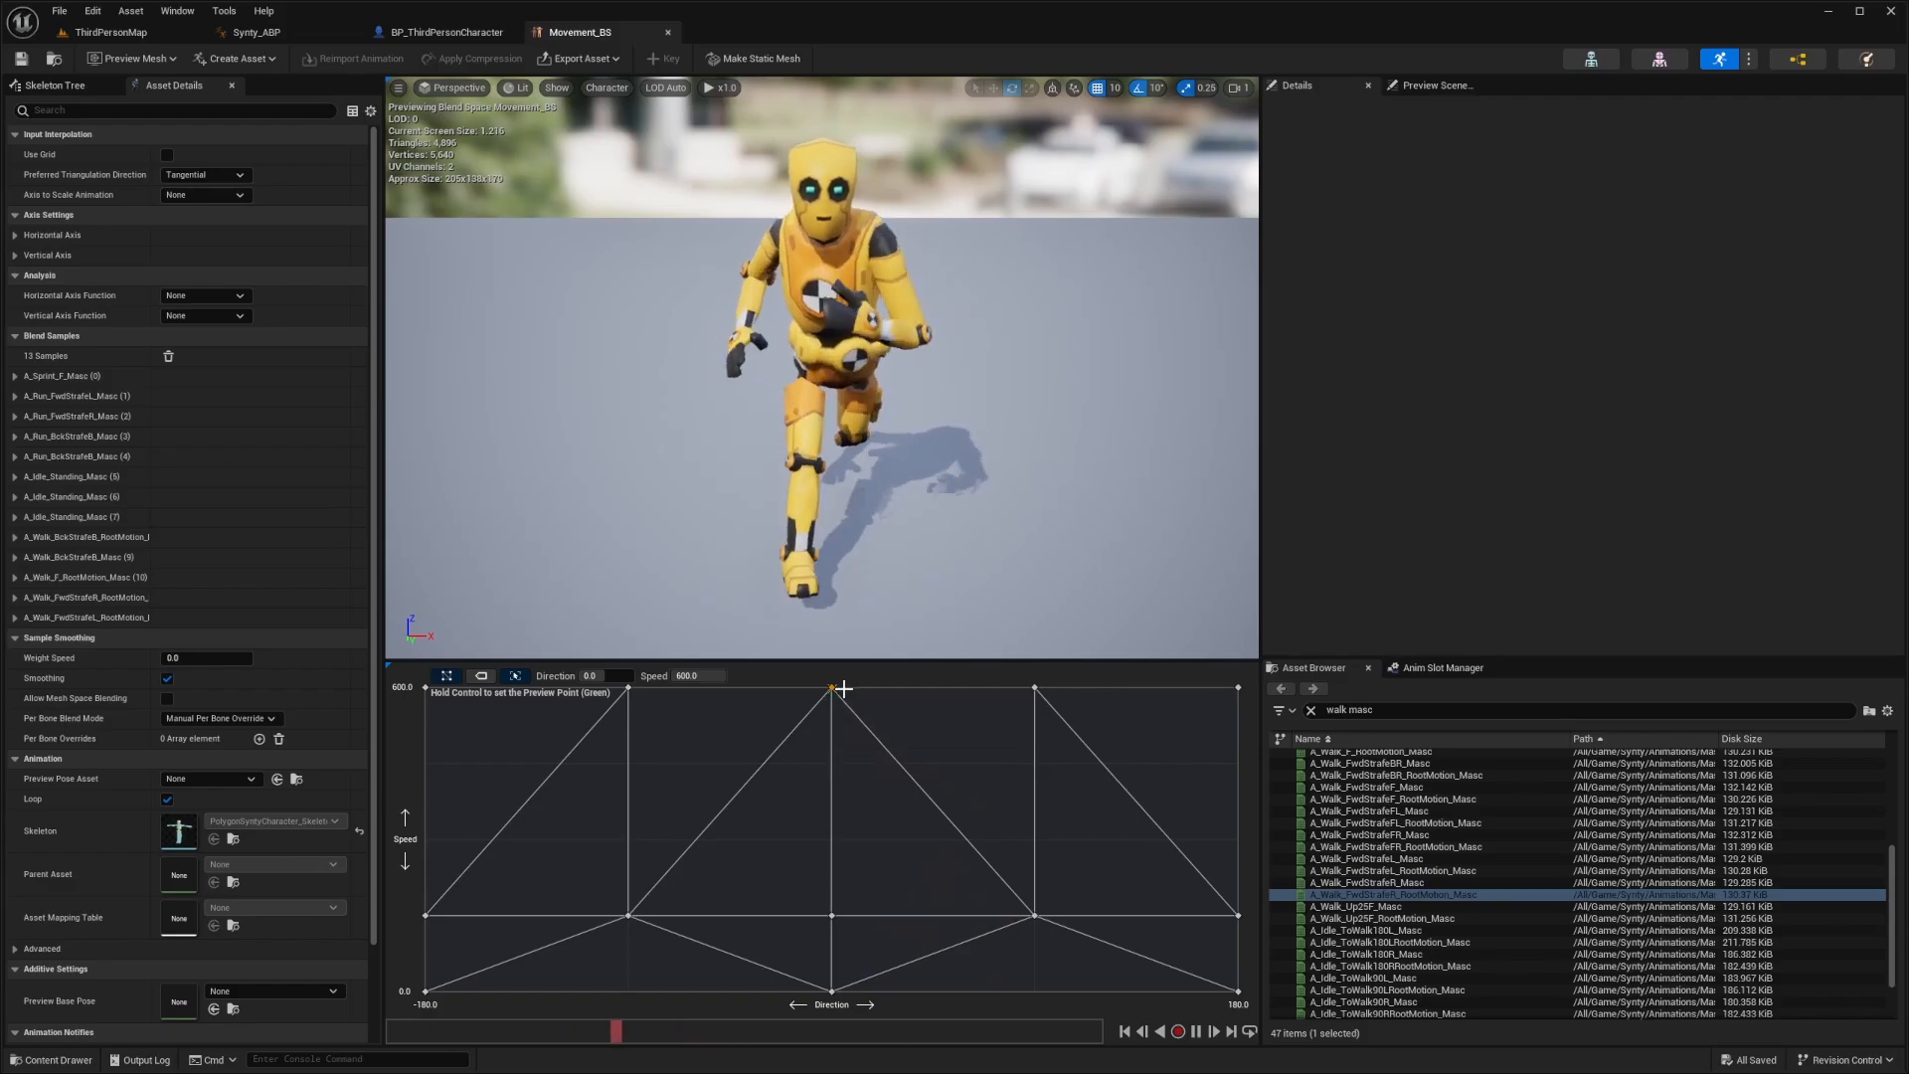
{"action": "right_click", "coordinate": [833, 688]}
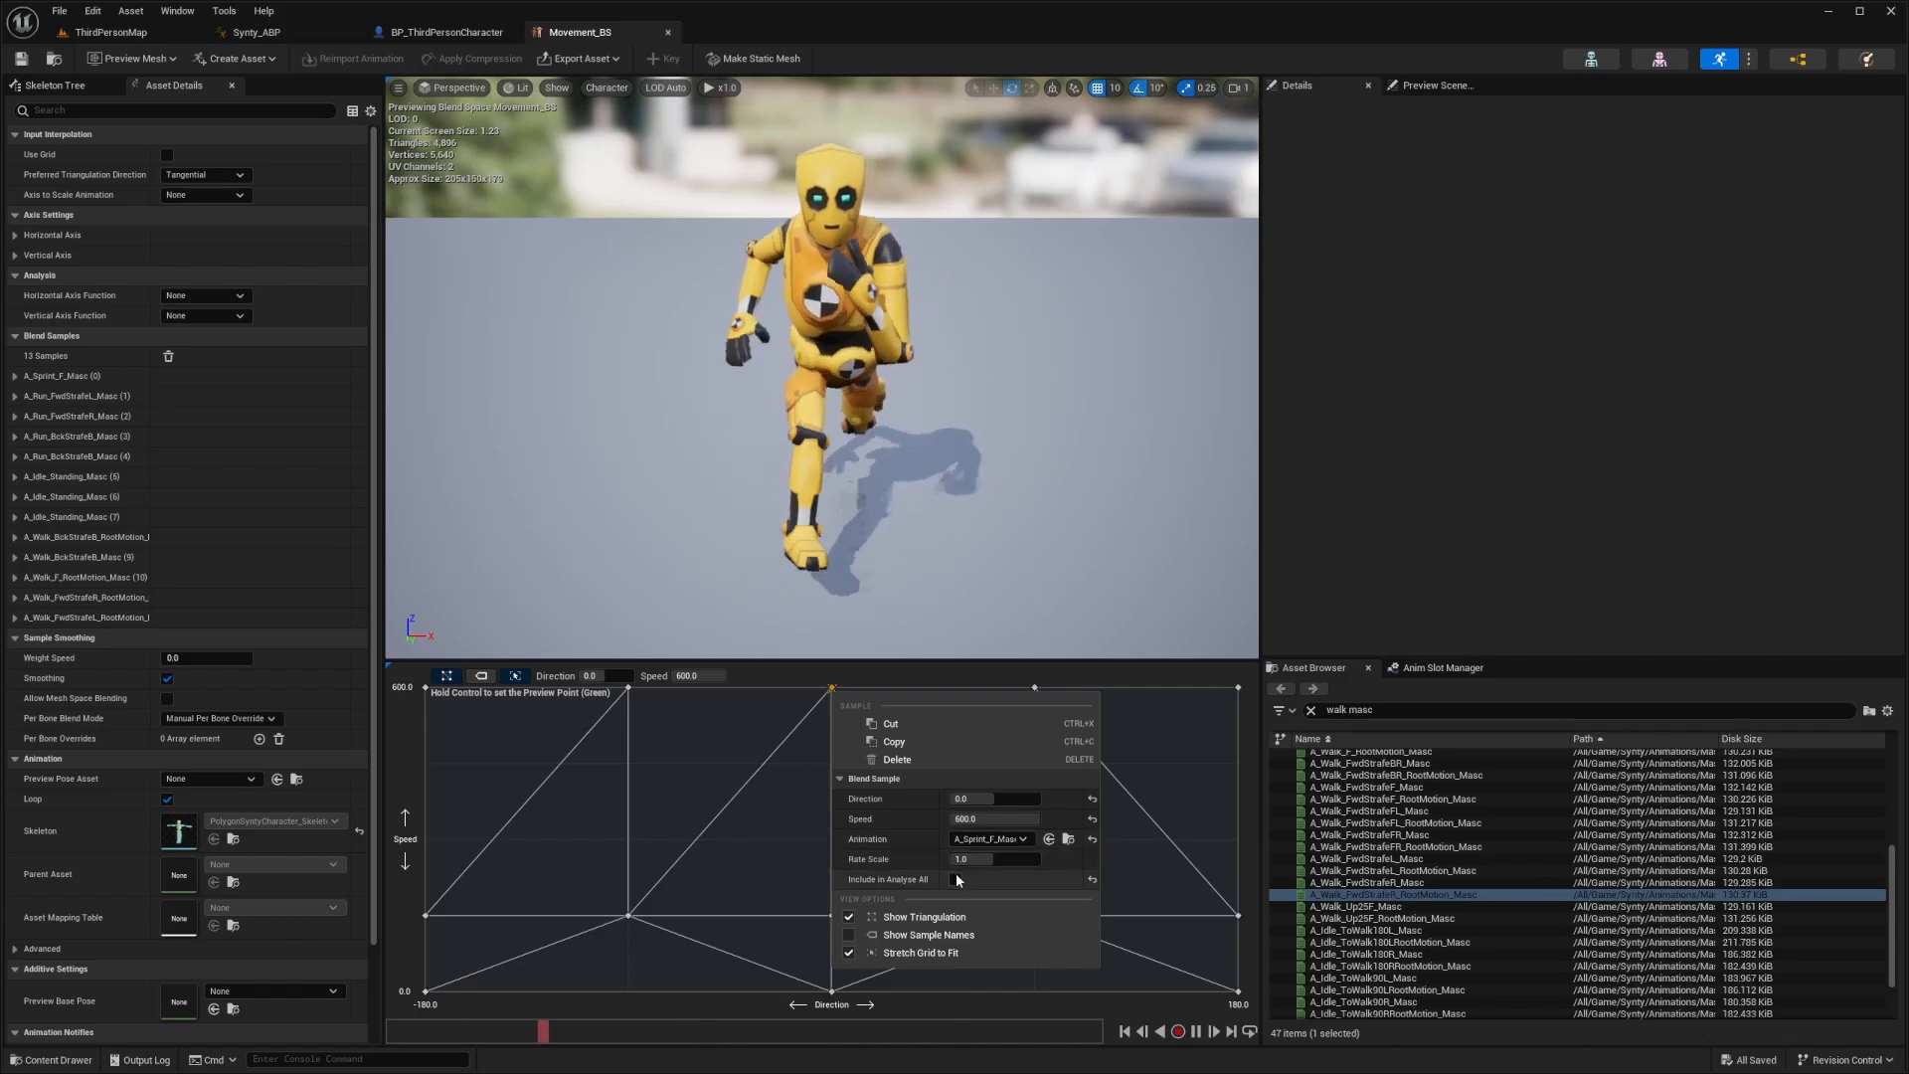
{"action": "left_click", "coordinate": [795, 756]}
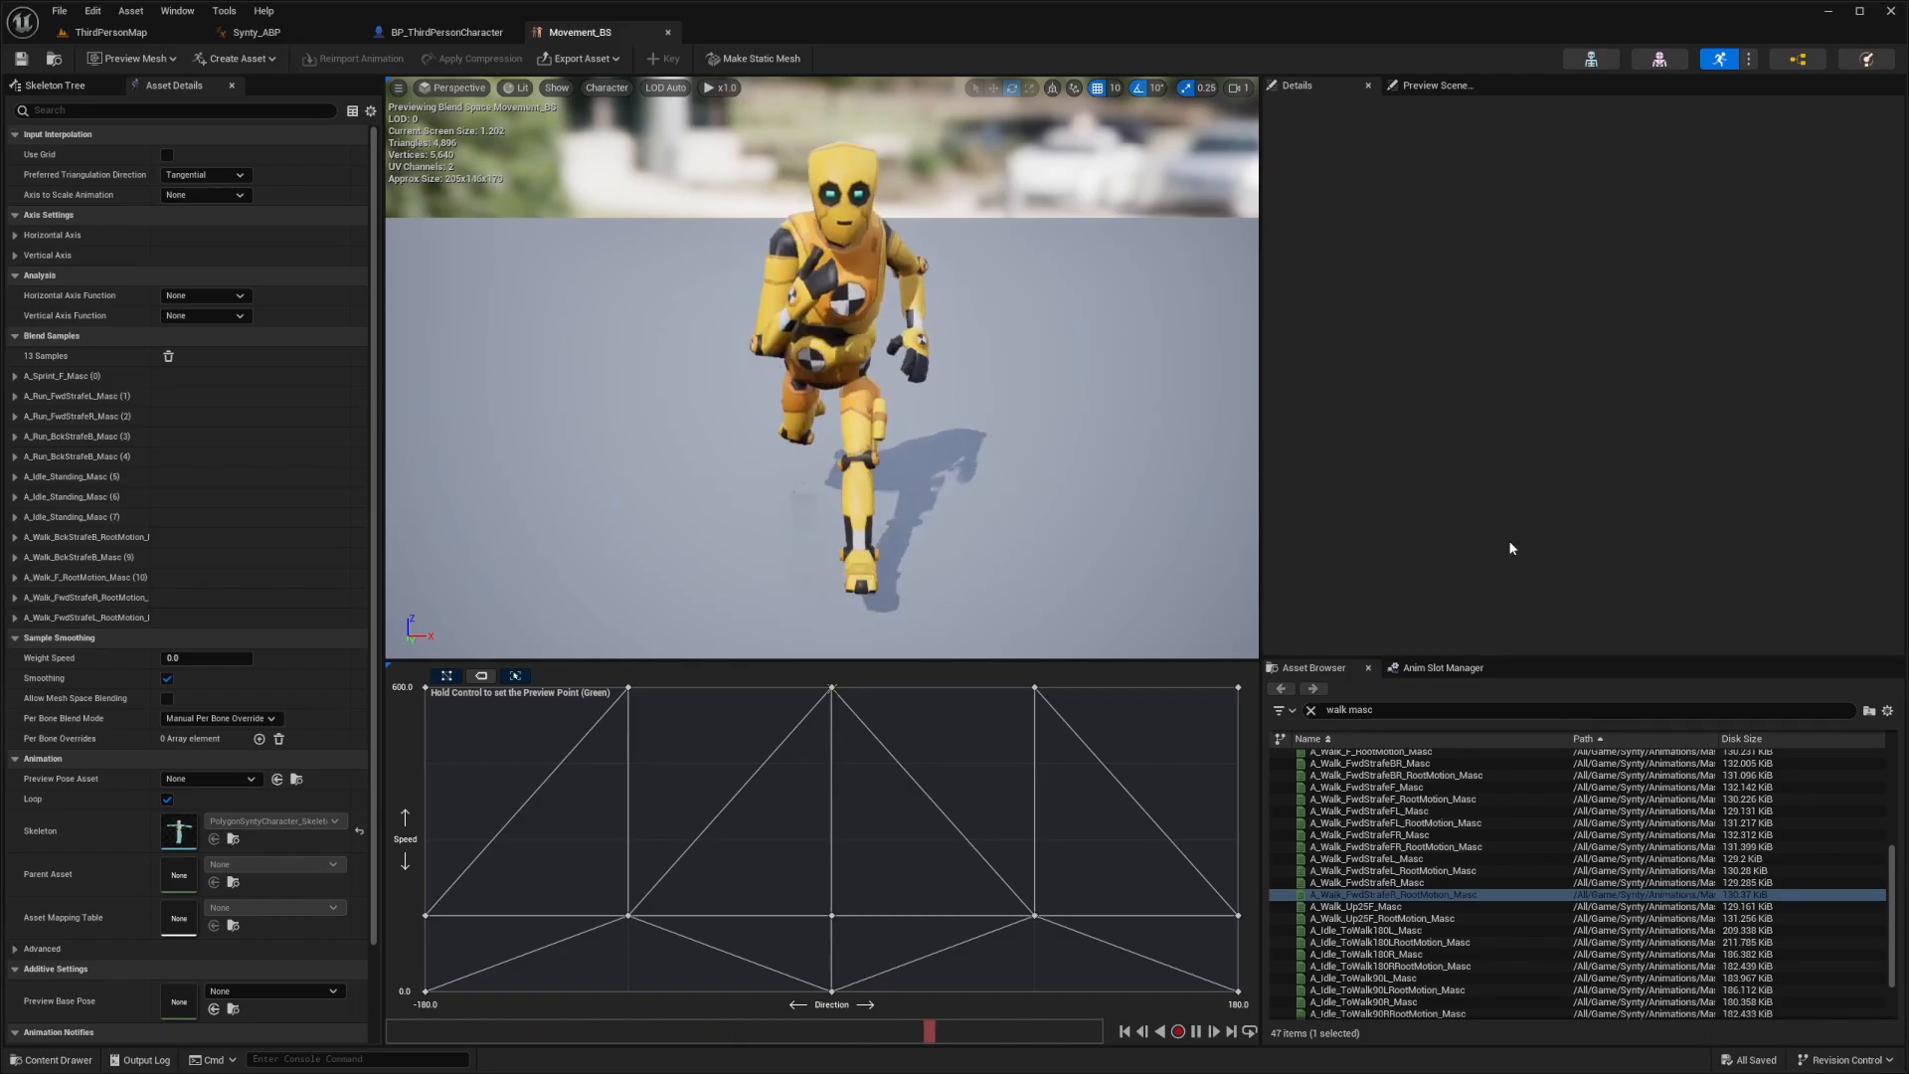
In Synty_ABP's Movement state, replace the A_Run_FwdStrafeF_Masc player with Movement_BS feeding the Output Animation Pose
{"action": "left_click", "coordinate": [286, 33]}
{"action": "left_click_drag", "start_coordinate": [938, 213], "coordinate": [748, 455]}
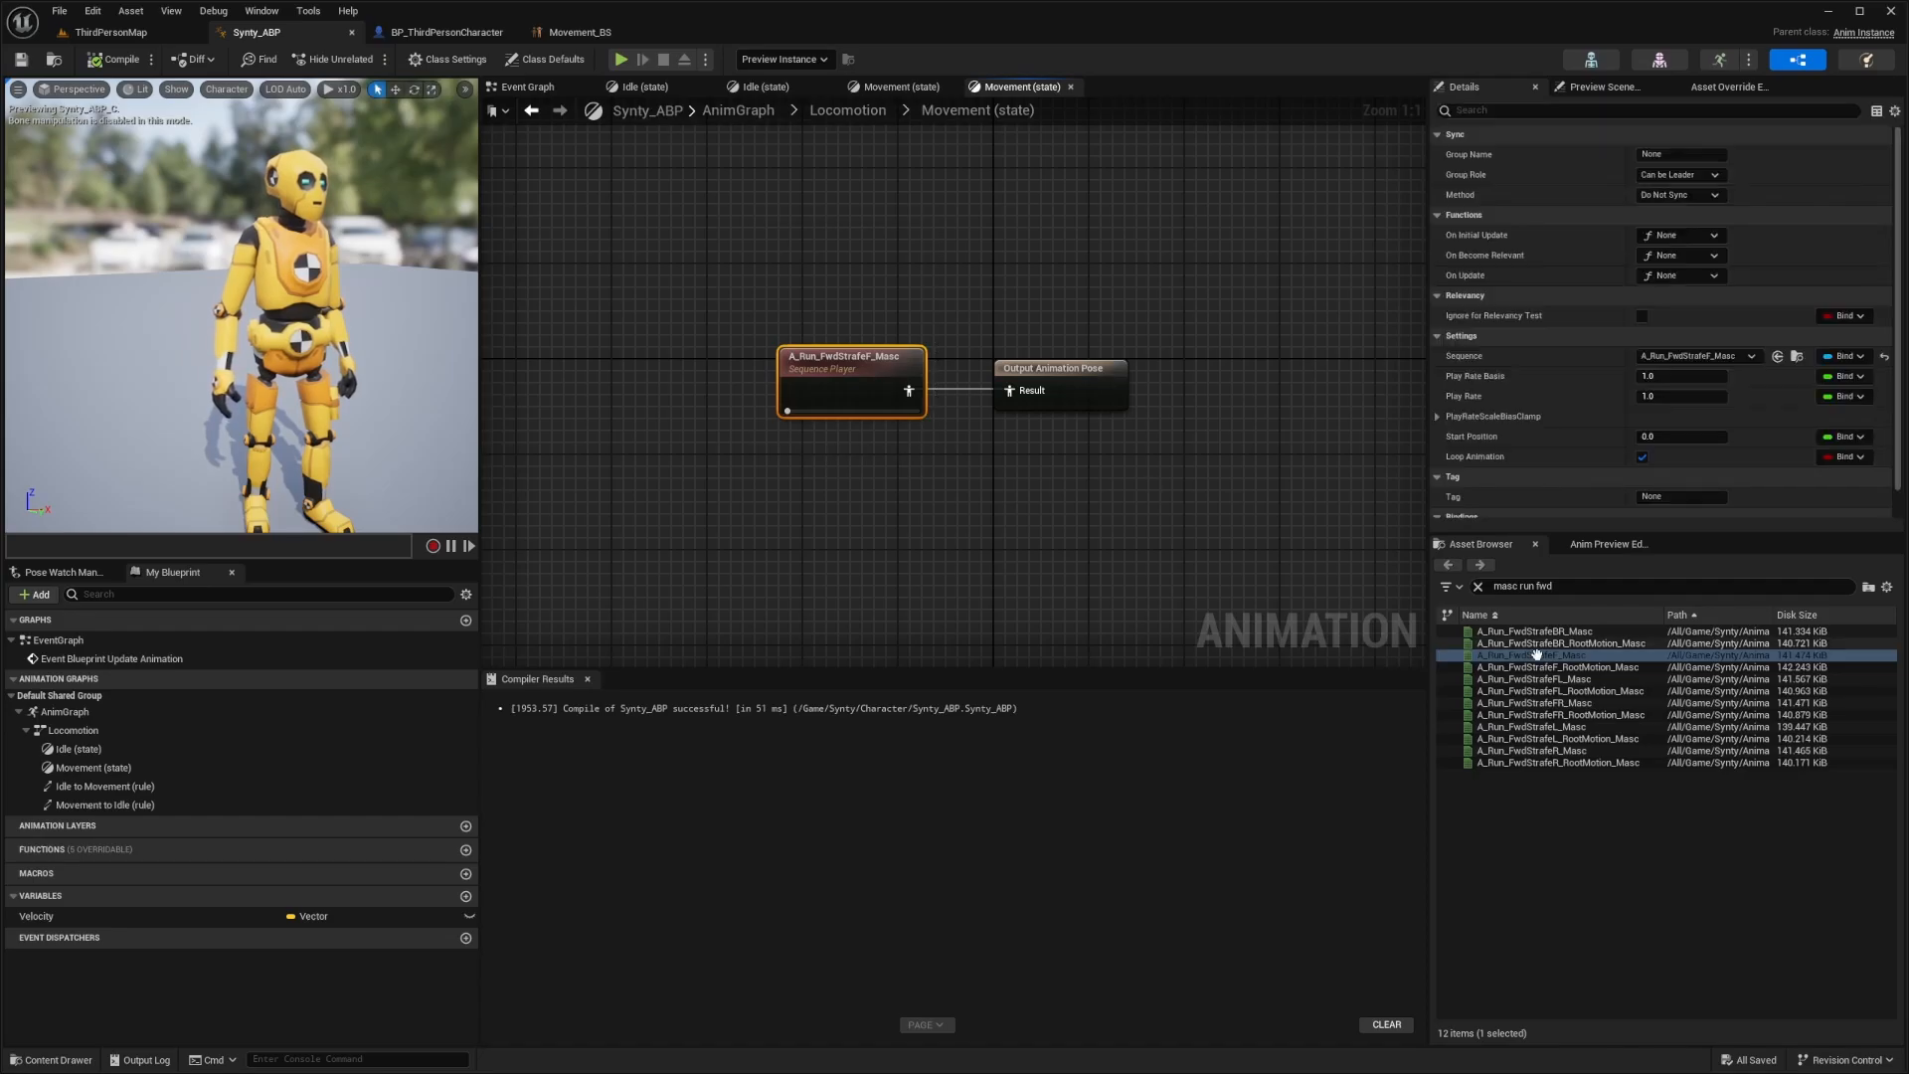
{"action": "key", "text": "Delete"}
{"action": "left_click", "coordinate": [1557, 587]}
{"action": "type", "text": "movement"}
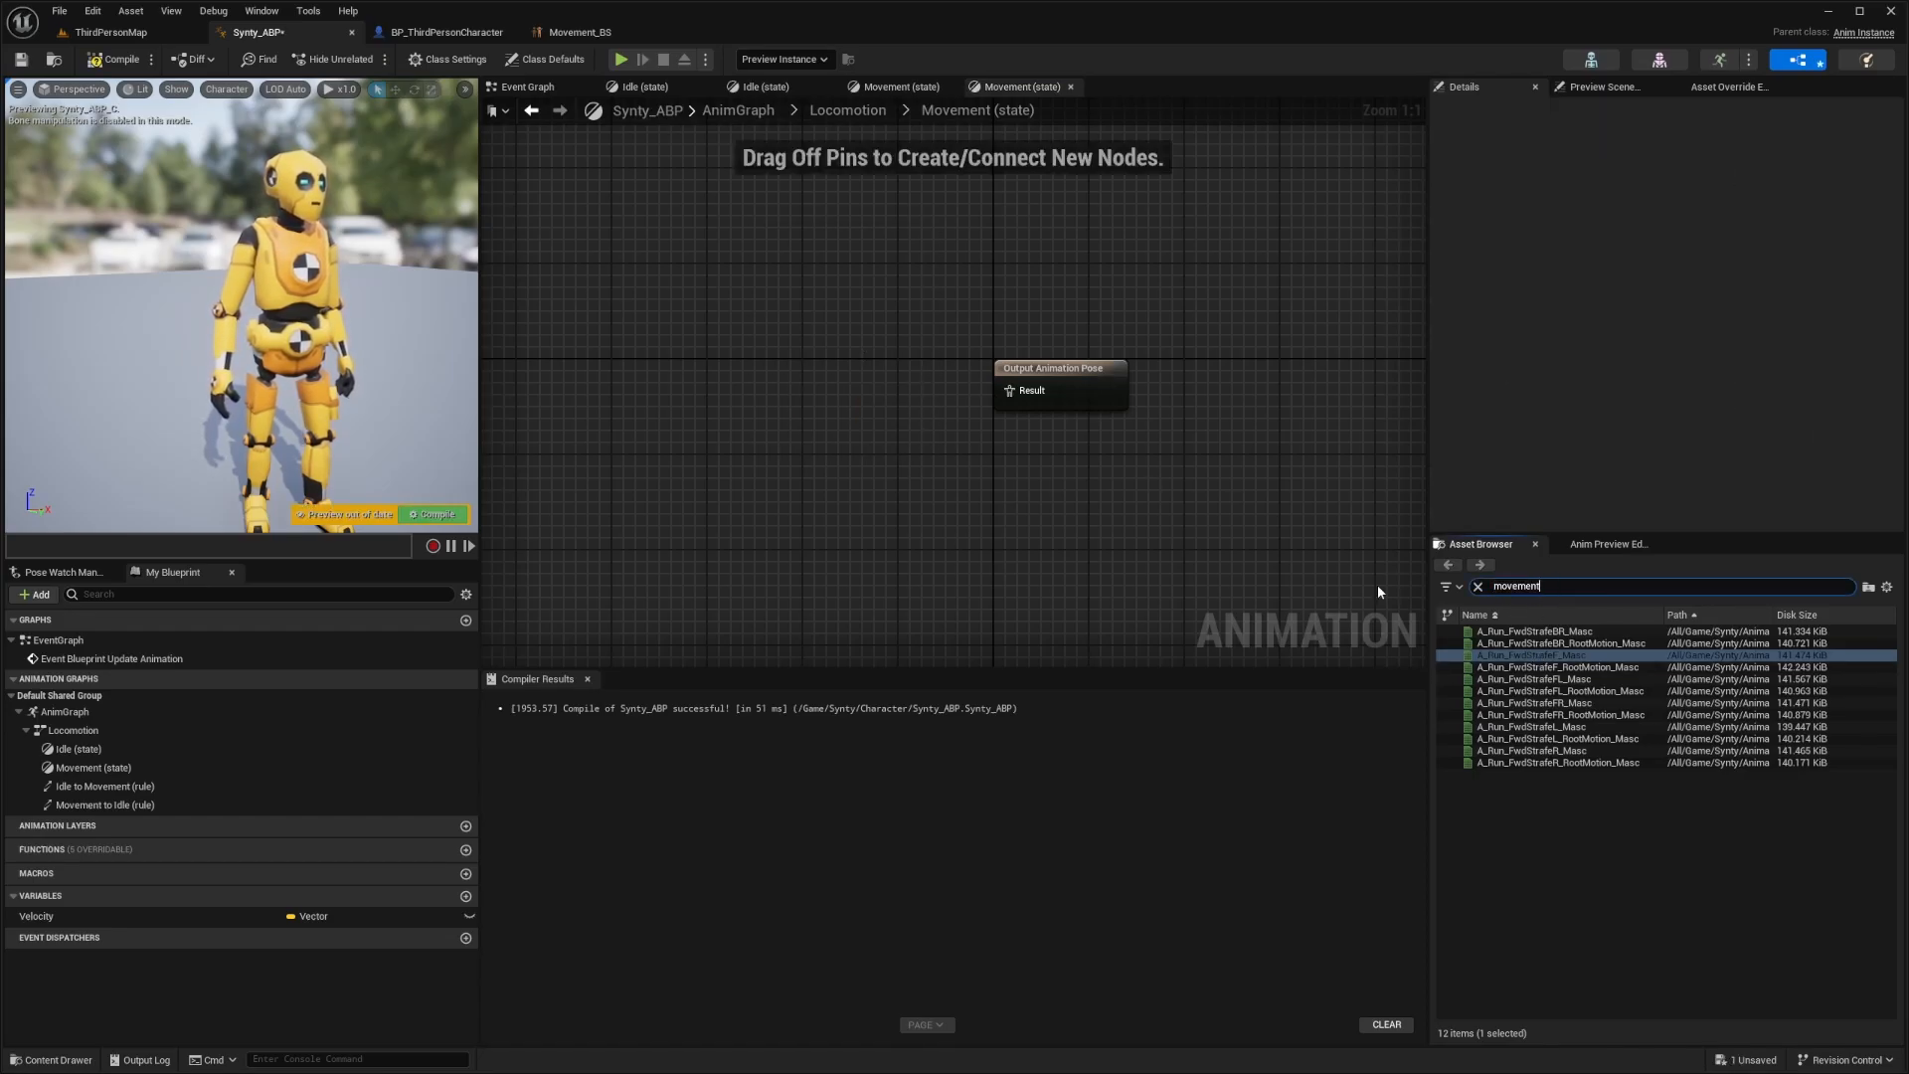
{"action": "type", "text": "_bs"}
{"action": "left_click_drag", "start_coordinate": [1508, 632], "coordinate": [760, 351]}
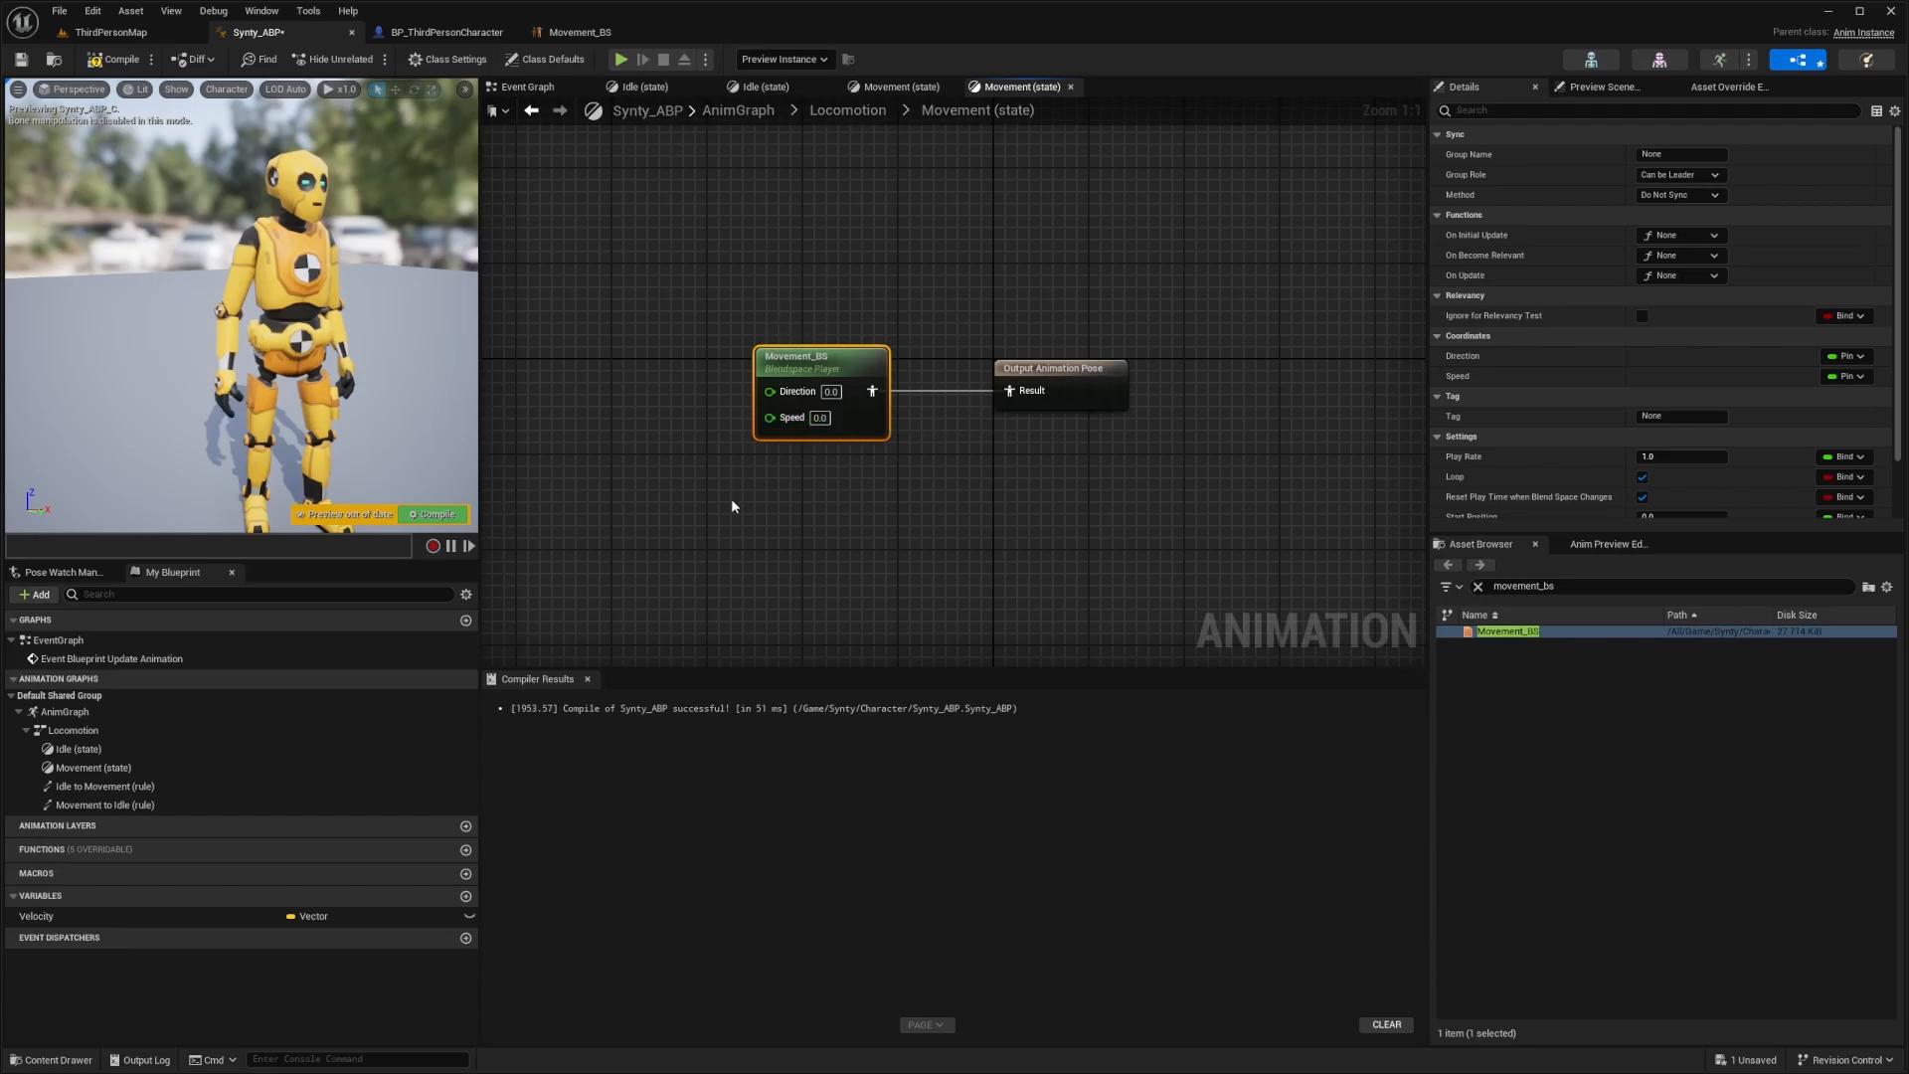
Get the Velocity variable, add a Vector Length node to it and feed the result into Movement_BS's Speed input
{"action": "right_click_drag", "start_coordinate": [676, 374], "coordinate": [814, 408]}
{"action": "right_click_drag", "start_coordinate": [542, 544], "coordinate": [681, 536]}
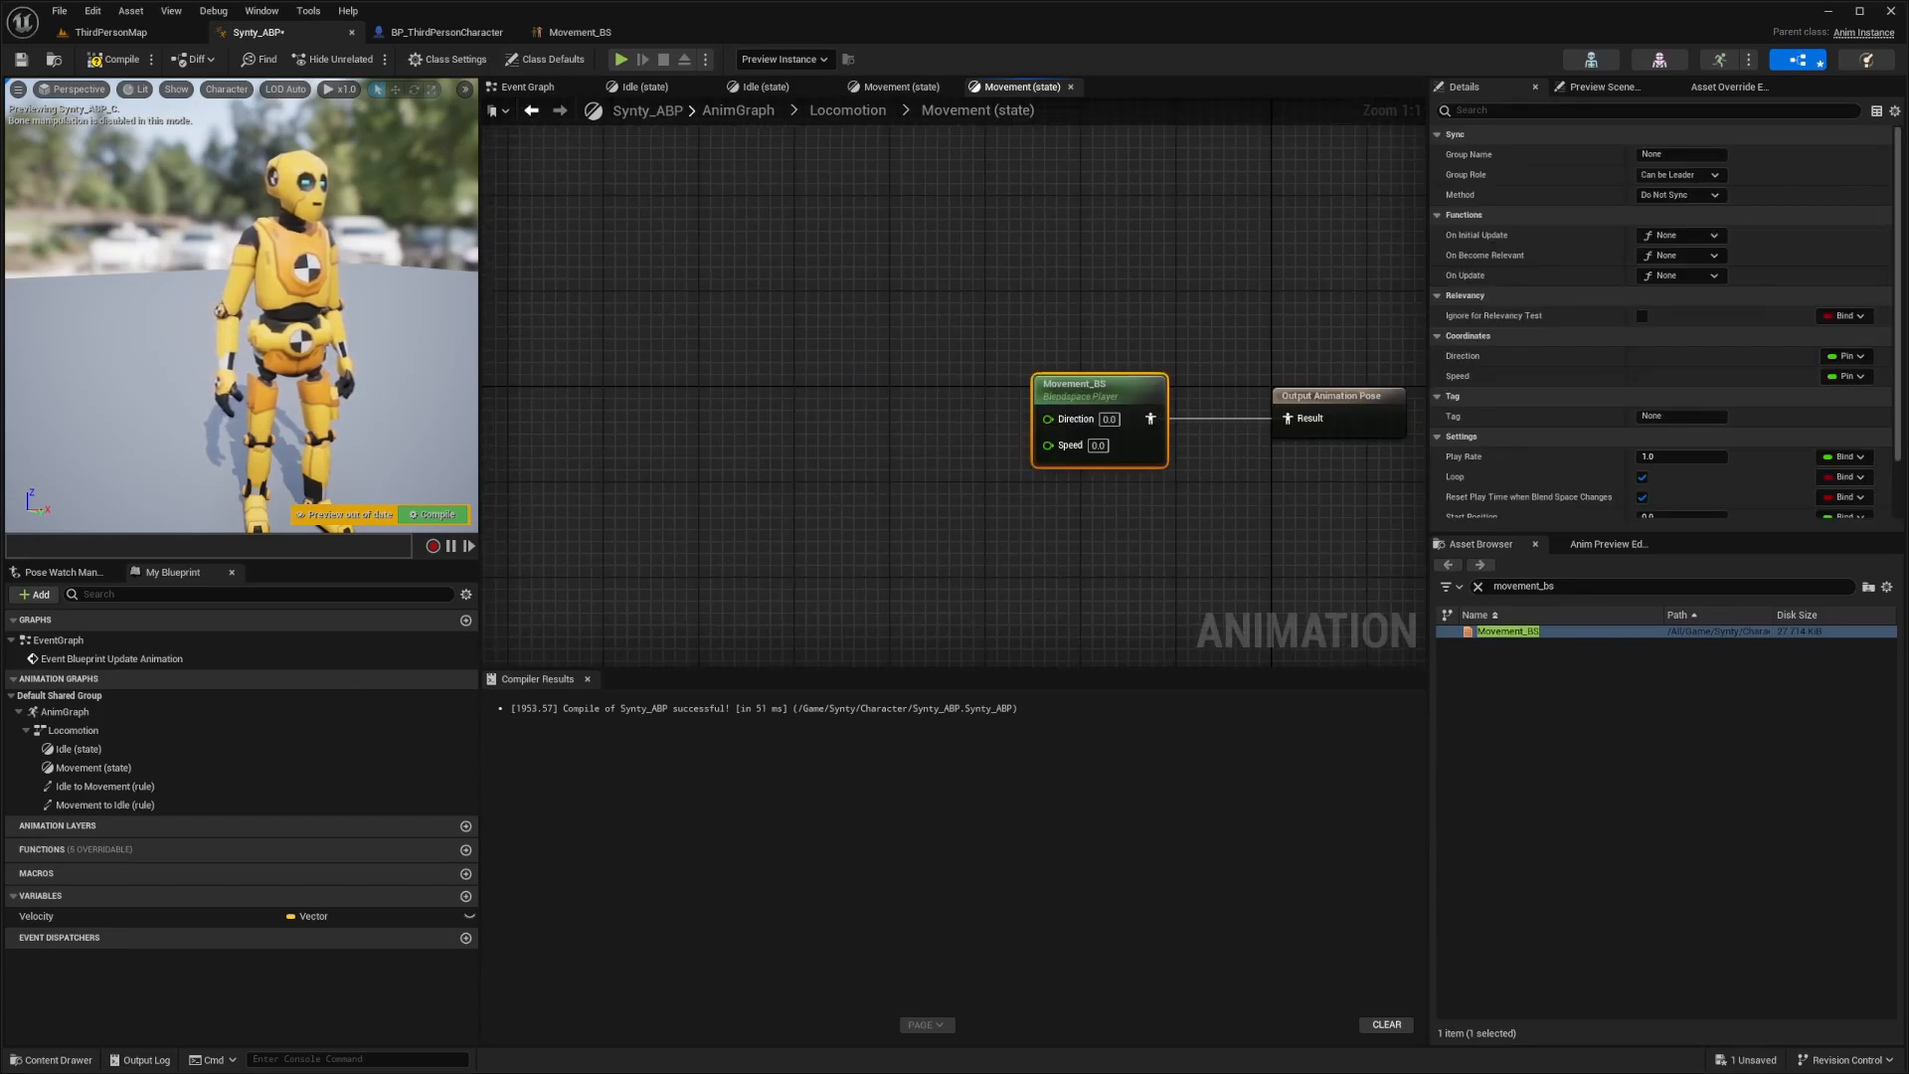
{"action": "left_click_drag", "start_coordinate": [40, 916], "coordinate": [722, 494]}
{"action": "left_click", "coordinate": [655, 500]}
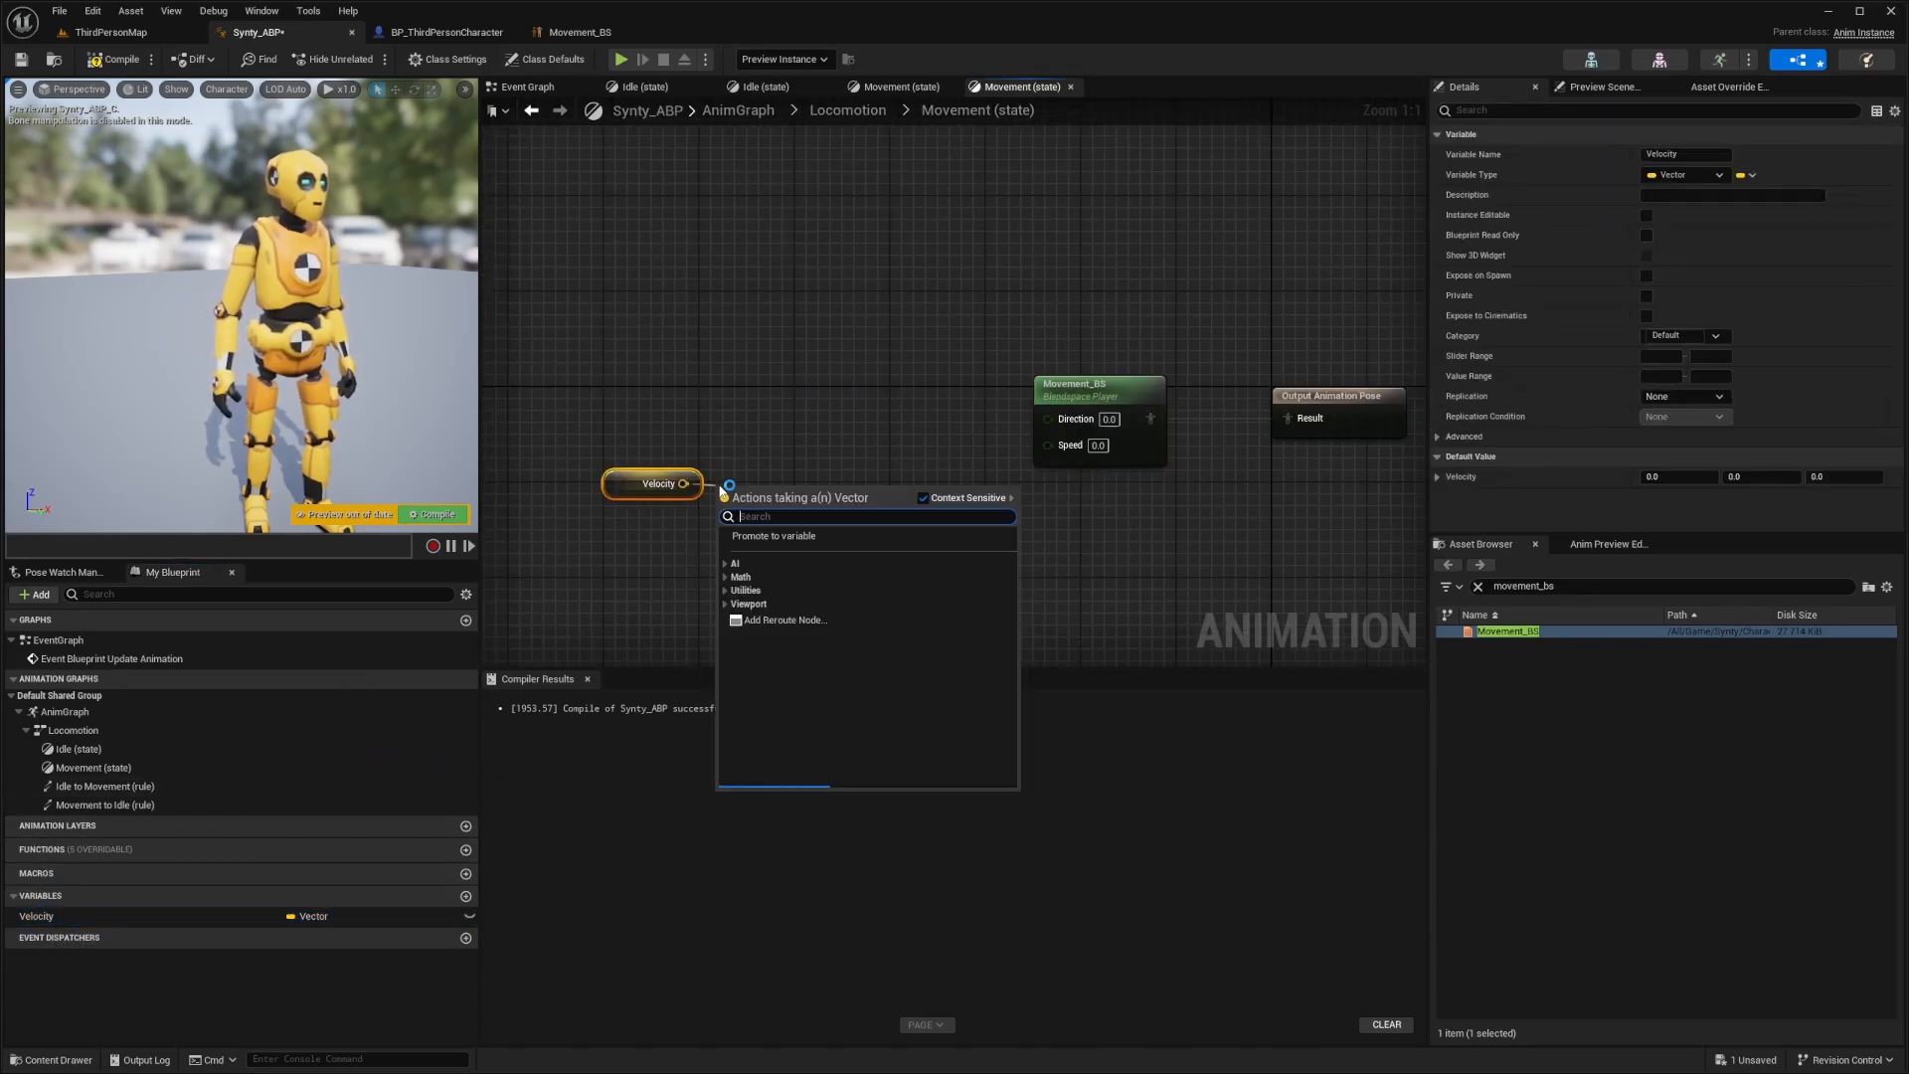
{"action": "type", "text": "ve"}
{"action": "type", "text": "c"}
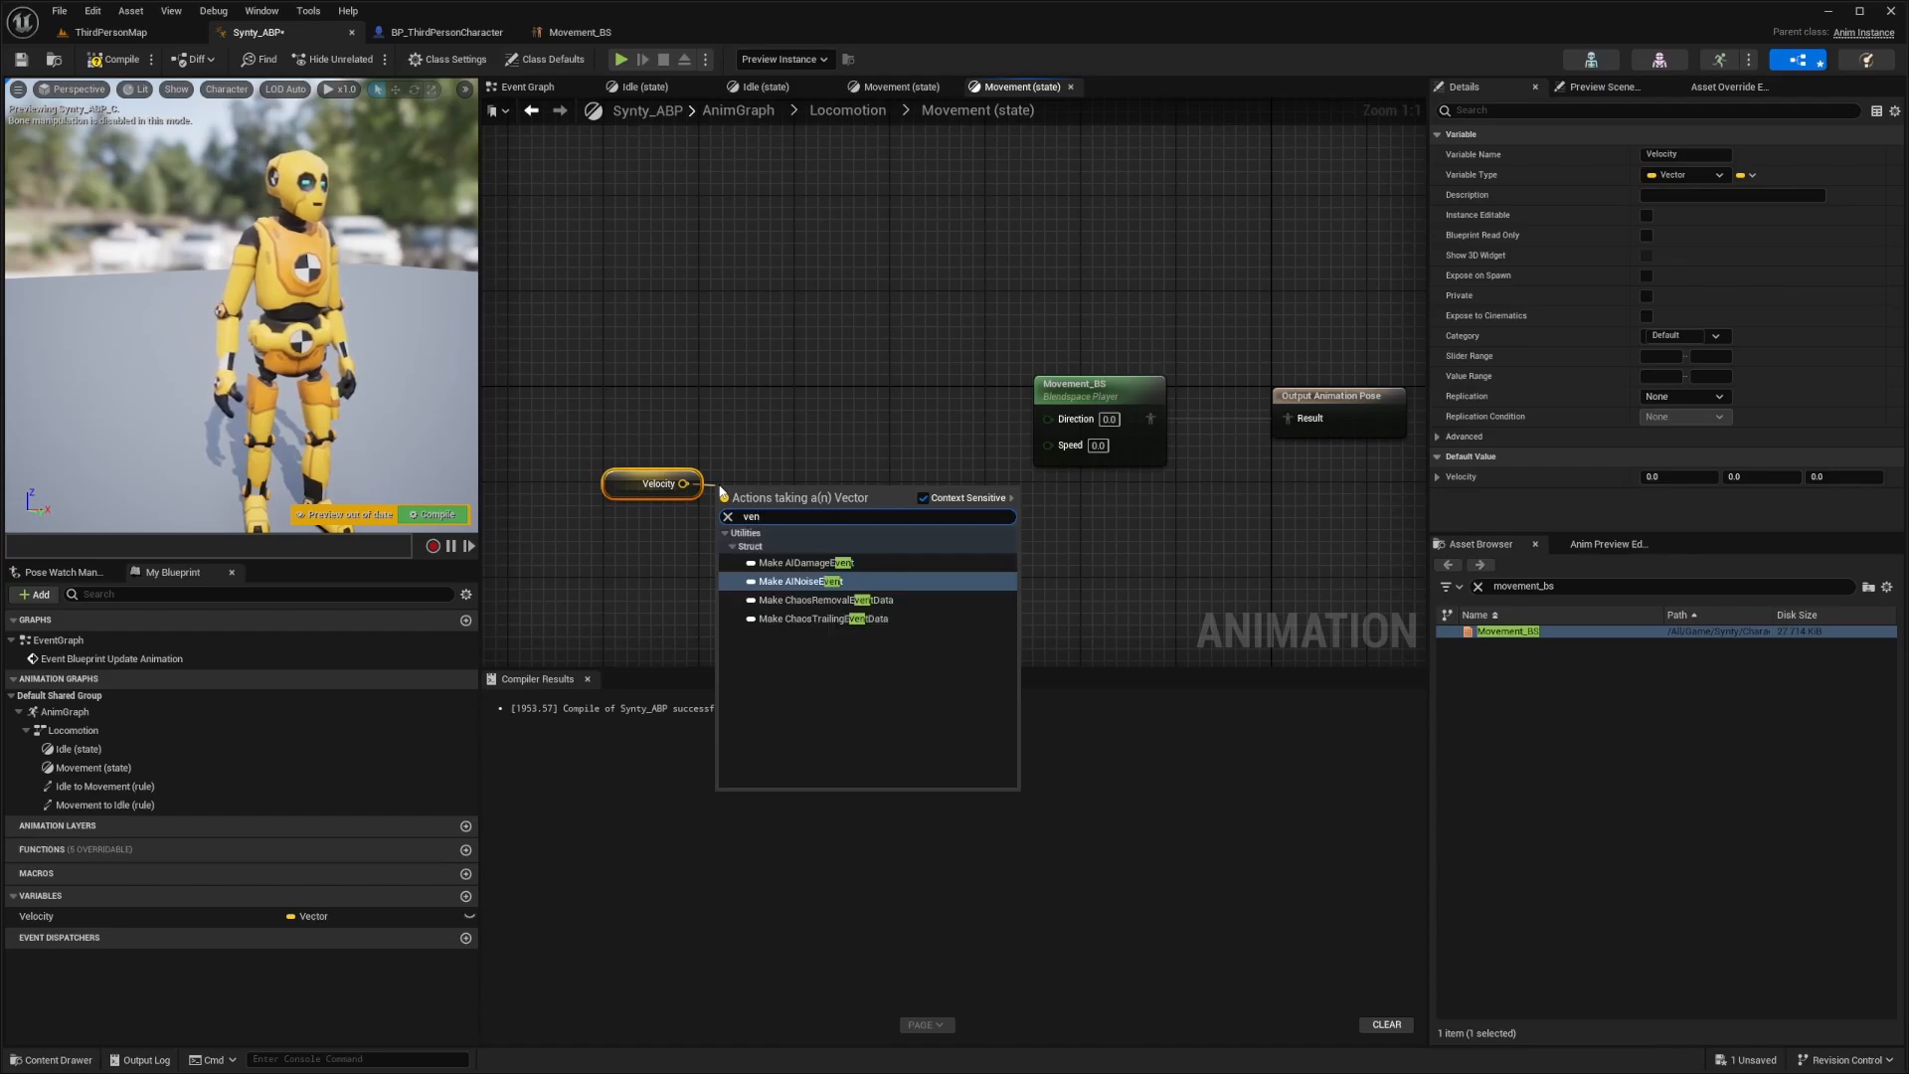
{"action": "type", "text": "tor"}
{"action": "left_click", "coordinate": [806, 628]}
{"action": "left_click_drag", "start_coordinate": [853, 505], "coordinate": [1047, 444]}
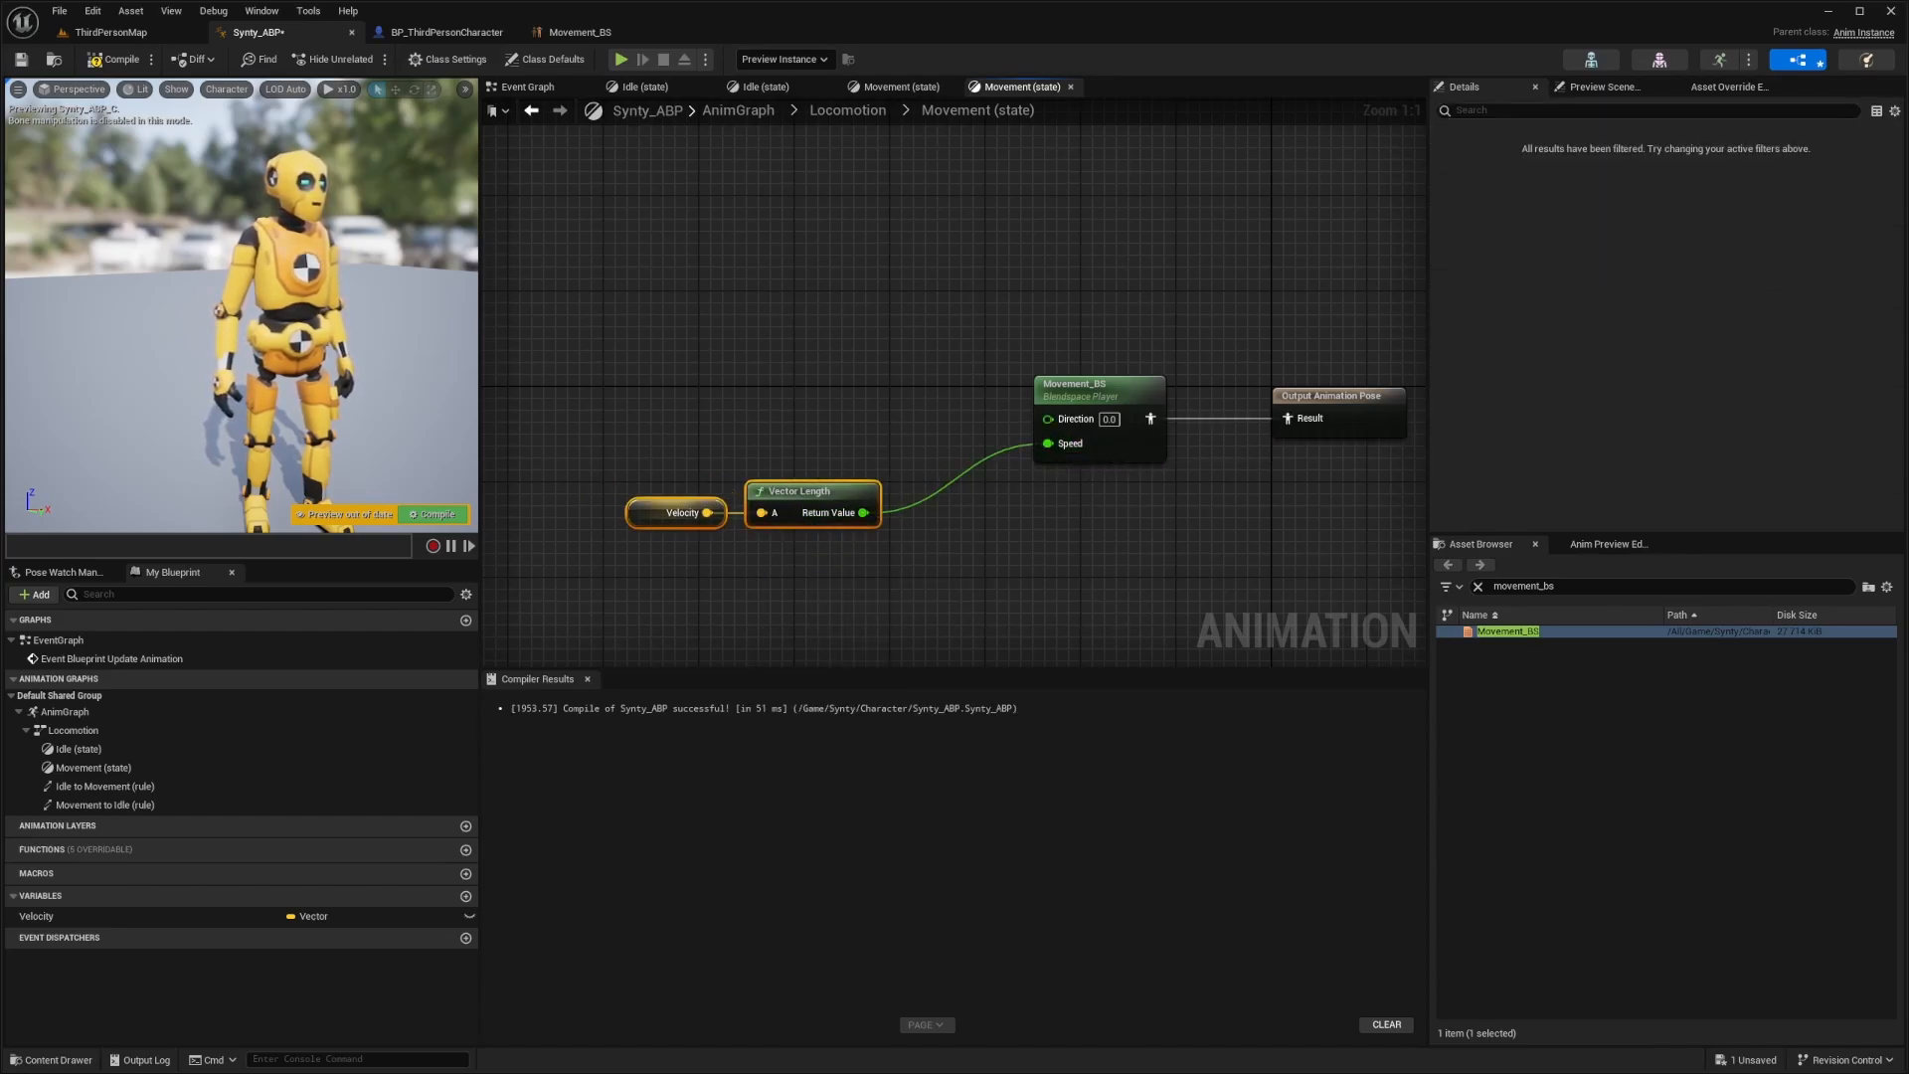
In the Event Graph, add a Get Actor Rotation node fed by Try Get Pawn Owner and place it below Get Velocity
{"action": "left_click", "coordinate": [517, 87]}
{"action": "left_click", "coordinate": [591, 391]}
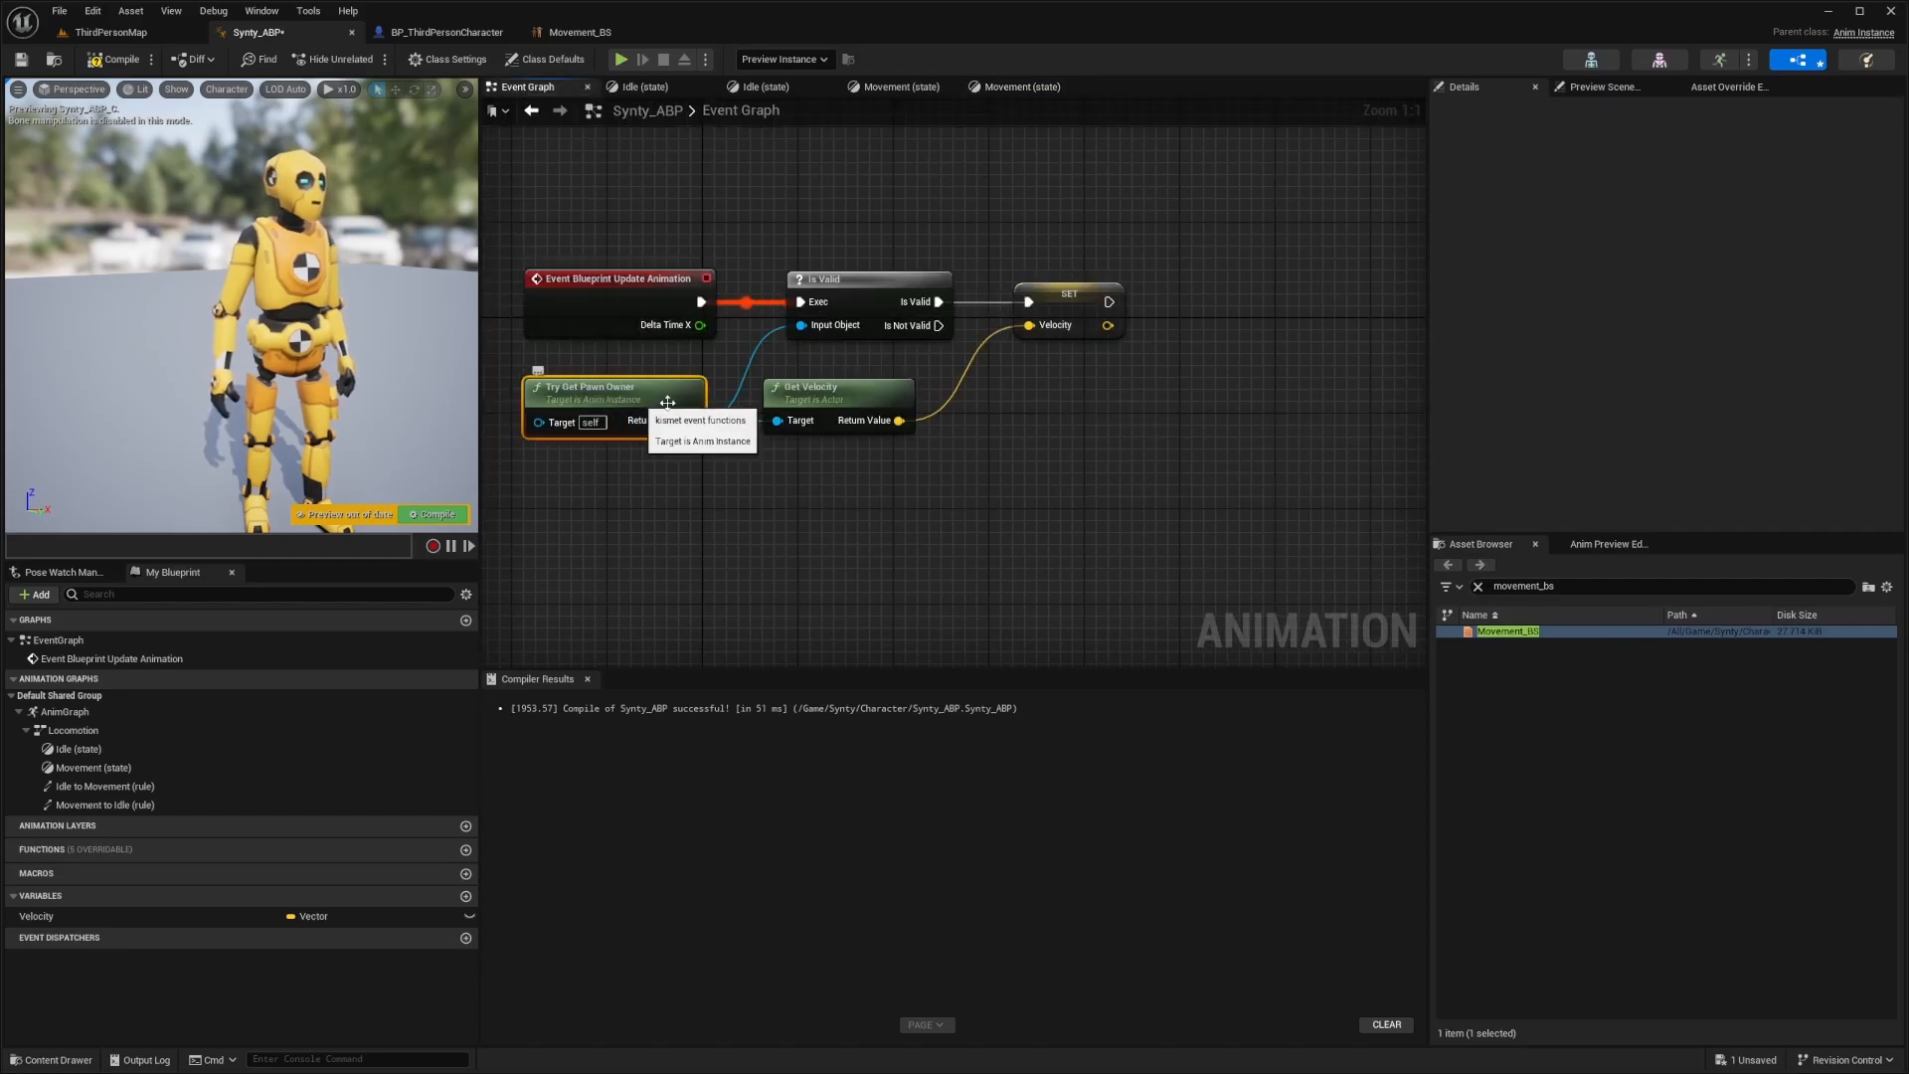
{"action": "left_click_drag", "start_coordinate": [689, 420], "coordinate": [809, 511]}
{"action": "type", "text": "get actor rotation"}
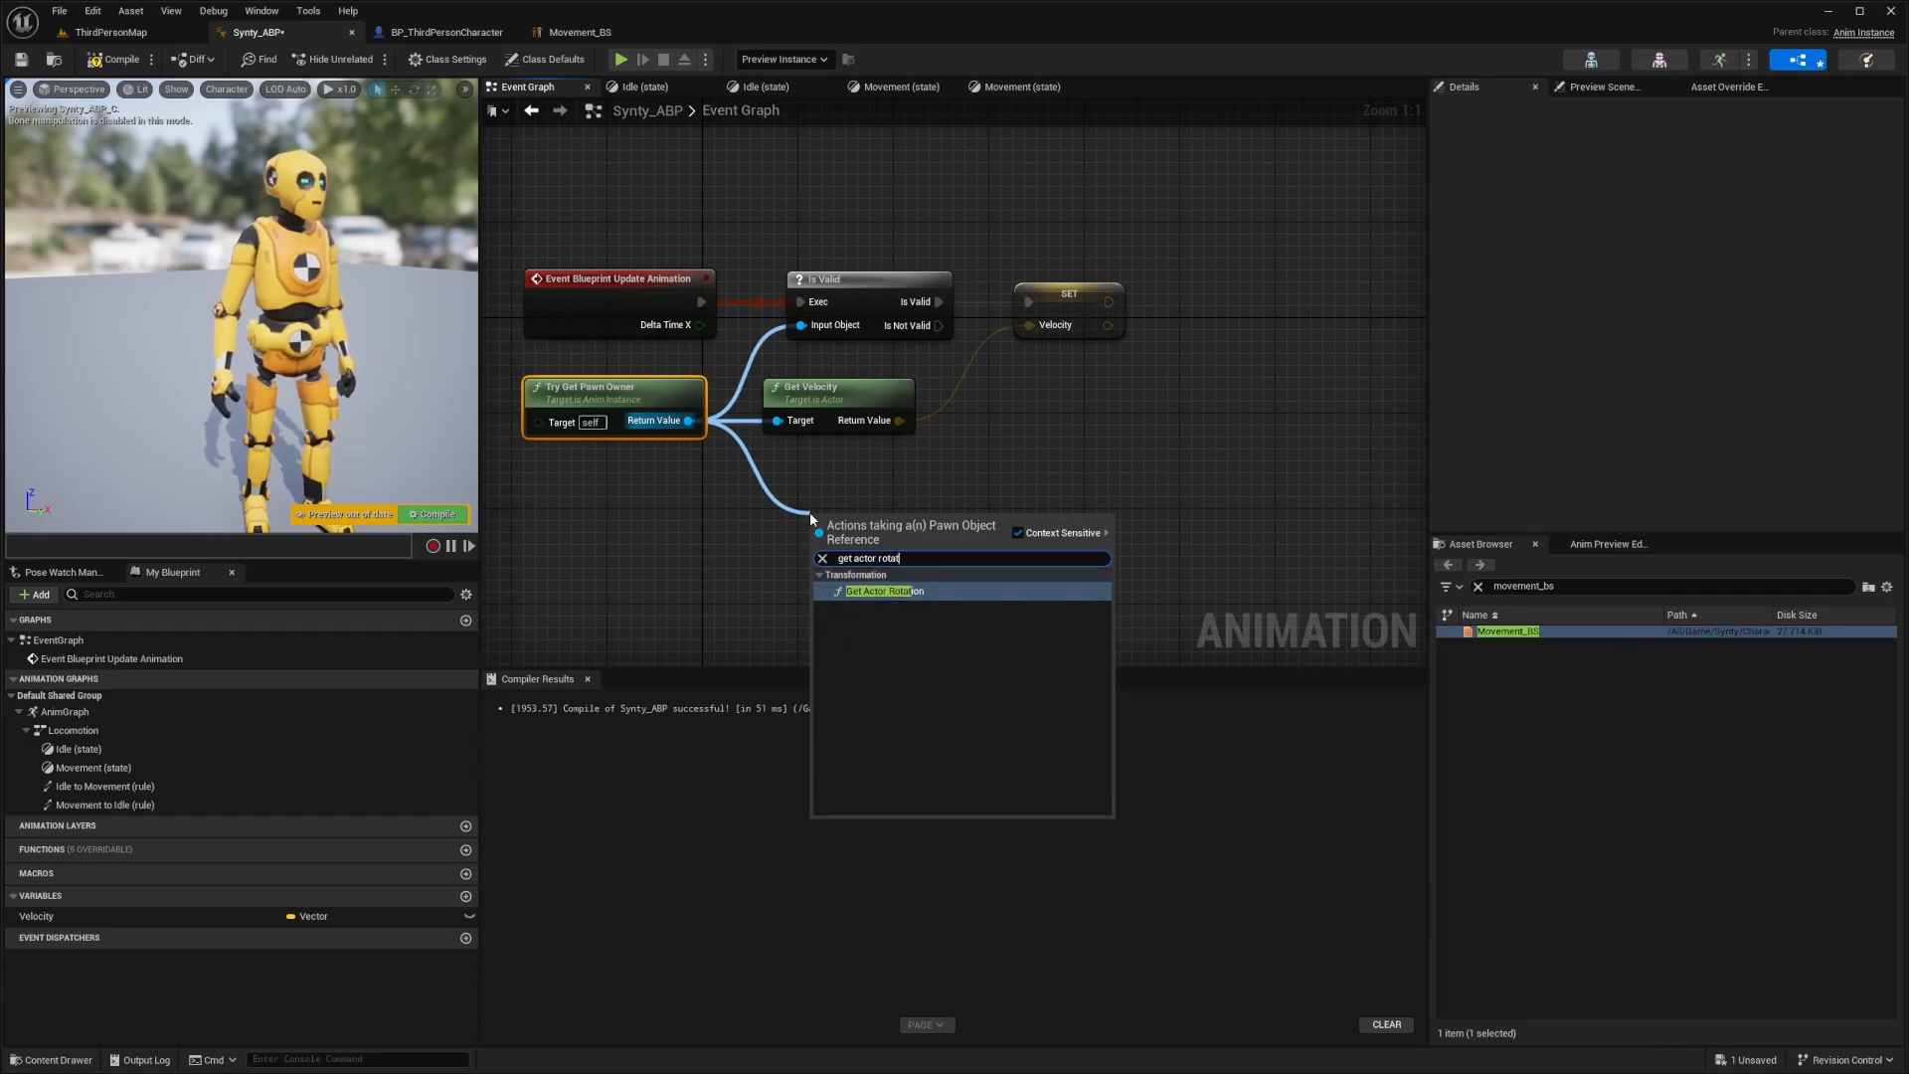
{"action": "key", "text": "Return"}
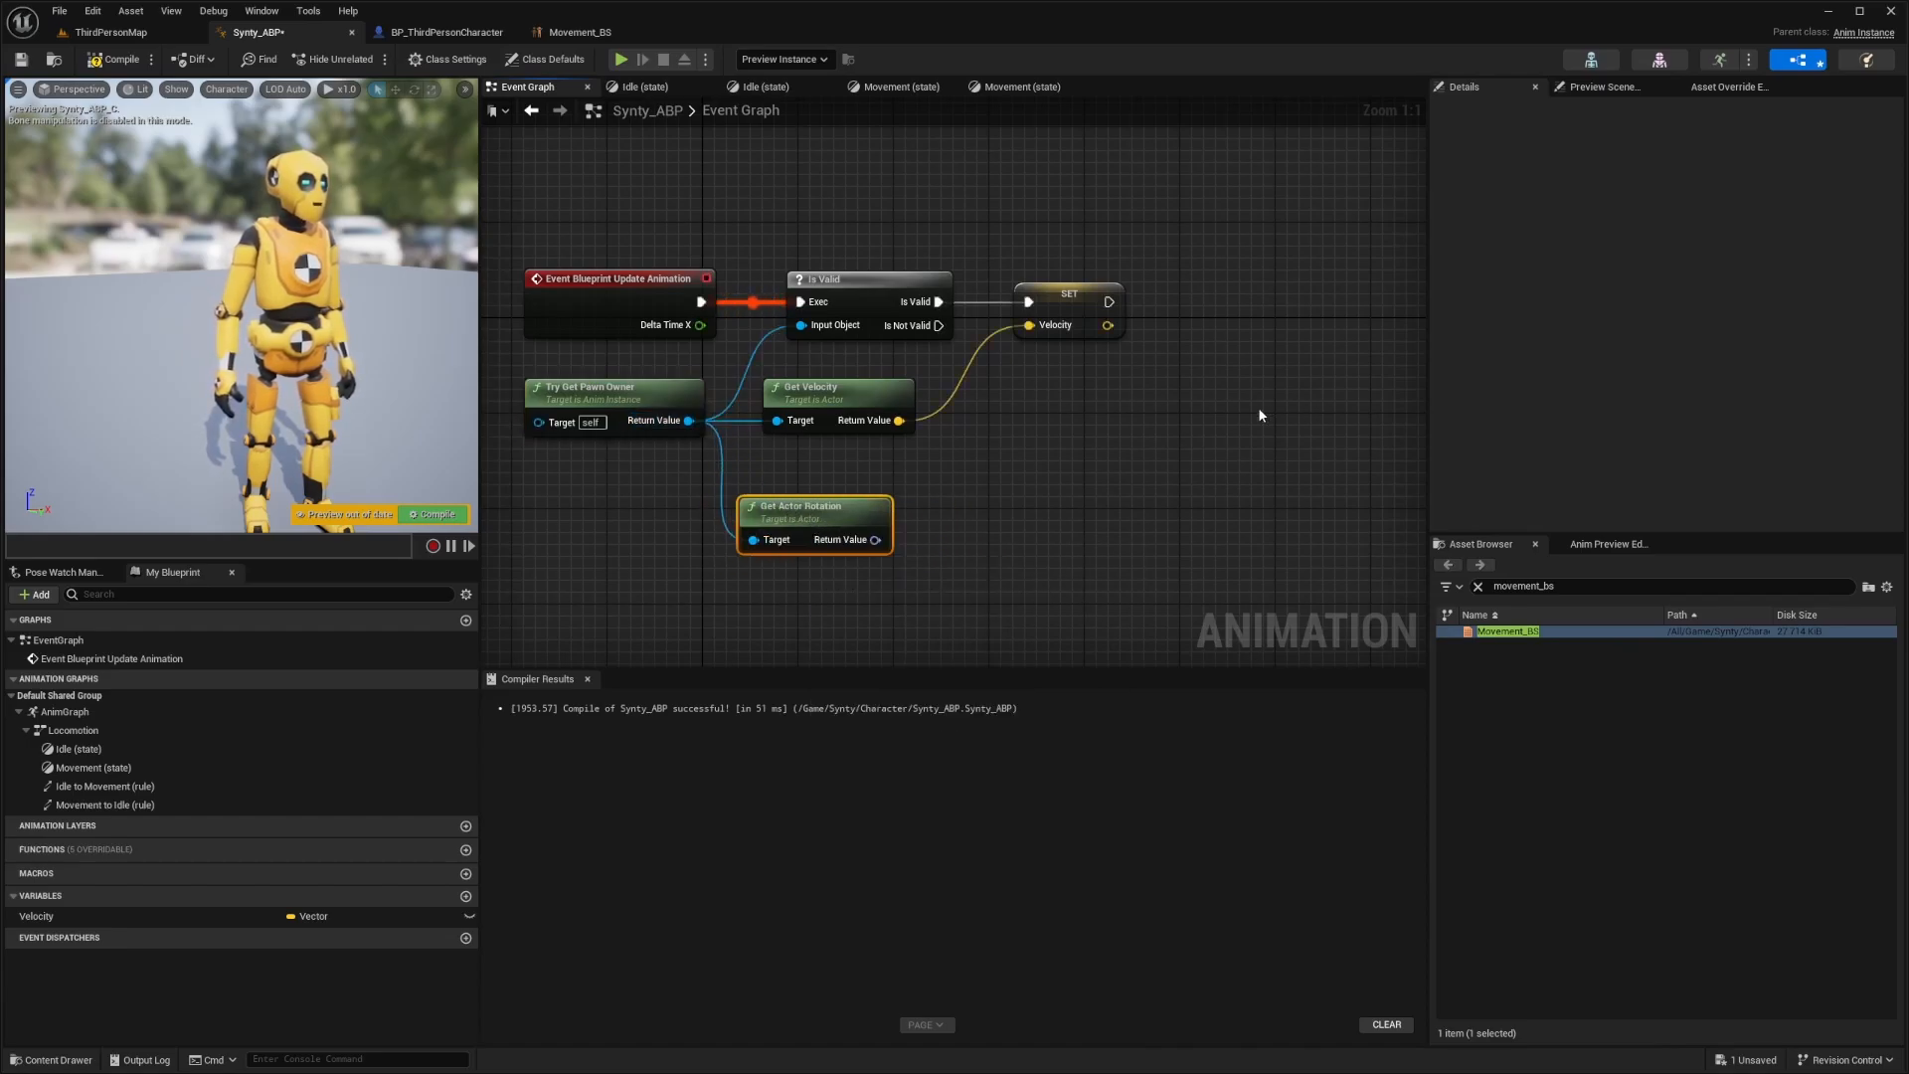
{"action": "left_click_drag", "start_coordinate": [782, 536], "coordinate": [829, 500]}
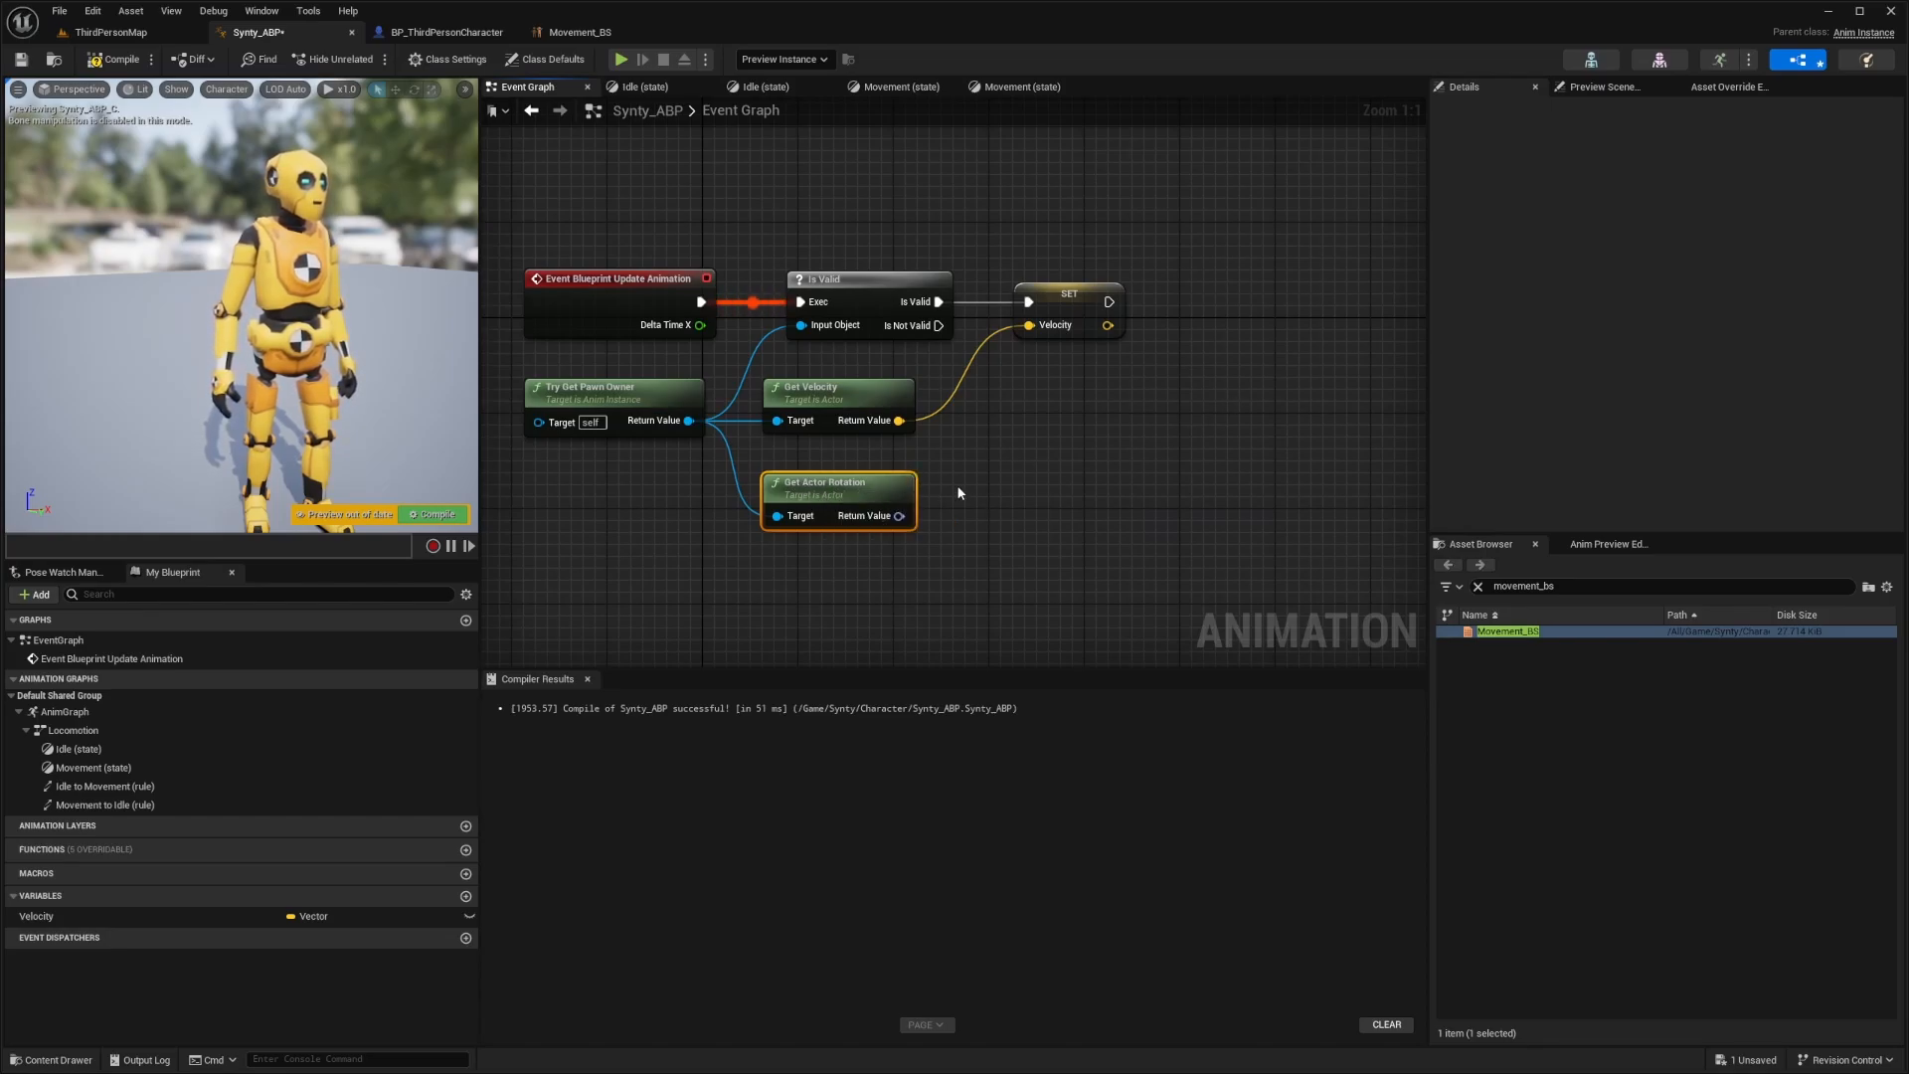
Add a Calculate Direction node using the actor rotation as Base Rotation and Get Velocity's return value as Velocity
{"action": "left_click_drag", "start_coordinate": [899, 516], "coordinate": [1023, 446]}
{"action": "type", "text": "calculate"}
{"action": "key", "text": "Return"}
{"action": "left_click", "coordinate": [788, 389]}
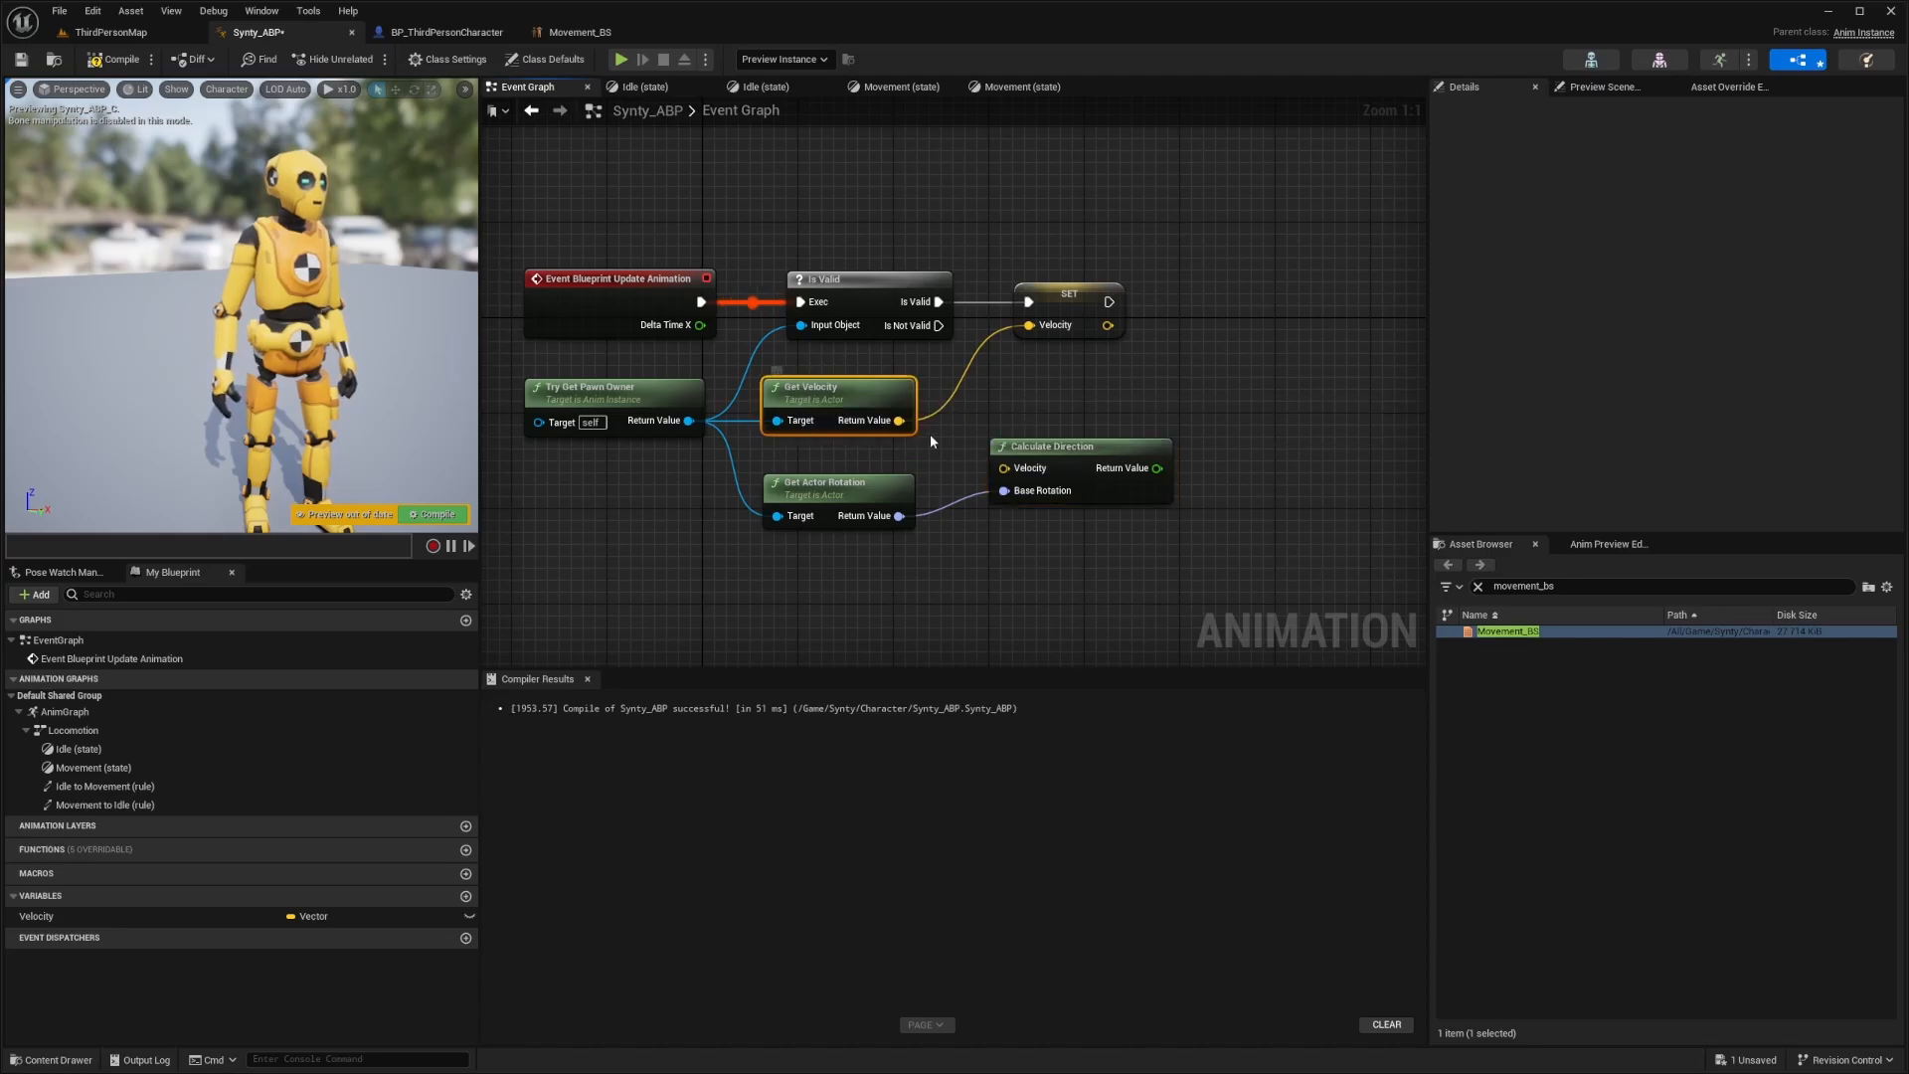
{"action": "left_click_drag", "start_coordinate": [899, 420], "coordinate": [1005, 468]}
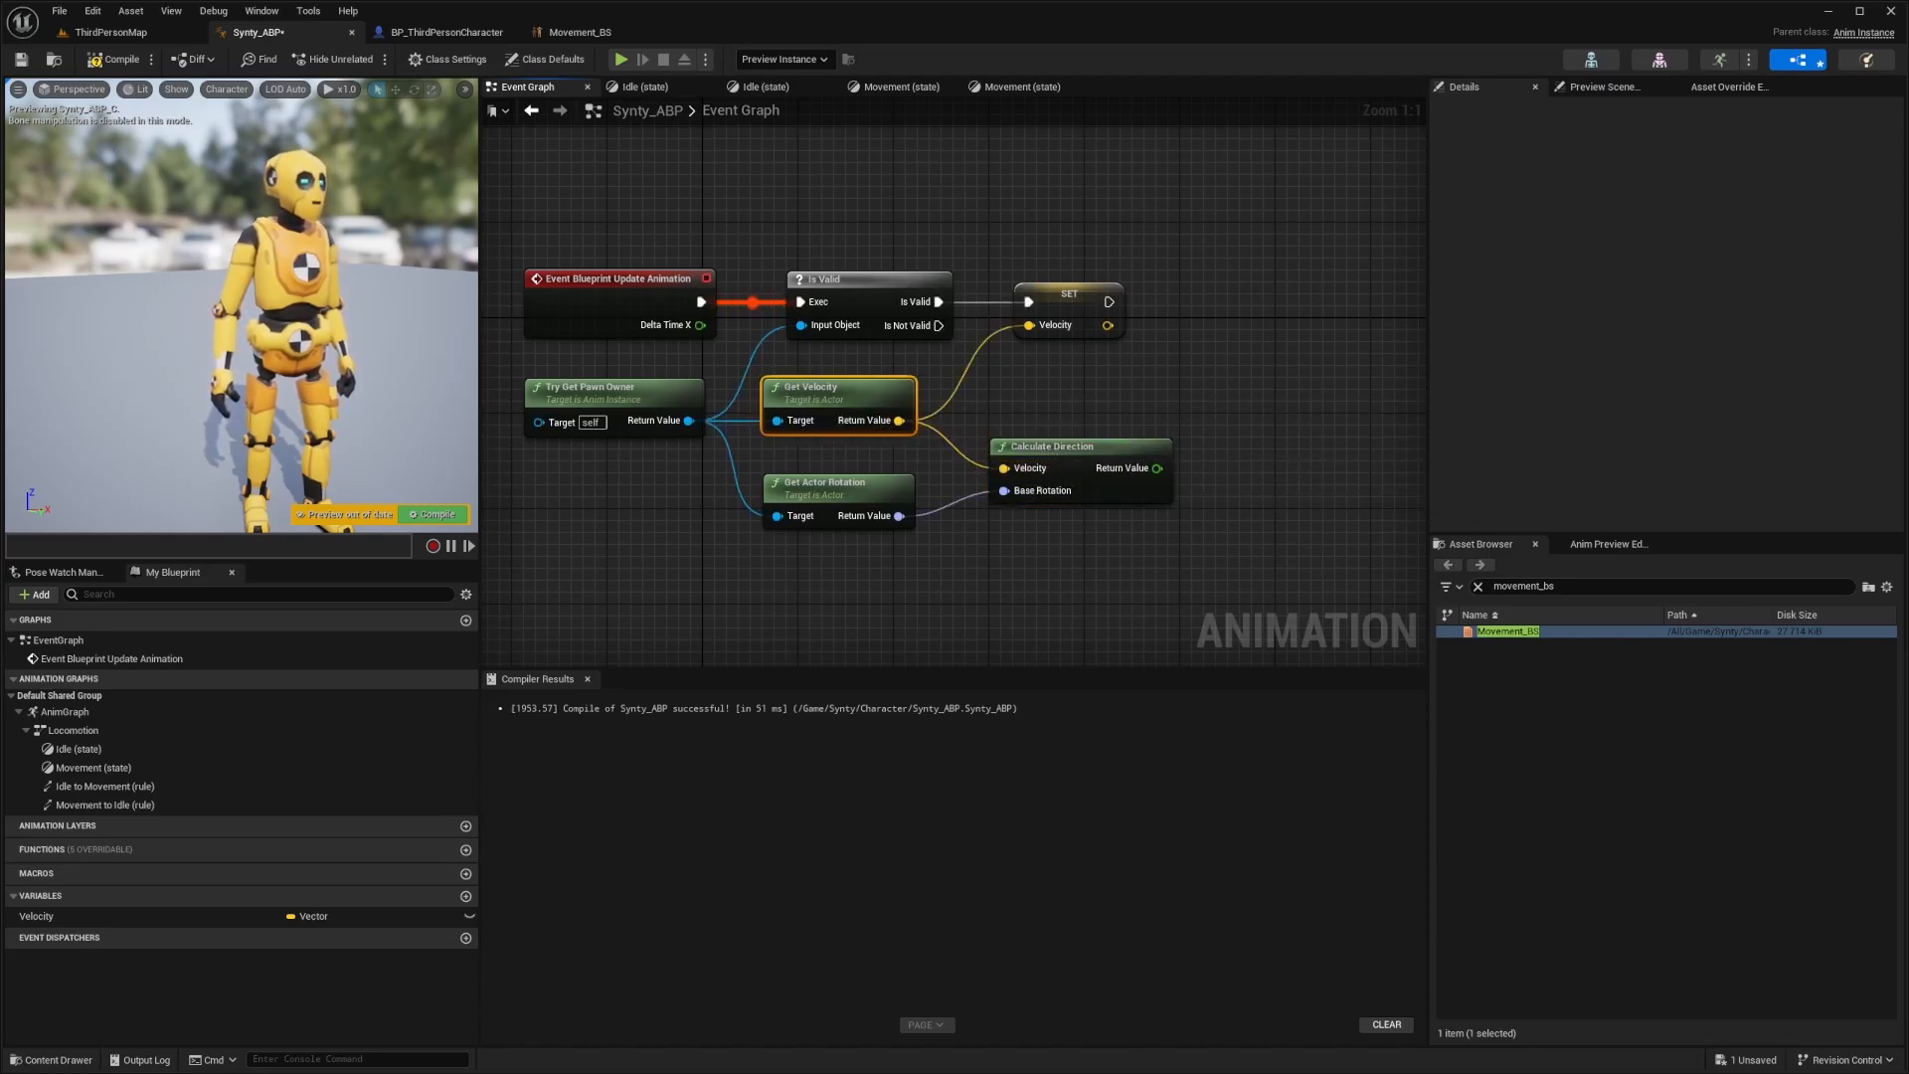
Promote Calculate Direction's return value to a variable named Direction, run its Set node after the Velocity Set, and compile
{"action": "right_click", "coordinate": [1148, 471]}
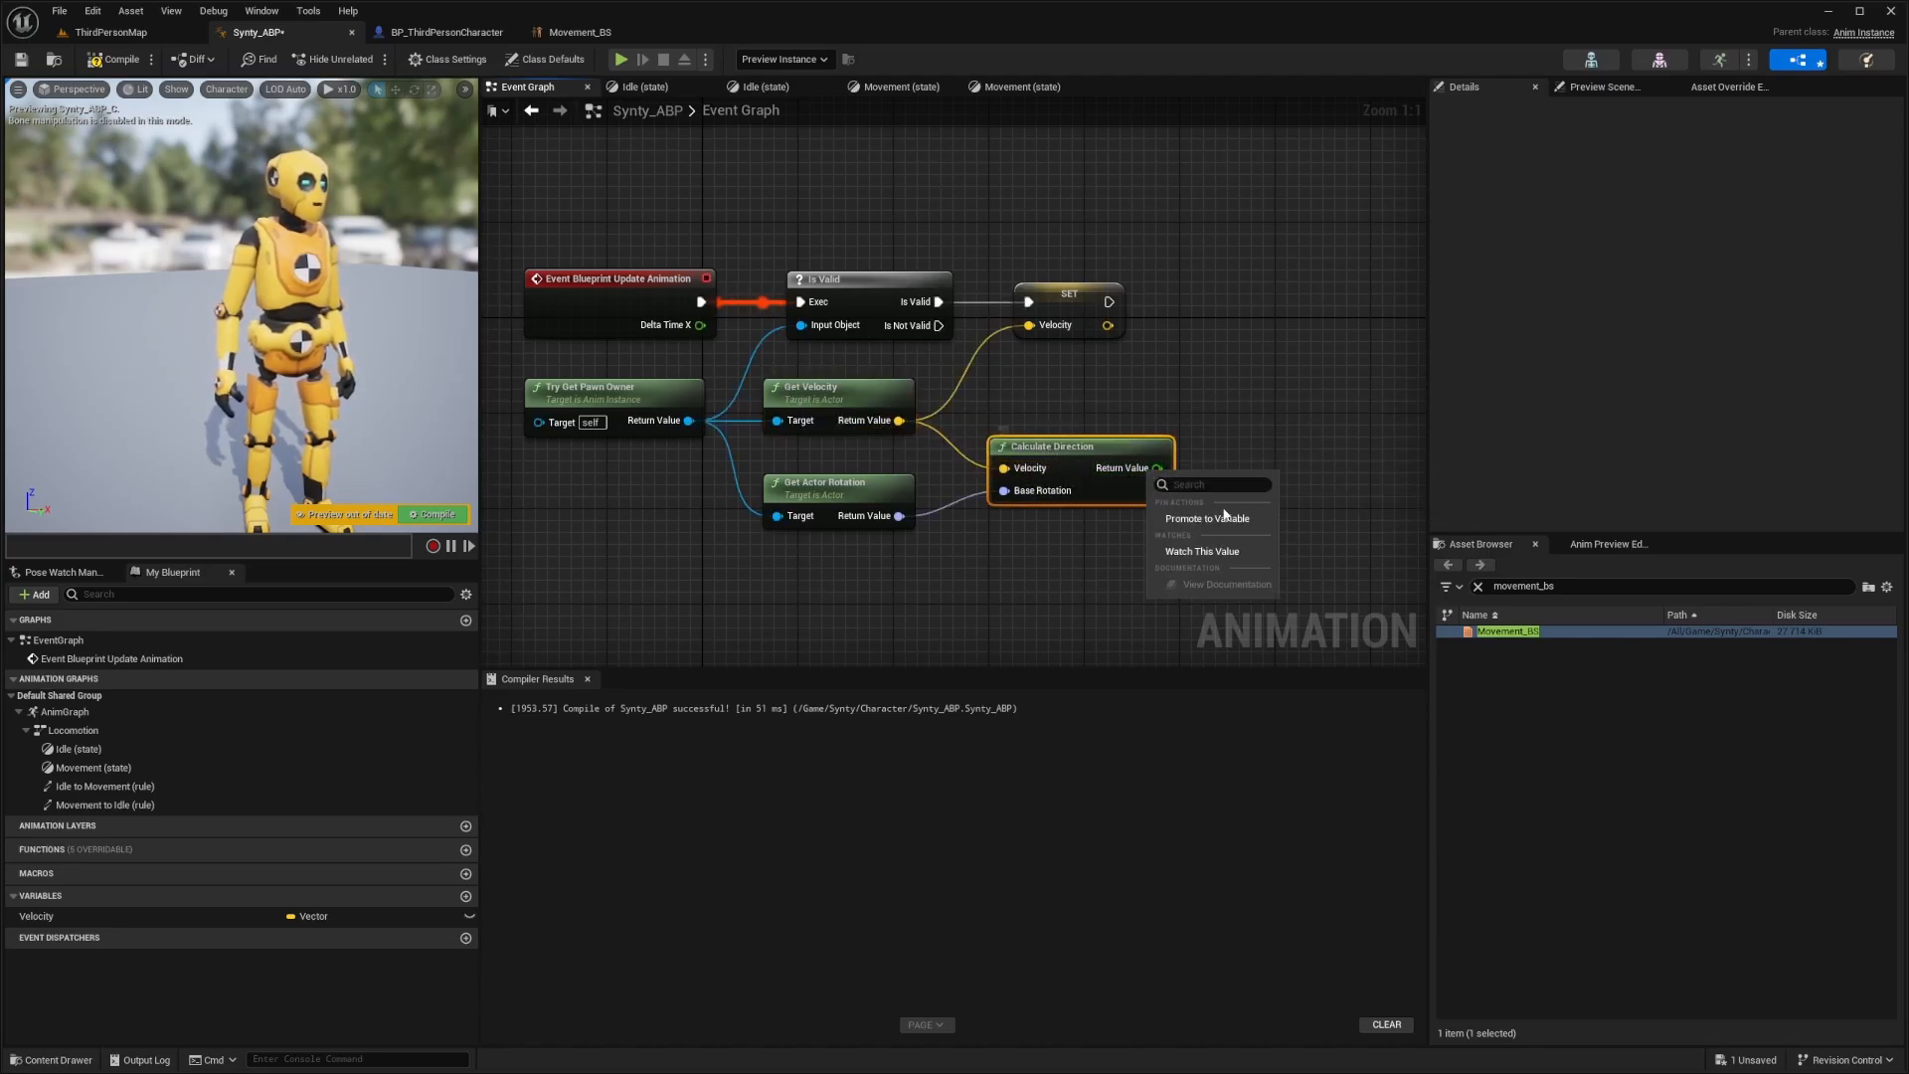
{"action": "left_click", "coordinate": [1216, 523]}
{"action": "type", "text": "Direction"}
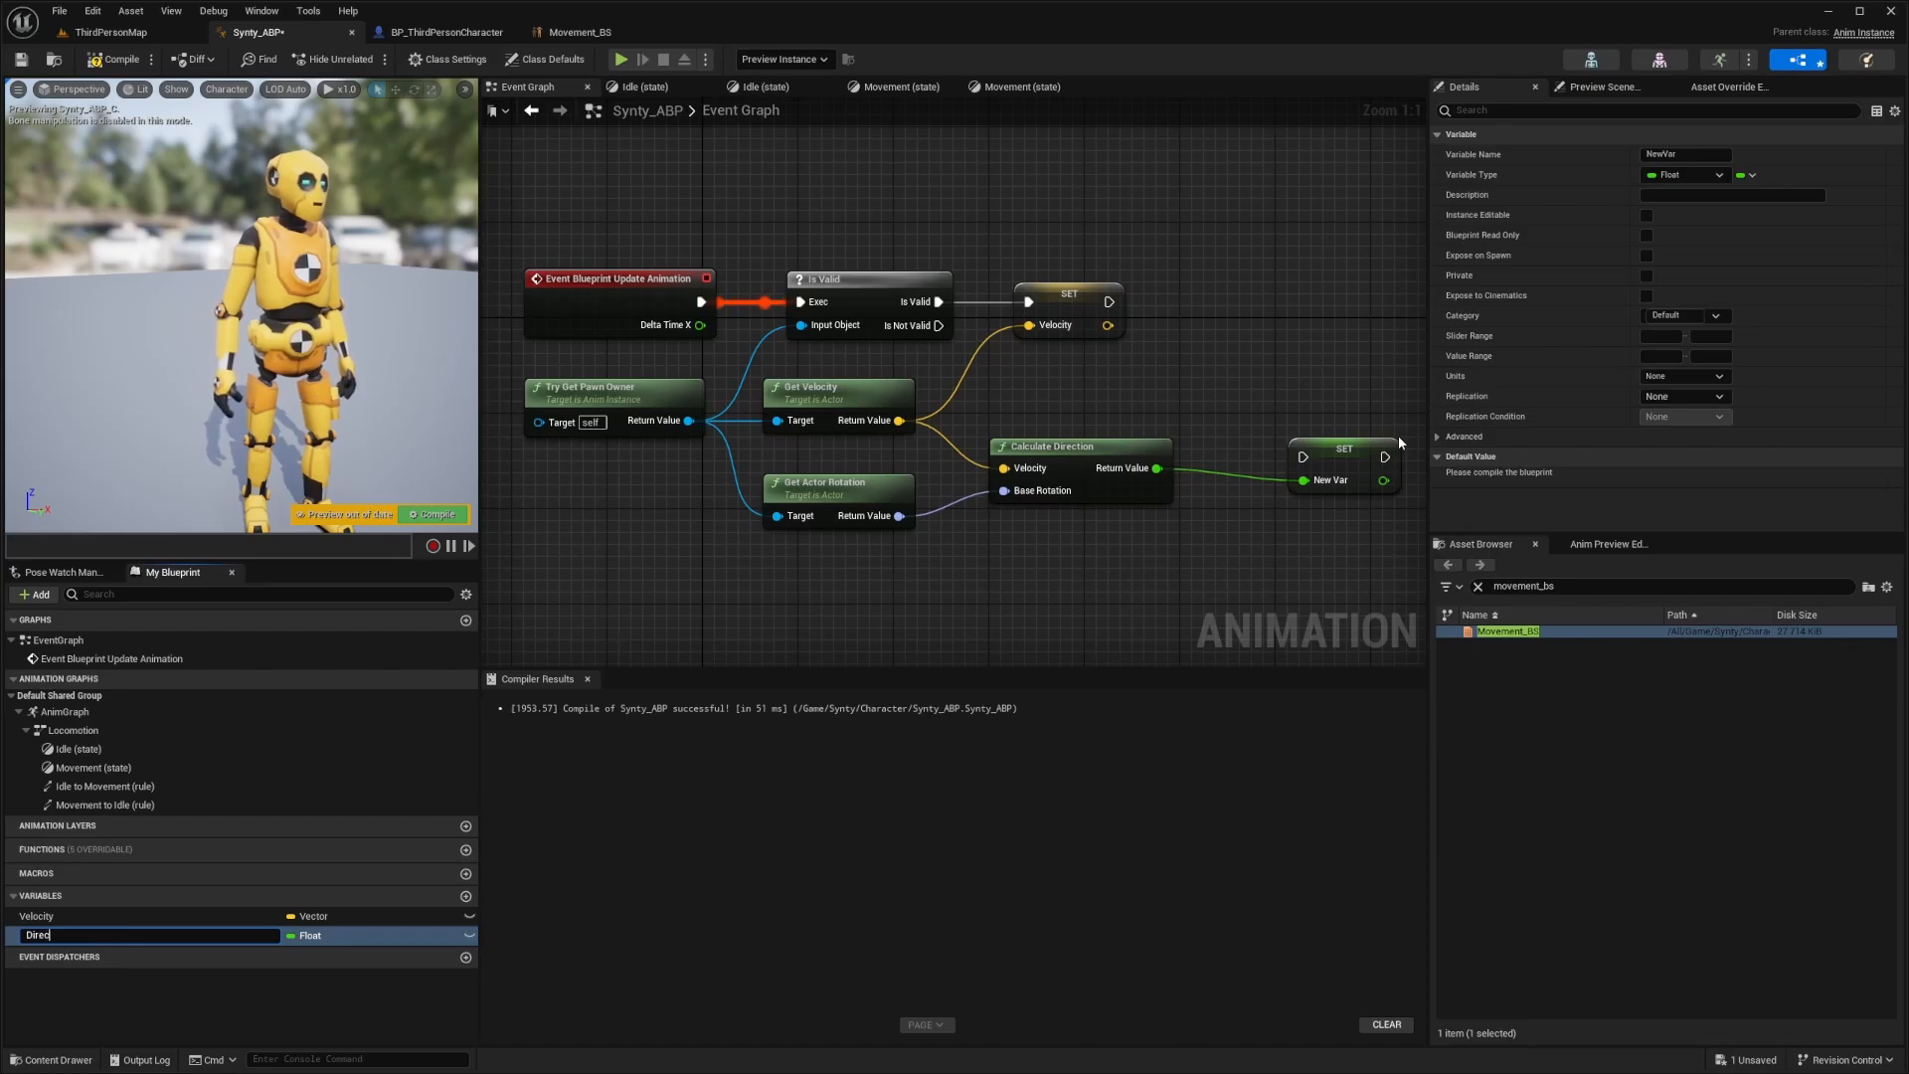
{"action": "key", "text": "Return"}
{"action": "left_click_drag", "start_coordinate": [1398, 436], "coordinate": [1313, 280]}
{"action": "left_click_drag", "start_coordinate": [1108, 301], "coordinate": [1223, 302]}
{"action": "key", "text": "F7"}
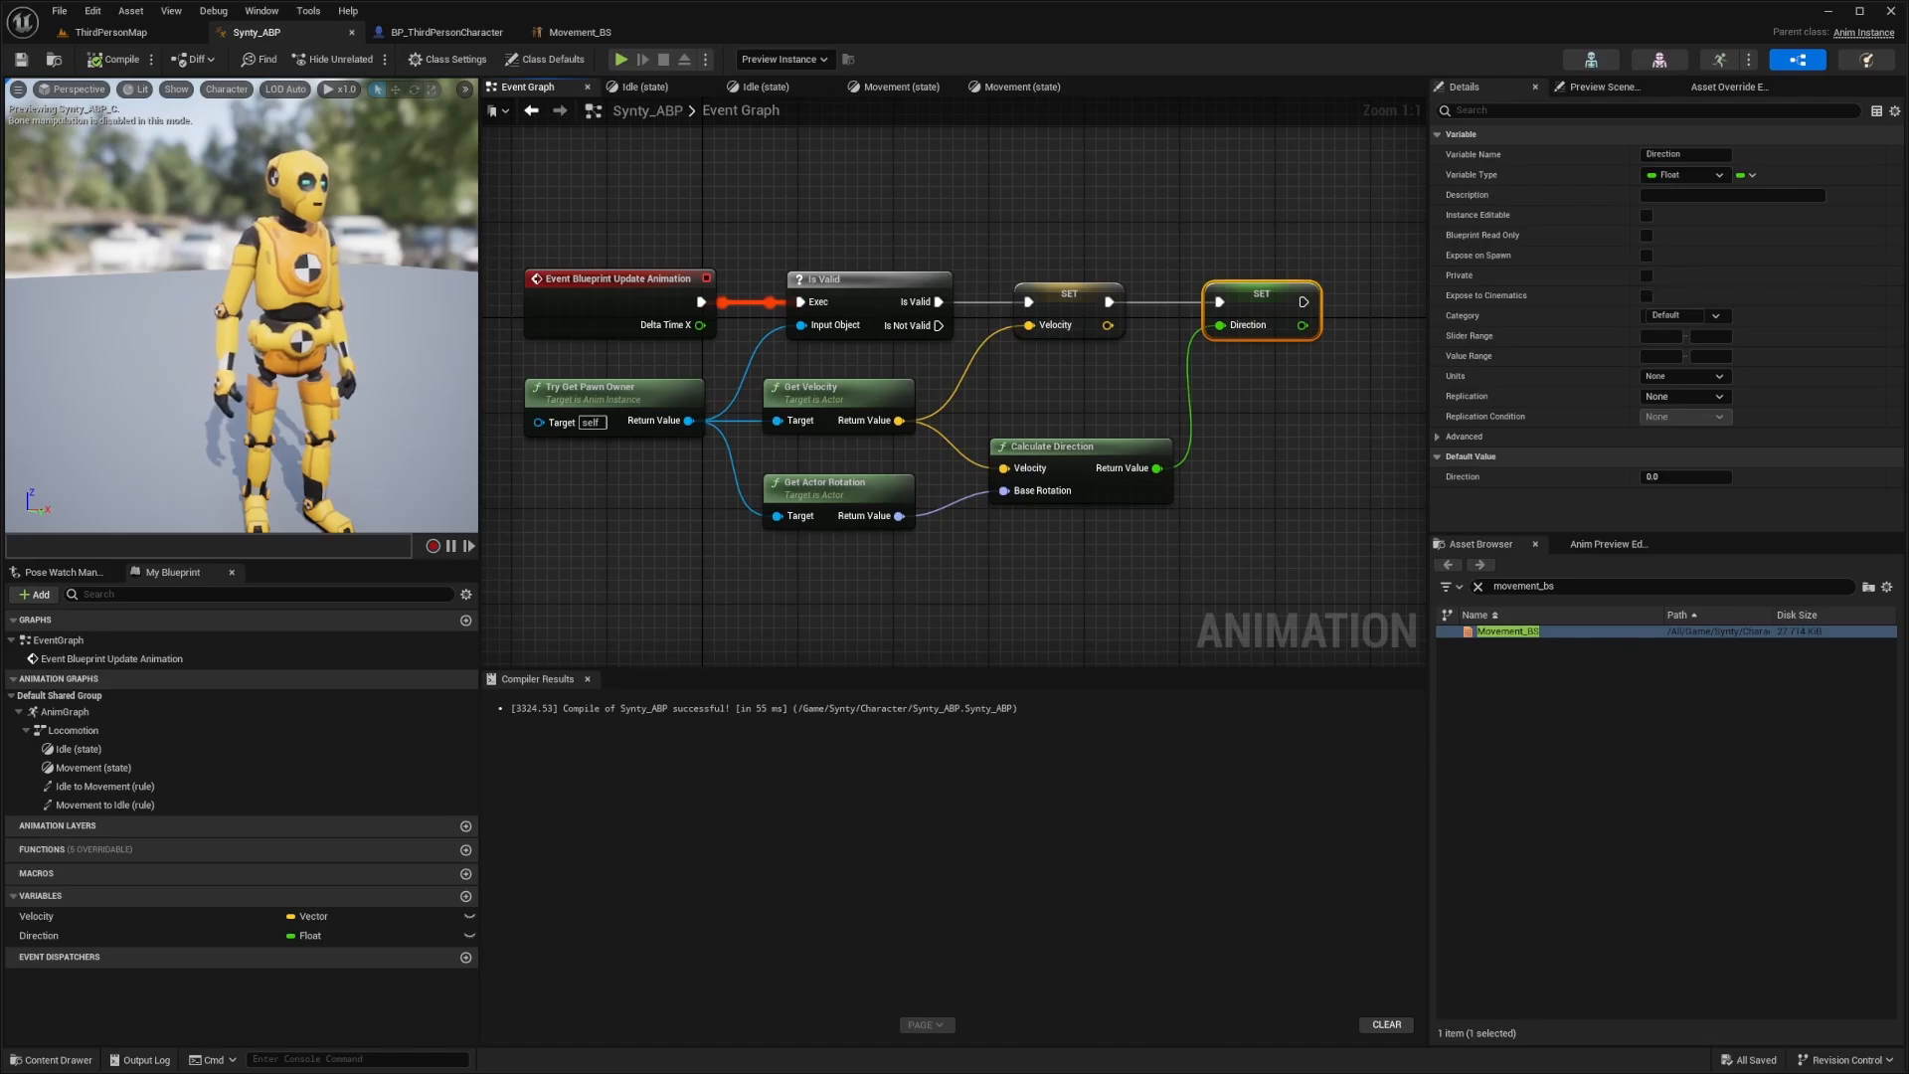
In the Movement state, connect a getter of the Direction variable to Movement_BS's Direction input
{"action": "left_click", "coordinate": [1041, 91]}
{"action": "left_click_drag", "start_coordinate": [69, 929], "coordinate": [1042, 364]}
{"action": "left_click", "coordinate": [831, 350]}
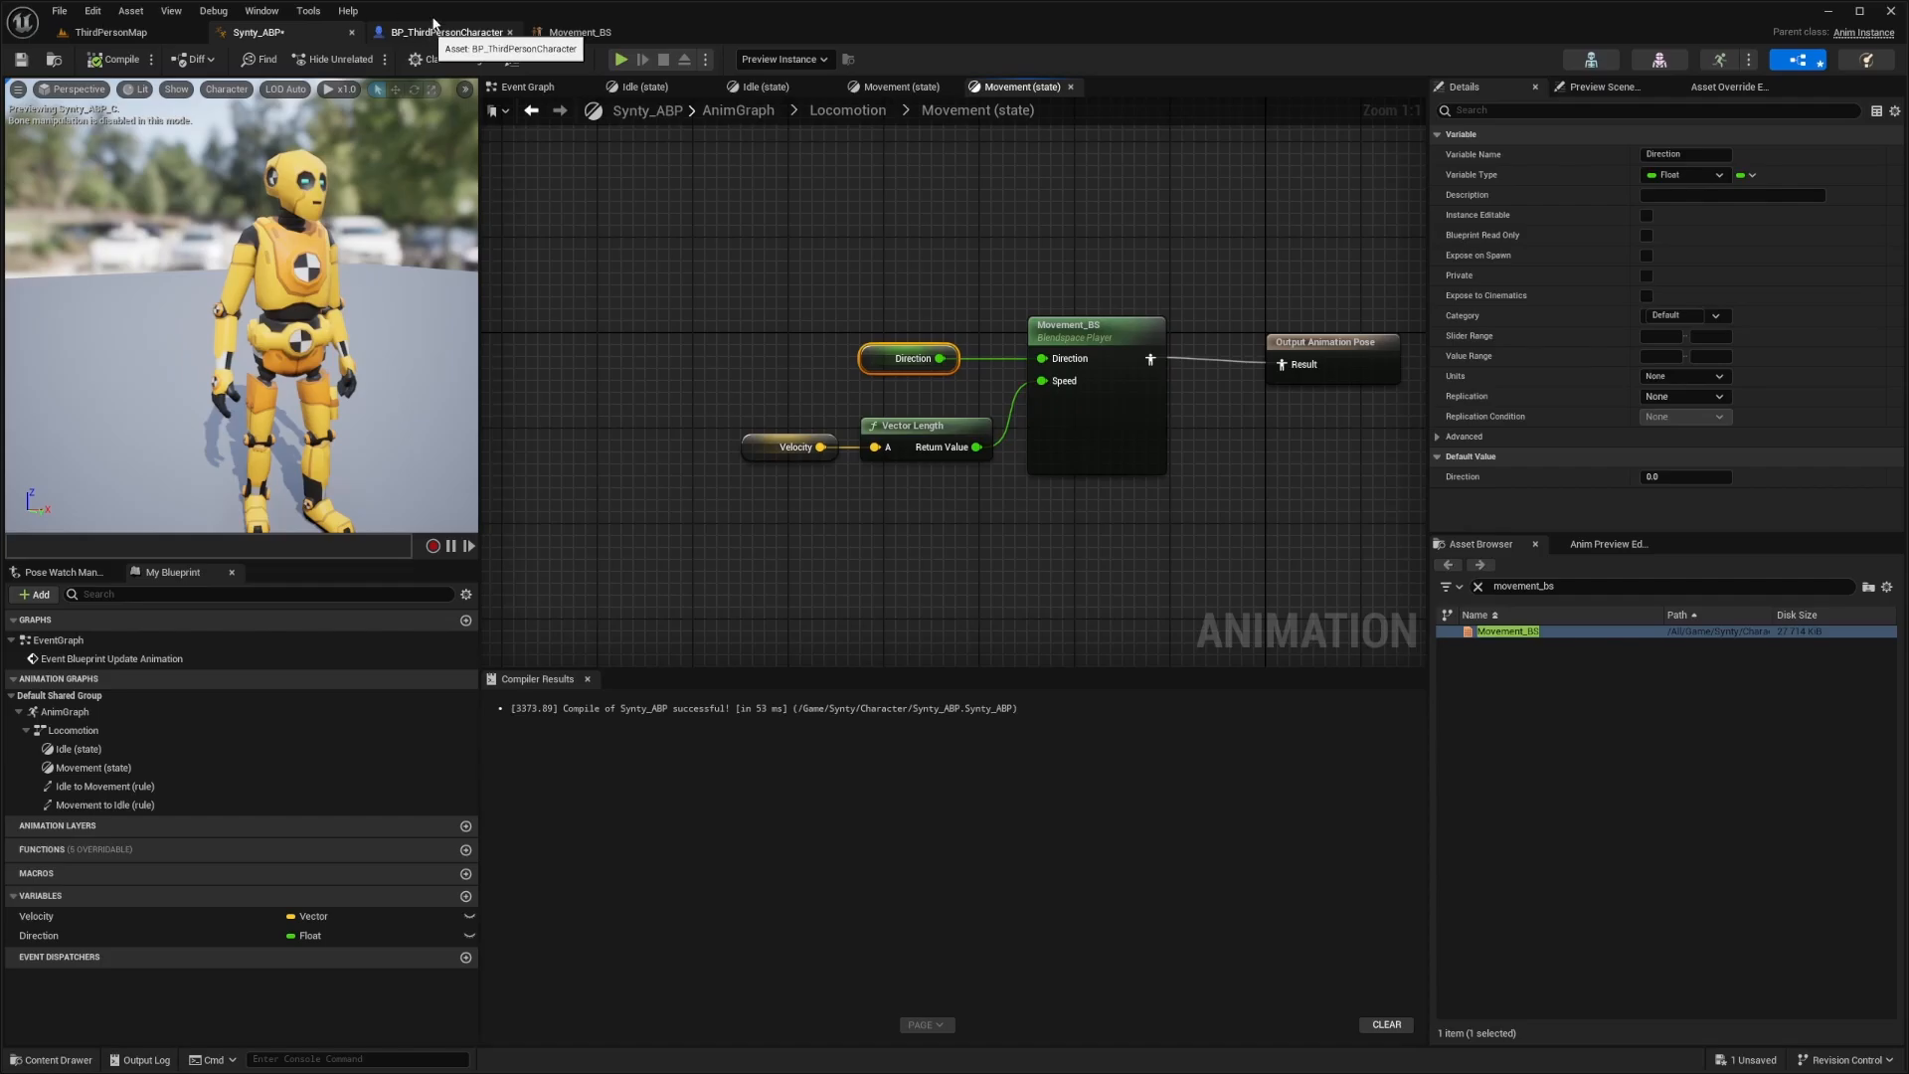
In BP_ThirdPersonCharacter's Character Movement, turn off Orient Rotation to Movement, turn on Use Controller Desired Rotation, and save
{"action": "left_click", "coordinate": [438, 32]}
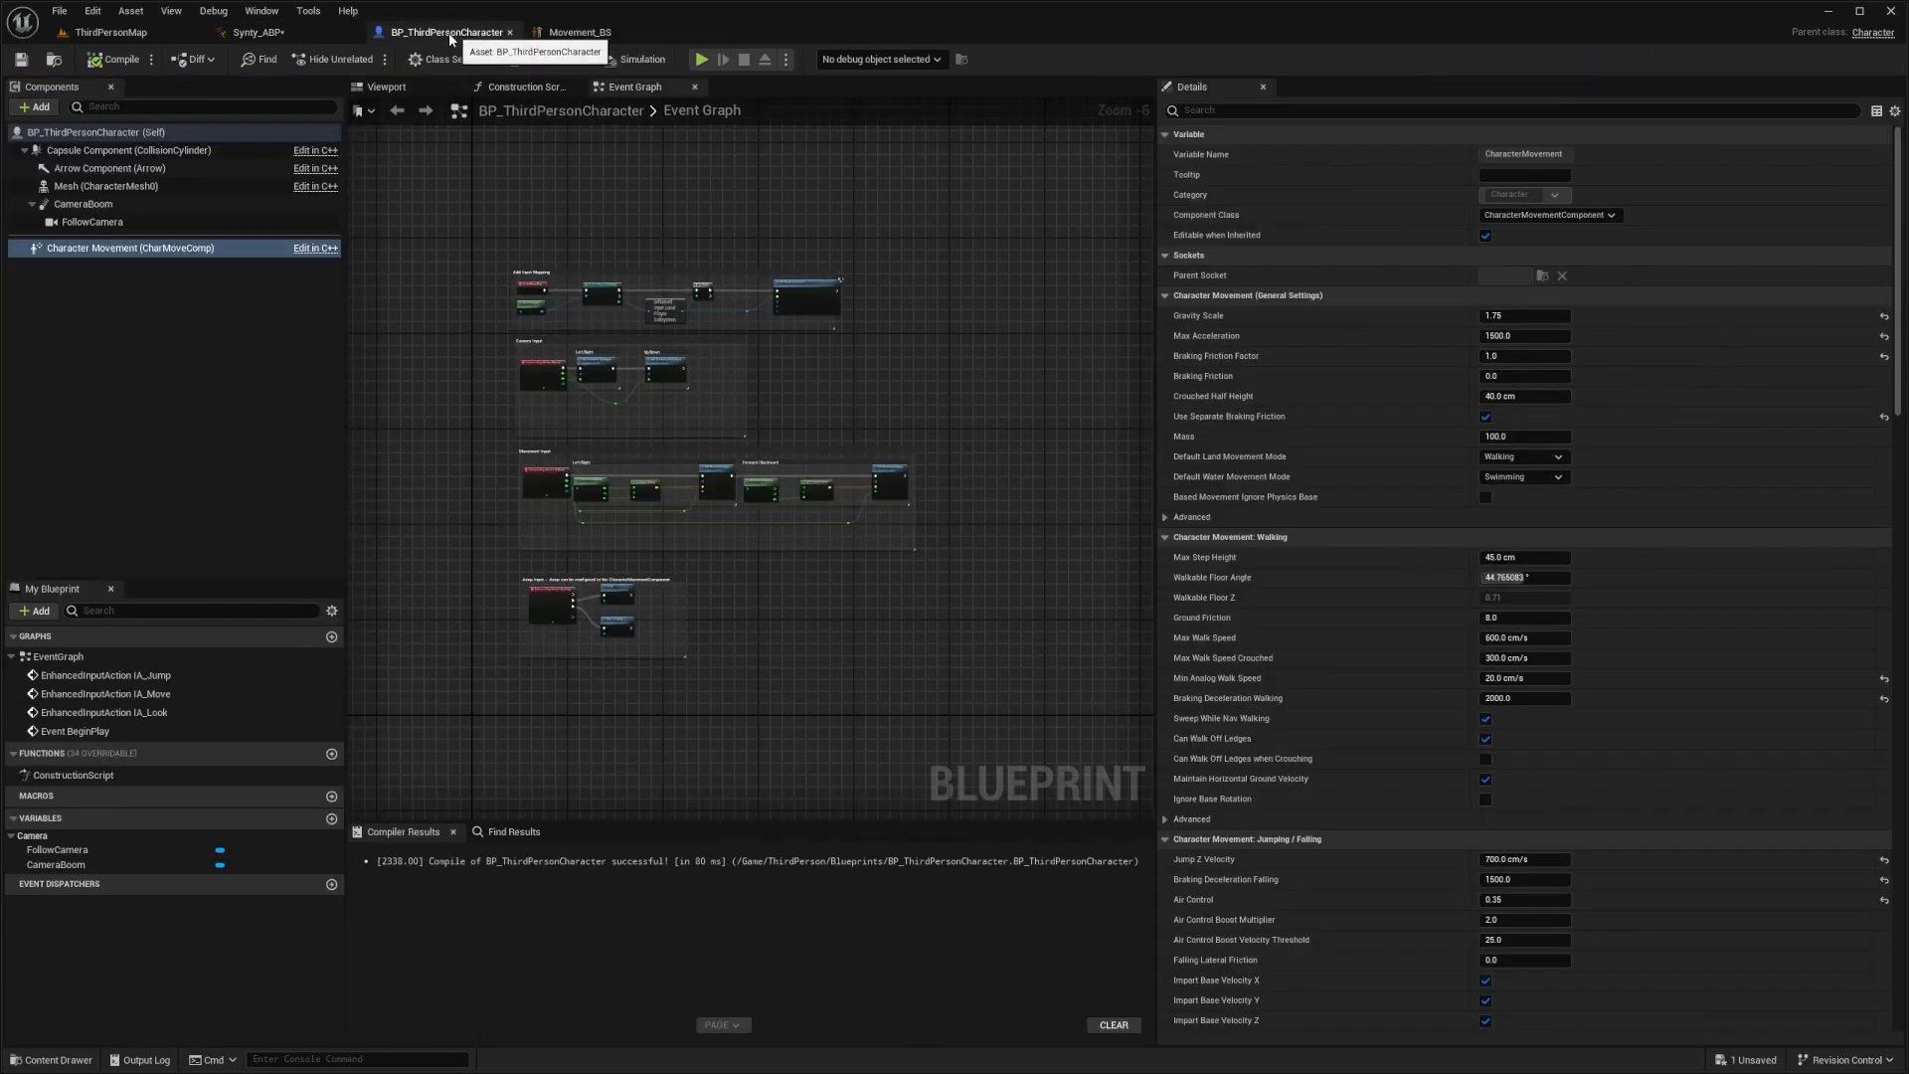
{"action": "left_click", "coordinate": [94, 251]}
{"action": "scroll", "coordinate": [1536, 551], "scroll_direction": "down", "scroll_amount": 15}
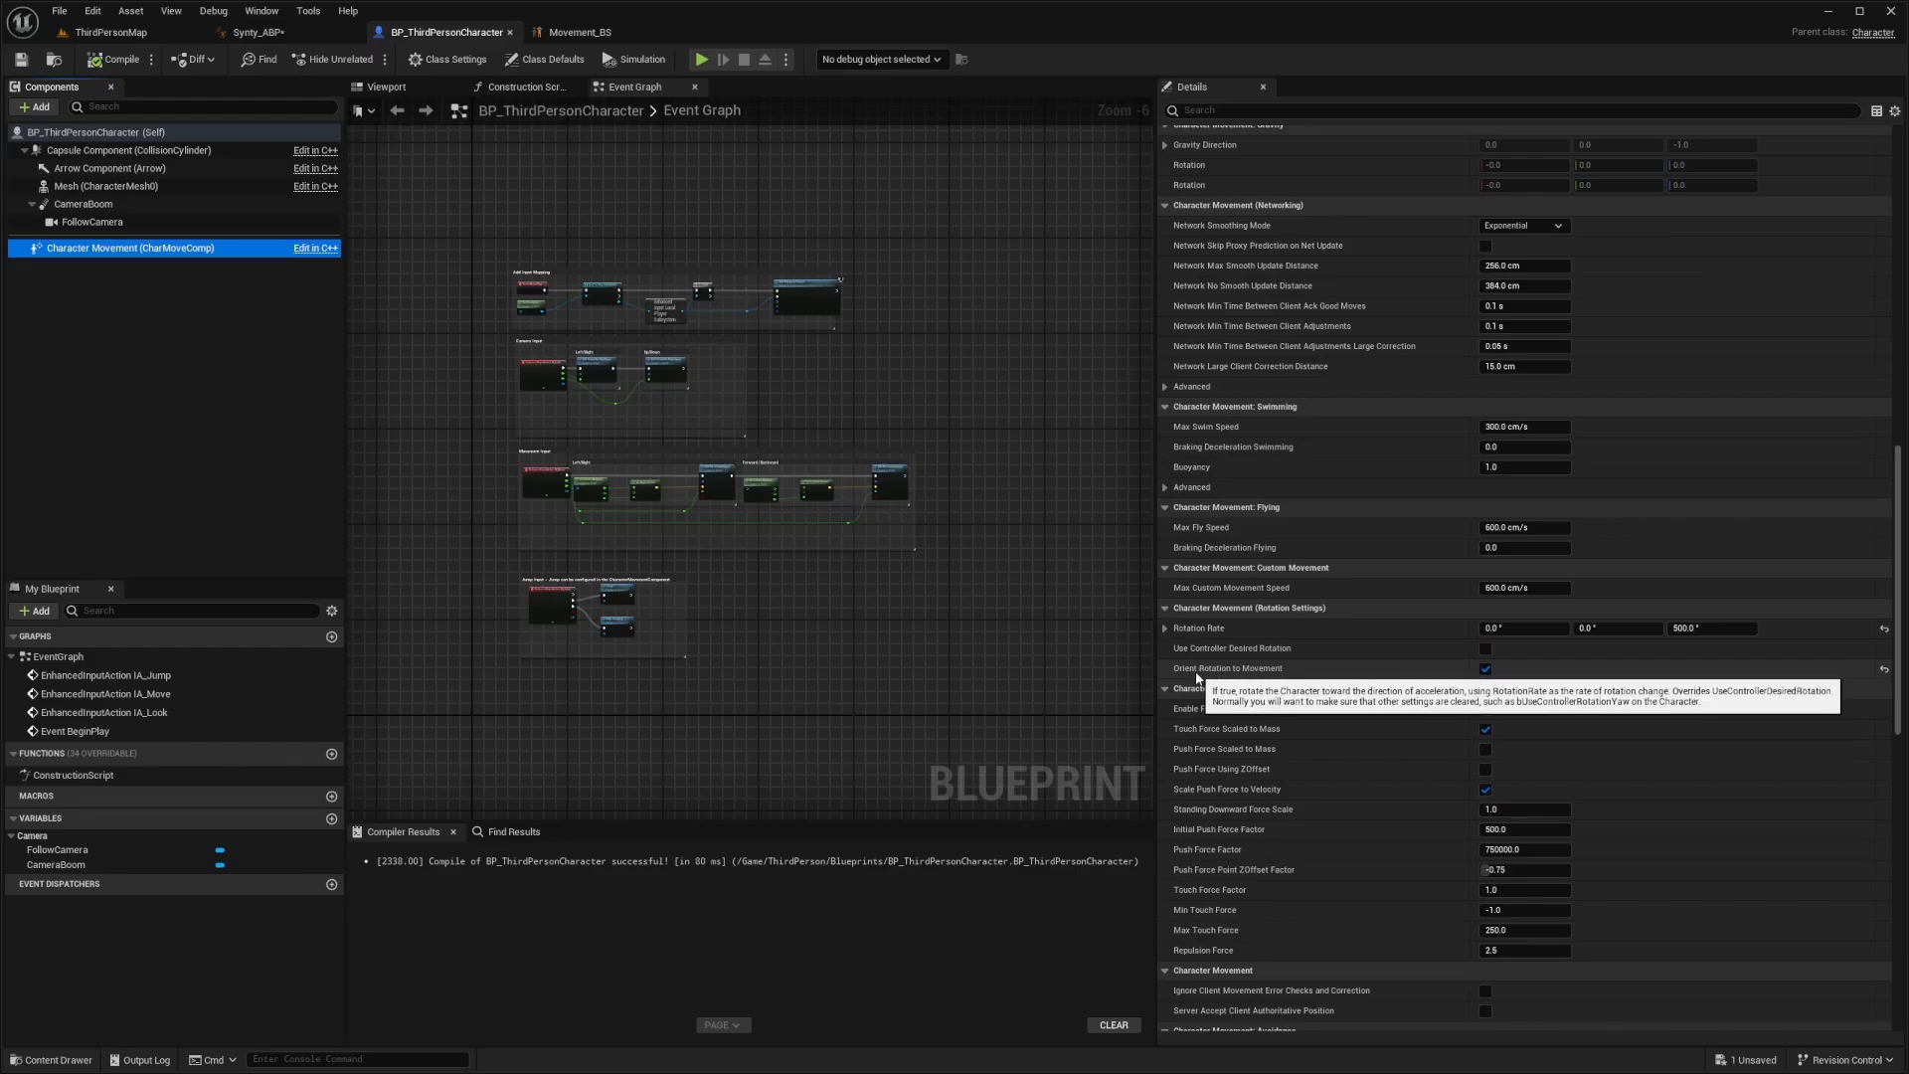
{"action": "left_click", "coordinate": [1486, 669]}
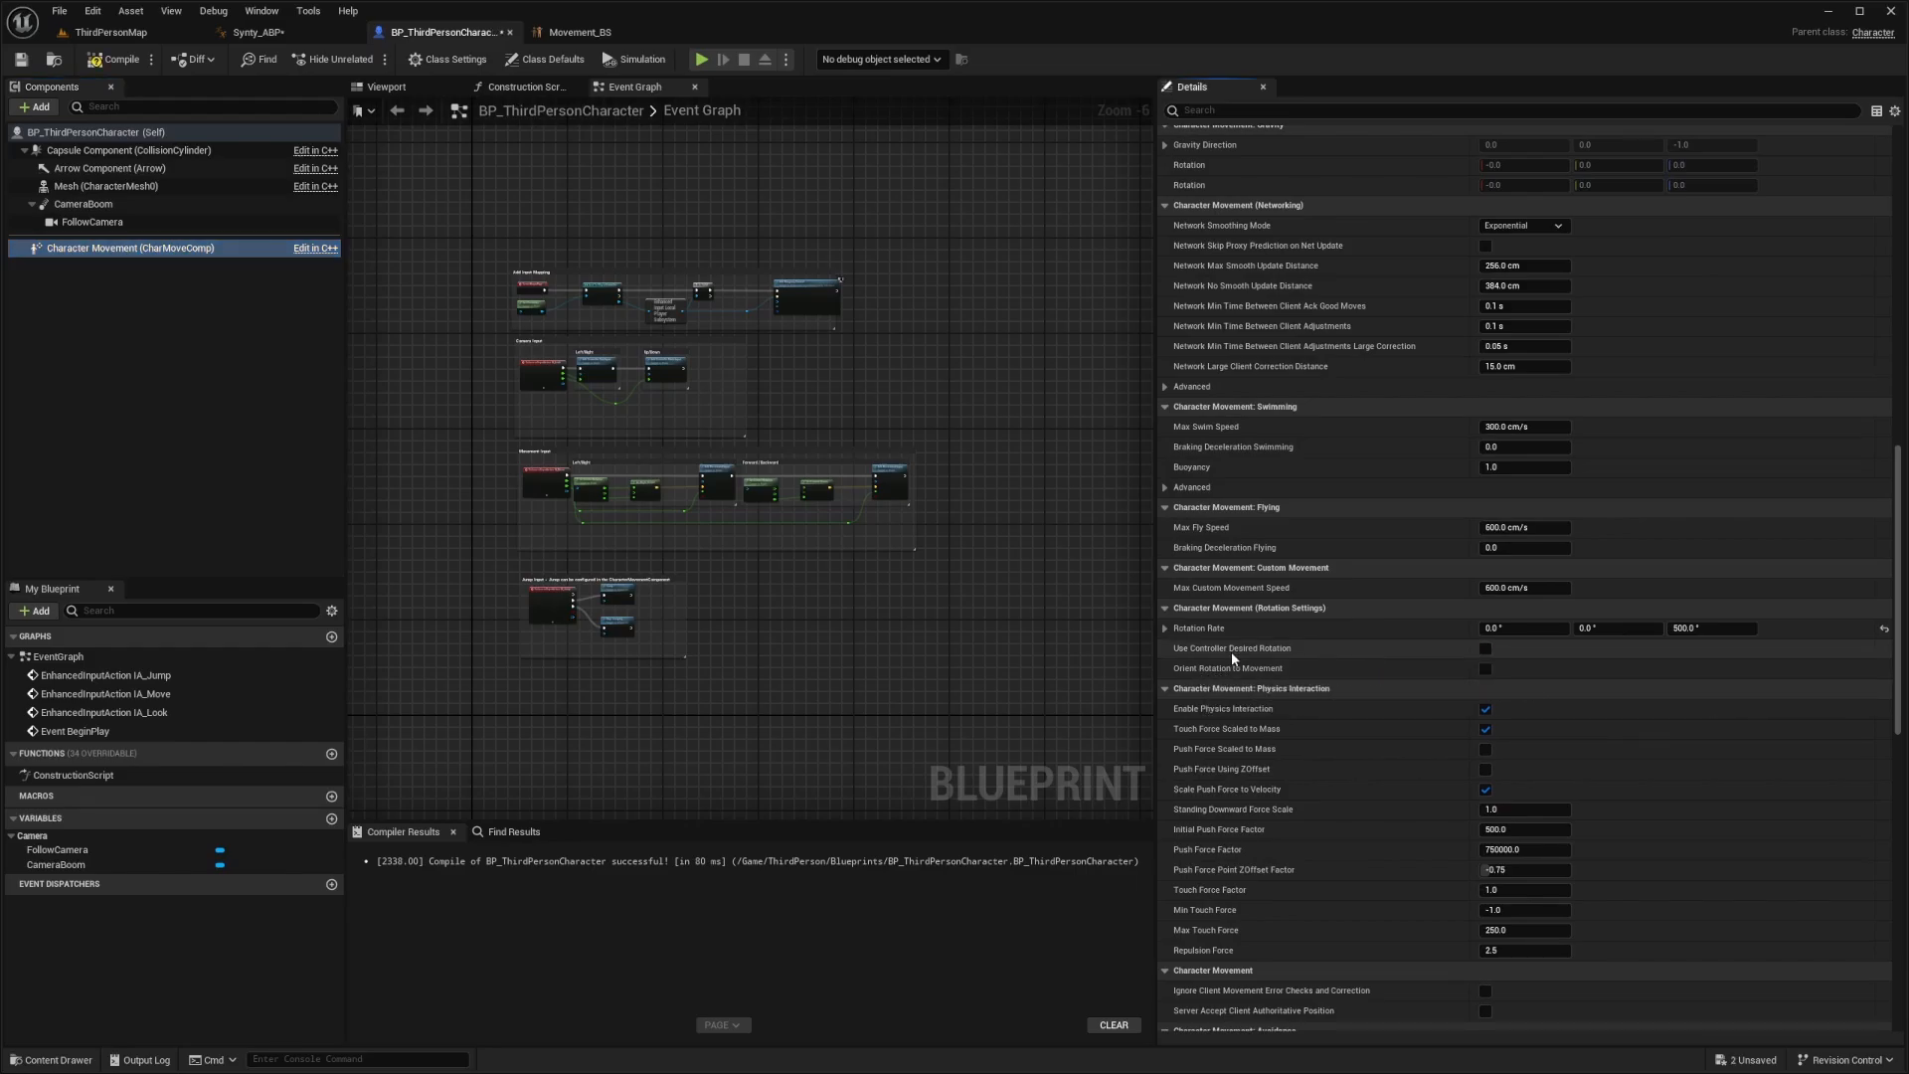
{"action": "left_click", "coordinate": [1486, 650]}
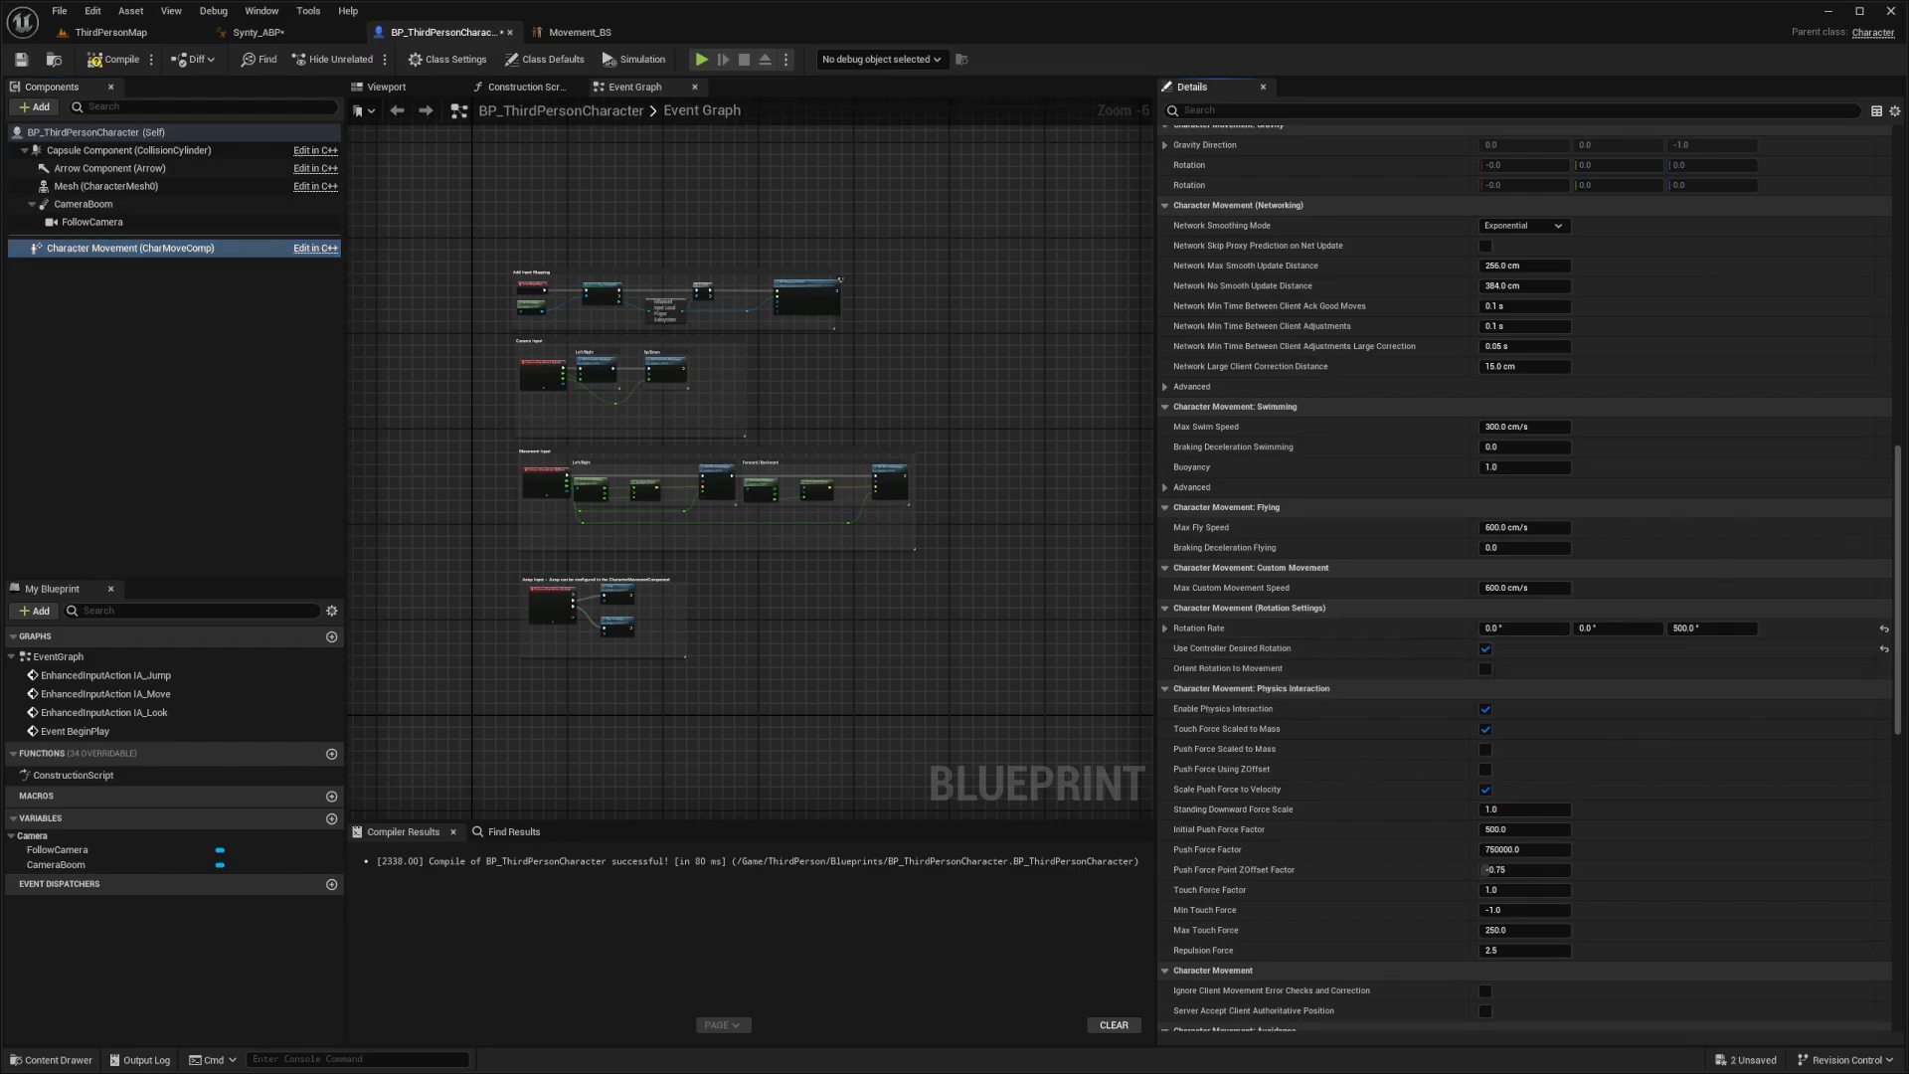
{"action": "key", "text": "ctrl+s"}
Play ThirdPersonMap in a full-screen viewport and test the character running forward, strafing both ways and jumping
{"action": "left_click", "coordinate": [146, 36]}
{"action": "right_click_drag", "start_coordinate": [515, 172], "coordinate": [571, 182]}
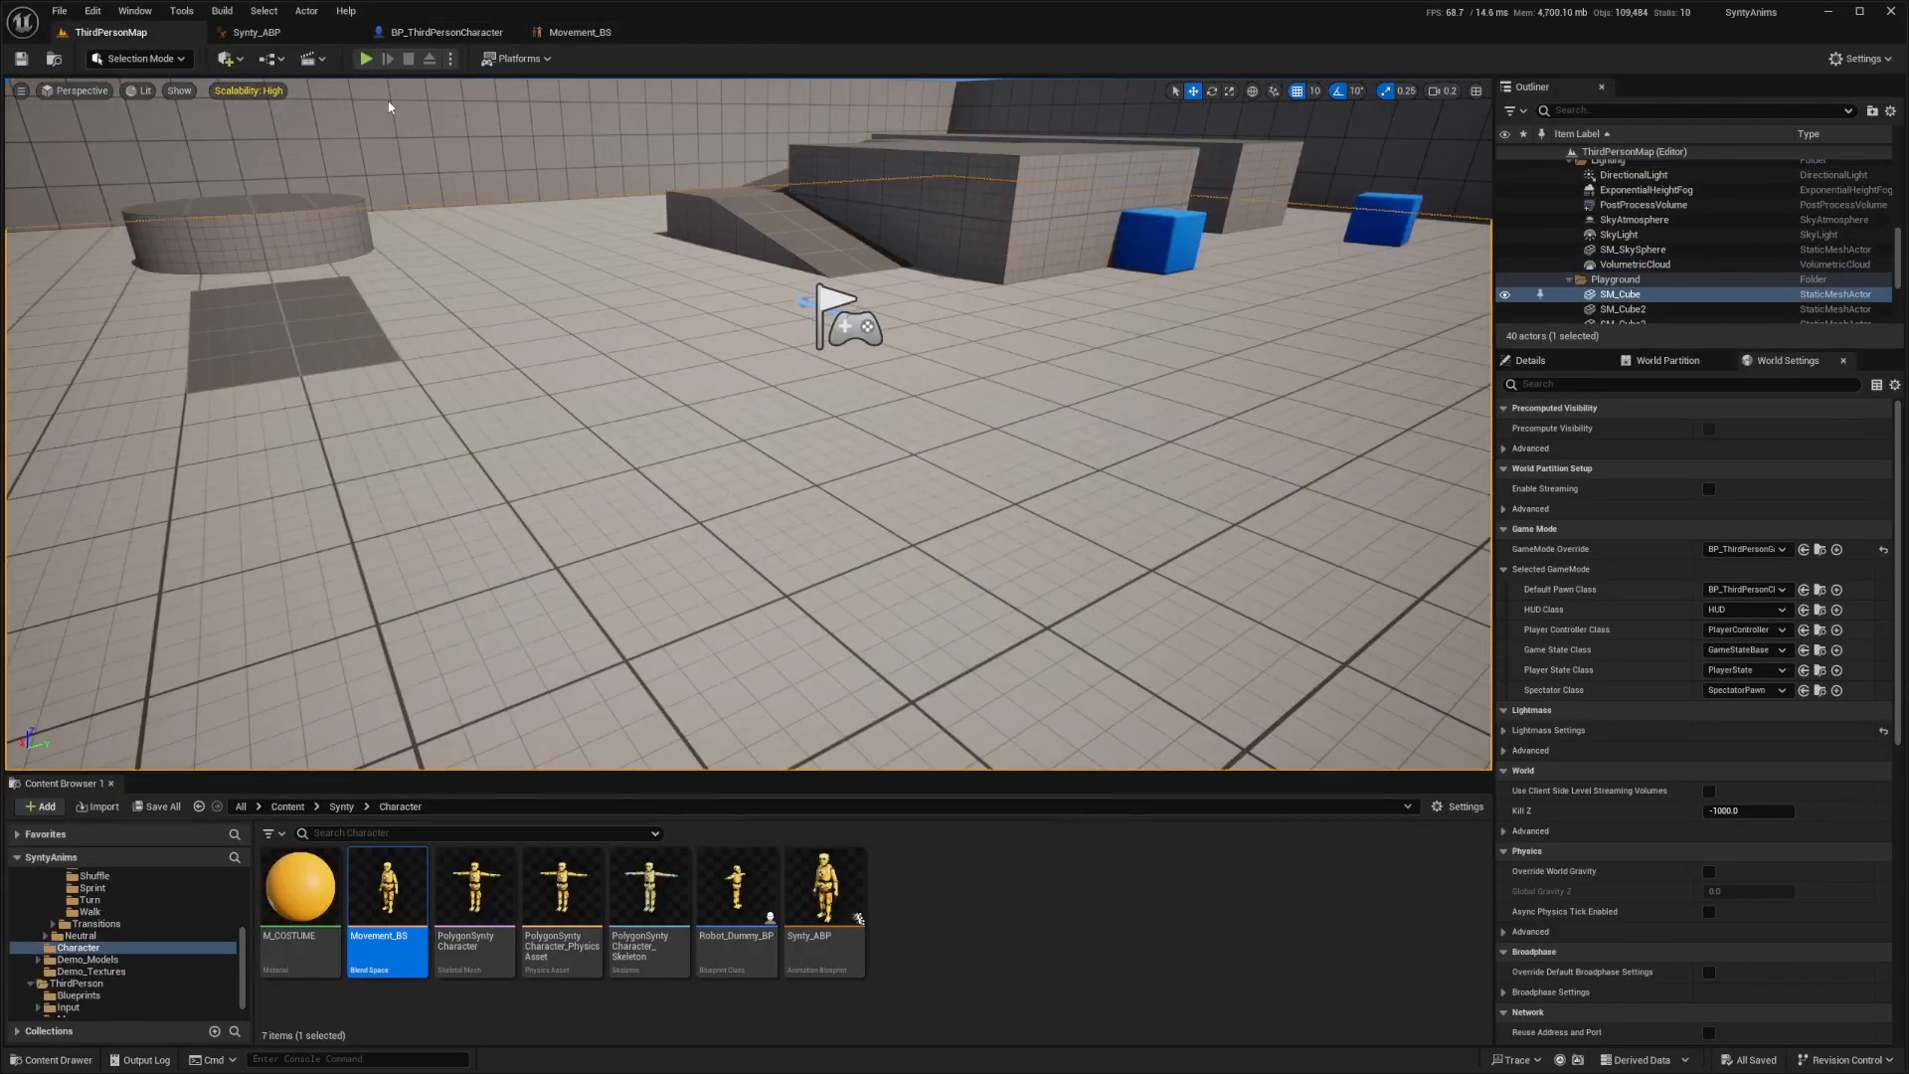
{"action": "right_click_drag", "start_coordinate": [515, 172], "coordinate": [547, 152]}
{"action": "key", "text": "F11"}
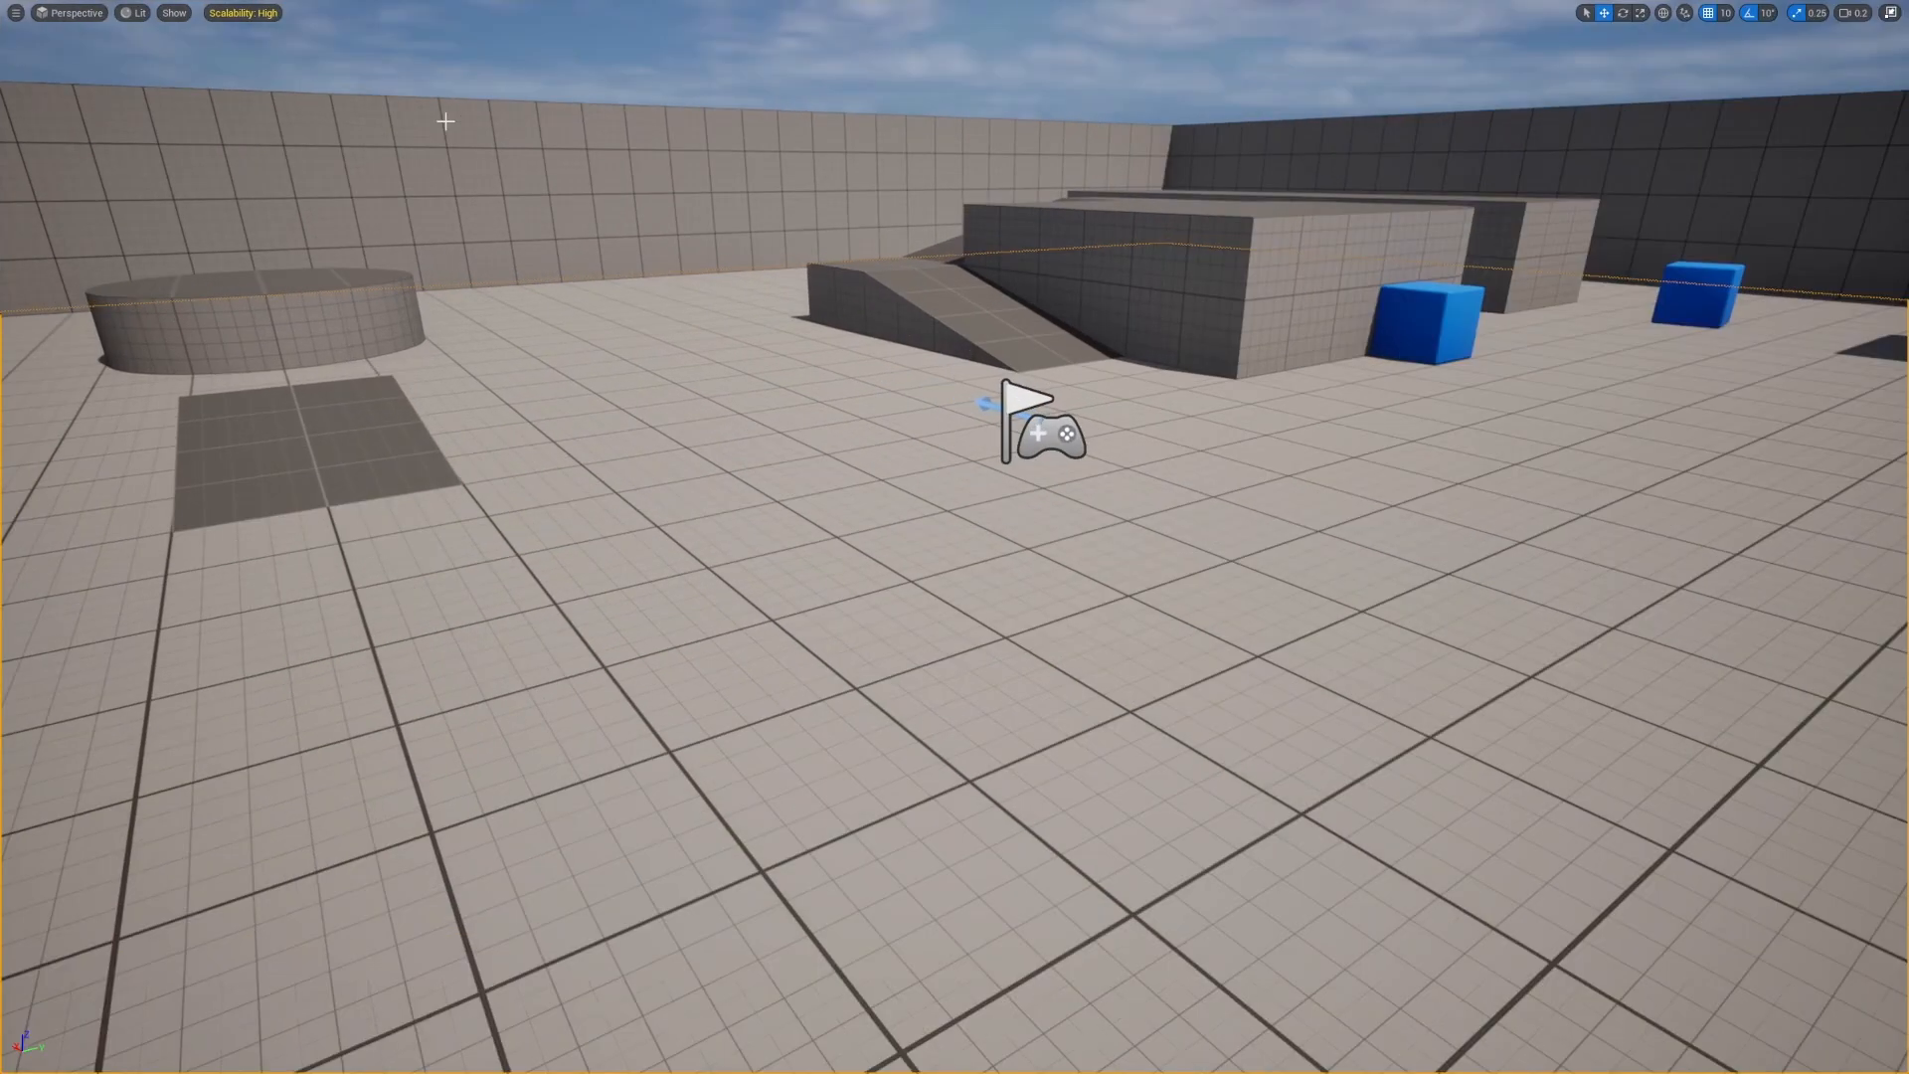
{"action": "key", "text": "alt+p"}
{"action": "key", "text": "w"}
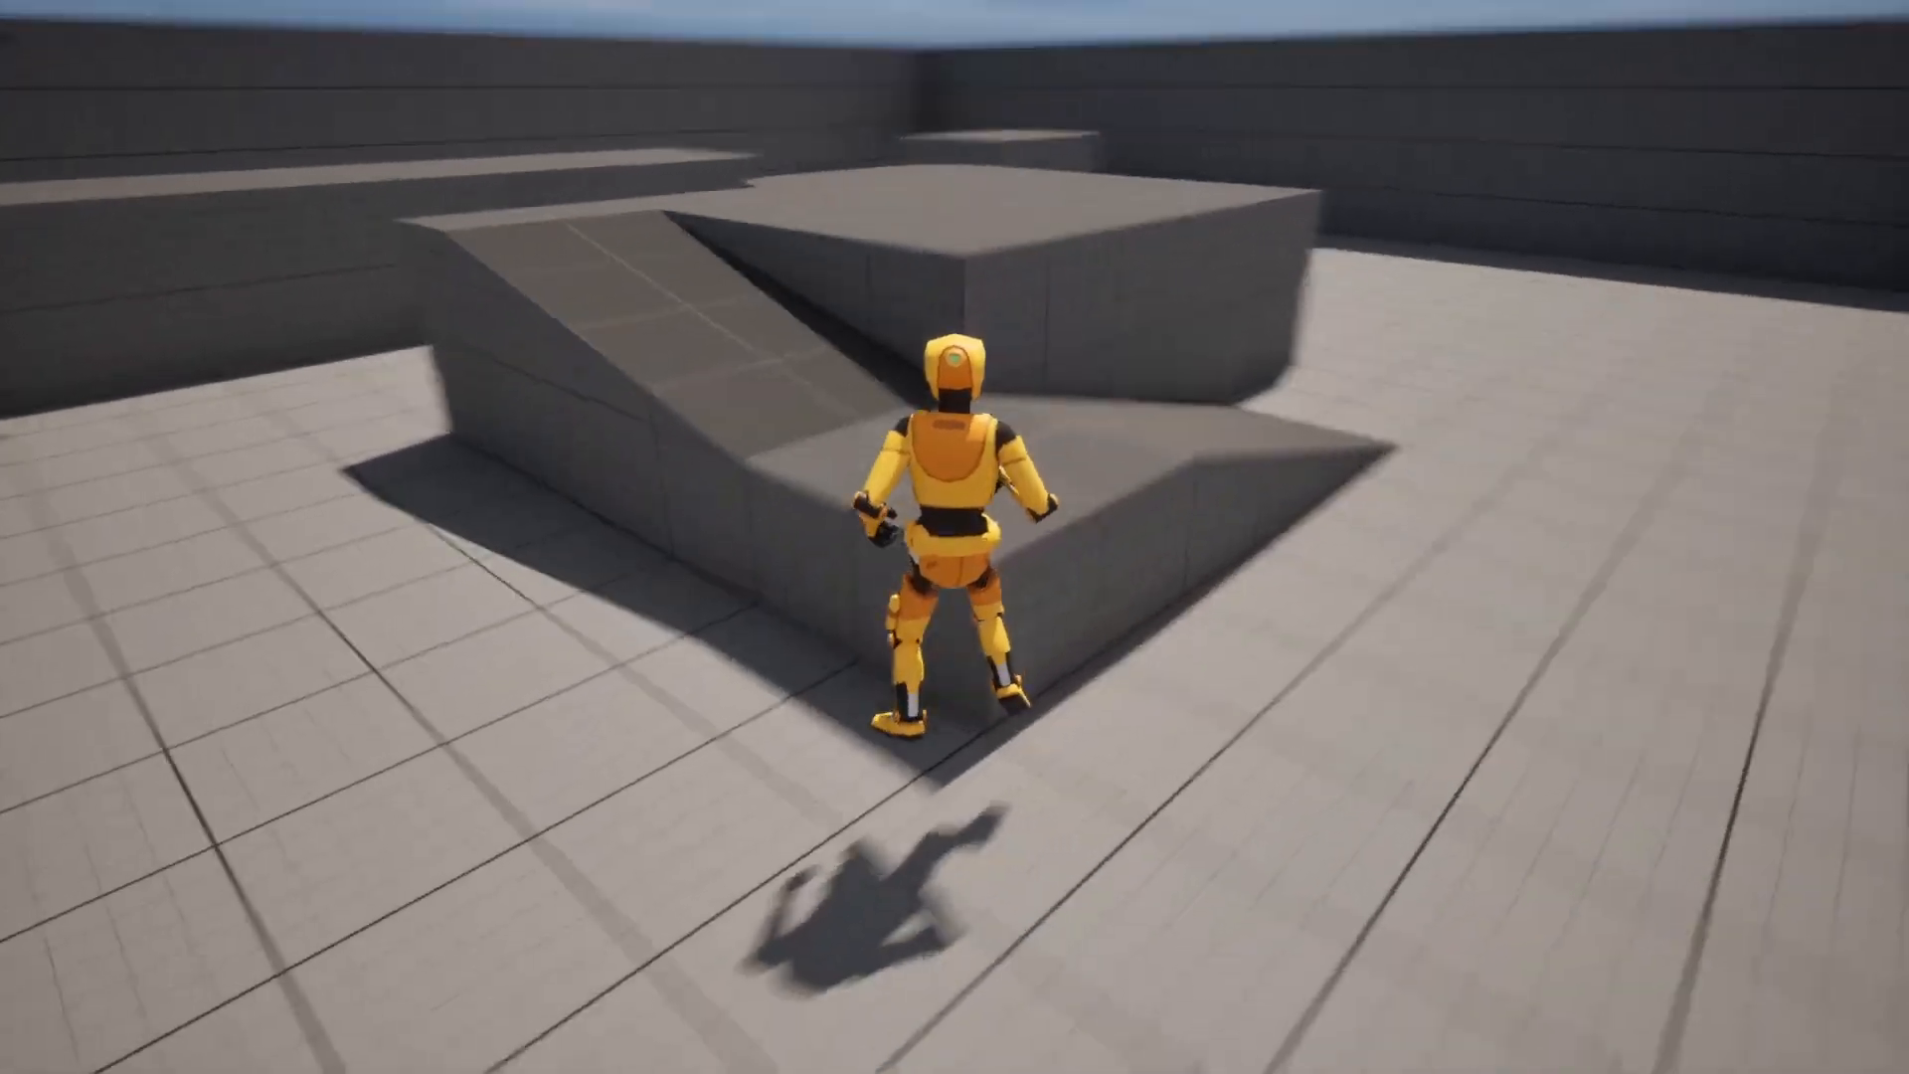
{"action": "key", "text": "space"}
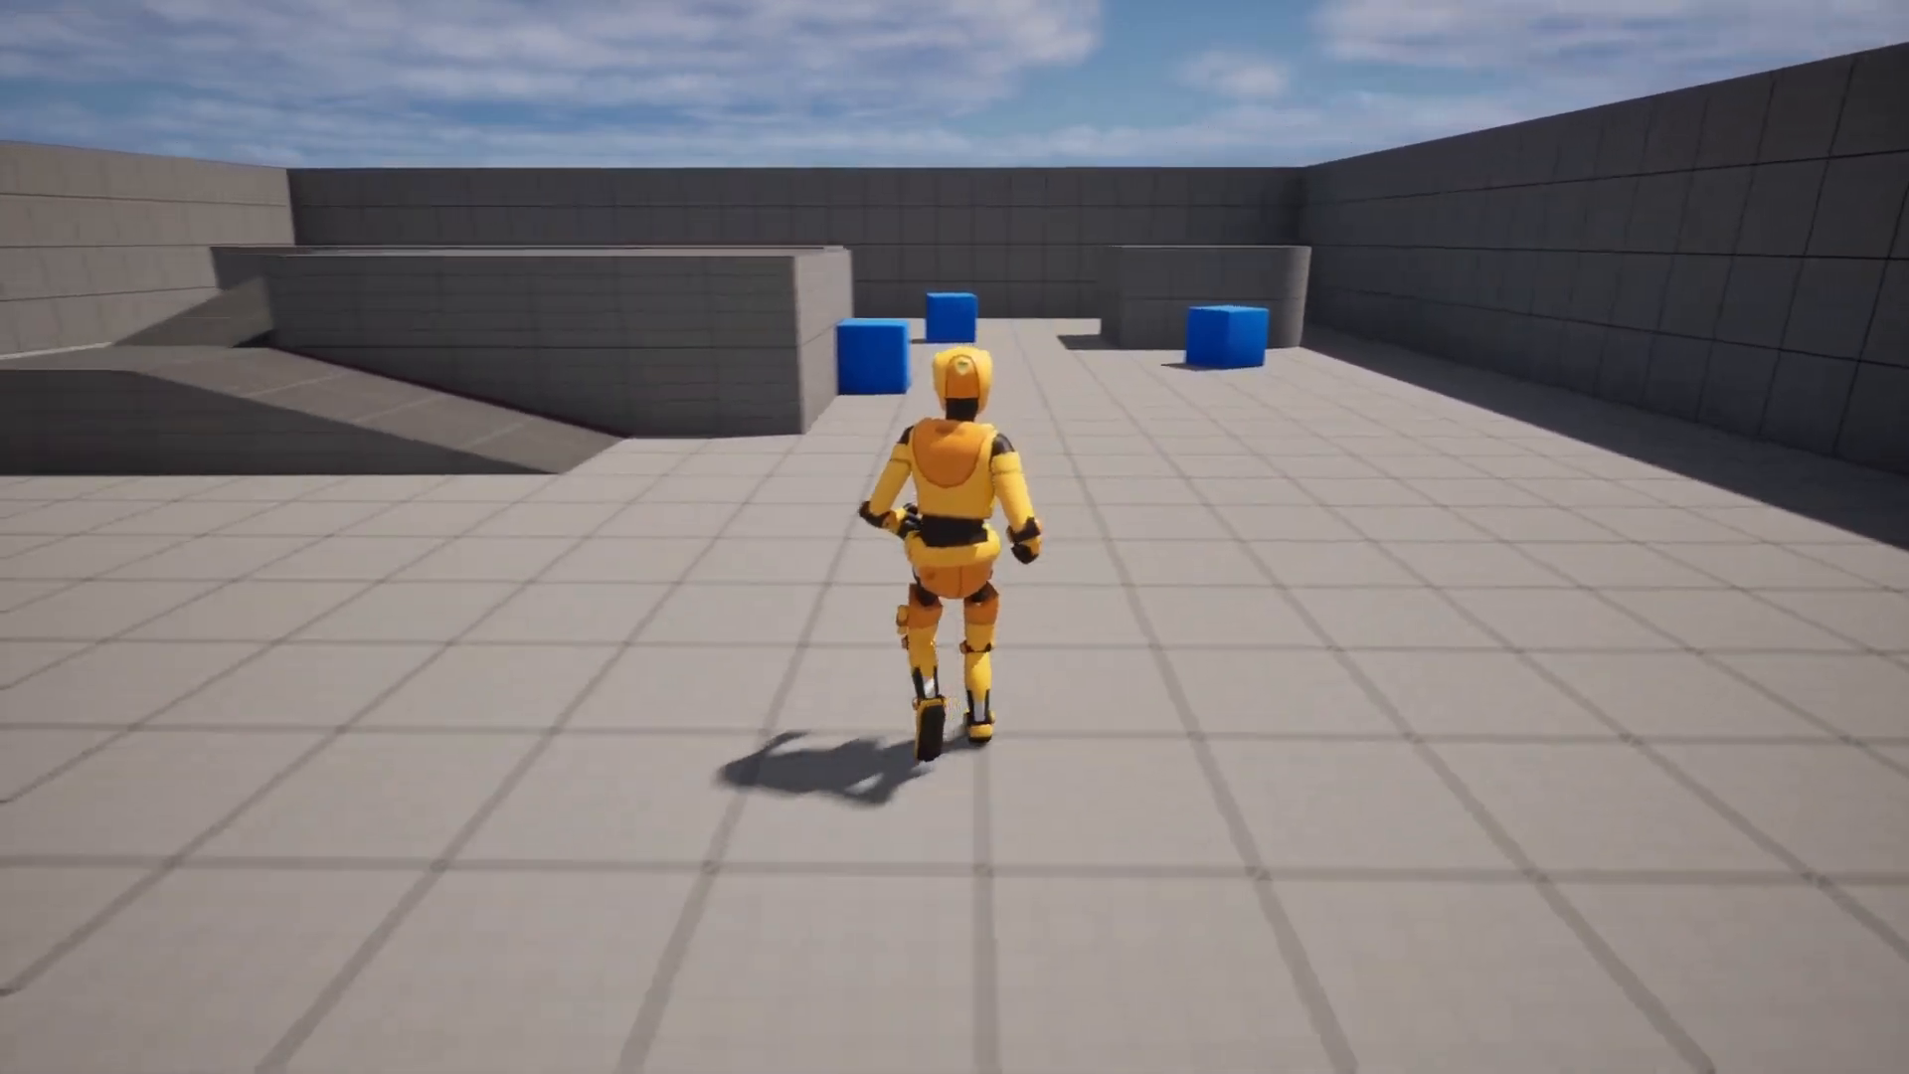
{"action": "key", "text": "d"}
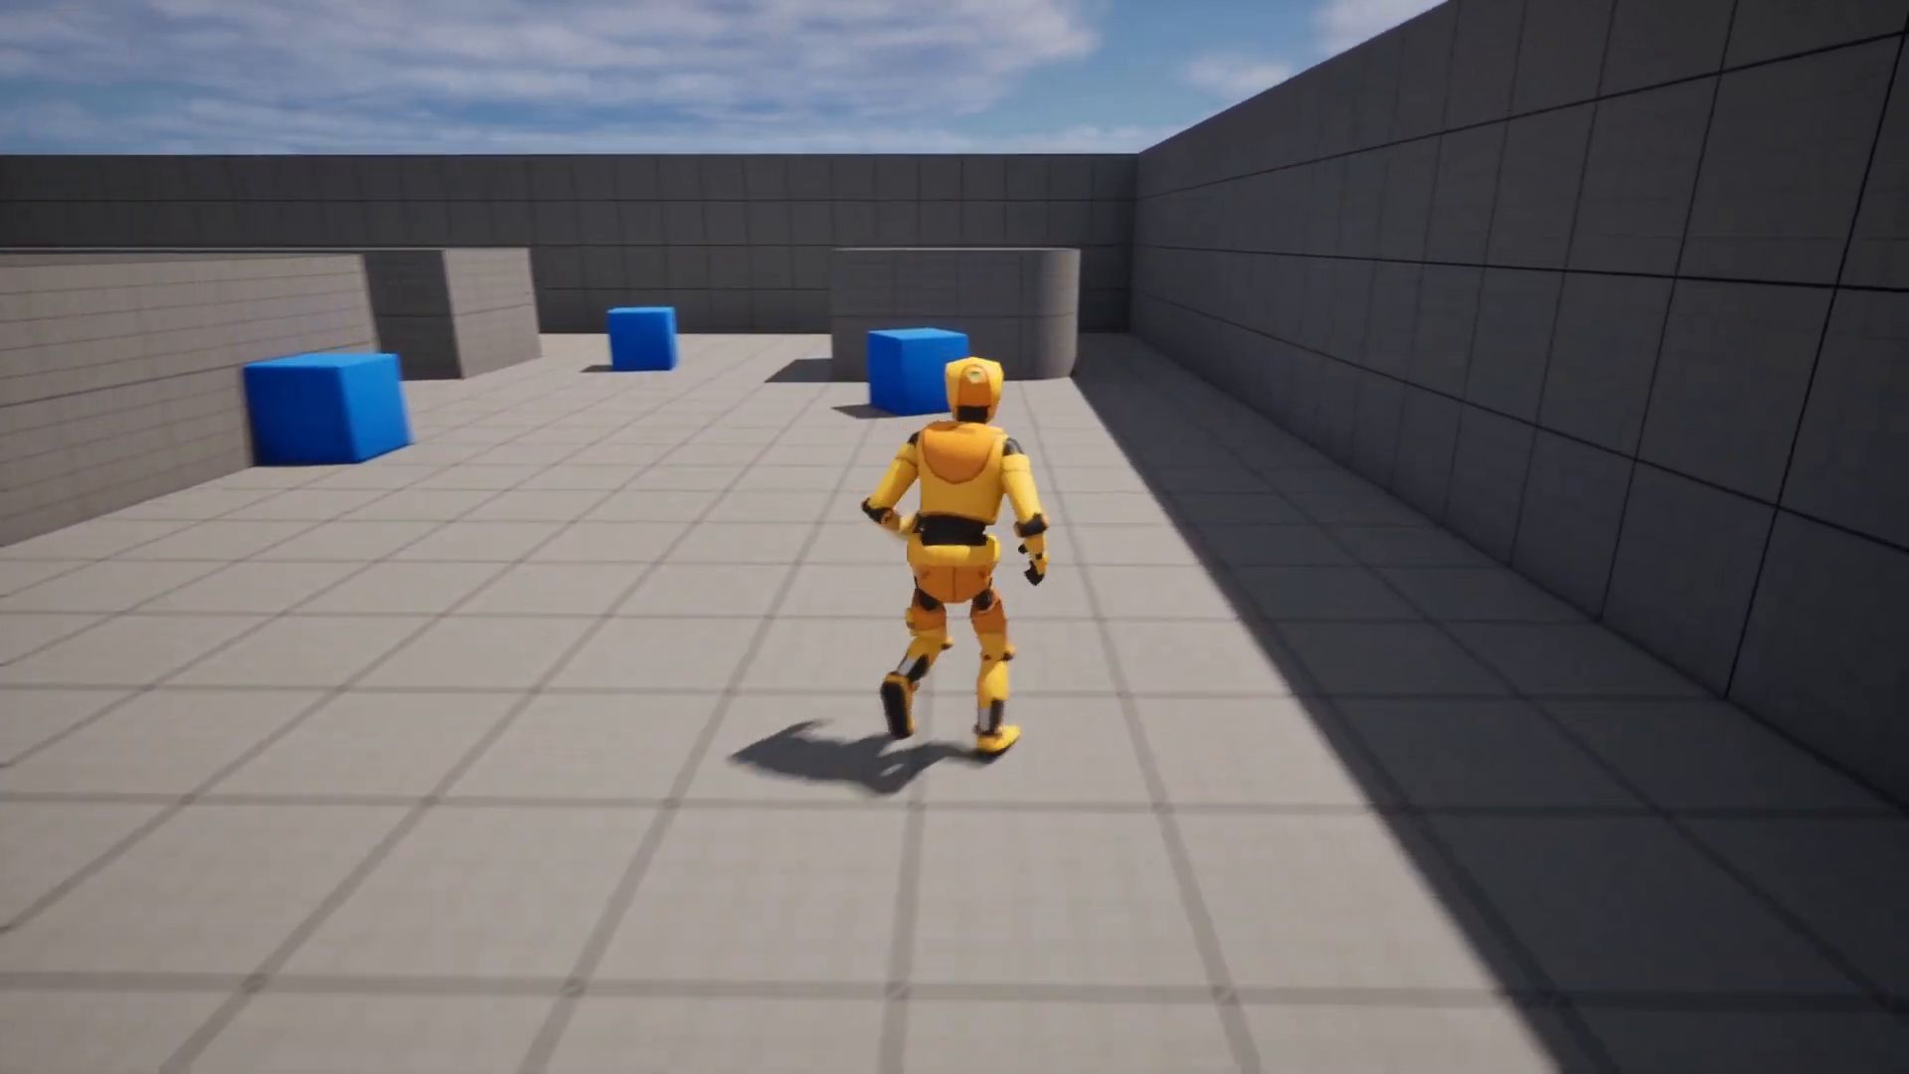
{"action": "key", "text": "a"}
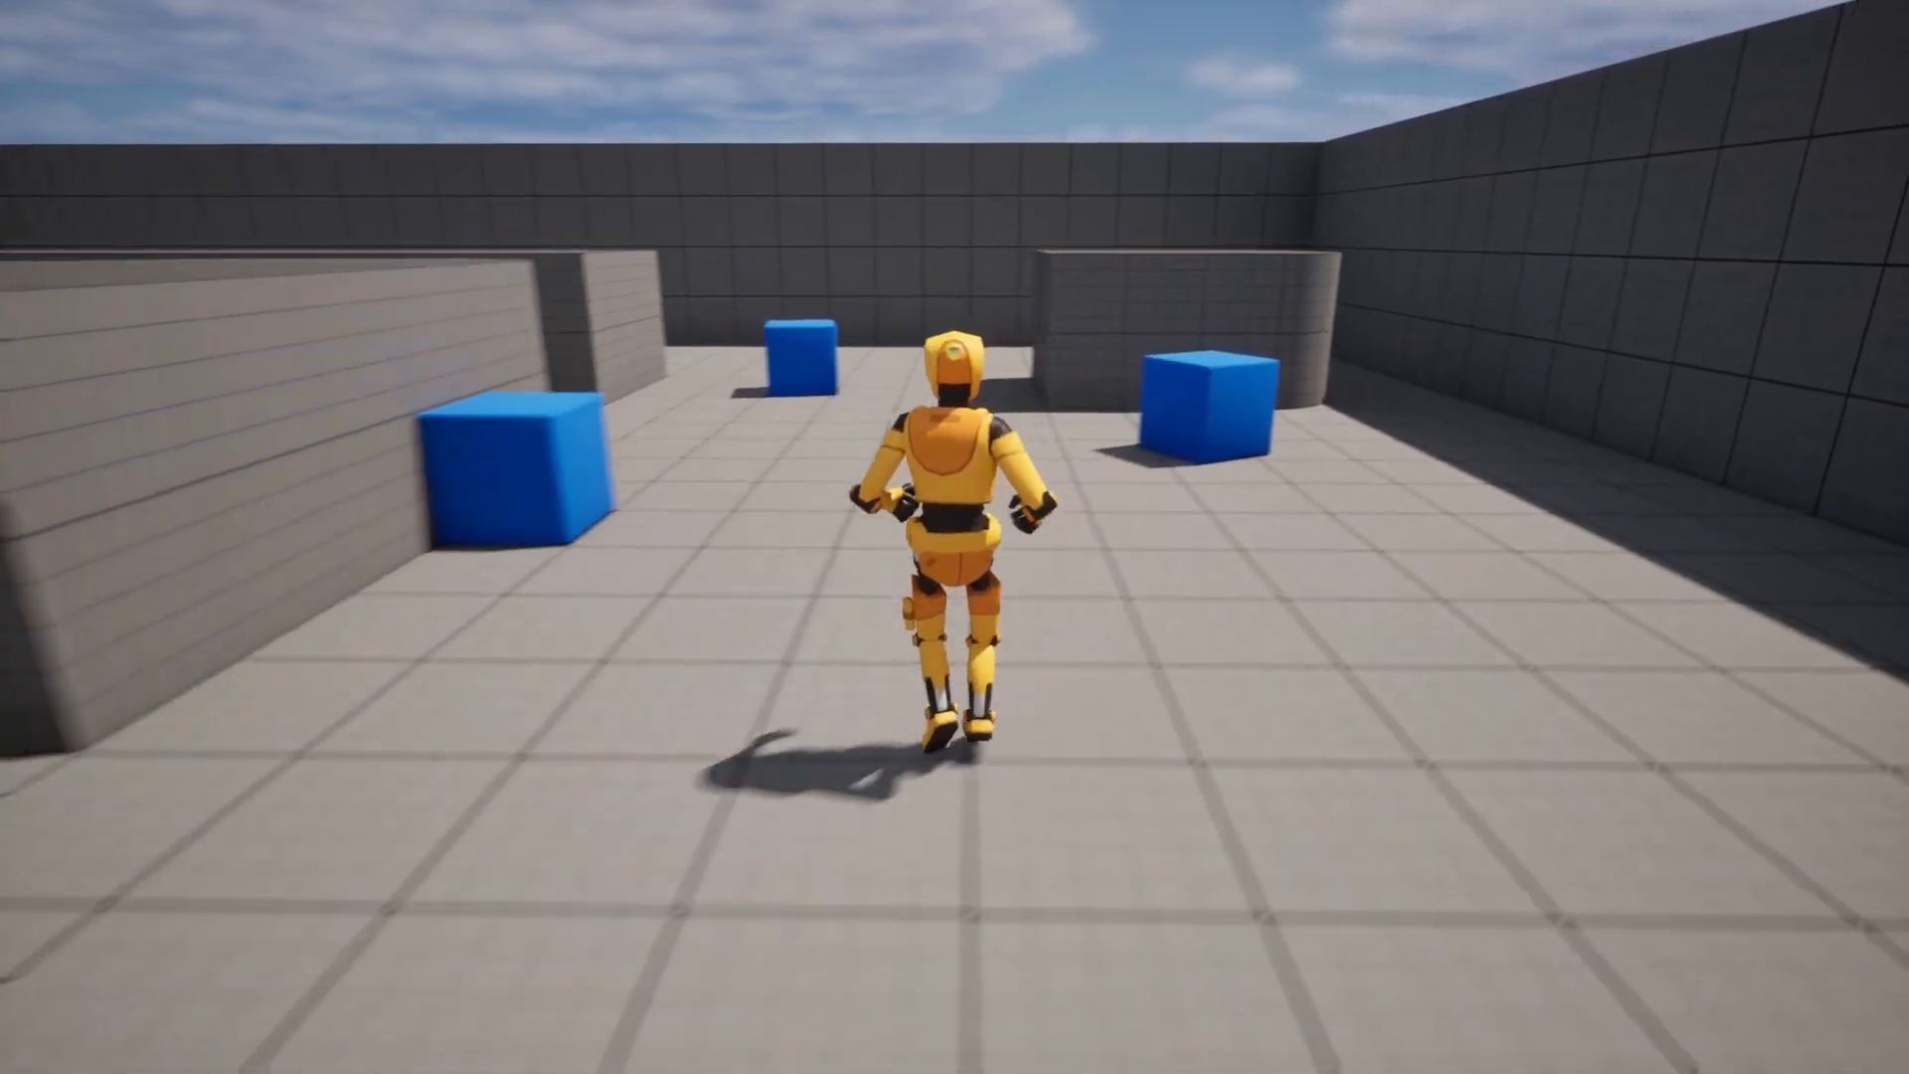
{"action": "key", "text": "w"}
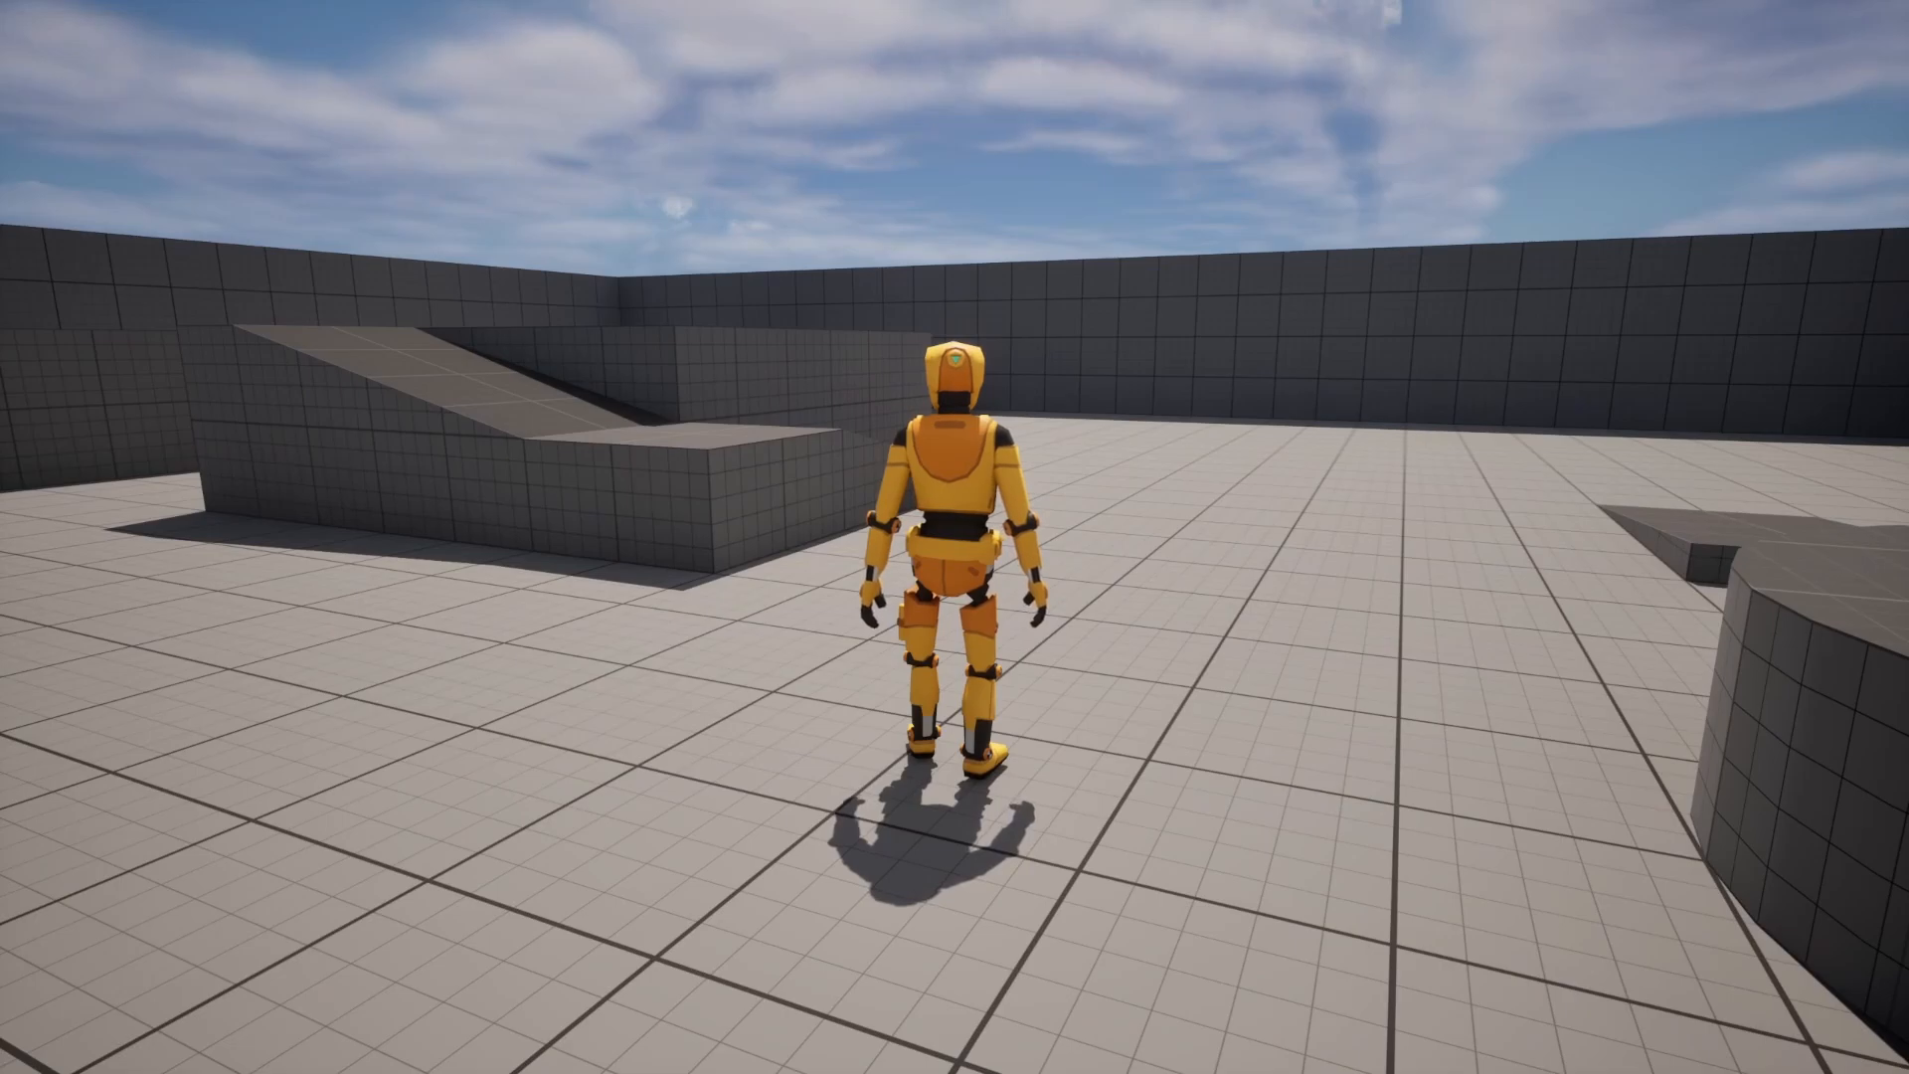
{"action": "key", "text": "w"}
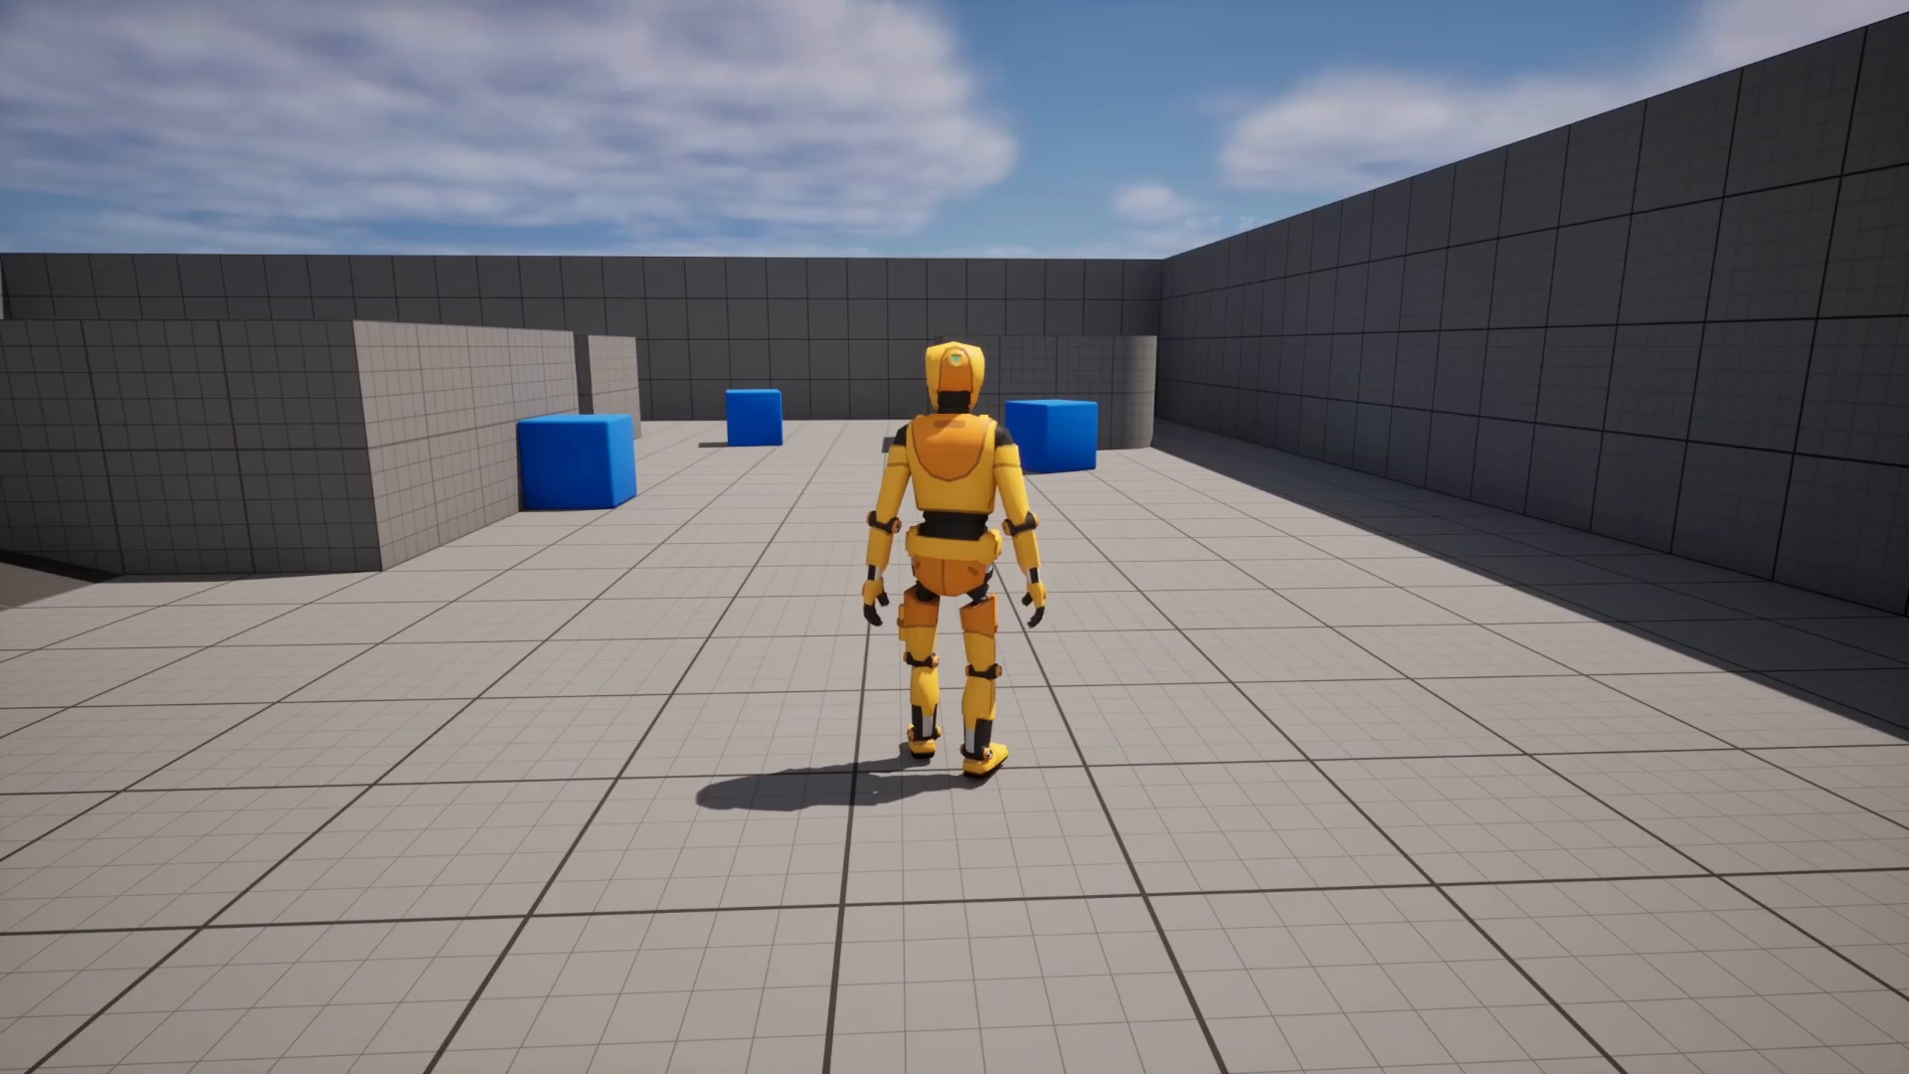
{"action": "key", "text": "w"}
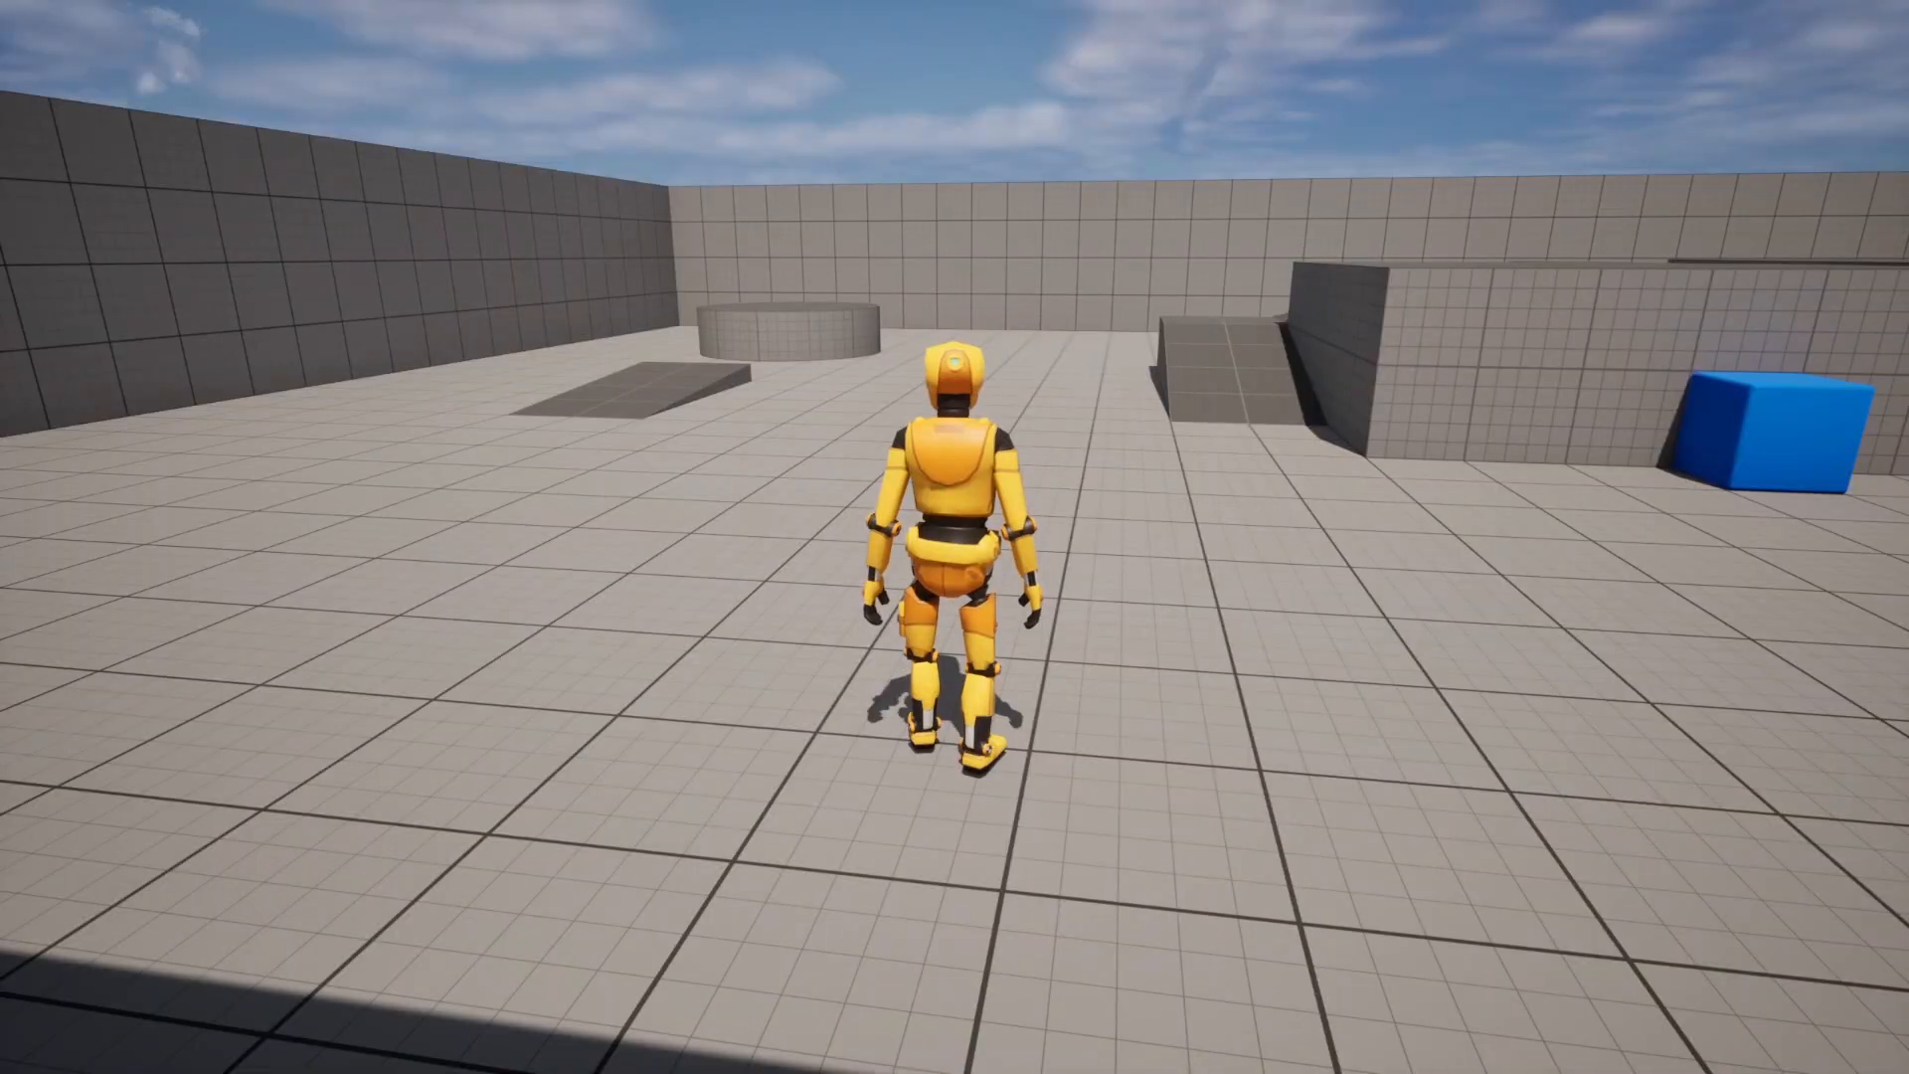
{"action": "key", "text": "w"}
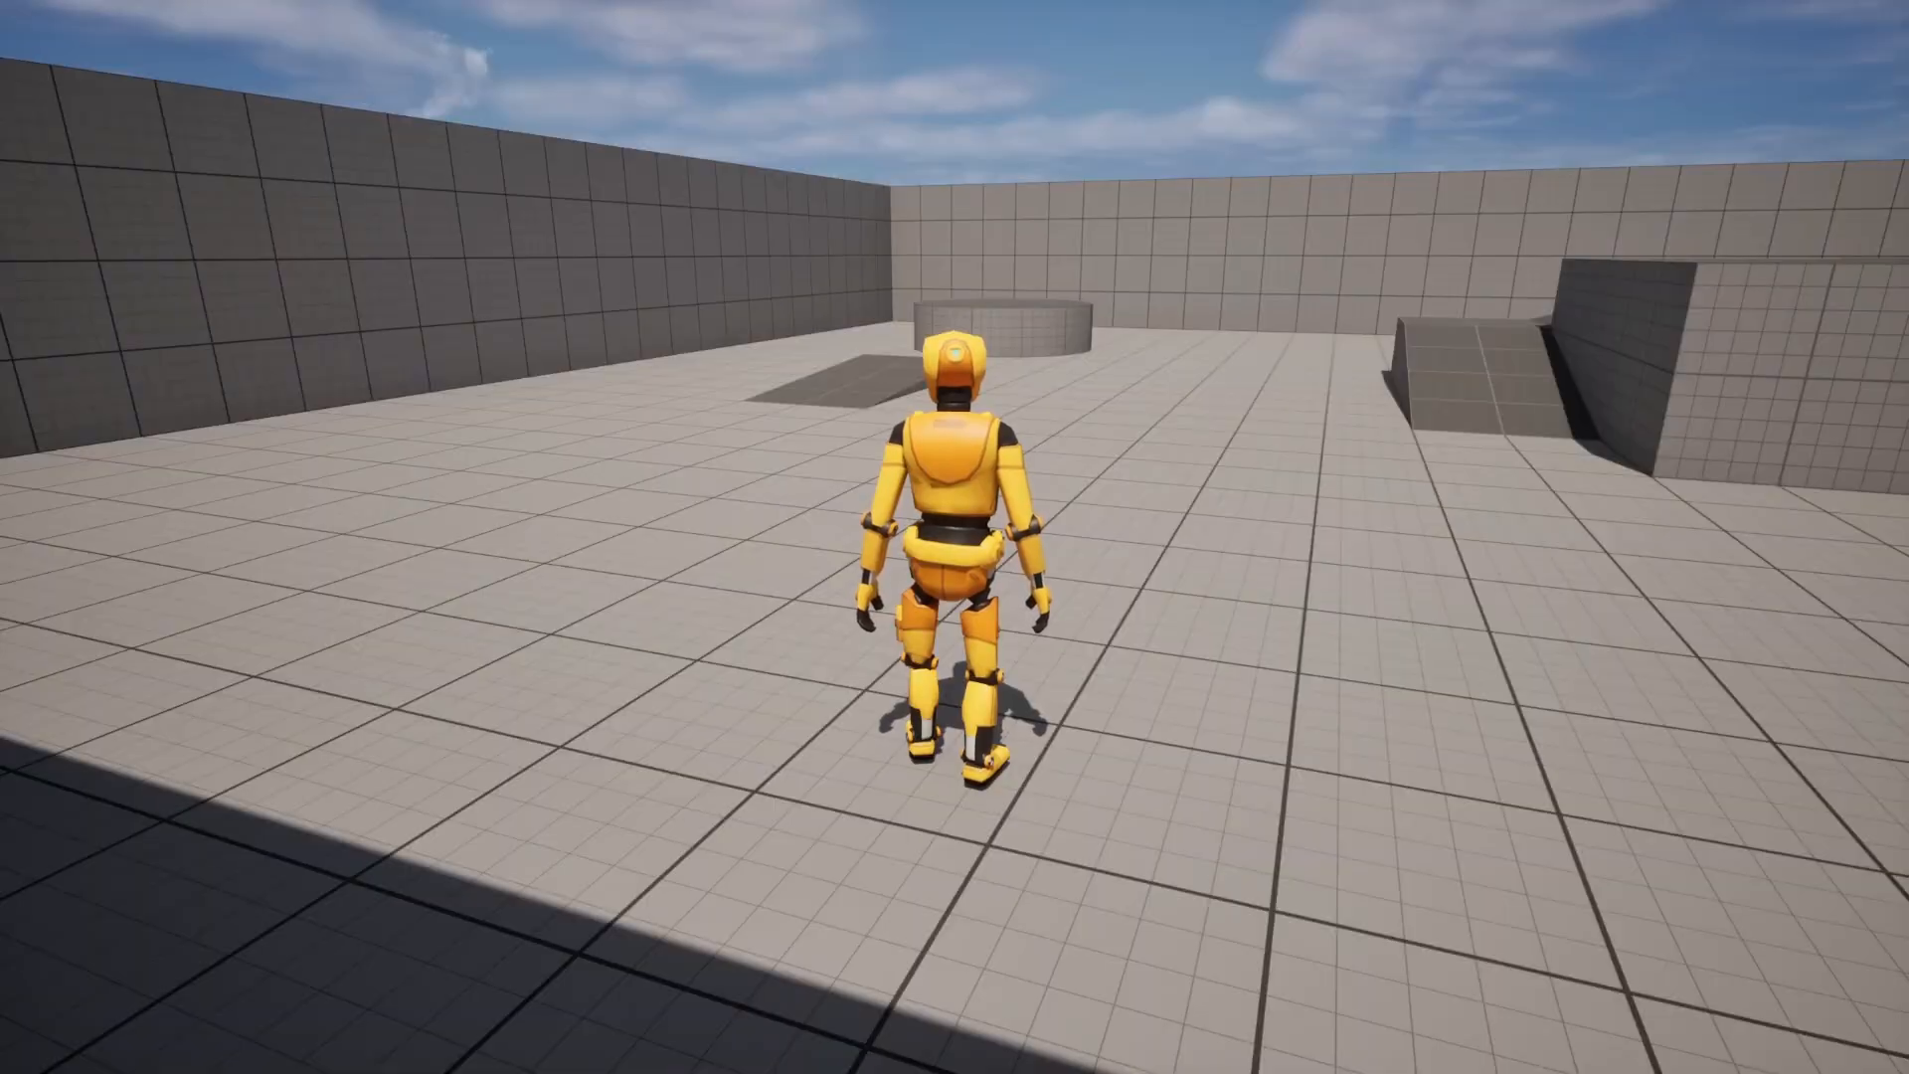
{"action": "key", "text": "w"}
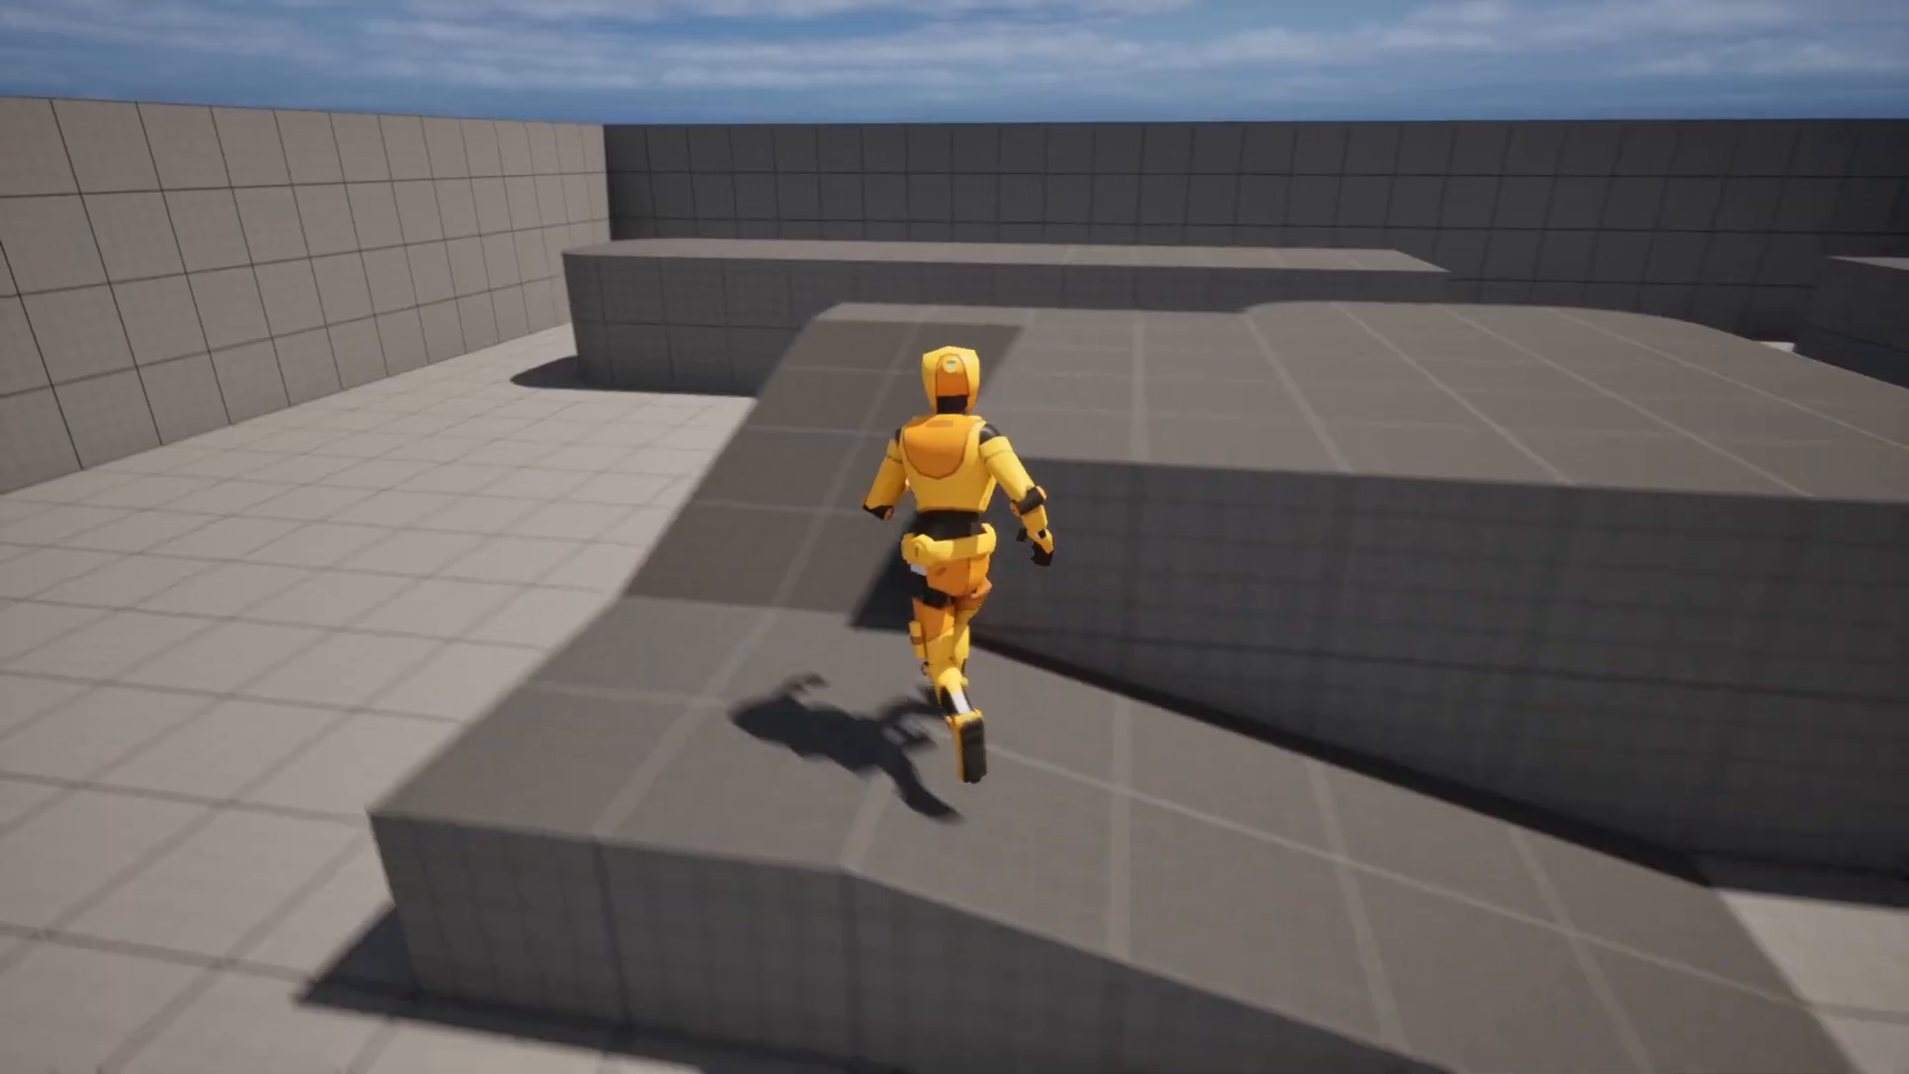